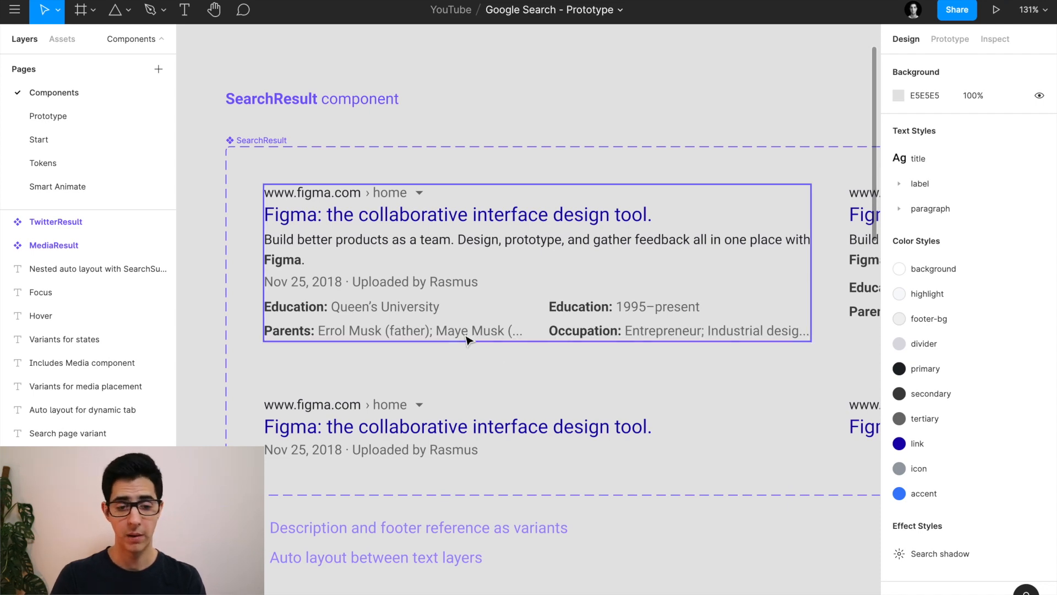
# Inspect the auto layout frame of the first SearchResult variant and its source, title, description and footer reference layers.
pyautogui.click(330, 255)
pyautogui.scroll(4, 331, 254)
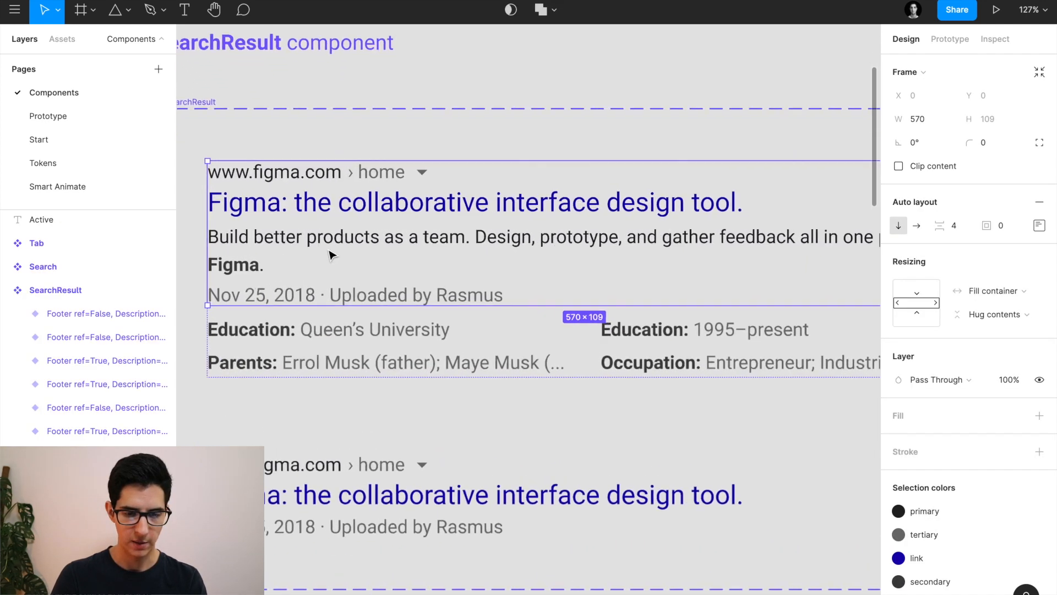
pyautogui.hscroll(-1, 330, 255)
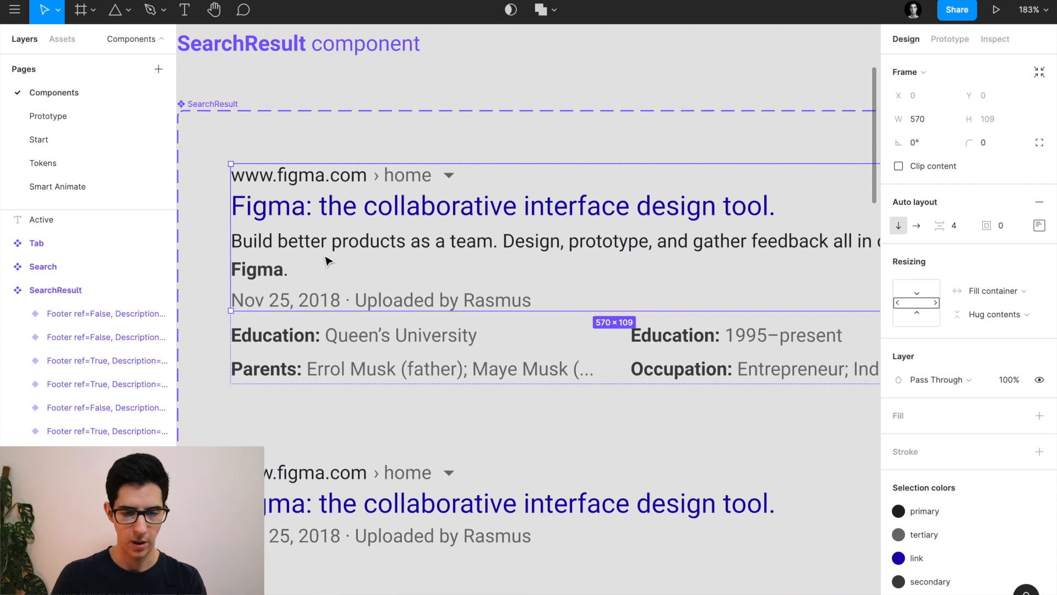
pyautogui.doubleClick(309, 182)
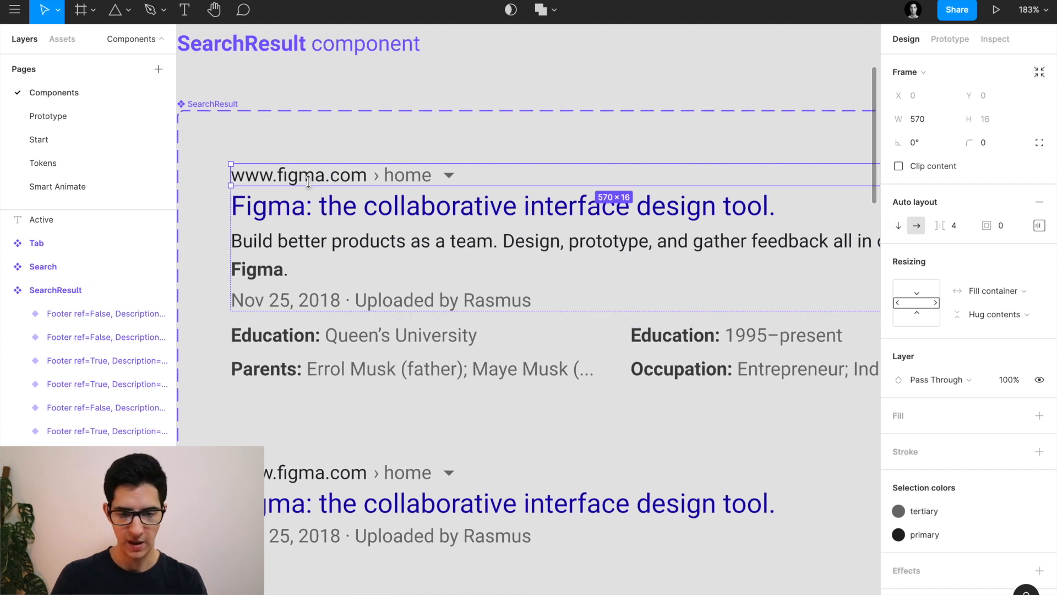
pyautogui.press('alt')
pyautogui.click(385, 223)
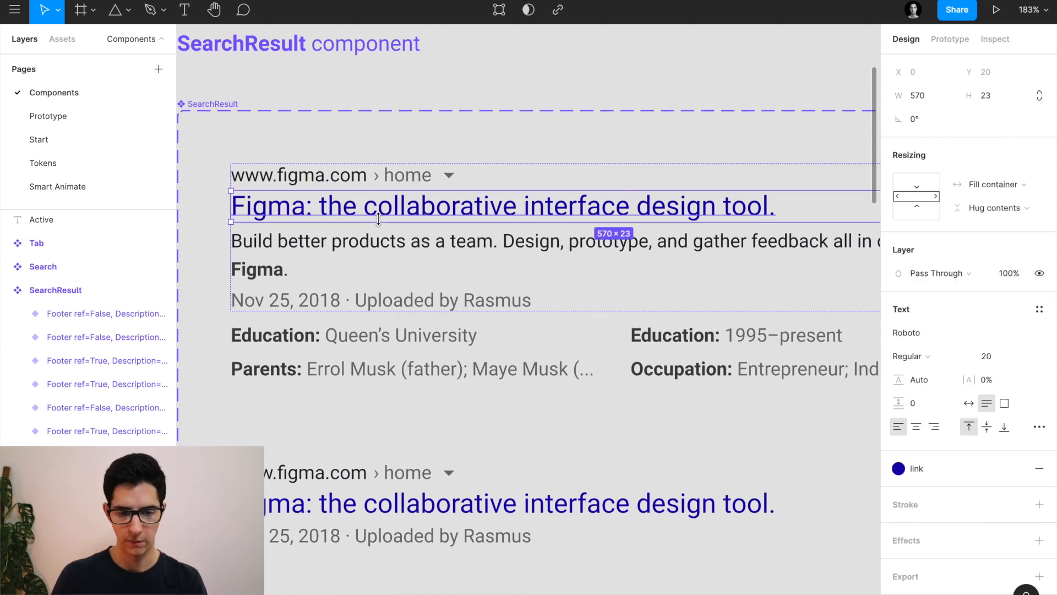
pyautogui.click(374, 253)
pyautogui.press('alt')
pyautogui.scroll(-5, 380, 311)
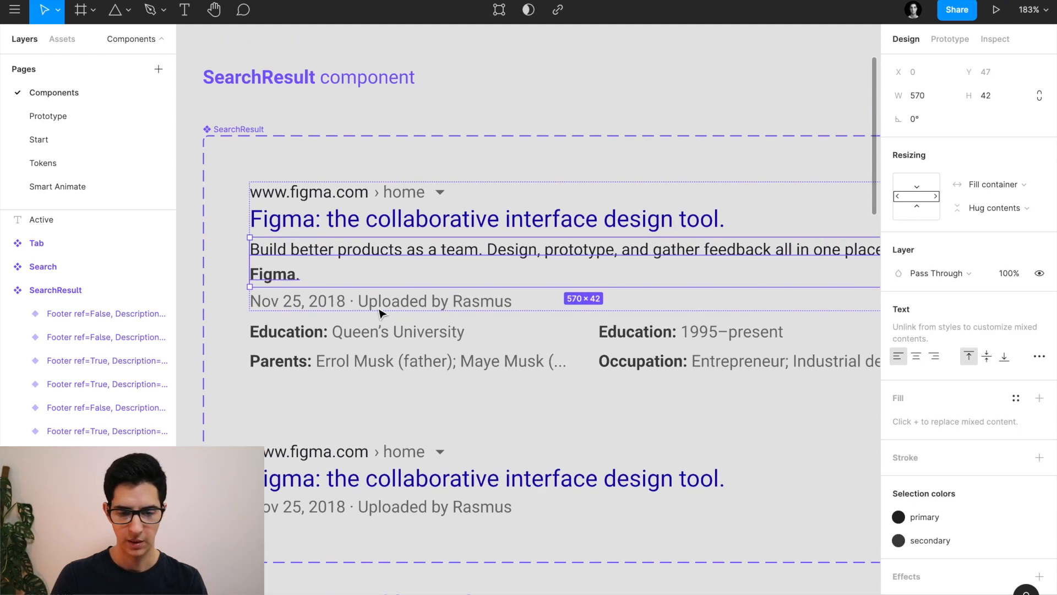
pyautogui.click(362, 305)
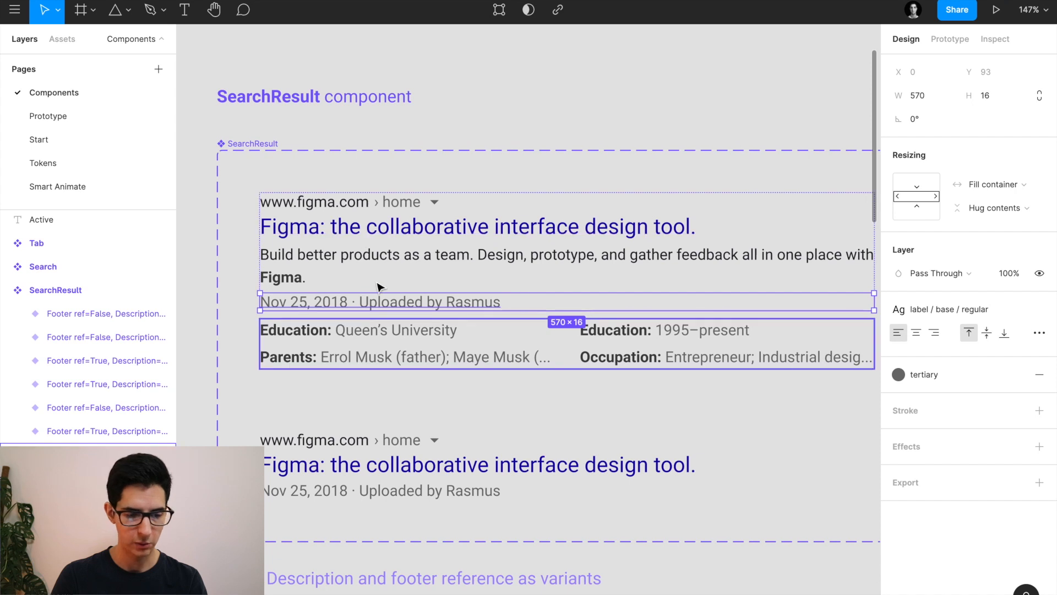
pyautogui.hotkey('shift', 'Return')
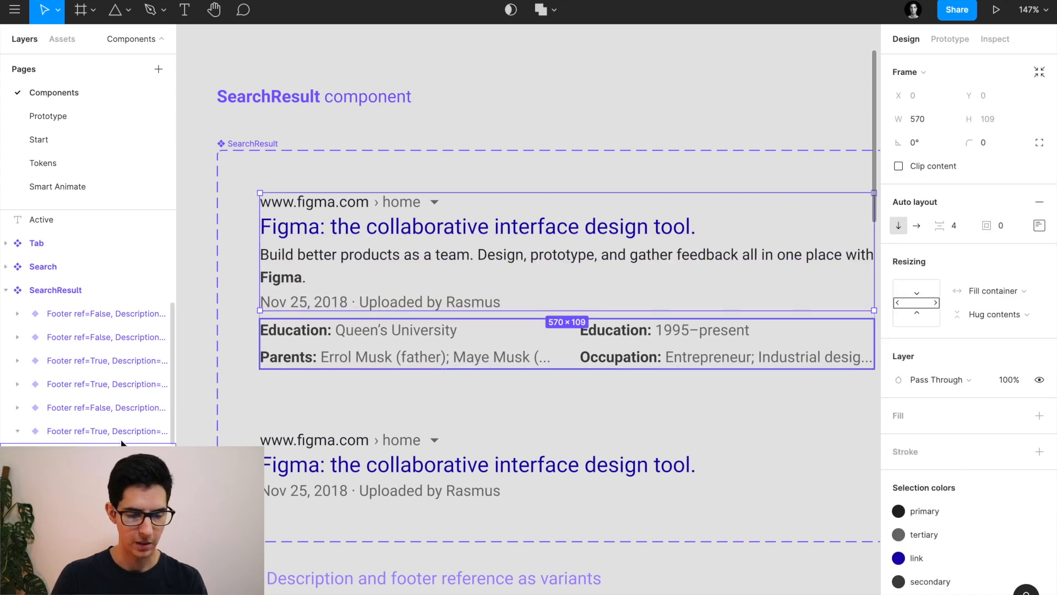
pyautogui.press('alt')
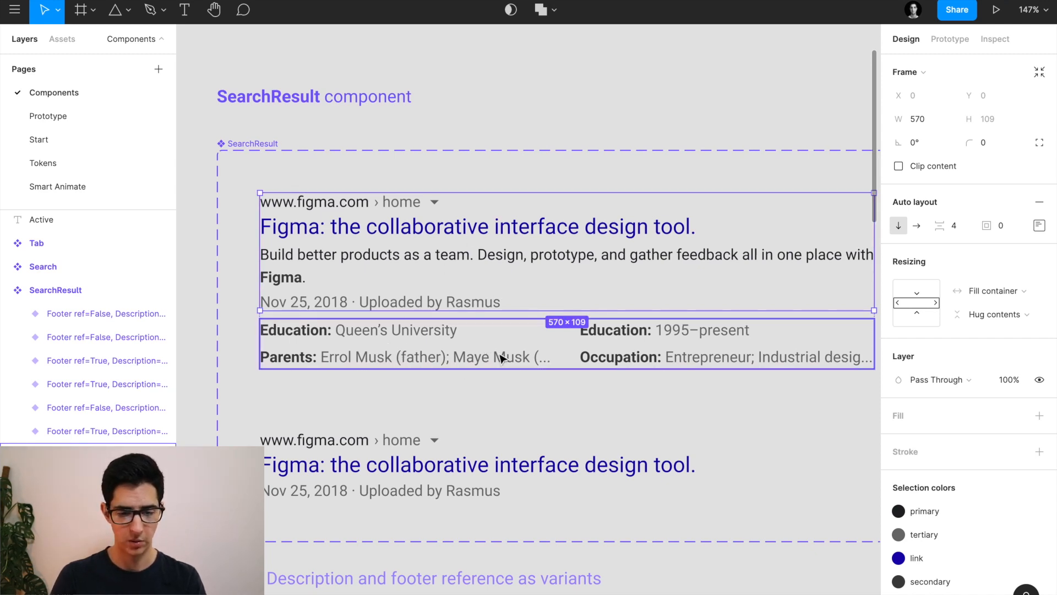
# Select the SearchResult component set and examine its variants with their Footer ref, Description and Properties options.
pyautogui.hscroll(2, 490, 366)
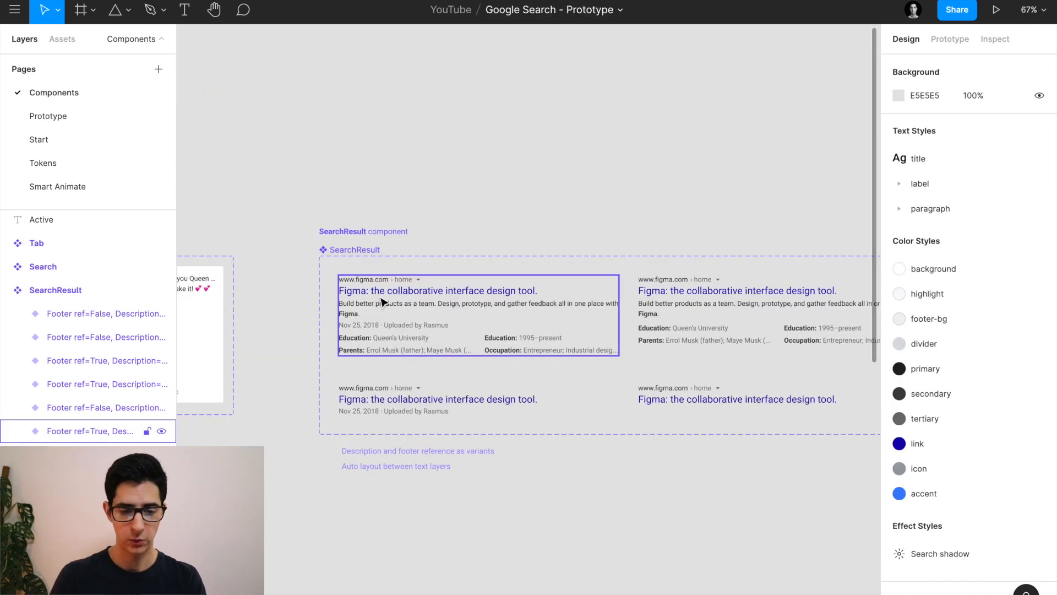
pyautogui.click(363, 253)
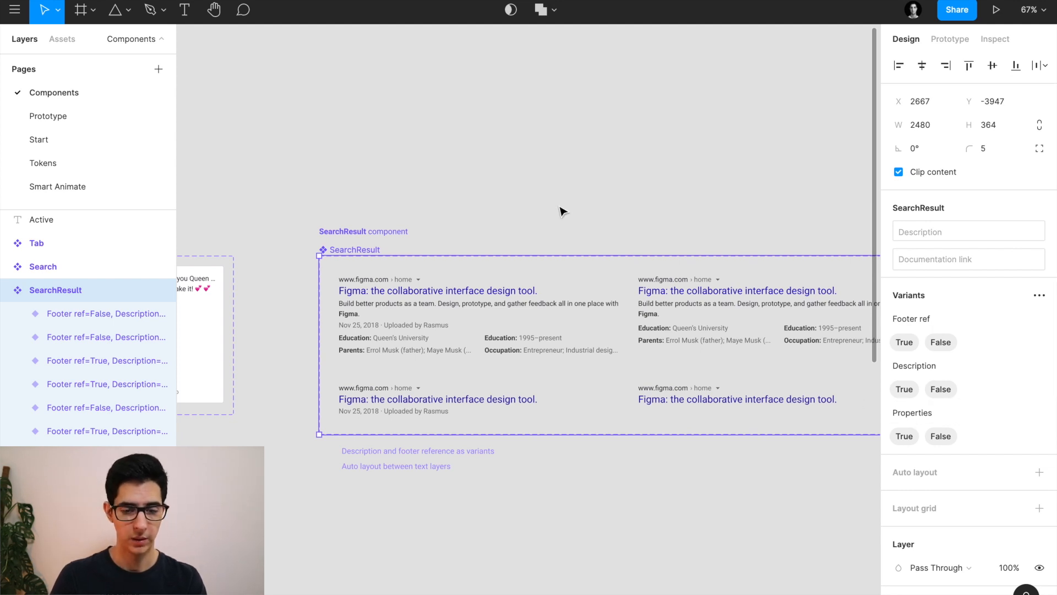
pyautogui.scroll(-3, 496, 278)
pyautogui.hscroll(4, 495, 279)
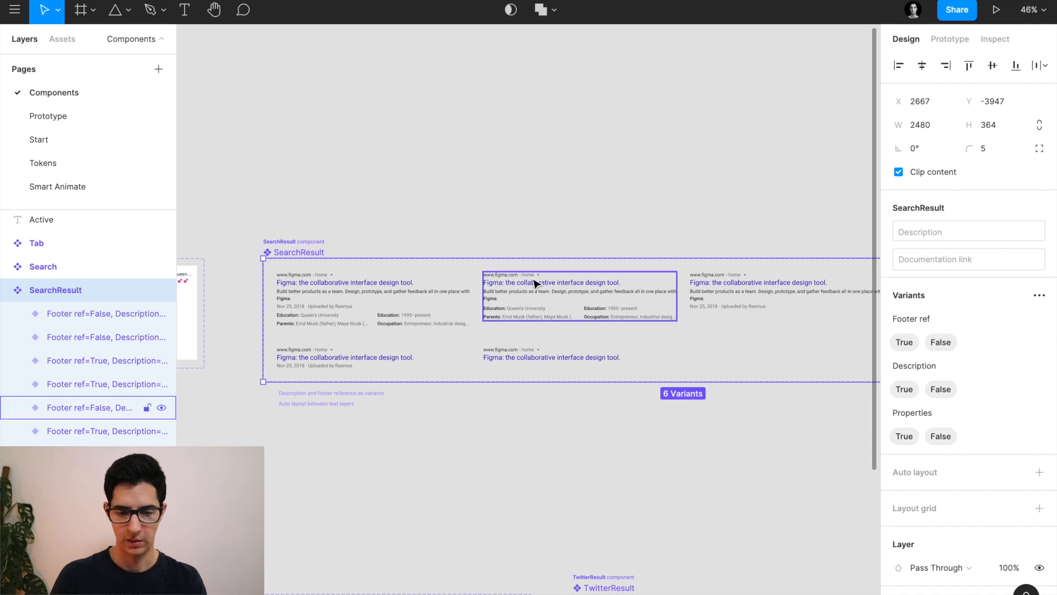
pyautogui.hscroll(2, 534, 281)
pyautogui.hscroll(3, 617, 298)
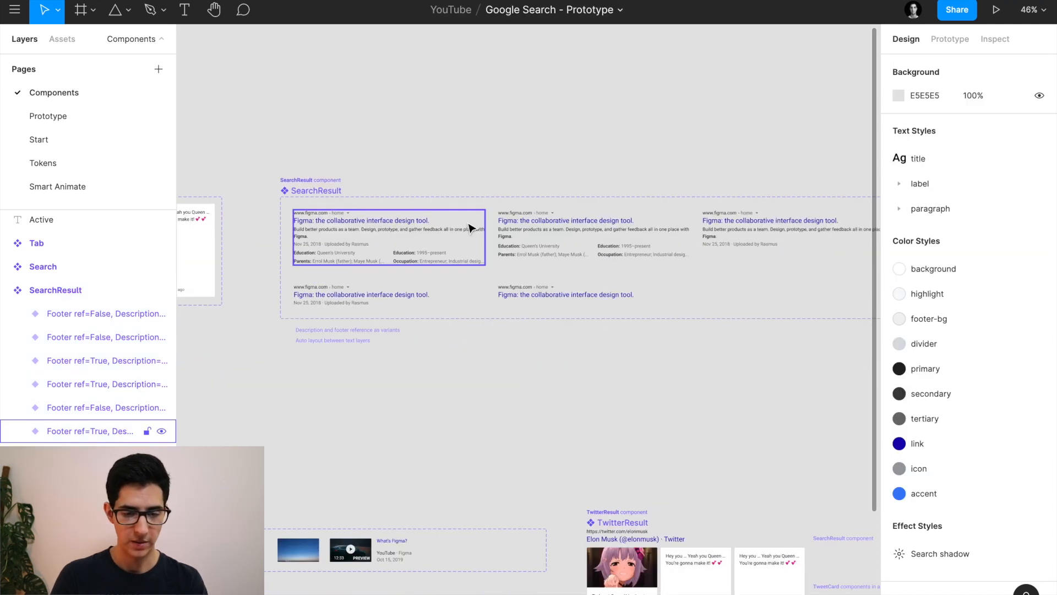
# Select the CardResult component set and examine its News and Tweet variants and the Image option.
pyautogui.hscroll(-1, 471, 228)
pyautogui.hscroll(-5, 471, 228)
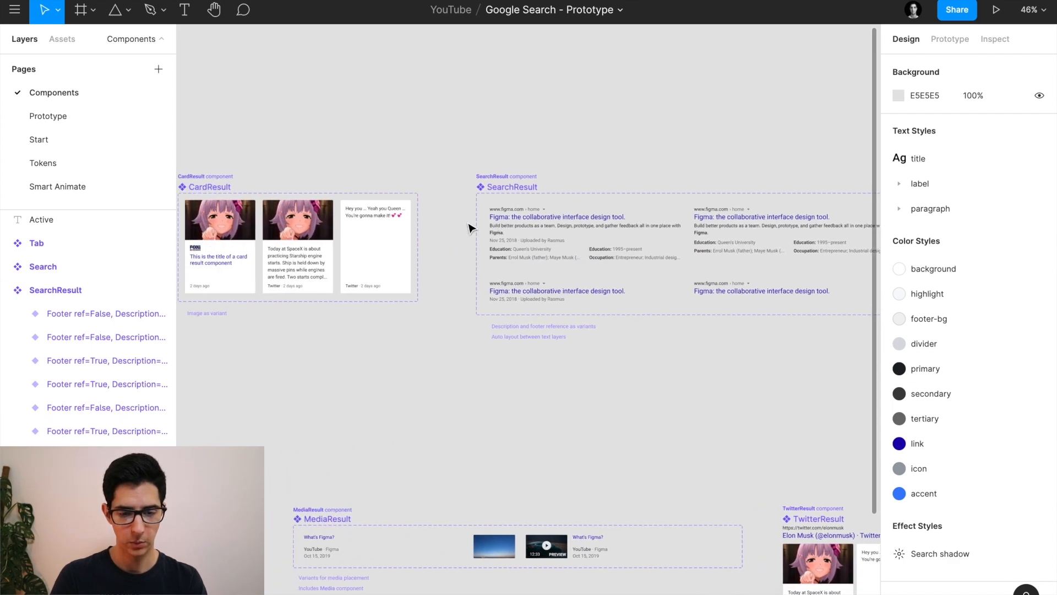
pyautogui.scroll(3, 300, 196)
pyautogui.scroll(5, 300, 200)
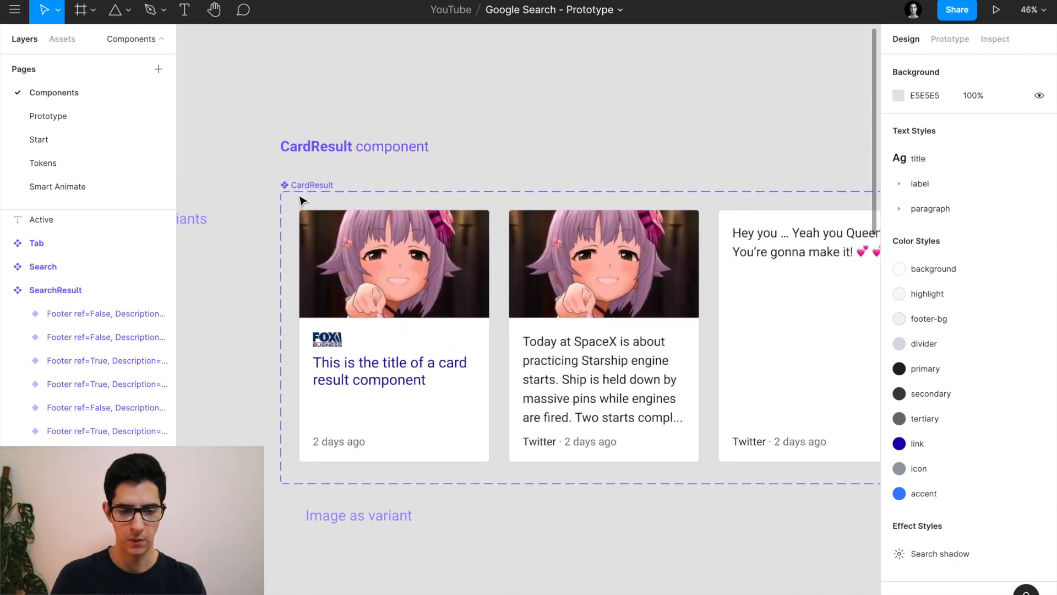
pyautogui.click(310, 186)
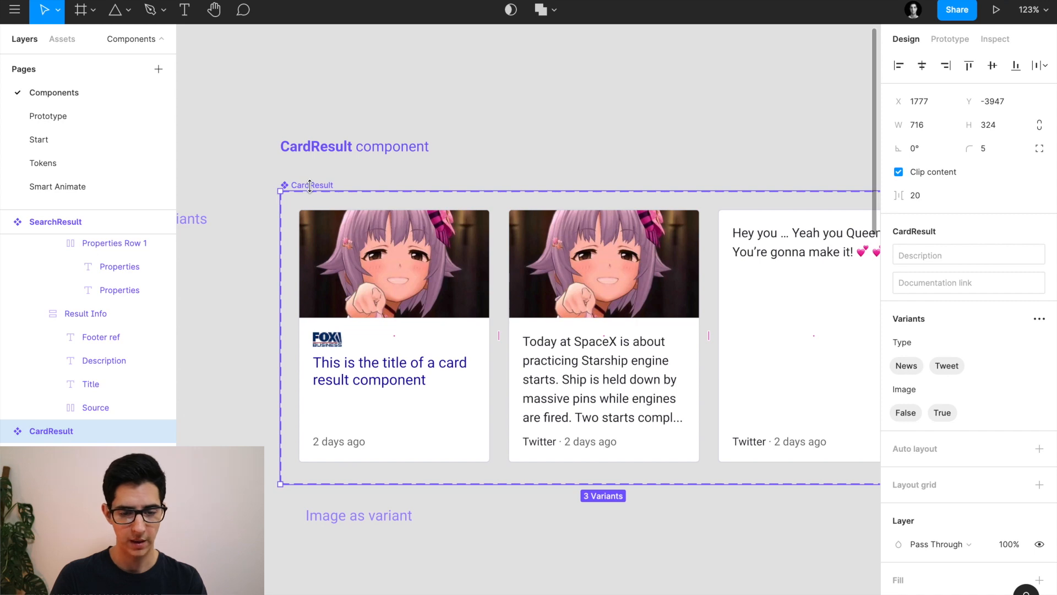
pyautogui.scroll(-1, 310, 186)
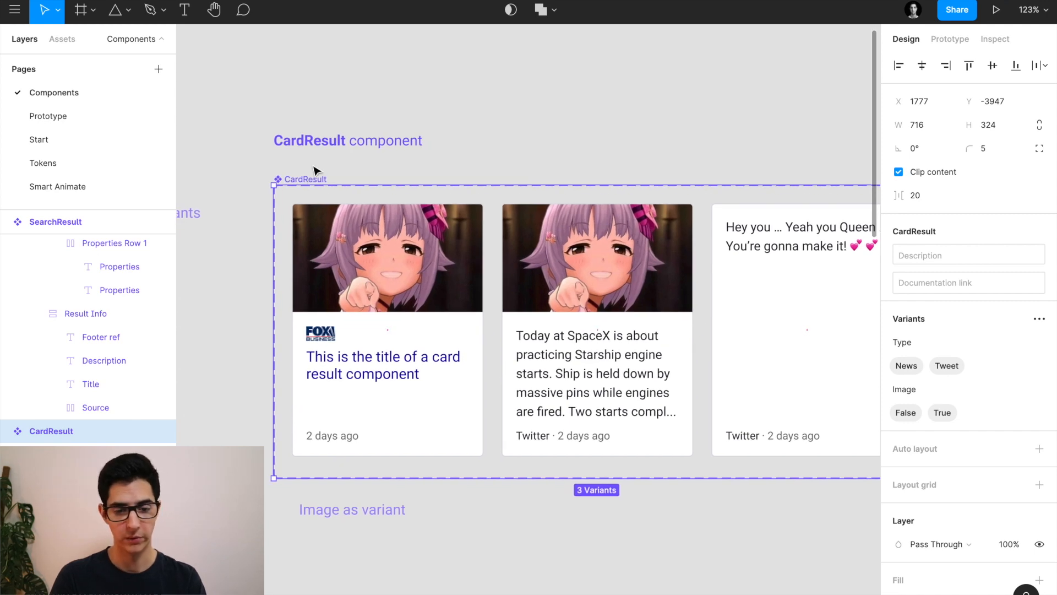
pyautogui.hscroll(2, 342, 154)
pyautogui.scroll(-3, 358, 137)
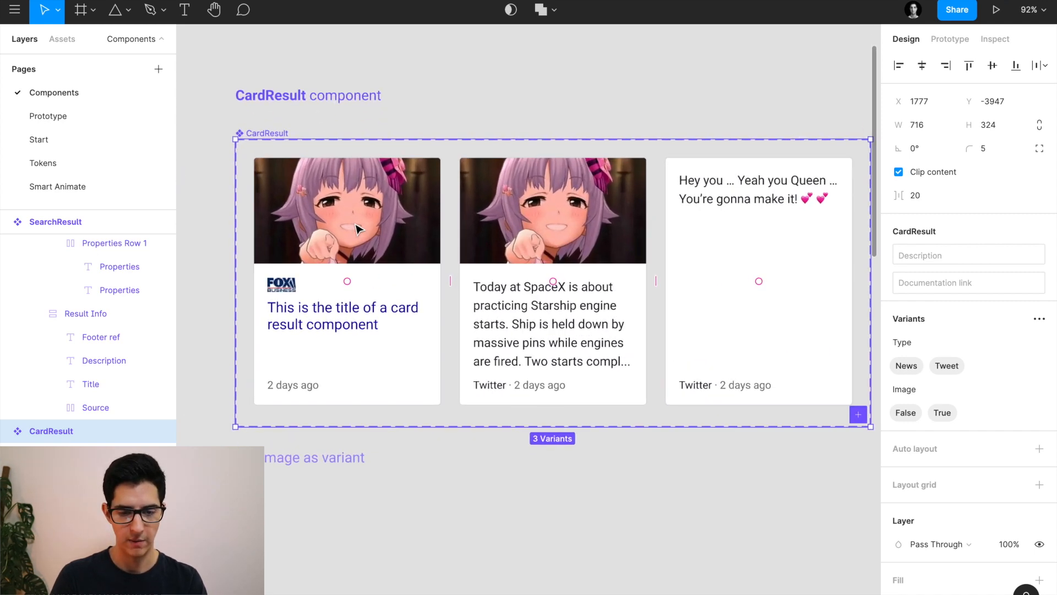
pyautogui.scroll(2, 359, 228)
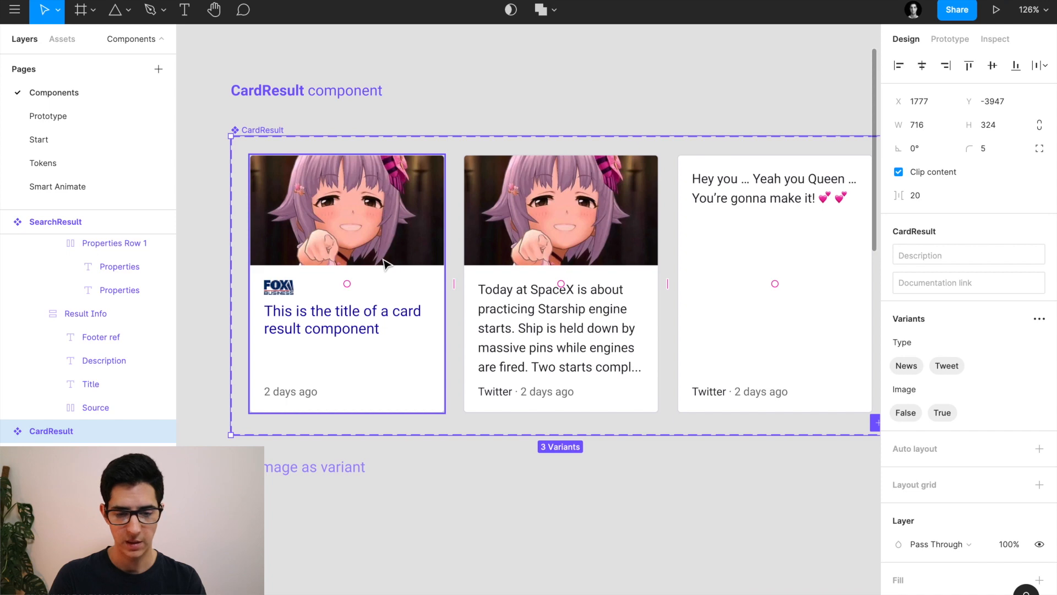
# Switch to the browser and search Google for "elon musk".
pyautogui.press('super+Tab')
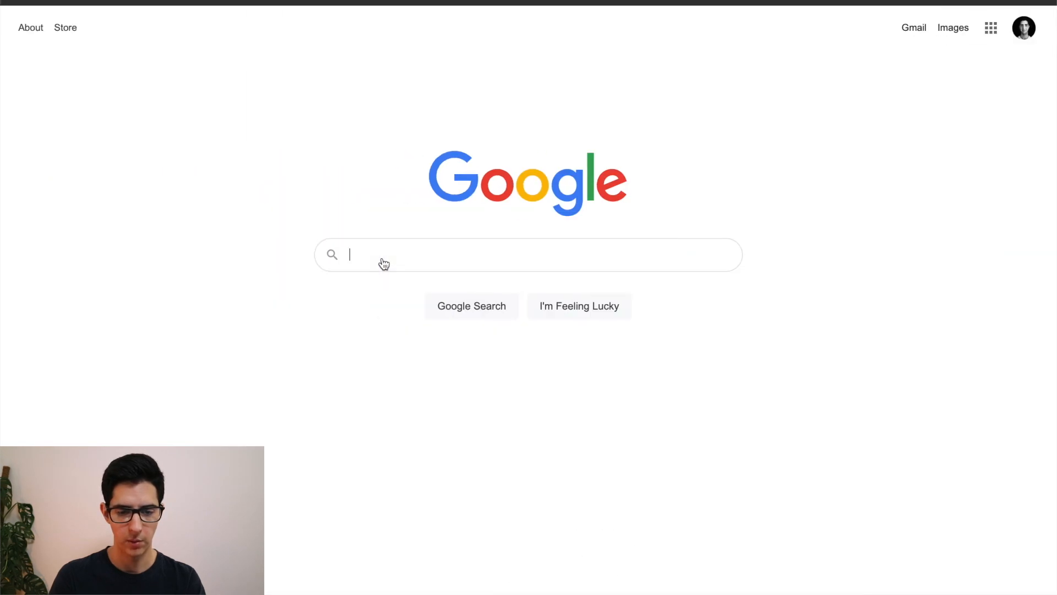
pyautogui.write('elon musk')
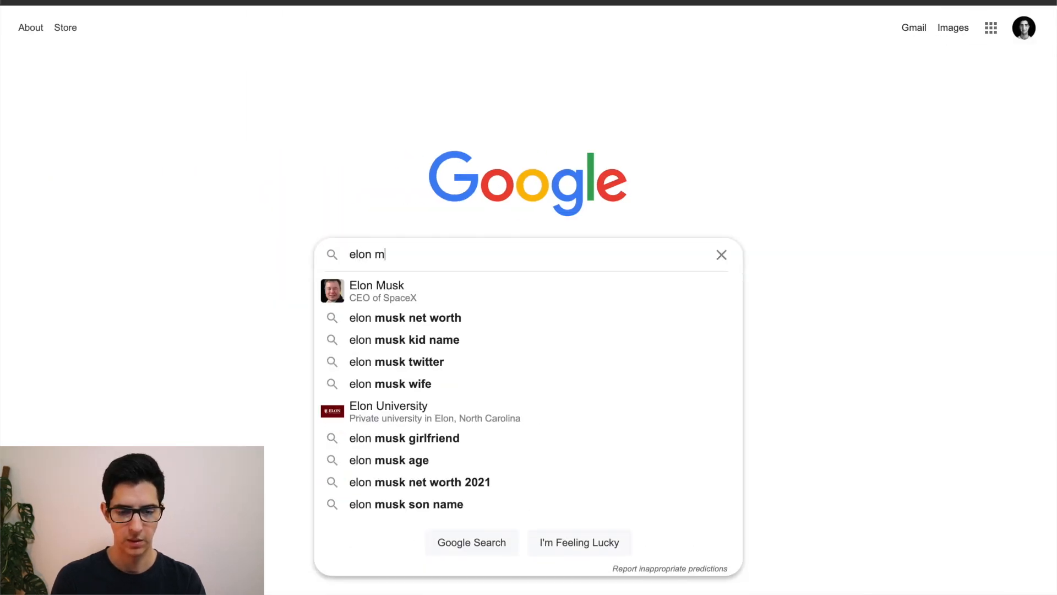
pyautogui.press('Return')
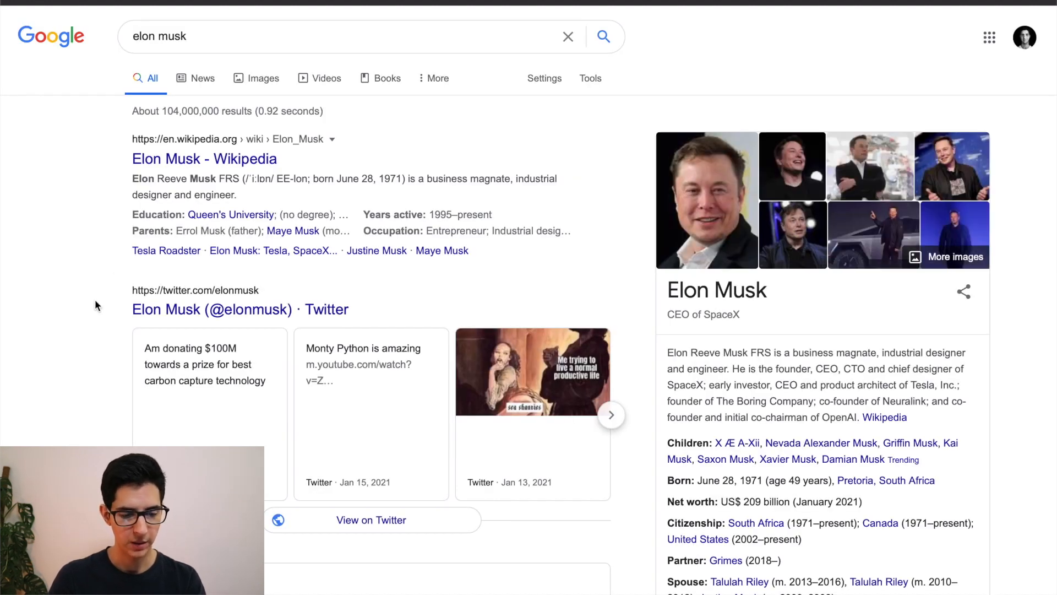
# Examine the Twitter and Top stories cards in the search results, and return to the CardResult component in Figma.
pyautogui.scroll(-10, 95, 301)
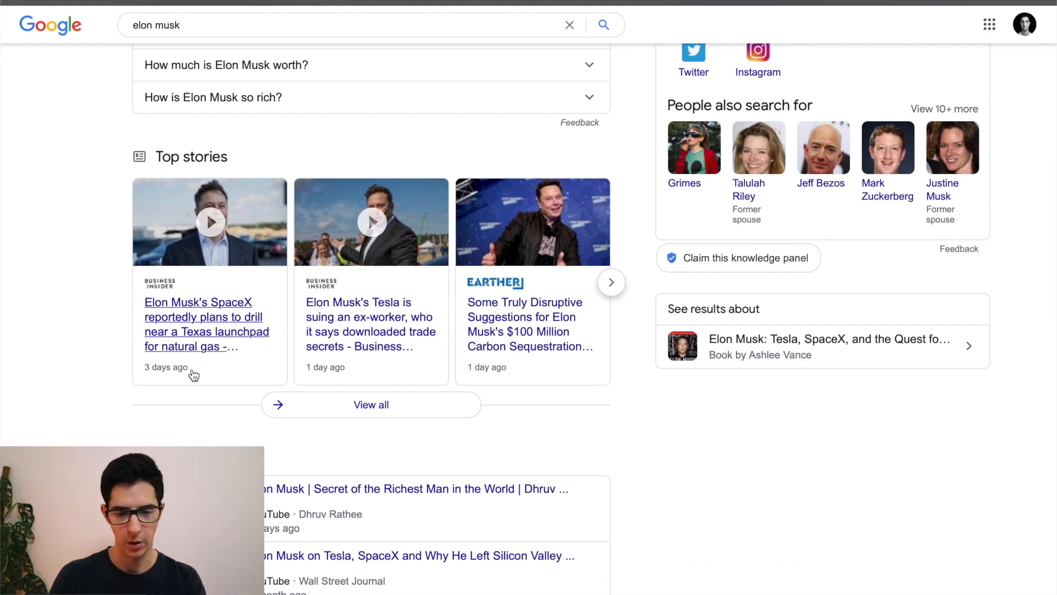
pyautogui.scroll(1, 448, 313)
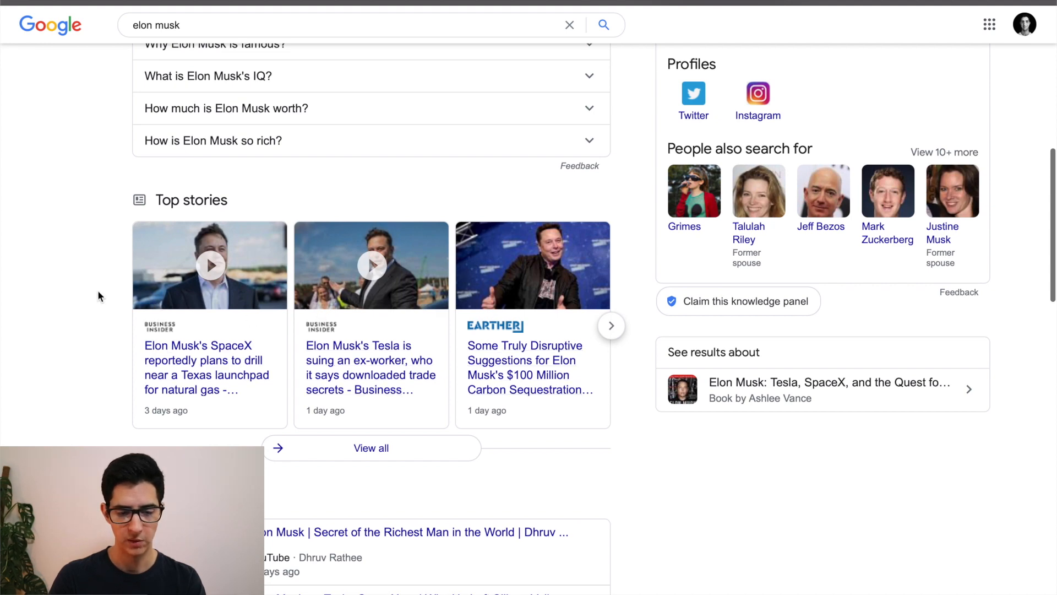
pyautogui.scroll(10, 74, 312)
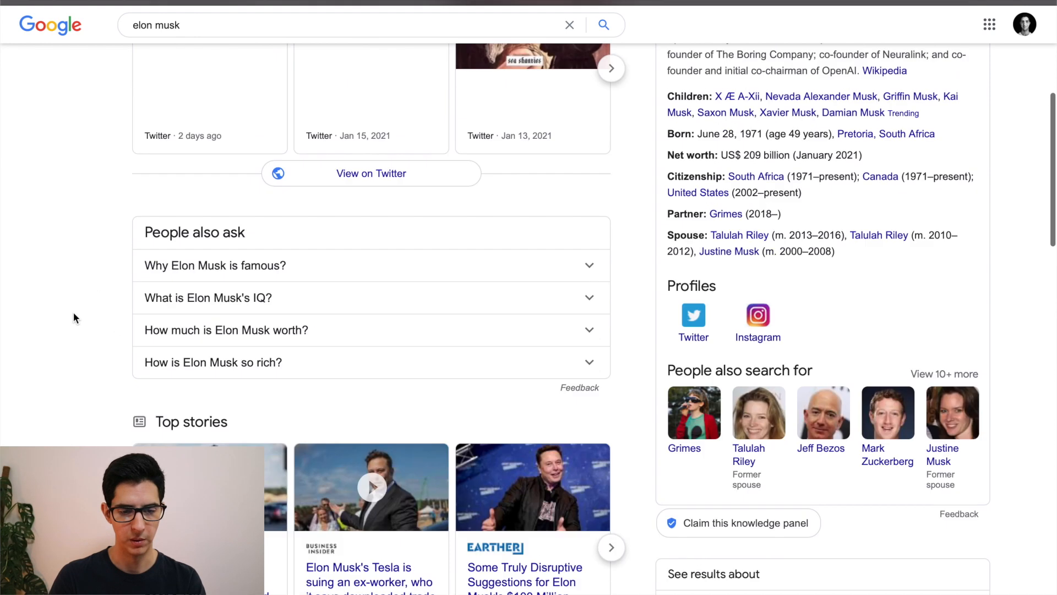
pyautogui.scroll(-10, 75, 314)
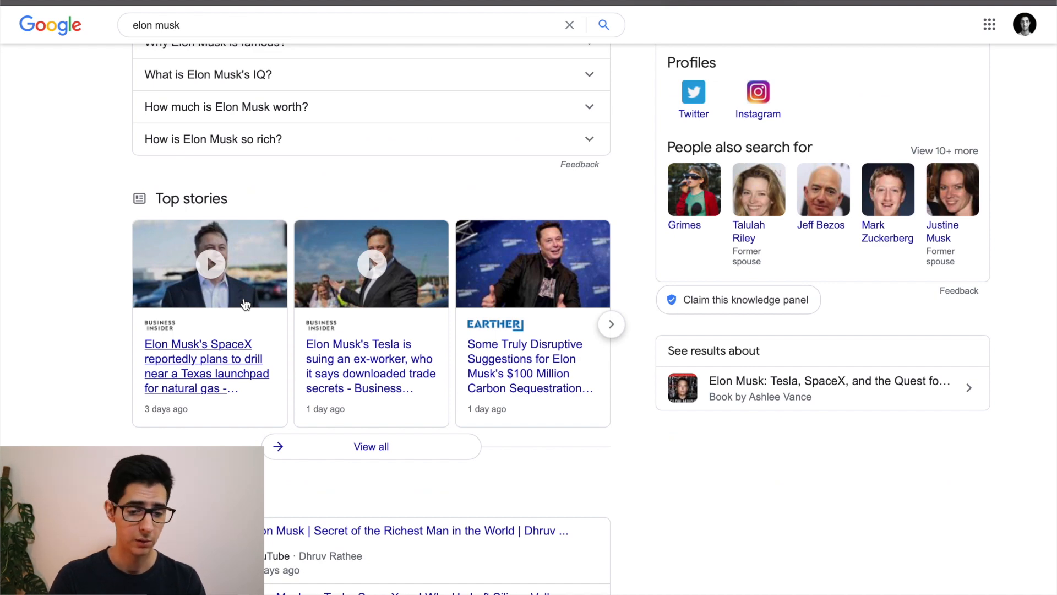
pyautogui.scroll(7, 246, 304)
pyautogui.press('super+Tab')
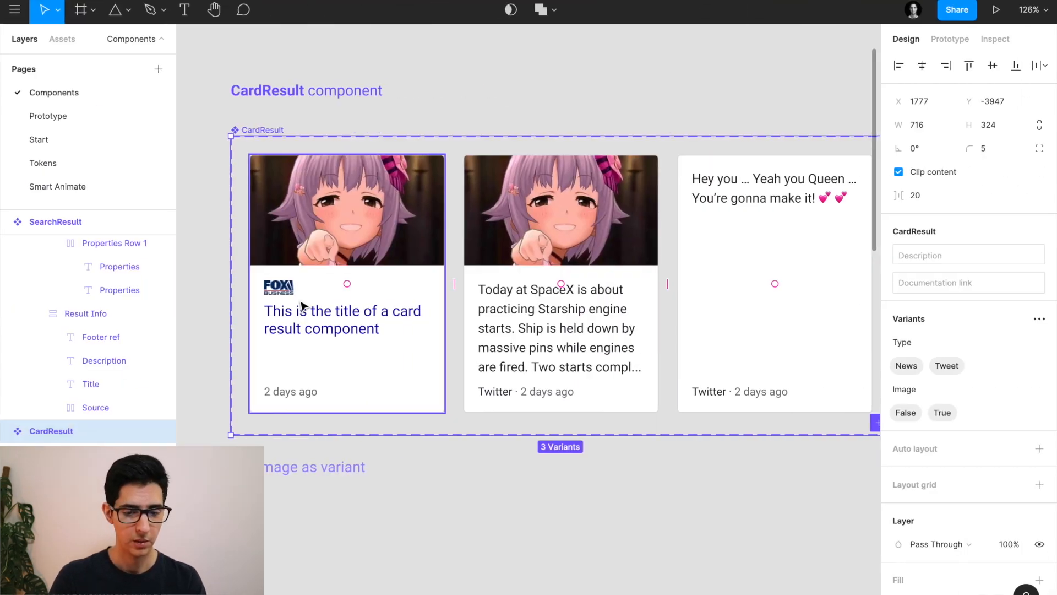
pyautogui.scroll(-3, 301, 306)
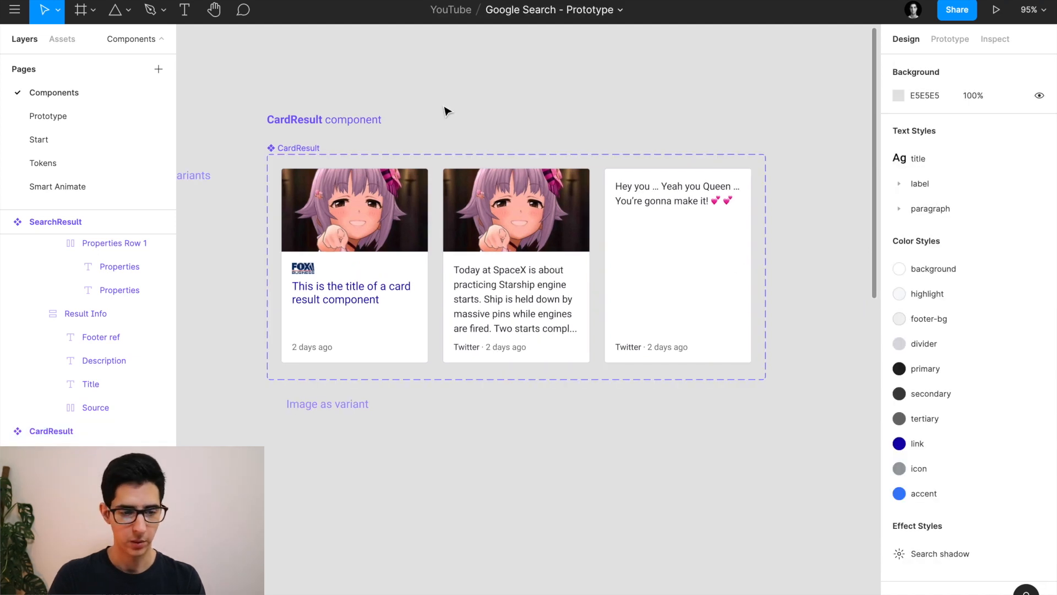
# Open the Start page and examine the Google and Google - Hover frames, selecting the Google frame.
pyautogui.click(65, 142)
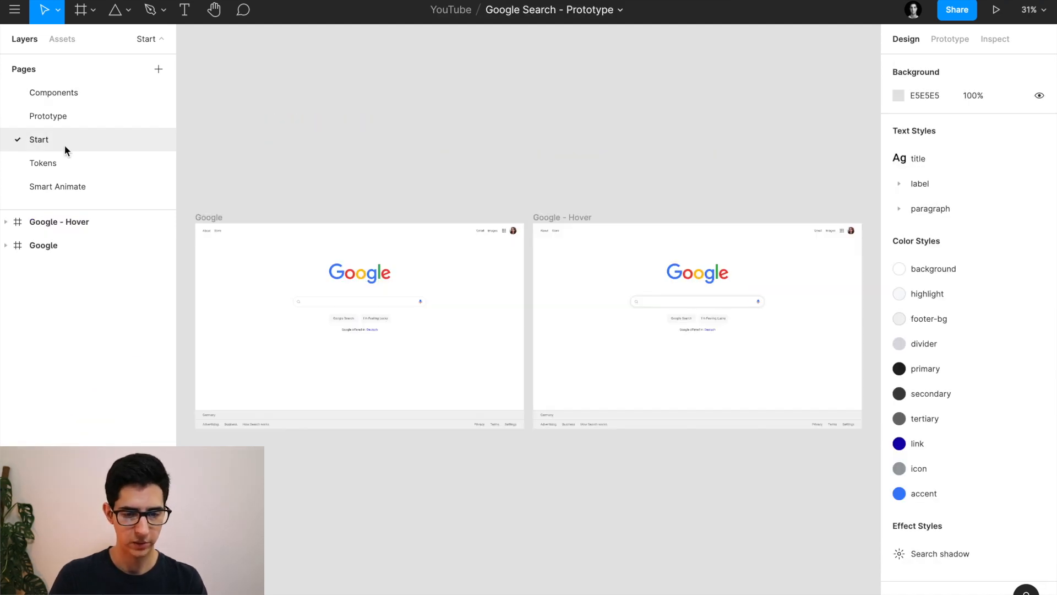
pyautogui.scroll(-3, 368, 227)
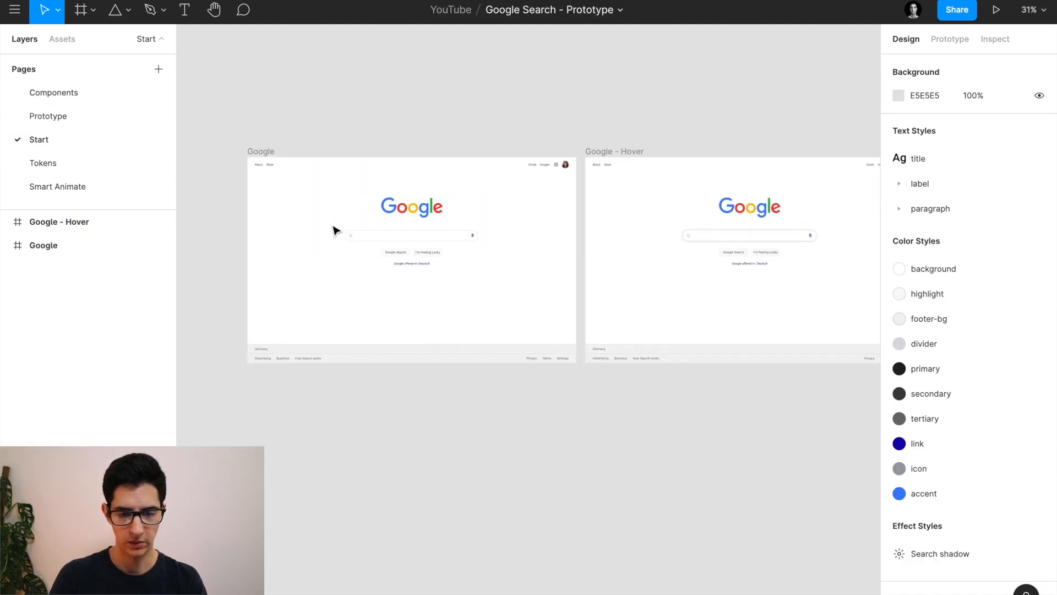
pyautogui.scroll(5, 335, 228)
pyautogui.hscroll(10, 336, 230)
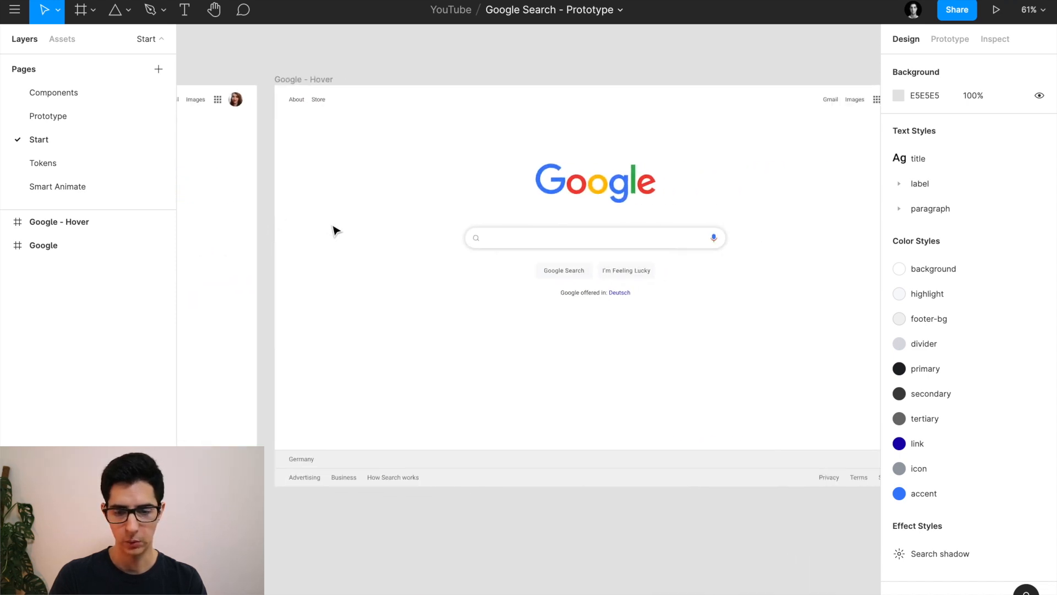
pyautogui.hscroll(-10, 336, 229)
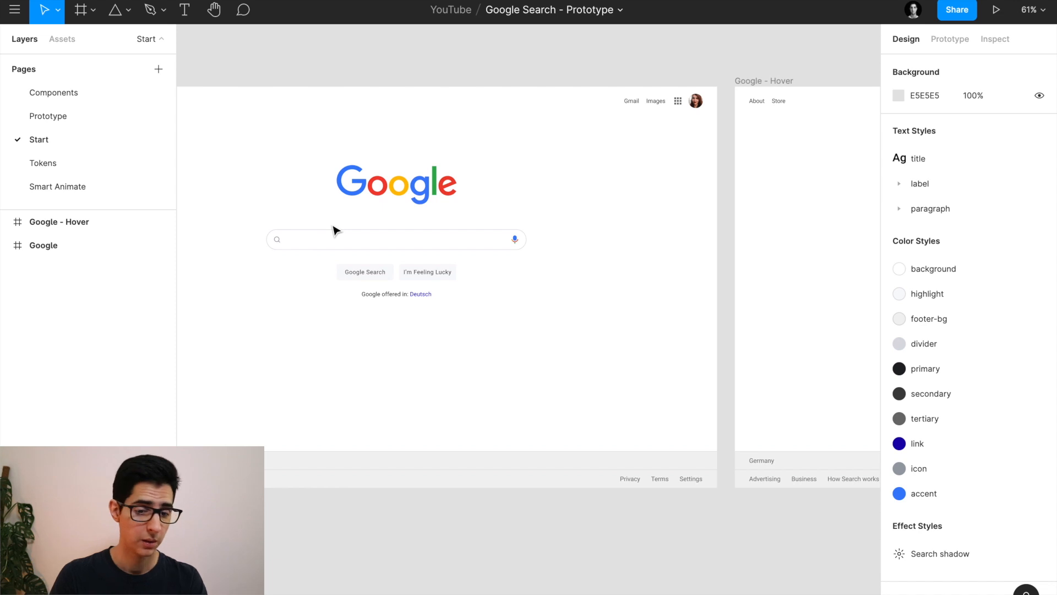
pyautogui.hscroll(-5, 335, 230)
pyautogui.click(231, 91)
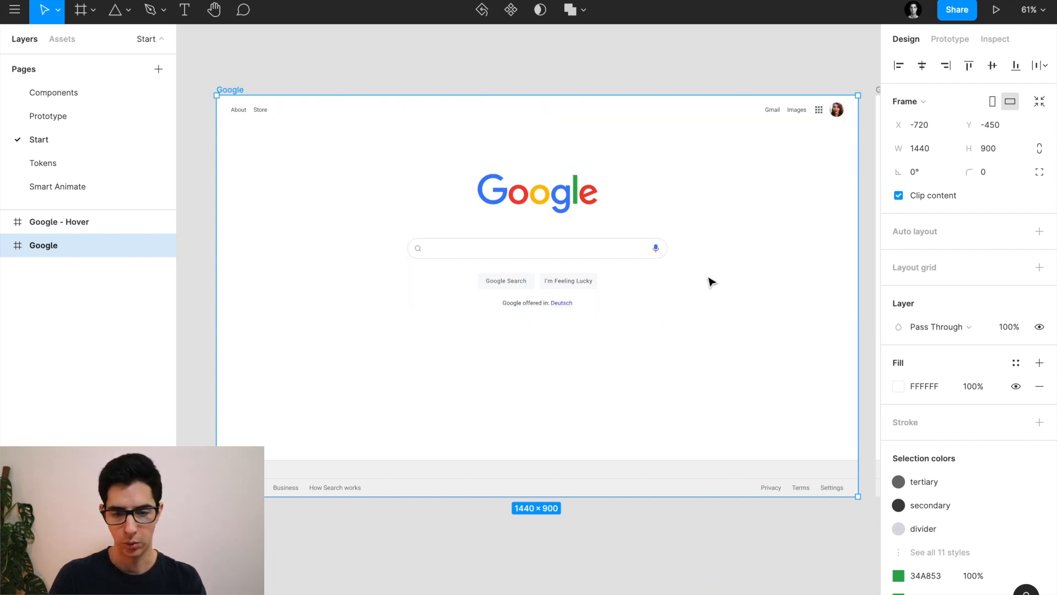
pyautogui.scroll(-3, 425, 218)
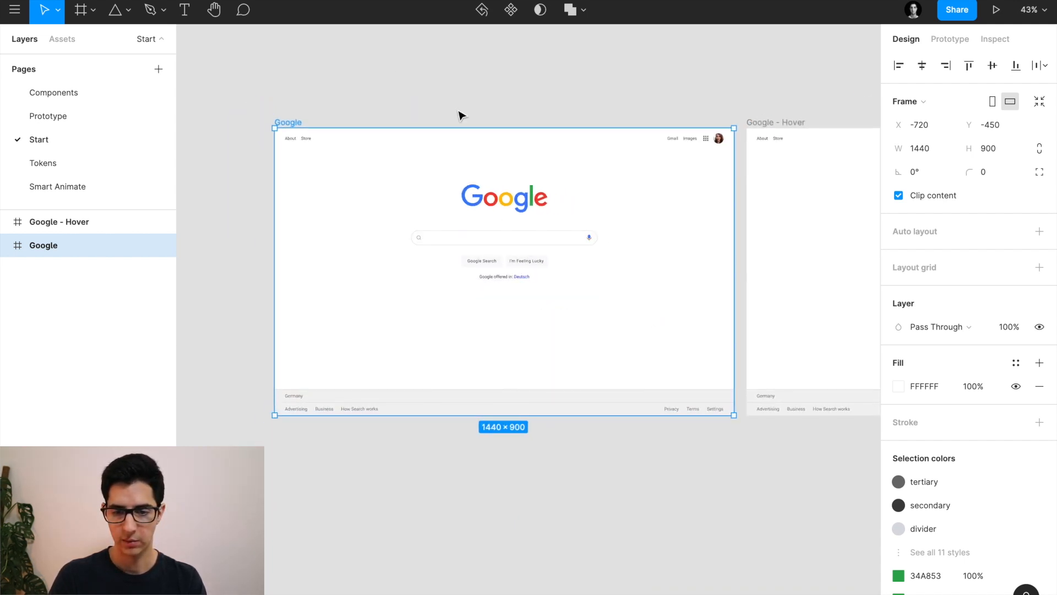
# Clear the selection and examine the search bar's hover state in the Google - Hover frame.
pyautogui.hscroll(5, 461, 113)
pyautogui.click(559, 91)
pyautogui.hscroll(3, 583, 94)
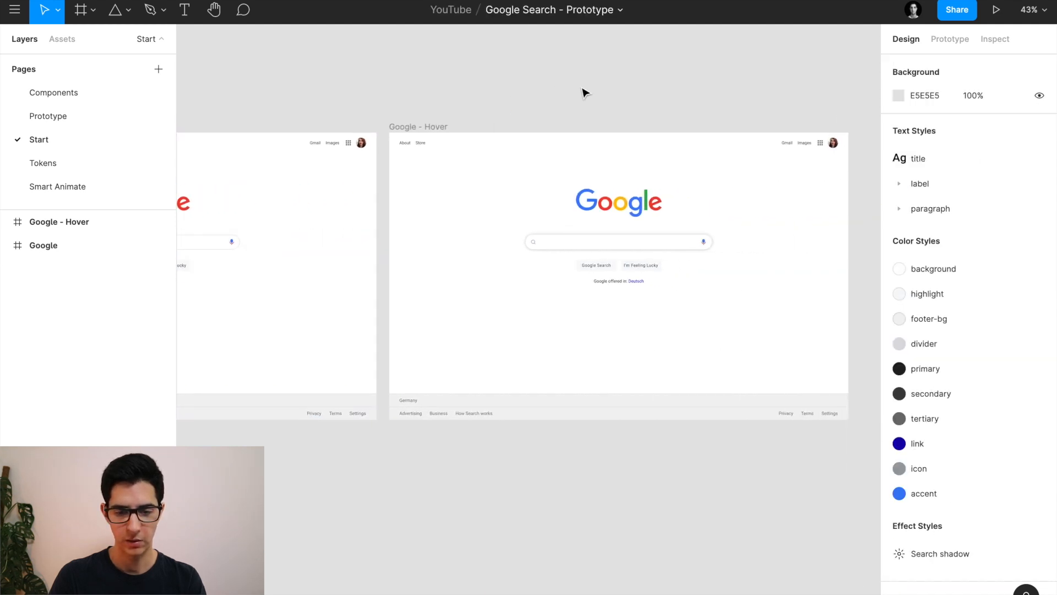
pyautogui.scroll(2, 573, 250)
pyautogui.scroll(3, 572, 249)
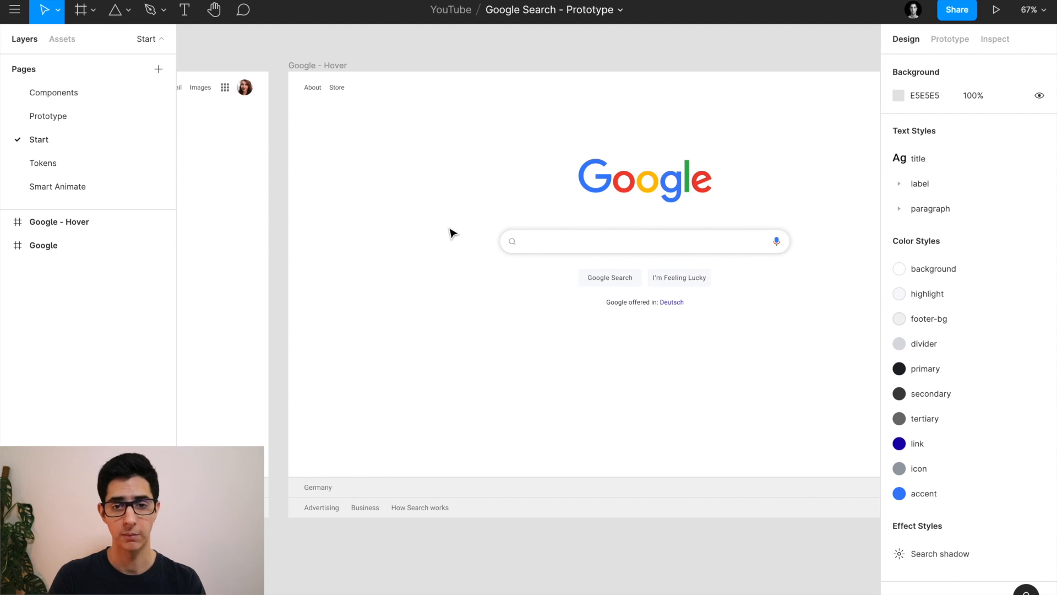
# Open the Components page and examine the Focus state of the Search component's Home variant.
pyautogui.scroll(-2, 452, 233)
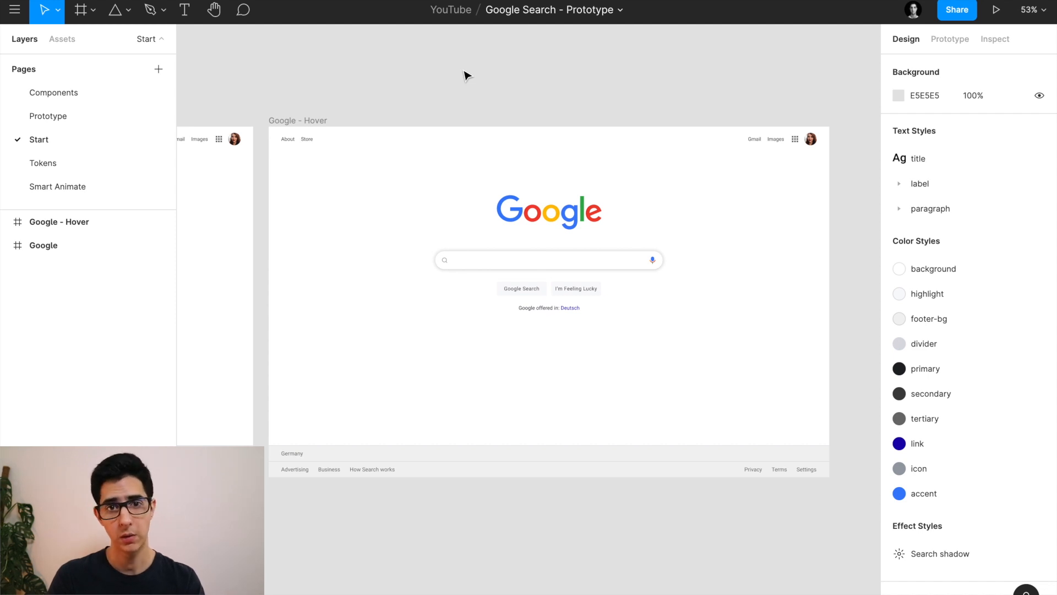
pyautogui.click(64, 94)
pyautogui.scroll(-10, 442, 165)
pyautogui.scroll(-3, 442, 165)
pyautogui.hscroll(-3, 442, 165)
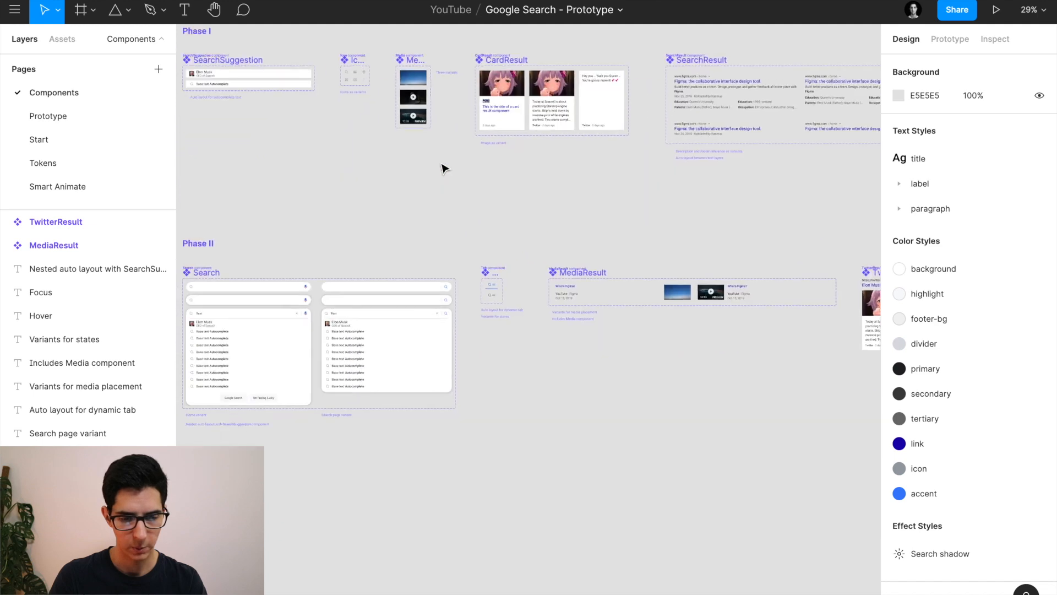
pyautogui.scroll(-1, 314, 260)
pyautogui.scroll(8, 314, 259)
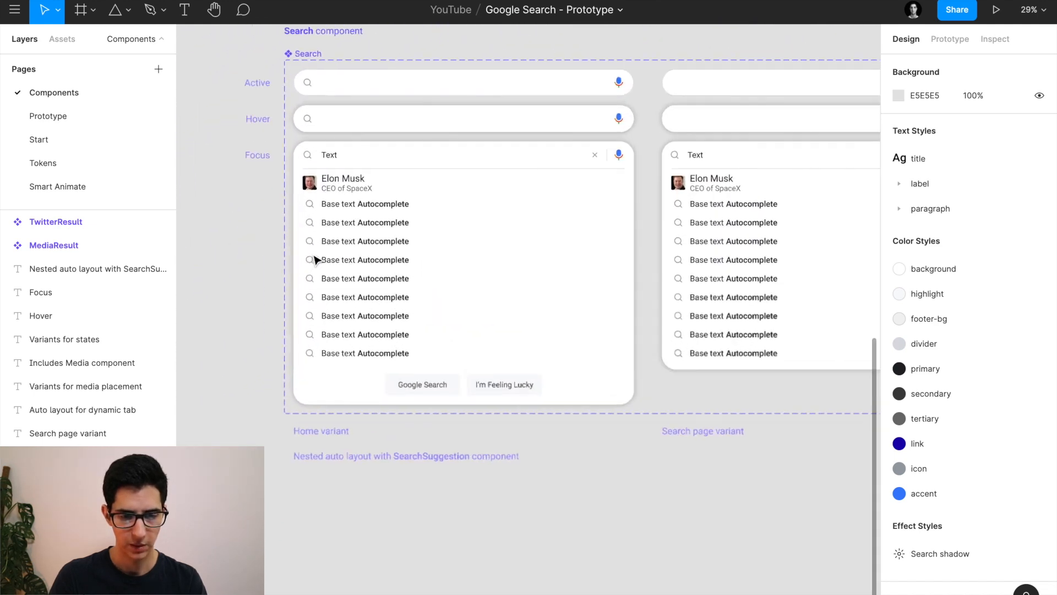
pyautogui.hscroll(2, 314, 259)
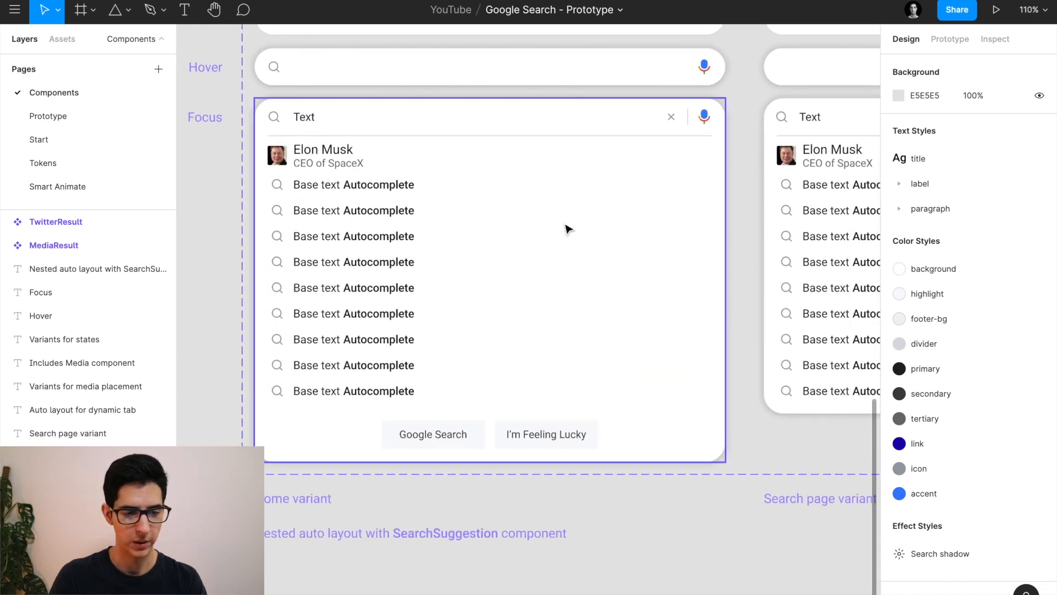
# Return to the Start page, duplicate the Google - Hover frame and rename the copy Google - Focus.
pyautogui.click(61, 139)
pyautogui.scroll(-2, 391, 210)
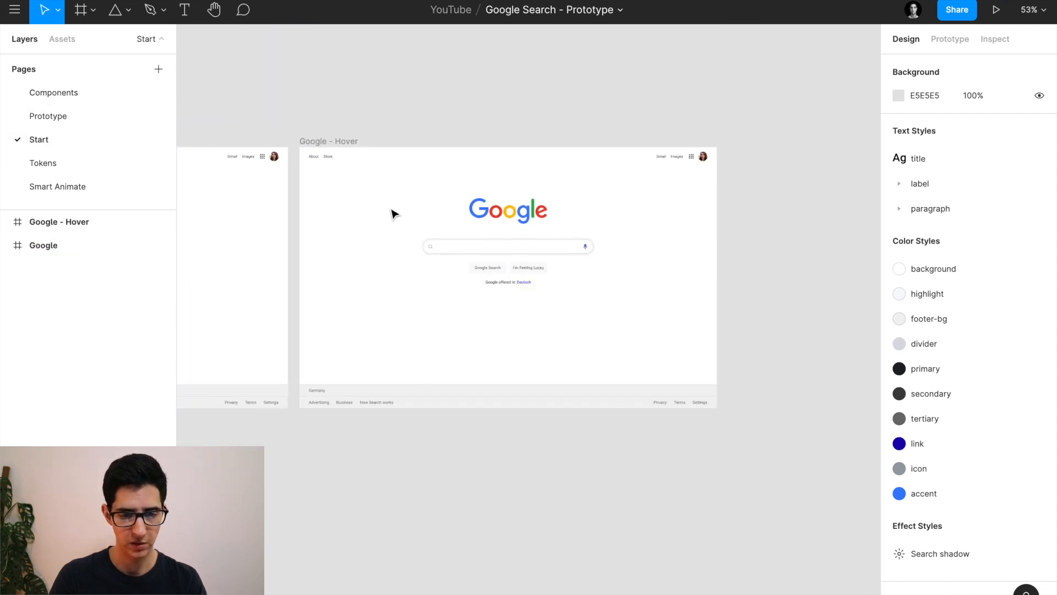
pyautogui.click(334, 142)
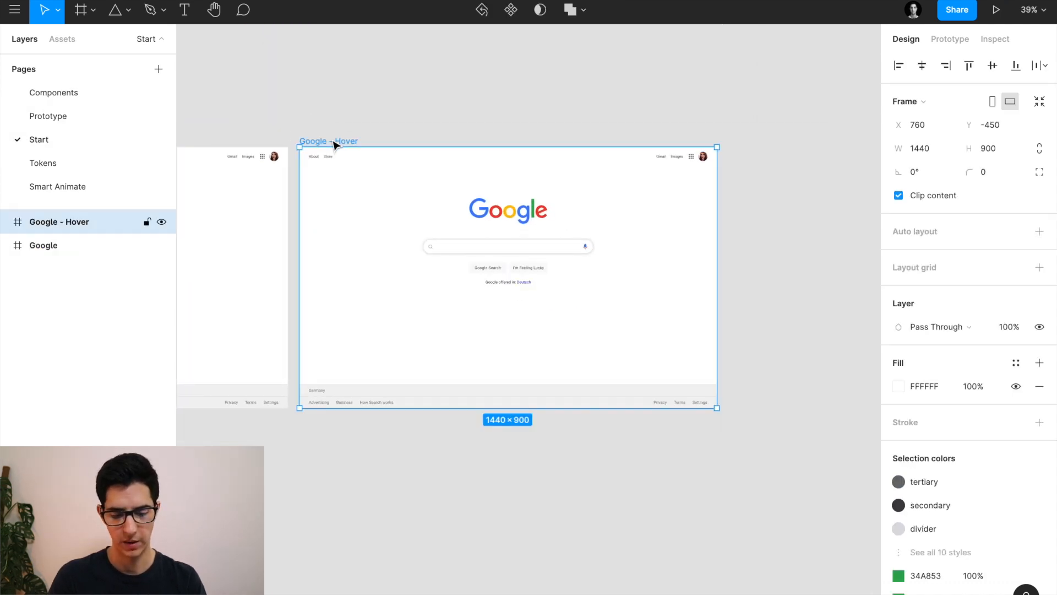
pyautogui.hotkey('ctrl', 'd')
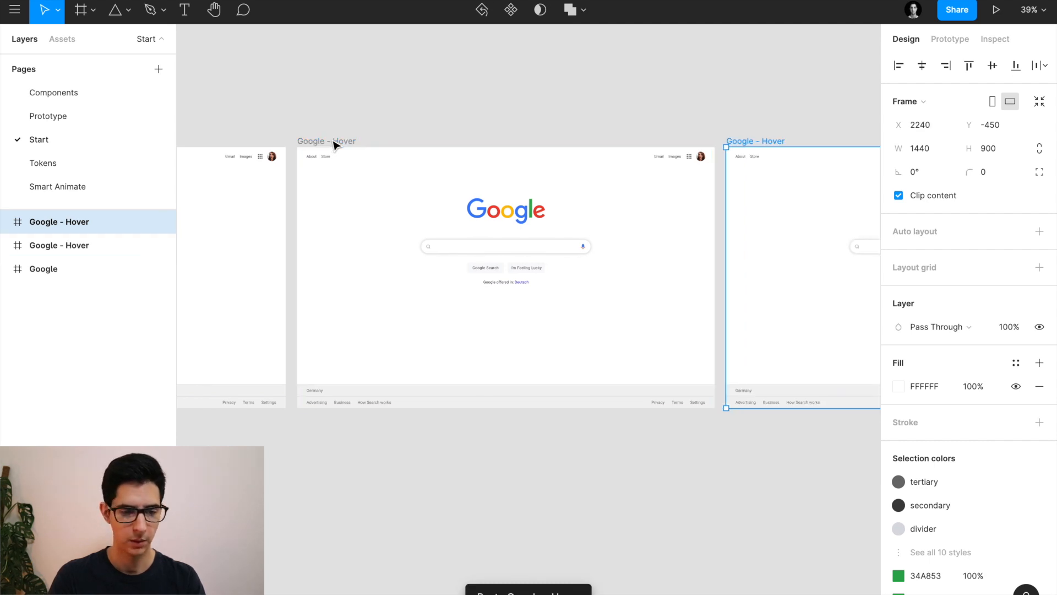
pyautogui.doubleClick(78, 221)
pyautogui.doubleClick(81, 221)
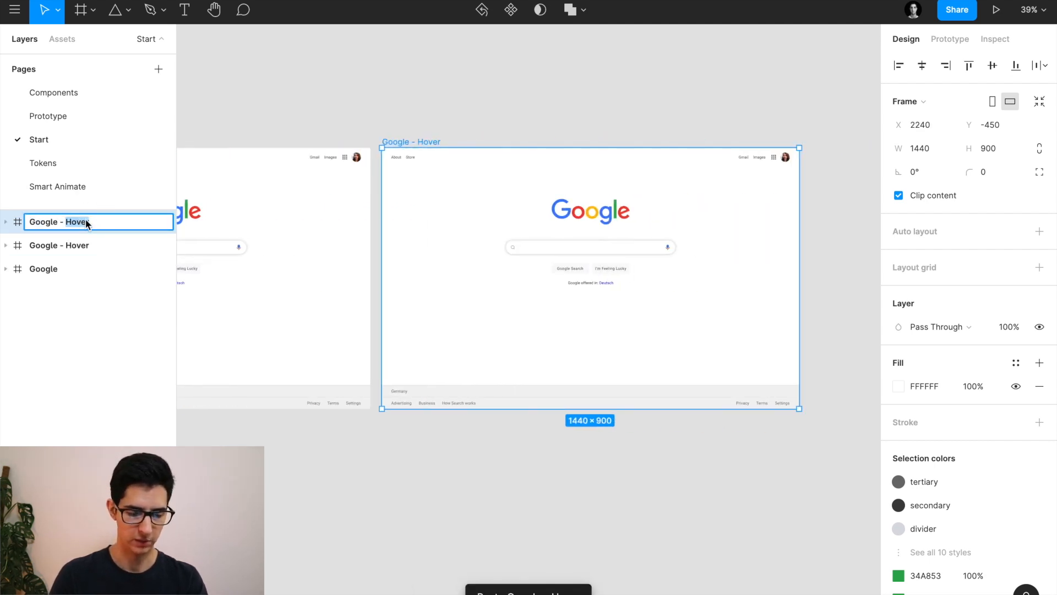
pyautogui.write('Focus')
pyautogui.press('Return')
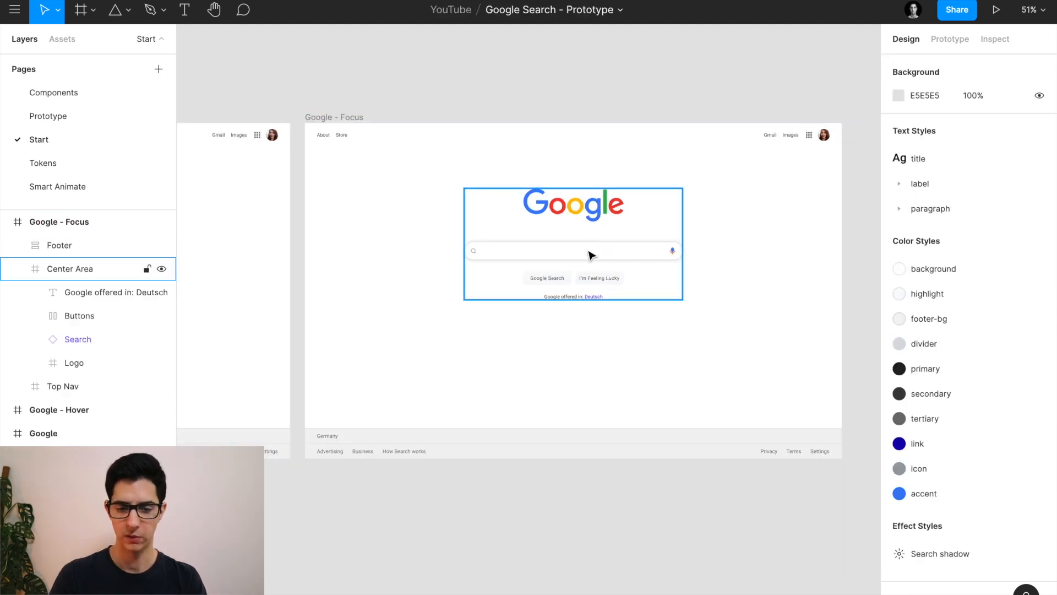
# Set the State of the search bar in the Google - Focus frame to Focus.
pyautogui.doubleClick(590, 255)
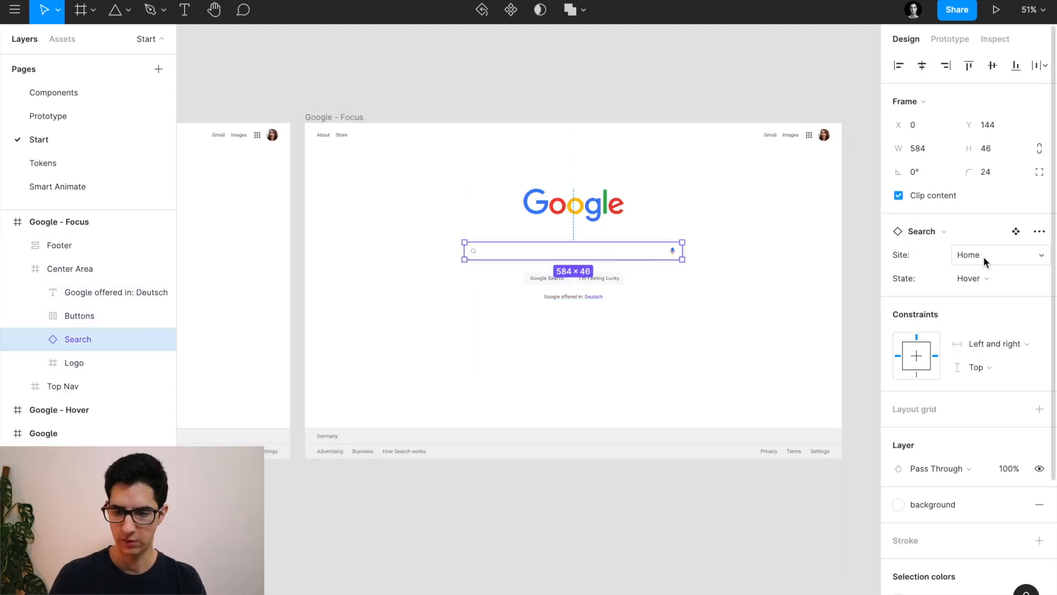
pyautogui.click(982, 277)
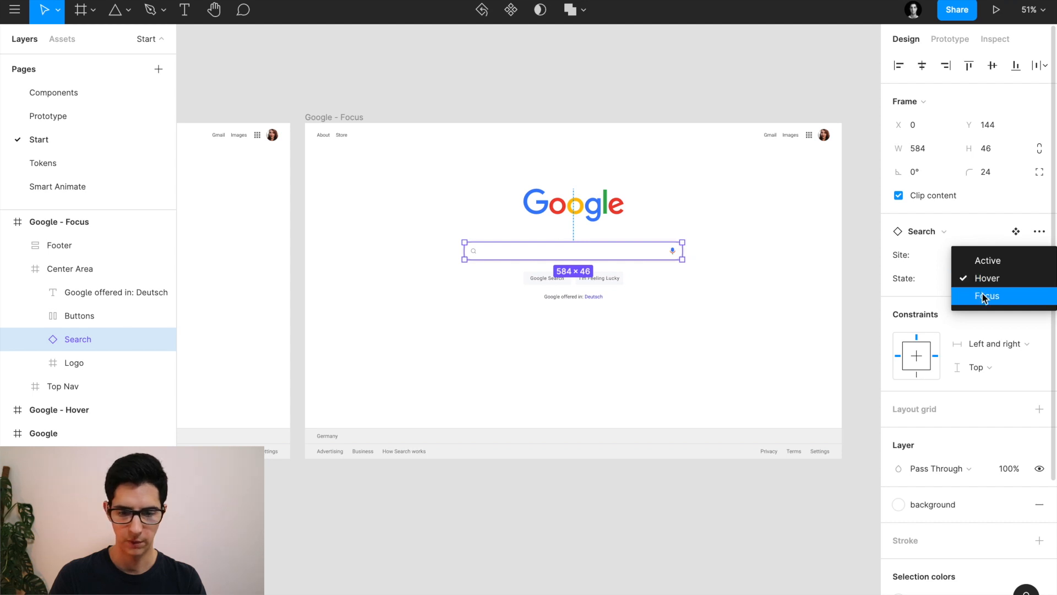
pyautogui.click(985, 296)
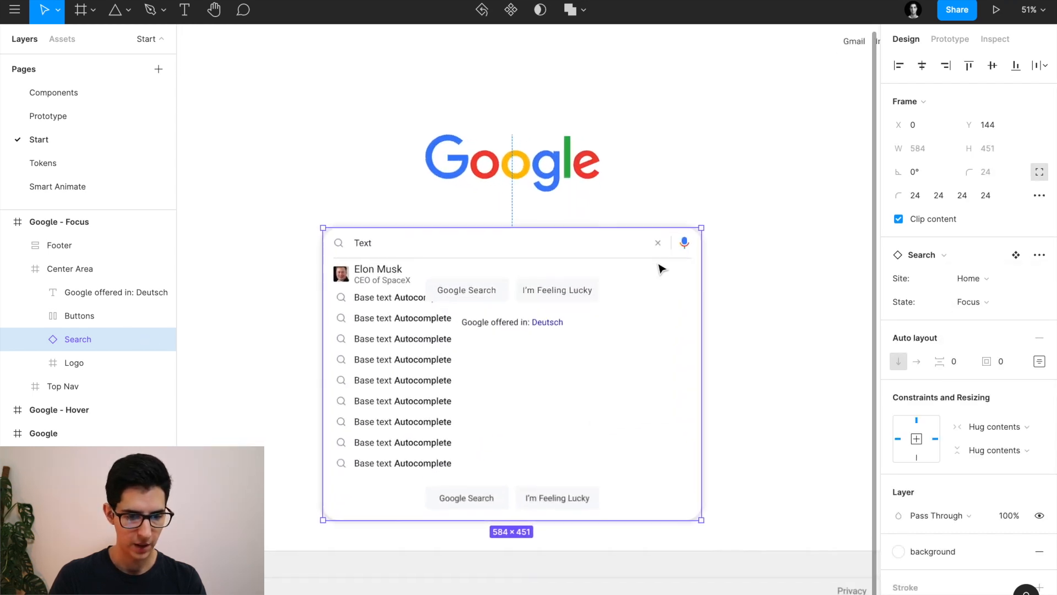
pyautogui.scroll(-1, 626, 292)
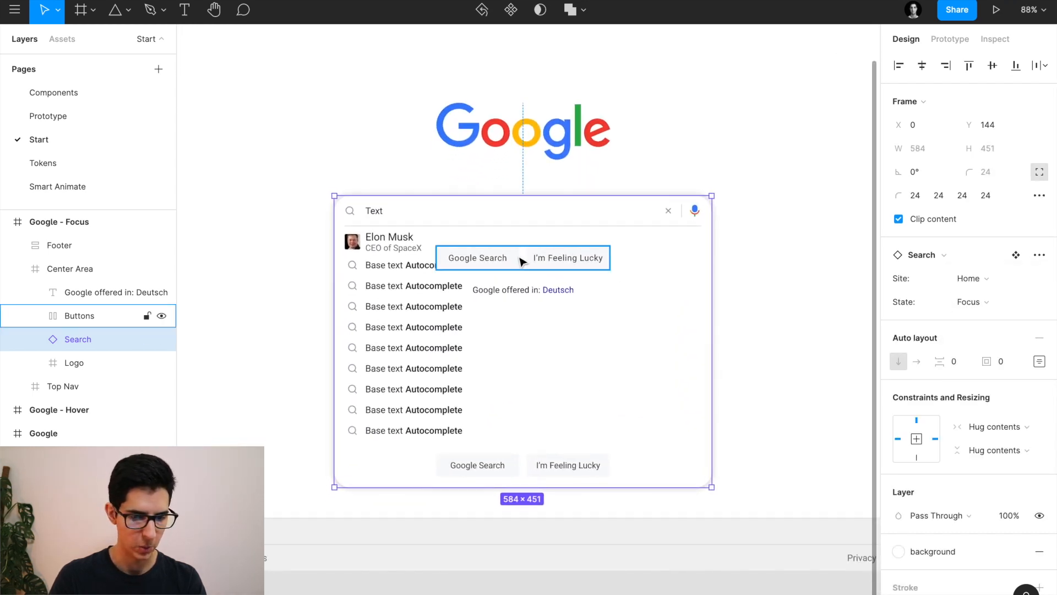
# Move the Buttons and "Google offered in: Deutsch" layers below the Search layer in the Google - Focus frame's Center Area.
pyautogui.click(84, 320)
pyautogui.moveTo(84, 320); pyautogui.dragTo(83, 356)
pyautogui.click(305, 264)
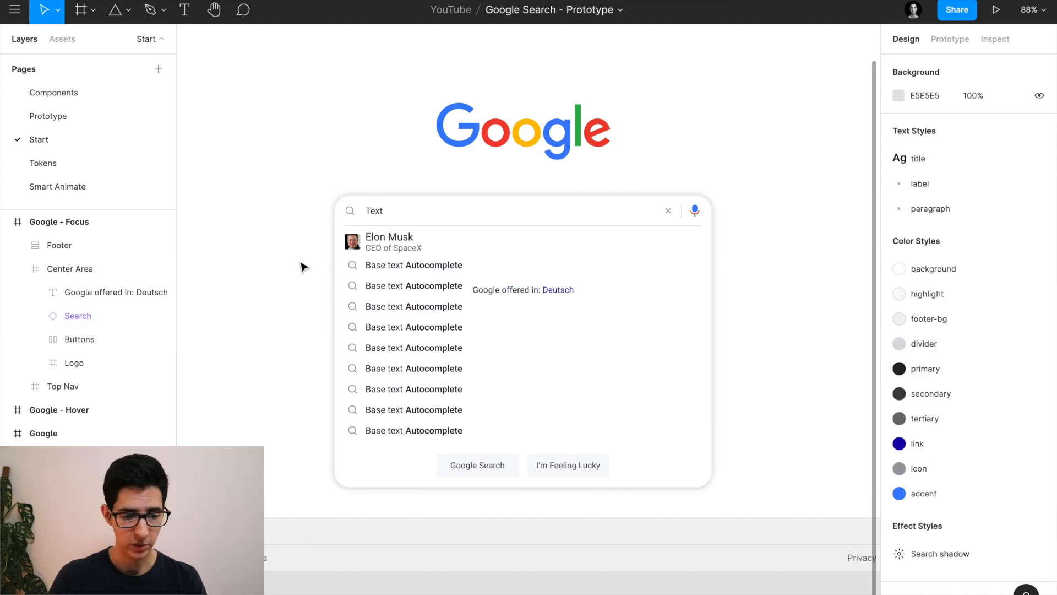
pyautogui.moveTo(103, 295); pyautogui.dragTo(95, 349)
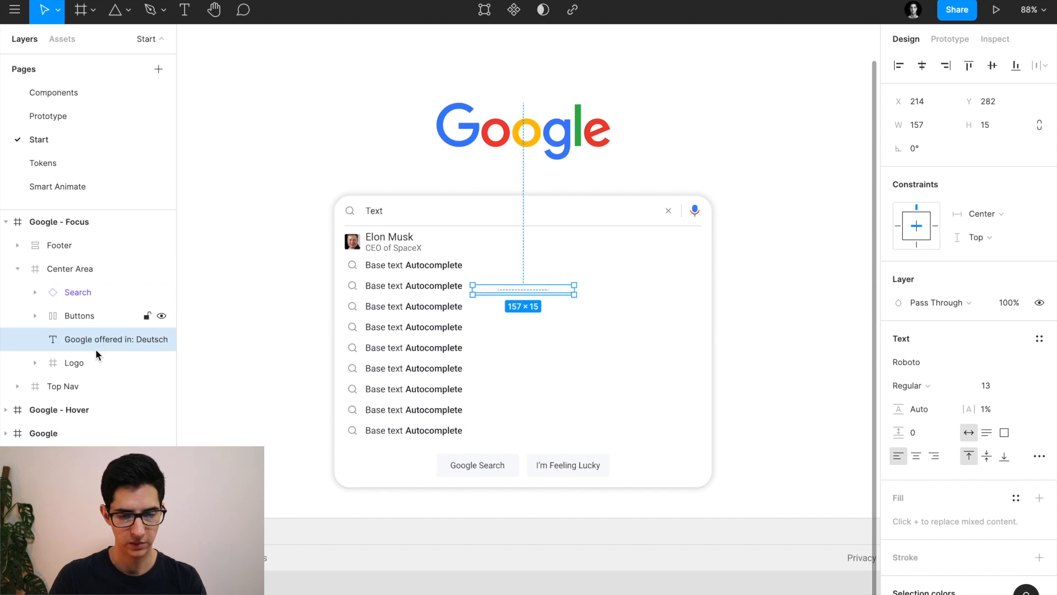
pyautogui.click(266, 312)
pyautogui.scroll(3, 494, 315)
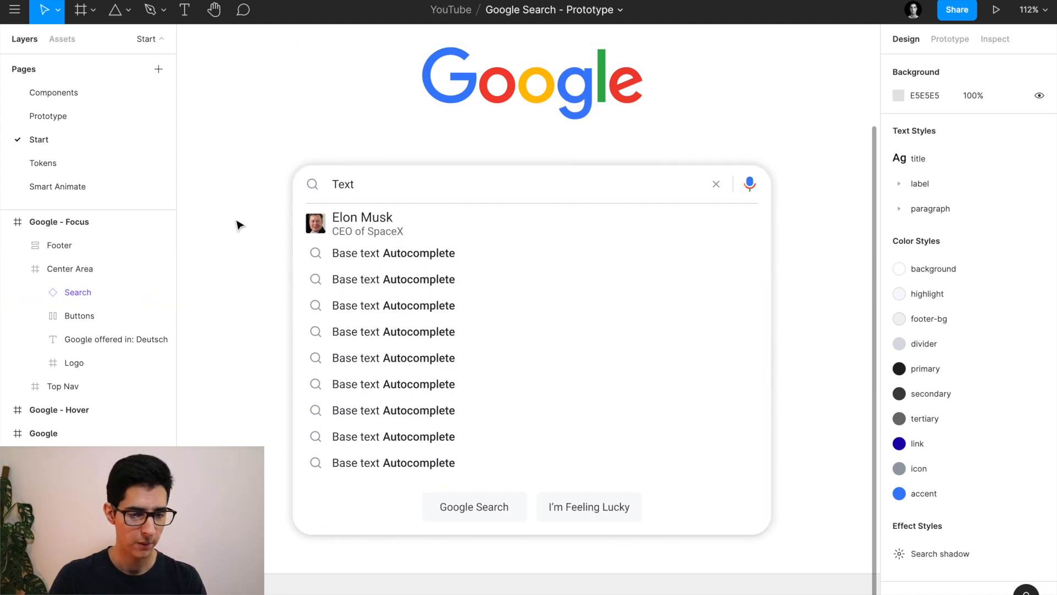
# Copy the filled-in Search instance from the Google - Typing frame on the Prototype page and paste it into the Google - Focus frame on Start.
pyautogui.click(78, 115)
pyautogui.scroll(-1, 404, 269)
pyautogui.keyDown('ctrl'); pyautogui.scroll(3, 507, 246); pyautogui.keyUp('ctrl')
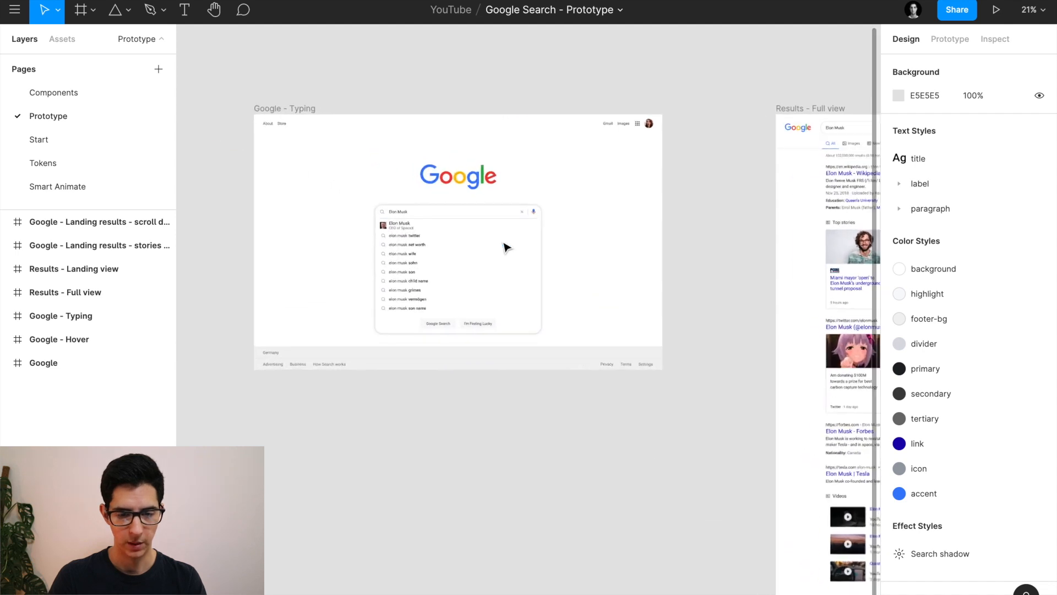
pyautogui.keyDown('ctrl'); pyautogui.scroll(3, 450, 282); pyautogui.keyUp('ctrl')
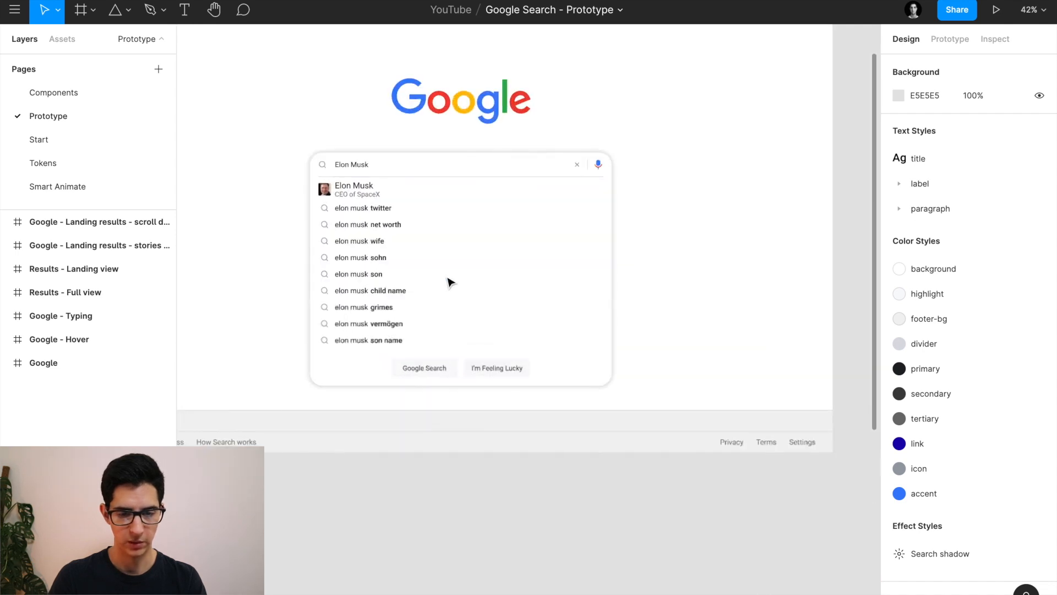
pyautogui.click(394, 283)
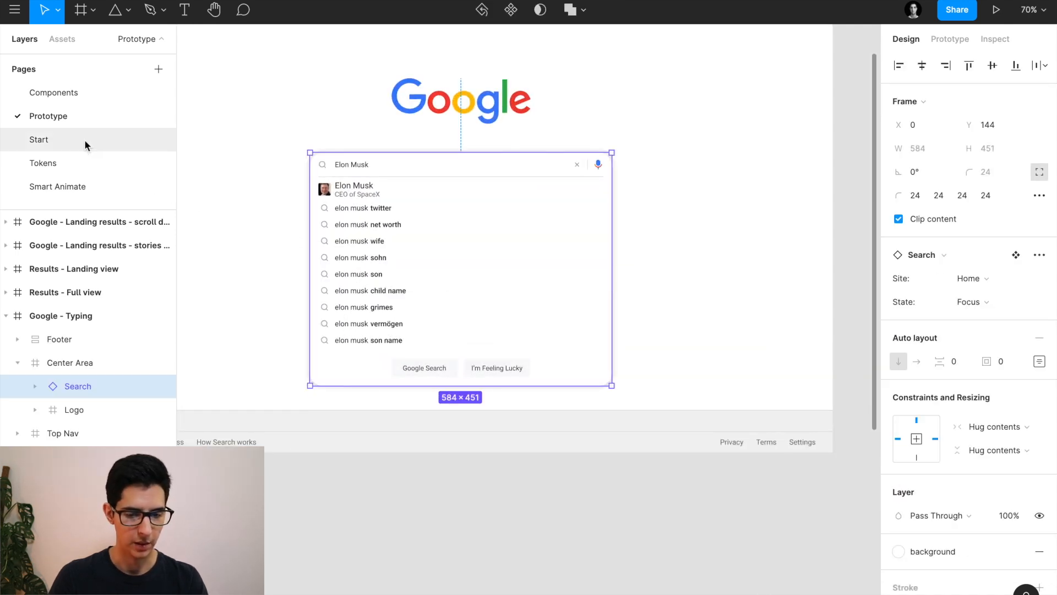
pyautogui.click(84, 140)
pyautogui.scroll(-2, 318, 229)
pyautogui.click(382, 273)
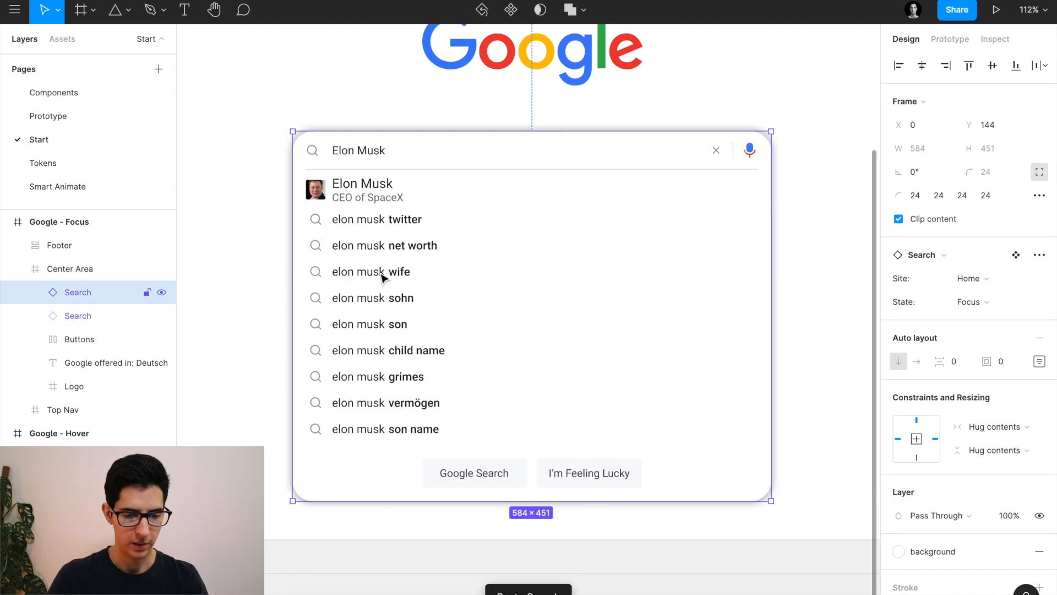
# Move the placeholder Search instance out from under the pasted one, to X -334 and Y -22.
pyautogui.click(71, 318)
pyautogui.scroll(-5, 255, 284)
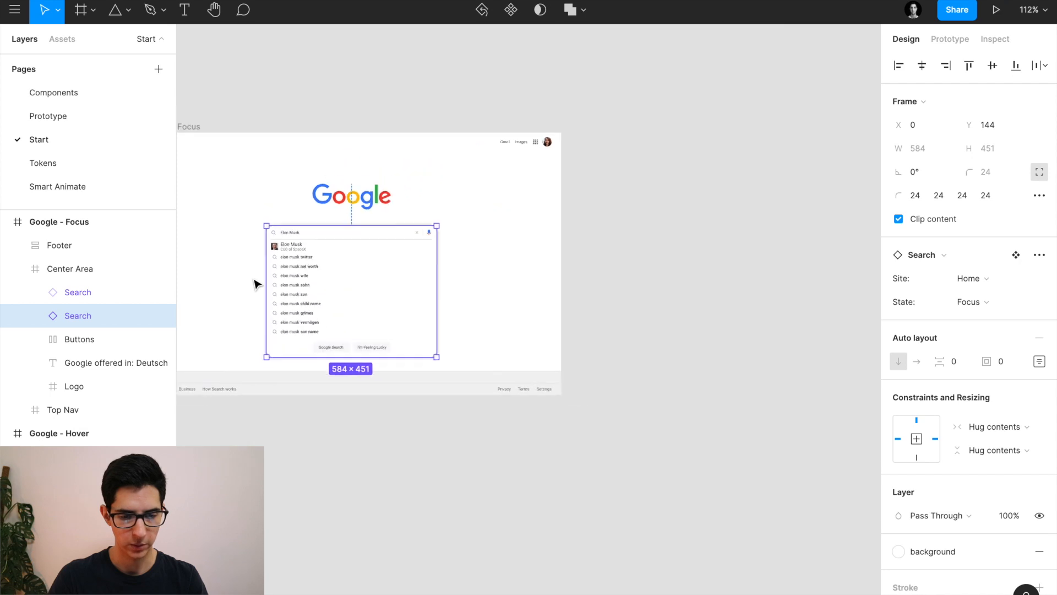
pyautogui.hotkey('shift', 'Left')
pyautogui.hotkey('shift', 'Left')
pyautogui.hotkey('shift', 'Left')
pyautogui.hotkey('shift', 'Left')
pyautogui.hotkey('shift', 'Left')
pyautogui.hotkey('shift', 'Left')
pyautogui.hotkey('shift', 'Left')
pyautogui.hotkey('shift', 'Left')
pyautogui.hotkey('shift', 'Left')
pyautogui.hotkey('shift', 'Left')
pyautogui.hotkey('shift', 'Left')
pyautogui.hotkey('shift', 'Left')
pyautogui.hotkey('shift', 'Left')
pyautogui.hotkey('shift', 'Left')
pyautogui.hotkey('shift', 'Left')
pyautogui.hotkey('shift', 'Left')
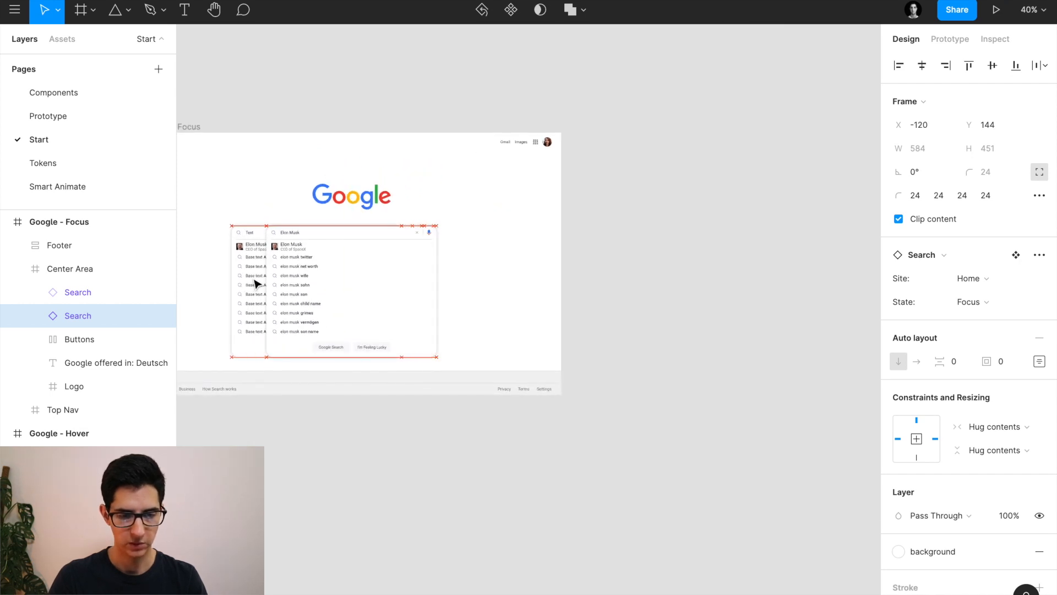
pyautogui.hscroll(-5, 255, 284)
pyautogui.moveTo(448, 260); pyautogui.dragTo(402, 217)
pyautogui.scroll(10, 401, 217)
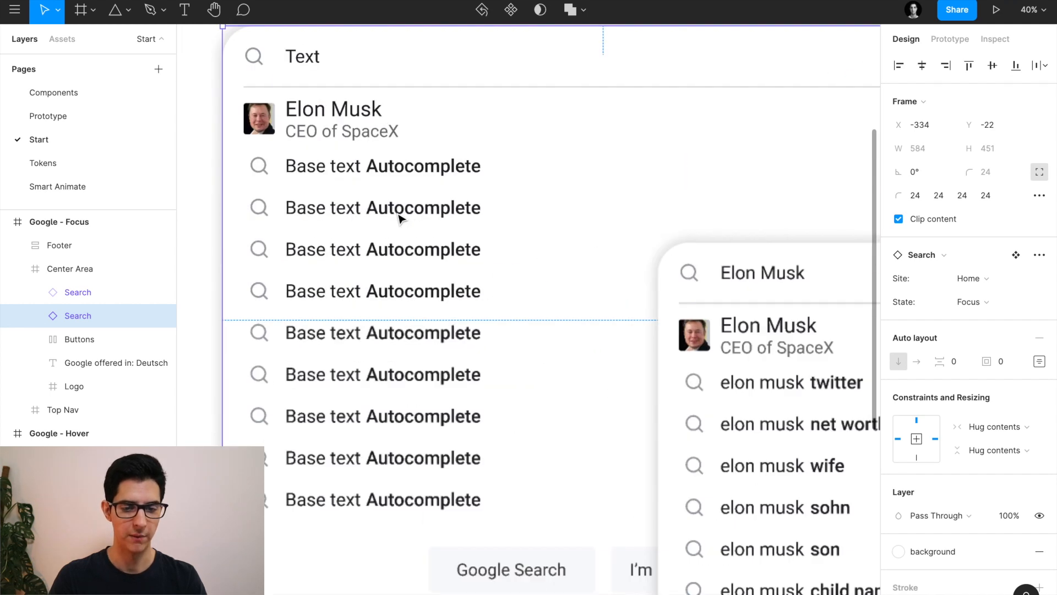
# Change the placeholder instance's first suggestion to "elon musk" with "twitter" as the autocomplete text.
pyautogui.keyDown('ctrl'); pyautogui.click(323, 172); pyautogui.keyUp('ctrl')
pyautogui.click(422, 167)
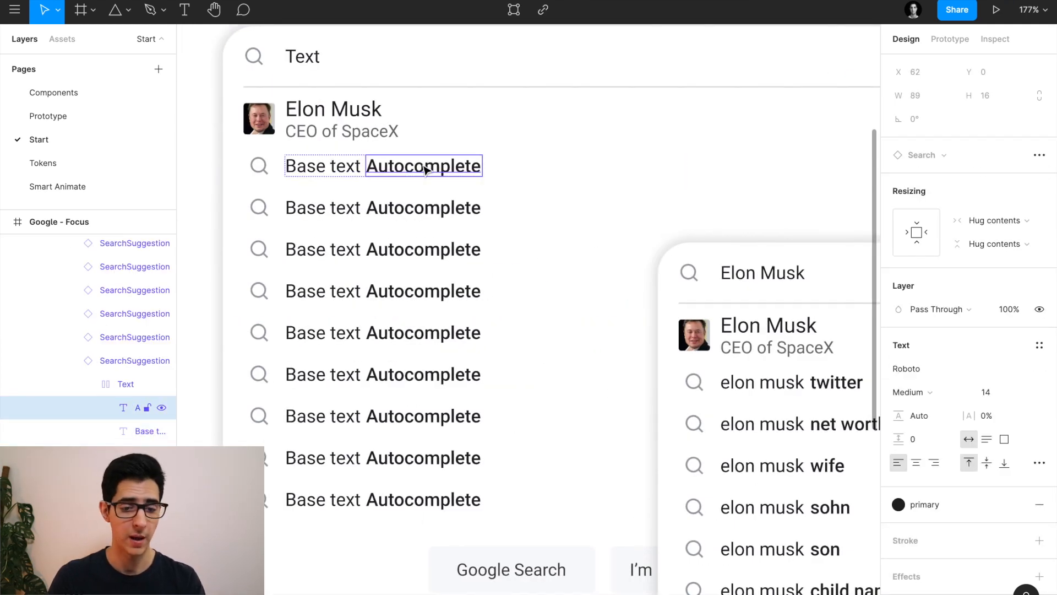
pyautogui.doubleClick(339, 168)
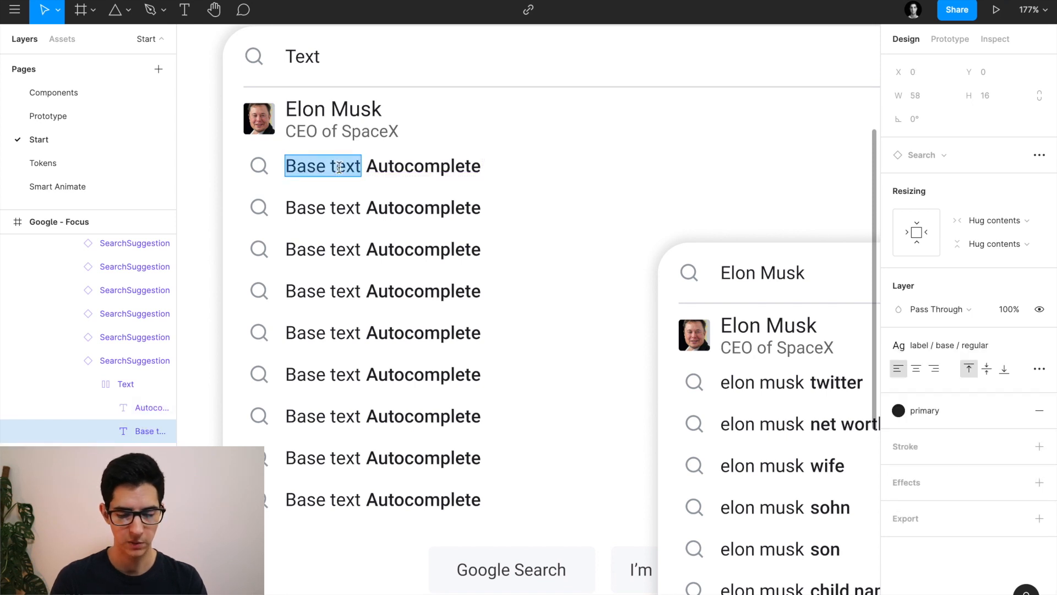
pyautogui.write('elon musk')
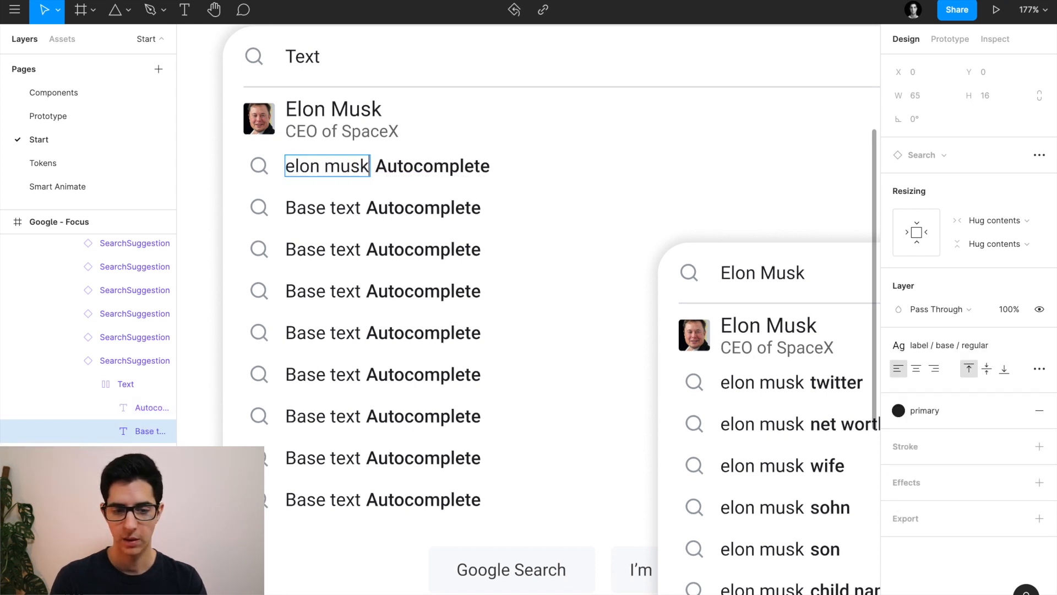
pyautogui.doubleClick(434, 165)
pyautogui.write('twitte')
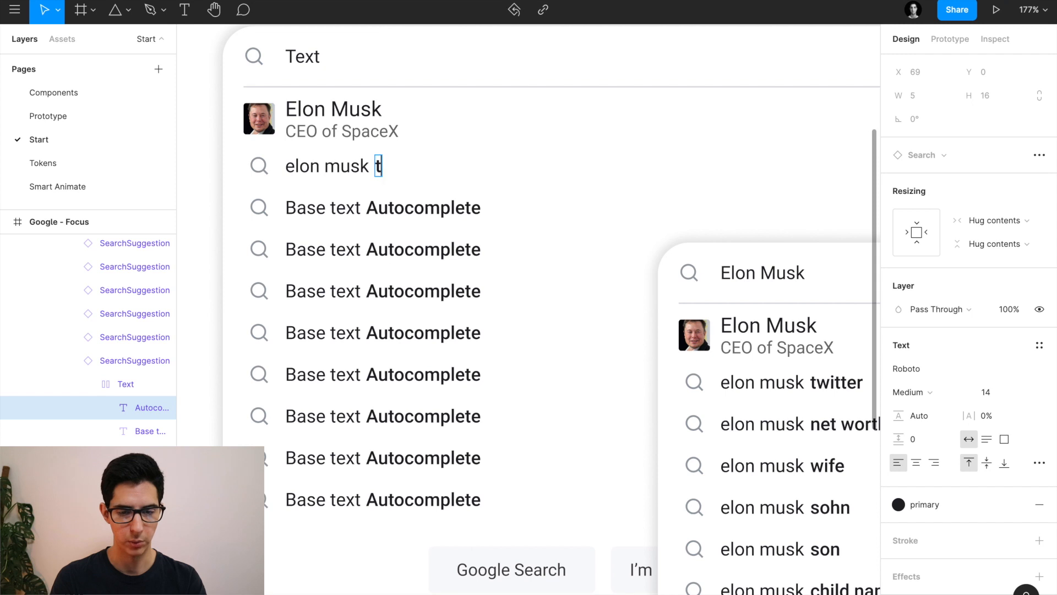
pyautogui.press('Escape')
pyautogui.press('Escape')
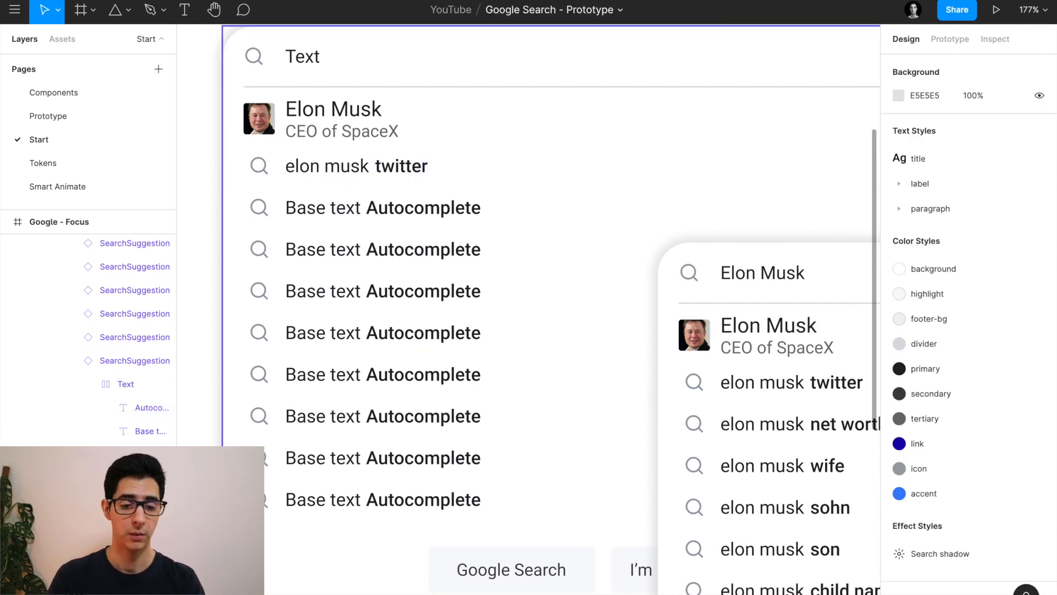
# Examine the search text, suggestions and Google Search button in the Google - Focus frame.
pyautogui.scroll(-5, 433, 160)
pyautogui.scroll(-3, 432, 149)
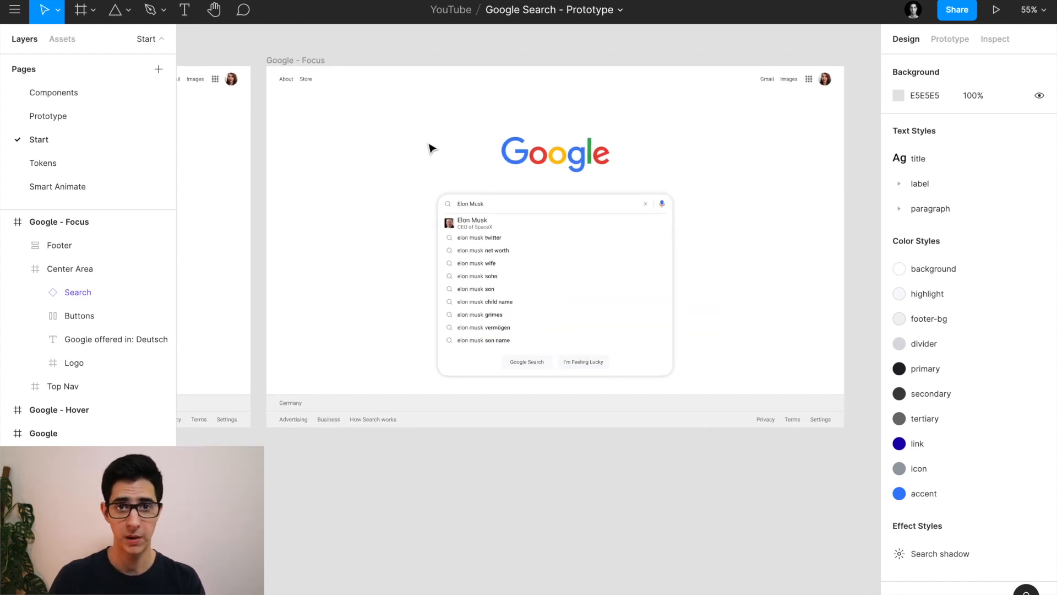
pyautogui.click(465, 201)
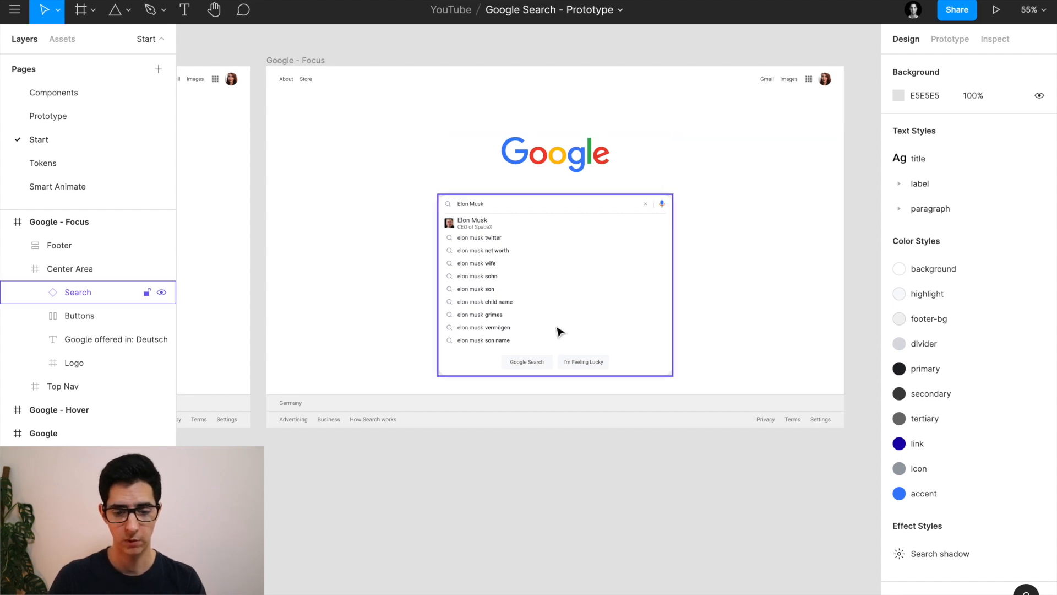
pyautogui.scroll(3, 556, 329)
pyautogui.scroll(2, 517, 394)
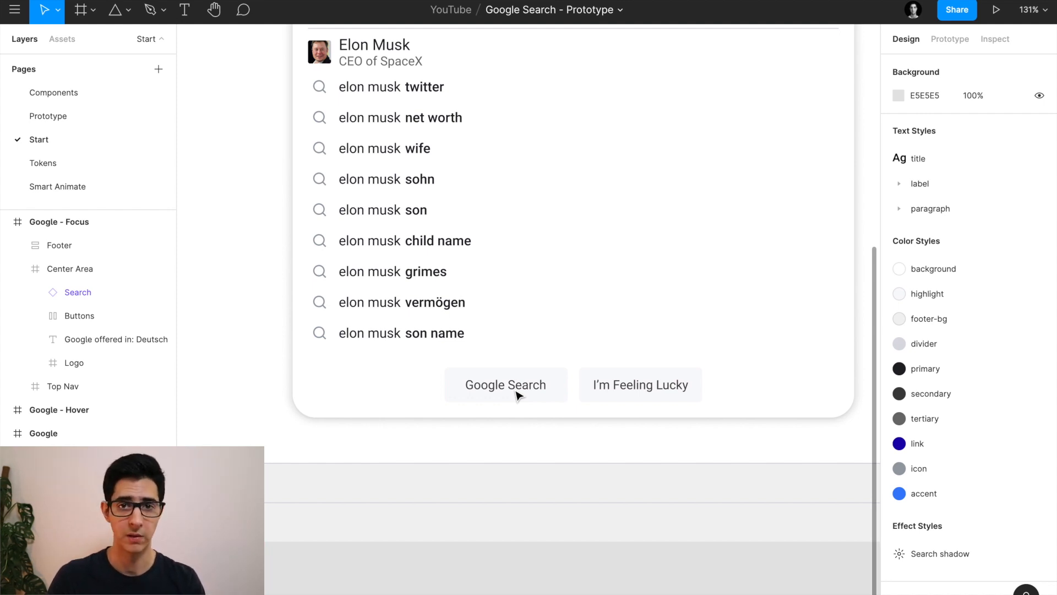
pyautogui.scroll(-5, 517, 394)
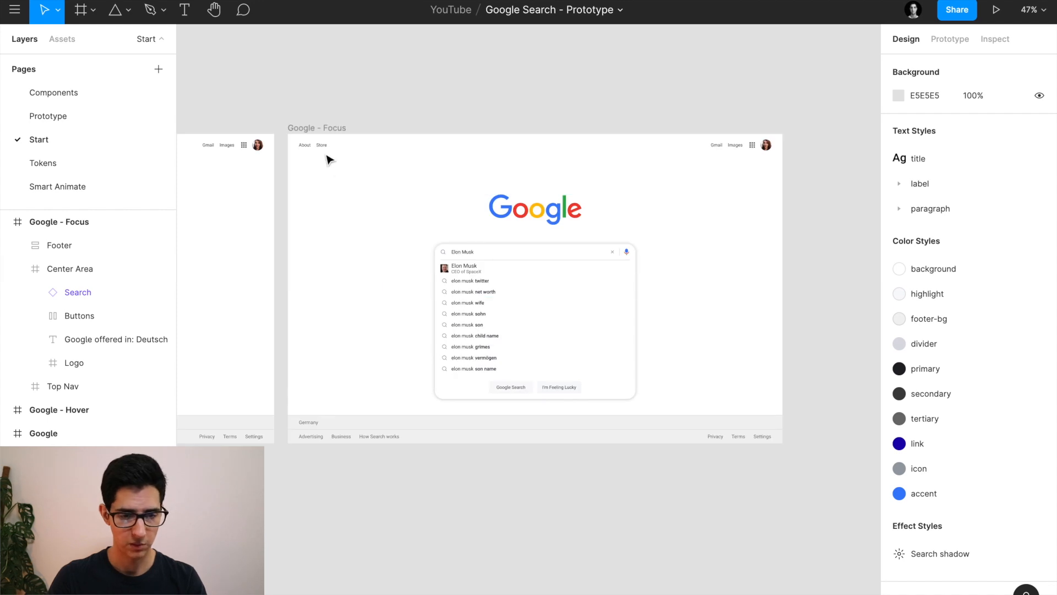
# Duplicate the Google - Focus frame and delete all the contents of the copy.
pyautogui.click(316, 130)
pyautogui.hotkey('ctrl', 'd')
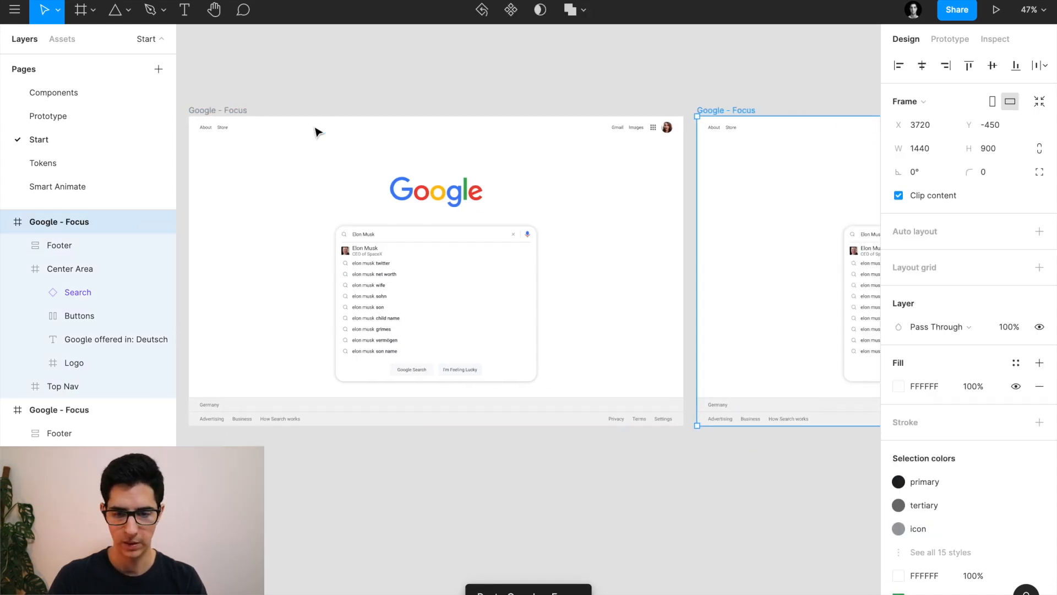
pyautogui.click(302, 79)
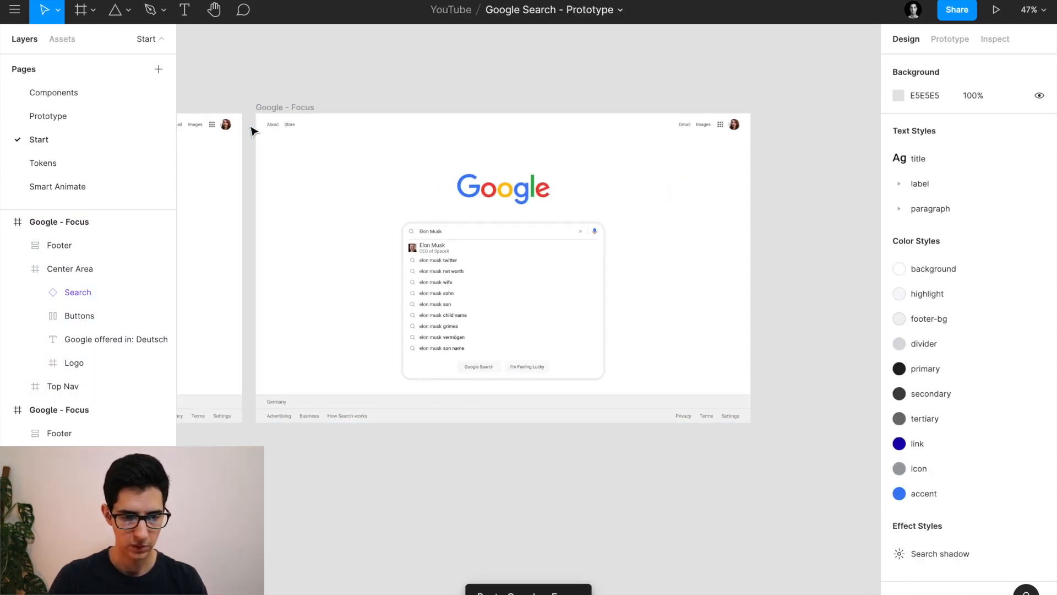
pyautogui.moveTo(246, 116); pyautogui.dragTo(823, 491)
pyautogui.press('Delete')
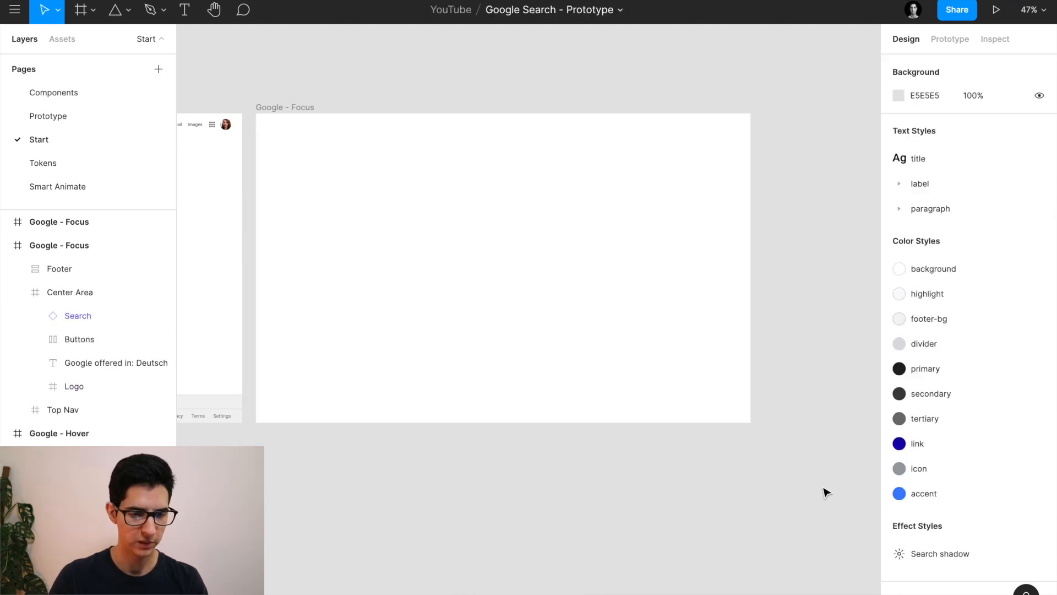
# Examine the logo's size and offsets in the Results - Full view frame on the Prototype page.
pyautogui.hscroll(-2, 562, 373)
pyautogui.scroll(1, 561, 372)
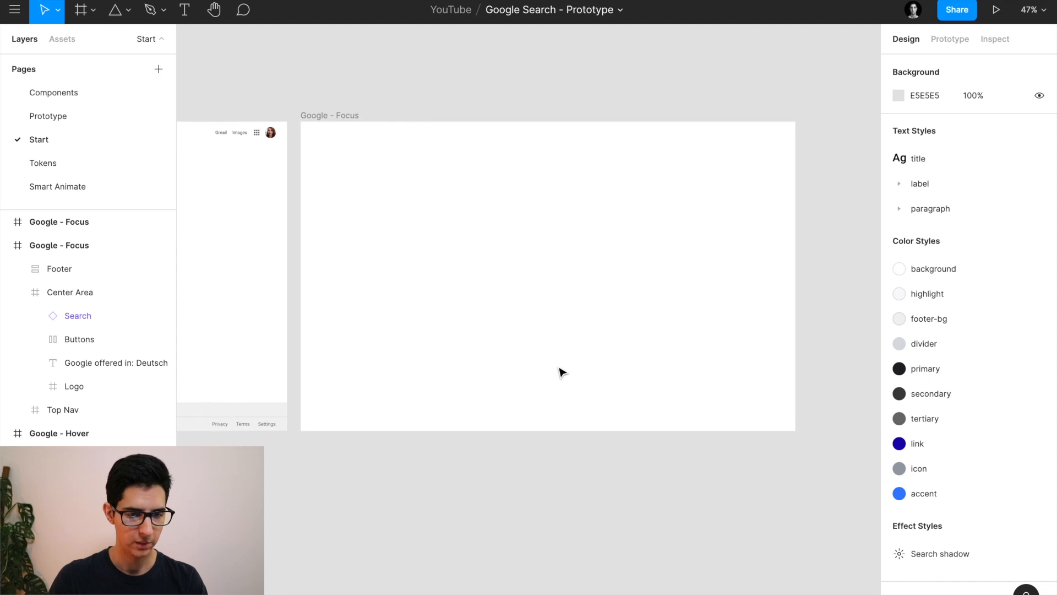
pyautogui.click(98, 114)
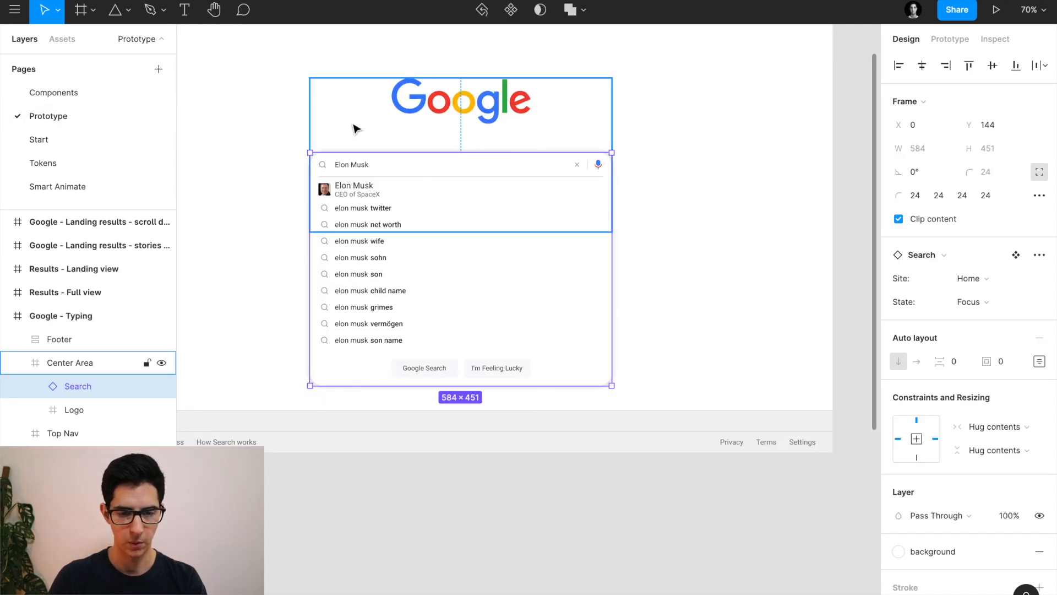
pyautogui.hscroll(-2, 354, 130)
pyautogui.scroll(2, 354, 130)
pyautogui.scroll(-8, 354, 128)
pyautogui.click(529, 44)
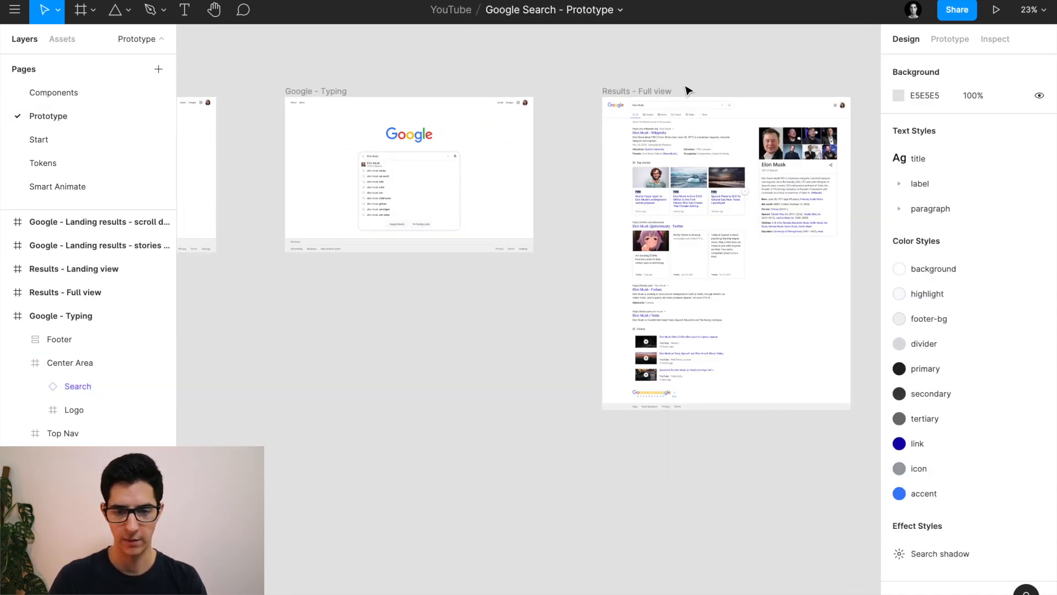
pyautogui.hscroll(6, 686, 90)
pyautogui.scroll(7, 256, 90)
pyautogui.click(239, 115)
pyautogui.click(239, 116)
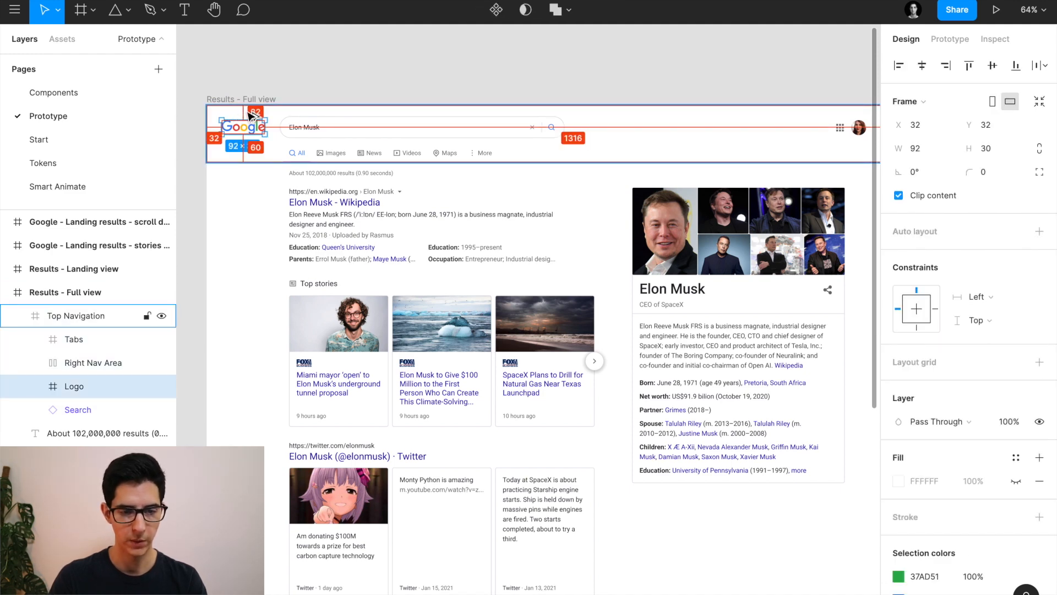
# Copy the Google logo from the filled Google - Focus frame on the Start page and paste it into the empty copy.
pyautogui.click(49, 135)
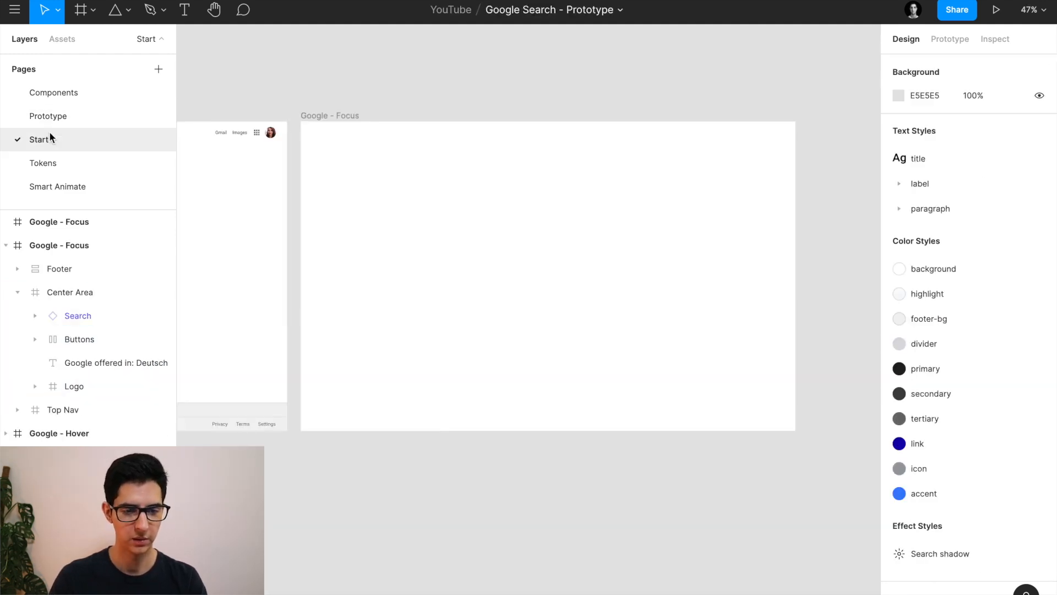
pyautogui.doubleClick(379, 191)
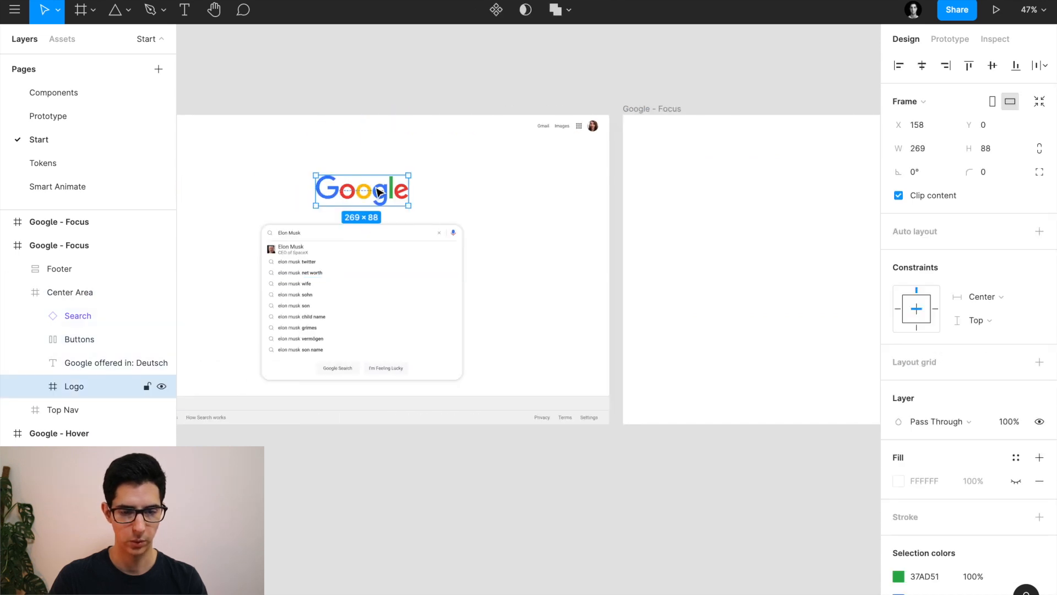
pyautogui.hscroll(5, 378, 191)
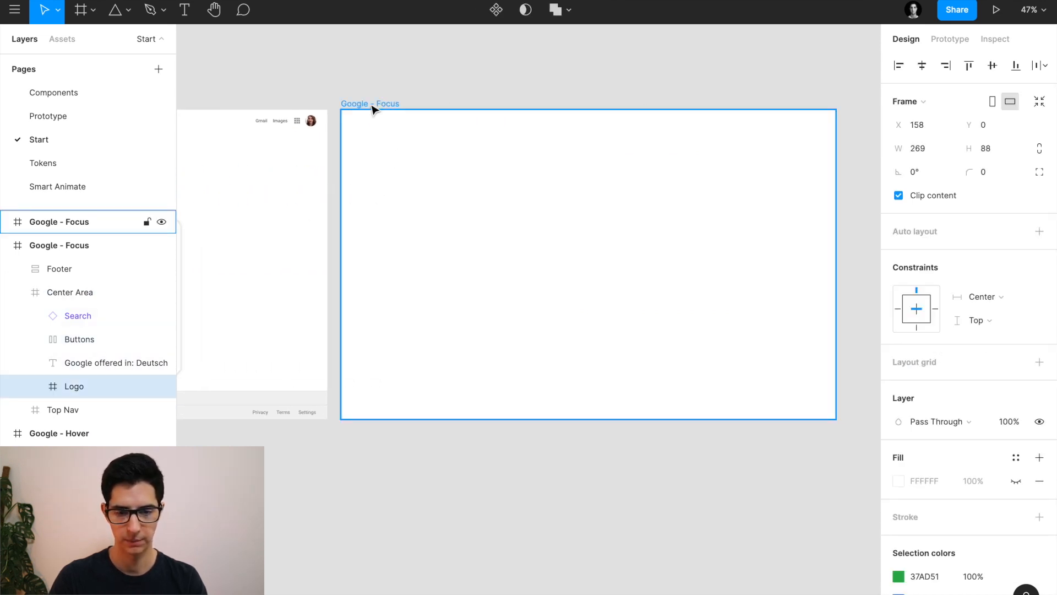
pyautogui.click(373, 118)
pyautogui.hotkey('ctrl', 'v')
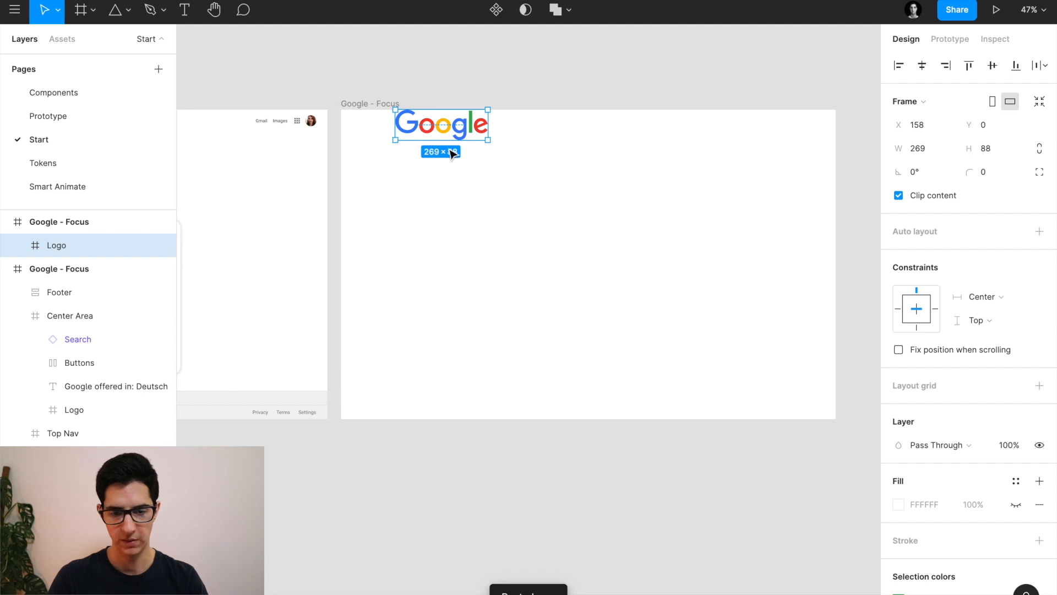
# Move the pasted logo to X 32 and Y 32 in the copied frame.
pyautogui.hotkey('shift', 'Down')
pyautogui.hotkey('shift', 'Down')
pyautogui.hotkey('shift', 'Down')
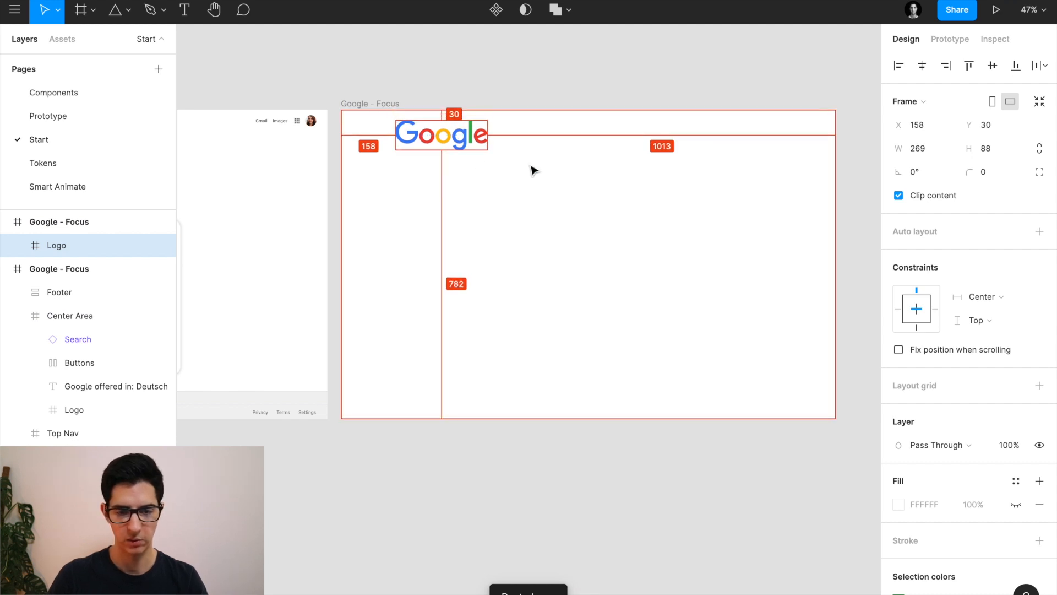
pyautogui.press('Down')
pyautogui.press('Down')
pyautogui.hotkey('shift', 'Left')
pyautogui.hotkey('shift', 'Left')
pyautogui.hotkey('shift', 'Left')
pyautogui.hotkey('shift', 'Left')
pyautogui.hotkey('shift', 'Left')
pyautogui.hotkey('shift', 'Left')
pyautogui.hotkey('shift', 'Left')
pyautogui.hotkey('shift', 'Left')
pyautogui.hotkey('shift', 'Left')
pyautogui.hotkey('shift', 'Left')
pyautogui.hotkey('shift', 'Left')
pyautogui.hotkey('shift', 'Left')
pyautogui.hotkey('shift', 'Left')
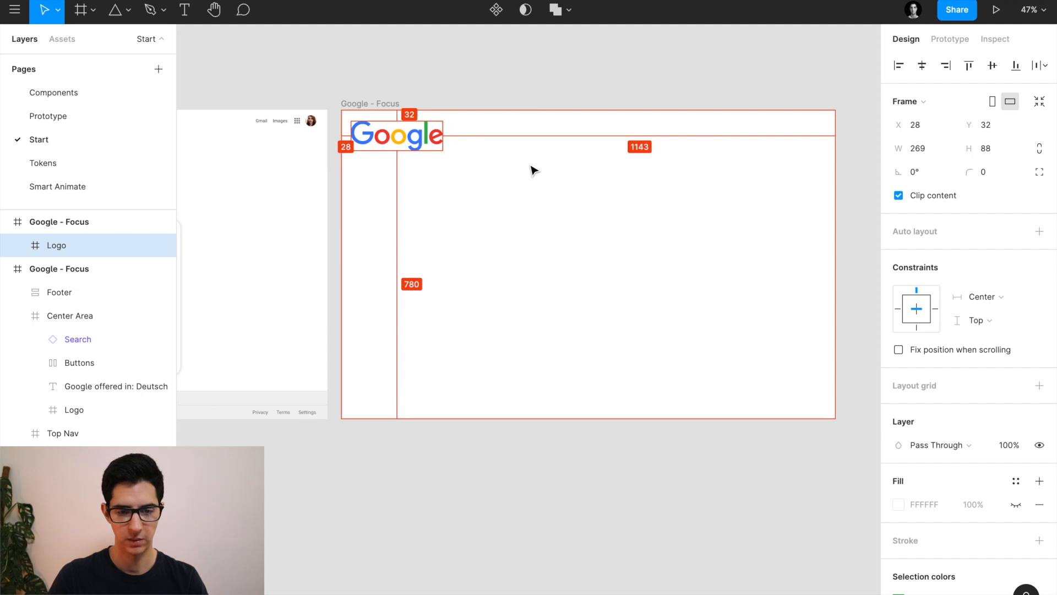
pyautogui.press('Right')
pyautogui.press('Right')
pyautogui.press('Right')
pyautogui.press('Right')
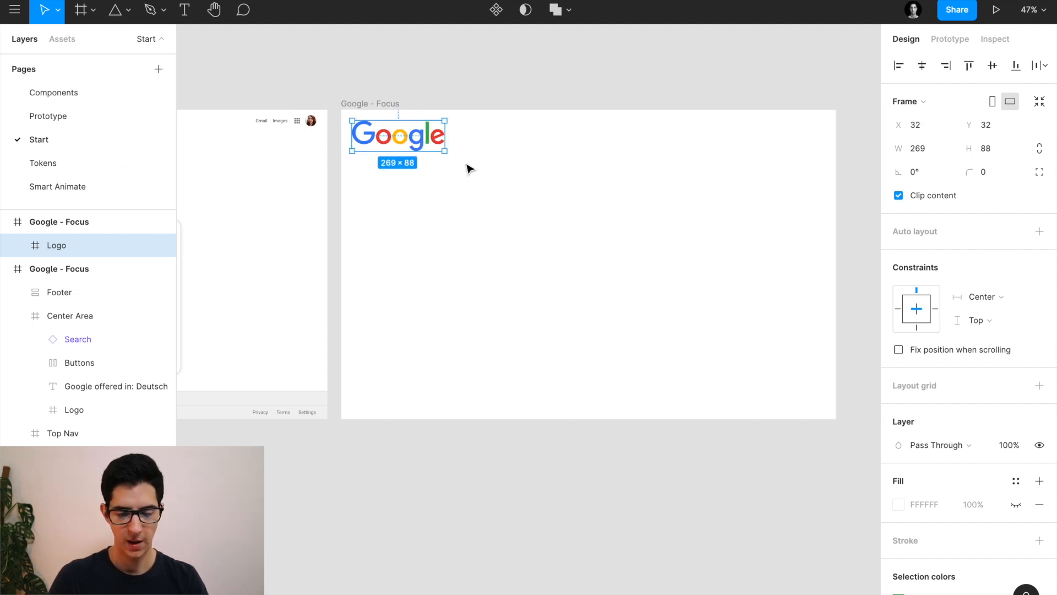
# Scale the logo down to 92 × 30 and set its horizontal constraint to Left.
pyautogui.scroll(5, 435, 142)
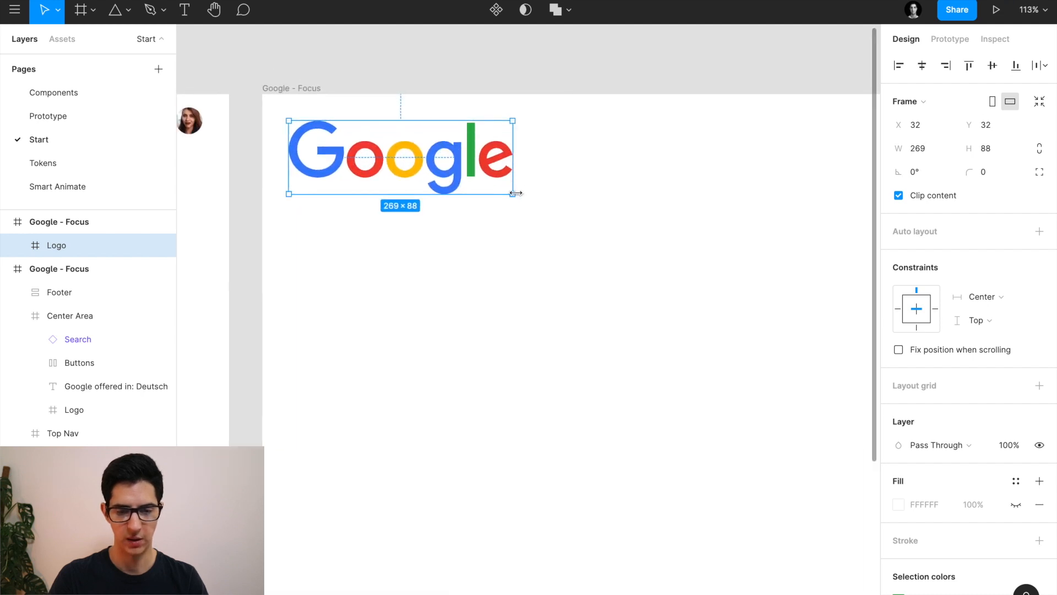
pyautogui.moveTo(512, 194); pyautogui.dragTo(365, 145)
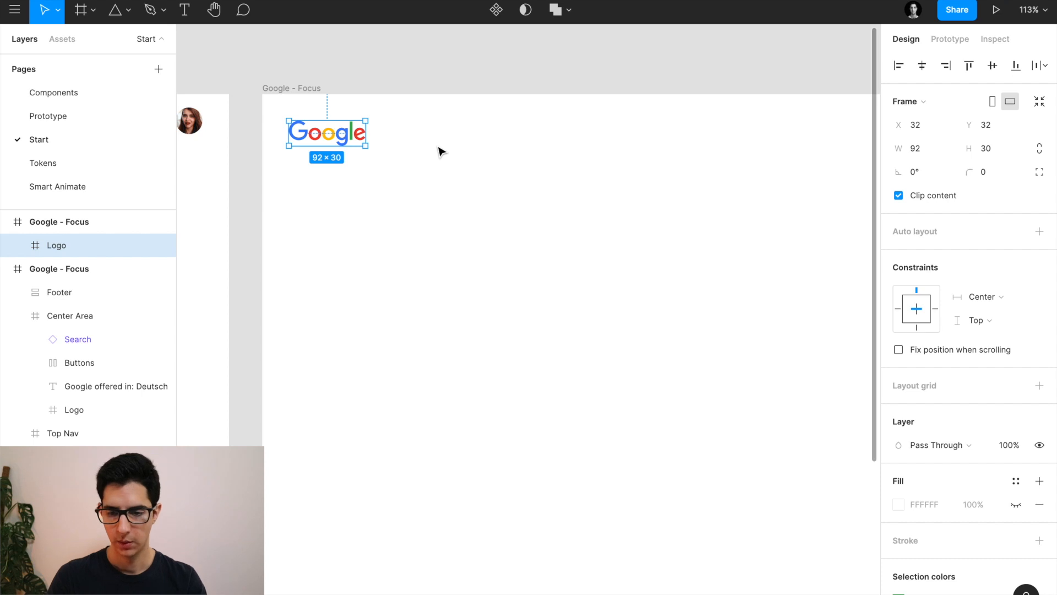
pyautogui.click(898, 308)
# Examine the Search instance in Results - Full view and its Results, Active variant on the Components page.
pyautogui.hscroll(3, 748, 259)
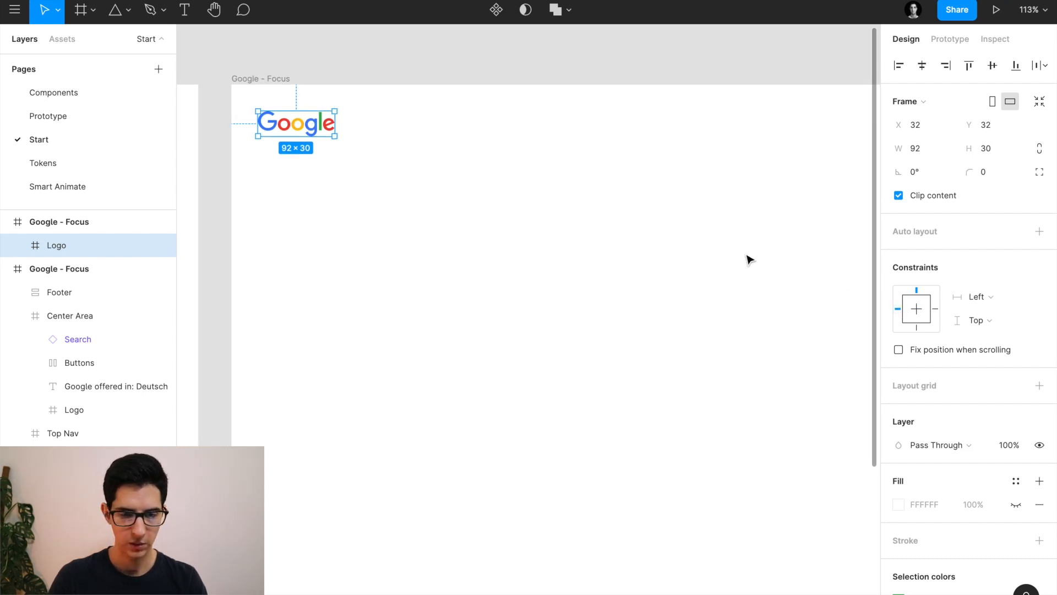
pyautogui.scroll(-3, 749, 259)
pyautogui.hscroll(2, 748, 258)
pyautogui.hscroll(1, 748, 257)
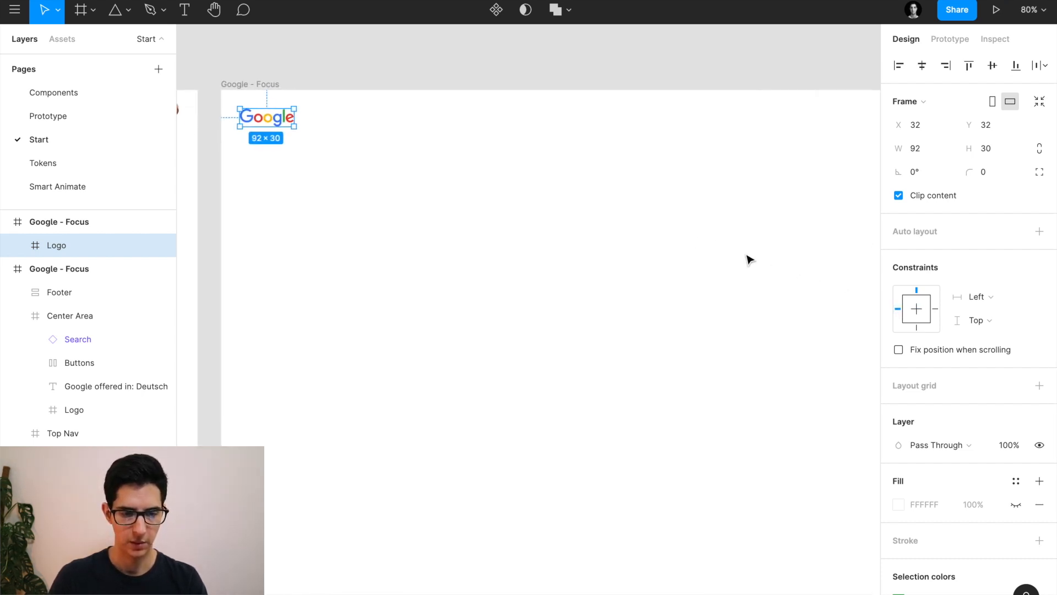
pyautogui.click(75, 116)
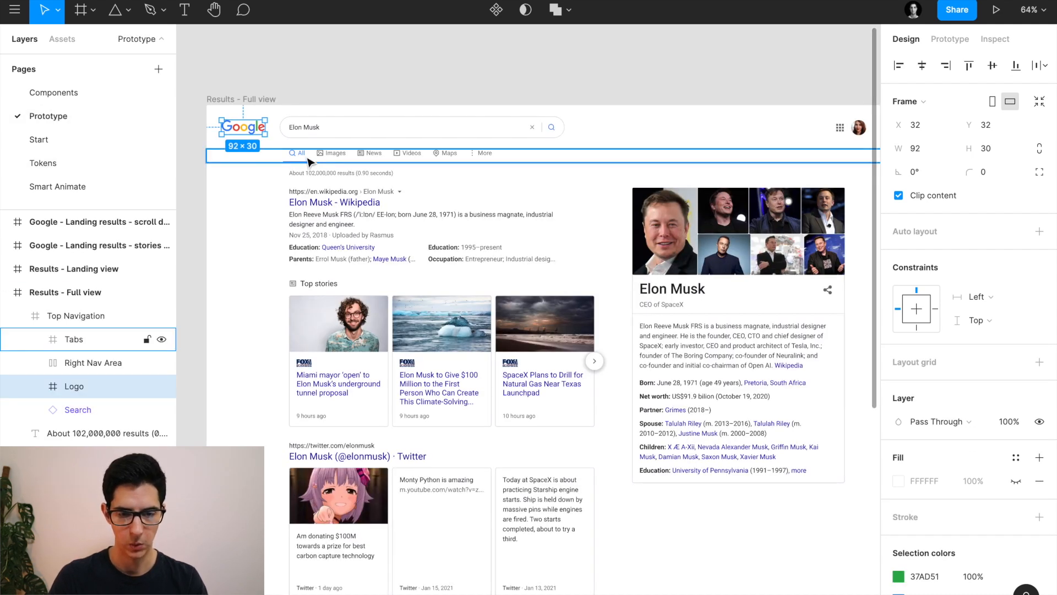
pyautogui.click(337, 136)
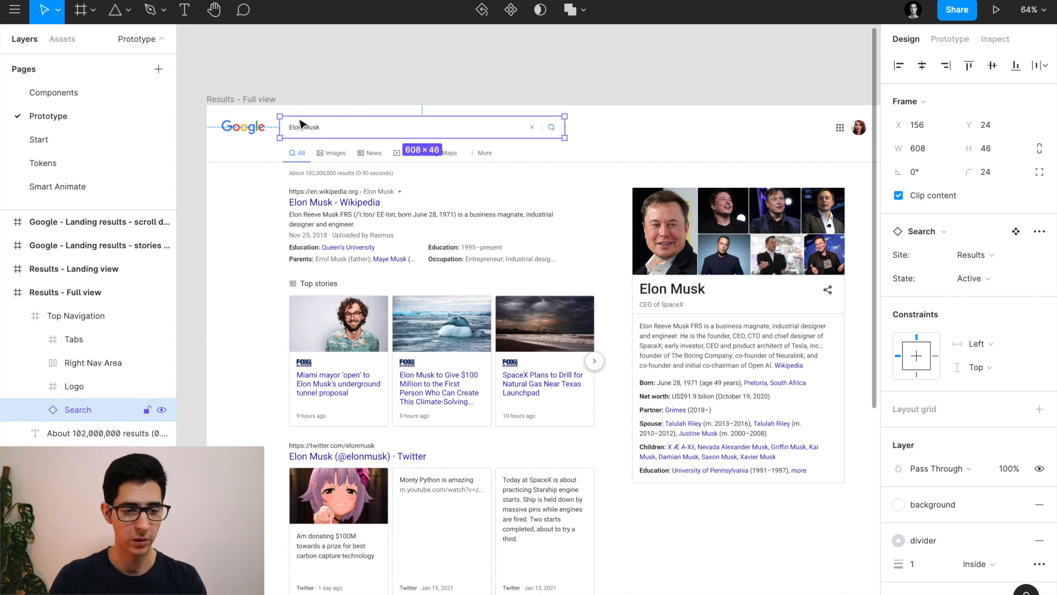
pyautogui.click(87, 93)
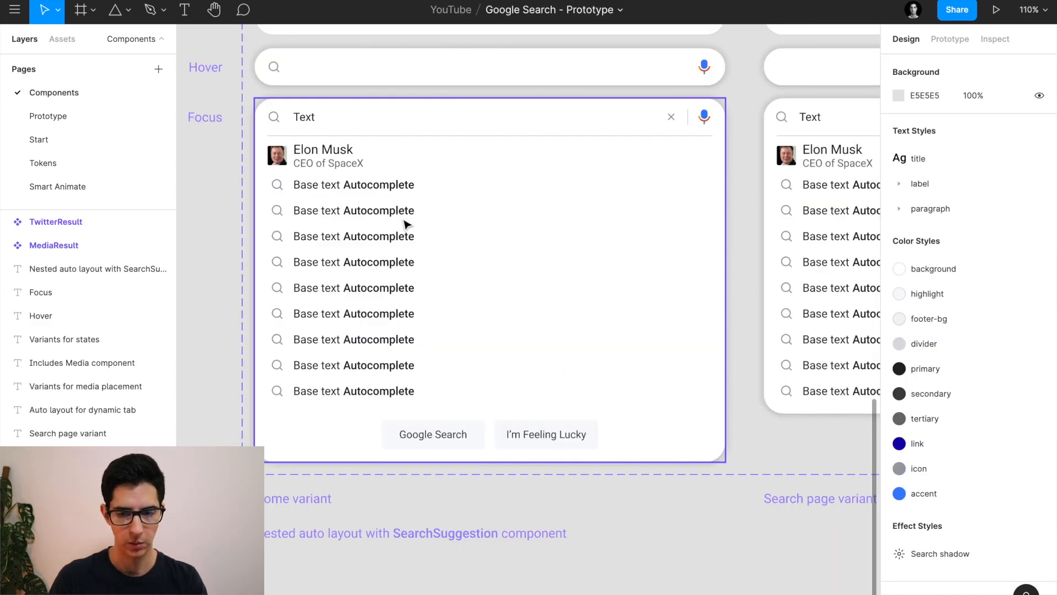
pyautogui.scroll(-3, 407, 224)
pyautogui.hscroll(6, 406, 224)
pyautogui.click(435, 126)
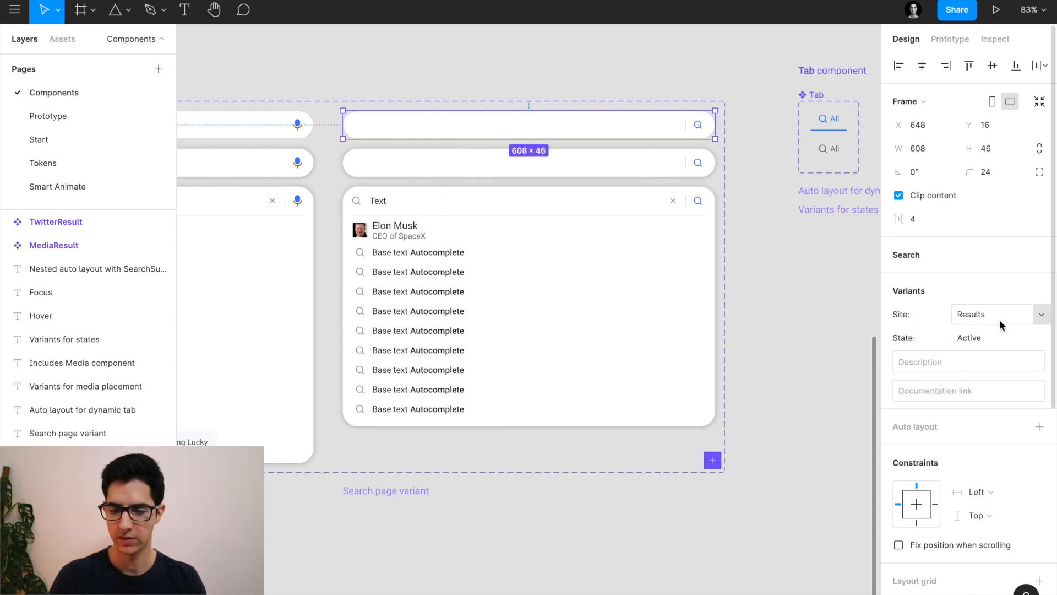
# Copy the Search instance from the Results - Full view frame and paste it beside the logo in the Start page's copied frame.
pyautogui.click(57, 113)
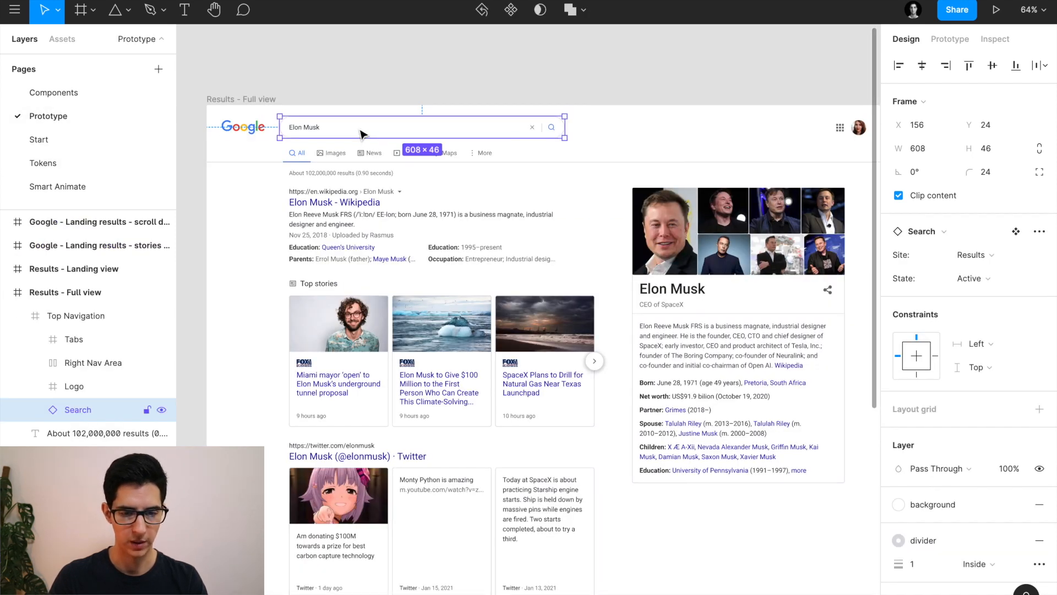
pyautogui.click(79, 140)
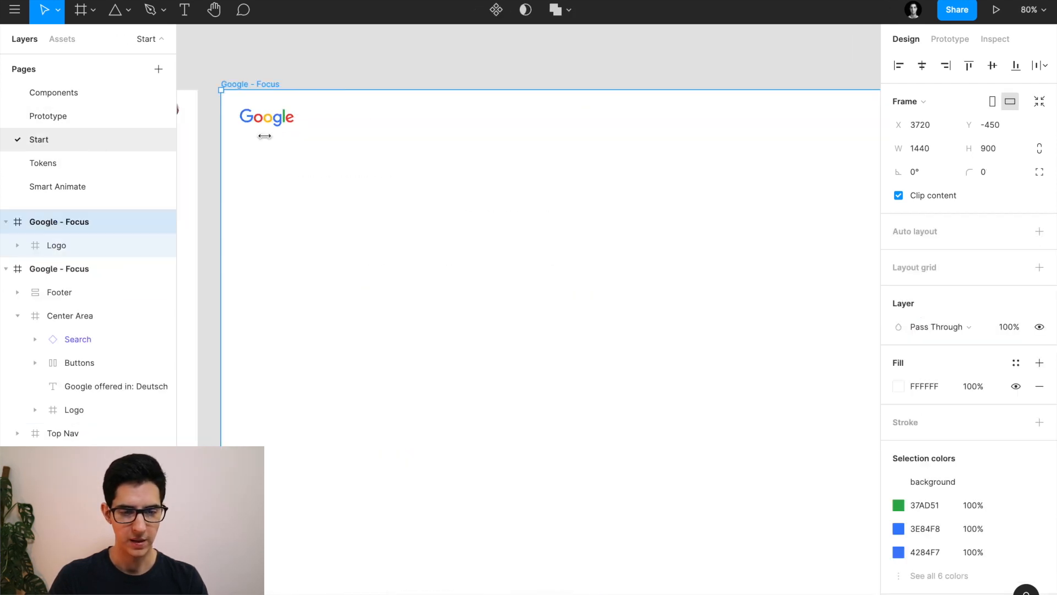
pyautogui.hotkey('ctrl', 'v')
pyautogui.scroll(2, 314, 94)
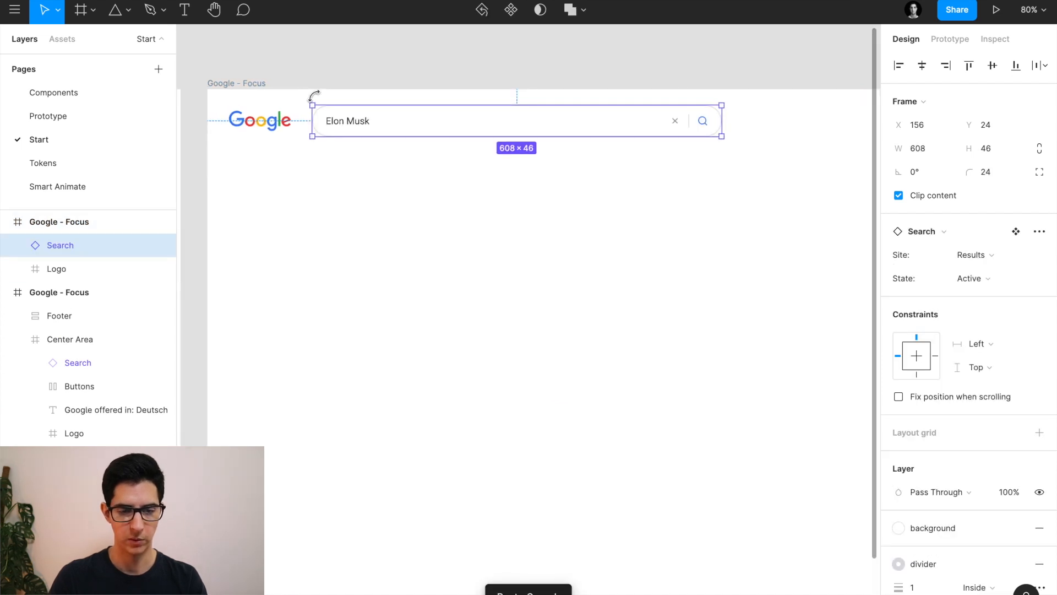
pyautogui.press('alt')
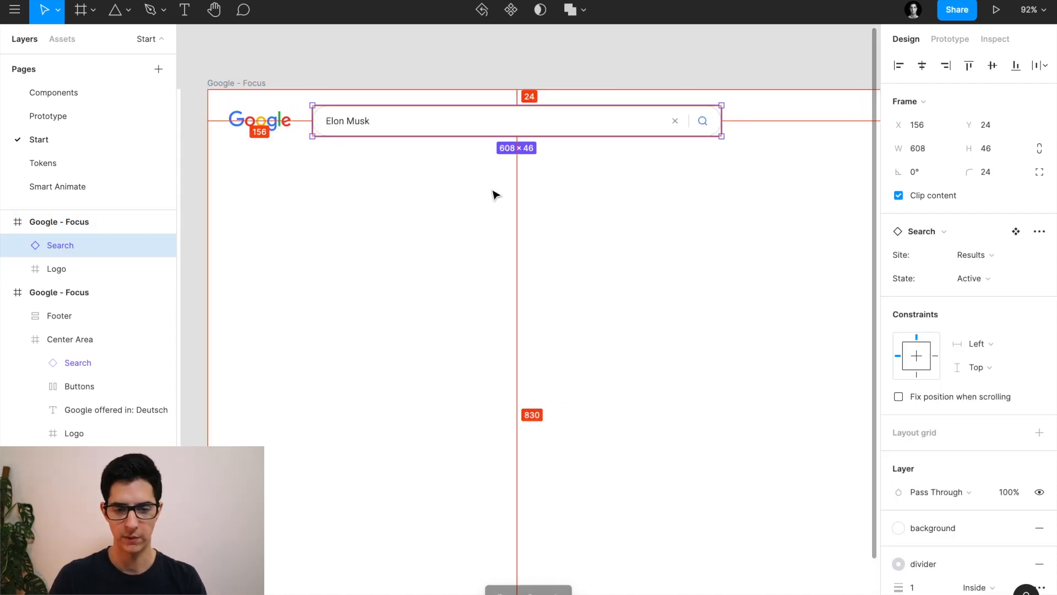
# Check the logo and Search row, and examine the Right Nav Area of the Results - Full view frame on the Prototype page.
pyautogui.hotkey('ctrl', 'a')
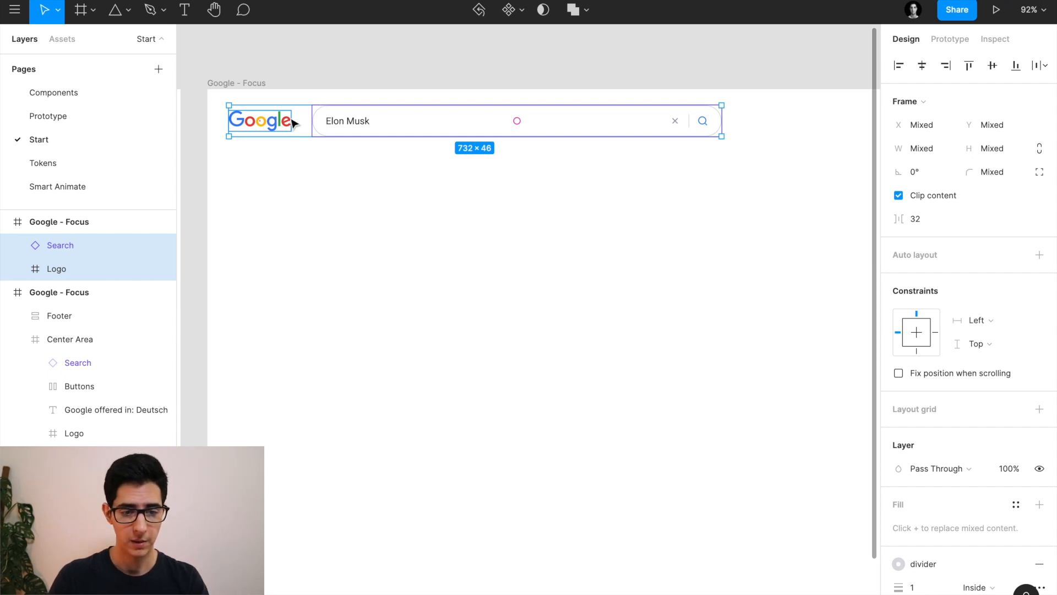
pyautogui.scroll(-5, 187, 111)
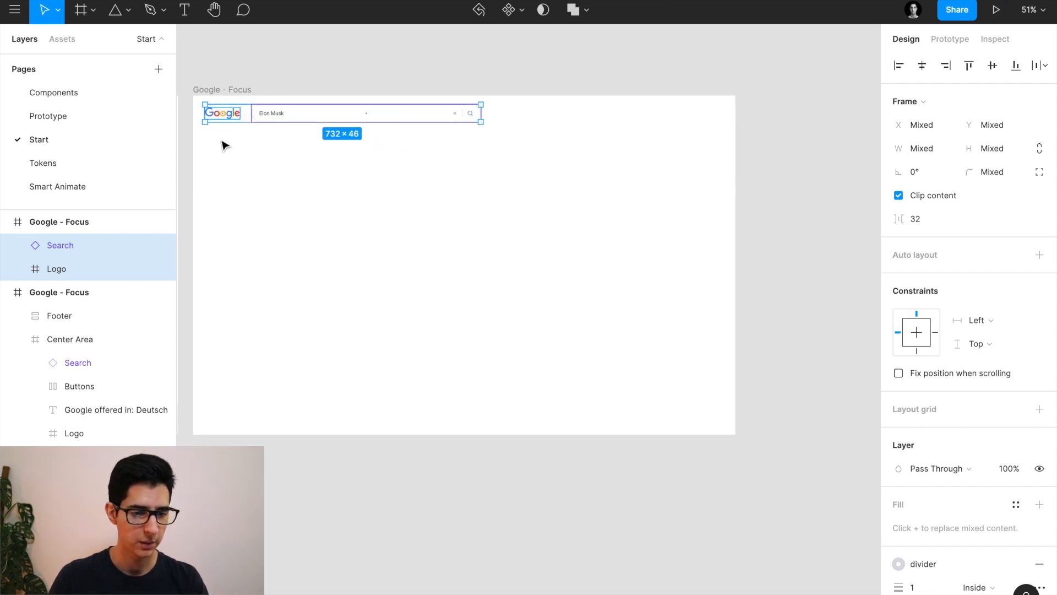
pyautogui.click(90, 115)
pyautogui.hscroll(5, 366, 160)
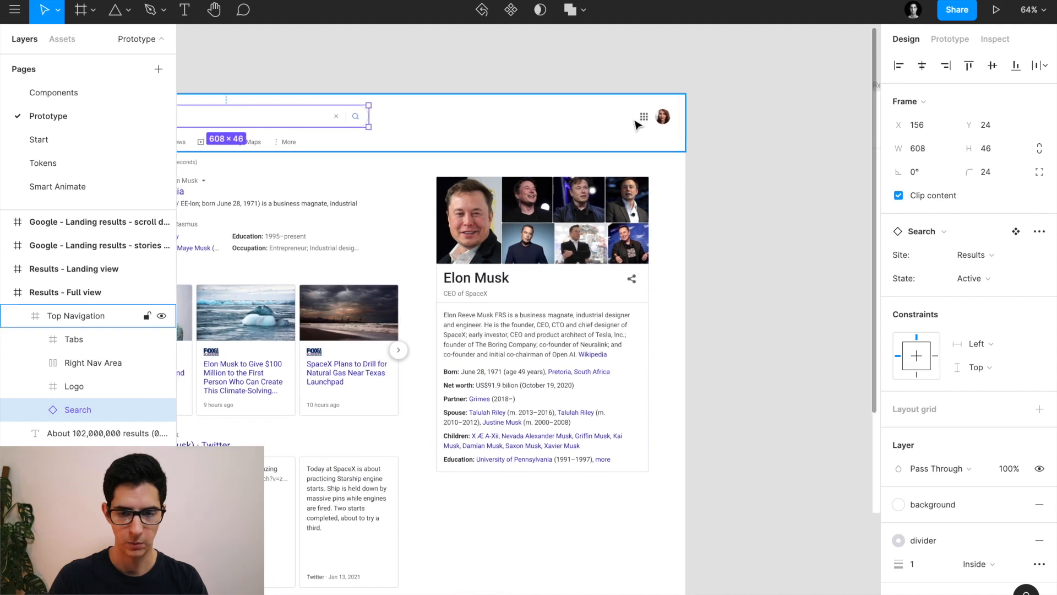
pyautogui.hscroll(-2, 664, 120)
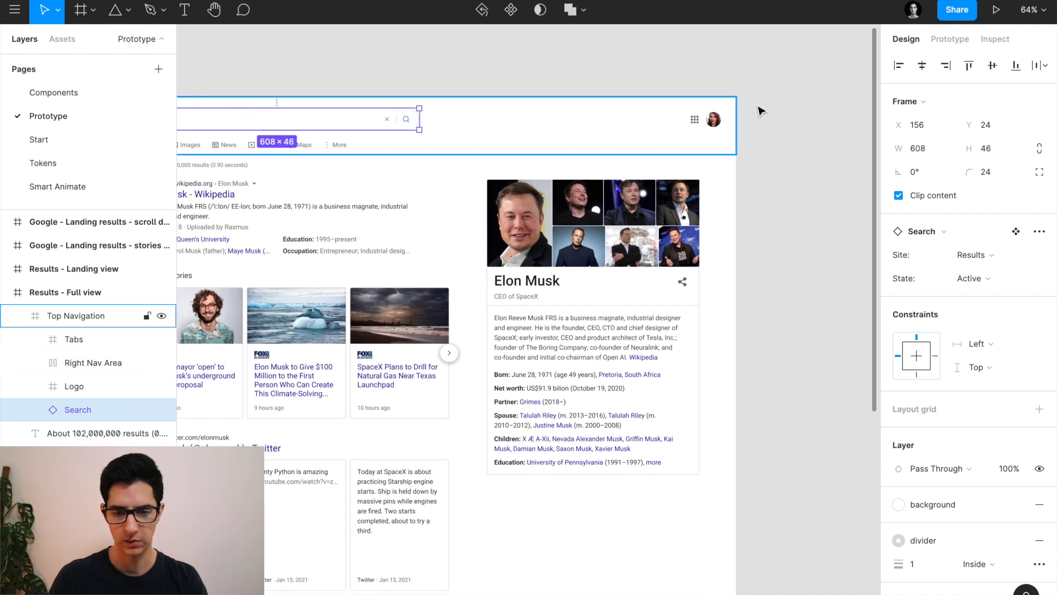
pyautogui.scroll(5, 698, 115)
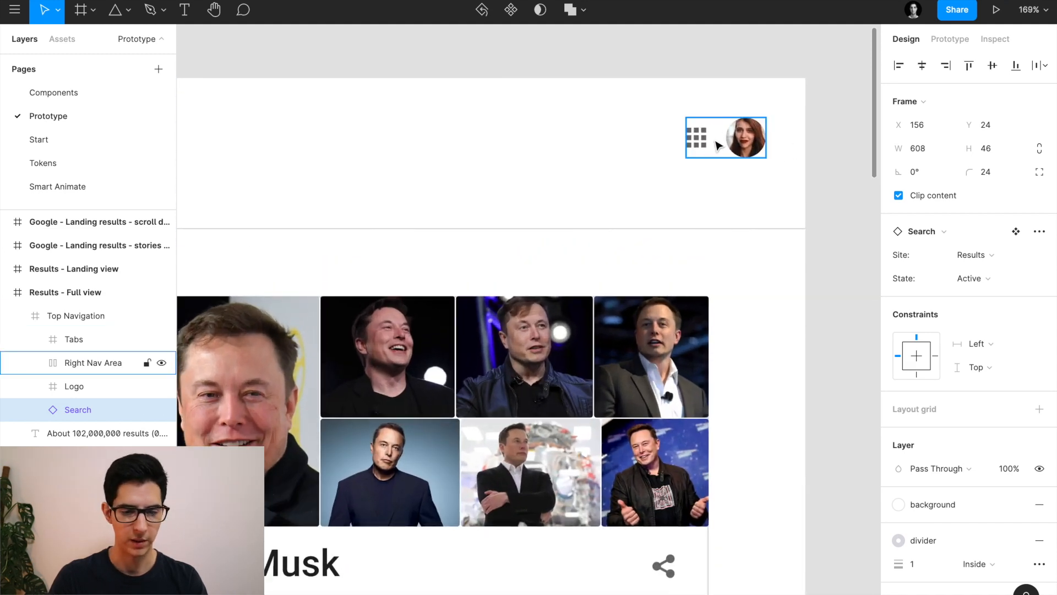
pyautogui.scroll(-5, 719, 145)
pyautogui.hscroll(-2, 719, 145)
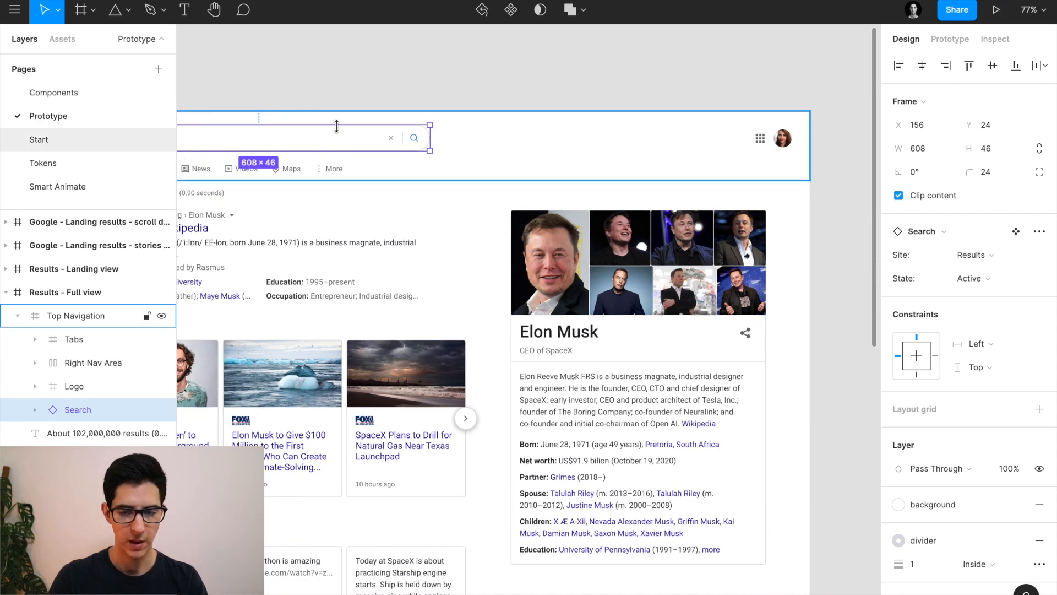
# Copy the apps icon and avatar group from the filled Google - Focus frame's top navigation and paste it into the copied frame.
pyautogui.click(108, 142)
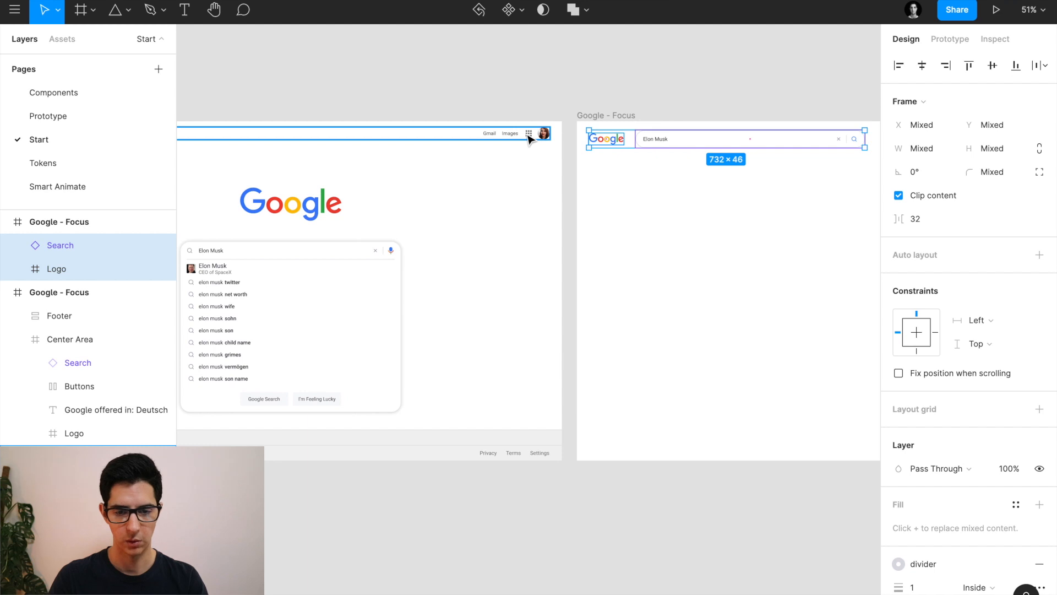
pyautogui.click(543, 136)
pyautogui.scroll(3, 545, 137)
pyautogui.click(543, 138)
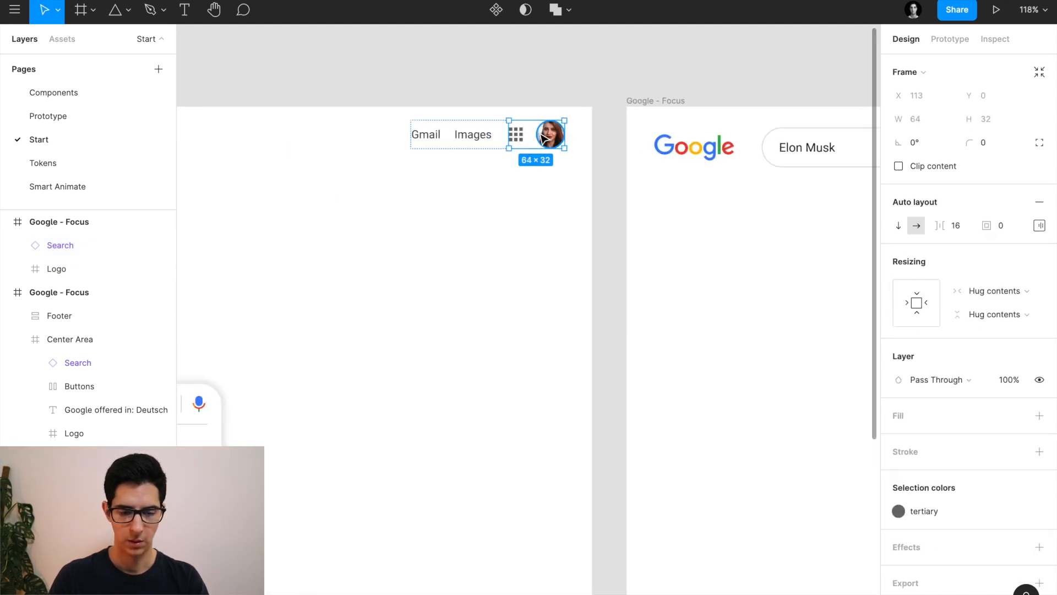
pyautogui.scroll(-3, 543, 137)
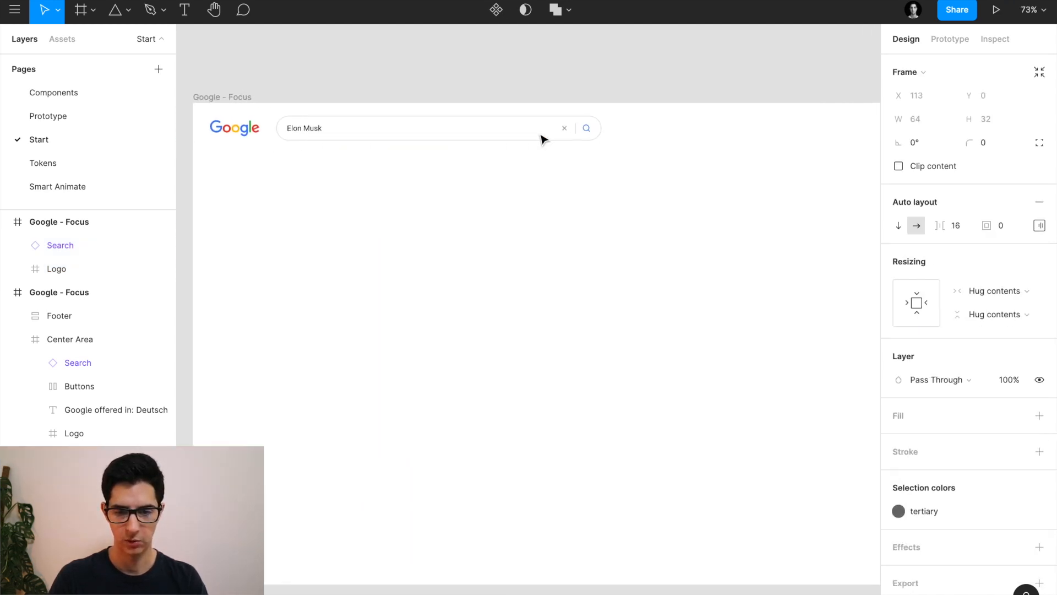
pyautogui.scroll(-2, 541, 137)
pyautogui.click(313, 104)
pyautogui.hotkey('ctrl', 'v')
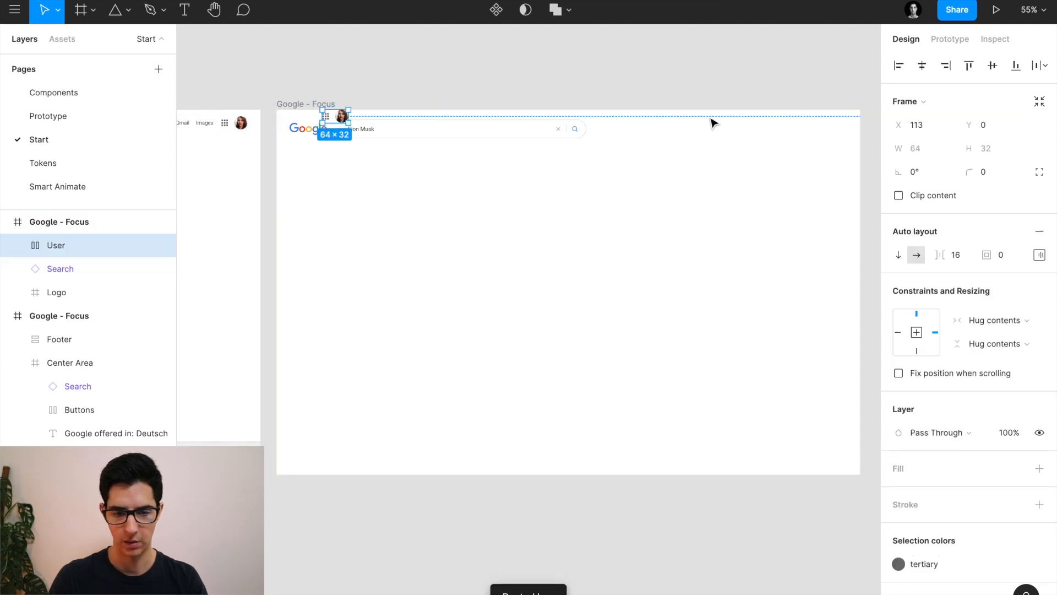
# Move the pasted User group to the far right of the header row, at X 1315 and Y 31.
pyautogui.scroll(3, 471, 147)
pyautogui.scroll(-3, 322, 100)
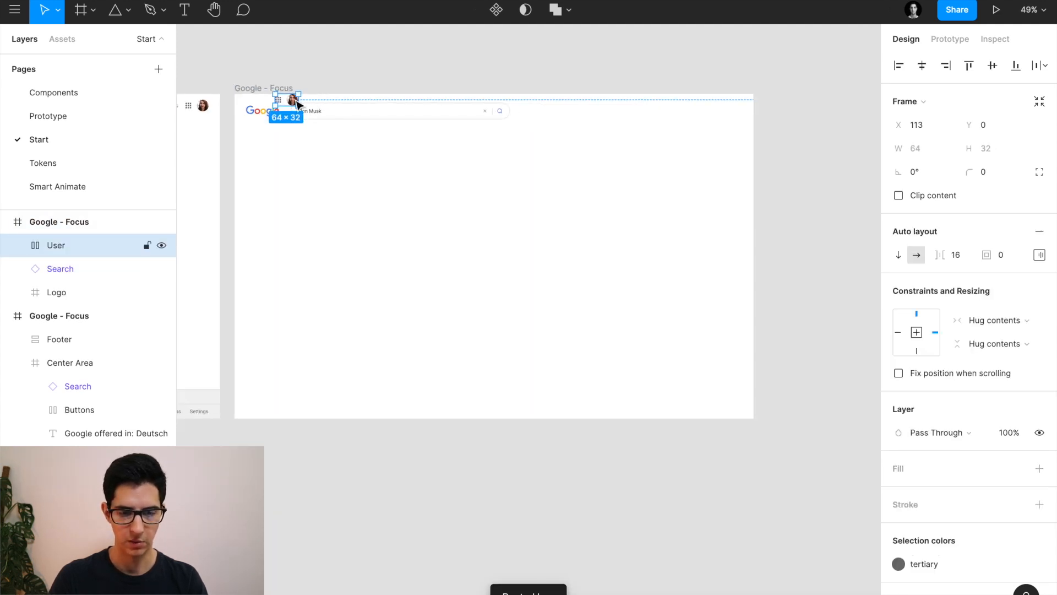
pyautogui.moveTo(296, 102); pyautogui.dragTo(728, 113)
pyautogui.press('alt')
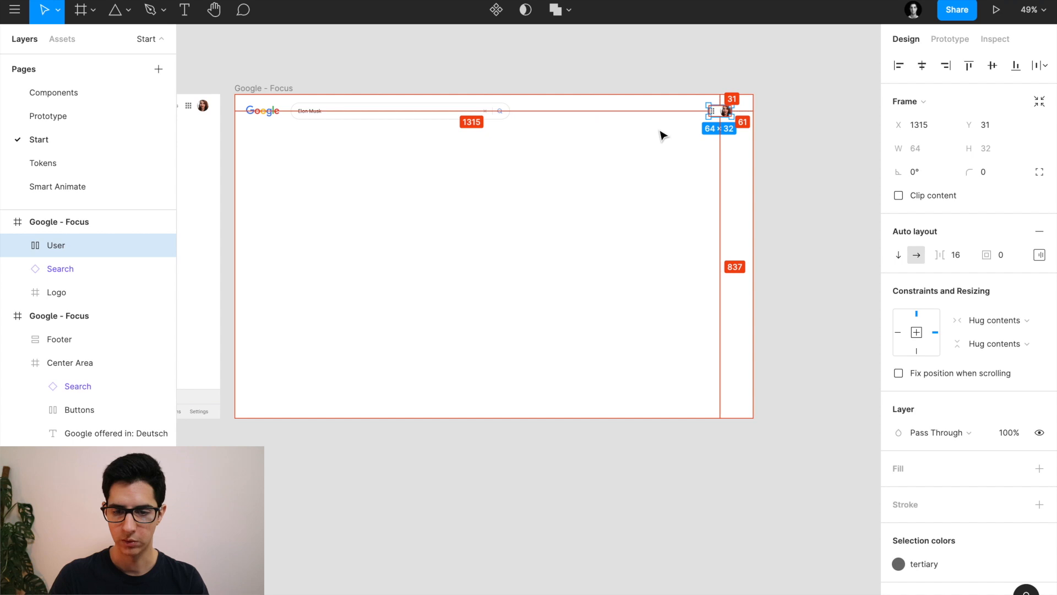
# Move the User group farther right in the header row to X 1344.
pyautogui.hotkey('shift', 'Right')
pyautogui.hotkey('shift', 'Right')
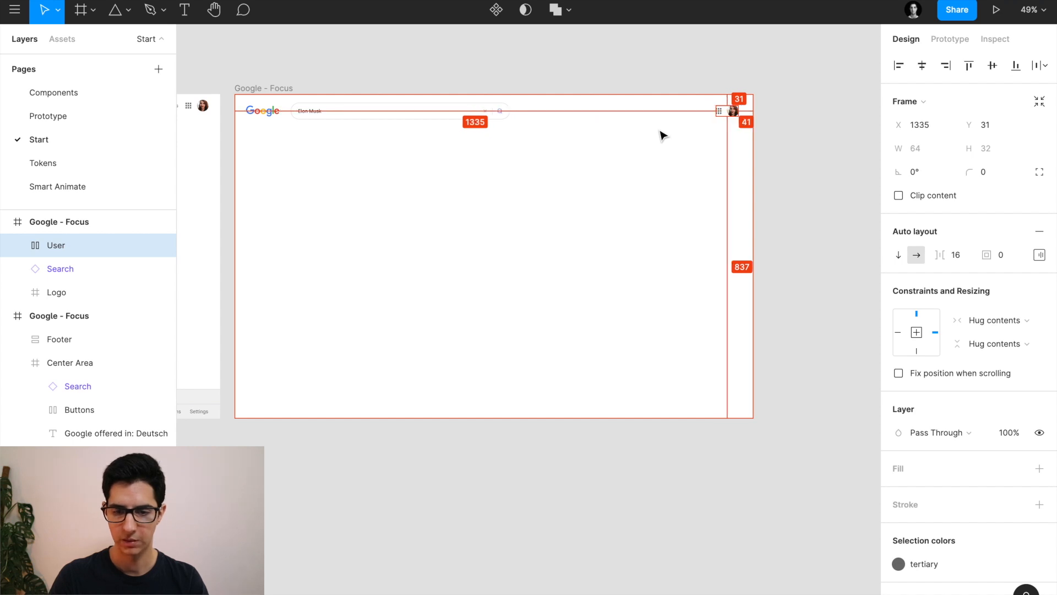
pyautogui.hotkey('shift', 'Right')
pyautogui.press('Left')
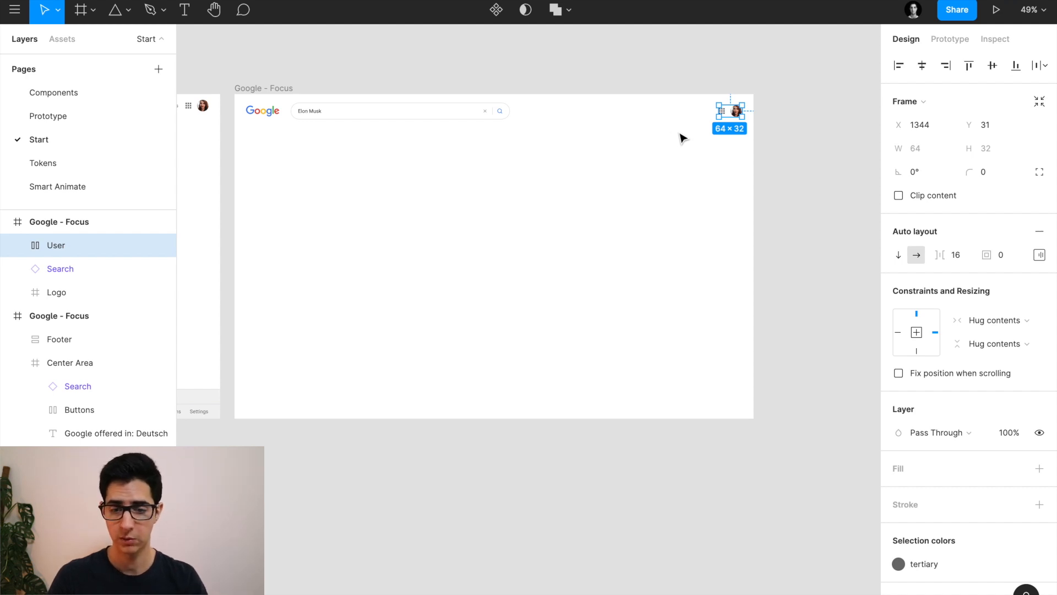
pyautogui.press('alt')
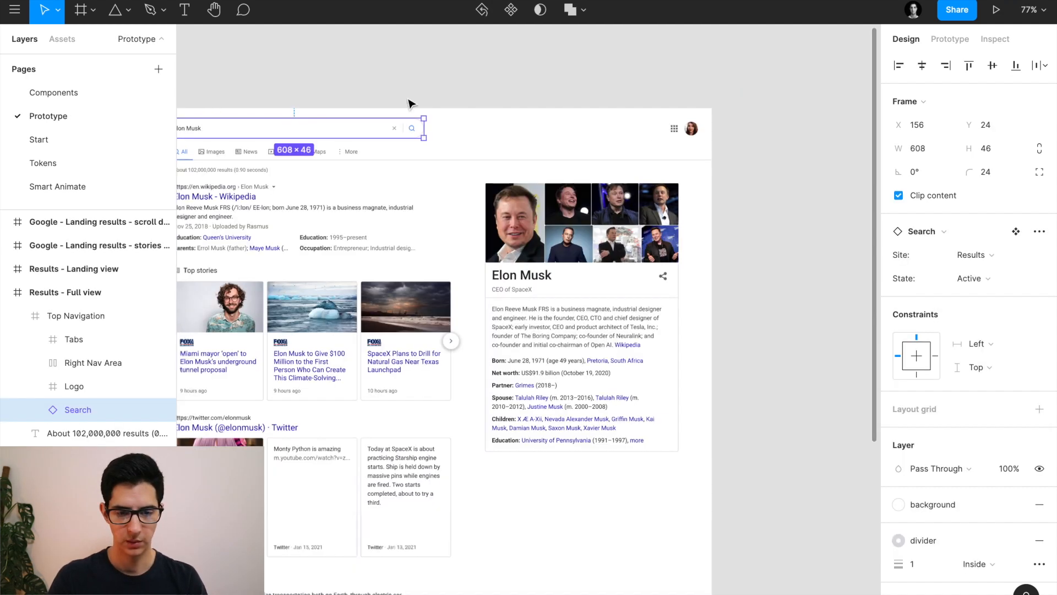
# Check the tabs row on the Prototype page, and place a Tab component at X 156, Y 102 below the Start page's search field.
pyautogui.scroll(5, 327, 155)
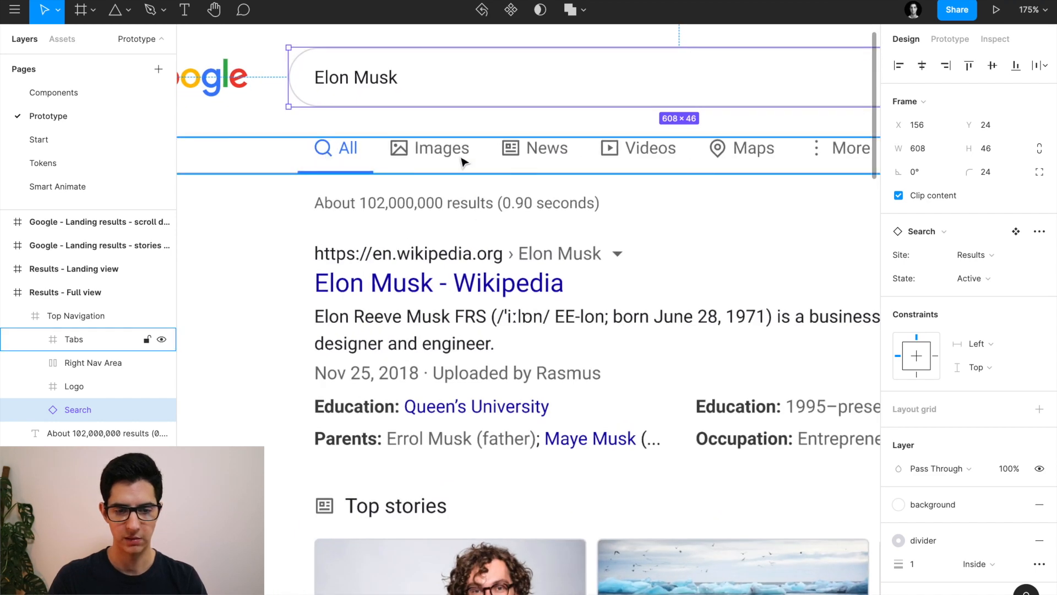
pyautogui.click(57, 141)
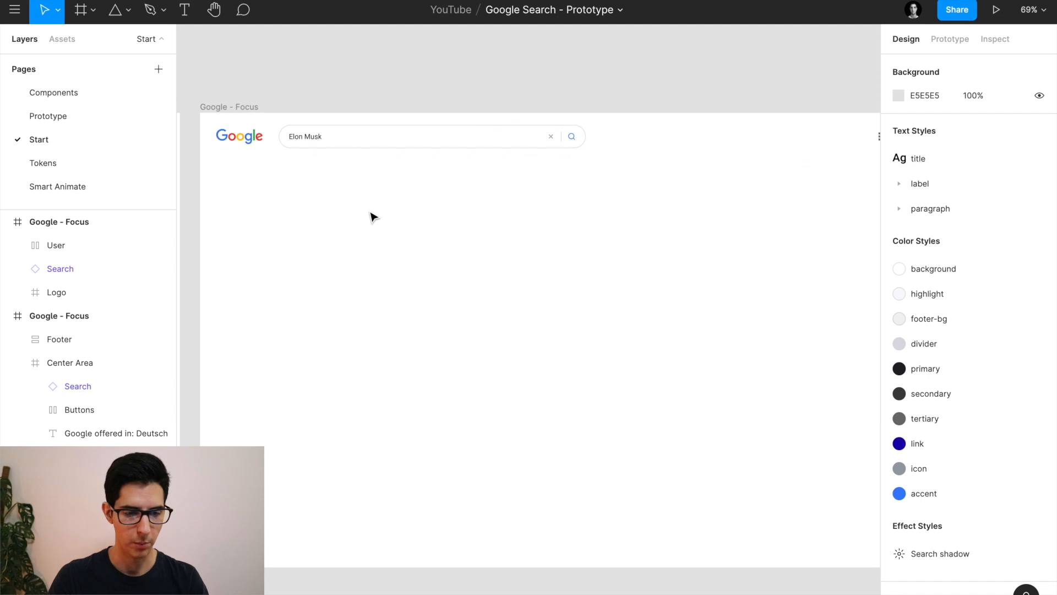
pyautogui.hotkey('shift', '0')
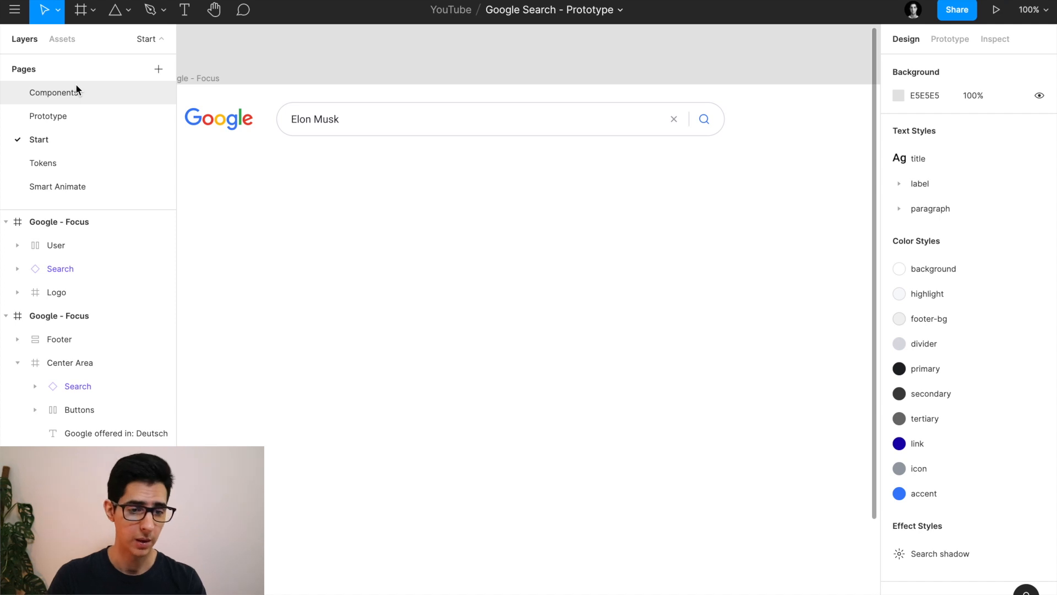
pyautogui.click(62, 38)
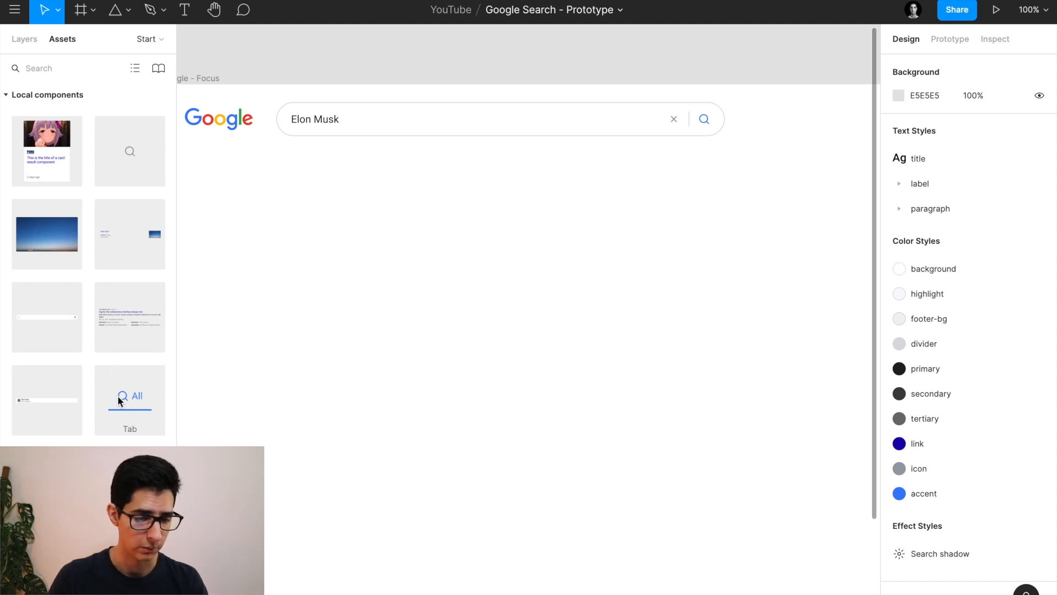
pyautogui.moveTo(118, 397); pyautogui.dragTo(339, 177)
pyautogui.hscroll(-1, 313, 187)
pyautogui.press('alt')
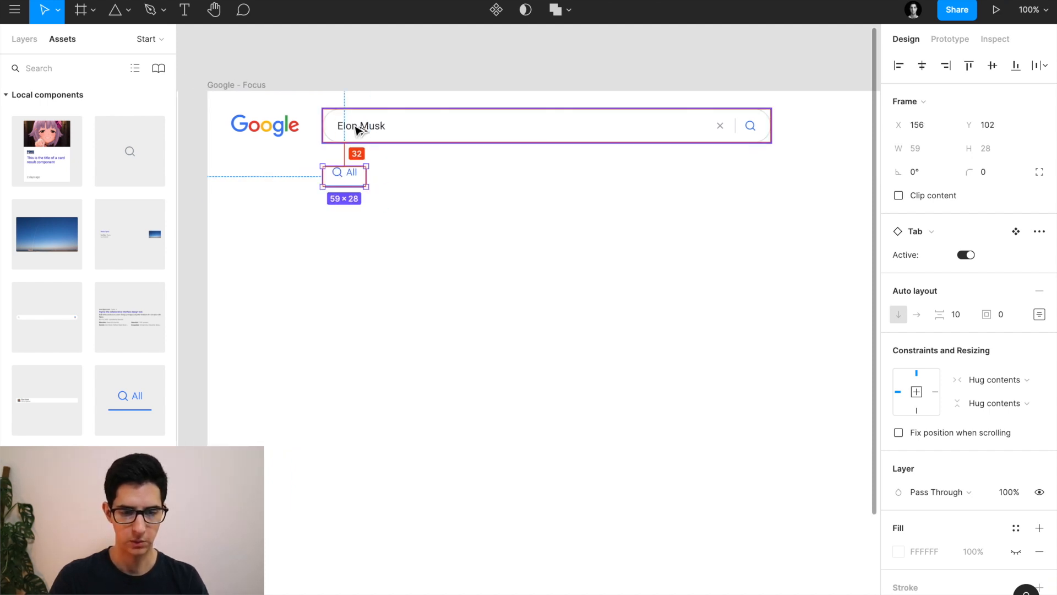
# Raise the Tab instance to Y 92 and measure the search text's distance from the frame edges.
pyautogui.scroll(2, 357, 129)
pyautogui.hotkey('shift', 'Up')
pyautogui.scroll(3, 355, 131)
pyautogui.doubleClick(350, 132)
pyautogui.scroll(-4, 353, 129)
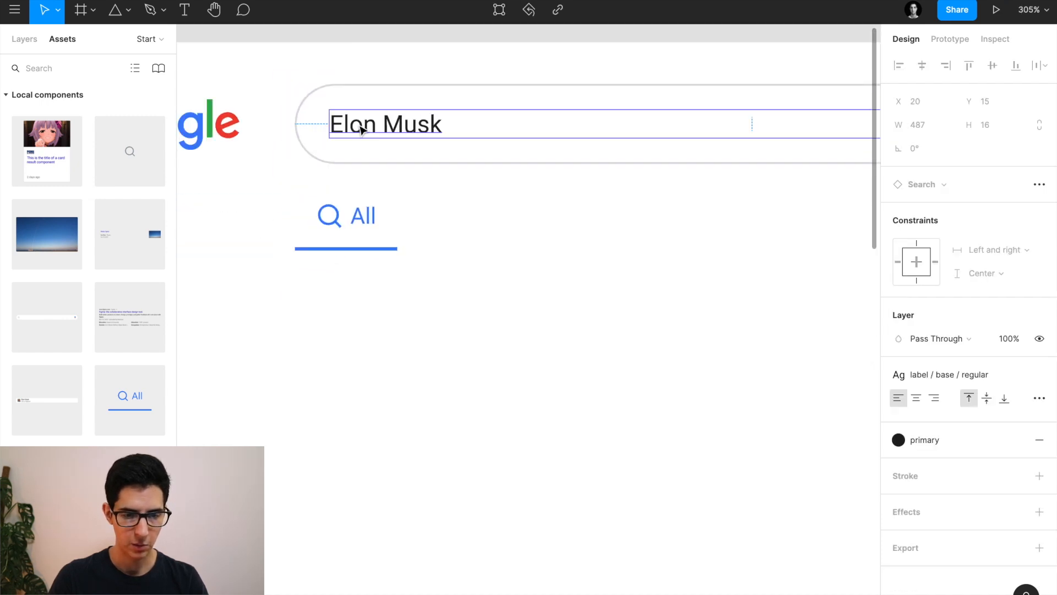
pyautogui.press('alt')
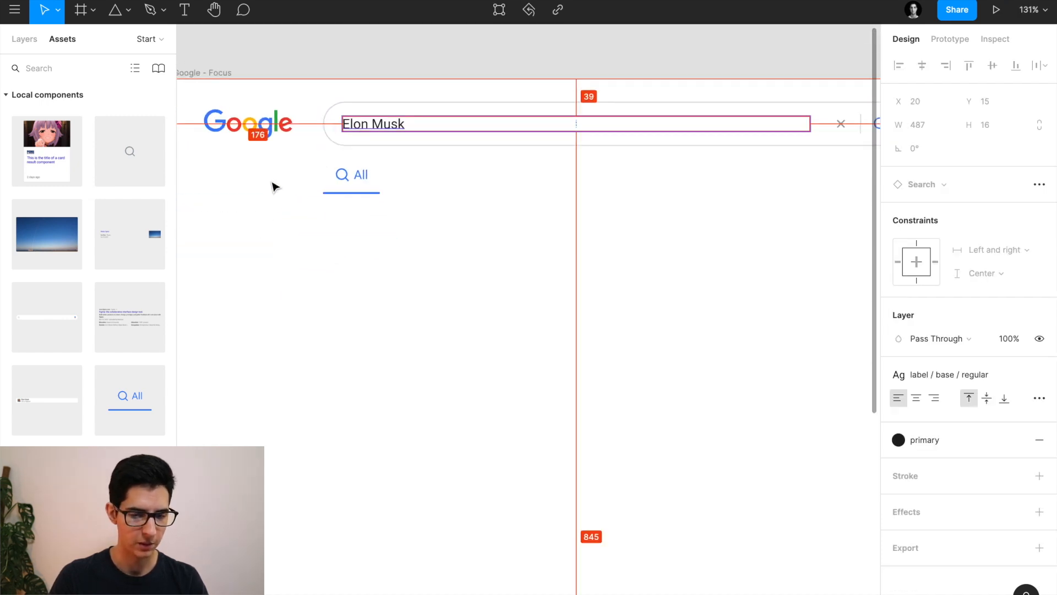
pyautogui.hscroll(-1, 275, 187)
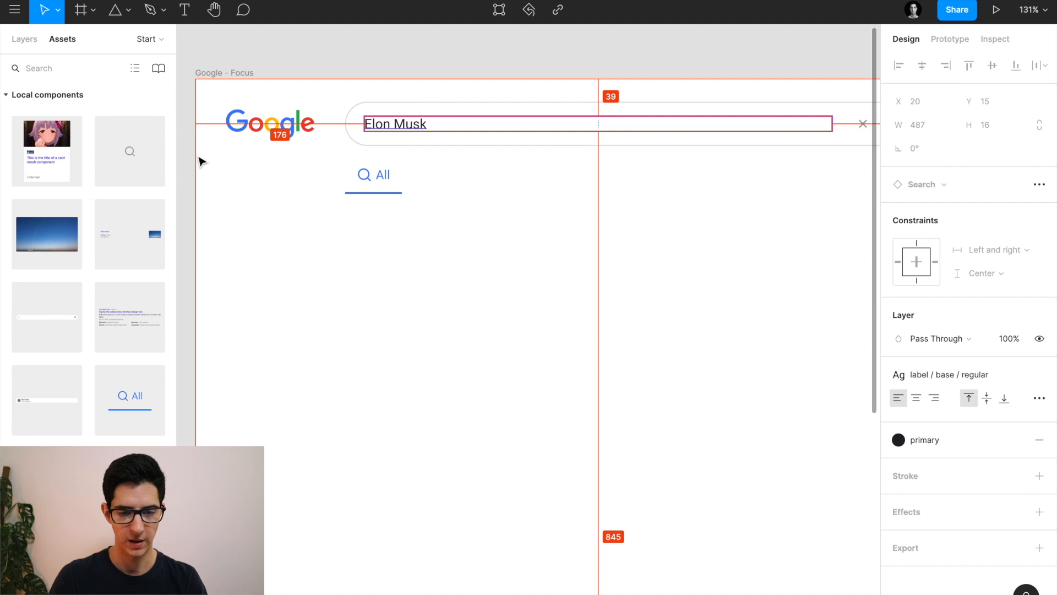
pyautogui.hscroll(2, 220, 229)
# Move the Tab instance to X 164 and Y 94 so its icon roughly lines up with the search text.
pyautogui.click(336, 186)
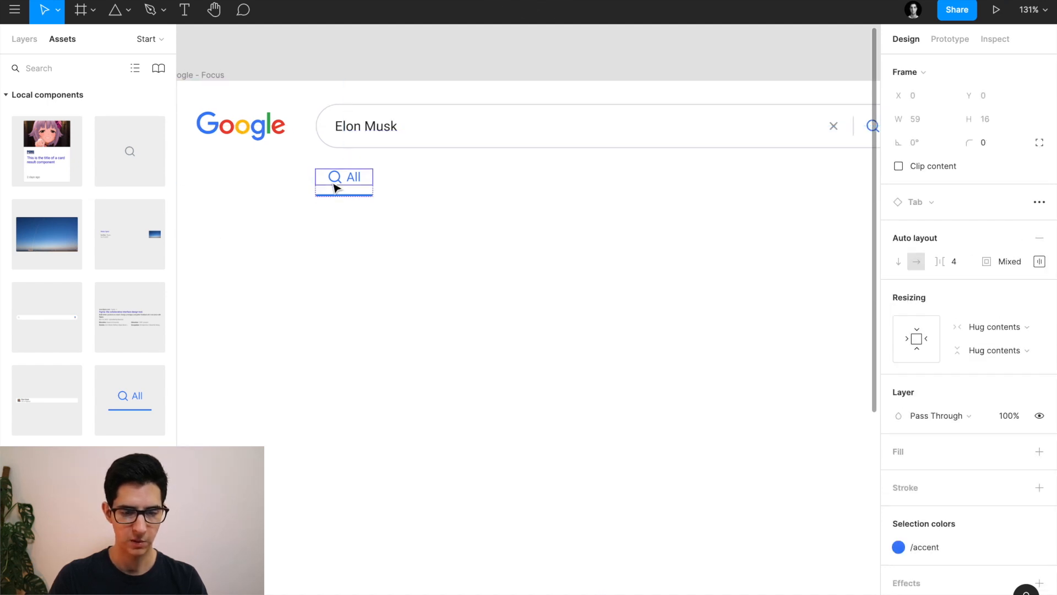
pyautogui.click(334, 185)
pyautogui.press('alt')
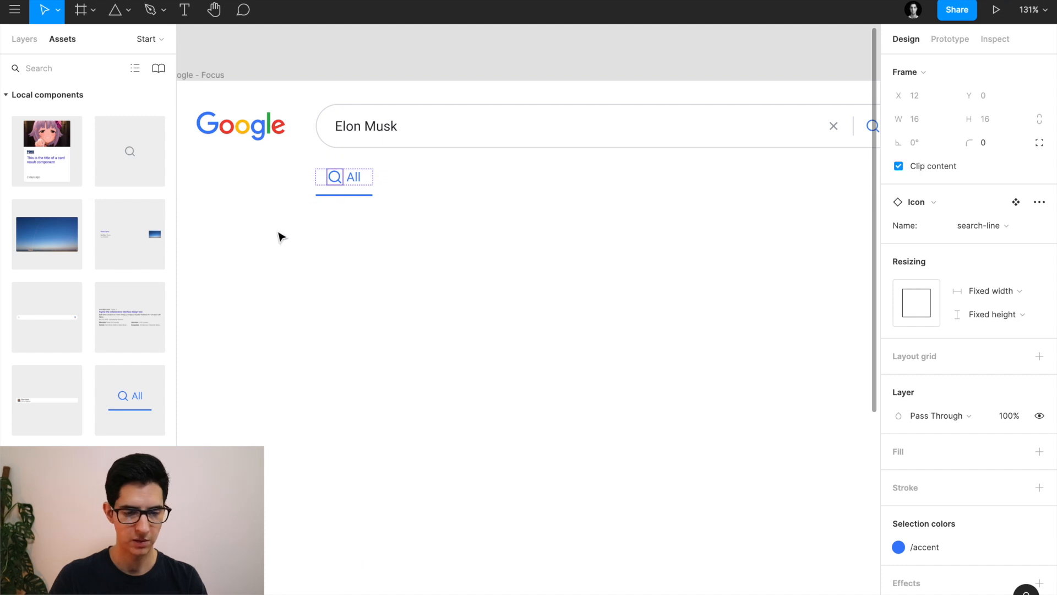
pyautogui.click(326, 235)
pyautogui.click(344, 191)
pyautogui.hotkey('shift', 'Right')
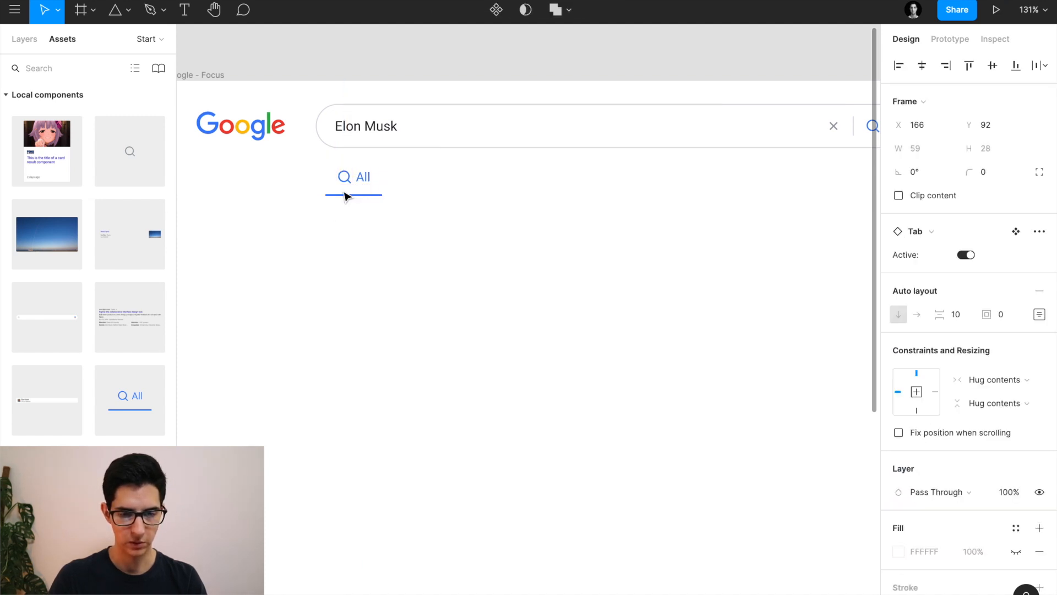
pyautogui.doubleClick(345, 178)
pyautogui.click(273, 215)
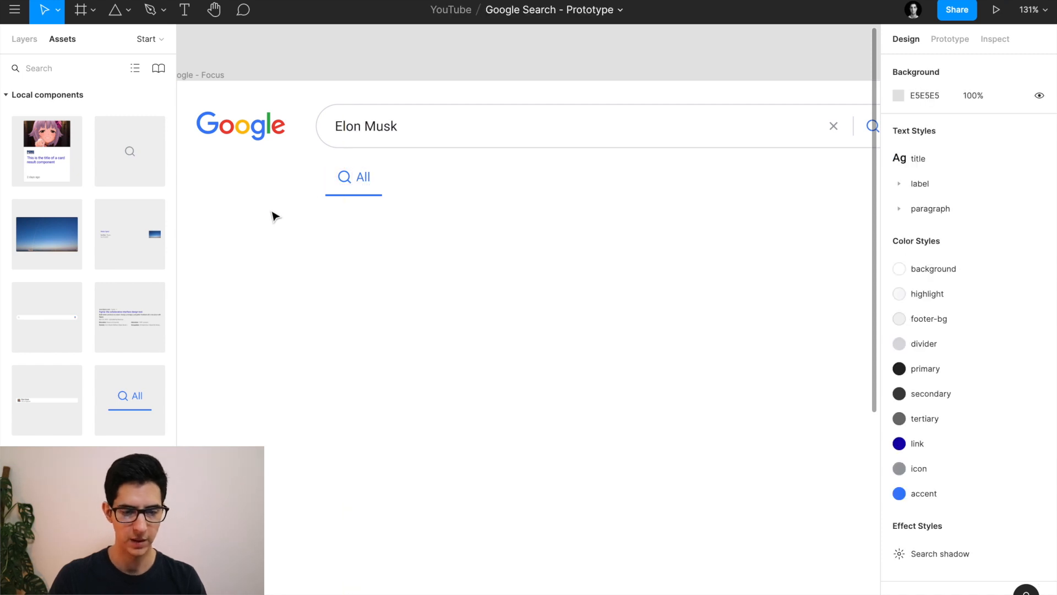
pyautogui.click(333, 186)
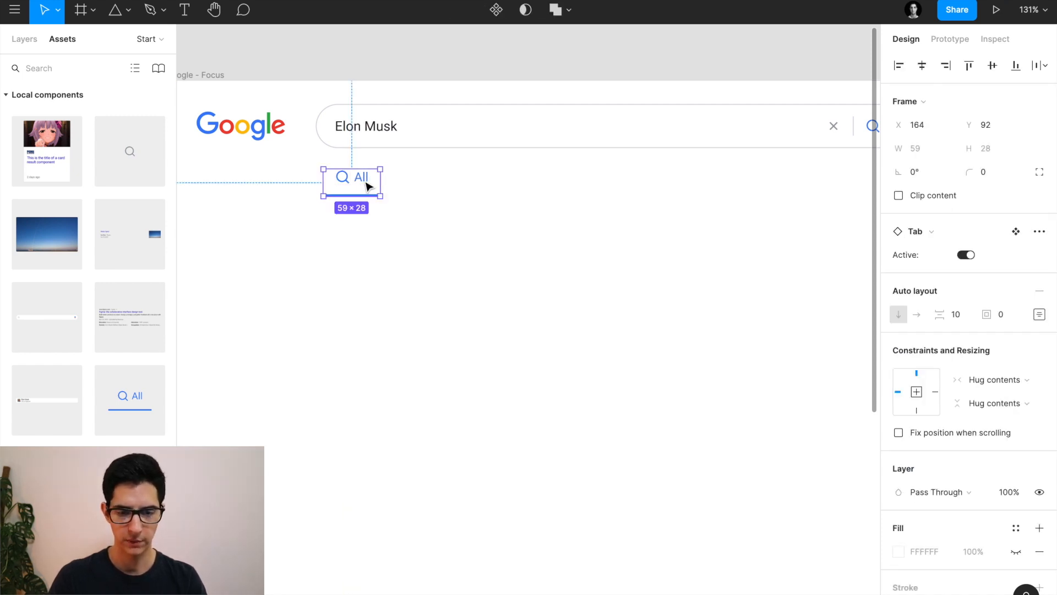
pyautogui.press('Down')
pyautogui.press('Down')
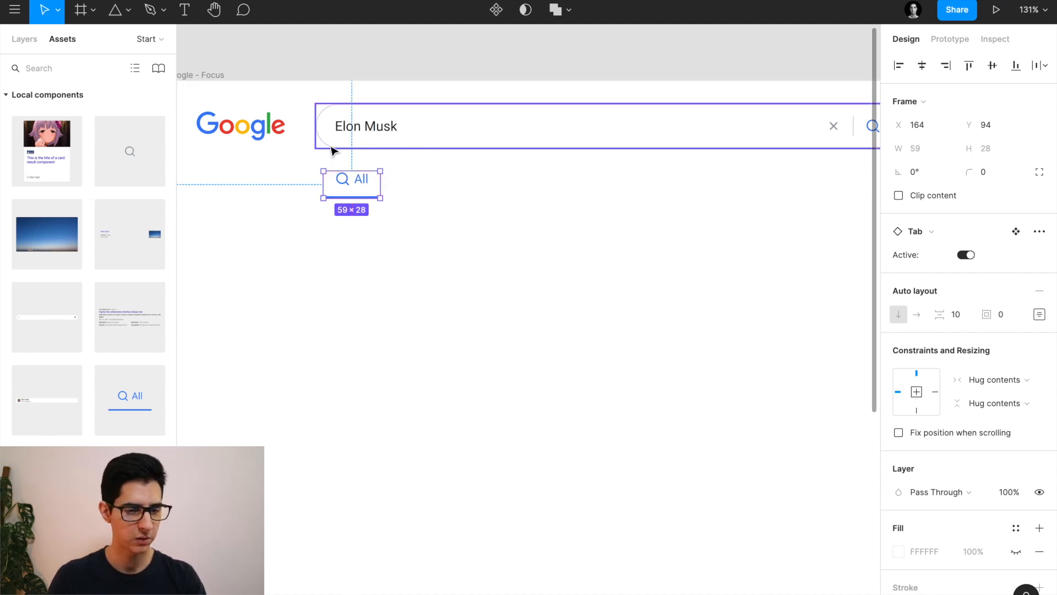
# Duplicate the Tab directly to its right and wrap both tabs in a horizontal auto layout frame.
pyautogui.click(28, 44)
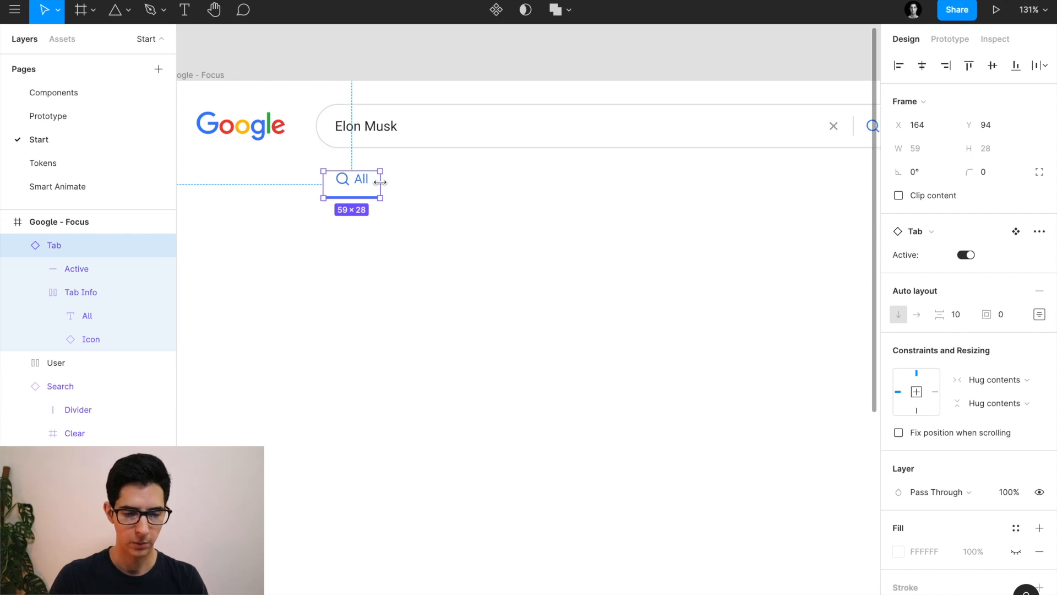
pyautogui.scroll(3, 354, 178)
pyautogui.moveTo(347, 182); pyautogui.dragTo(421, 182)
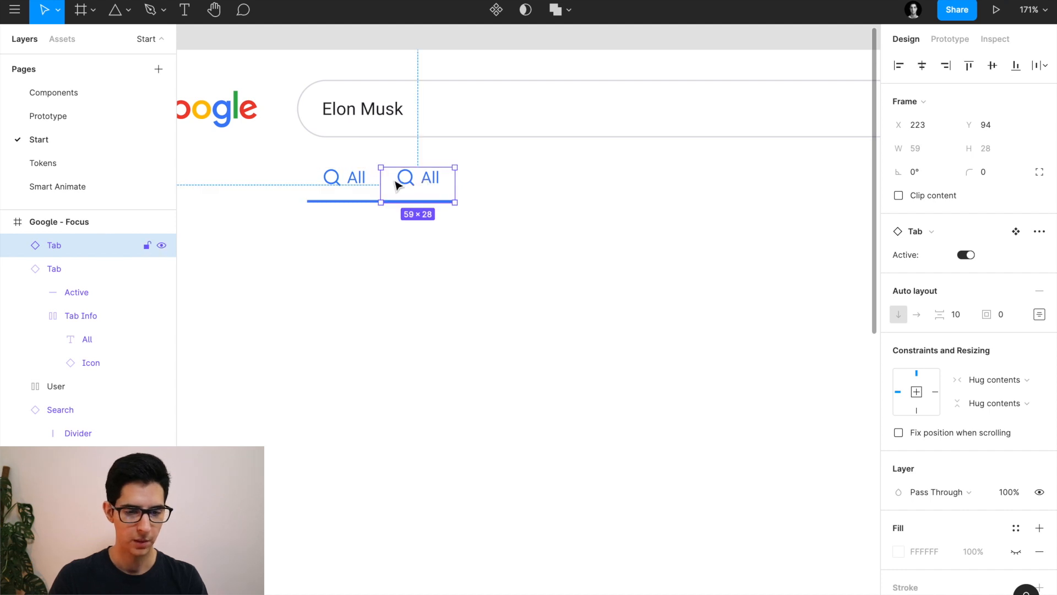
pyautogui.keyDown('shift'); pyautogui.click(355, 186); pyautogui.keyUp('shift')
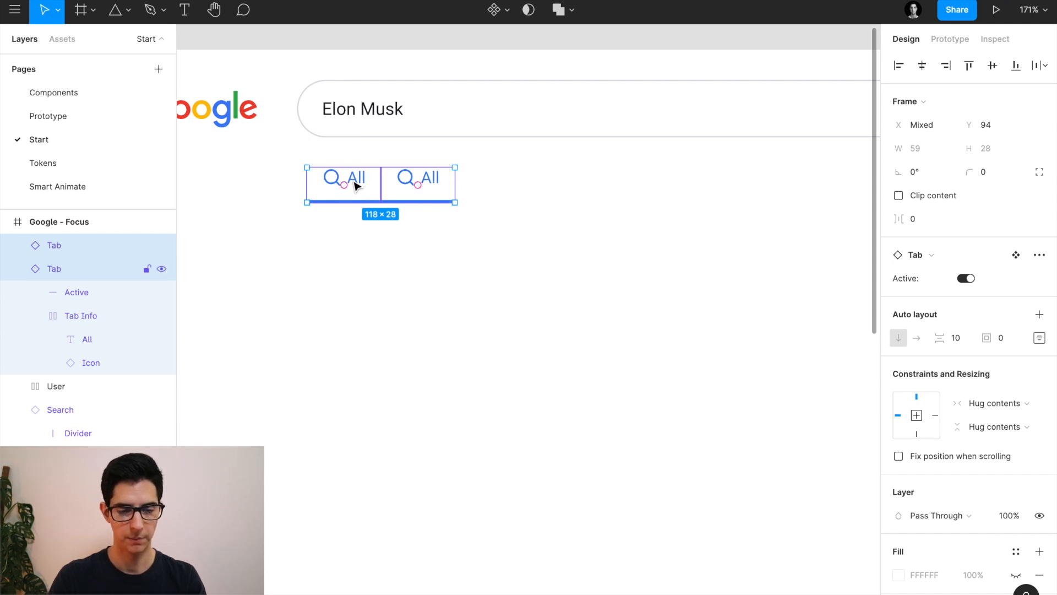
pyautogui.hotkey('shift', 'a')
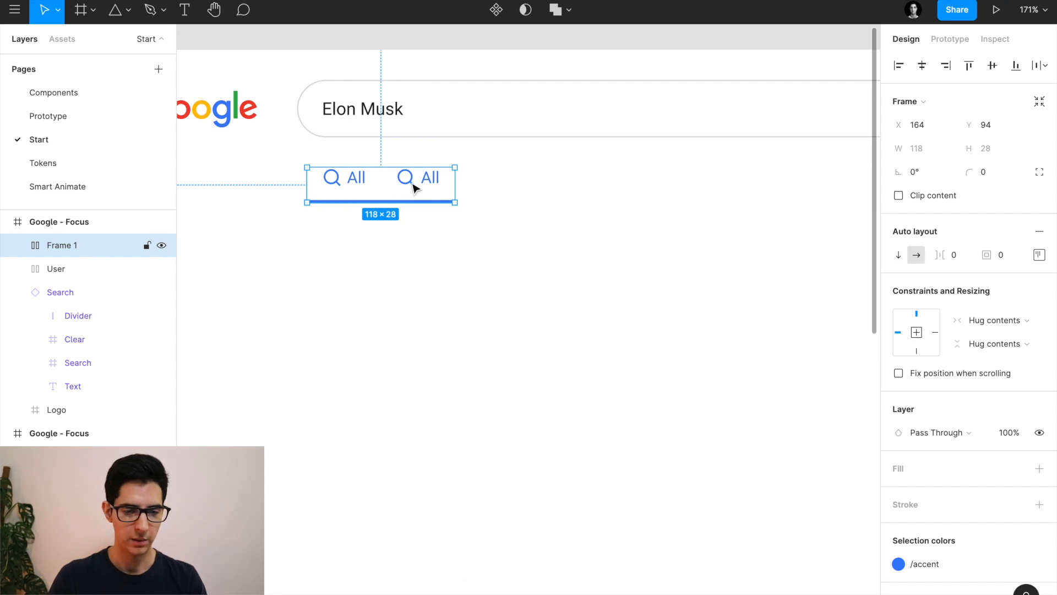
# Check the tabs row on the Prototype page, and switch off the Active property of the second tab on the Start page.
pyautogui.click(101, 117)
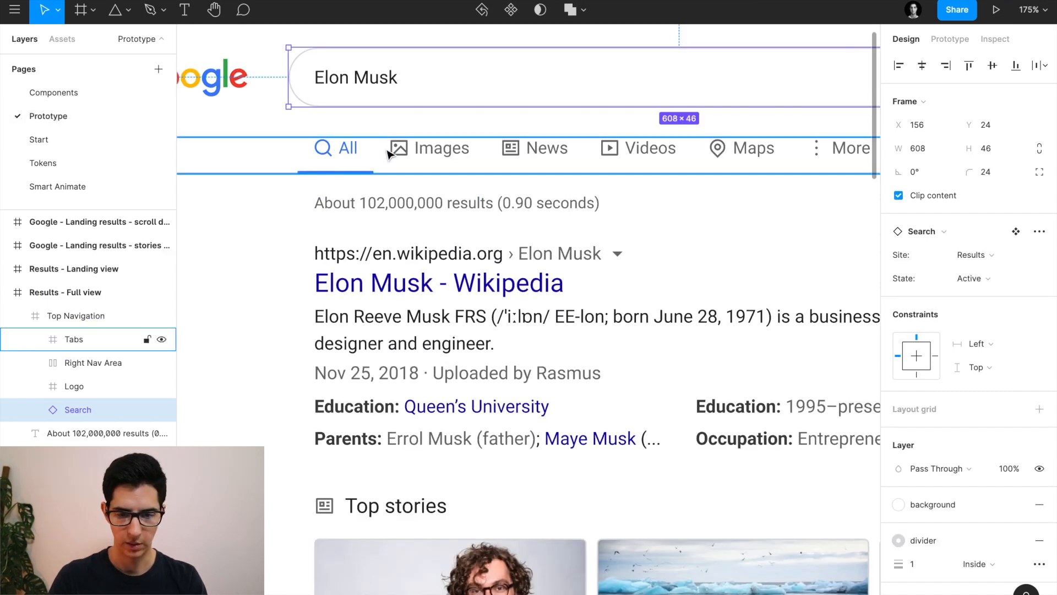
pyautogui.scroll(-3, 389, 154)
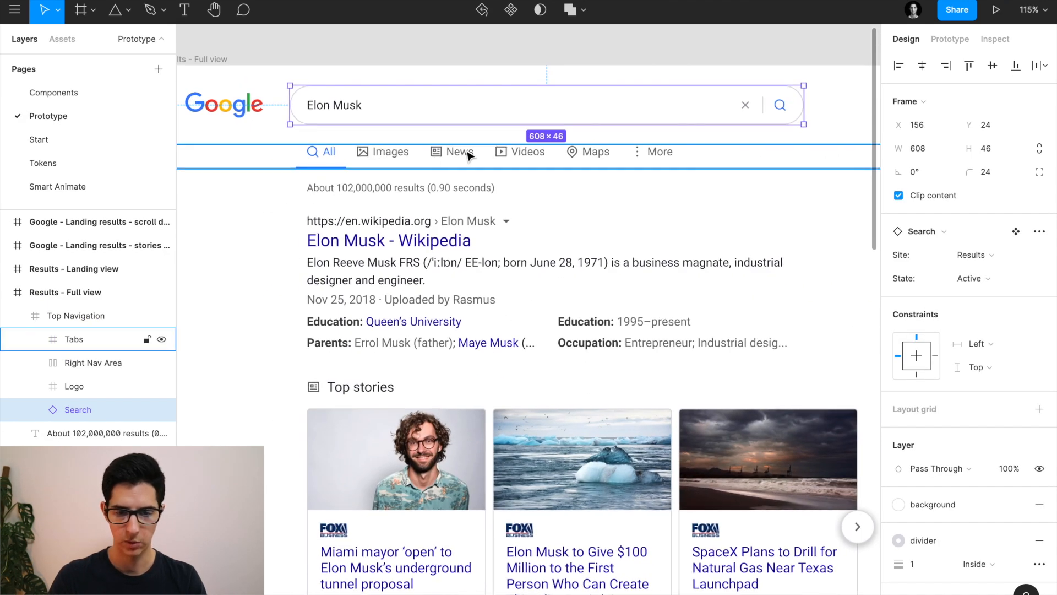
pyautogui.click(37, 139)
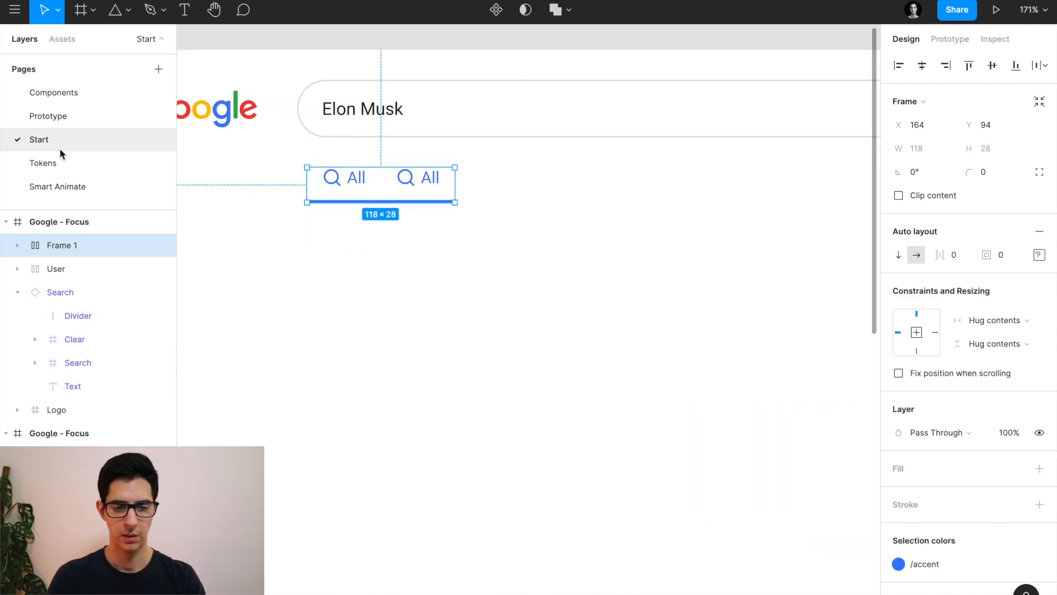
pyautogui.click(434, 189)
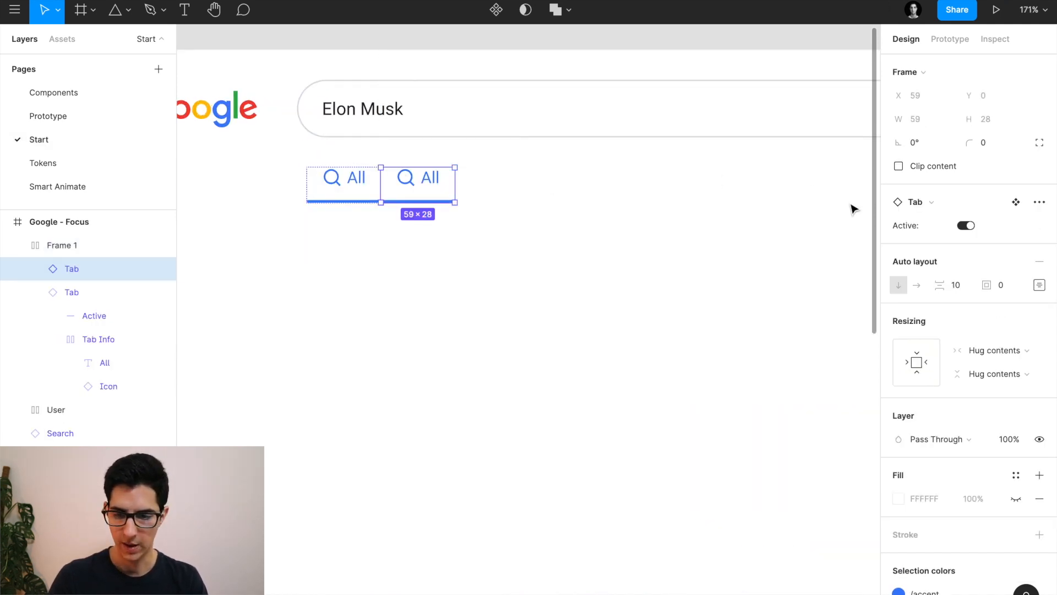
pyautogui.click(965, 226)
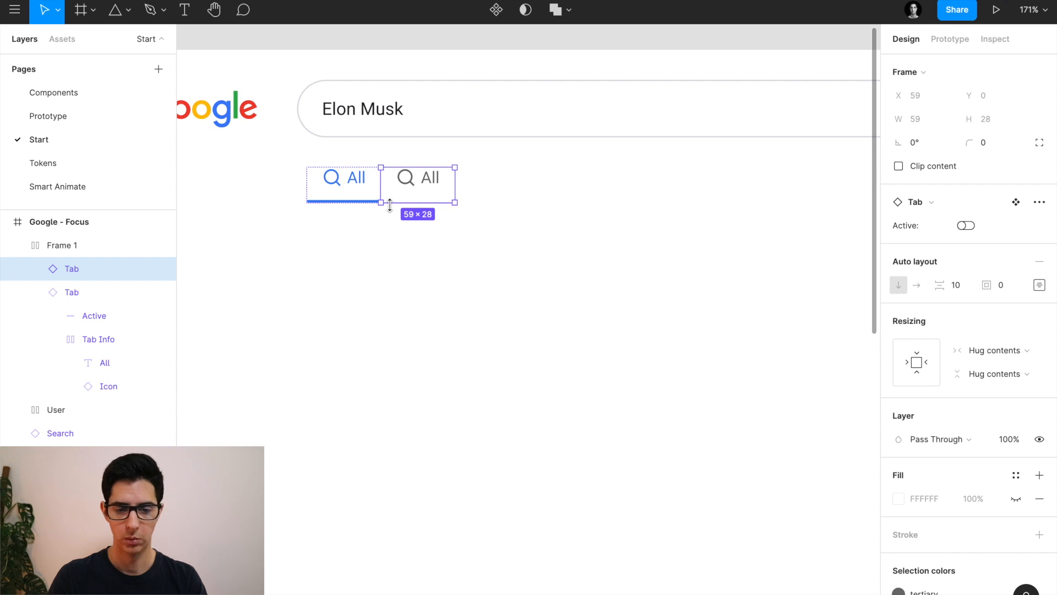
# Paste four more copies of the inactive tab into the auto layout row.
pyautogui.hotkey('ctrl', 'v')
pyautogui.hotkey('ctrl', 'v')
pyautogui.hotkey('ctrl', 'v')
pyautogui.hotkey('ctrl', 'v')
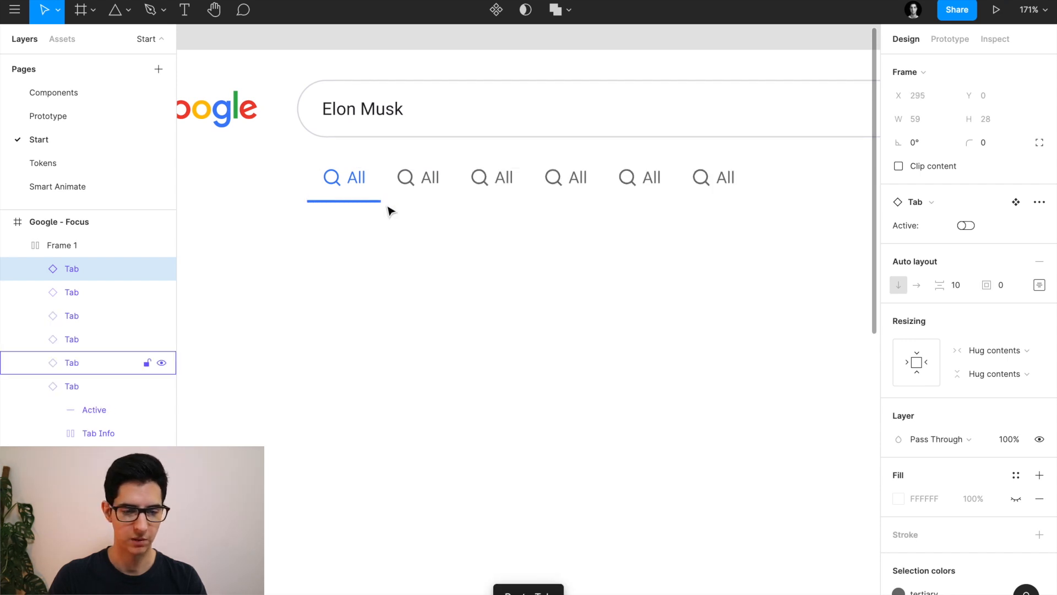
# Check the Prototype page's tabs, and set the second tab's icon to image-line and its label to Images on the Start page.
pyautogui.hotkey('shift', '1')
pyautogui.click(60, 163)
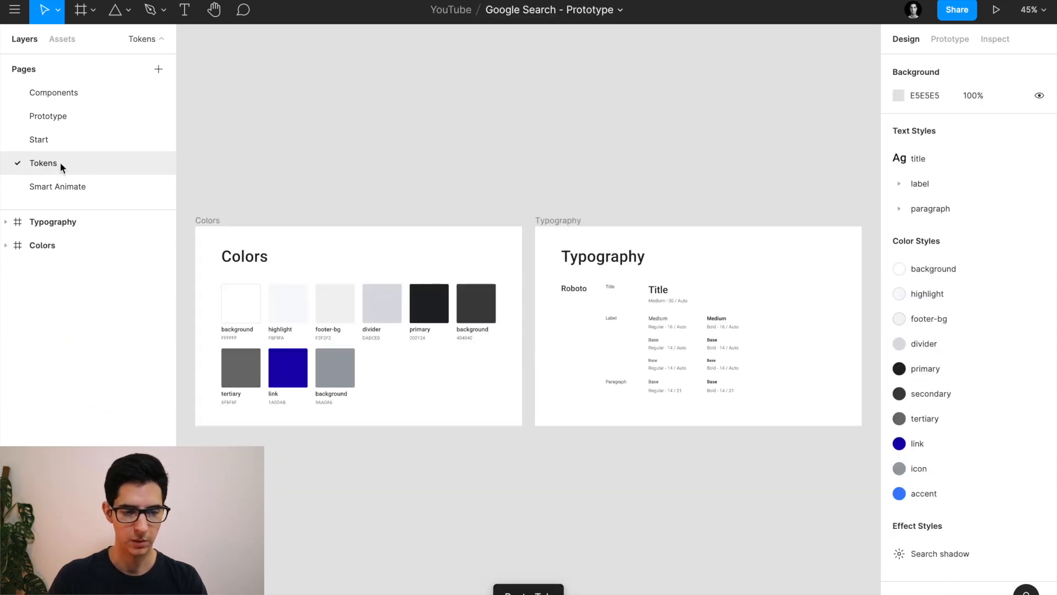
pyautogui.click(61, 119)
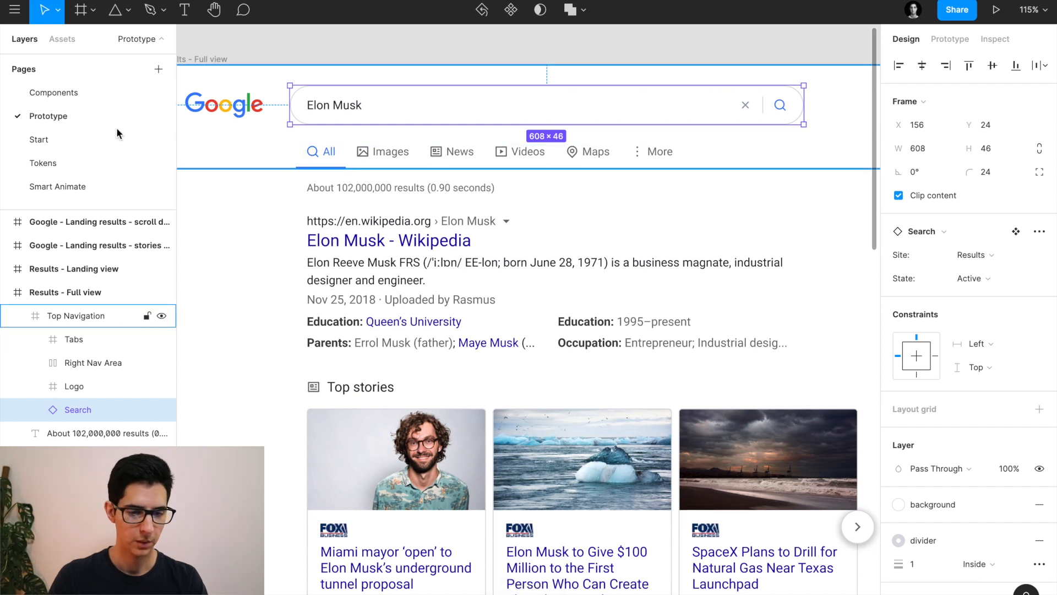
pyautogui.click(65, 137)
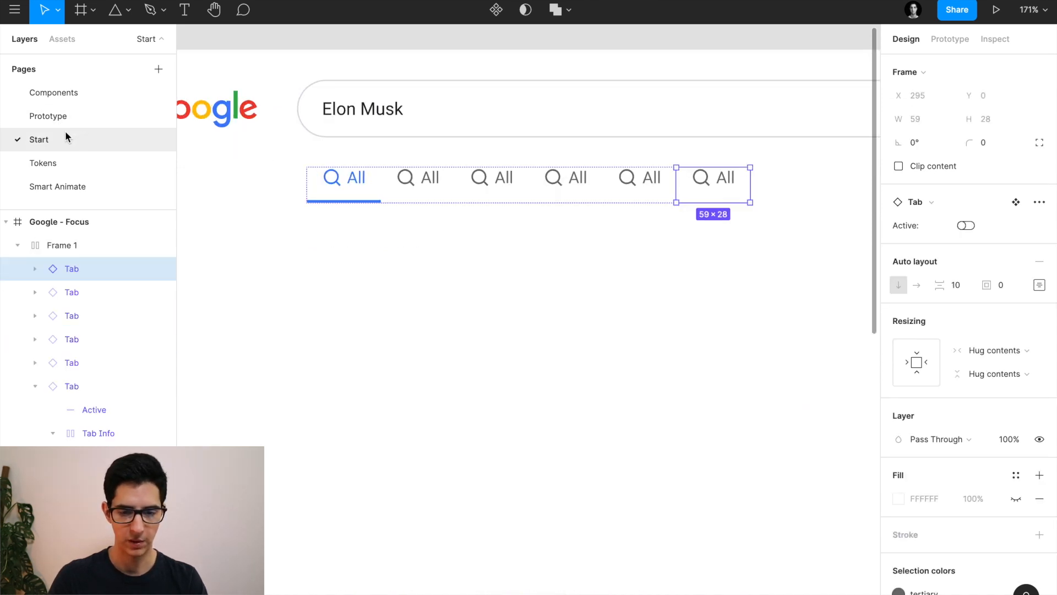
pyautogui.click(421, 184)
pyautogui.click(413, 184)
pyautogui.doubleClick(411, 184)
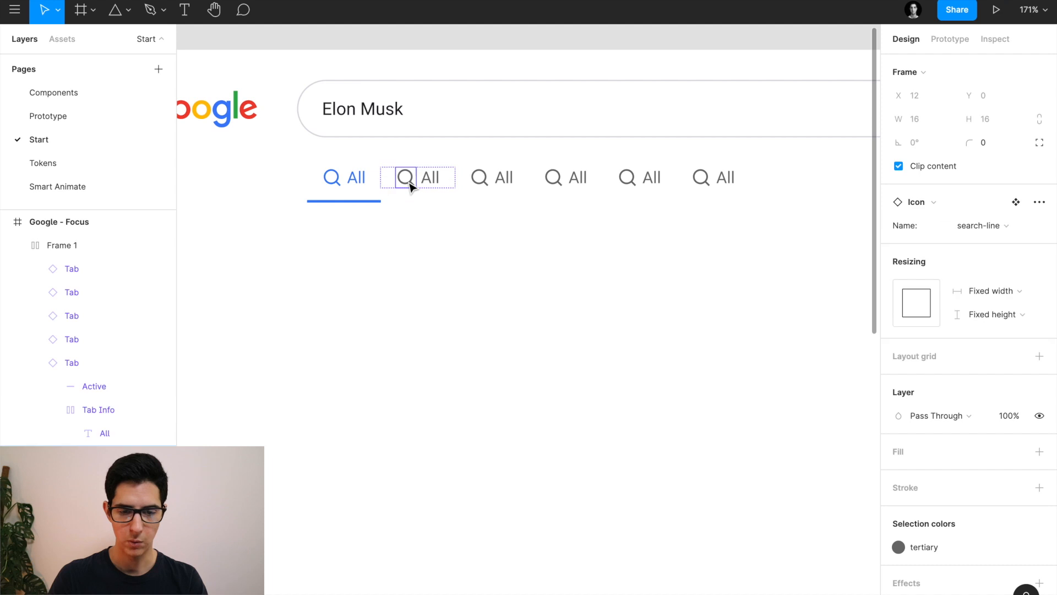
pyautogui.click(986, 226)
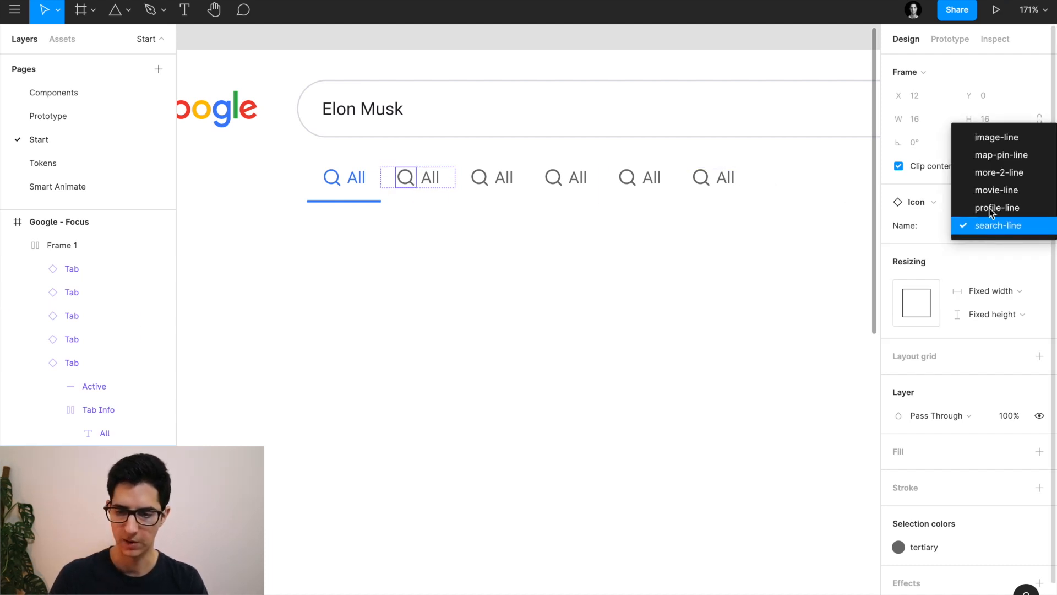
pyautogui.click(996, 137)
pyautogui.scroll(3, 468, 183)
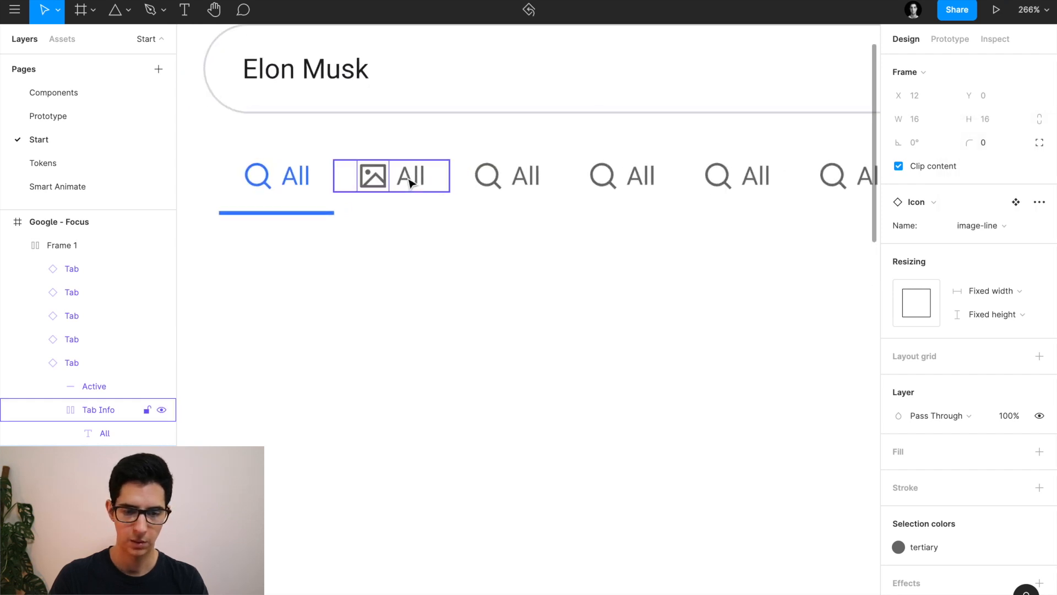
pyautogui.doubleClick(411, 179)
pyautogui.write('Images')
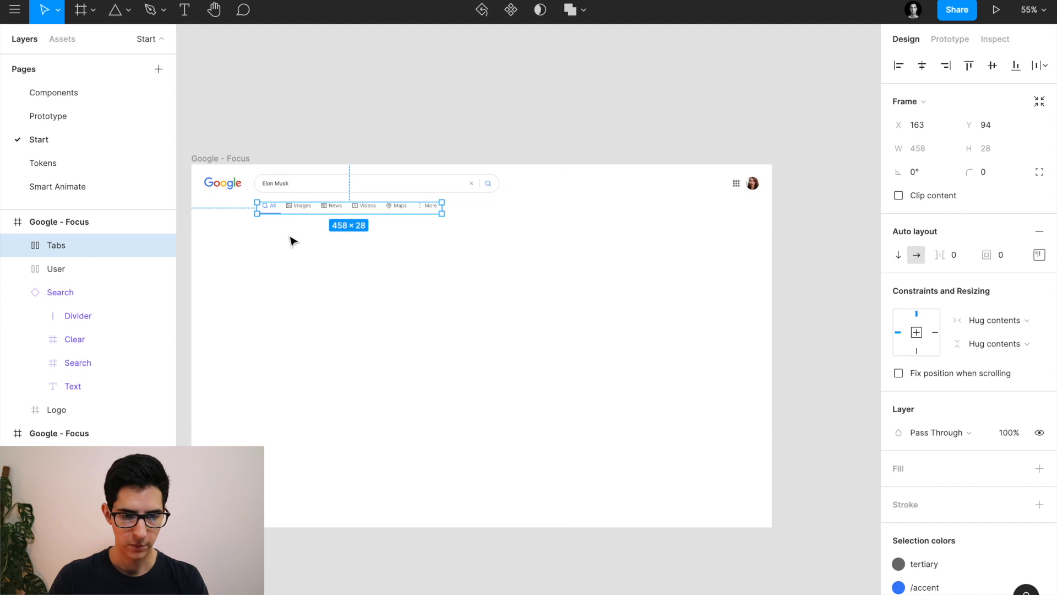
# Draw a 1288 × 1 rectangle as a divider line below the tabs, reaching the frame's right edge.
pyautogui.press('r')
pyautogui.moveTo(253, 227); pyautogui.dragTo(770, 231)
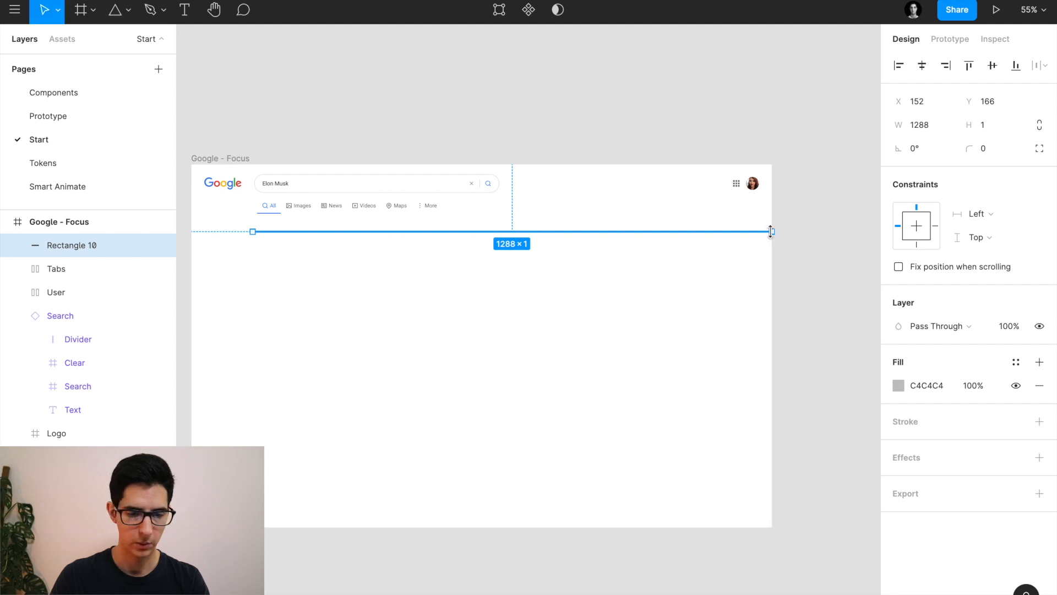
# Extend the divider line to the frame's left edge, making it 1440 wide, and set its horizontal constraint to Left and right.
pyautogui.hscroll(-4, 341, 217)
pyautogui.scroll(2, 487, 235)
pyautogui.scroll(5, 488, 235)
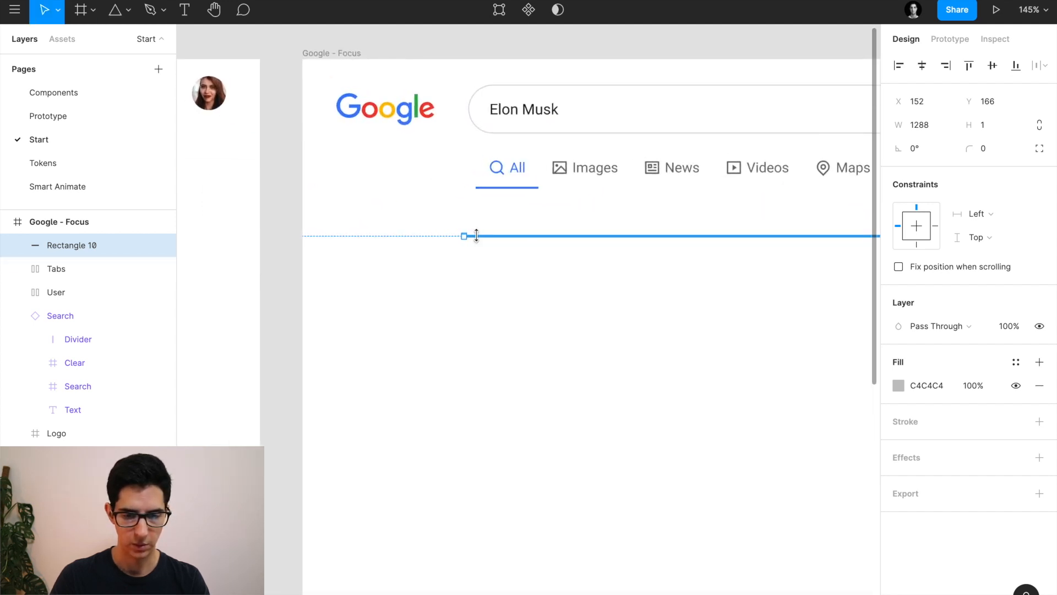
pyautogui.moveTo(461, 235); pyautogui.dragTo(303, 236)
pyautogui.scroll(-2, 313, 200)
pyautogui.scroll(-3, 312, 194)
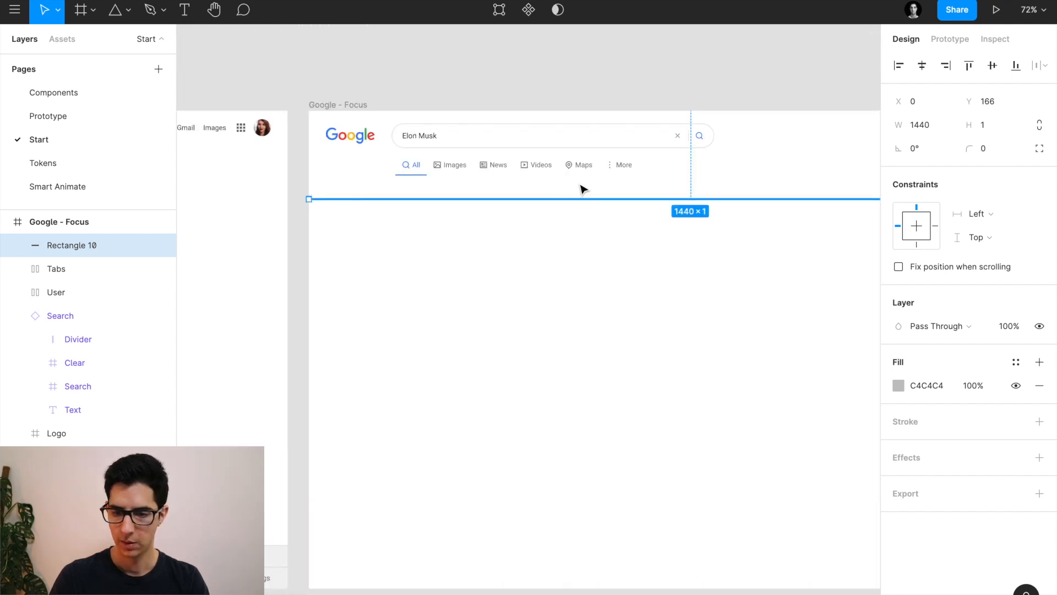
pyautogui.hscroll(3, 583, 189)
pyautogui.click(974, 214)
pyautogui.click(983, 248)
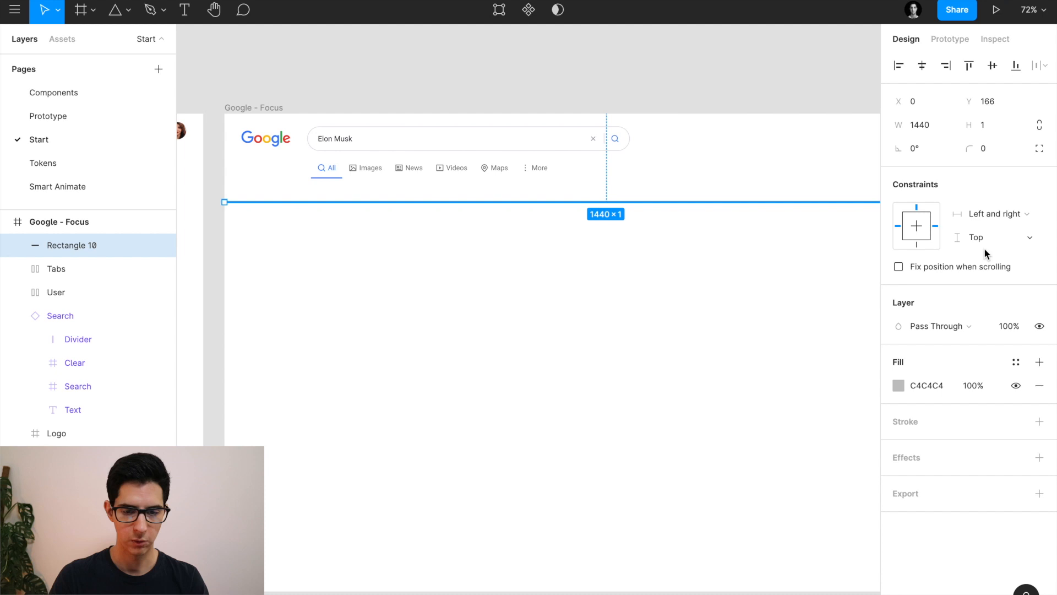
# Move the divider line up to Y 121 so it lines up with the bottom of the active tab's underline.
pyautogui.scroll(2, 460, 170)
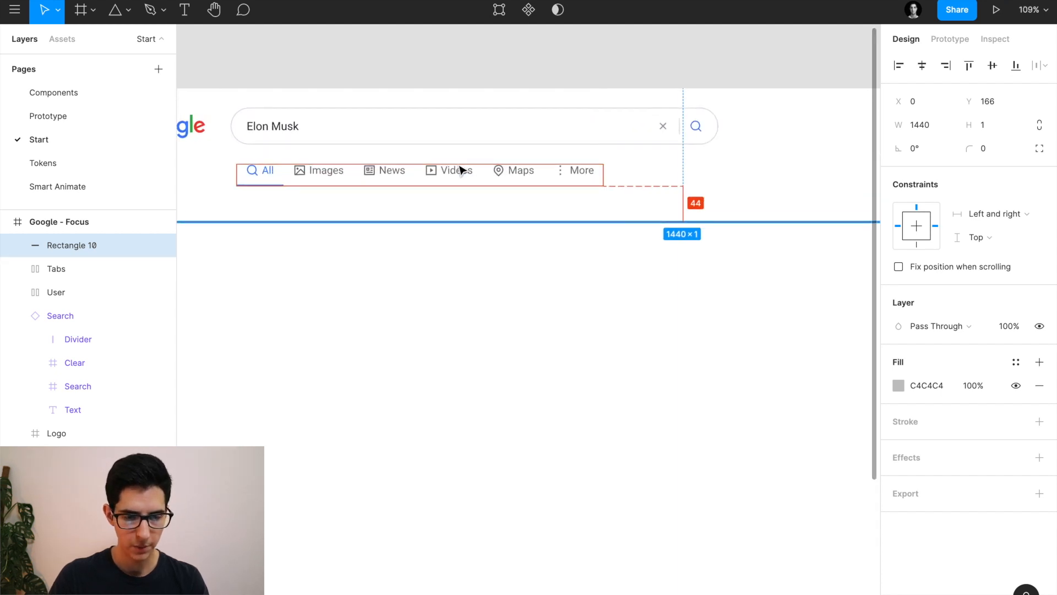
pyautogui.hotkey('shift', 'Up')
pyautogui.hotkey('shift', 'Up')
pyautogui.hotkey('shift', 'Up')
pyautogui.hotkey('shift', 'Up')
pyautogui.press('Up')
pyautogui.press('Up')
pyautogui.press('Up')
pyautogui.scroll(5, 251, 184)
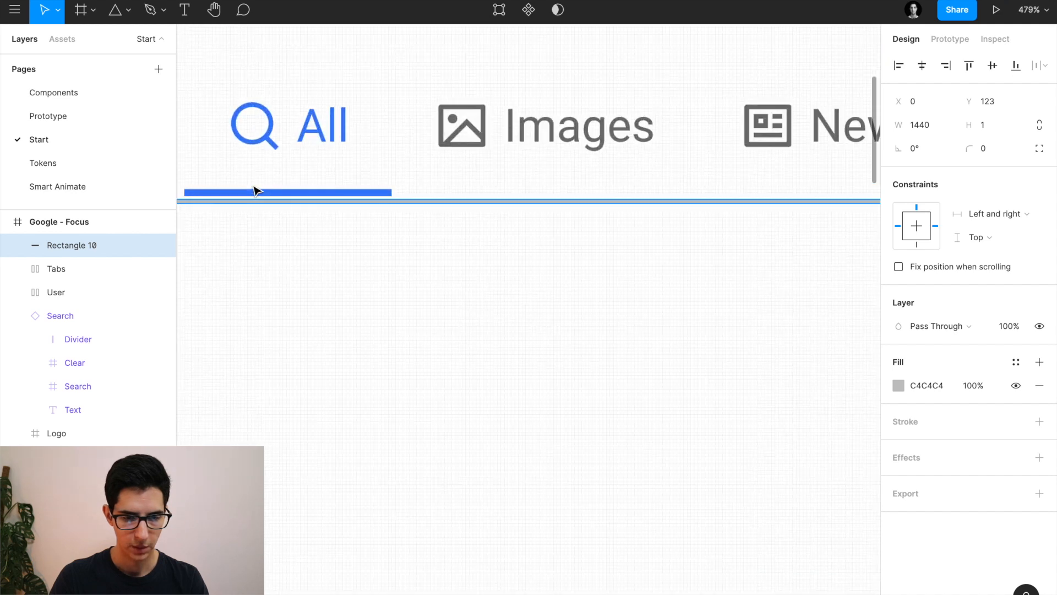
pyautogui.scroll(2, 255, 190)
pyautogui.press('Up')
pyautogui.press('Up')
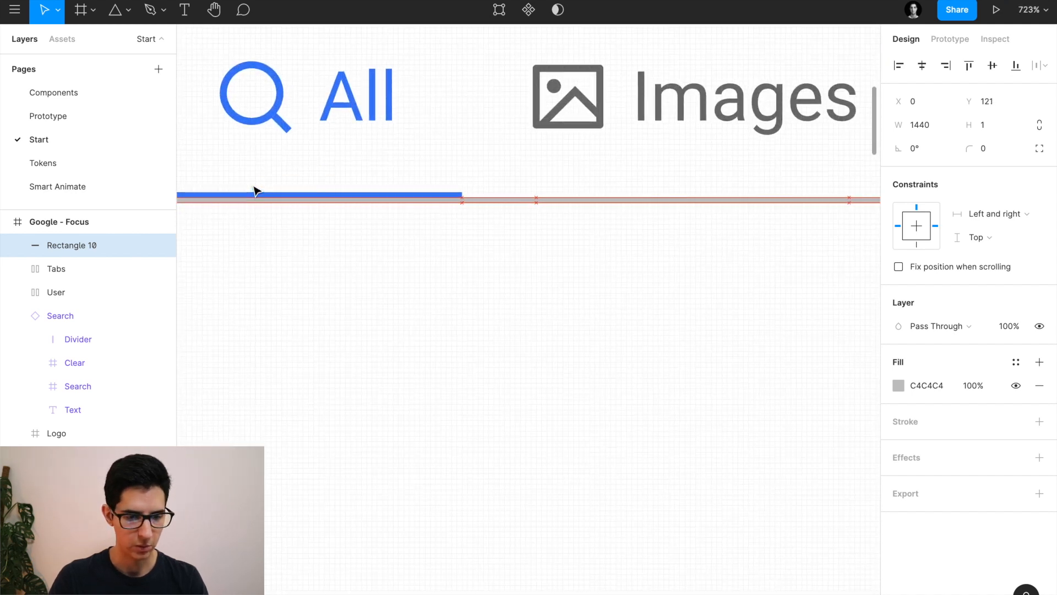
# Place the divider line's layer beneath Tabs and fill it with the divider color style.
pyautogui.moveTo(65, 246); pyautogui.dragTo(62, 276)
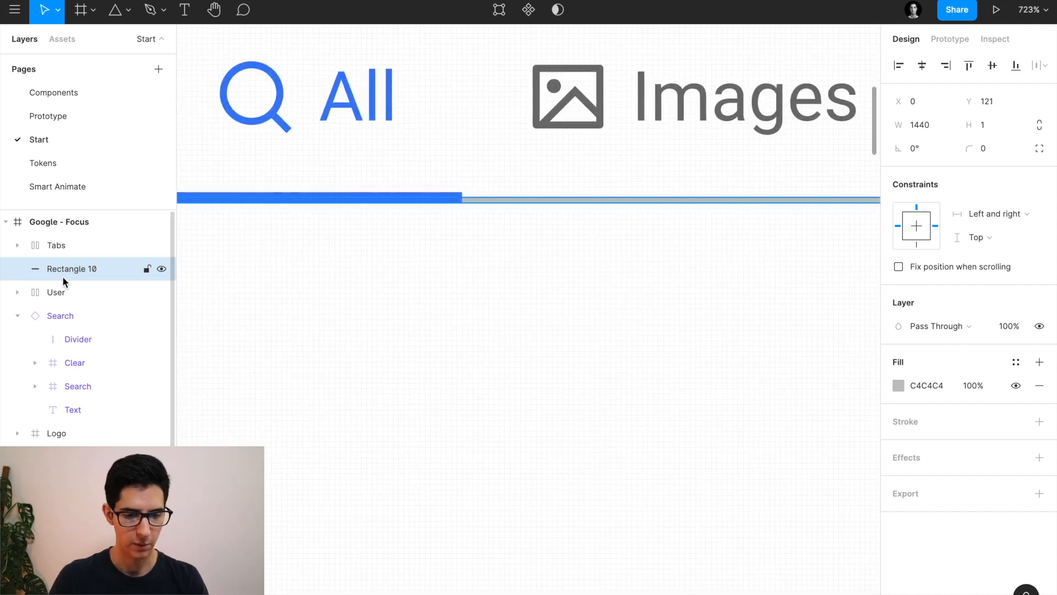
pyautogui.click(1014, 363)
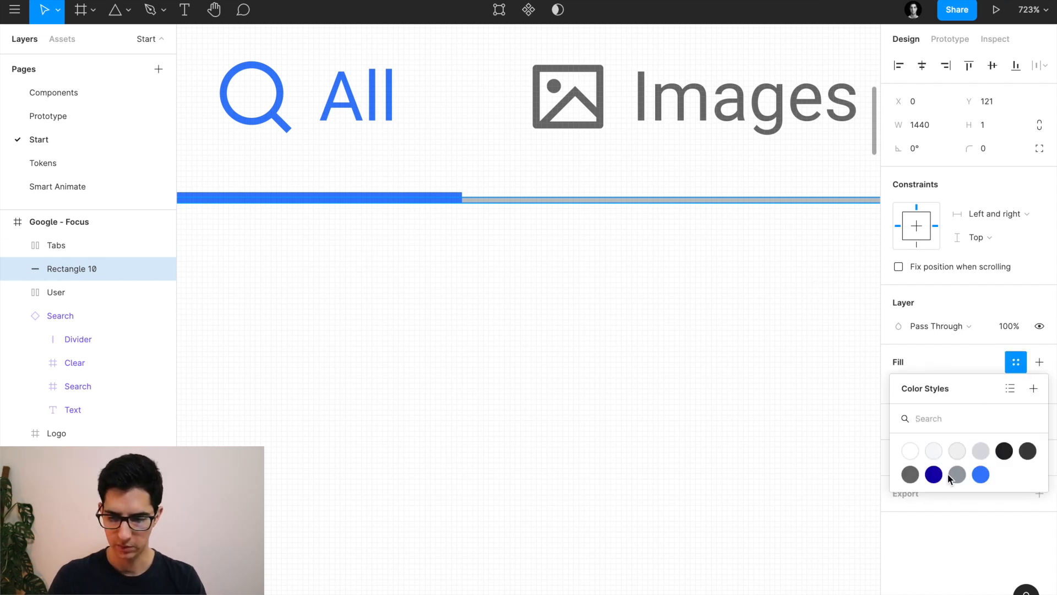
pyautogui.click(982, 454)
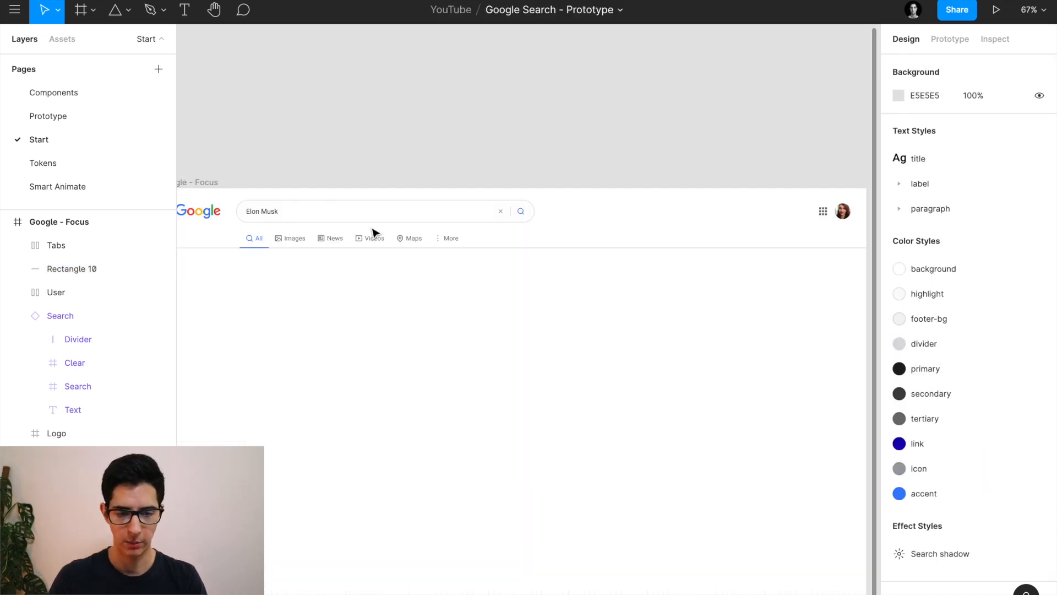
# Wrap the logo, search bar, user area, tabs and divider line in a new frame and name it Header.
pyautogui.hscroll(-1, 371, 229)
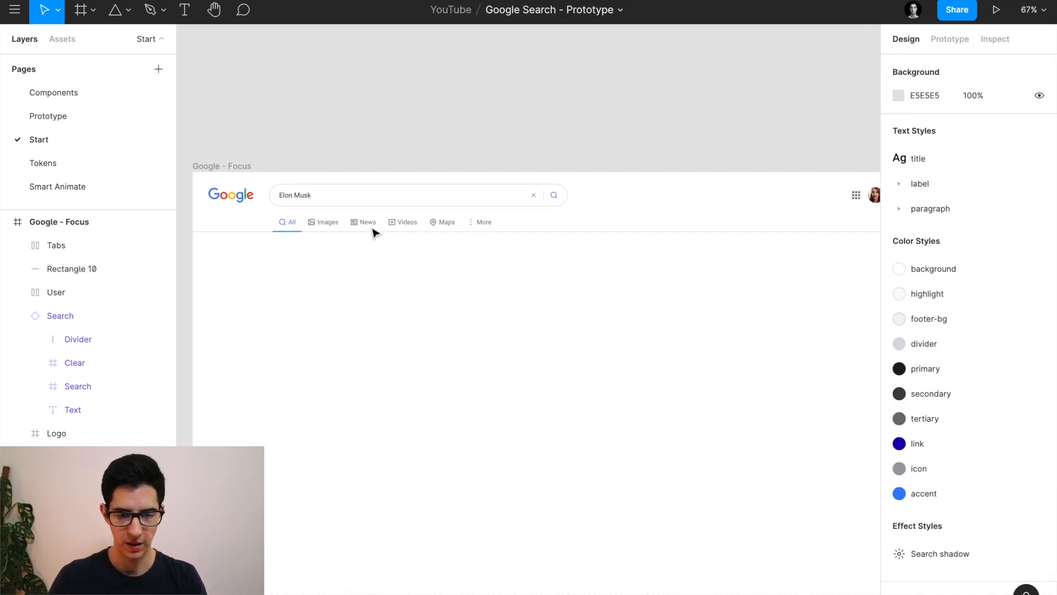
pyautogui.scroll(-2, 369, 230)
pyautogui.moveTo(216, 191); pyautogui.dragTo(848, 267)
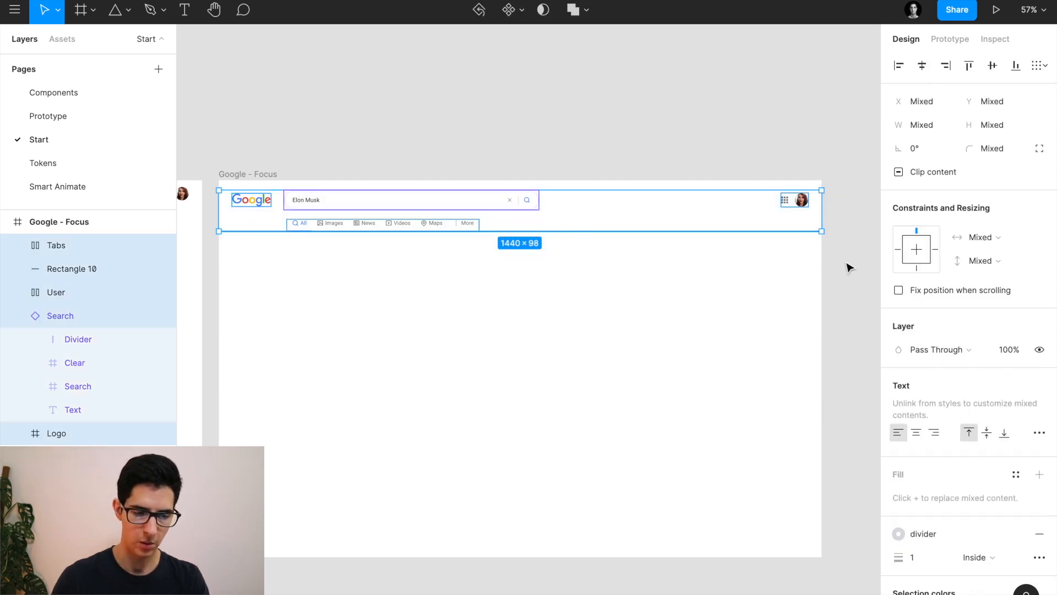
pyautogui.hotkey('ctrl', 'alt', 'g')
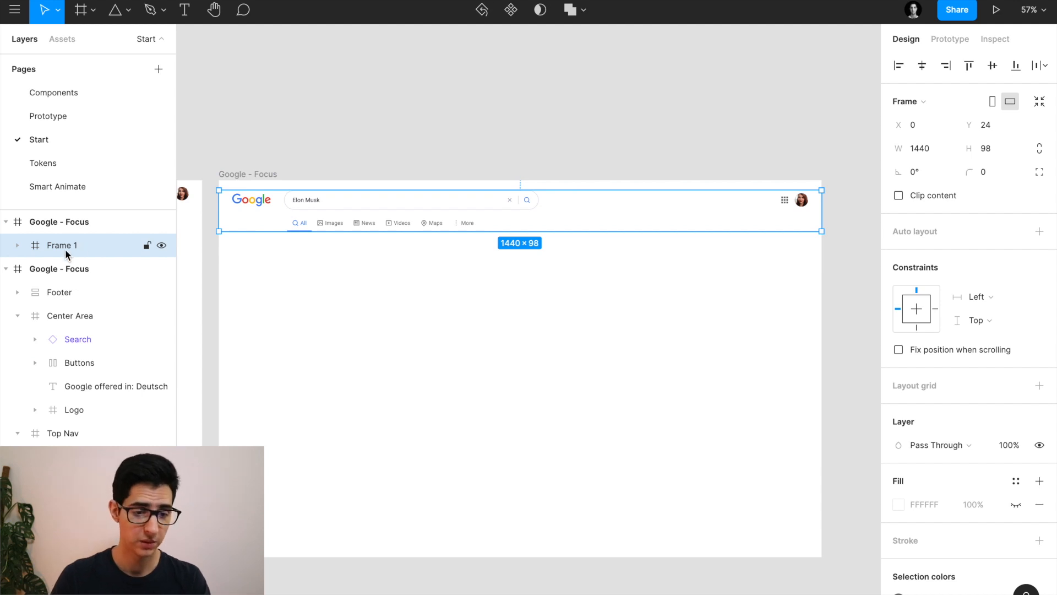
pyautogui.doubleClick(64, 251)
pyautogui.write('Header')
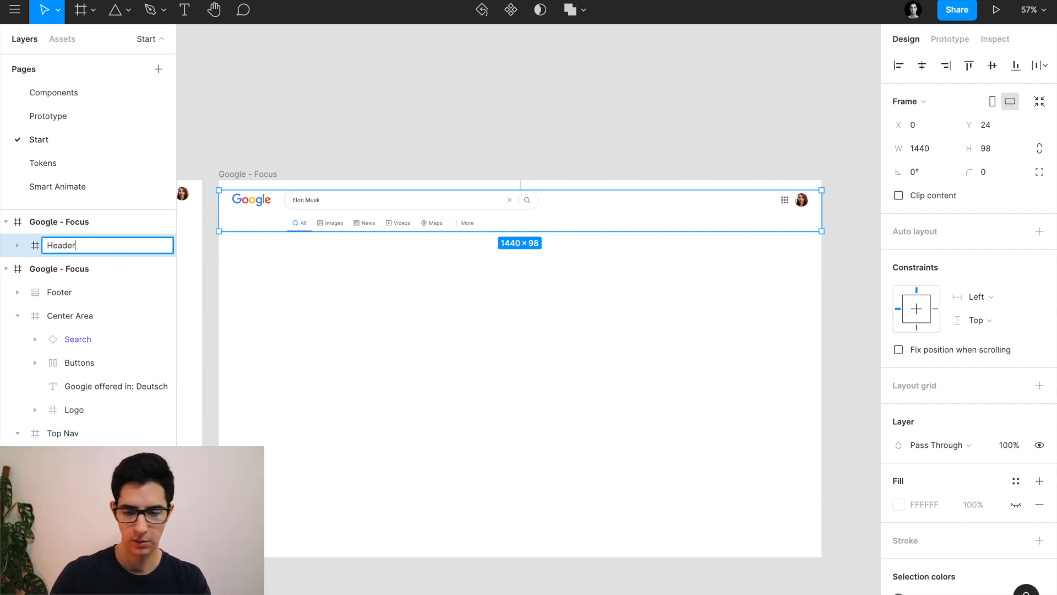
pyautogui.press('Return')
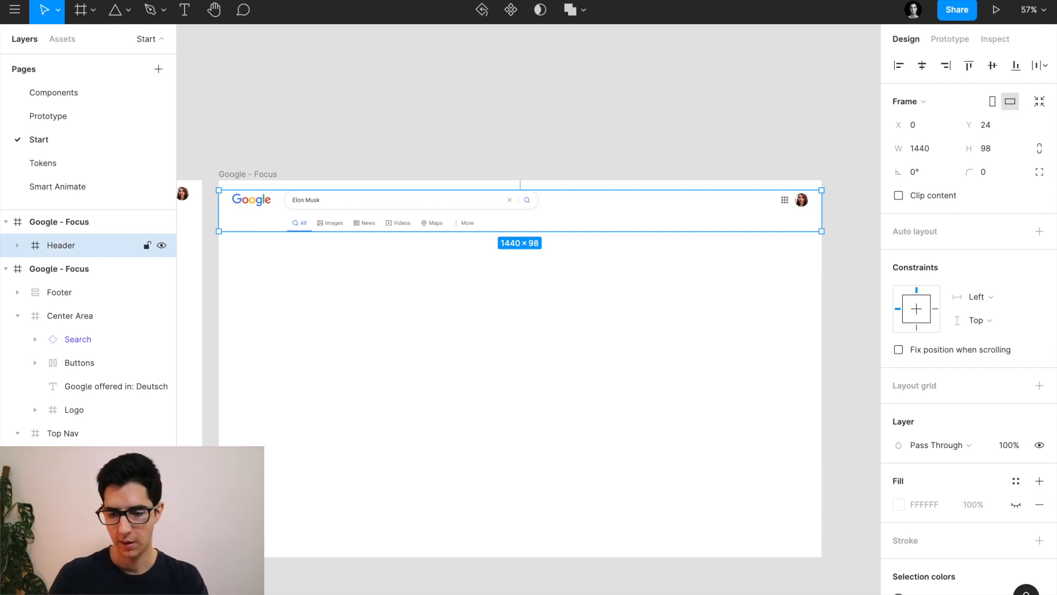
# Fill the Header frame with the background color style and extend it up to the page frame's upper edge, 122 high.
pyautogui.click(1013, 481)
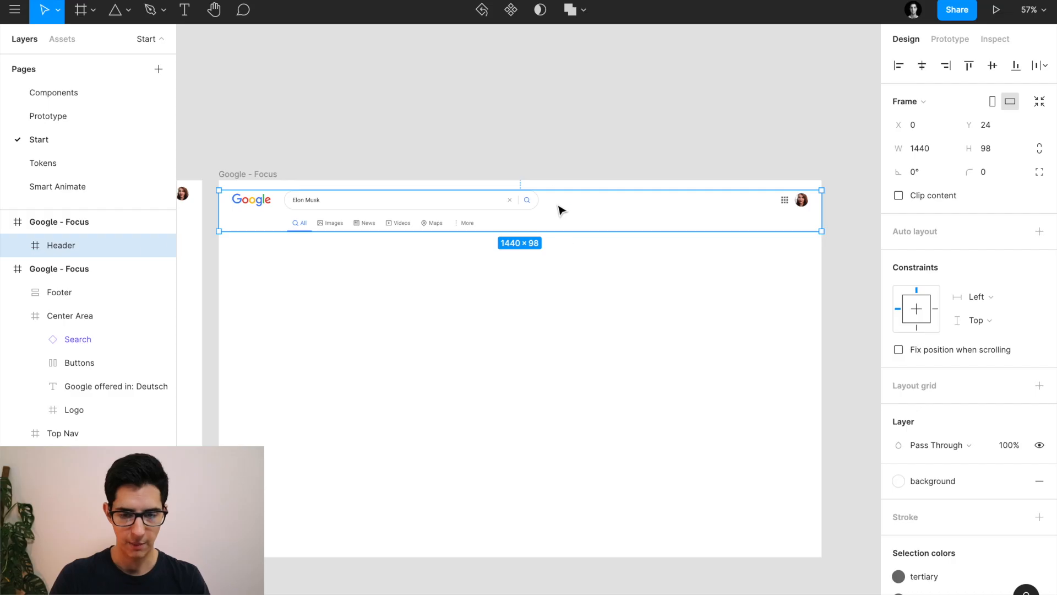
pyautogui.scroll(5, 553, 193)
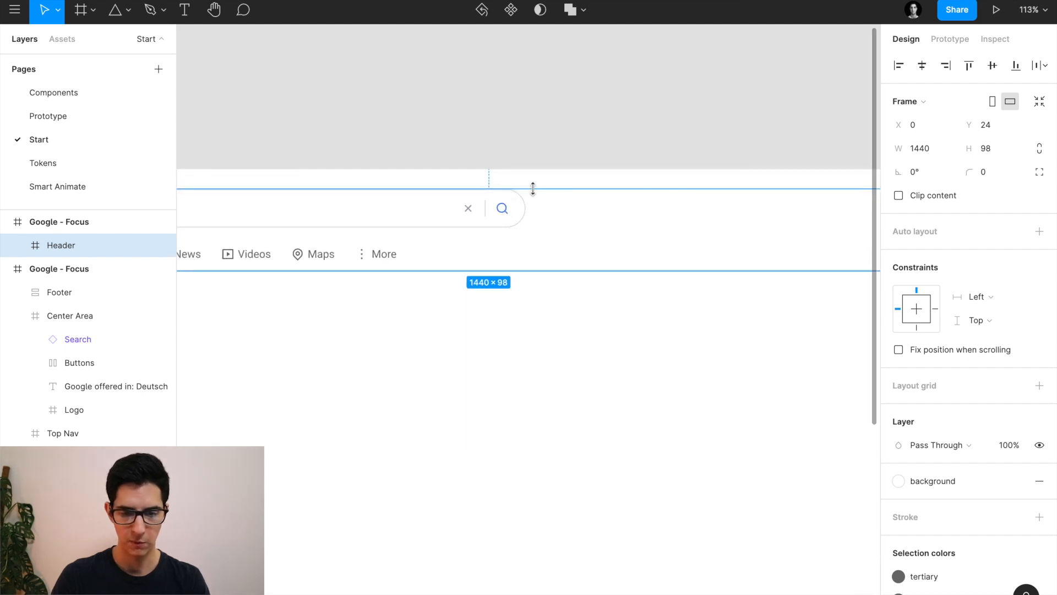
pyautogui.moveTo(533, 189); pyautogui.dragTo(528, 169)
pyautogui.scroll(10, 528, 169)
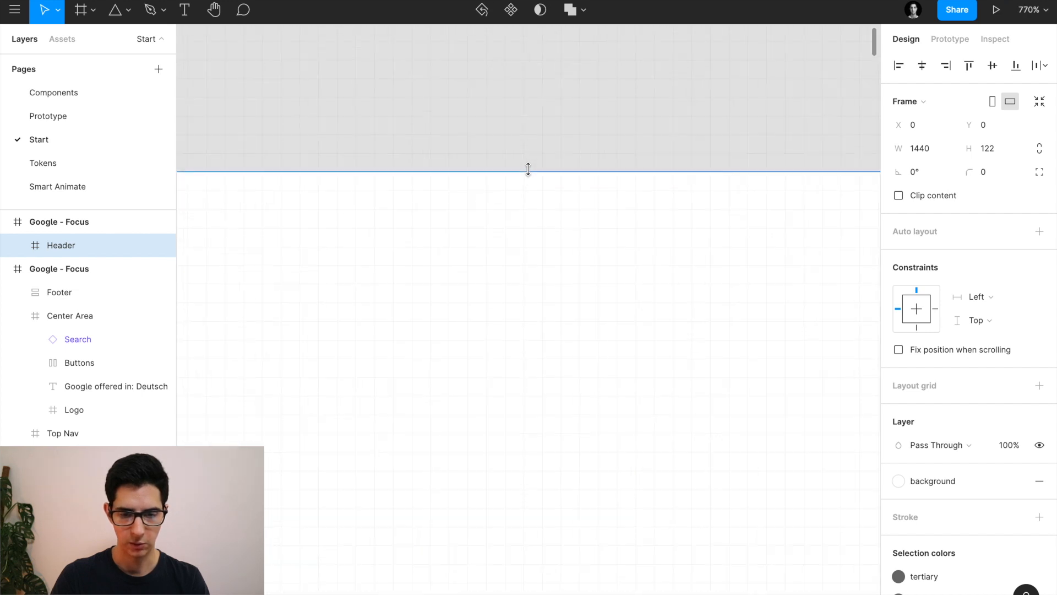
pyautogui.scroll(-15, 528, 169)
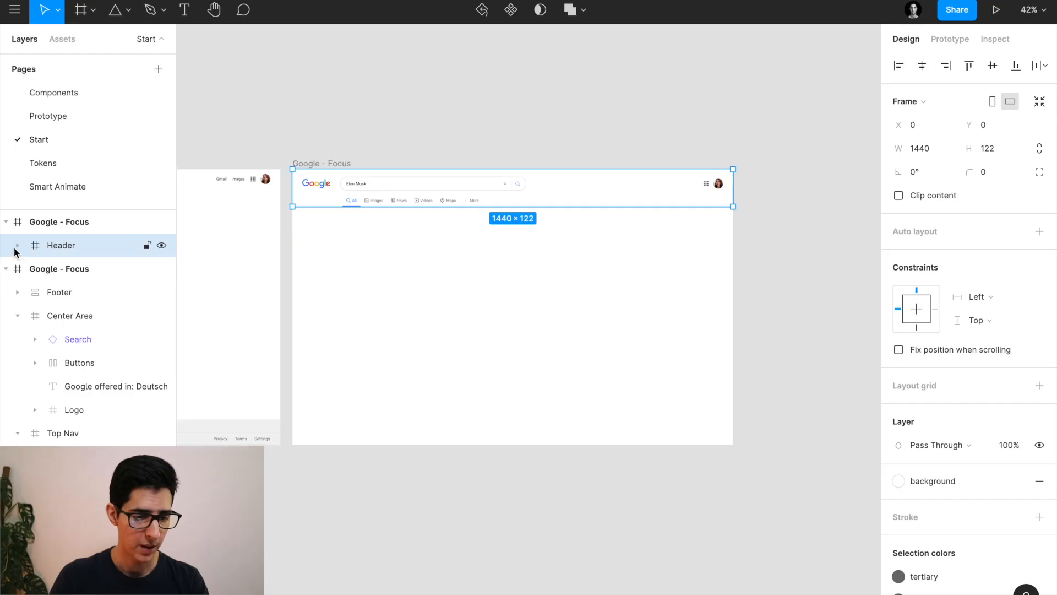
# Rename the Rectangle 10 layer inside Header as Divider and collapse the Search layer.
pyautogui.click(17, 246)
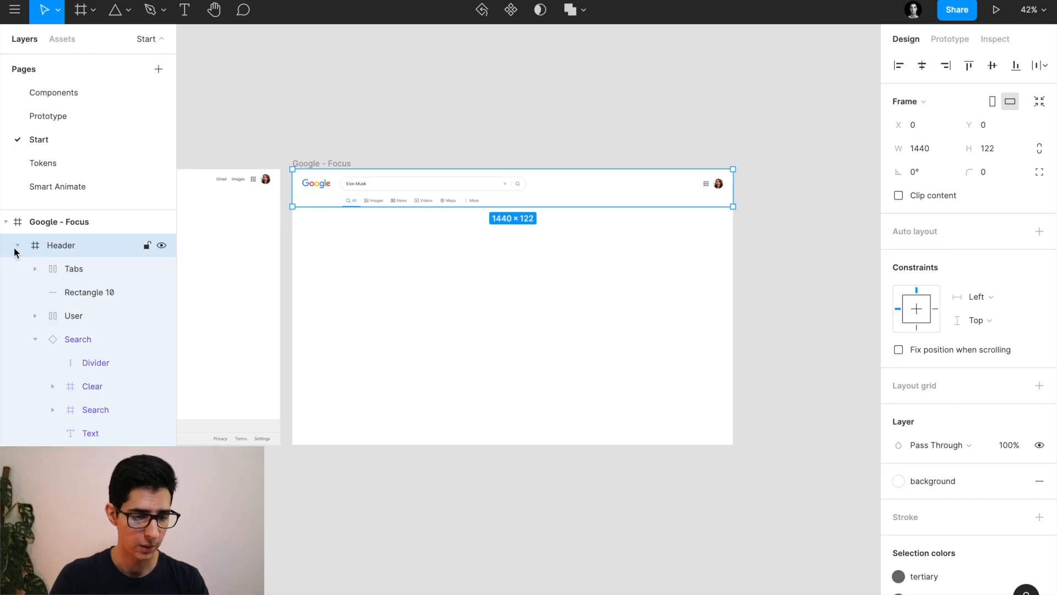
pyautogui.doubleClick(86, 292)
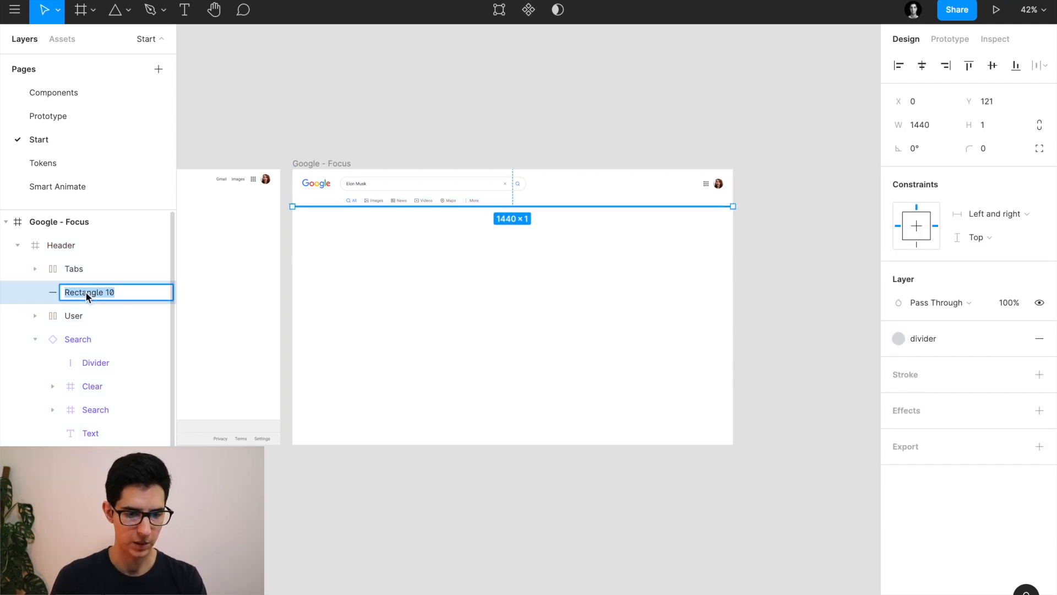
pyautogui.write('Divider')
pyautogui.press('Return')
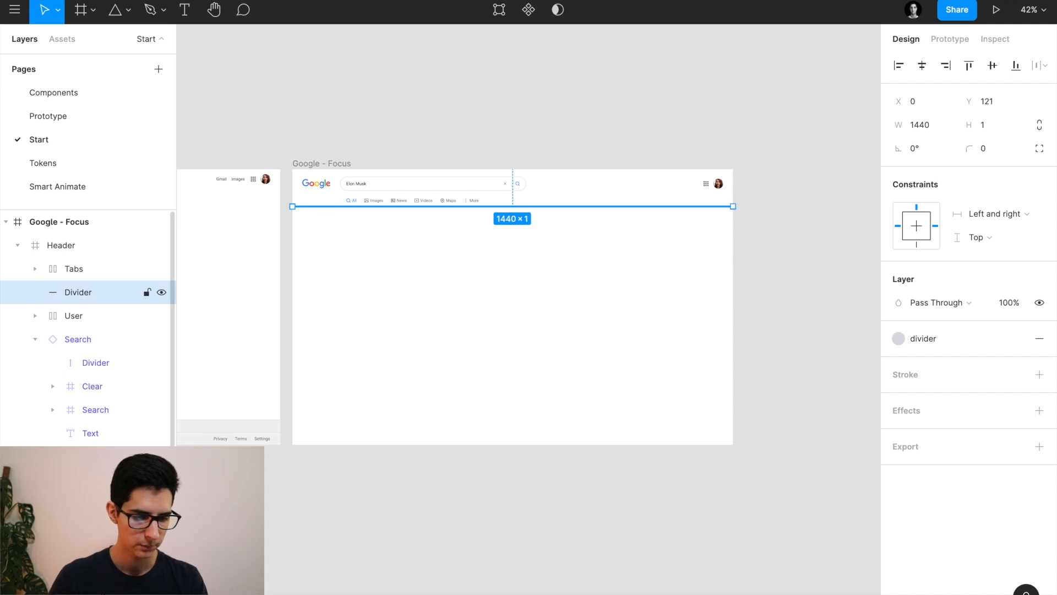
pyautogui.click(35, 339)
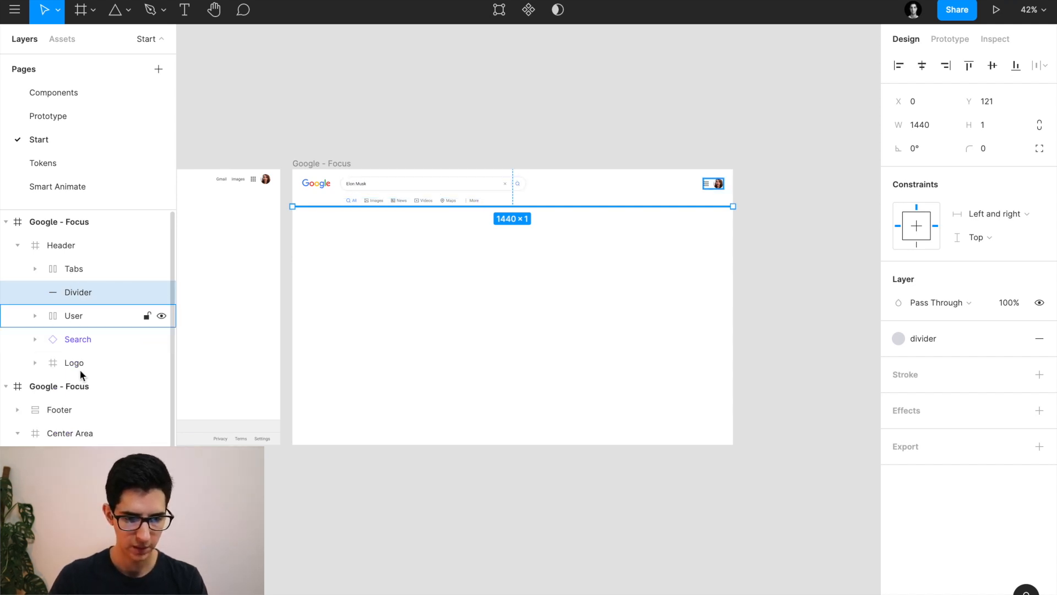
pyautogui.click(400, 258)
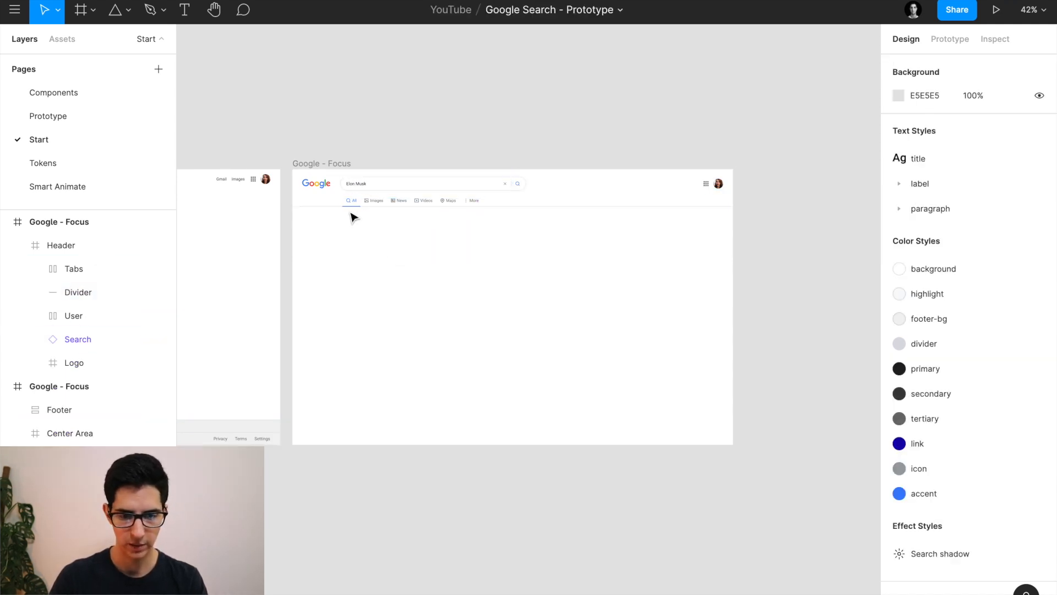
# Rename the results page frame as Google - Search Results.
pyautogui.click(347, 184)
pyautogui.scroll(3, 347, 185)
pyautogui.scroll(-1, 345, 183)
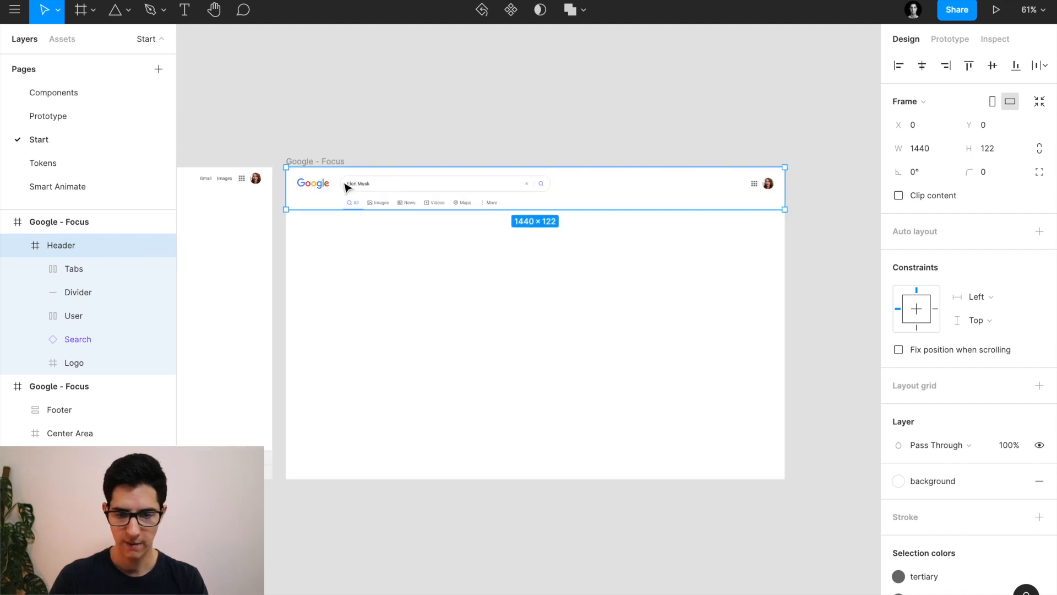
pyautogui.hscroll(1, 346, 185)
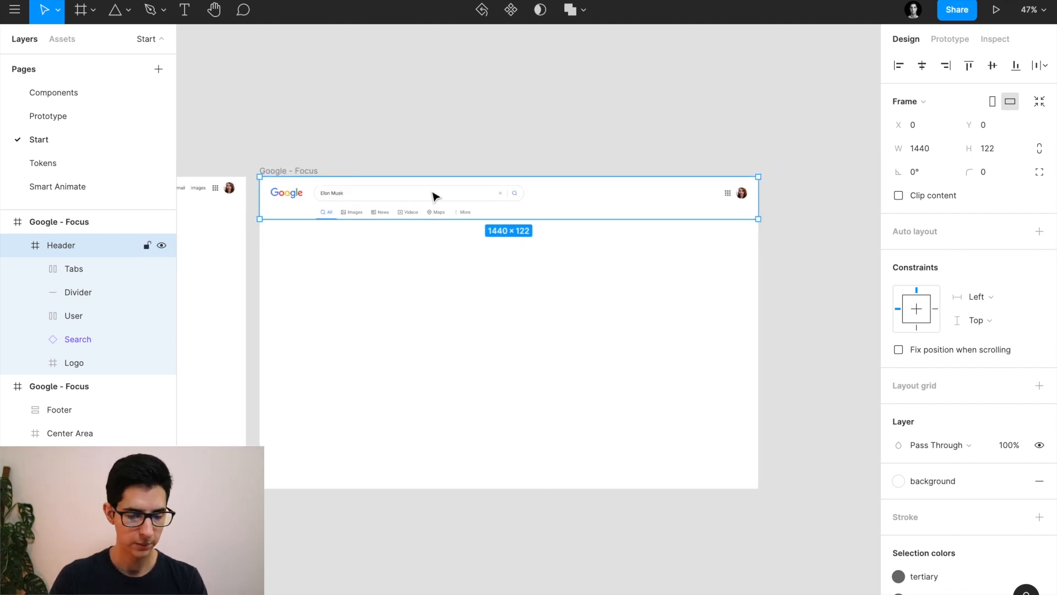
pyautogui.click(364, 142)
pyautogui.click(288, 169)
pyautogui.hotkey('ctrl', 'r')
pyautogui.press('Right')
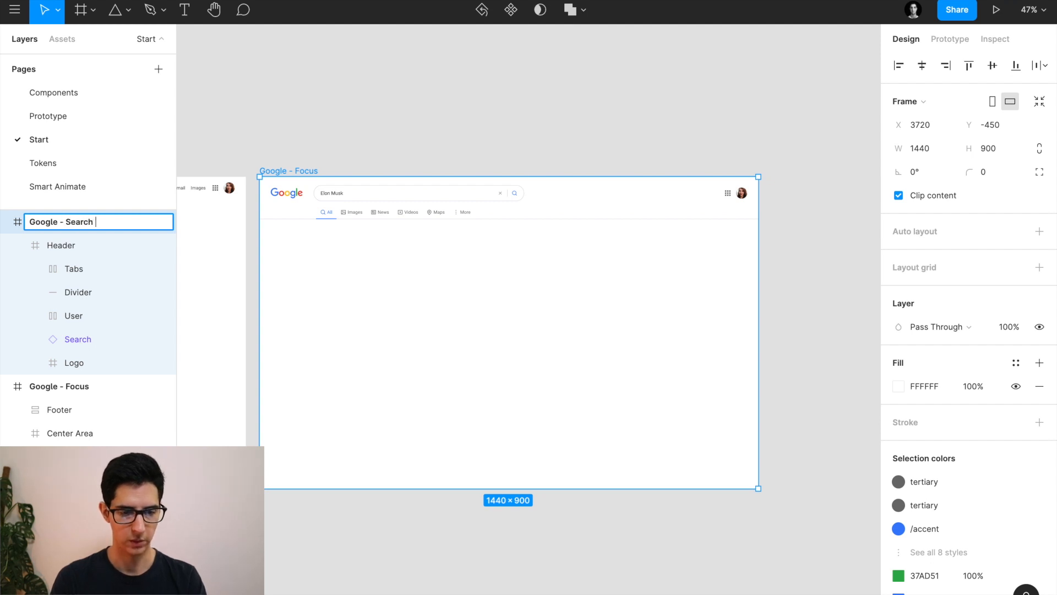
pyautogui.press('Return')
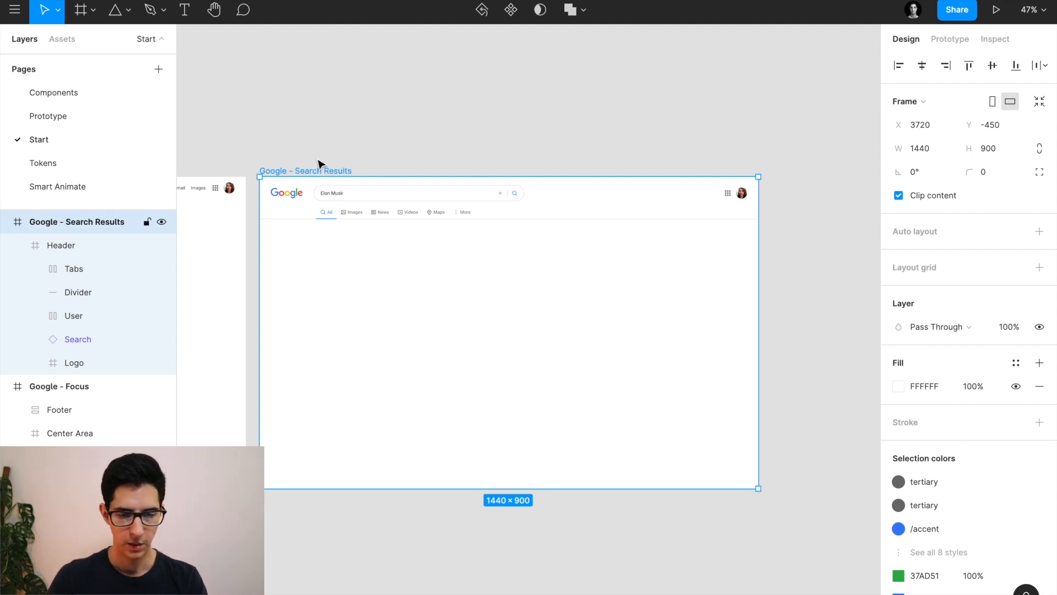
pyautogui.click(552, 96)
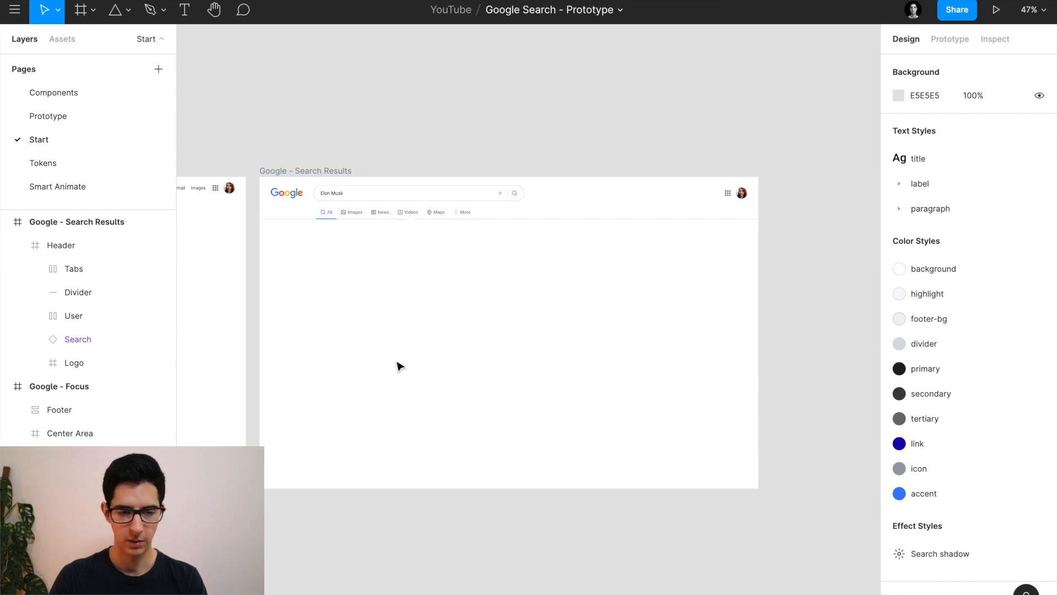
# Copy the "About 102,000,000 results" text below the tabs of the Results - Full view frame on the Prototype page.
pyautogui.click(71, 124)
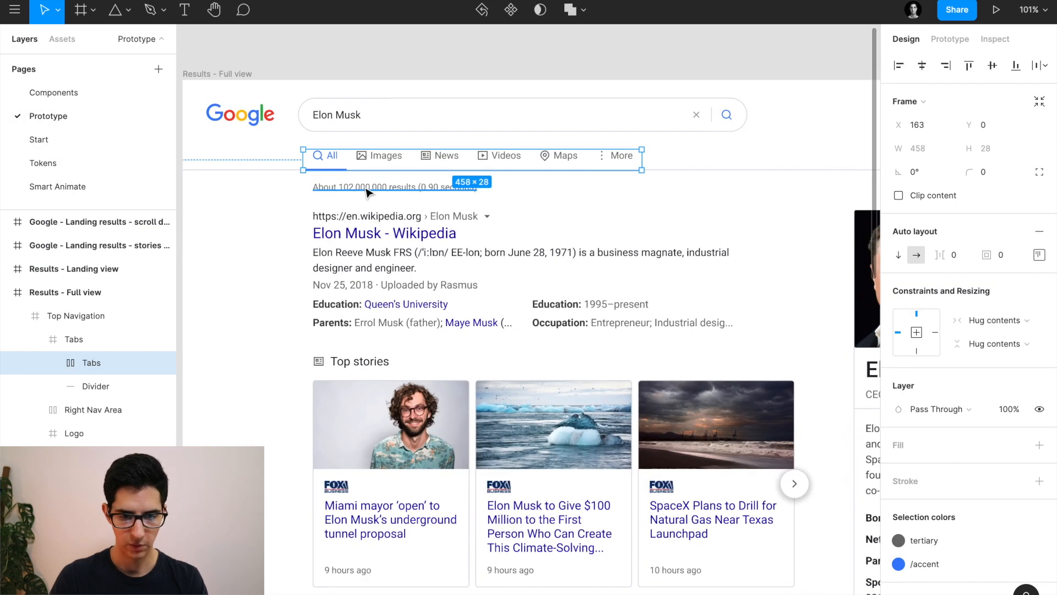
pyautogui.click(366, 190)
pyautogui.scroll(-3, 366, 191)
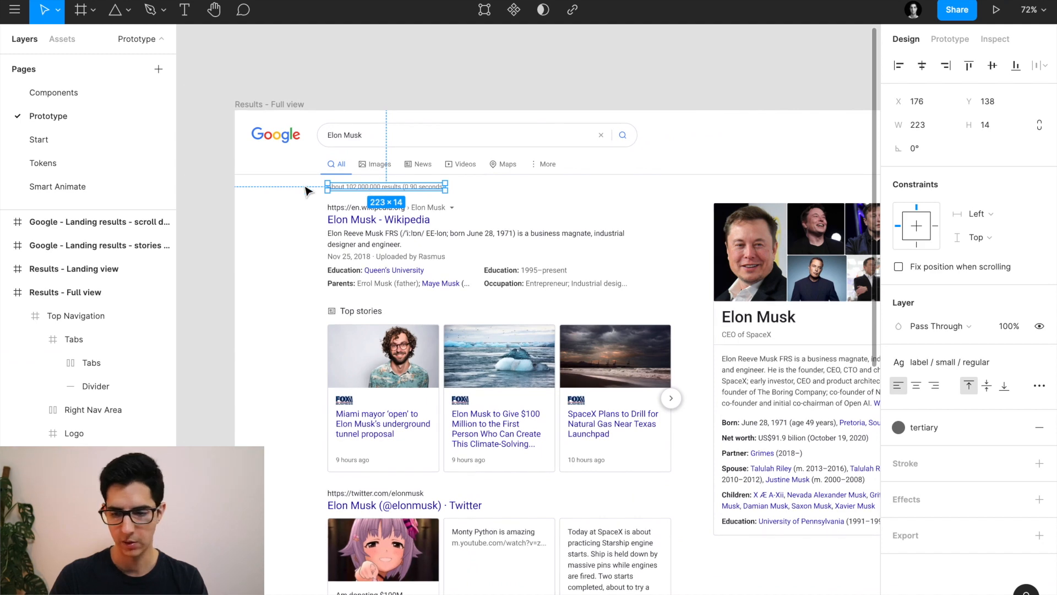
pyautogui.scroll(2, 306, 191)
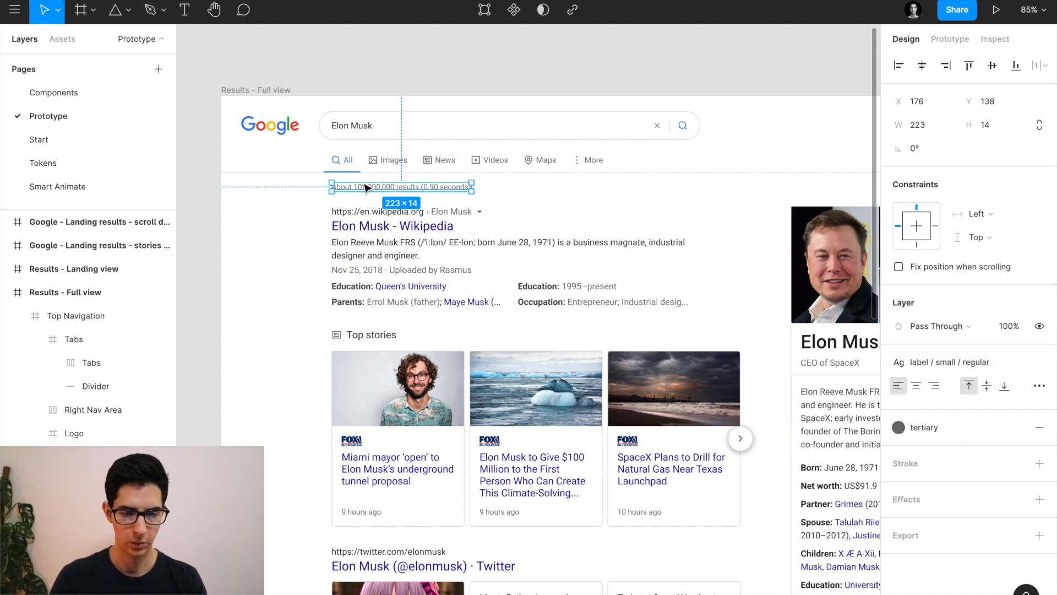
pyautogui.scroll(5, 365, 188)
pyautogui.scroll(-6, 365, 188)
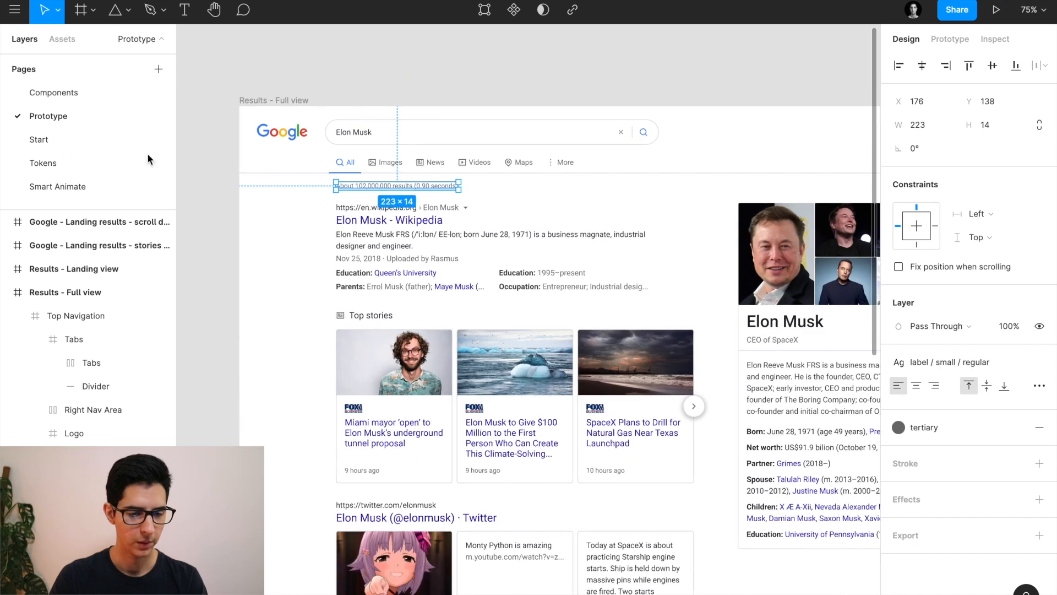
# Paste the results count text into the Google - Search Results frame on the Start page and check its distance to Header.
pyautogui.click(44, 137)
pyautogui.click(284, 173)
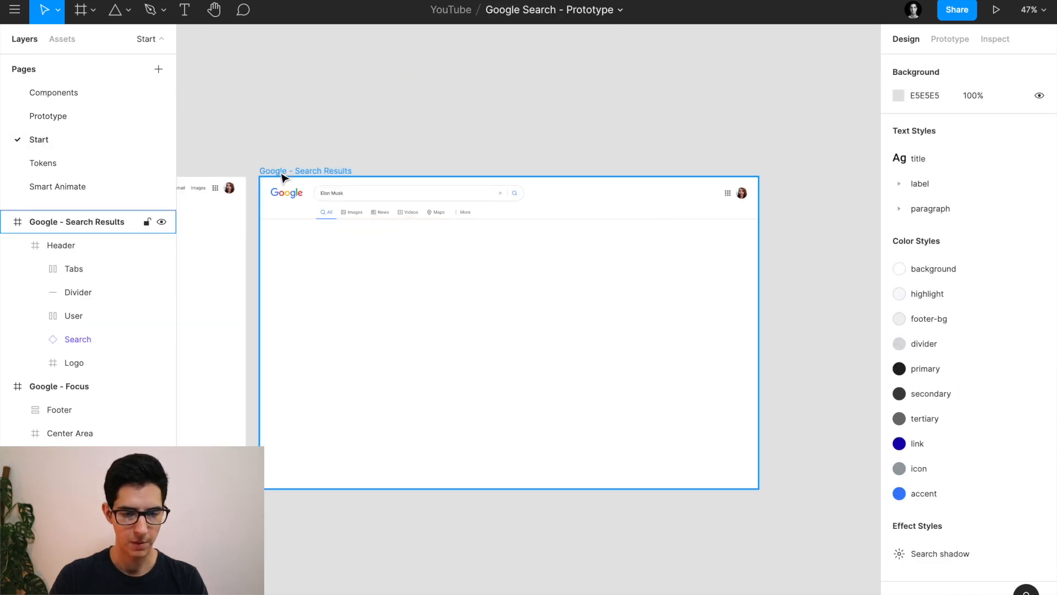
pyautogui.hotkey('ctrl', 'v')
pyautogui.scroll(2, 356, 208)
pyautogui.press('alt')
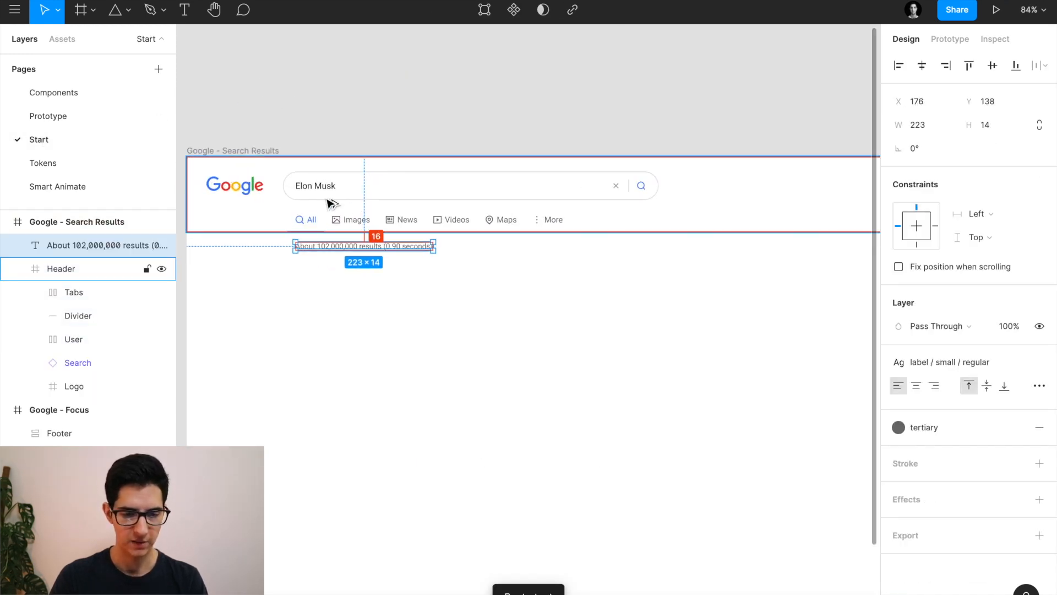
pyautogui.scroll(3, 329, 207)
pyautogui.scroll(-3, 328, 208)
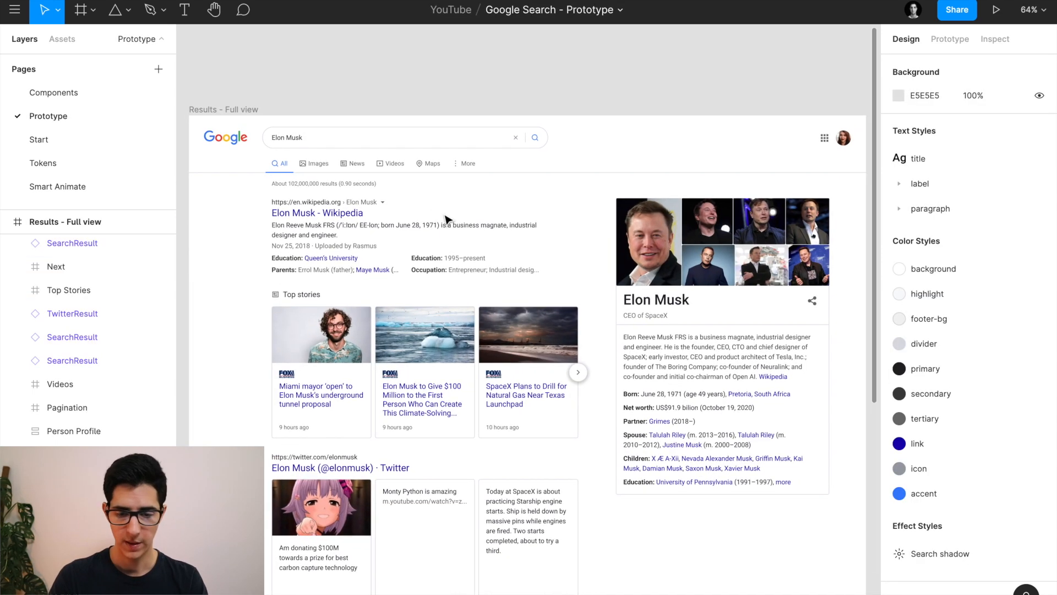
# Copy the Person Profile card from the Results - Full view frame on the Prototype page.
pyautogui.scroll(-2, 447, 219)
pyautogui.hscroll(2, 447, 219)
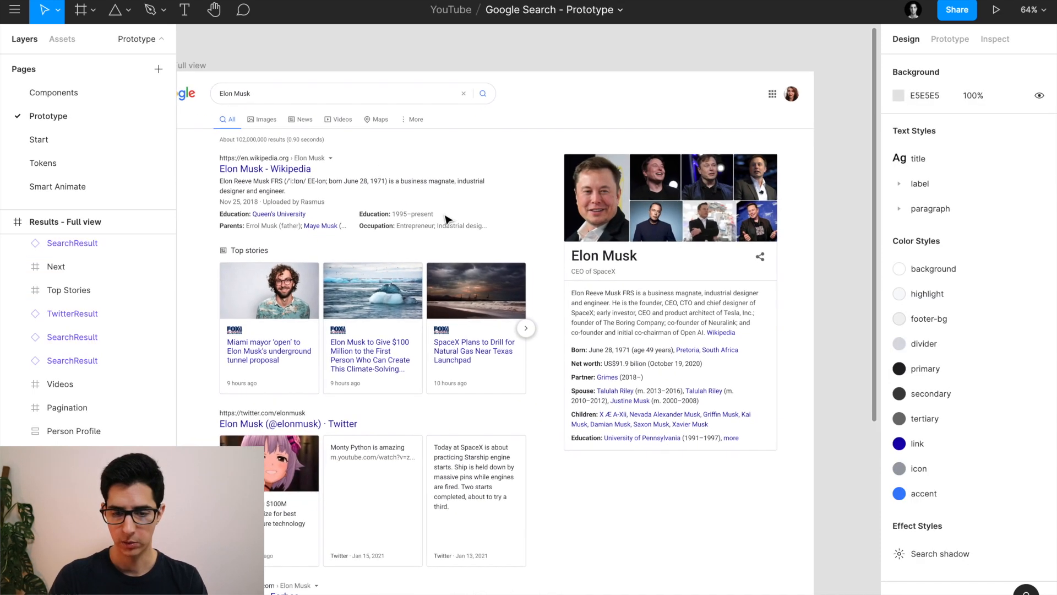
pyautogui.click(692, 245)
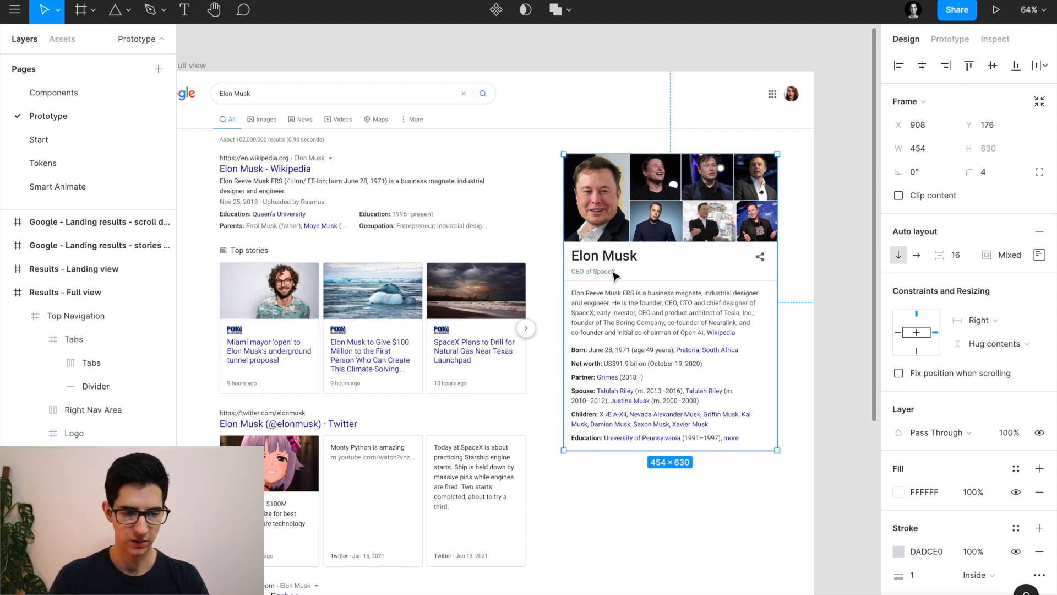
# Paste the Person Profile card into the Google - Search Results frame on the Start page and clear the selection.
pyautogui.click(52, 143)
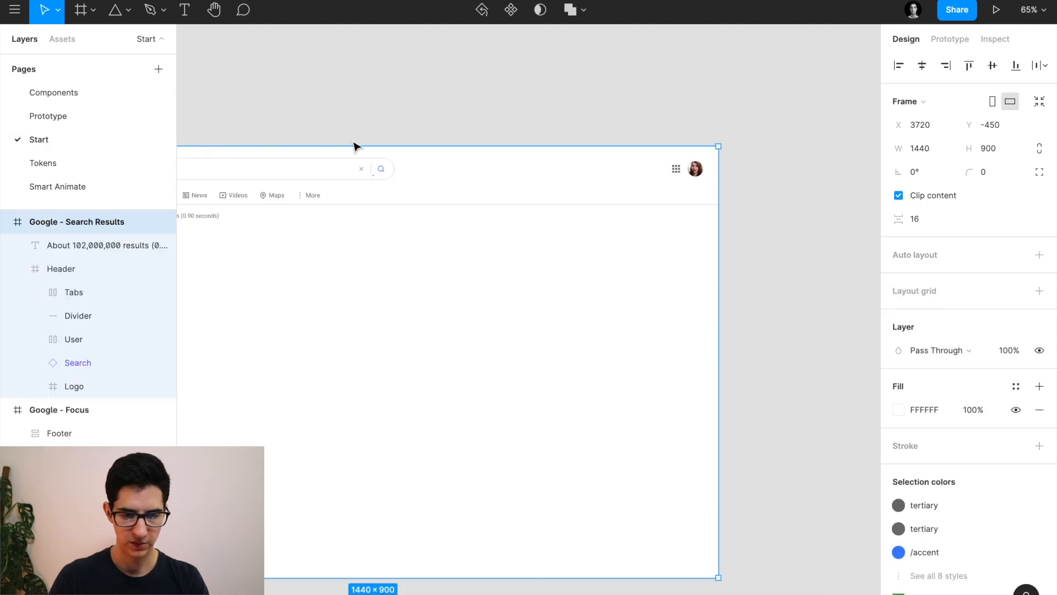
pyautogui.hscroll(-2, 354, 143)
pyautogui.scroll(-2, 354, 143)
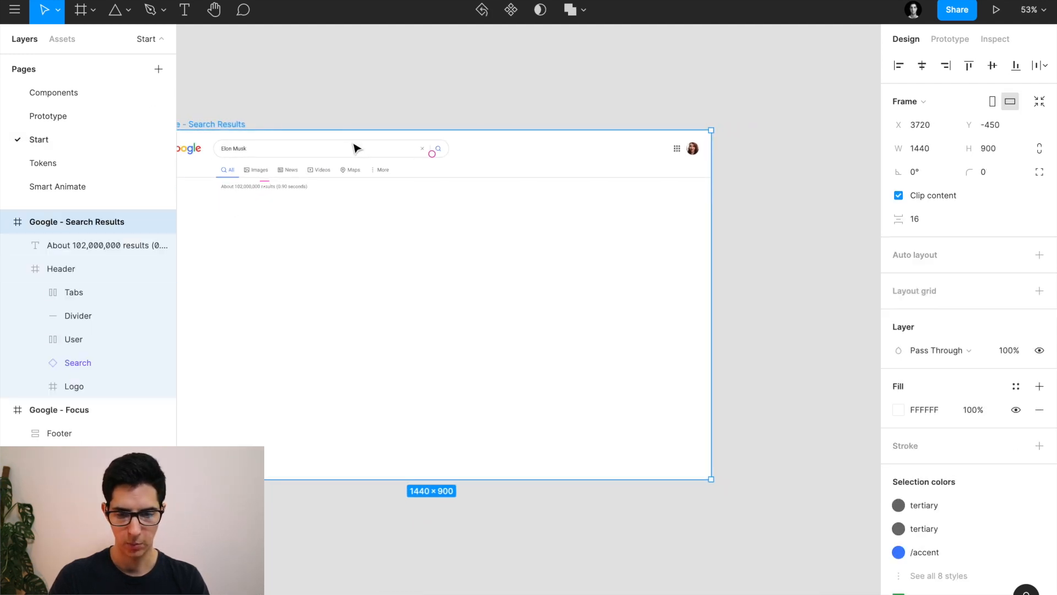
pyautogui.hotkey('ctrl', 'v')
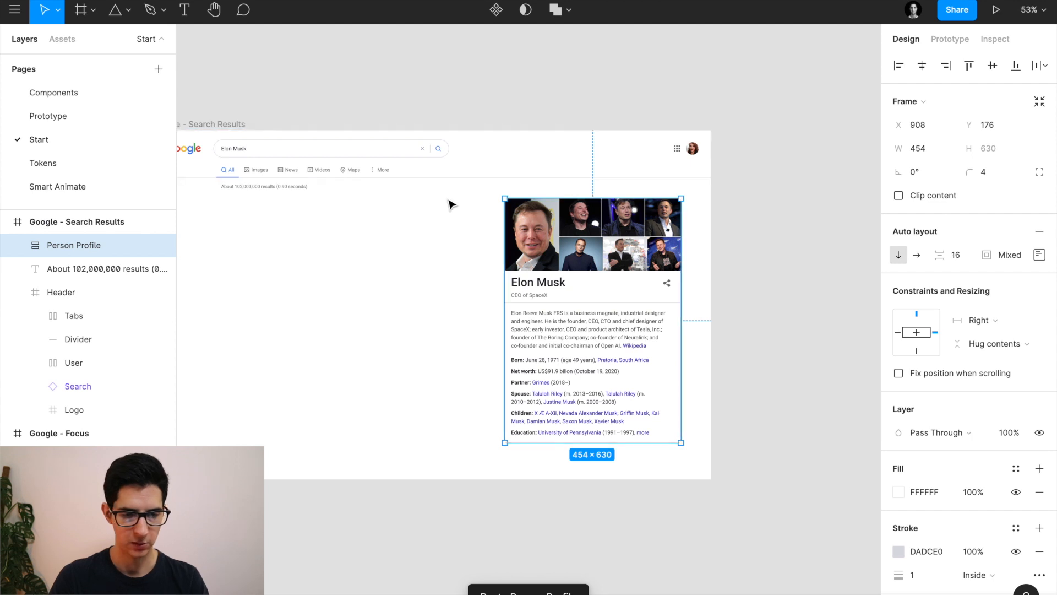
pyautogui.hscroll(-2, 451, 205)
pyautogui.click(338, 116)
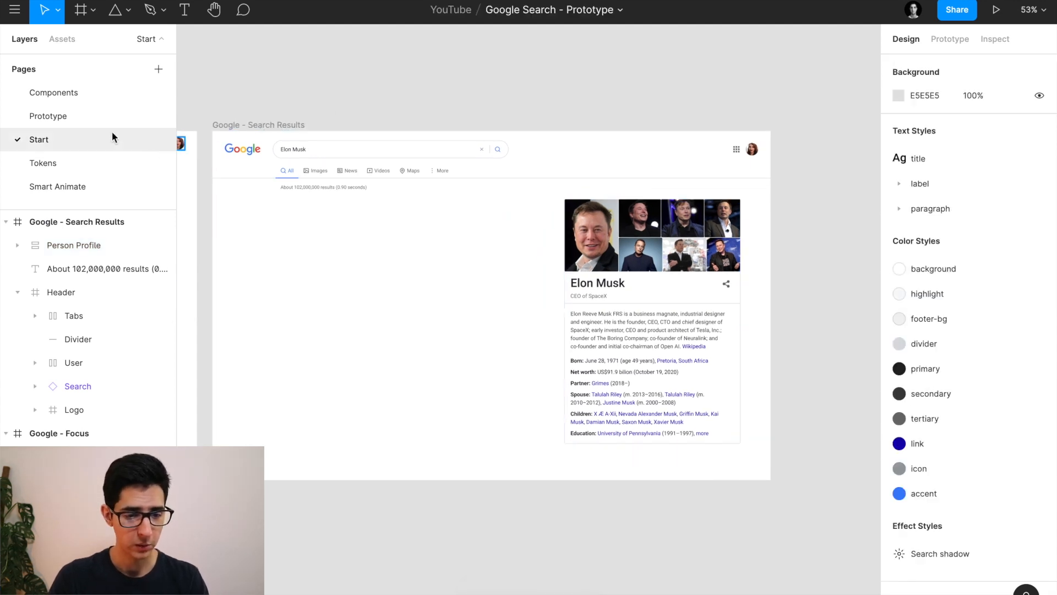
# Copy the Wikipedia SearchResult instance above Top stories in the Results - Full view frame on the Prototype page.
pyautogui.click(91, 119)
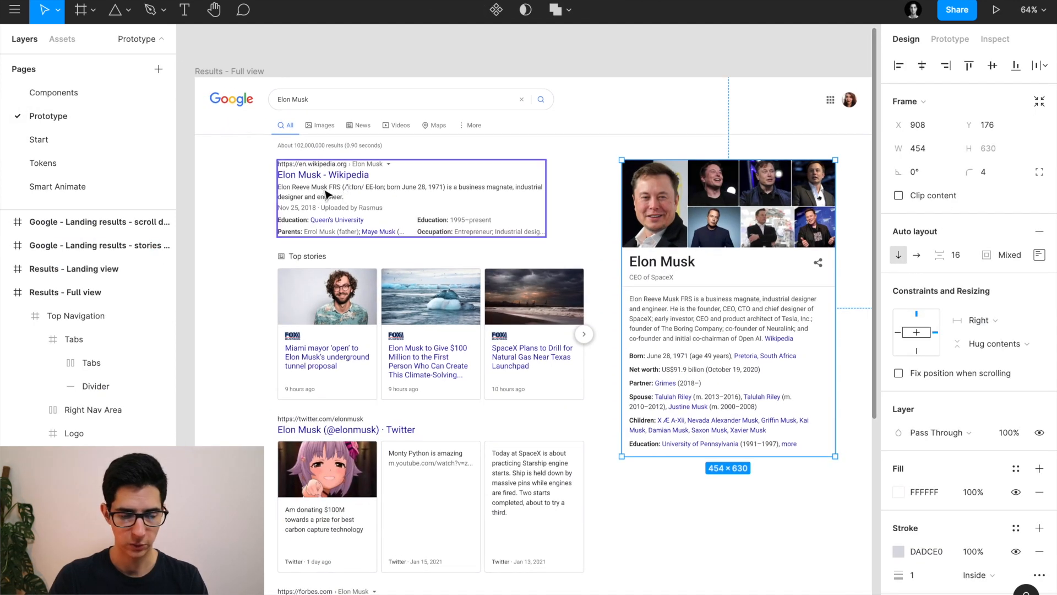
pyautogui.click(326, 188)
pyautogui.scroll(3, 327, 189)
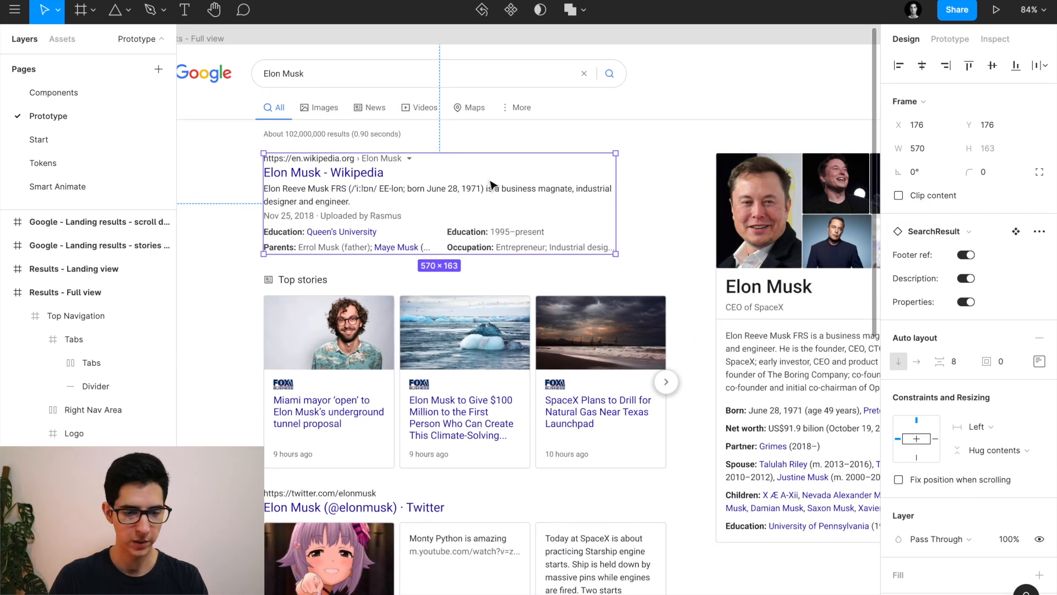
pyautogui.scroll(-3, 491, 185)
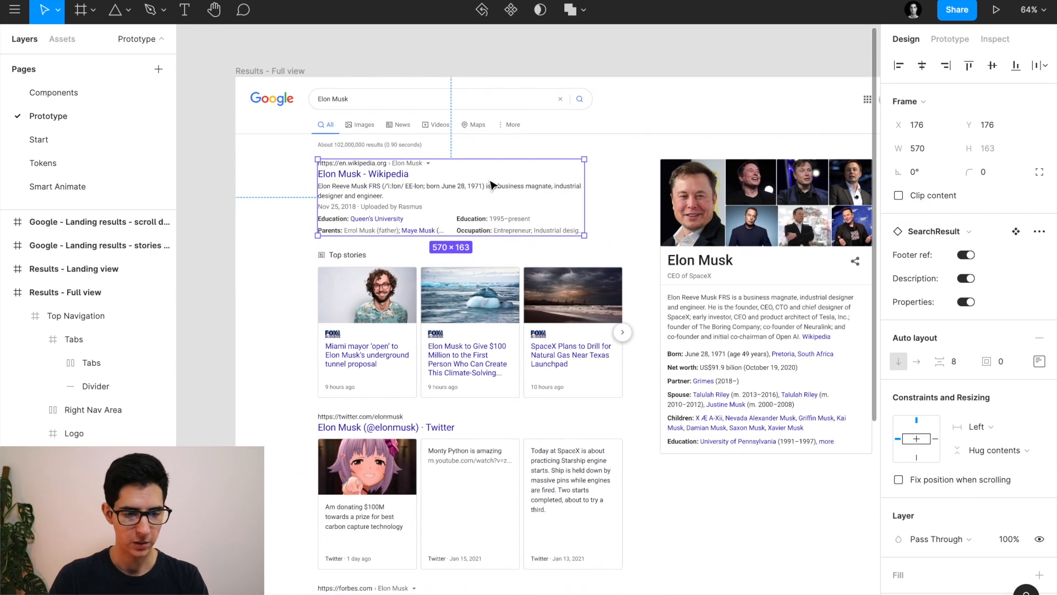
# Paste the Wikipedia SearchResult into the Google - Search Results frame on the Start page.
pyautogui.click(88, 134)
pyautogui.click(273, 126)
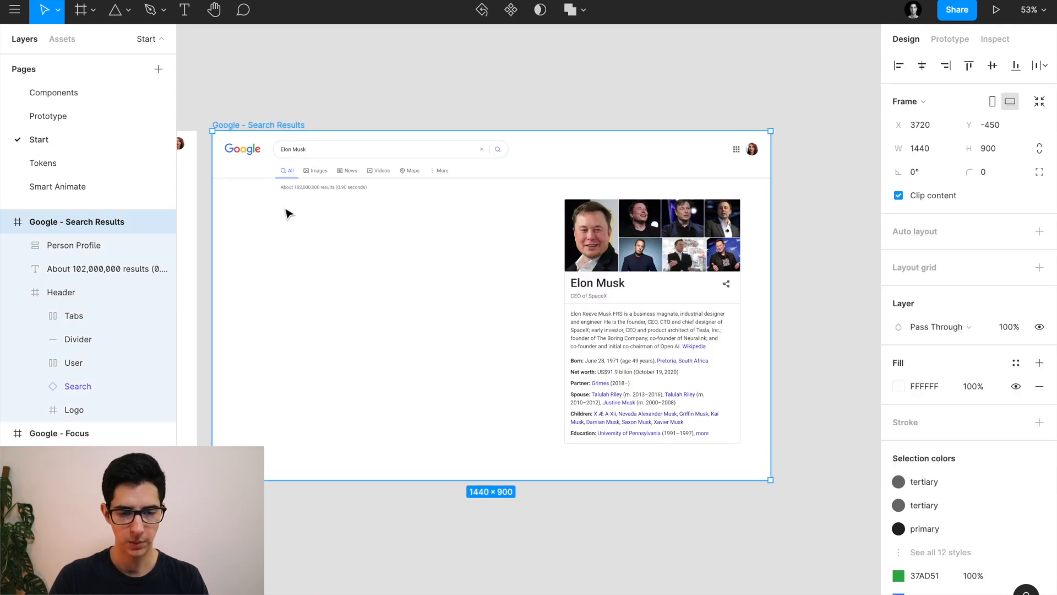
pyautogui.scroll(6, 286, 208)
pyautogui.hotkey('ctrl', 'v')
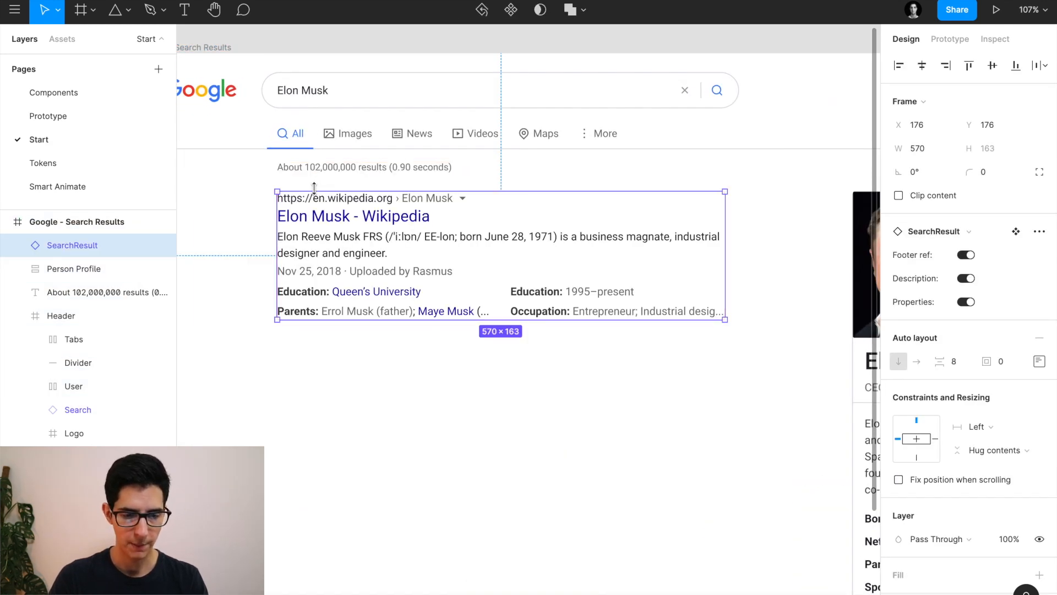
# Check the pasted Wikipedia result's alignment and its distances to the edges of the Google - Search Results frame.
pyautogui.hscroll(-1, 312, 189)
pyautogui.press('alt')
pyautogui.hscroll(1, 432, 173)
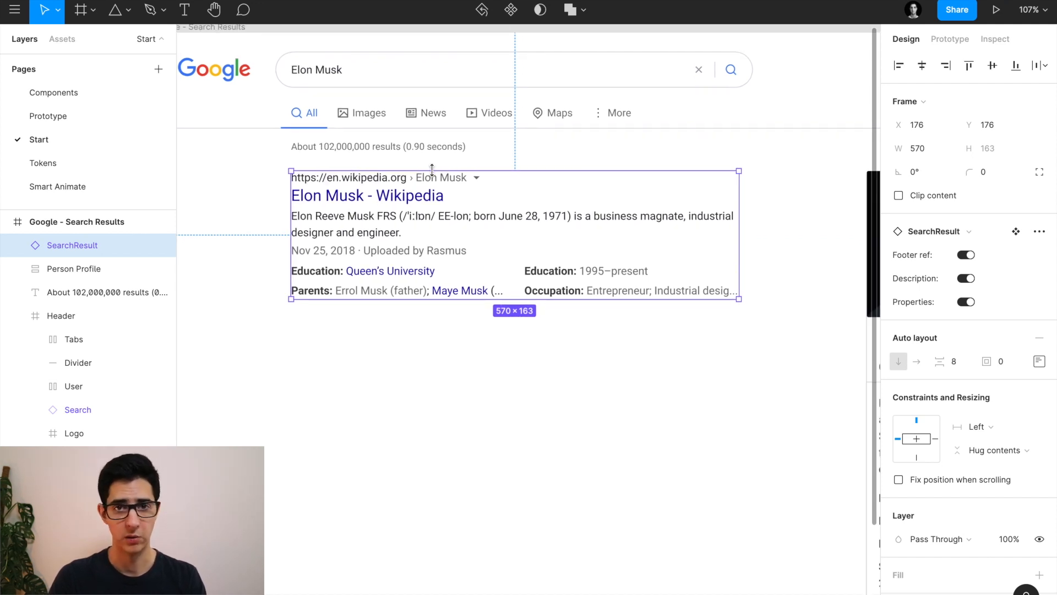
pyautogui.press('alt')
pyautogui.scroll(-1, 242, 229)
pyautogui.scroll(5, 240, 230)
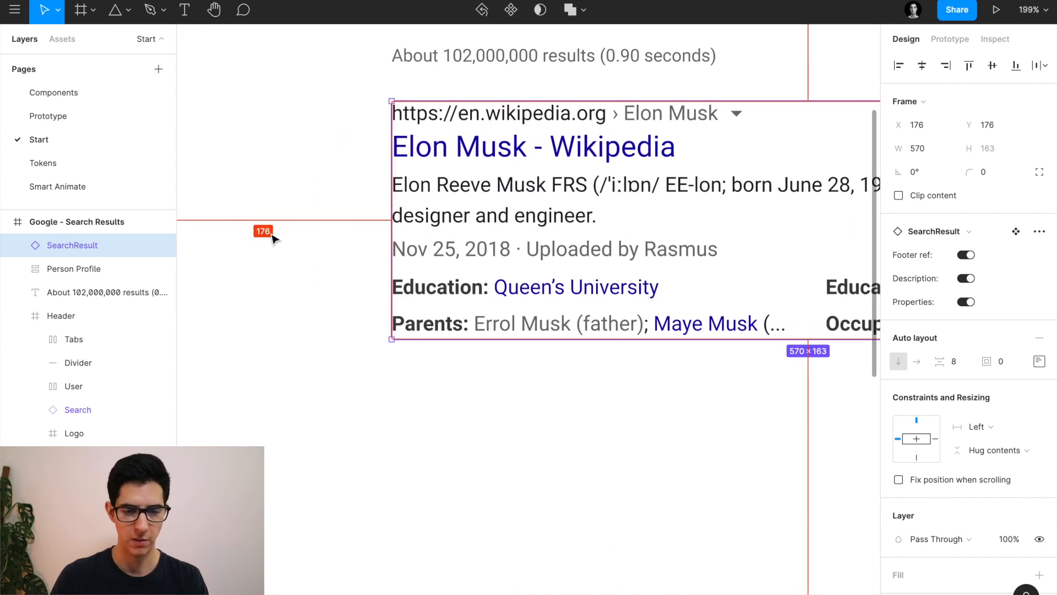
pyautogui.scroll(-4, 253, 236)
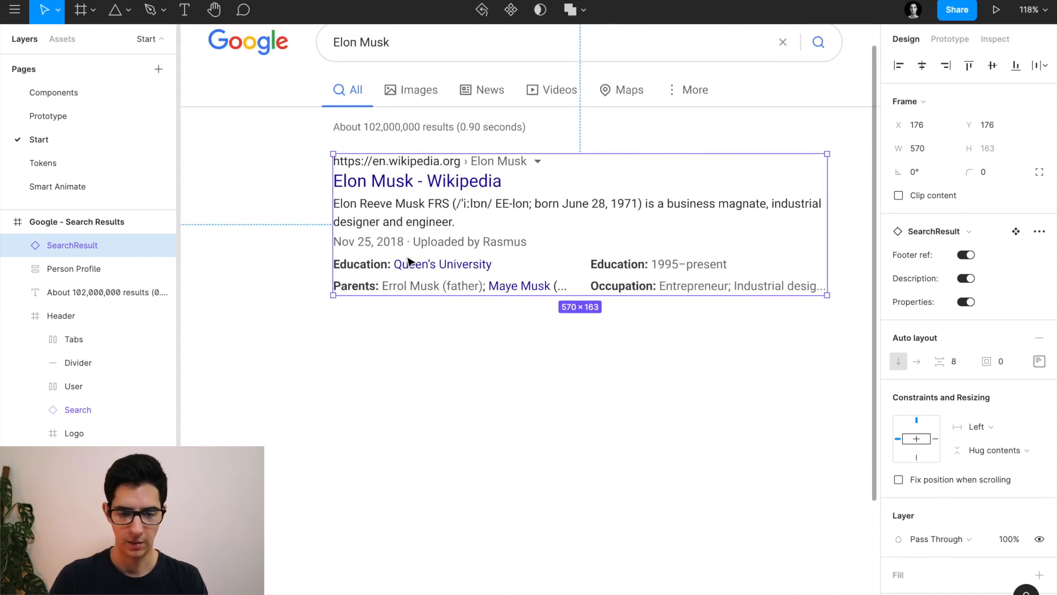
# Replace the second "Education" label in the pasted Wikipedia result with "Years active", checking the wording on the live Google results page.
pyautogui.hscroll(2, 416, 262)
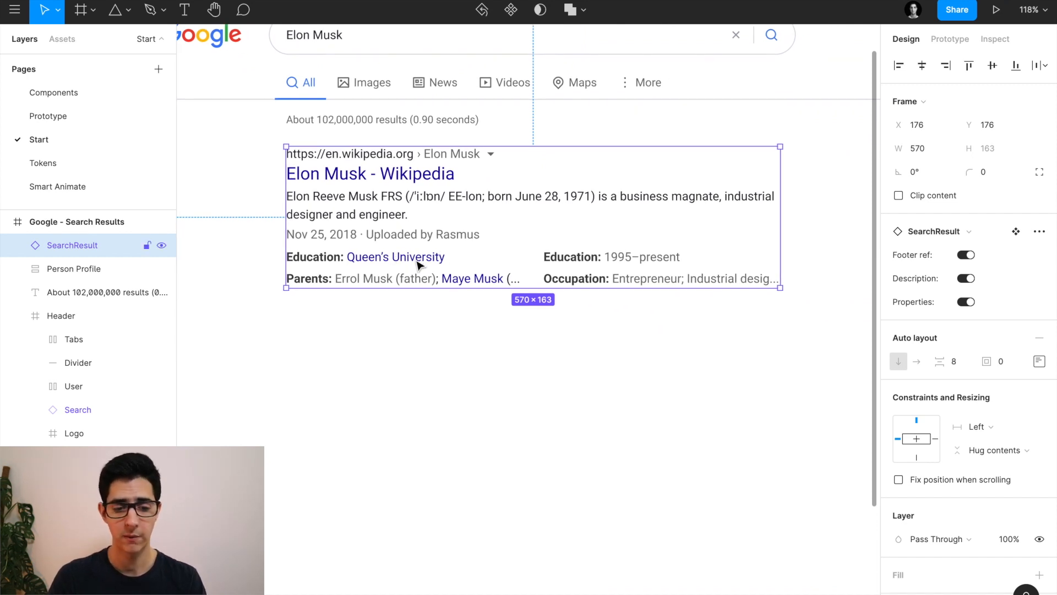
pyautogui.doubleClick(416, 266)
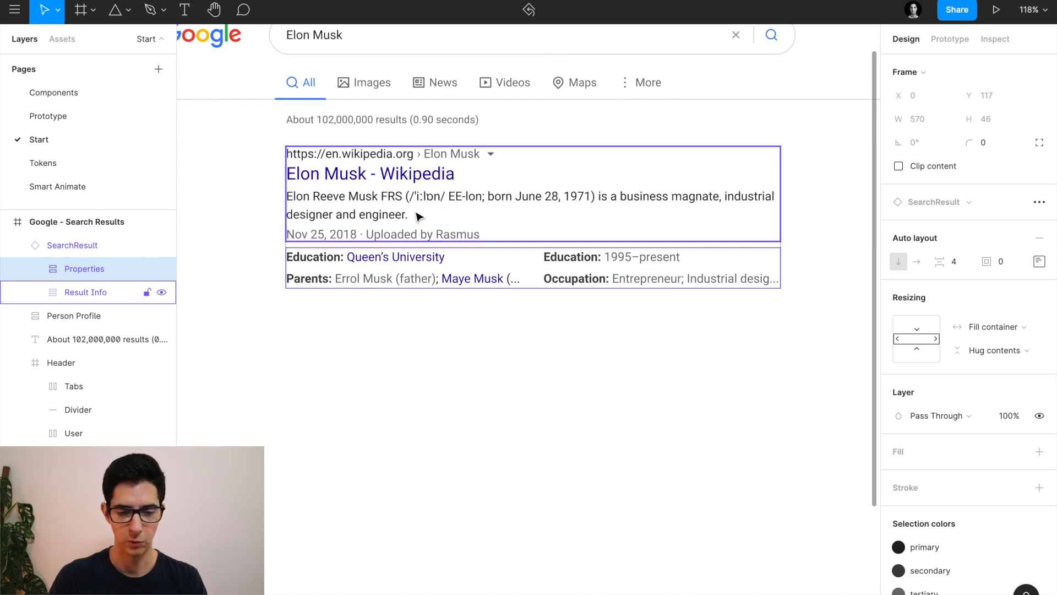
pyautogui.hscroll(2, 468, 207)
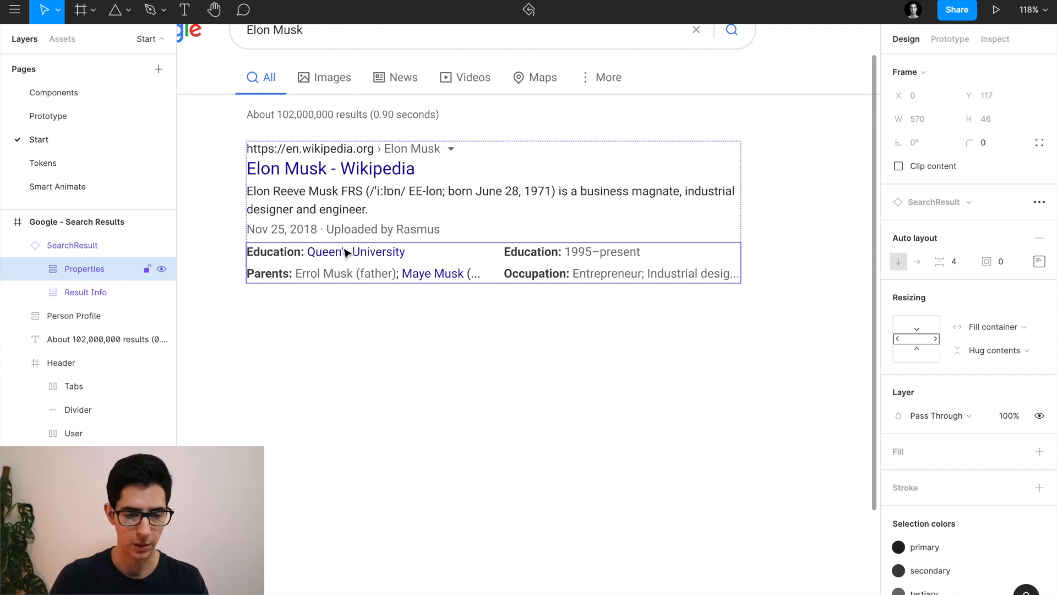
pyautogui.doubleClick(544, 255)
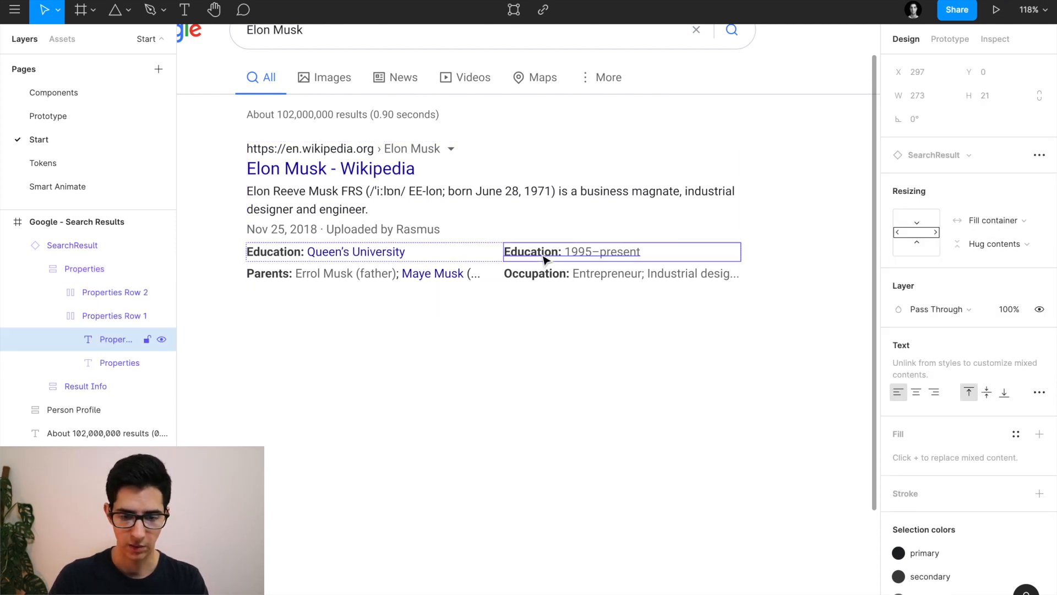
pyautogui.doubleClick(542, 253)
pyautogui.doubleClick(542, 253)
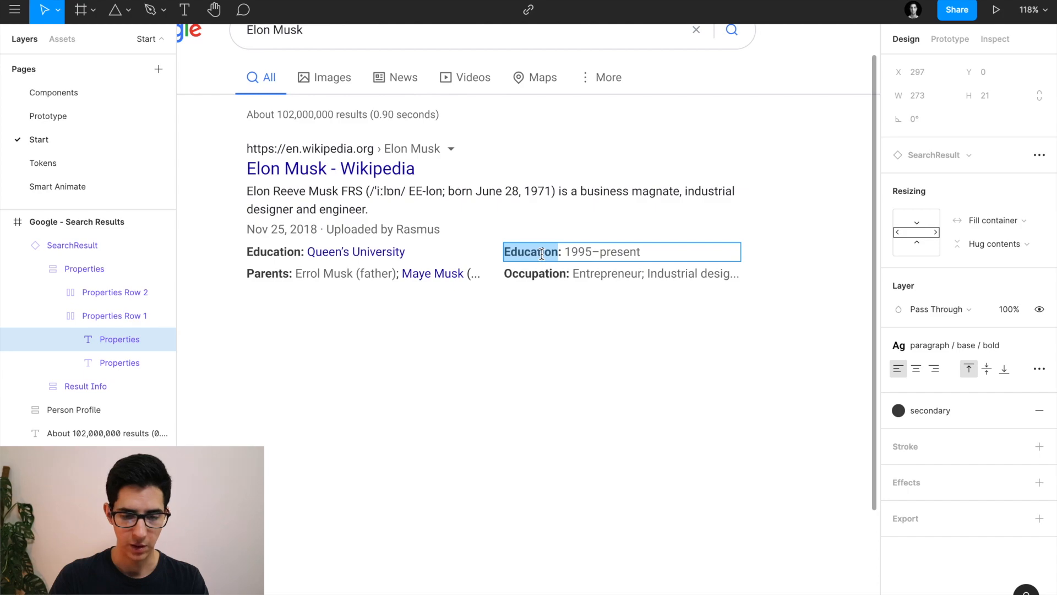
pyautogui.press('super+Tab')
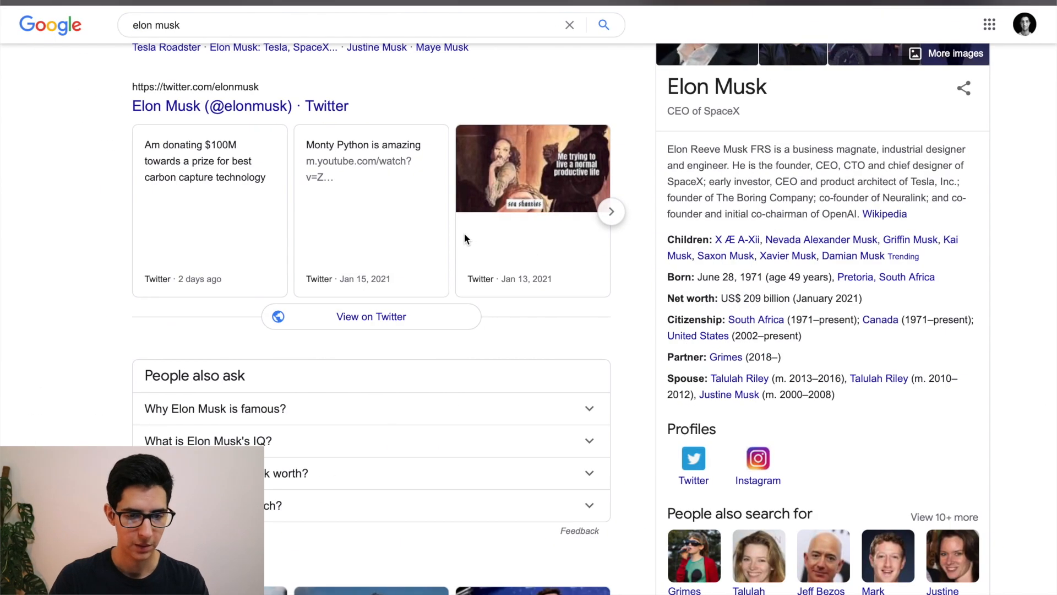
pyautogui.scroll(5, 464, 234)
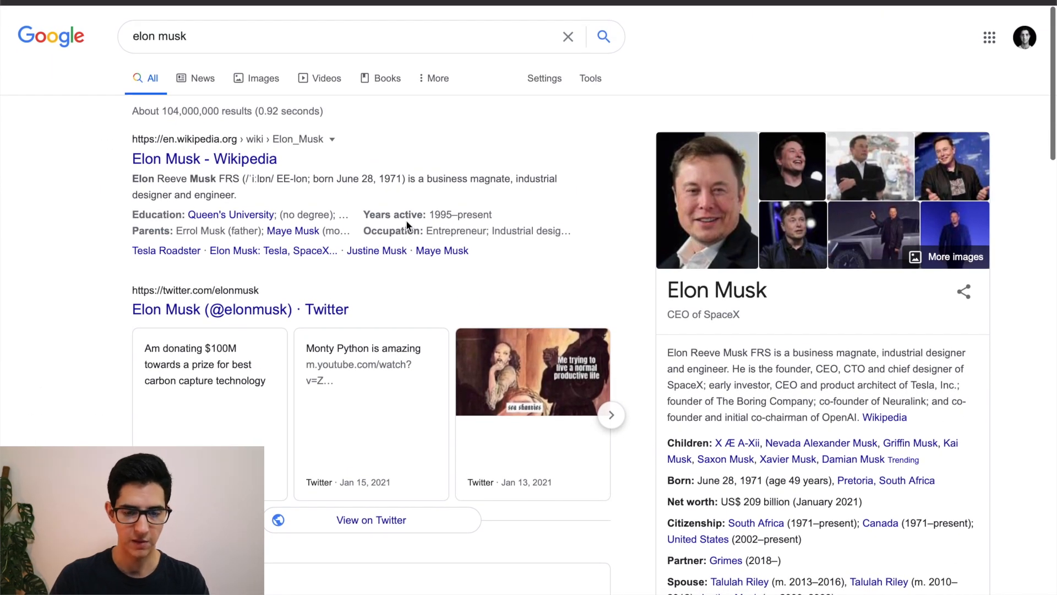
pyautogui.press('super+Tab')
pyautogui.write('Years active')
pyautogui.press('Escape')
pyautogui.press('Escape')
pyautogui.scroll(-3, 465, 223)
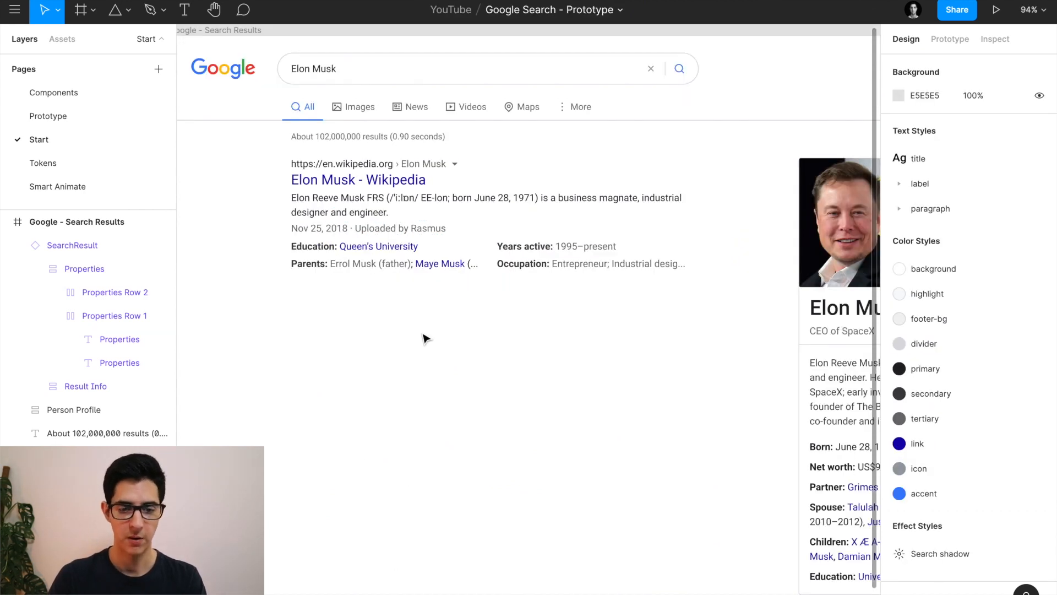
# Examine the Top Stories section in the Results - Full view frame on the Prototype page, including its section title with icon and text.
pyautogui.click(50, 116)
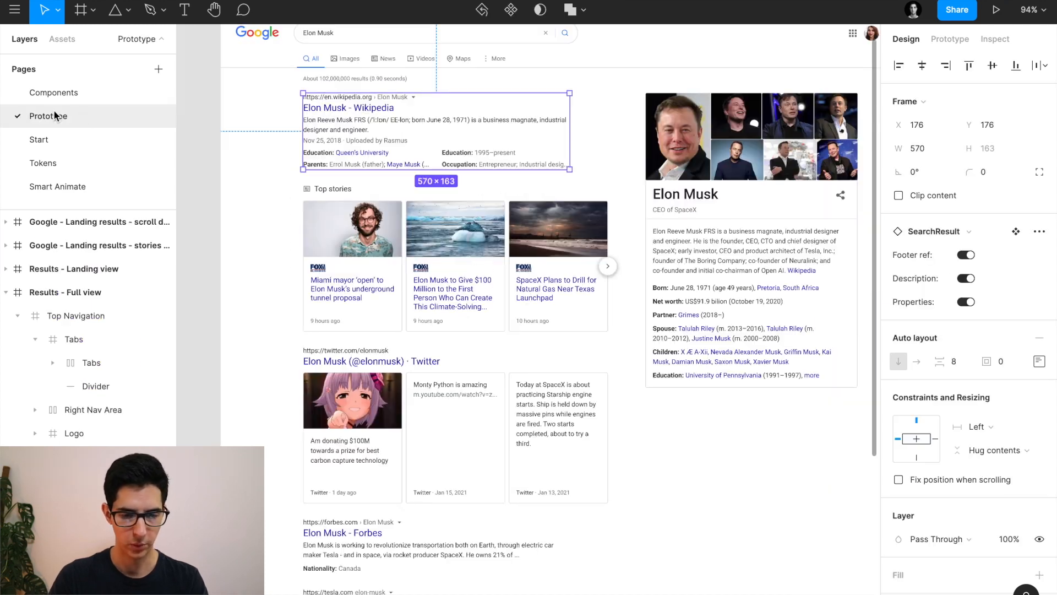
pyautogui.scroll(-1, 292, 232)
pyautogui.scroll(3, 297, 231)
pyautogui.click(311, 194)
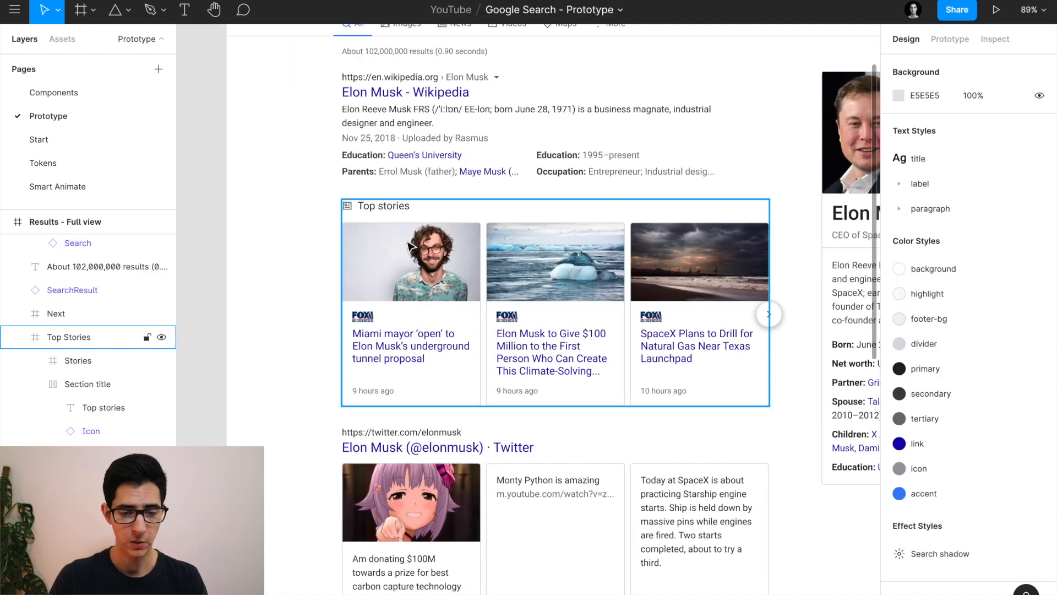
pyautogui.scroll(3, 410, 245)
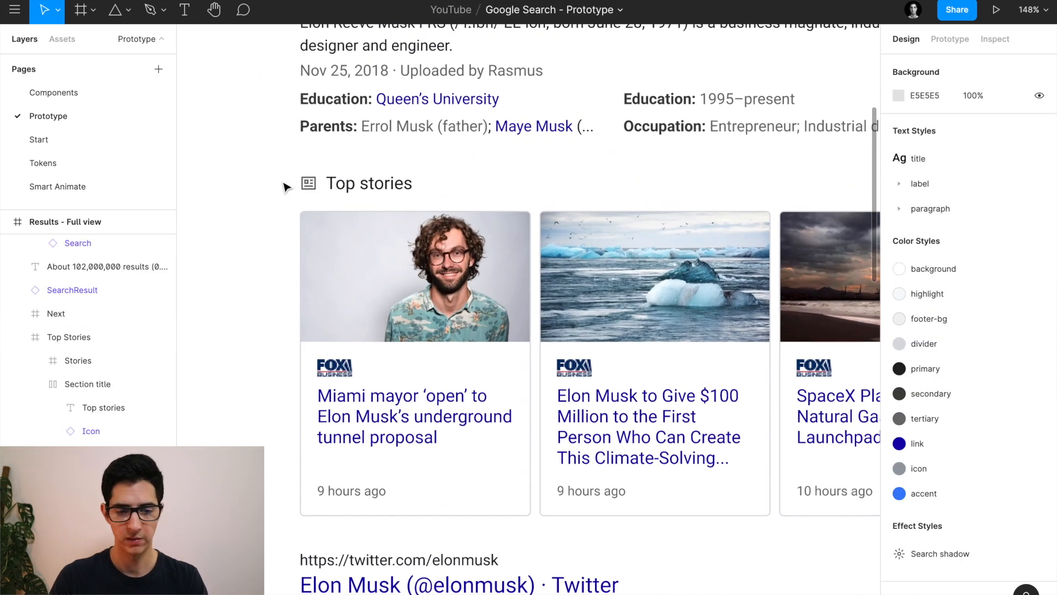
pyautogui.scroll(3, 283, 184)
pyautogui.scroll(3, 339, 190)
pyautogui.click(376, 183)
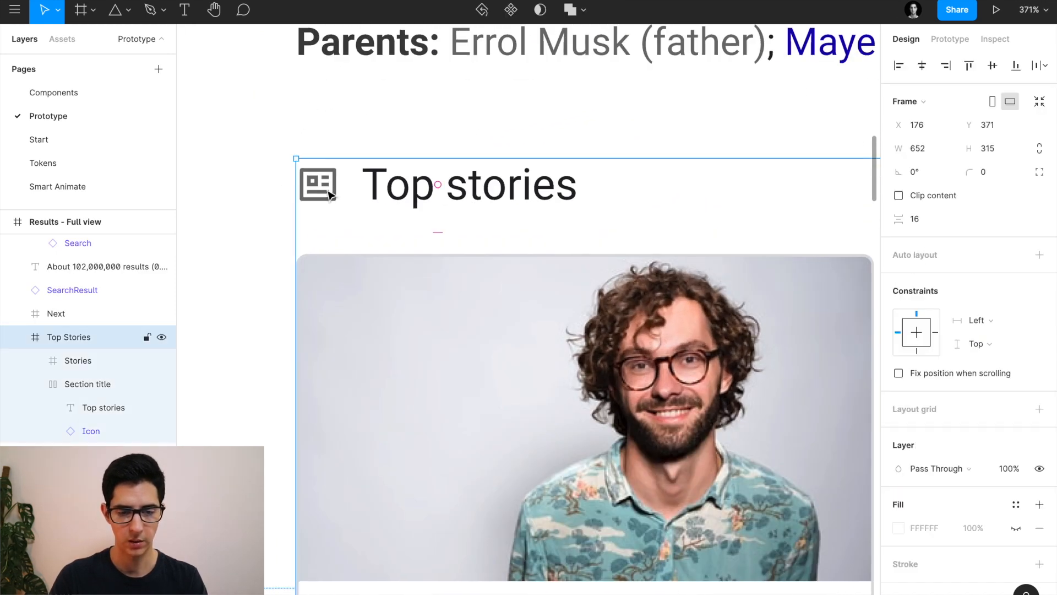
pyautogui.click(376, 182)
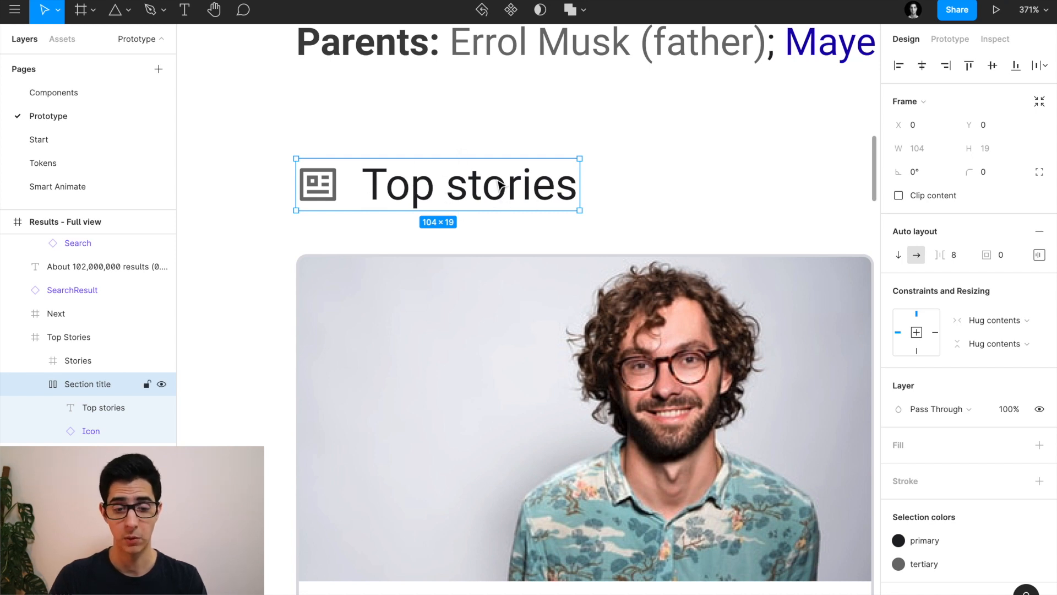
pyautogui.scroll(-4, 499, 185)
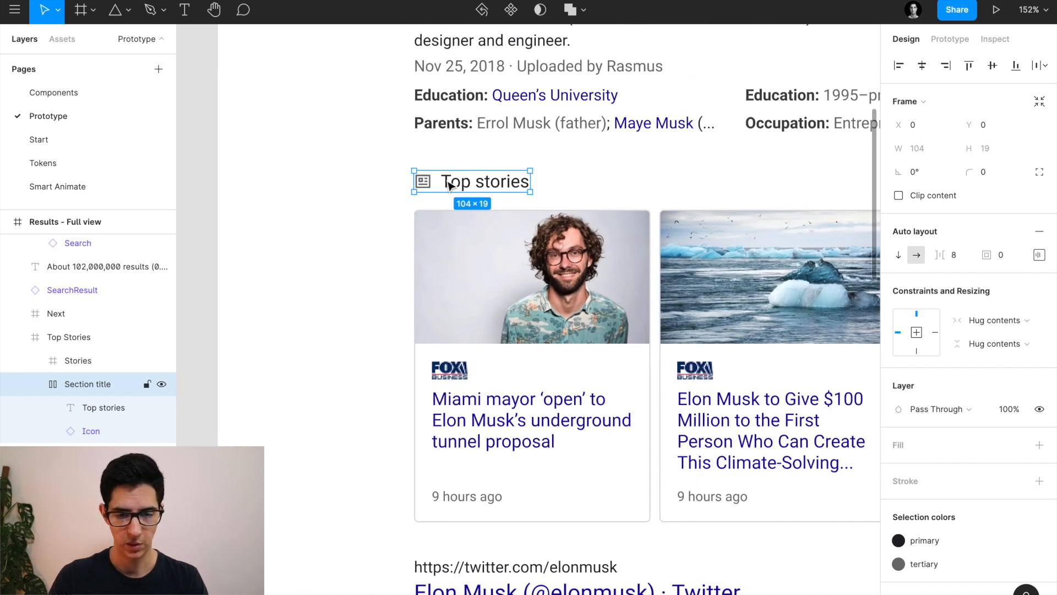
pyautogui.scroll(-2, 449, 186)
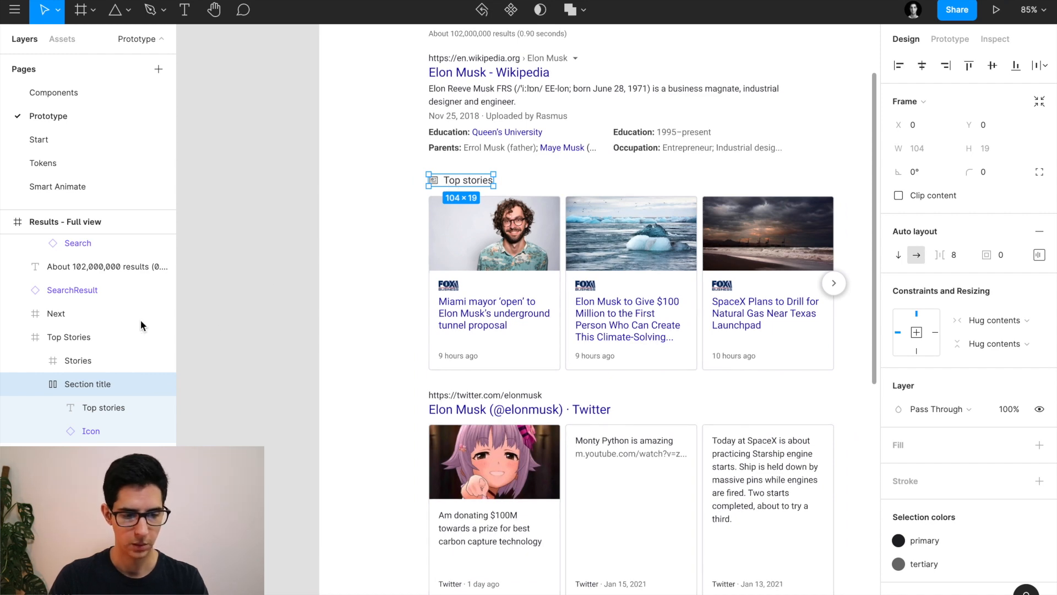
# Copy the whole Top Stories frame from the Results - Full view frame.
pyautogui.click(74, 337)
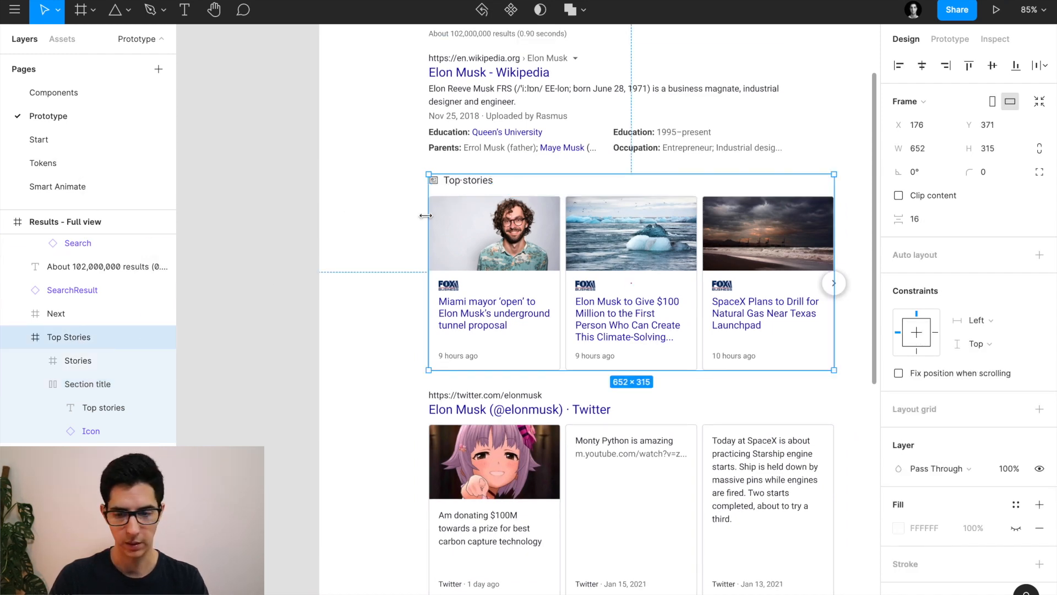
pyautogui.hscroll(2, 428, 218)
pyautogui.scroll(-1, 429, 218)
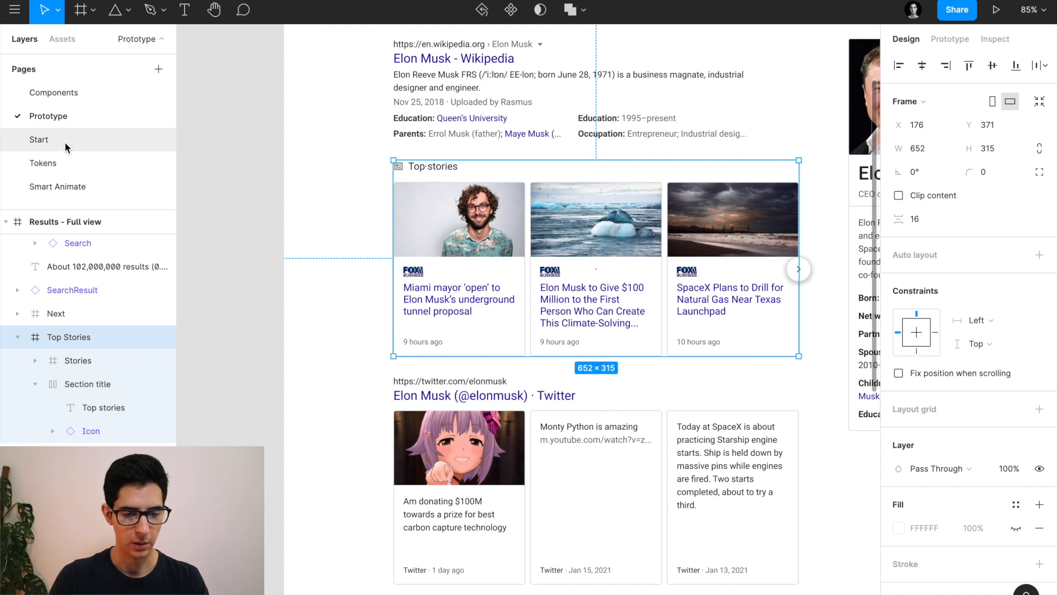
# Paste the Top Stories frame into the Google - Search Results frame on the Start page.
pyautogui.click(64, 140)
pyautogui.scroll(-3, 352, 174)
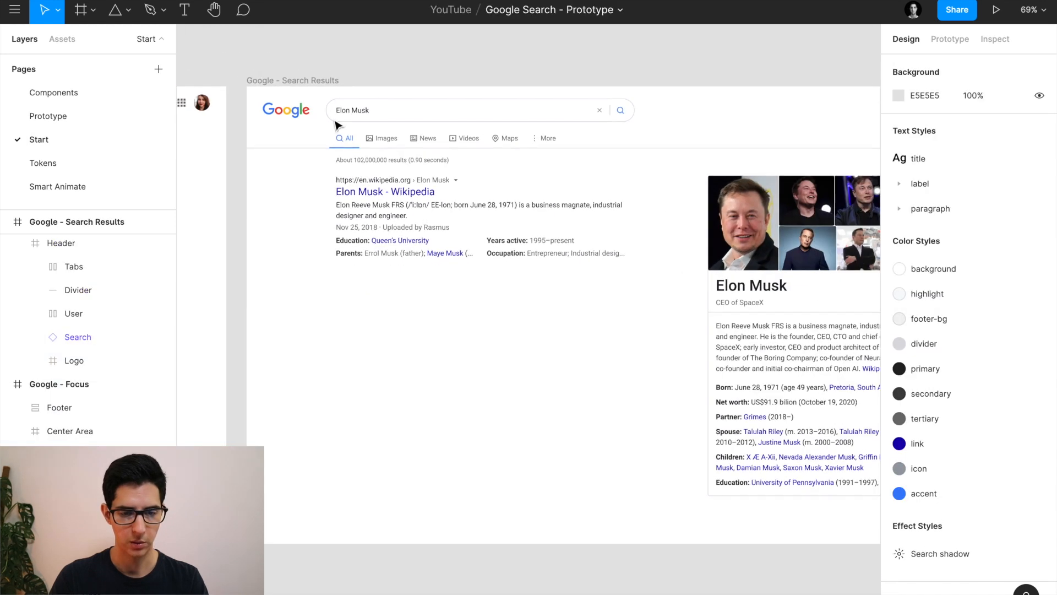
pyautogui.click(306, 81)
pyautogui.hotkey('ctrl', 'v')
pyautogui.scroll(-1, 412, 302)
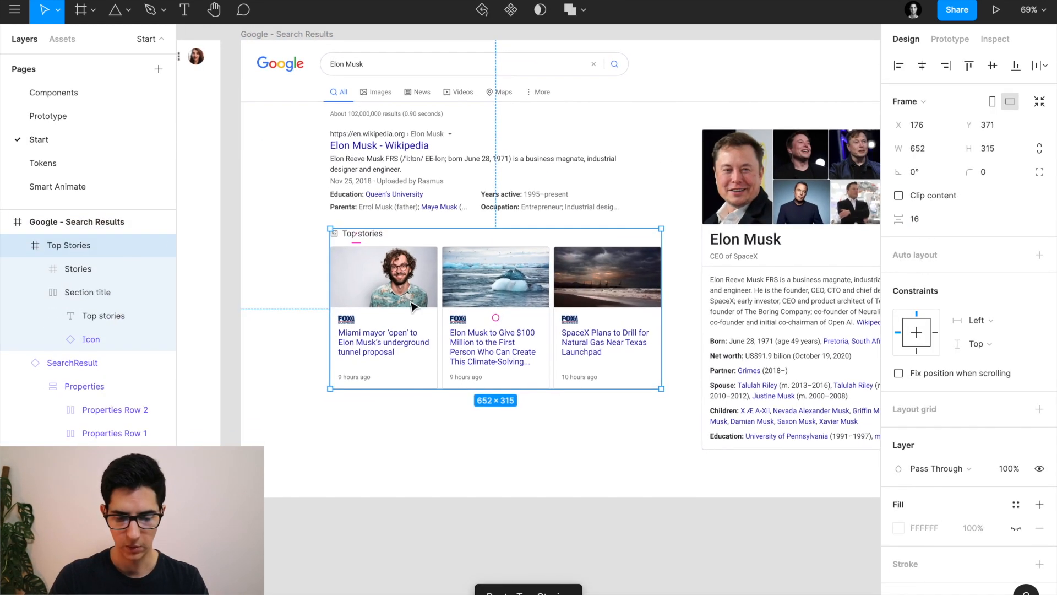
# Examine the section title of the pasted Top Stories frame, including its icon instance.
pyautogui.scroll(3, 491, 363)
pyautogui.scroll(10, 256, 187)
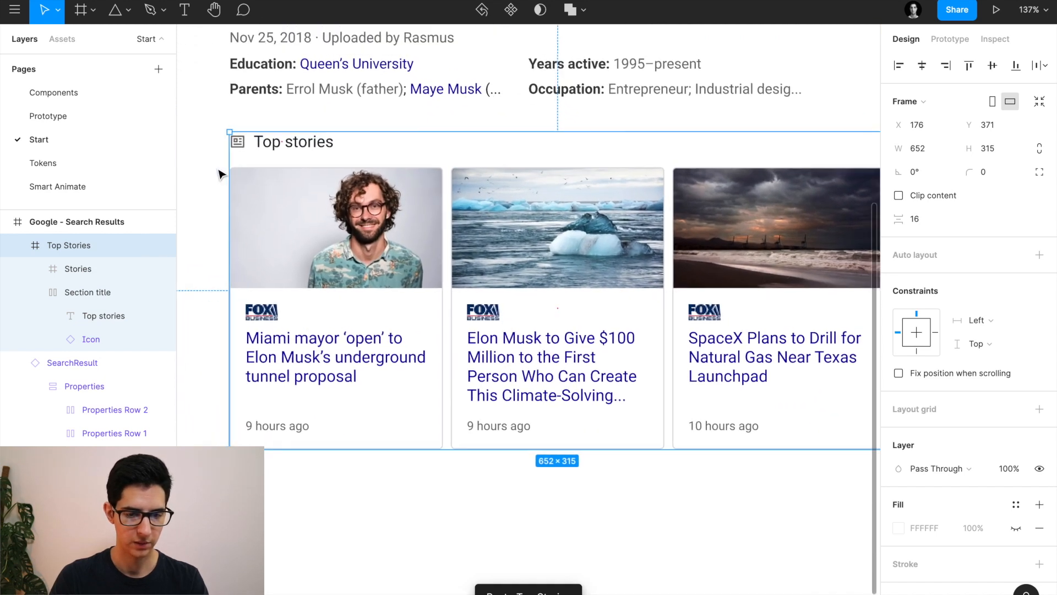
pyautogui.doubleClick(246, 146)
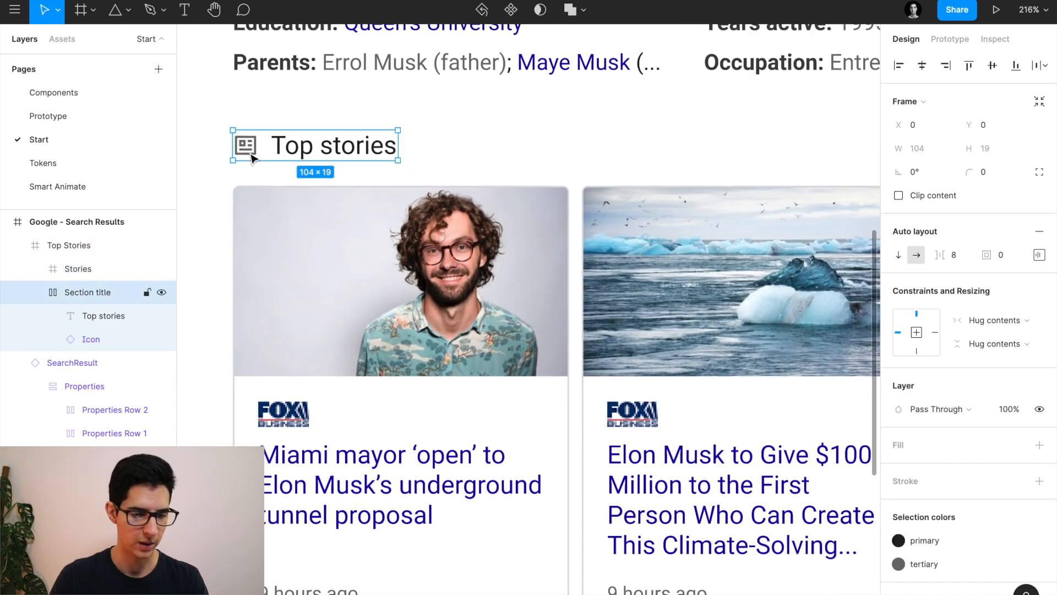
pyautogui.doubleClick(246, 146)
pyautogui.scroll(5, 259, 142)
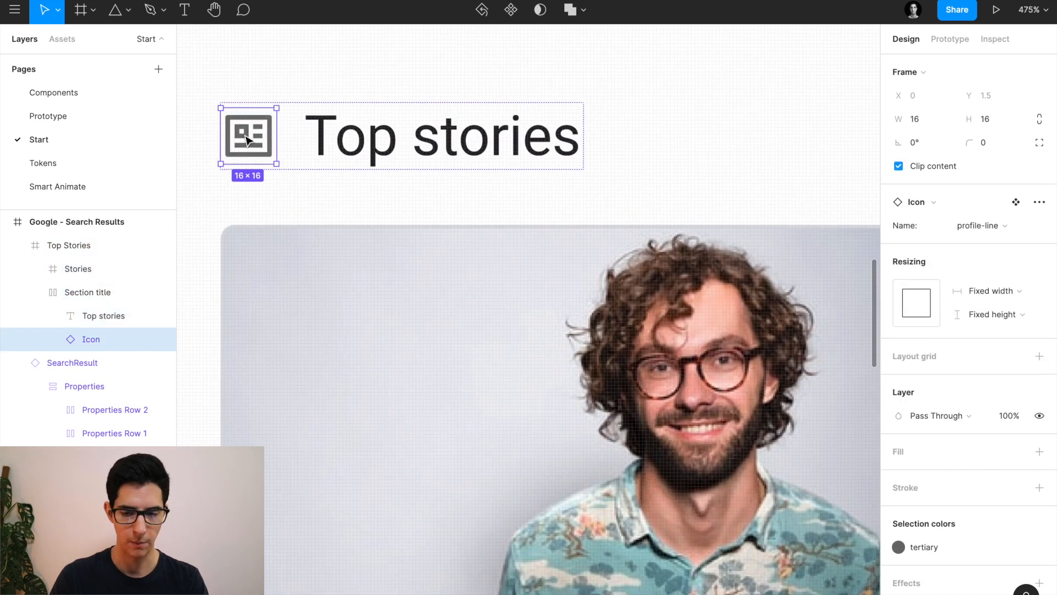
pyautogui.scroll(-2, 259, 142)
pyautogui.scroll(-6, 259, 142)
pyautogui.scroll(-2, 260, 142)
# Examine the Stories frame inside Top Stories, including its Page 1 and Page 2 frames and the CardResult instances in Page 1.
pyautogui.click(365, 236)
pyautogui.scroll(-3, 365, 236)
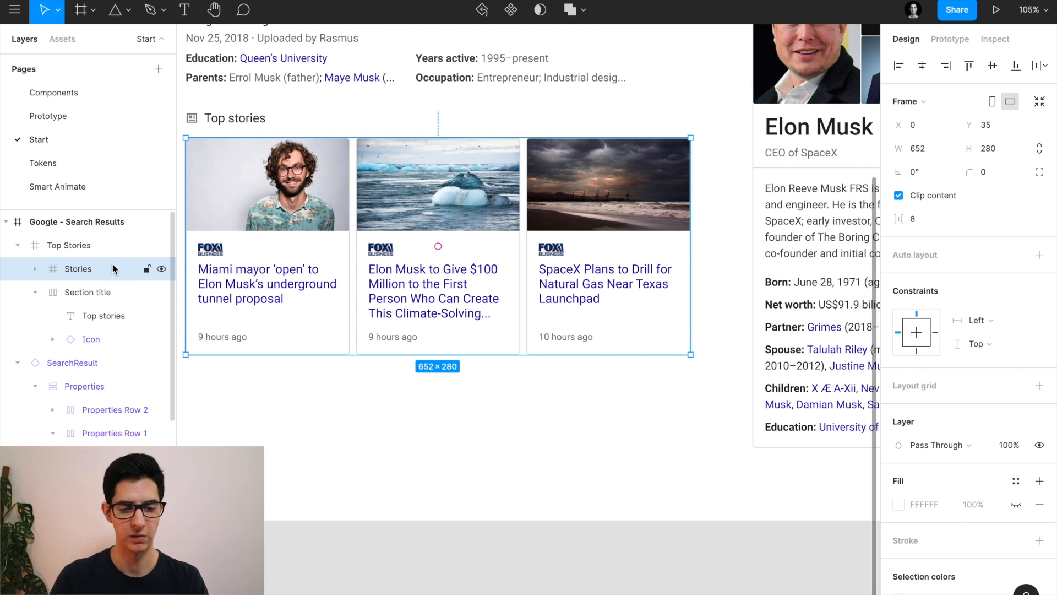
pyautogui.click(35, 269)
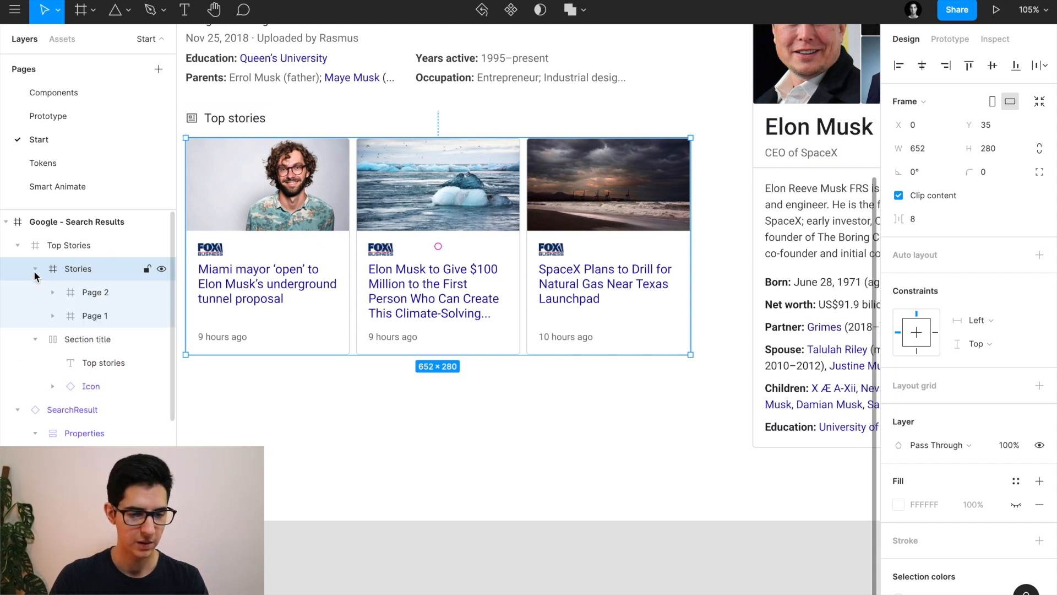
pyautogui.hscroll(-2, 287, 264)
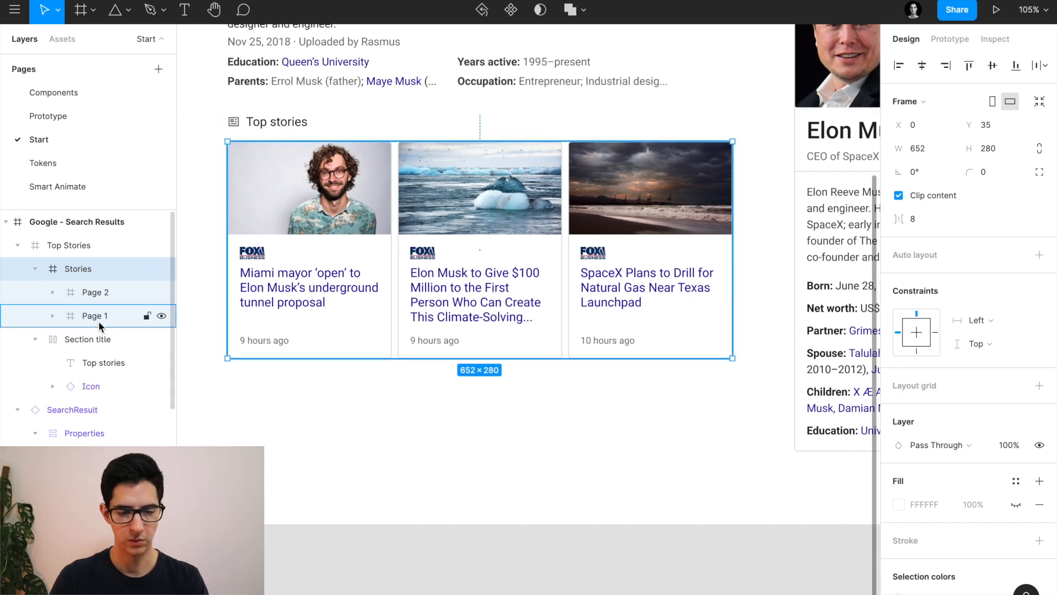
pyautogui.click(98, 319)
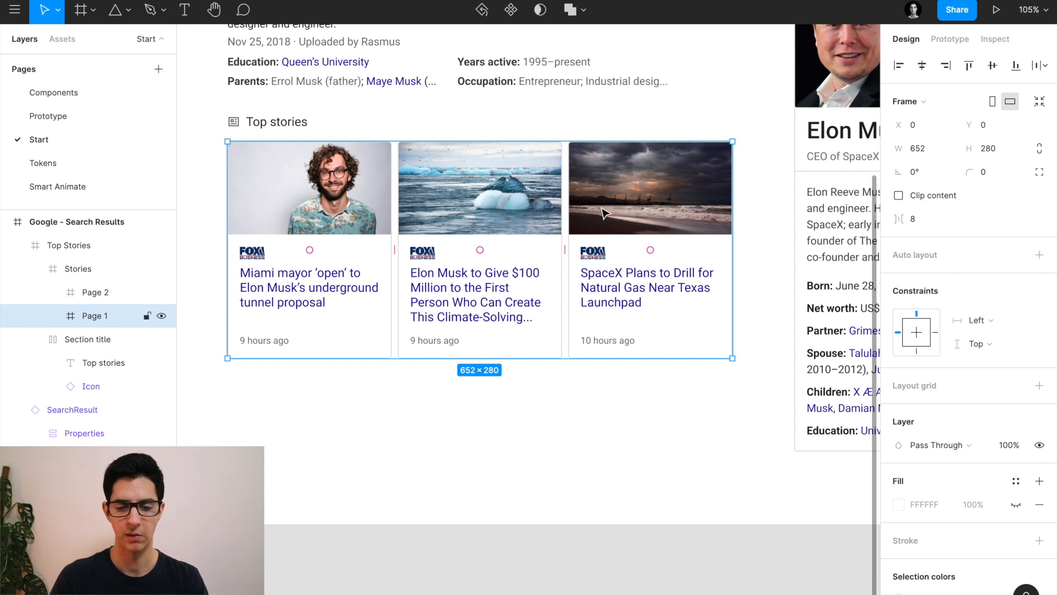
pyautogui.click(296, 214)
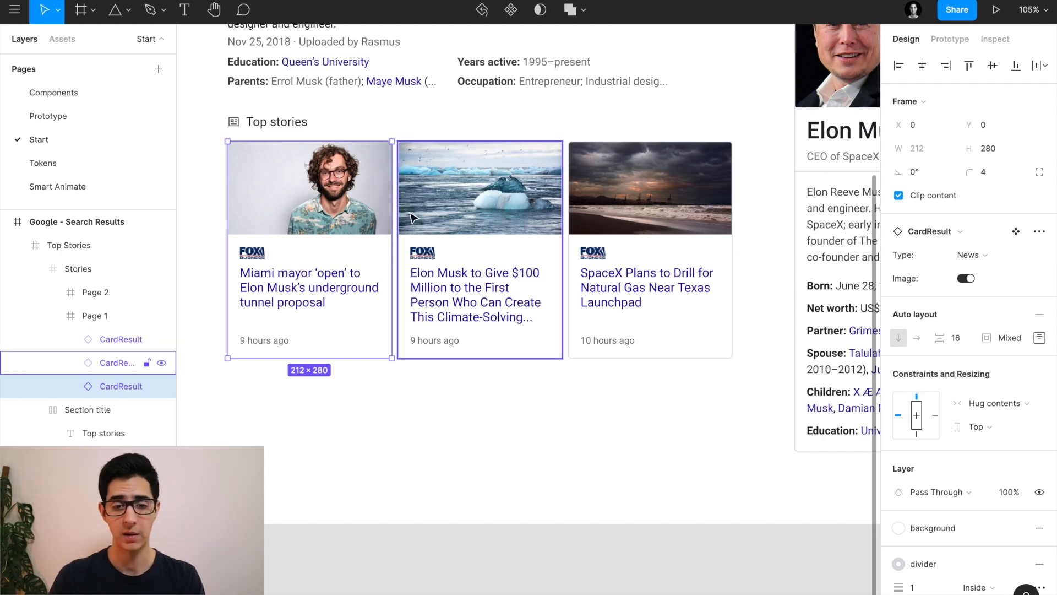
pyautogui.scroll(3, 208, 273)
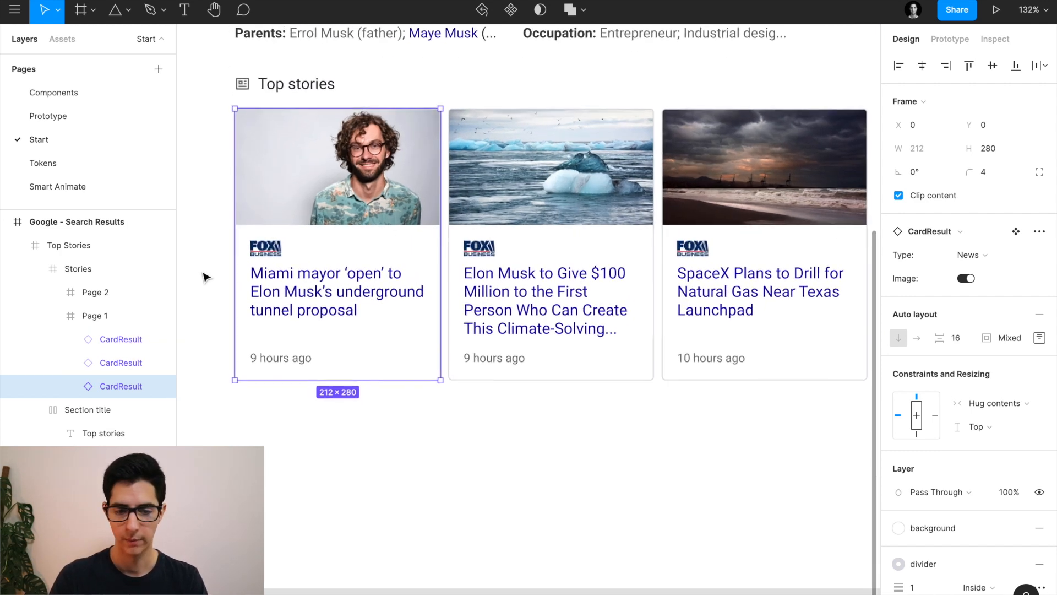
pyautogui.scroll(1, 325, 280)
pyautogui.hscroll(1, 325, 279)
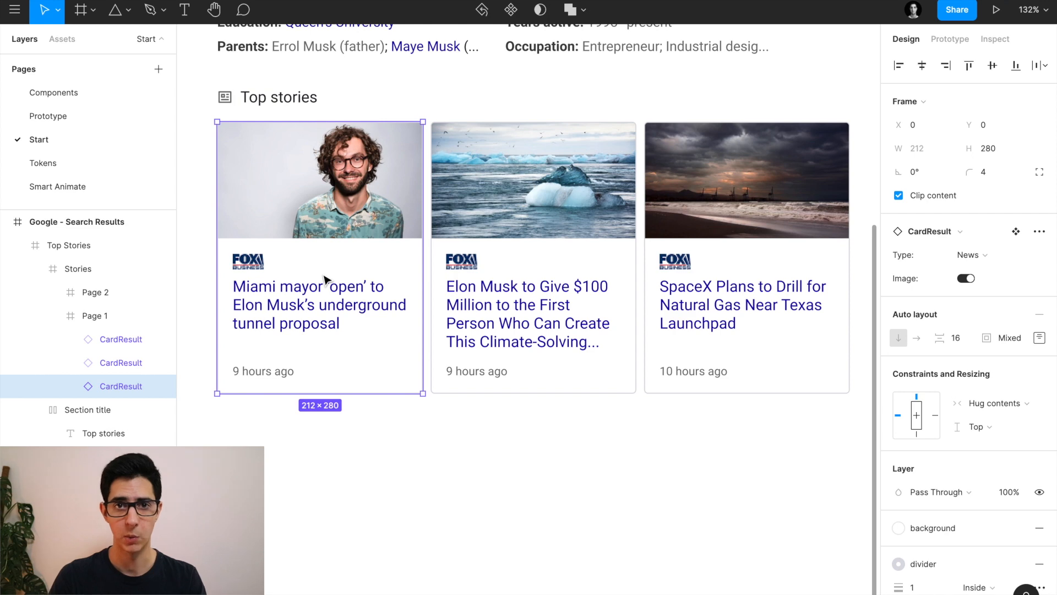
pyautogui.scroll(-3, 333, 276)
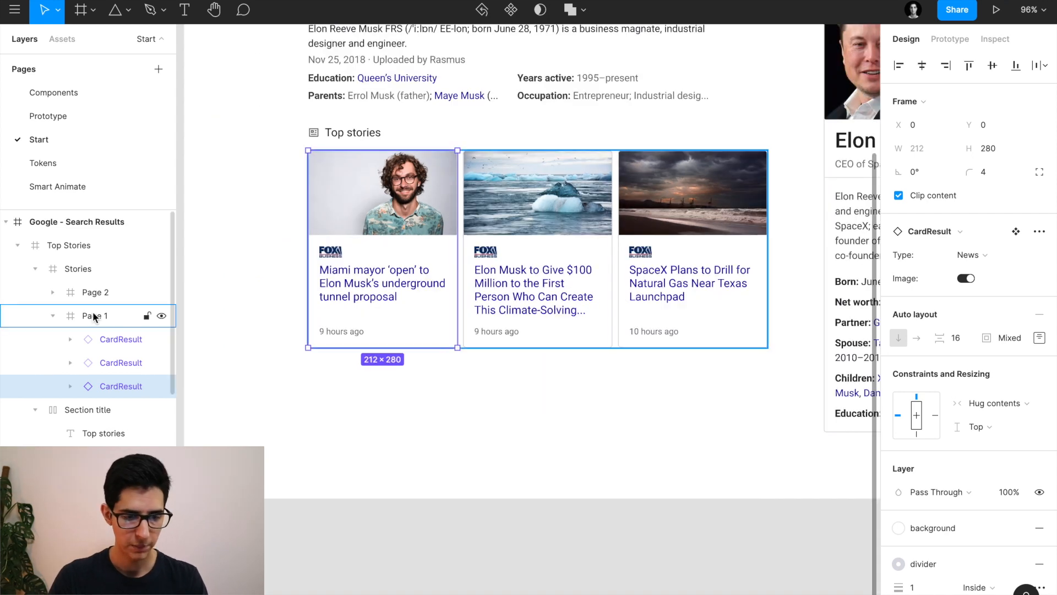
pyautogui.click(92, 315)
pyautogui.click(59, 315)
pyautogui.scroll(2, 258, 319)
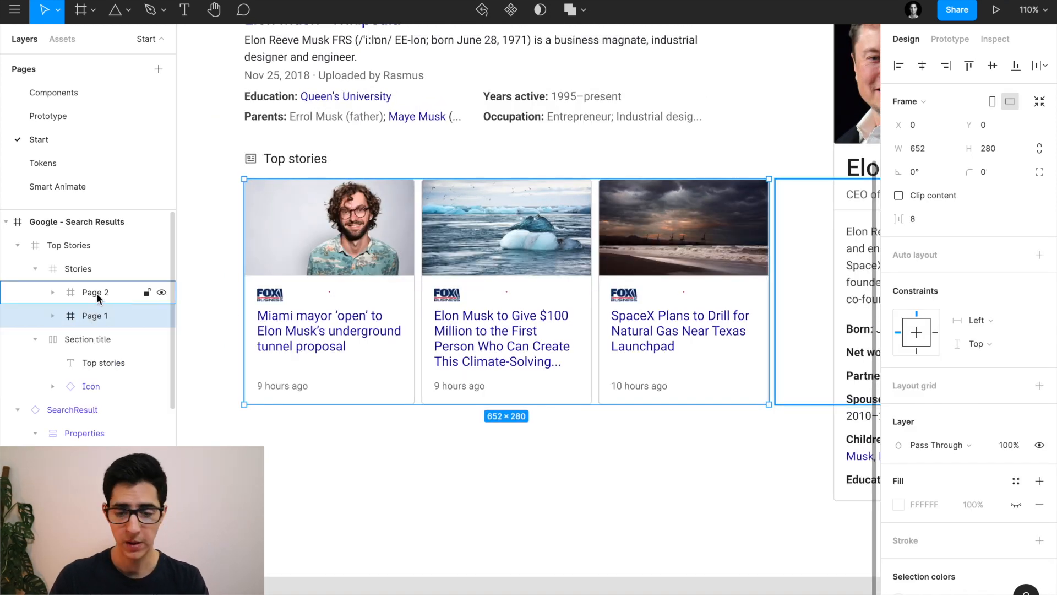
# Extend the Google - Search Results frame downward to a height of 1570.
pyautogui.scroll(-5, 349, 353)
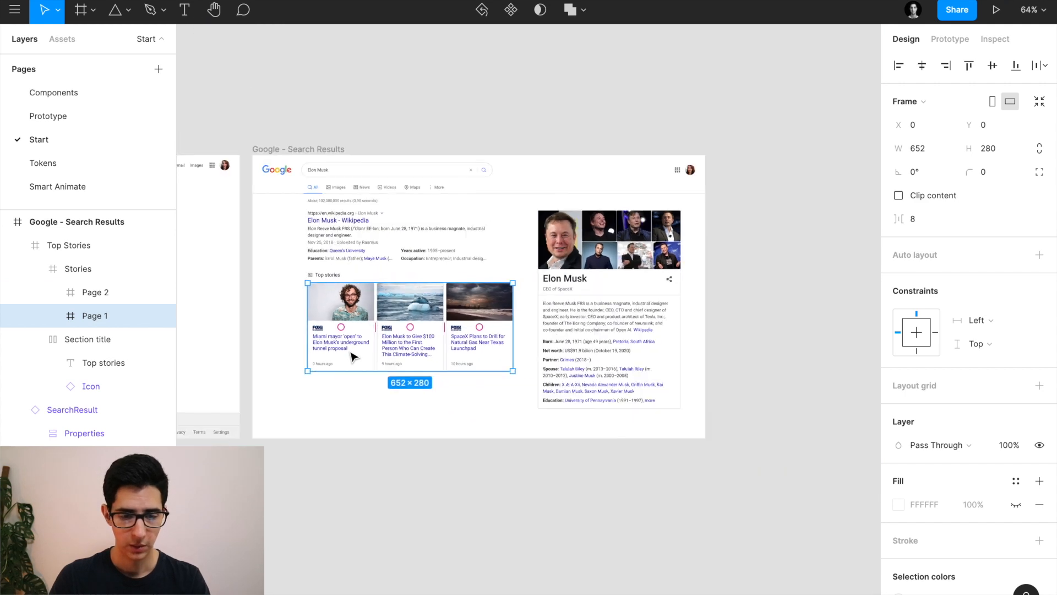
pyautogui.click(283, 147)
pyautogui.scroll(-2, 415, 371)
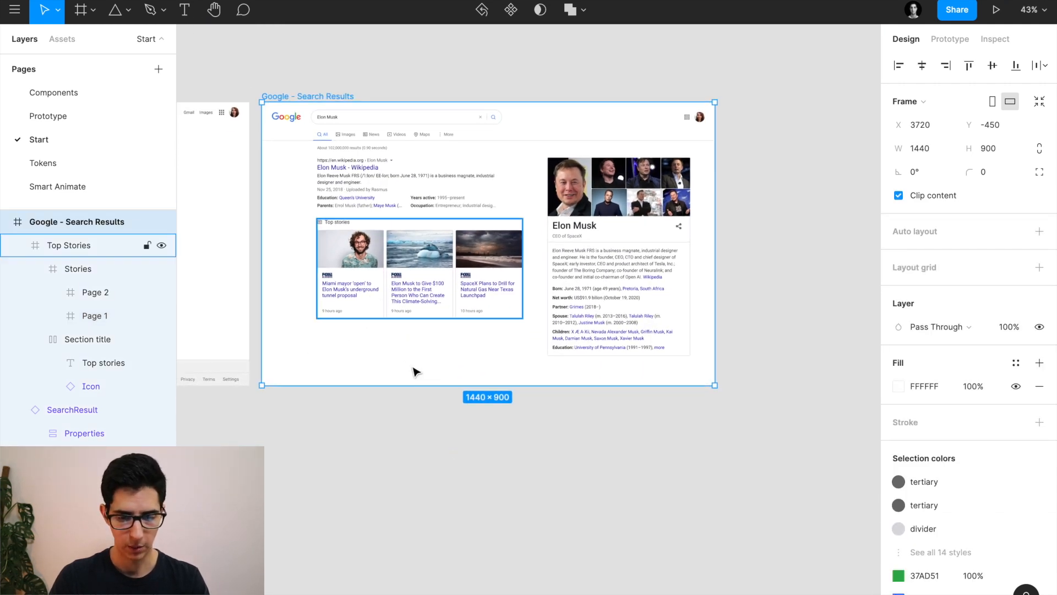
pyautogui.moveTo(423, 406); pyautogui.dragTo(414, 592)
pyautogui.scroll(-1, 443, 493)
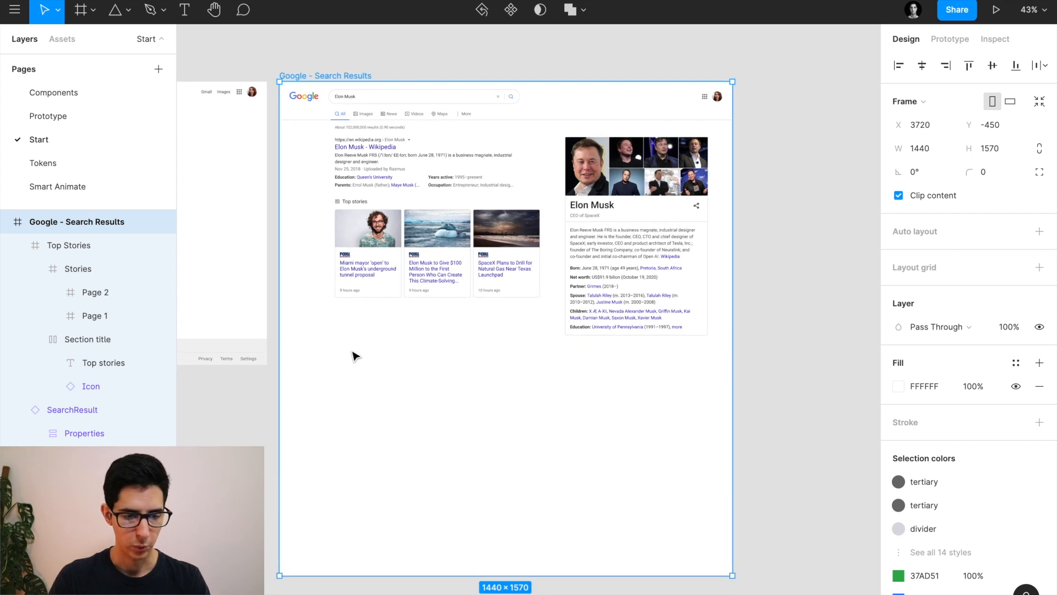
# Copy the round Next arrow button beside the Top Stories cards in the Results - Full view frame on the Prototype page.
pyautogui.click(62, 118)
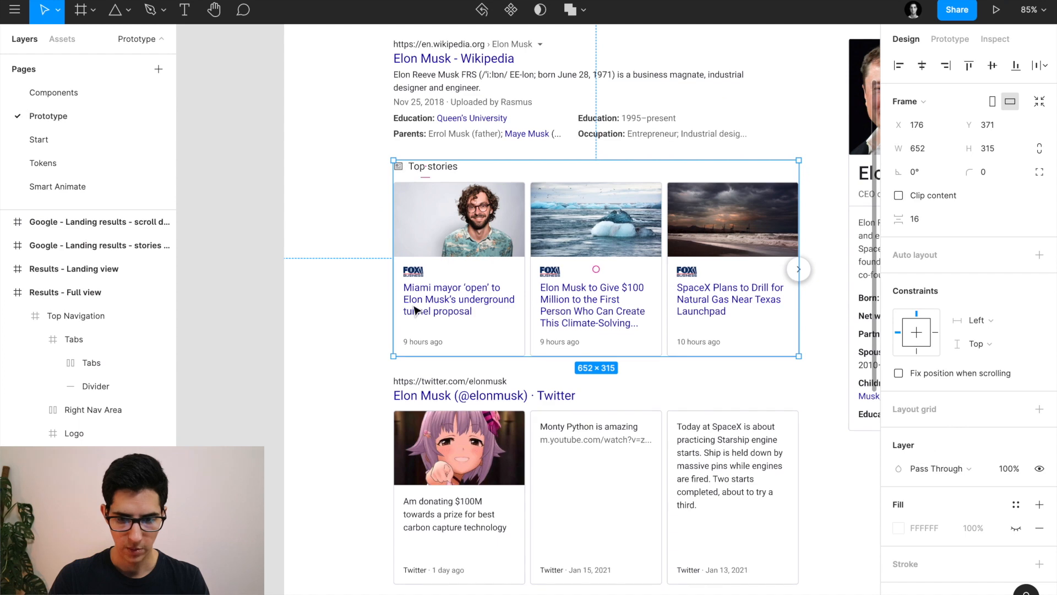
pyautogui.hscroll(2, 784, 278)
pyautogui.click(777, 266)
pyautogui.scroll(5, 754, 251)
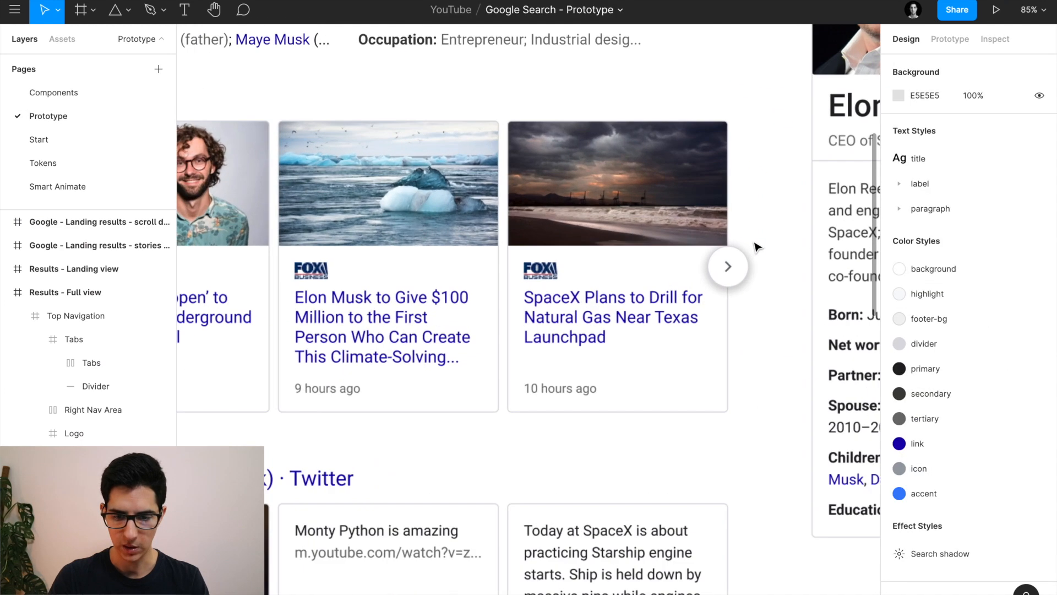
pyautogui.click(722, 277)
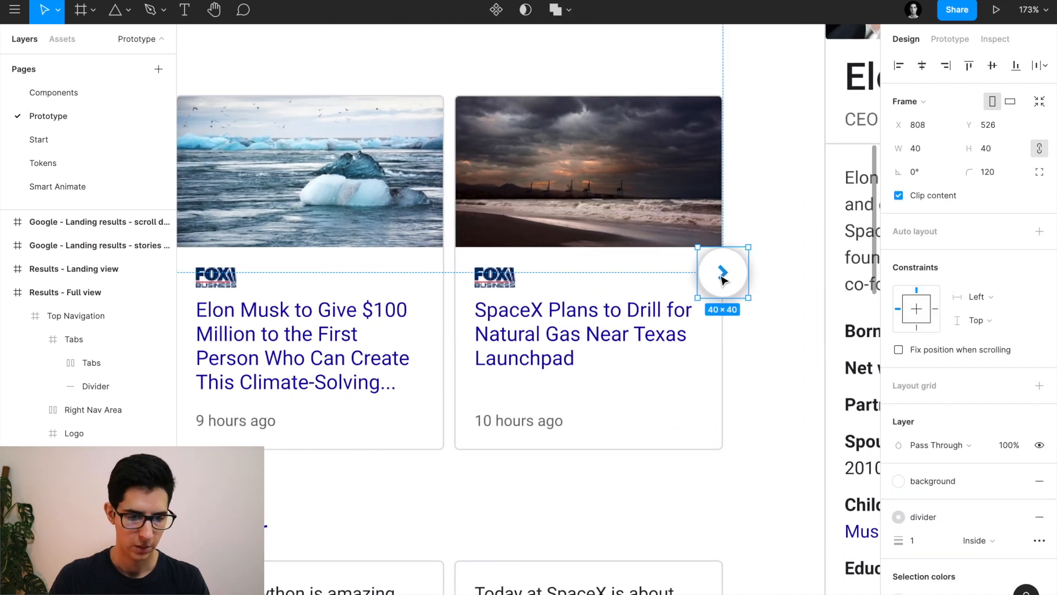
# Paste the Next button into the Google - Search Results frame on the Start page.
pyautogui.click(44, 138)
pyautogui.hotkey('ctrl', 'v')
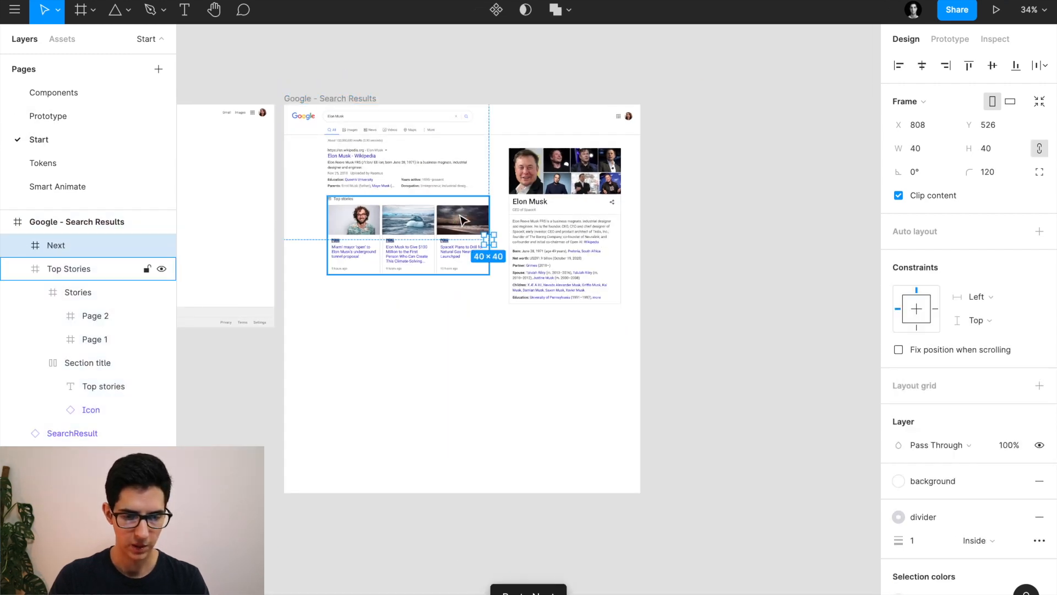
pyautogui.scroll(8, 512, 270)
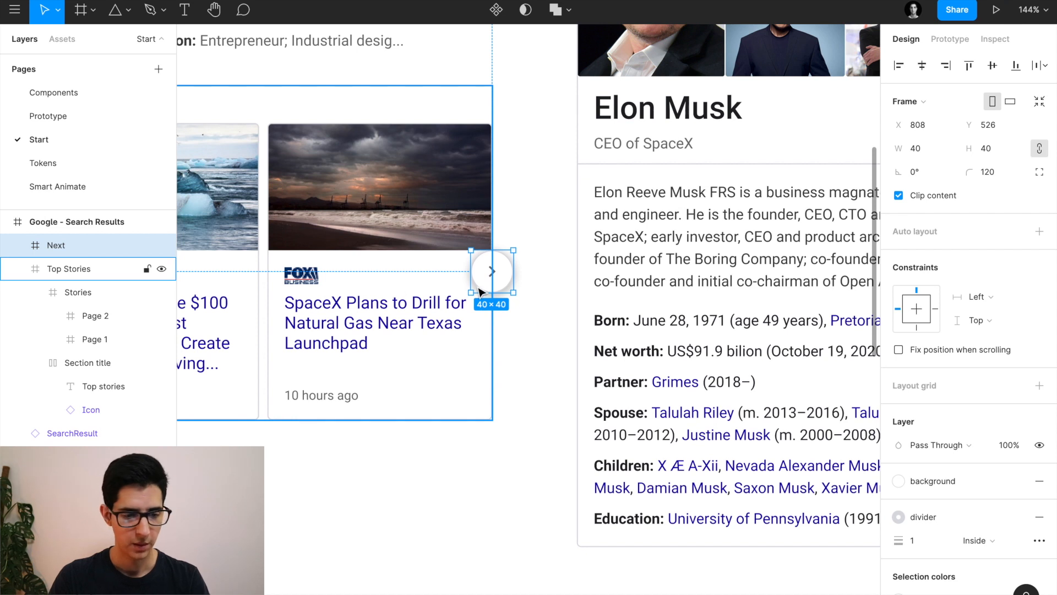
# Examine the Next button's nested vector layers and its drop shadow settings.
pyautogui.click(18, 246)
pyautogui.click(35, 268)
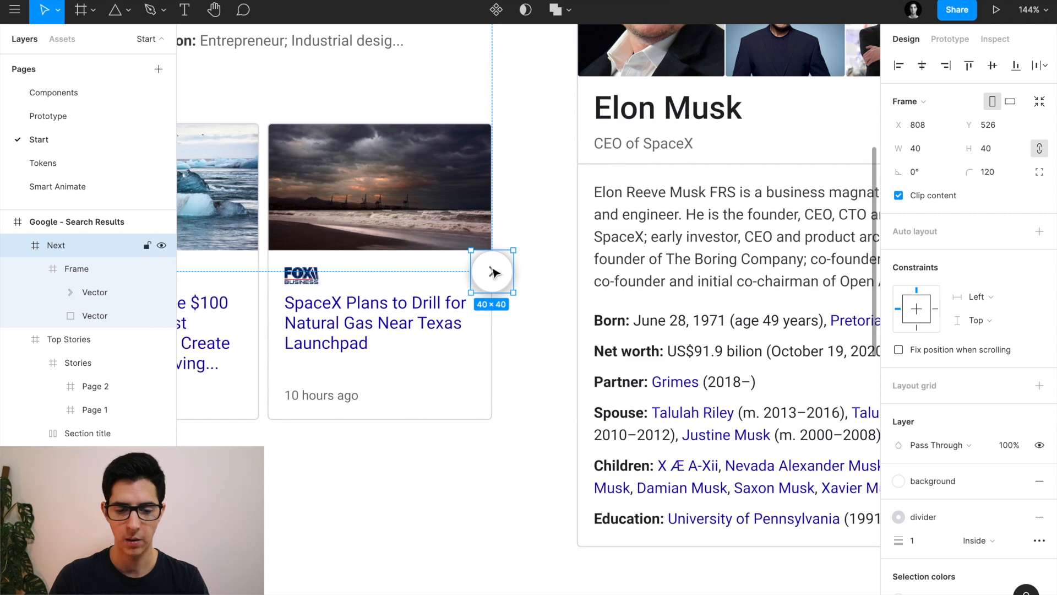
pyautogui.scroll(5, 492, 272)
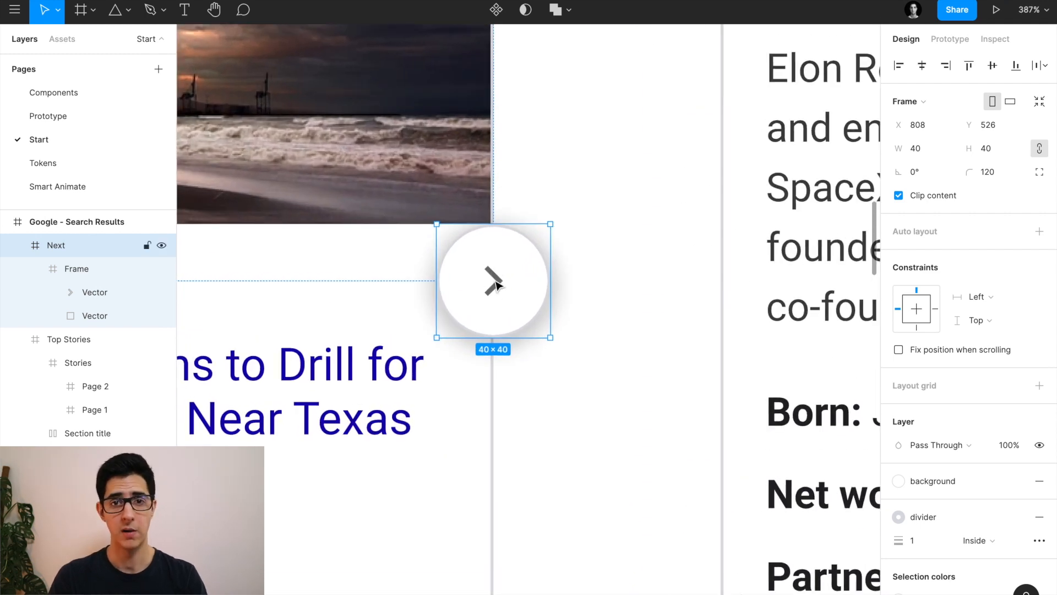
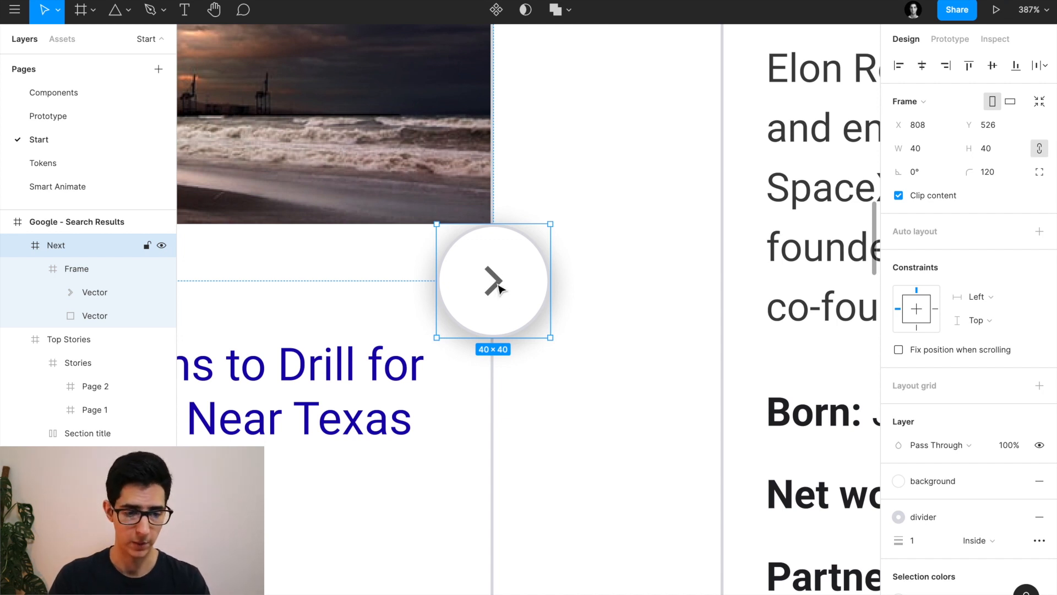
pyautogui.scroll(-5, 499, 280)
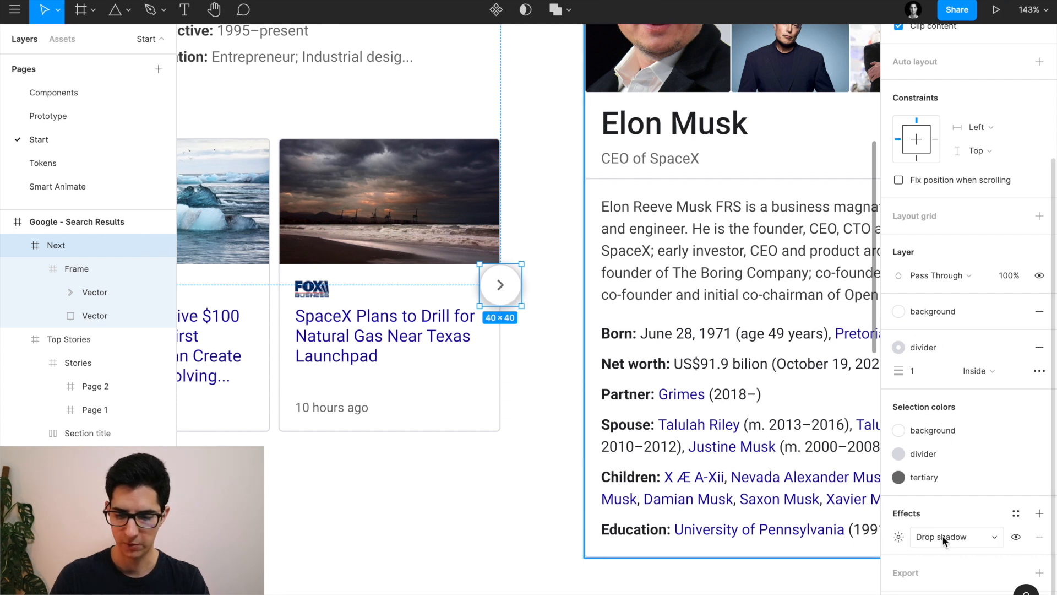
pyautogui.click(899, 537)
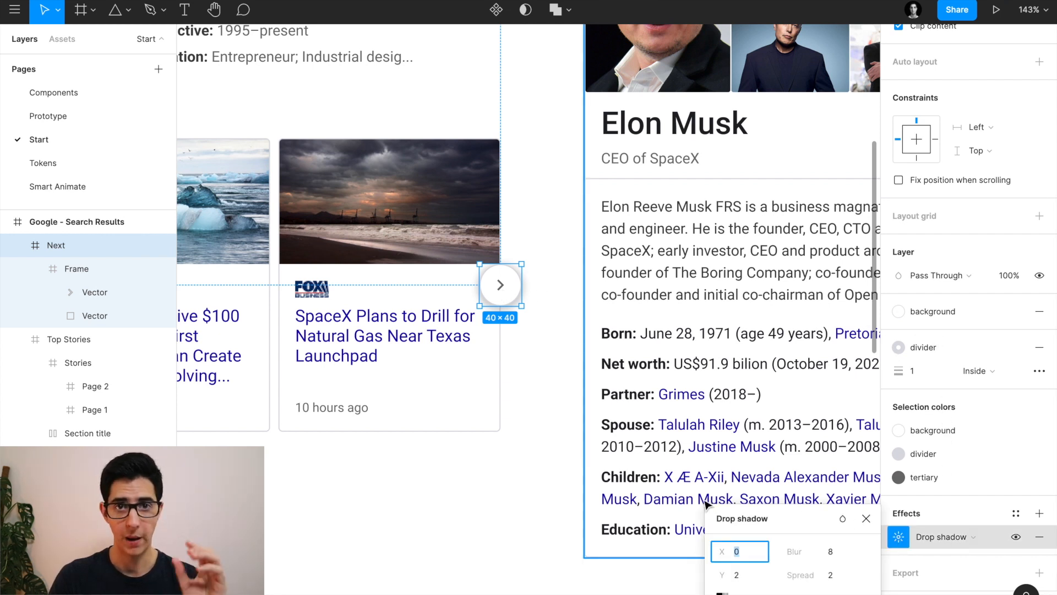
pyautogui.click(555, 274)
pyautogui.scroll(-5, 555, 271)
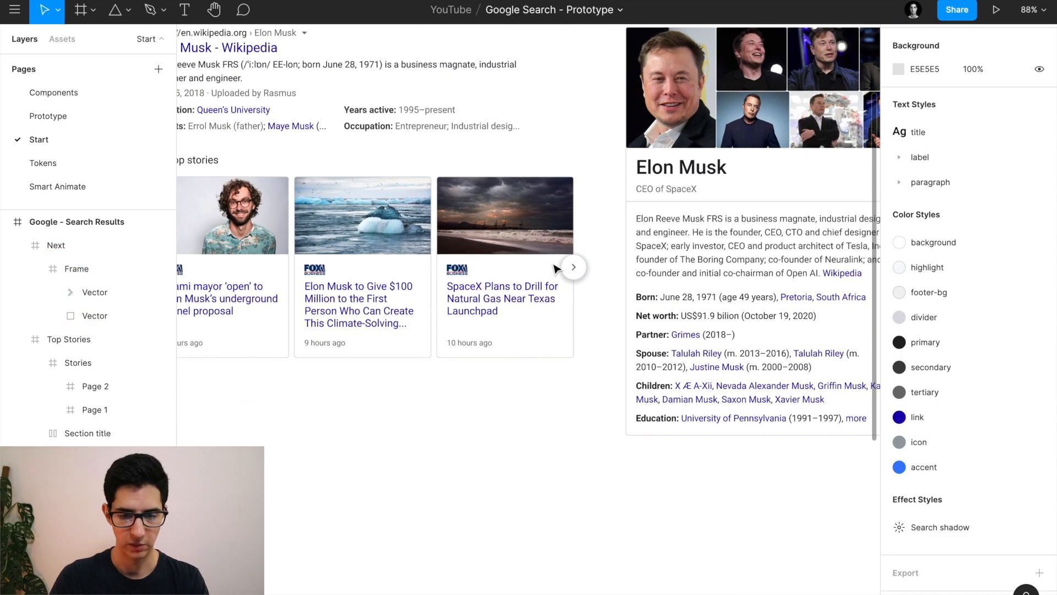
# Check the Twitter section on the live Google results page and copy the TwitterResult instance from the Results - Full view frame.
pyautogui.press('super+Tab')
pyautogui.scroll(-1, 551, 262)
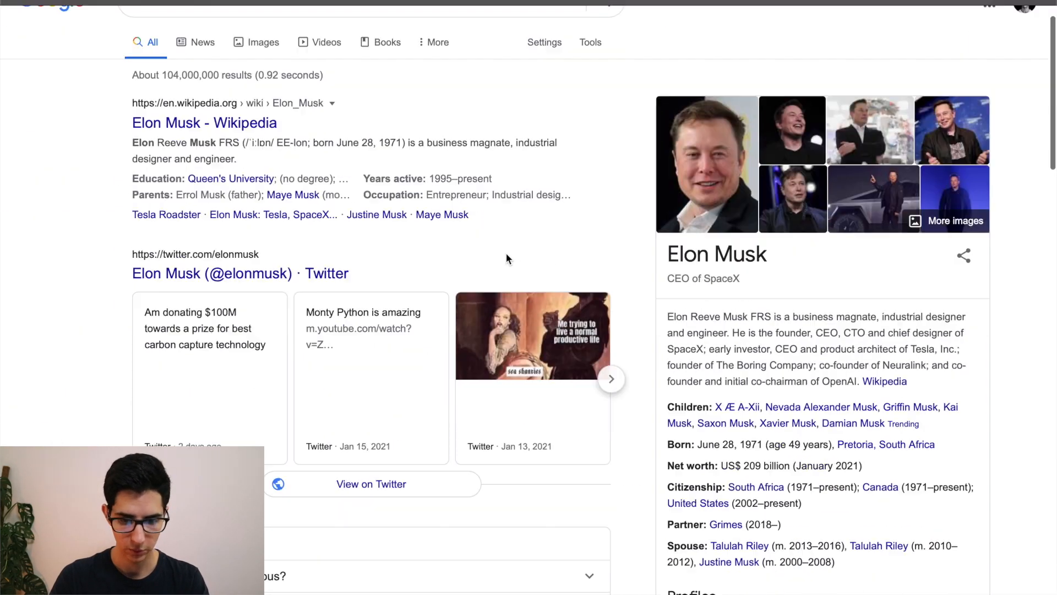
pyautogui.press('super+Tab')
pyautogui.click(64, 116)
pyautogui.scroll(-10, 314, 237)
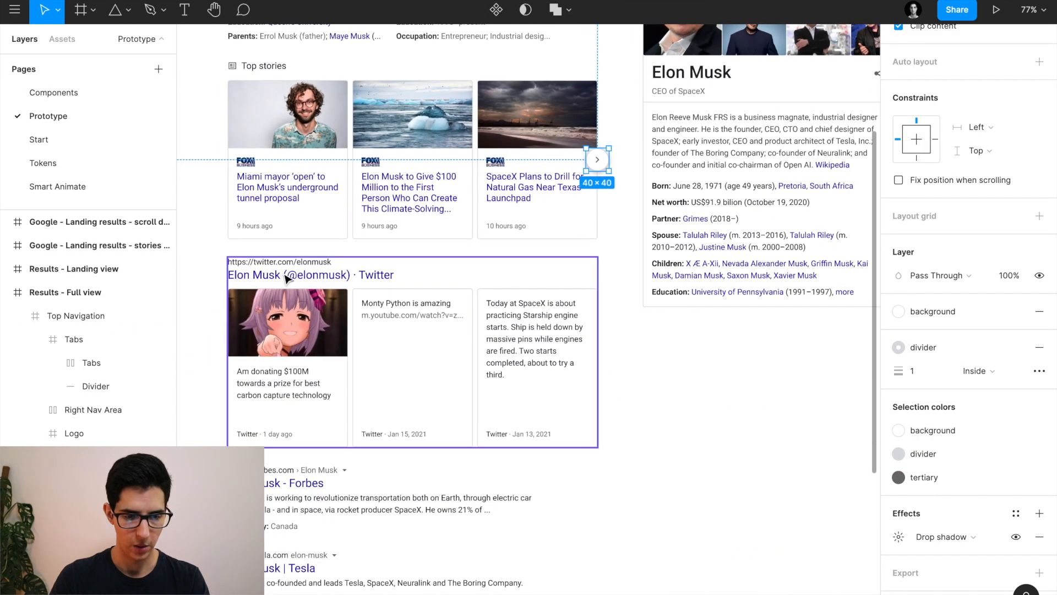
pyautogui.click(285, 278)
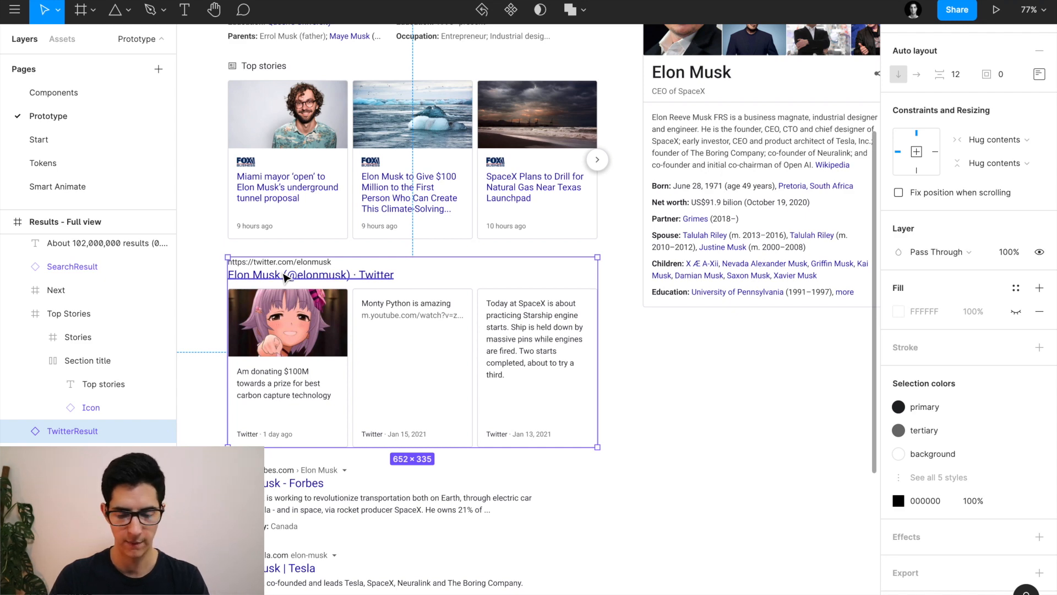
pyautogui.hscroll(-3, 284, 277)
pyautogui.scroll(-1, 284, 277)
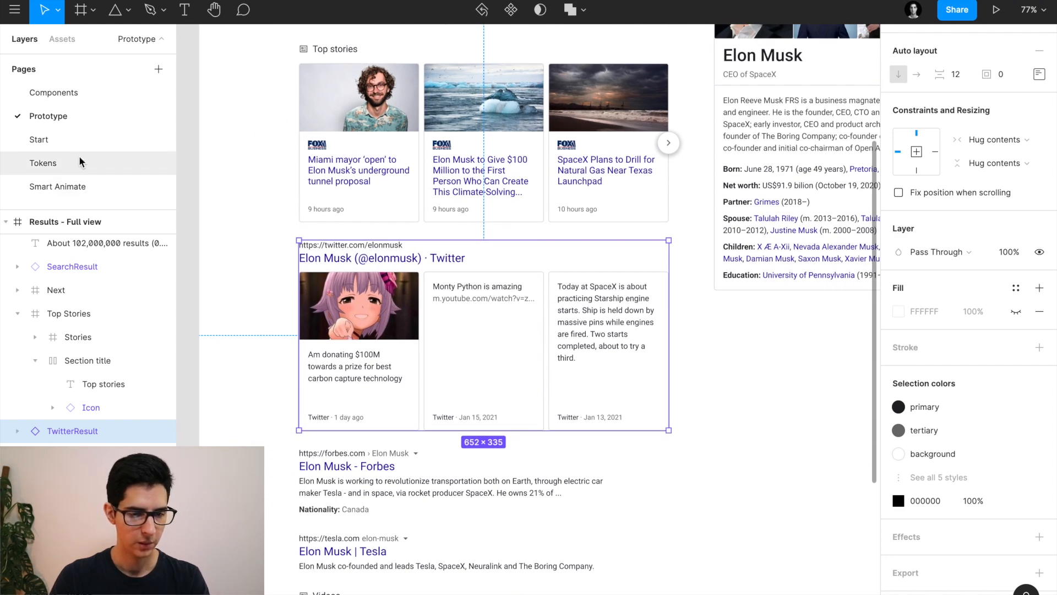
# Paste the TwitterResult instance into the Google - Search Results frame on the Start page.
pyautogui.click(38, 138)
pyautogui.scroll(-1, 347, 328)
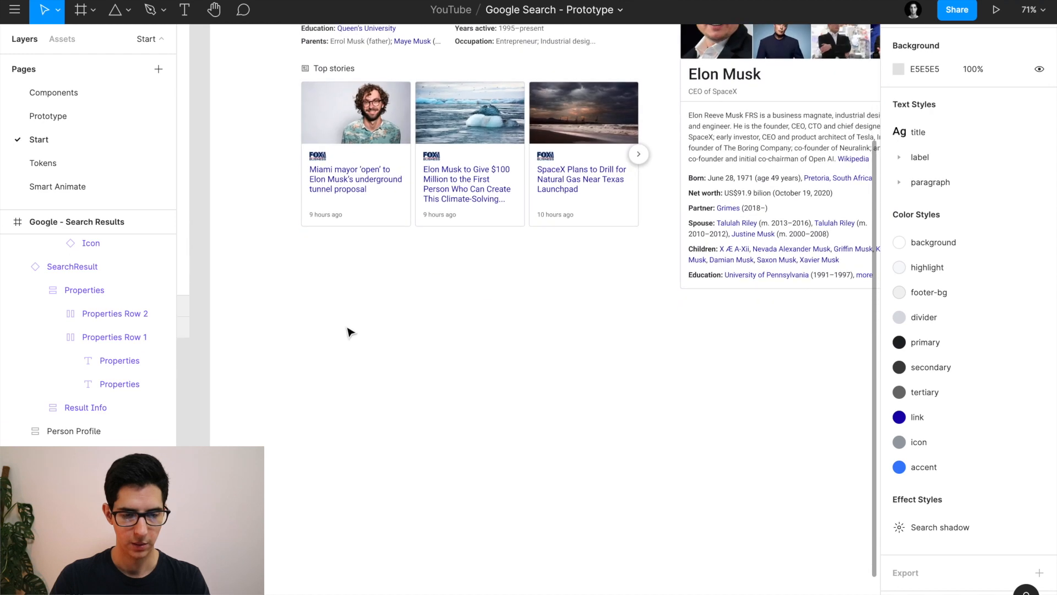
pyautogui.scroll(-2, 348, 338)
pyautogui.click(309, 31)
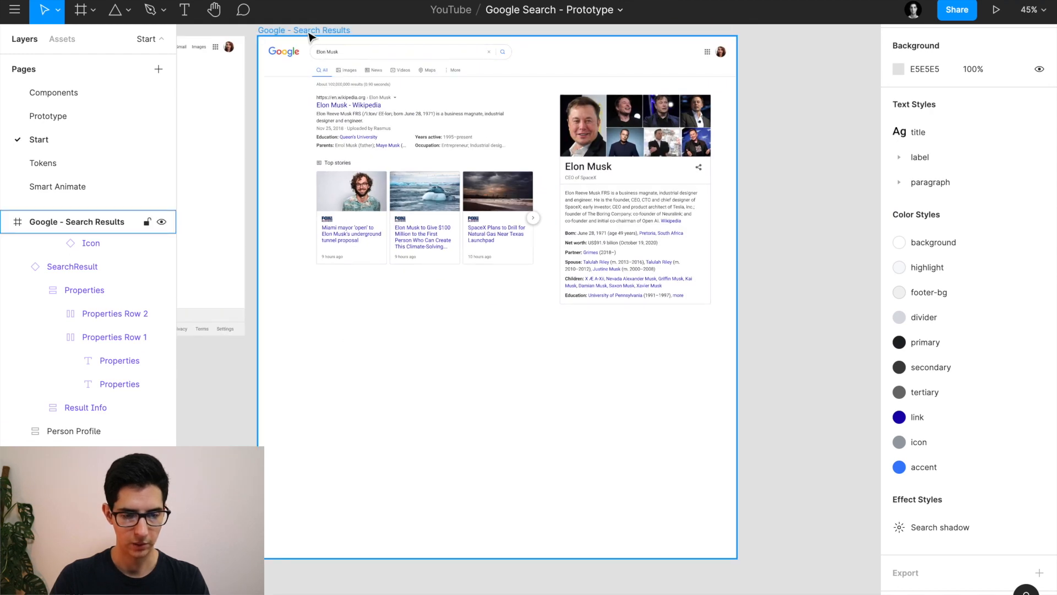
pyautogui.hotkey('ctrl', 'v')
# Examine the TwitterResult's nested SearchResult header and the three CardResult instances inside its Cards layer, including their Type and Image properties.
pyautogui.scroll(5, 339, 284)
pyautogui.scroll(-1, 341, 300)
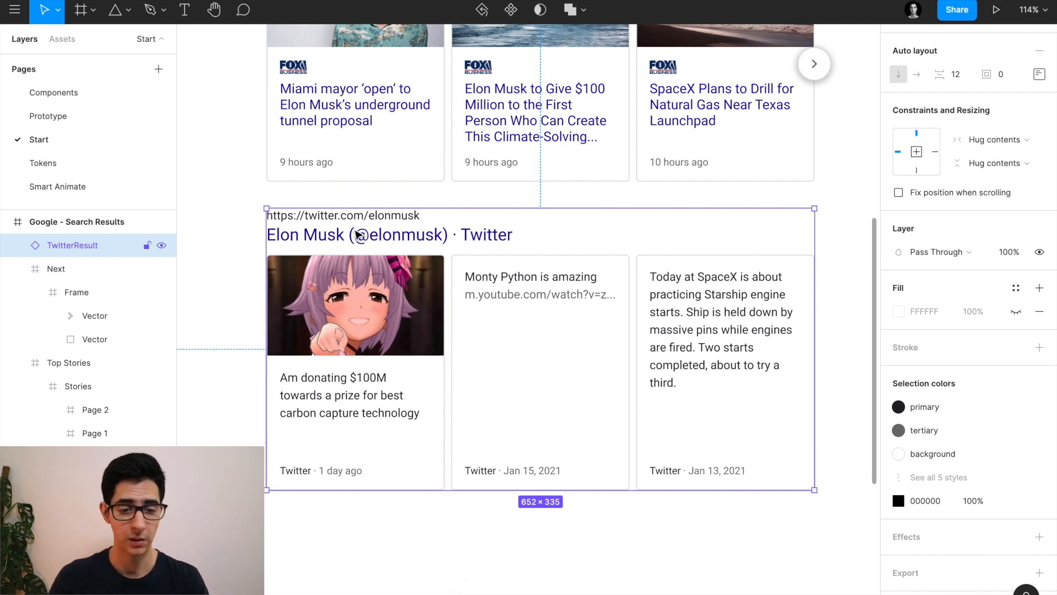
pyautogui.doubleClick(357, 235)
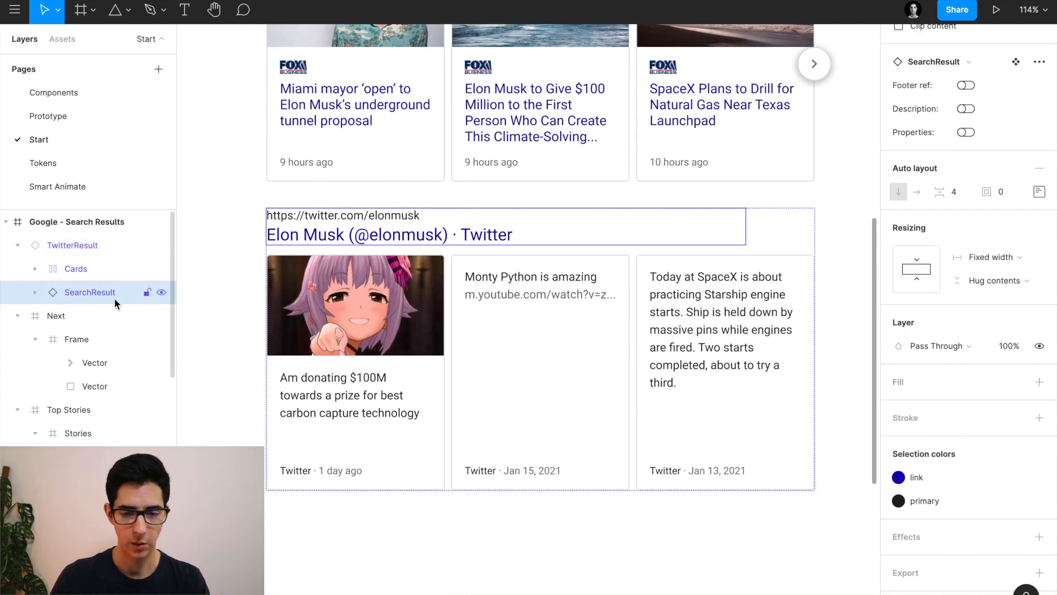
pyautogui.scroll(2, 955, 94)
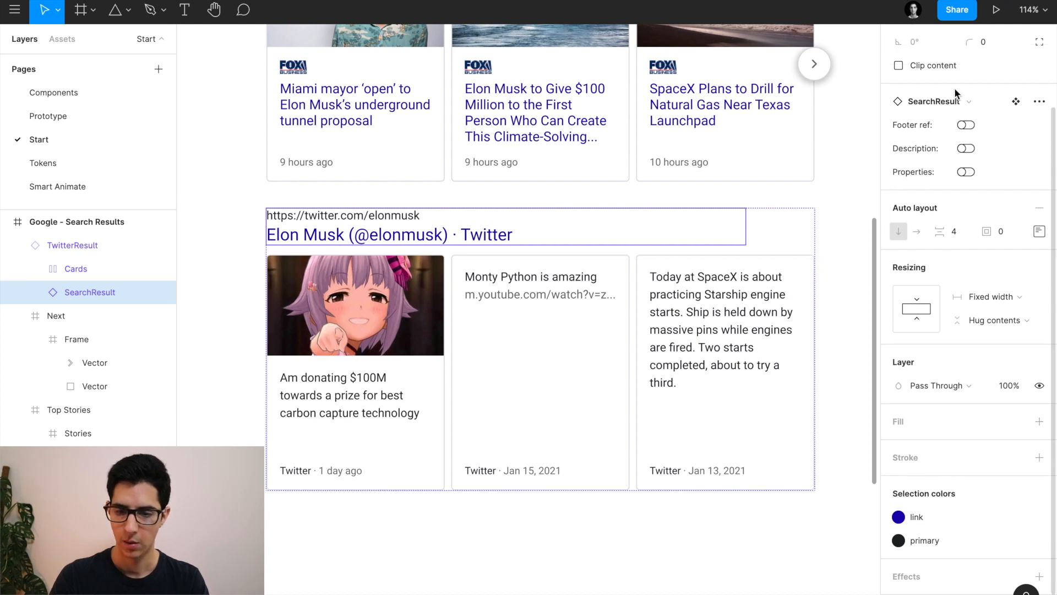
pyautogui.scroll(2, 955, 93)
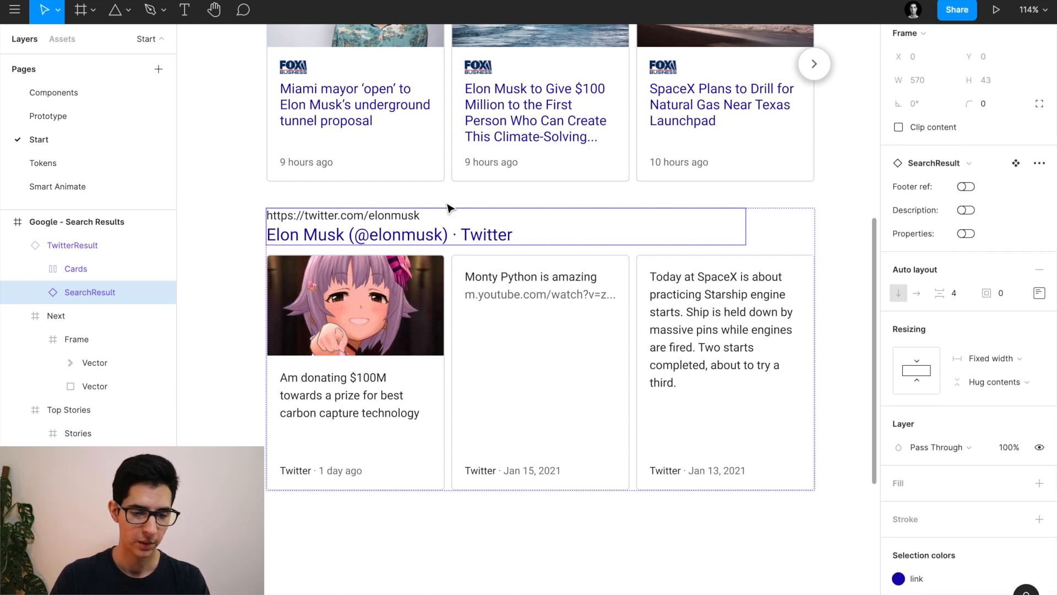
pyautogui.click(357, 319)
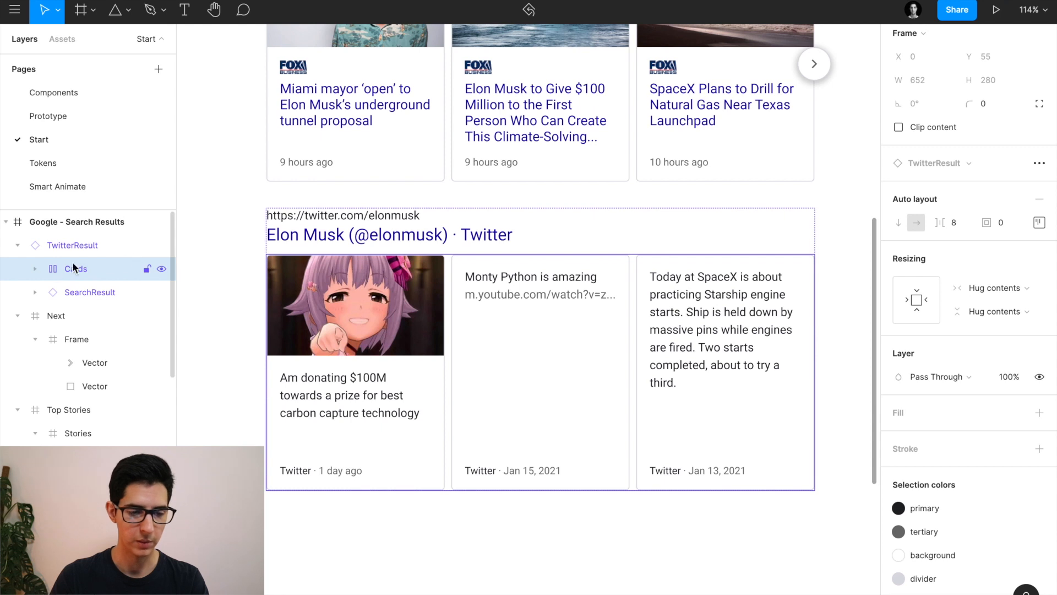
pyautogui.click(363, 357)
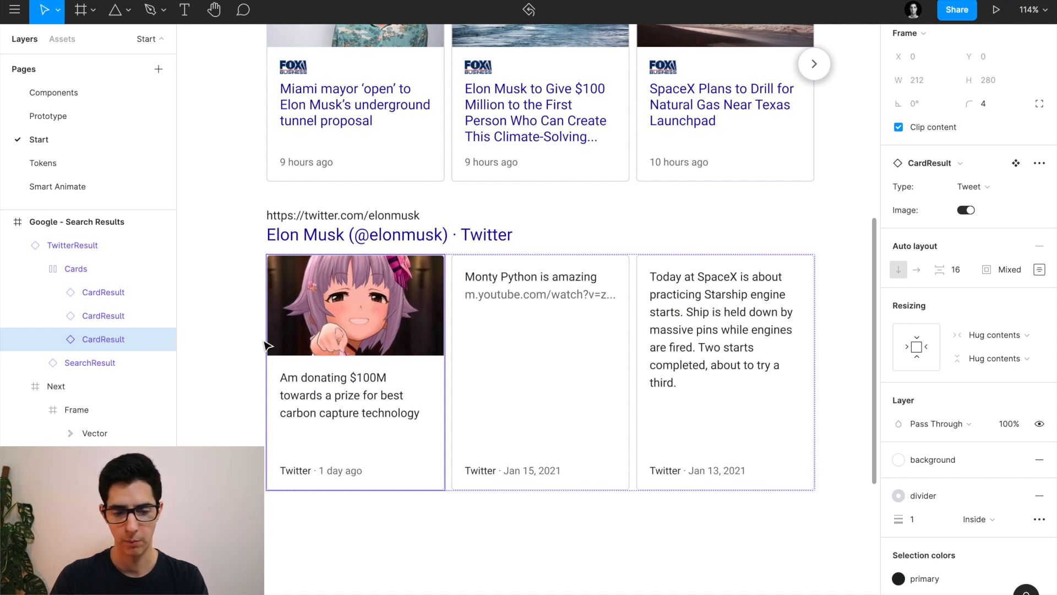
pyautogui.click(575, 359)
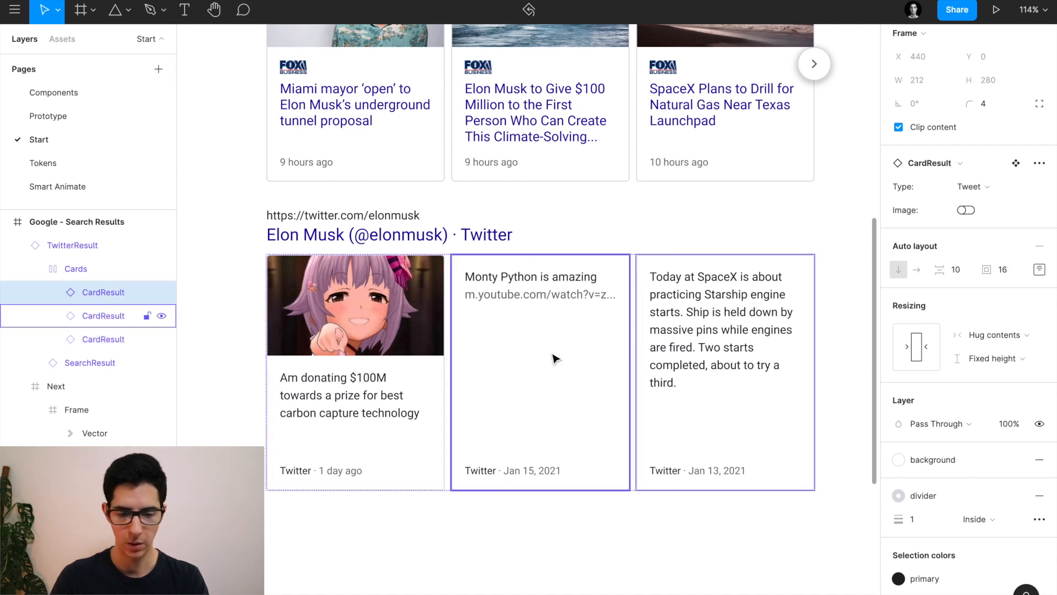
pyautogui.click(391, 359)
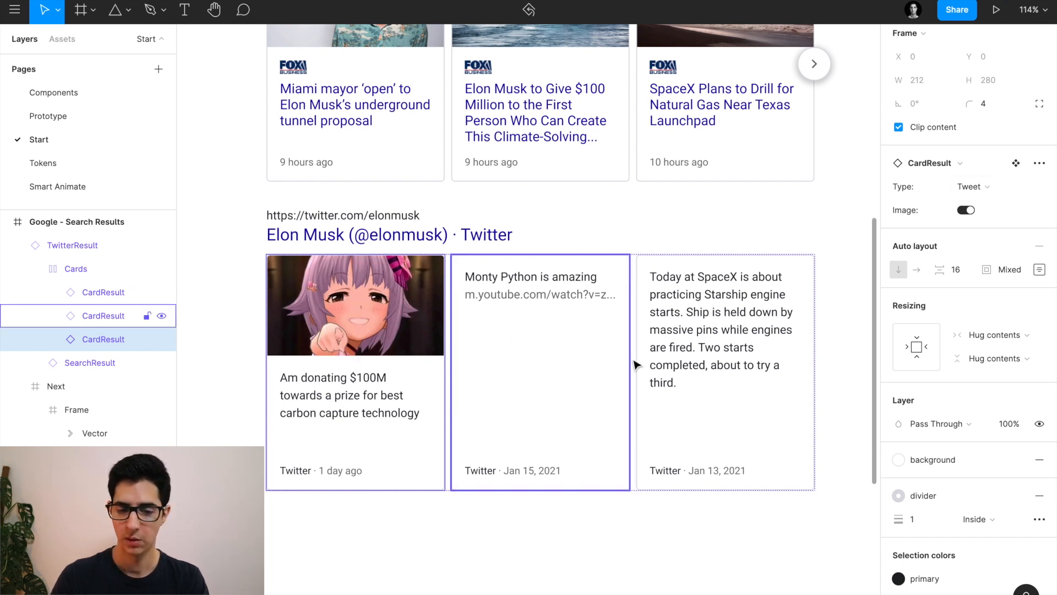
pyautogui.click(573, 366)
pyautogui.click(715, 366)
pyautogui.click(538, 362)
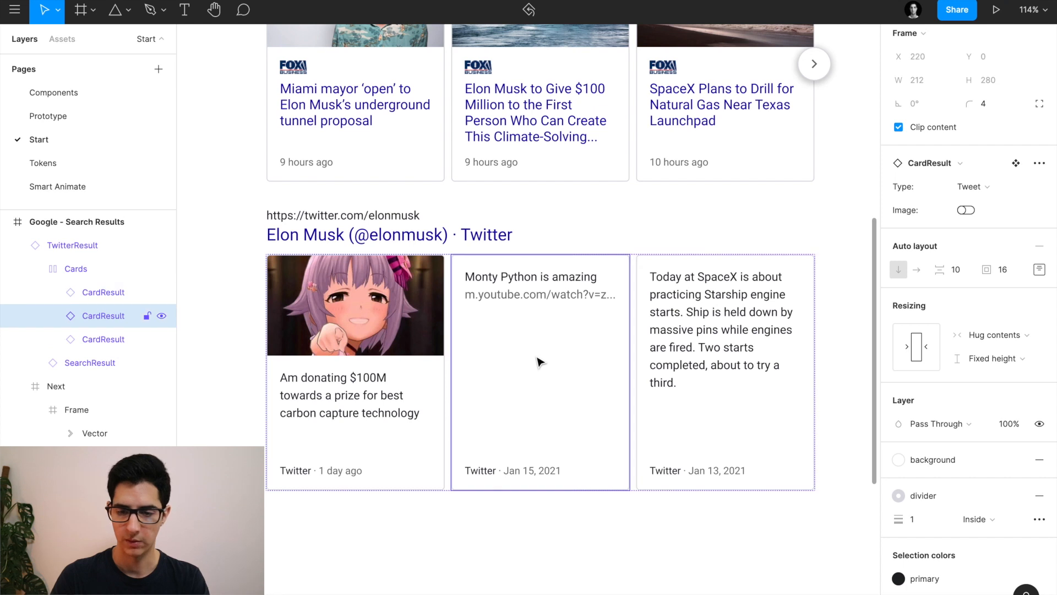
# Switch the Image property of the middle tweet card on and off to compare the two variants.
pyautogui.click(965, 212)
pyautogui.click(965, 212)
pyautogui.click(965, 212)
pyautogui.click(964, 211)
pyautogui.click(964, 212)
pyautogui.click(964, 211)
pyautogui.click(964, 211)
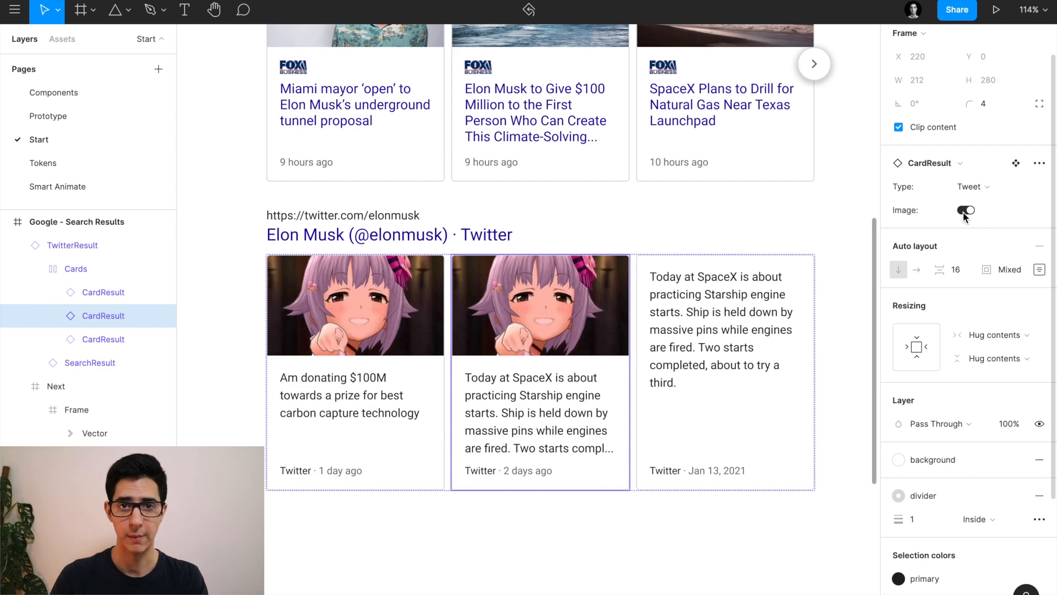
pyautogui.click(964, 211)
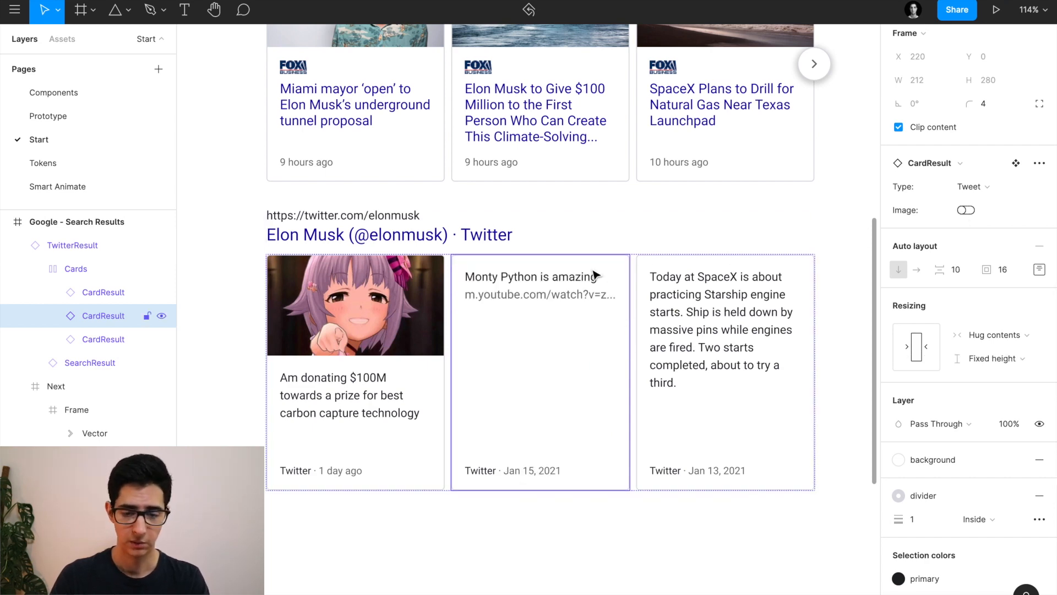
# Copy the Forbes and Tesla SearchResult instances from the Results - Full view frame on the Prototype page.
pyautogui.keyDown('ctrl'); pyautogui.scroll(-2, 594, 280); pyautogui.keyUp('ctrl')
pyautogui.scroll(-3, 592, 280)
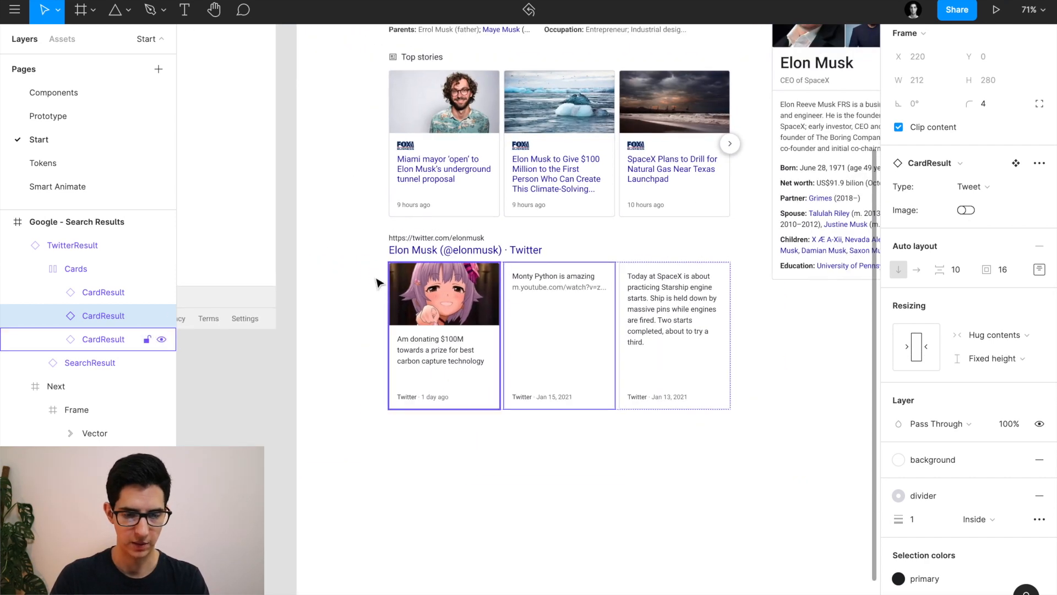
pyautogui.click(373, 281)
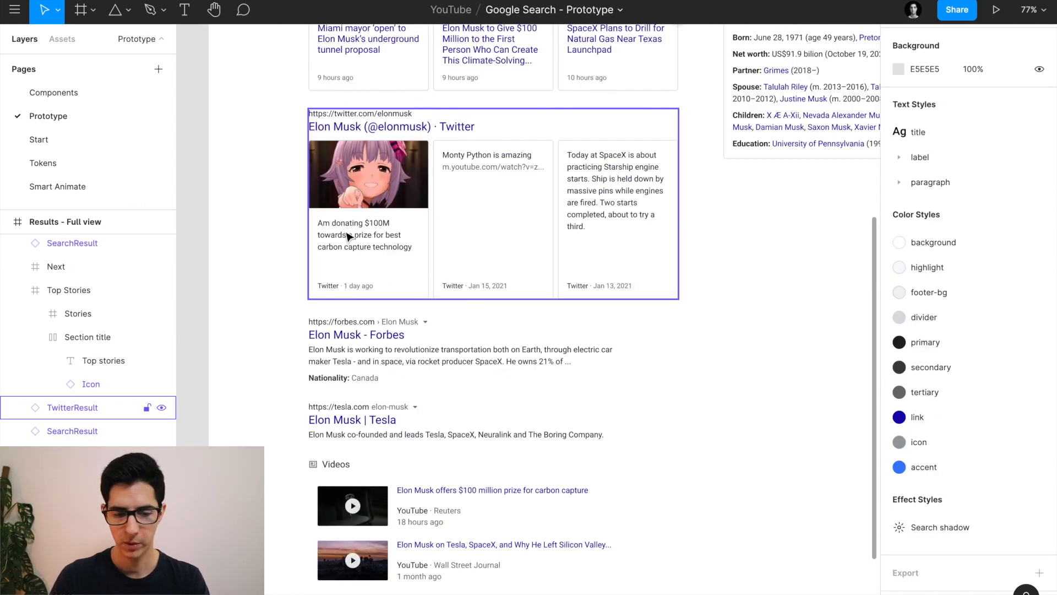
pyautogui.scroll(-3, 349, 264)
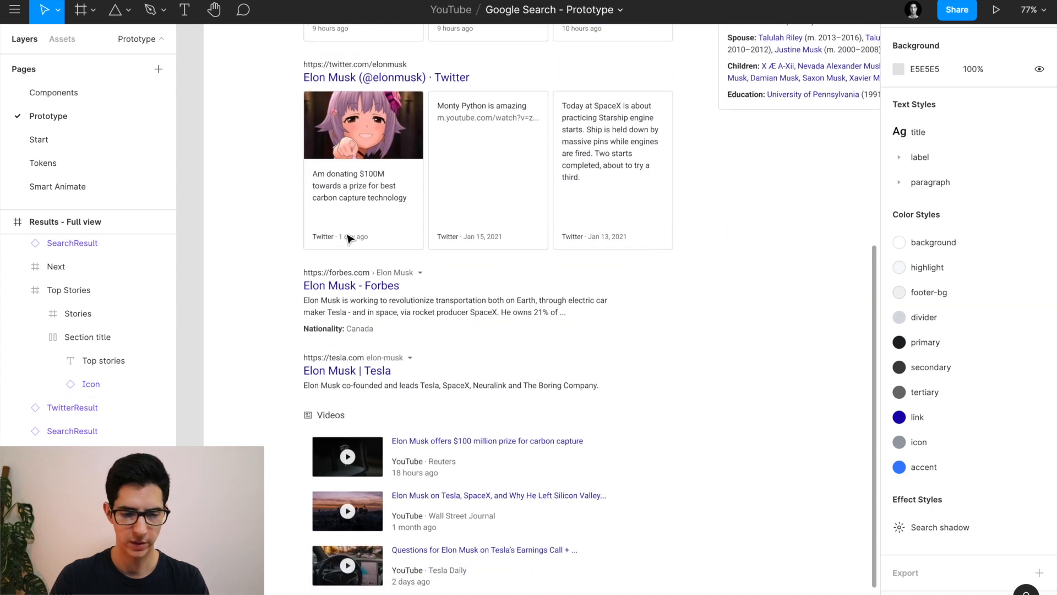
pyautogui.click(347, 276)
pyautogui.keyDown('shift'); pyautogui.click(348, 336); pyautogui.keyUp('shift')
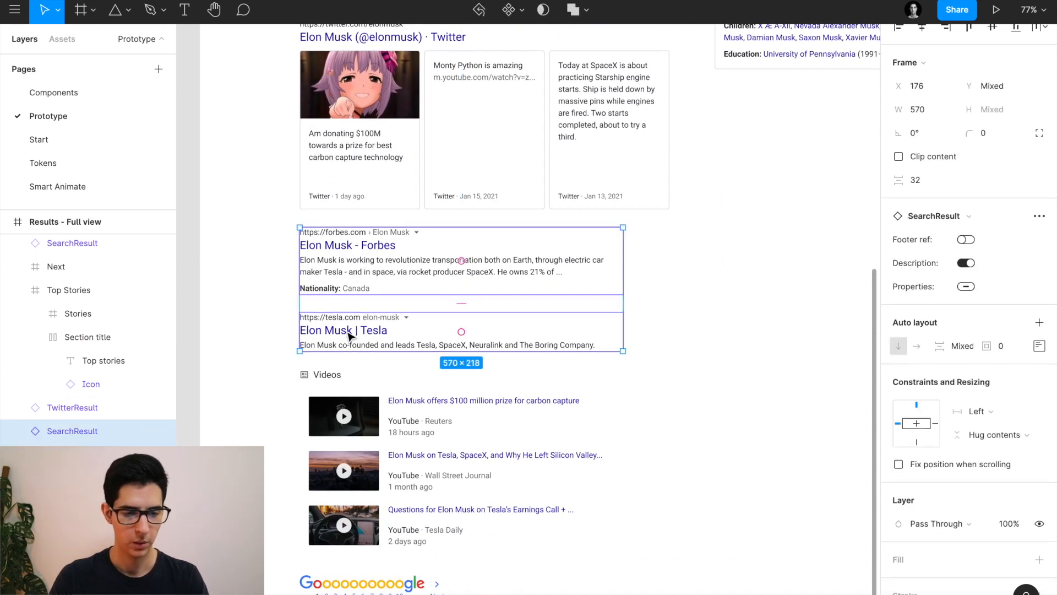
# Paste the Forbes and Tesla results into the Google - Search Results frame on the Start page and check the Forbes result.
pyautogui.click(58, 157)
pyautogui.click(52, 139)
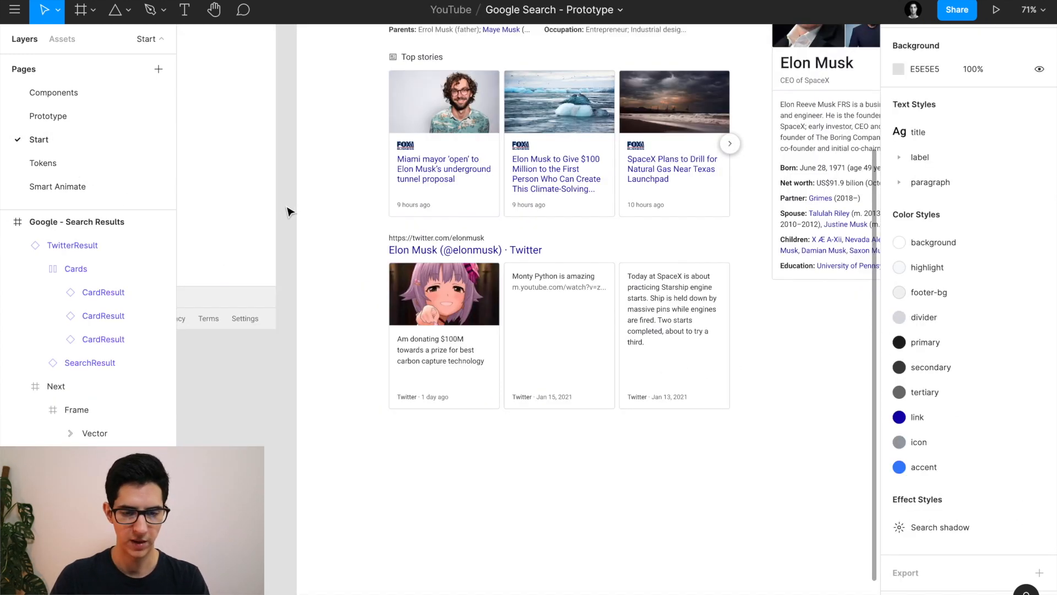
pyautogui.scroll(-5, 293, 214)
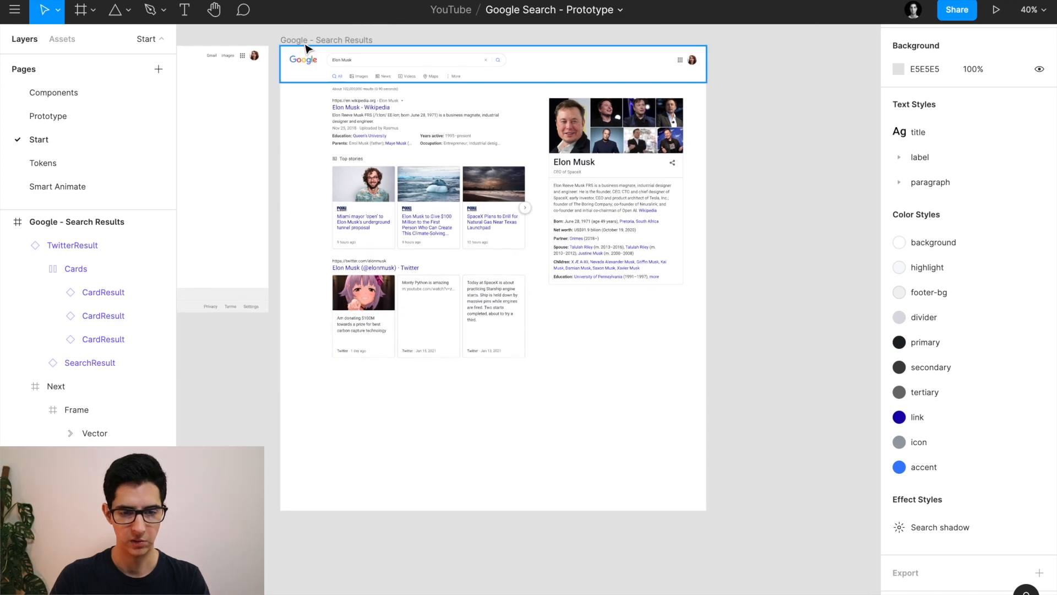
pyautogui.click(303, 42)
pyautogui.hotkey('ctrl', 'v')
pyautogui.scroll(-2, 374, 364)
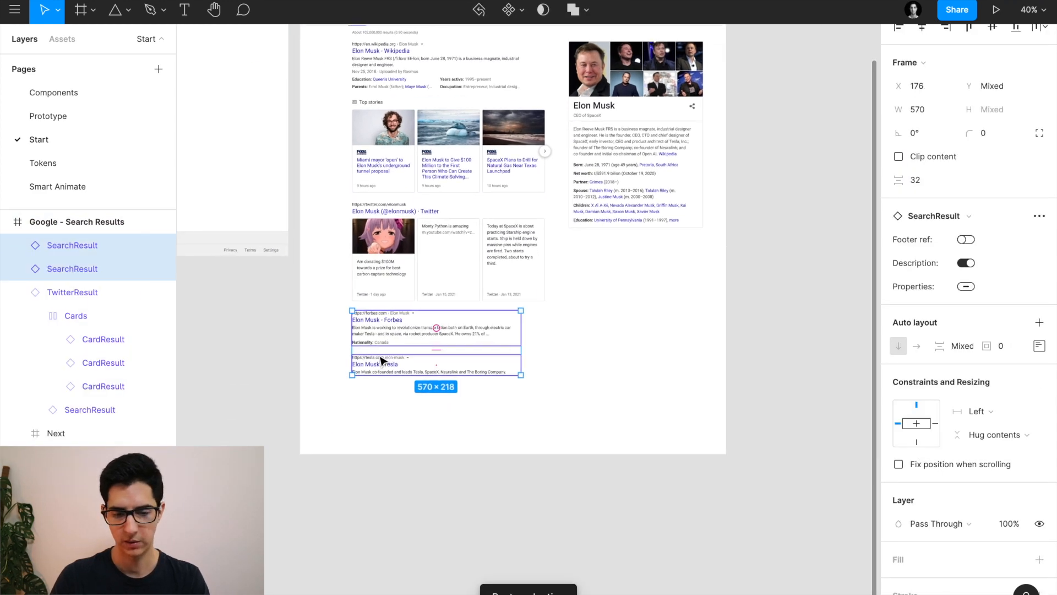
pyautogui.scroll(5, 374, 364)
pyautogui.click(389, 293)
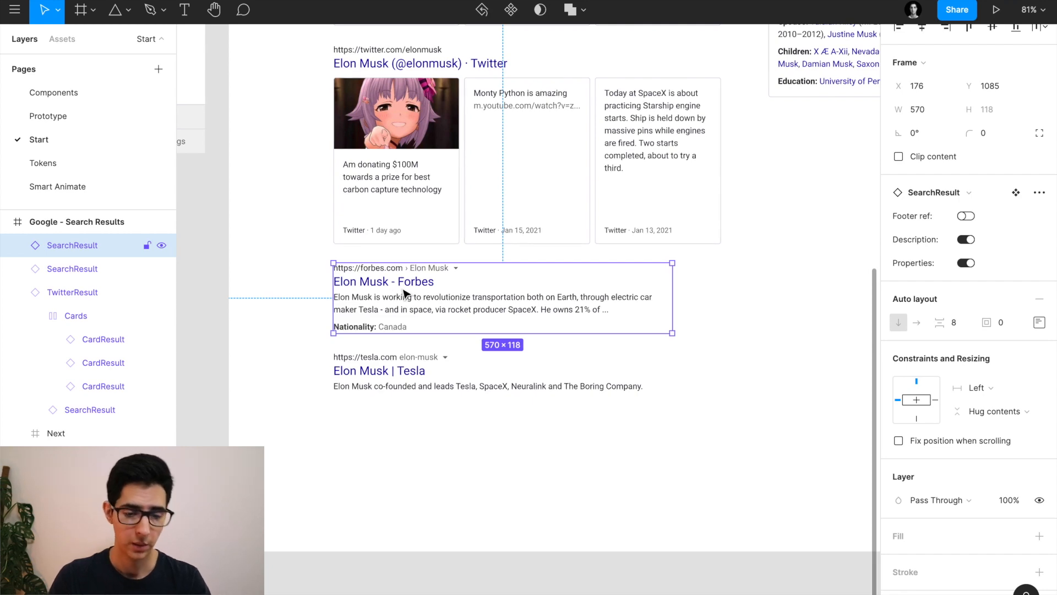
pyautogui.scroll(5, 405, 326)
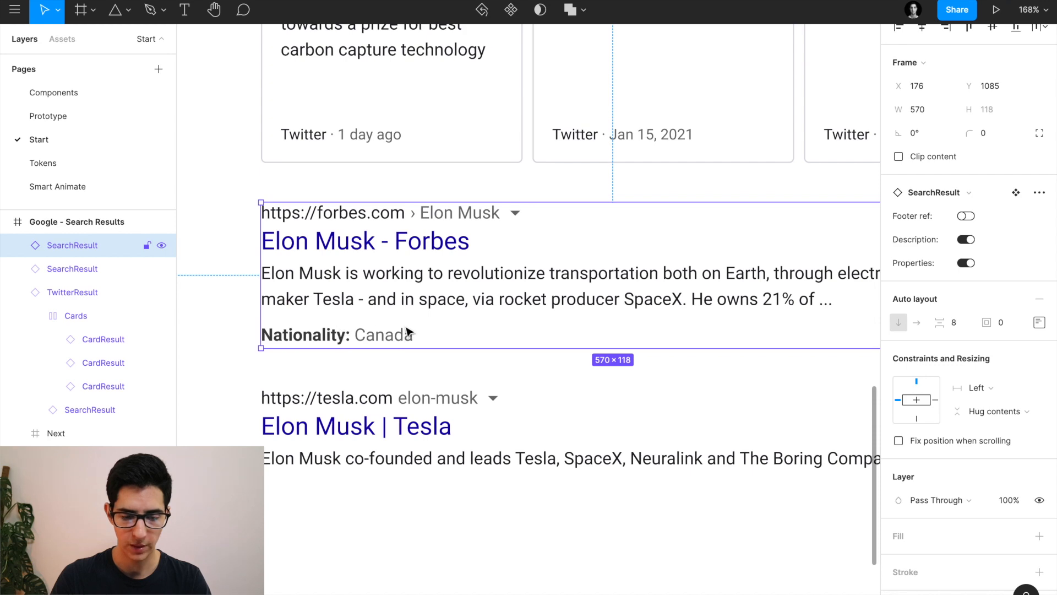
pyautogui.scroll(-8, 369, 330)
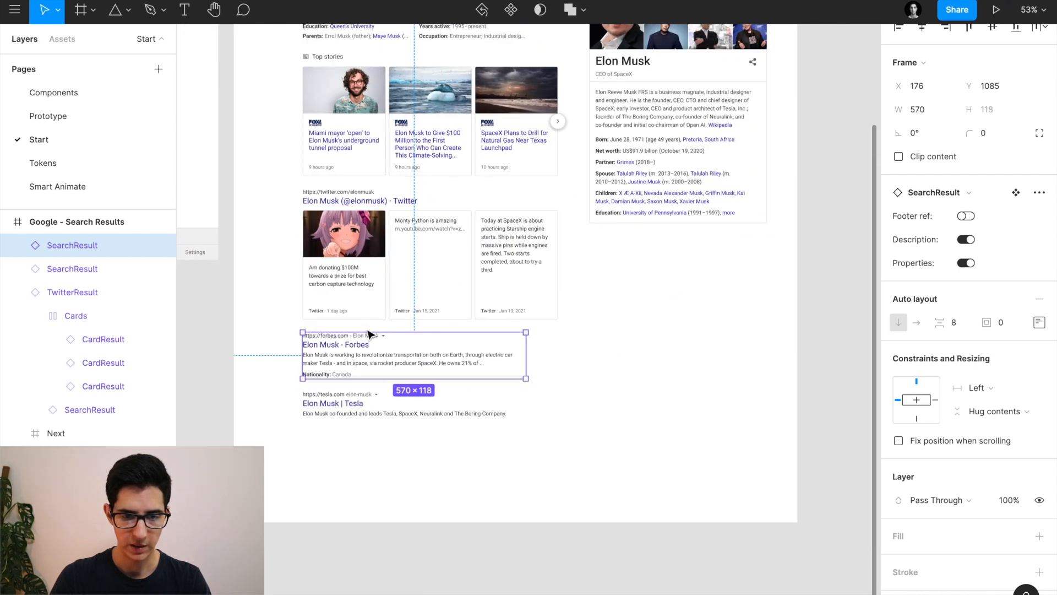
# Duplicate the Wikipedia search result into the empty area beside the Forbes result and remove the copy's Parents and Occupation row.
pyautogui.click(362, 97)
pyautogui.keyDown('alt'); pyautogui.moveTo(356, 89); pyautogui.dragTo(532, 367); pyautogui.keyUp('alt')
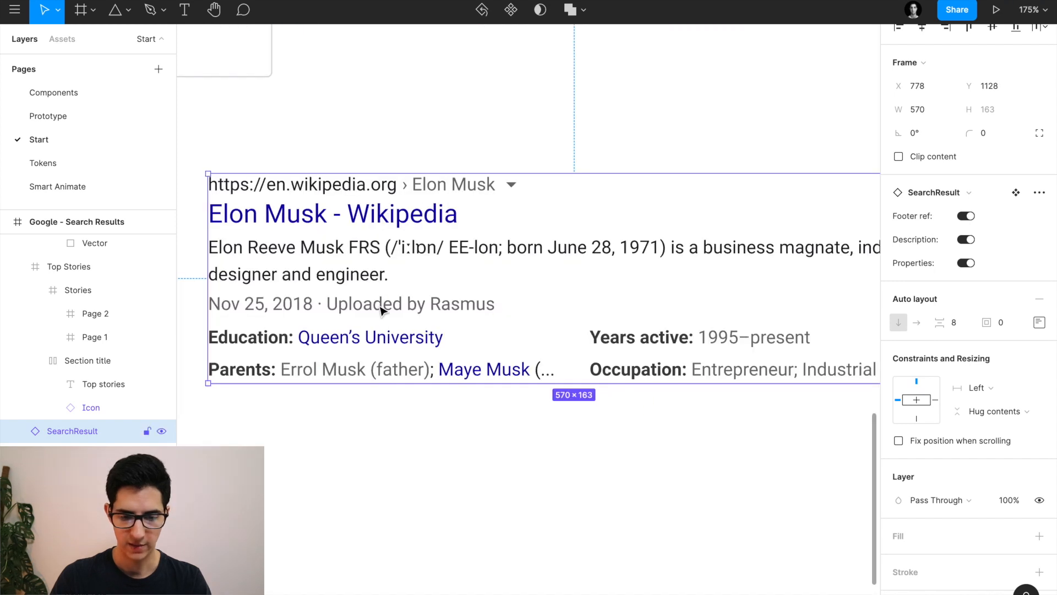
pyautogui.doubleClick(380, 370)
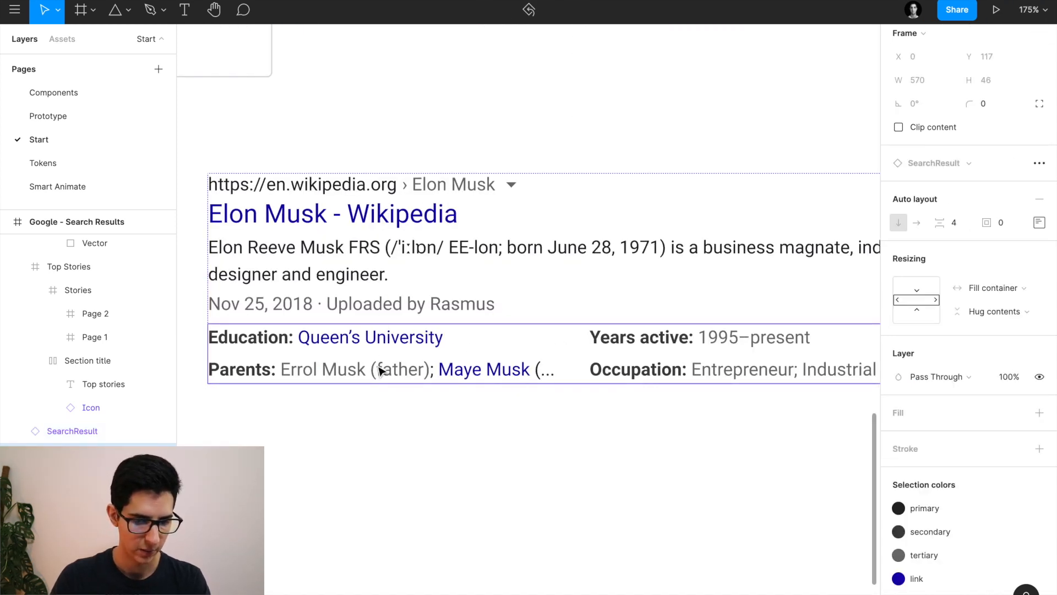
pyautogui.doubleClick(379, 370)
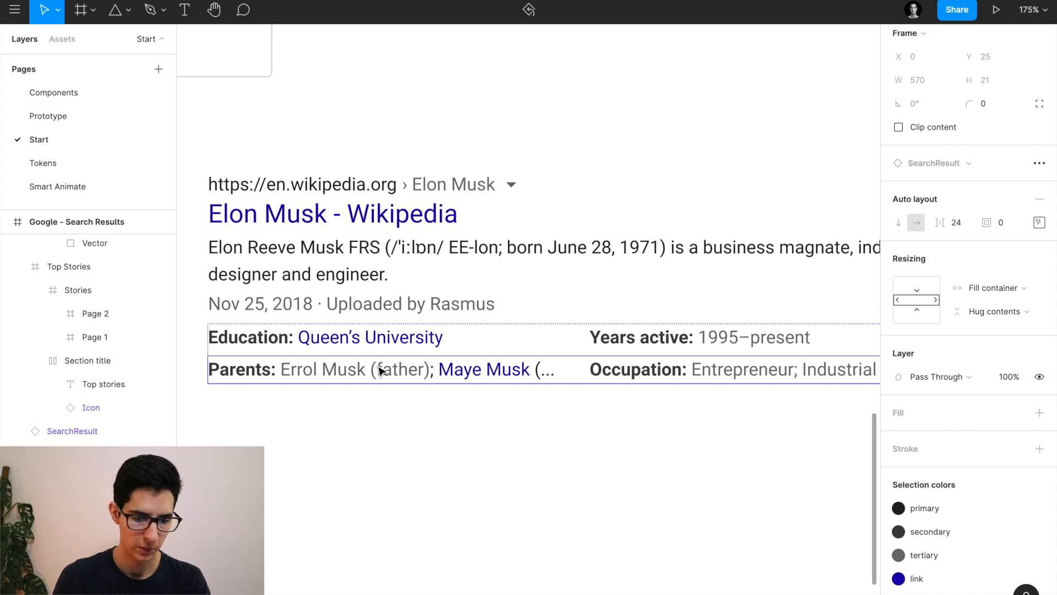
pyautogui.press('Delete')
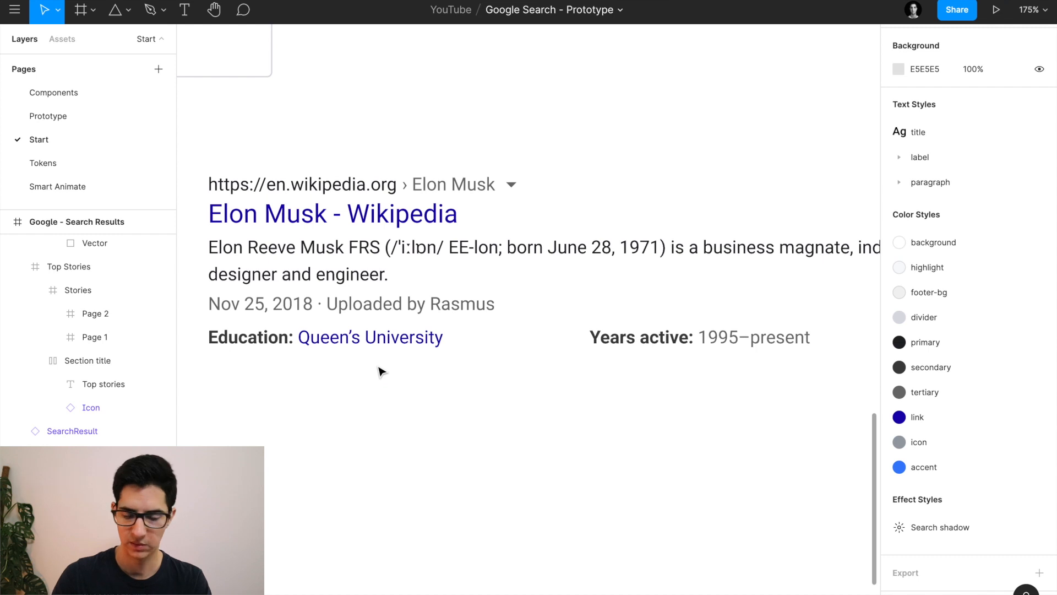
# Remove the Years active property from the duplicated Wikipedia result.
pyautogui.hscroll(1, 380, 370)
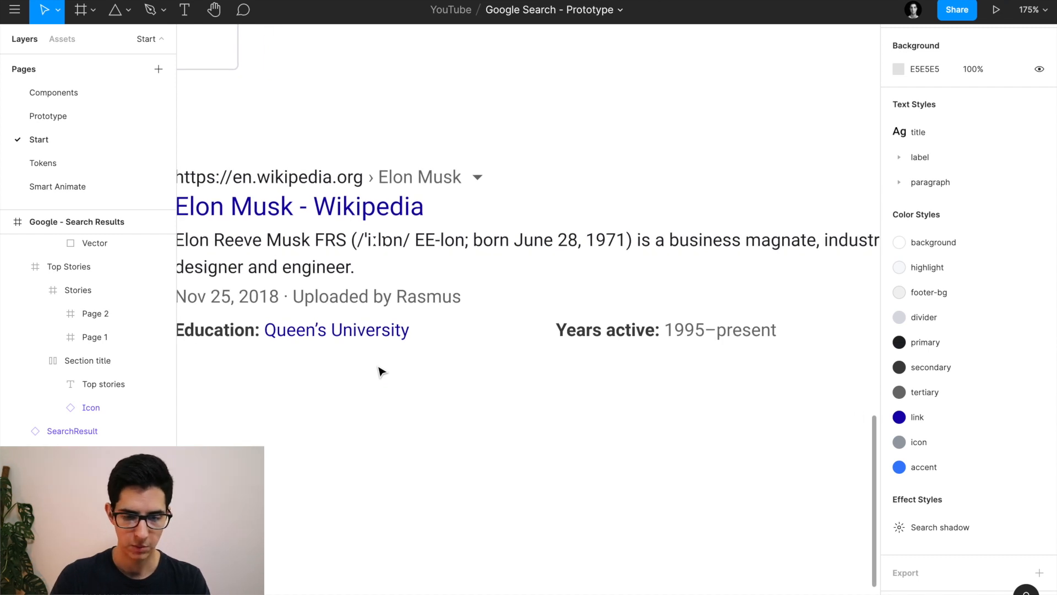
pyautogui.scroll(-3, 380, 370)
pyautogui.click(529, 345)
pyautogui.doubleClick(529, 345)
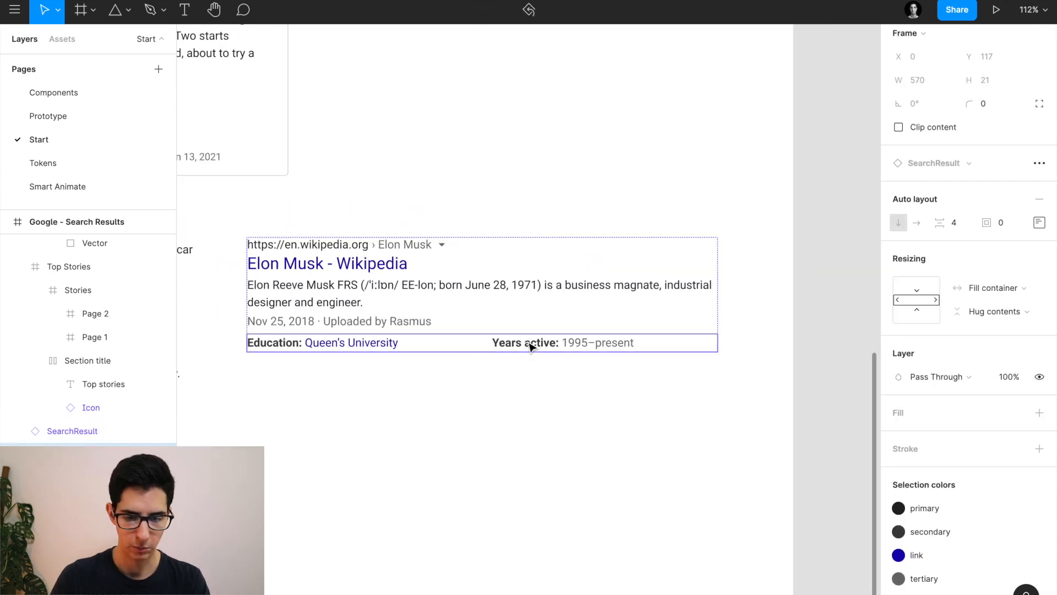
pyautogui.doubleClick(530, 346)
pyautogui.doubleClick(529, 345)
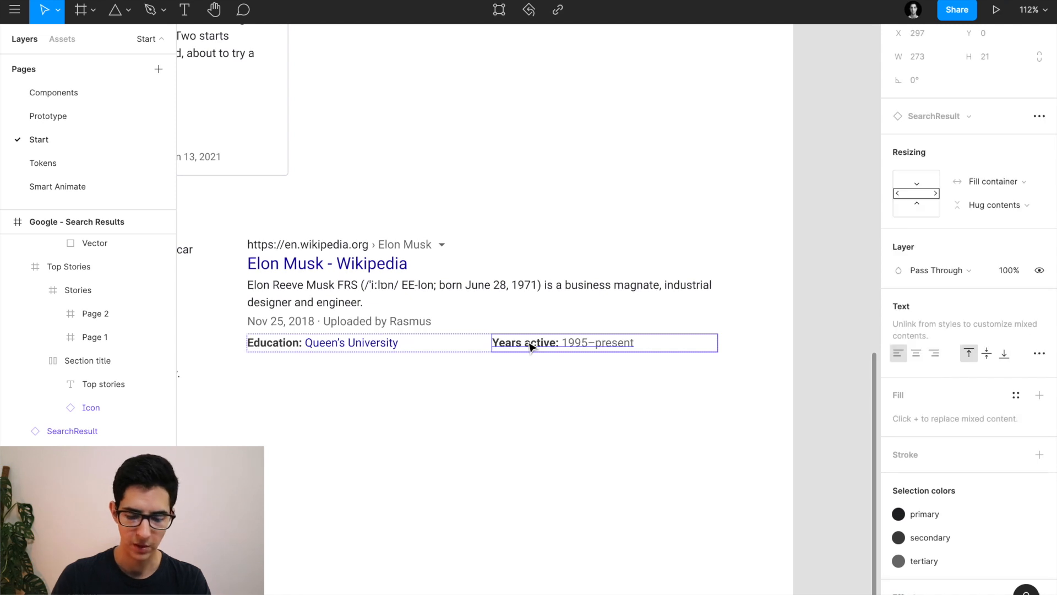
pyautogui.scroll(3, 530, 345)
pyautogui.press('Delete')
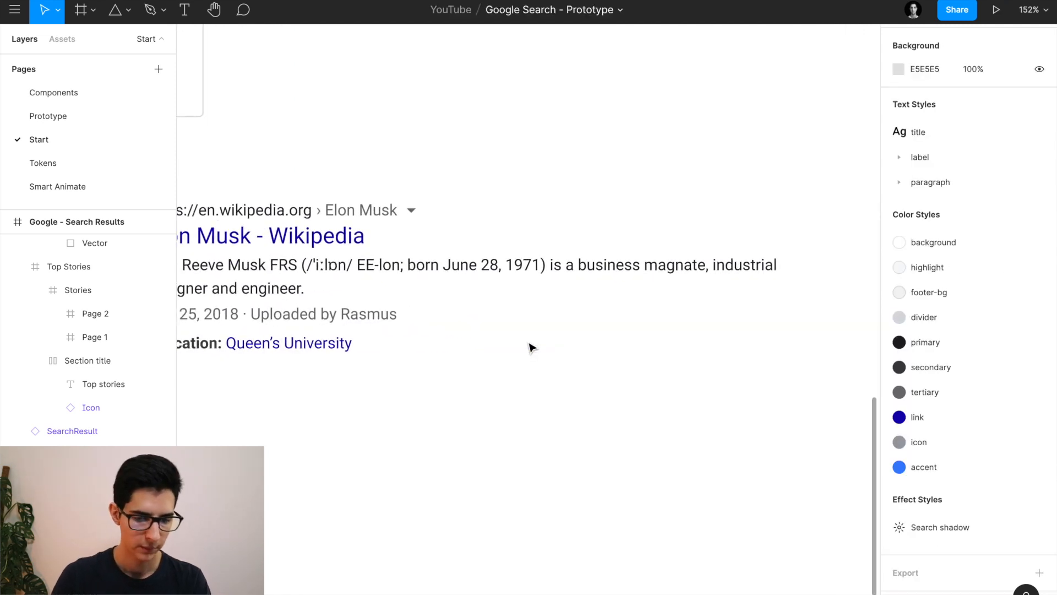
# Examine the Education row in the Wikipedia copy and the component properties of the Forbes and Tesla results.
pyautogui.hscroll(-2, 529, 346)
pyautogui.scroll(-3, 527, 355)
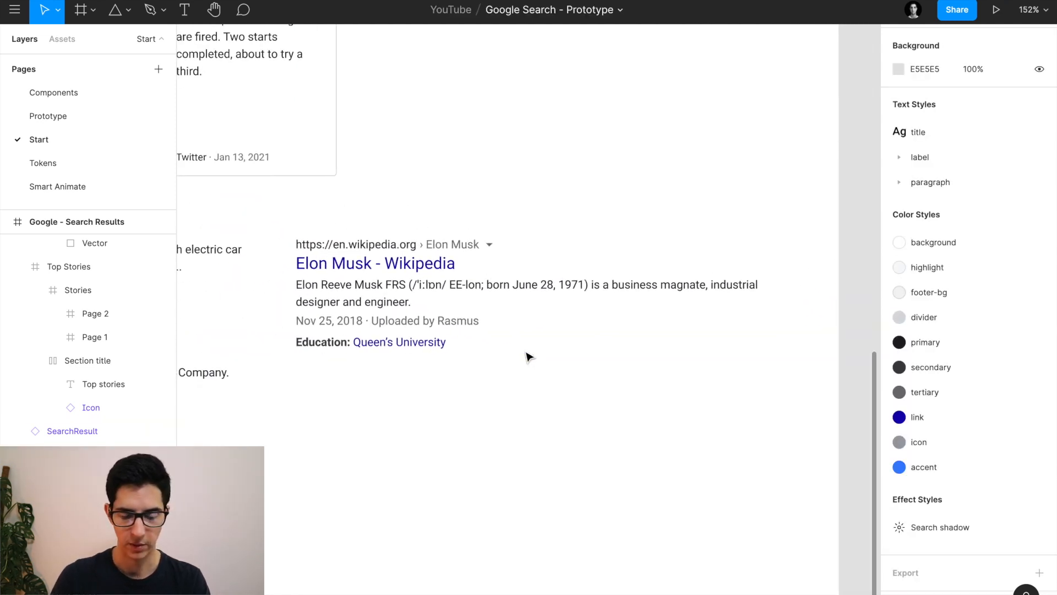
pyautogui.hscroll(1, 526, 357)
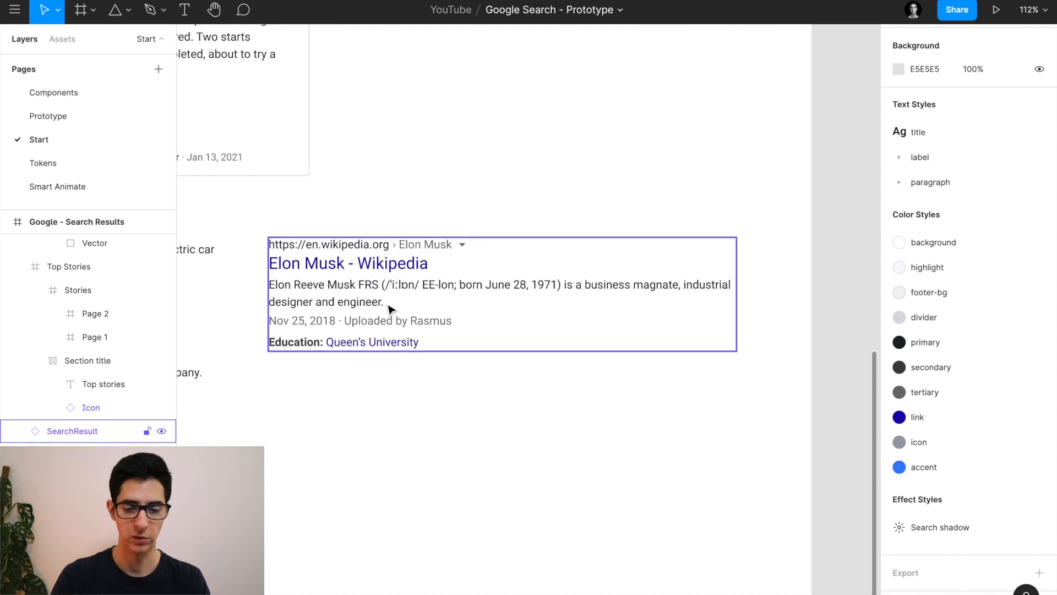
pyautogui.doubleClick(388, 343)
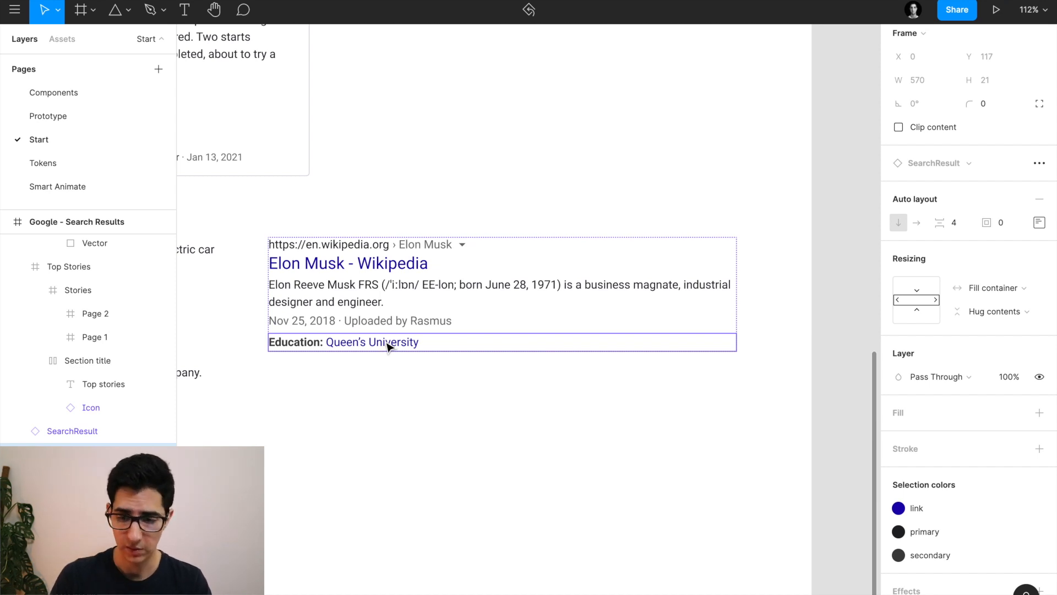
pyautogui.click(543, 385)
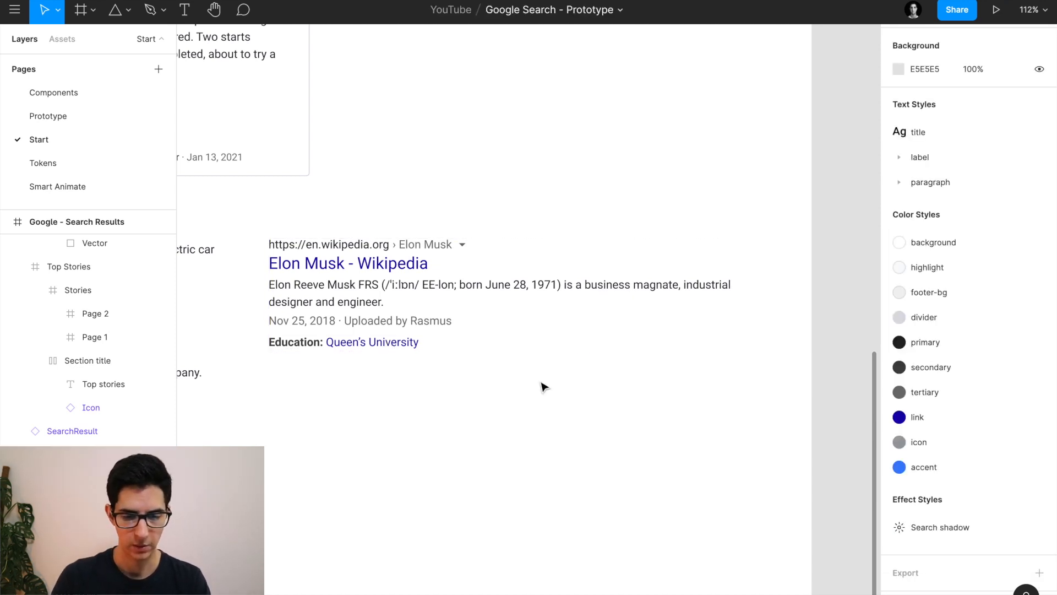
pyautogui.scroll(3, 484, 307)
pyautogui.scroll(2, 484, 308)
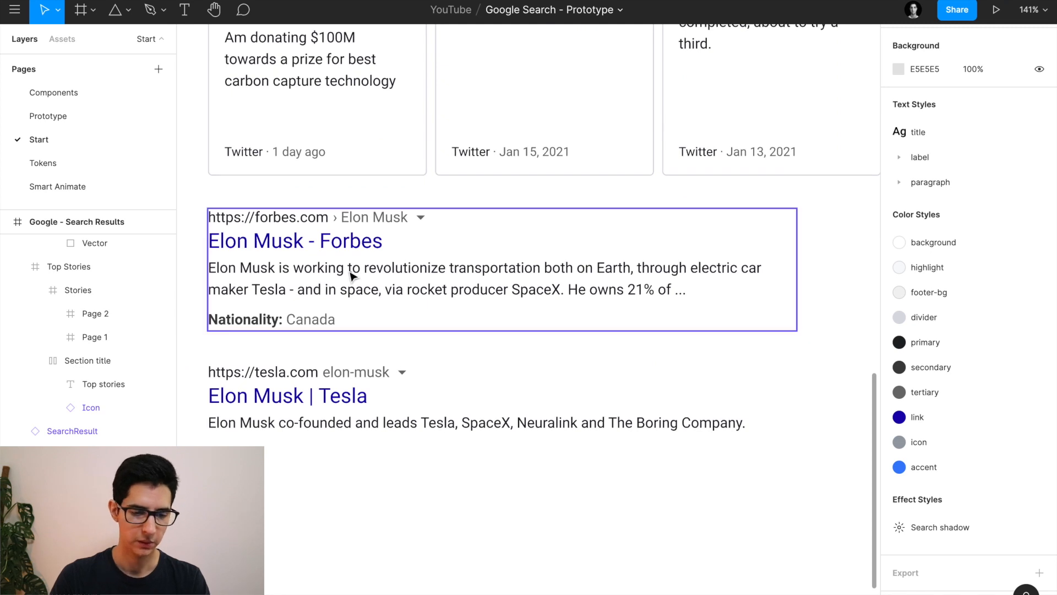
pyautogui.click(325, 259)
pyautogui.click(336, 421)
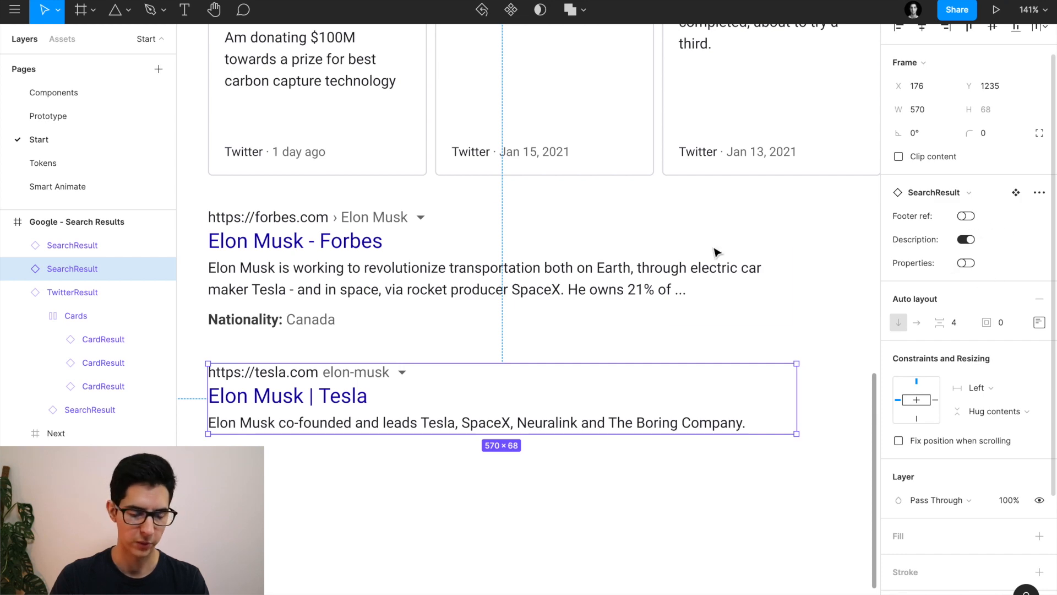
# Compare the Videos section on the Prototype page with the Videos block in the live Google results for elon musk.
pyautogui.scroll(-3, 372, 297)
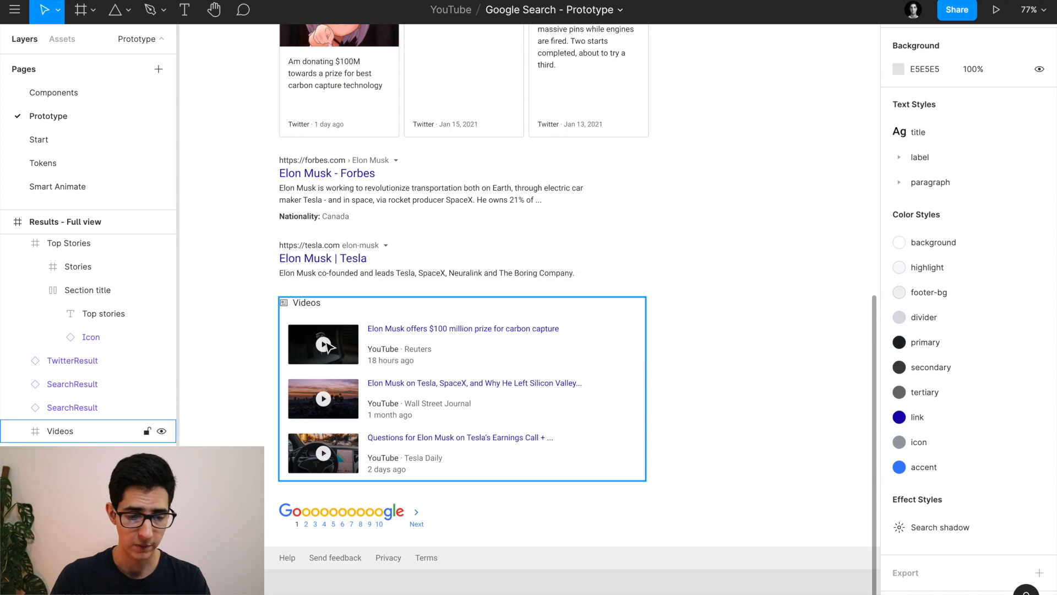
pyautogui.press('super+Tab')
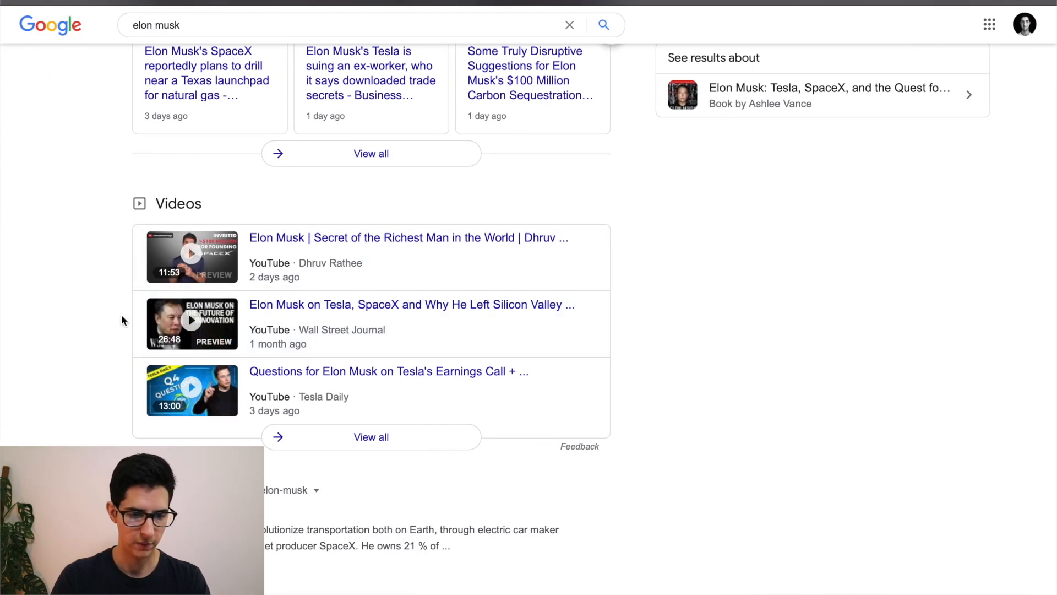
pyautogui.press('super+Tab')
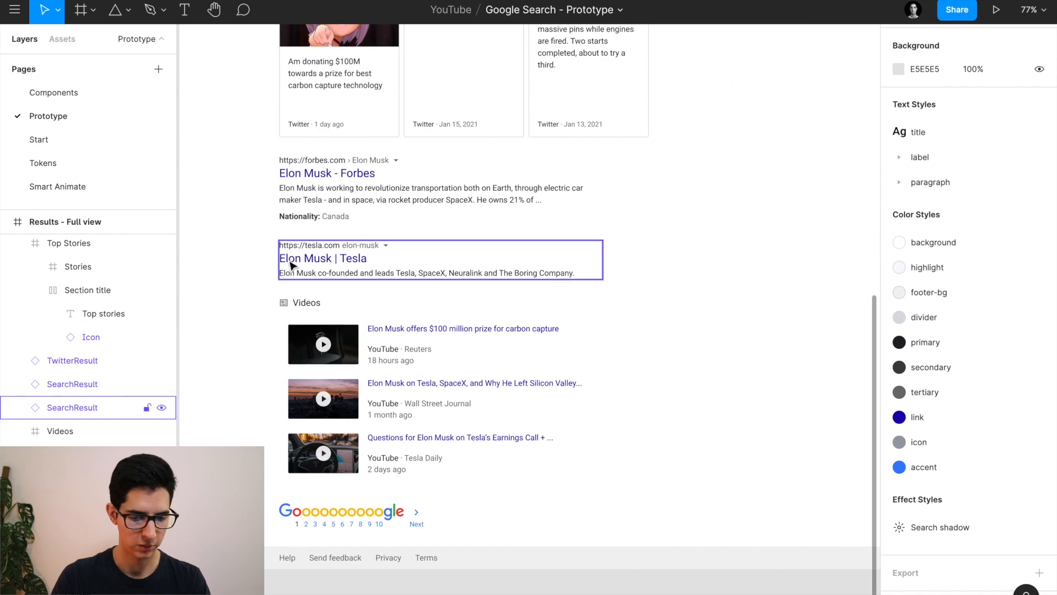
pyautogui.scroll(-5, 290, 265)
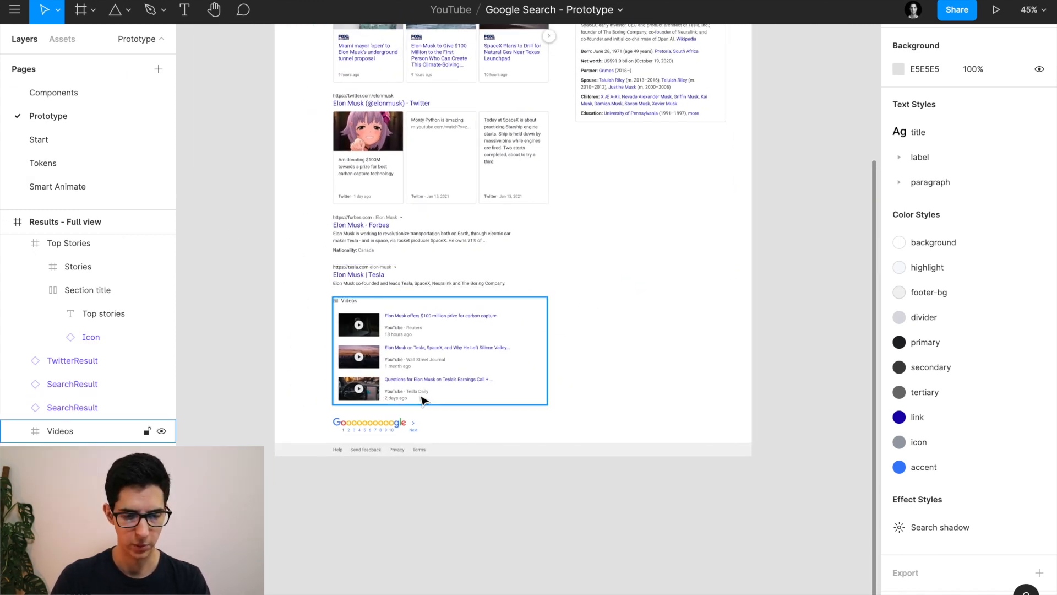
# Change the icon beside the Videos section title in Results - Full view to the movie-line variant.
pyautogui.scroll(5, 421, 400)
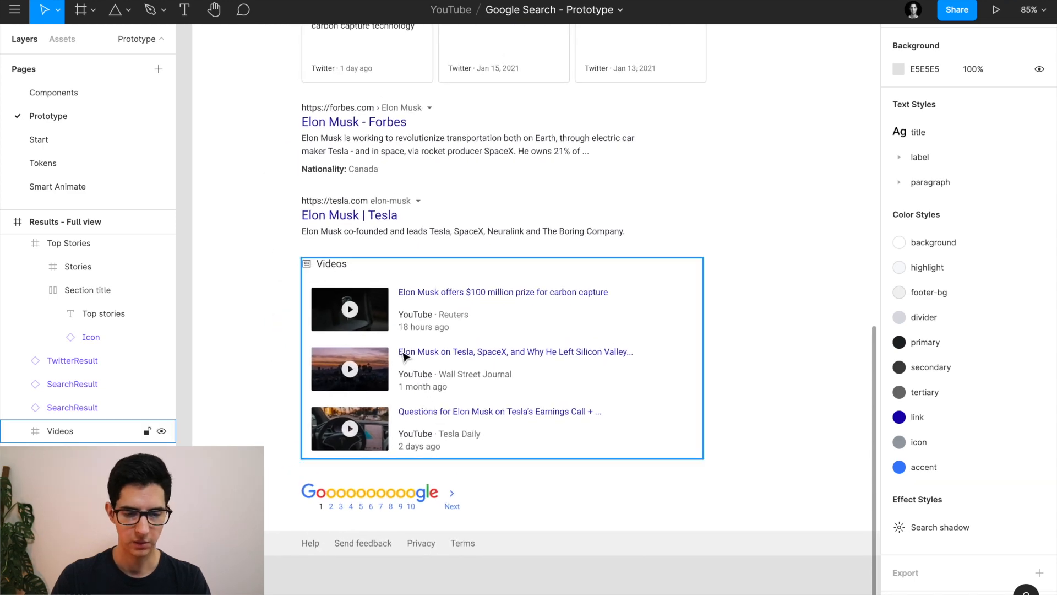
pyautogui.scroll(5, 312, 267)
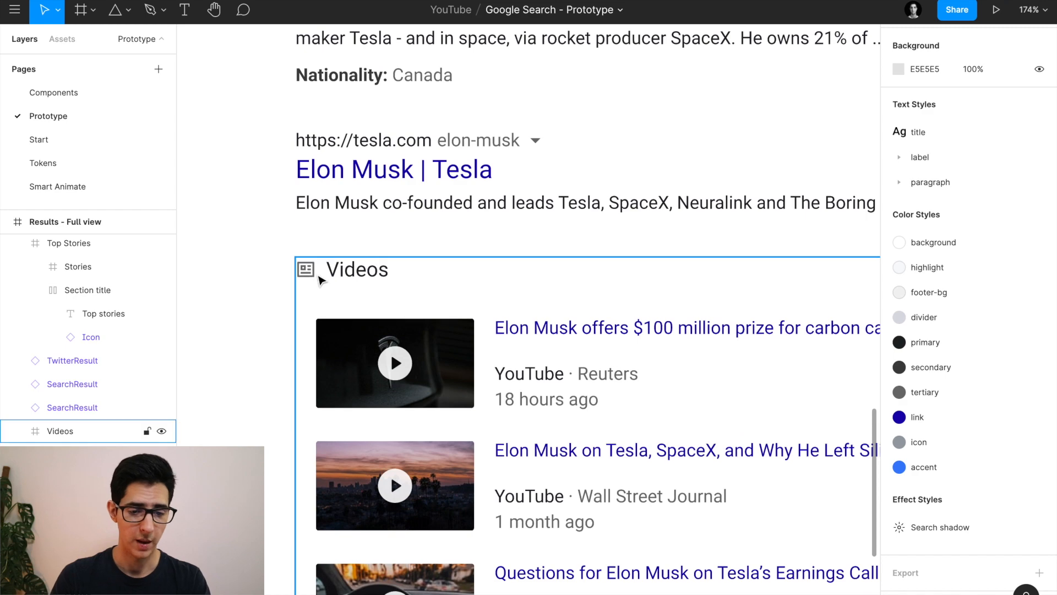
pyautogui.click(320, 276)
pyautogui.scroll(5, 318, 278)
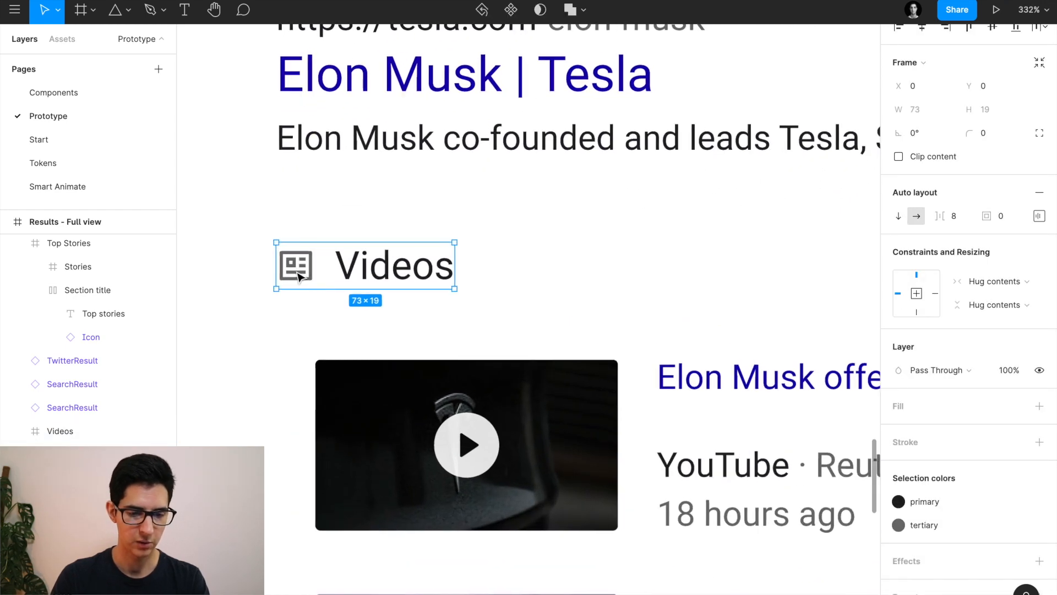
pyautogui.doubleClick(312, 277)
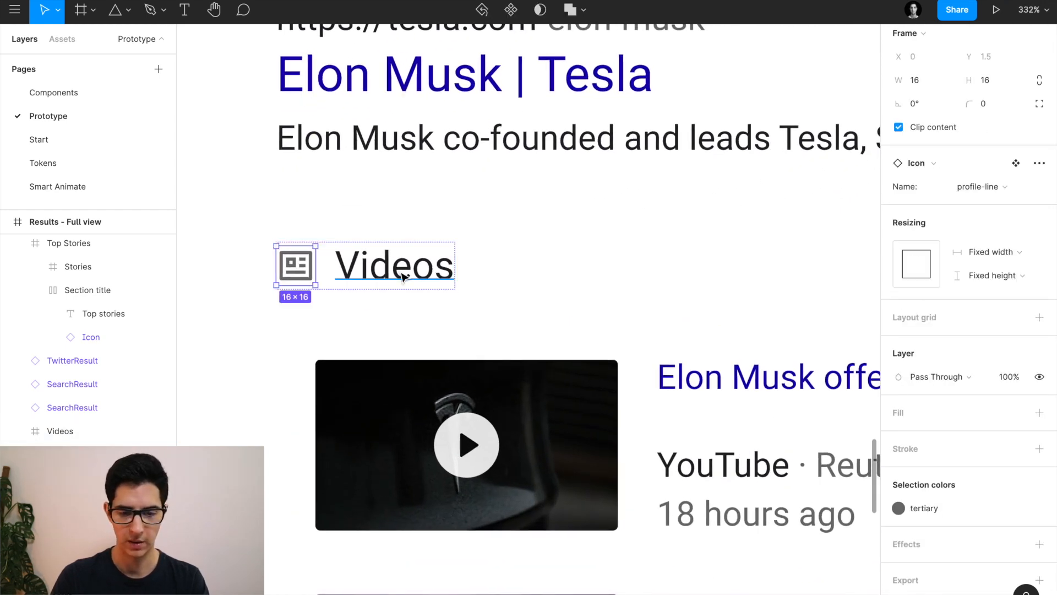
pyautogui.press('Tab')
pyautogui.click(310, 268)
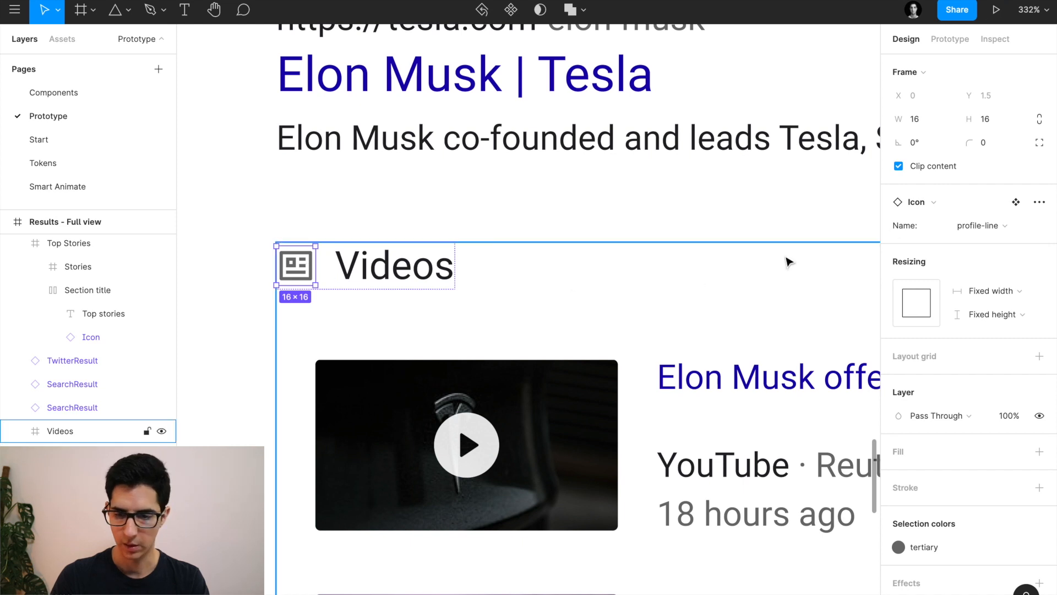
pyautogui.click(981, 224)
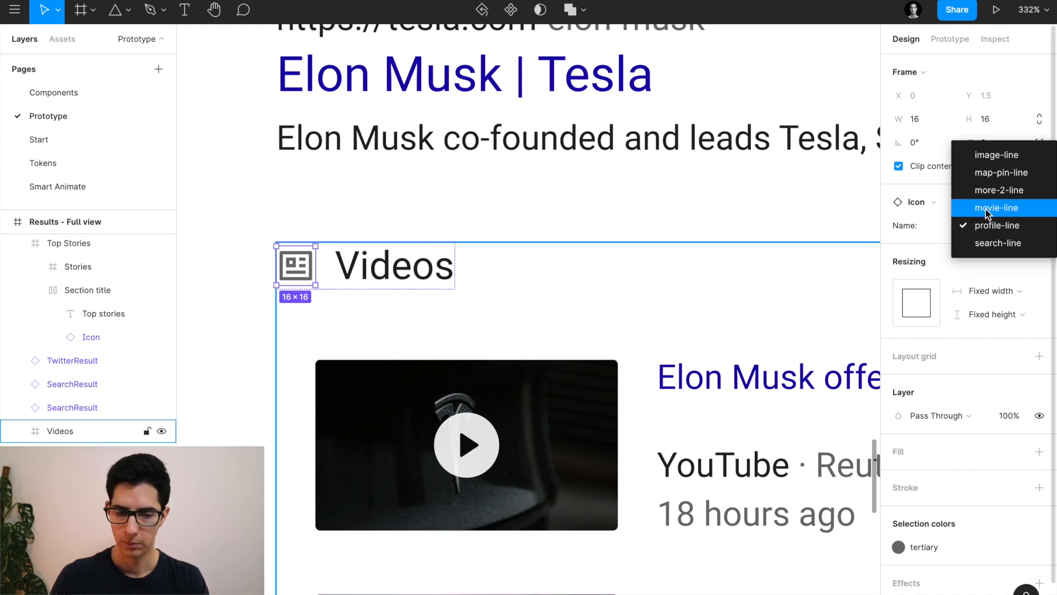
pyautogui.click(985, 212)
pyautogui.scroll(-5, 653, 198)
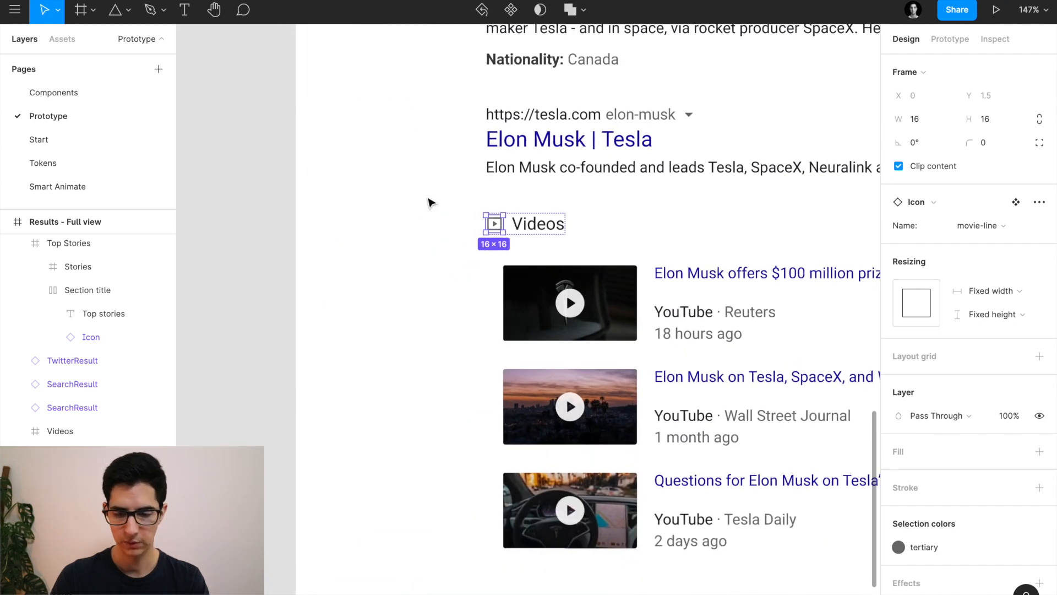
pyautogui.click(444, 202)
# Examine the list of video results in the Videos section and the first item's MediaResult component properties.
pyautogui.scroll(-5, 427, 200)
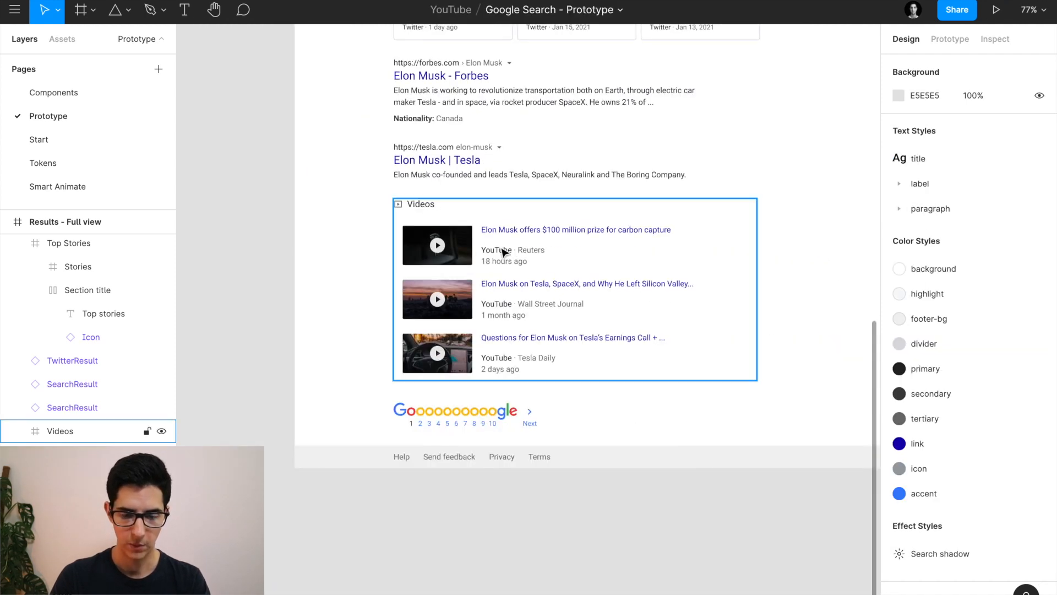
pyautogui.scroll(5, 502, 252)
pyautogui.click(499, 252)
pyautogui.doubleClick(390, 249)
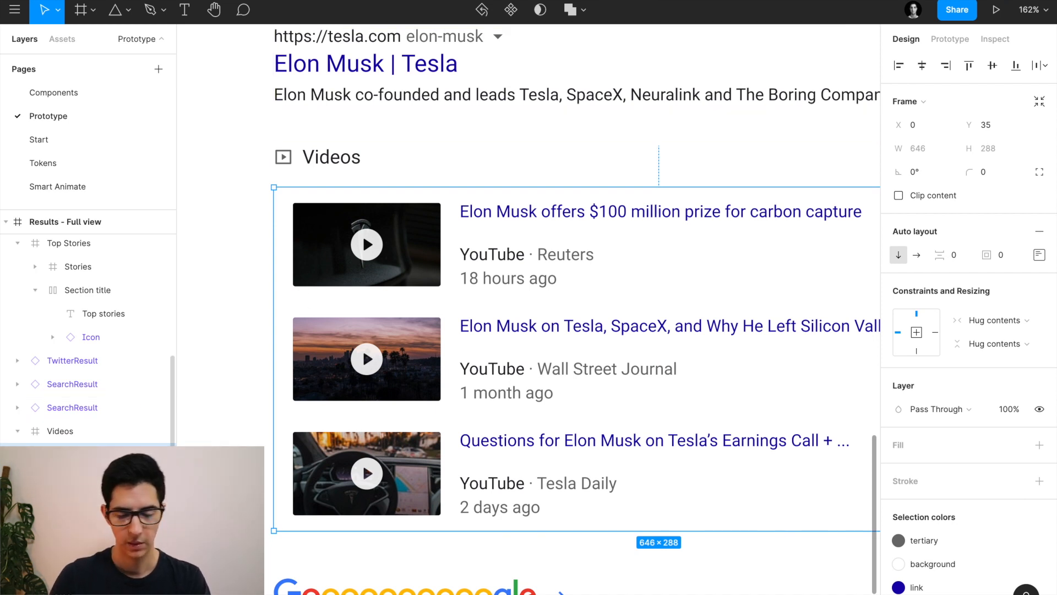
pyautogui.doubleClick(468, 235)
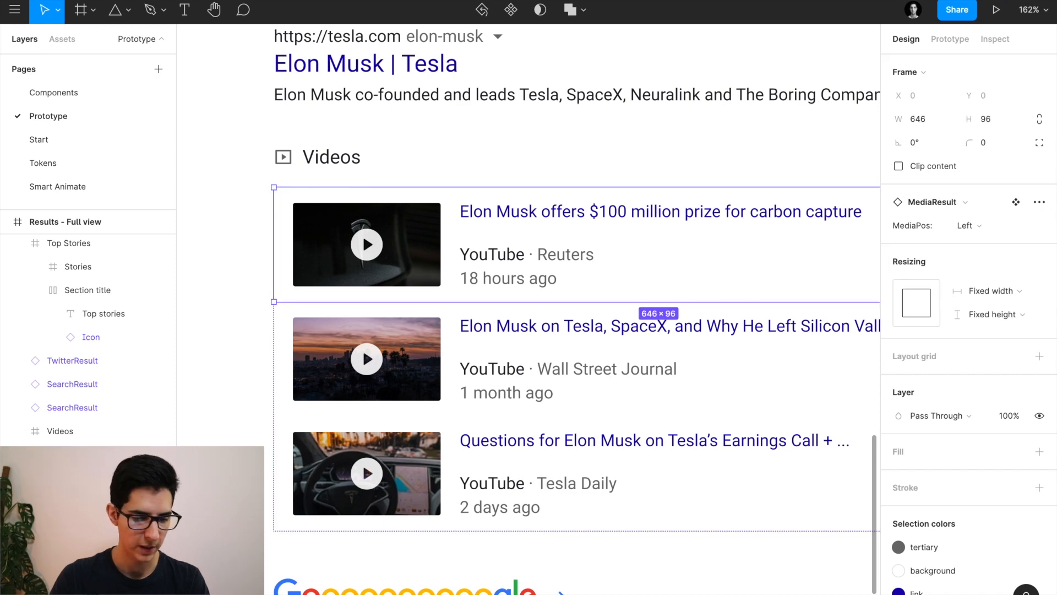
pyautogui.scroll(-2, 483, 337)
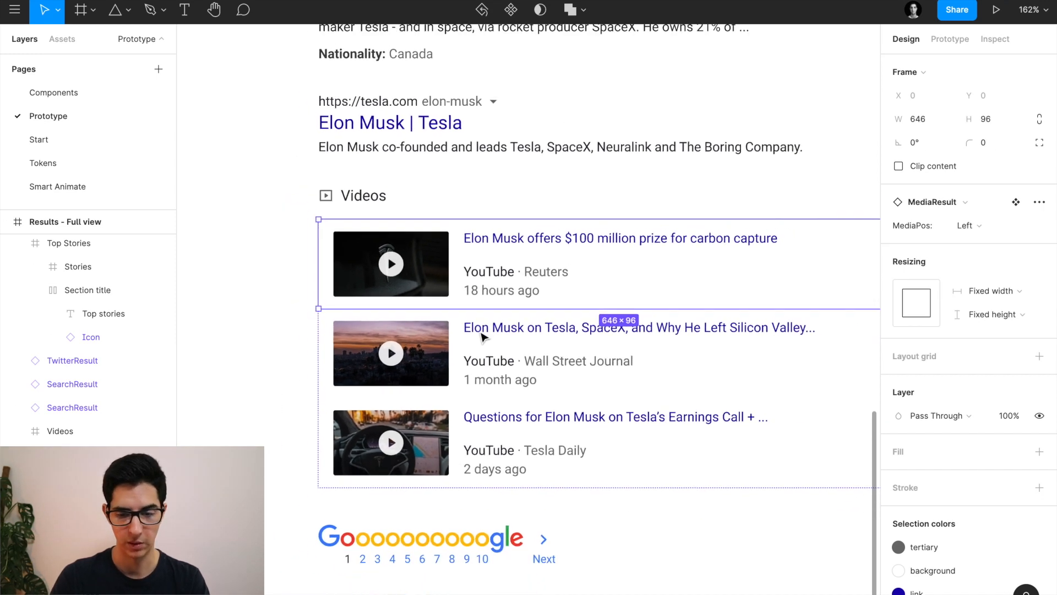
pyautogui.hscroll(2, 483, 337)
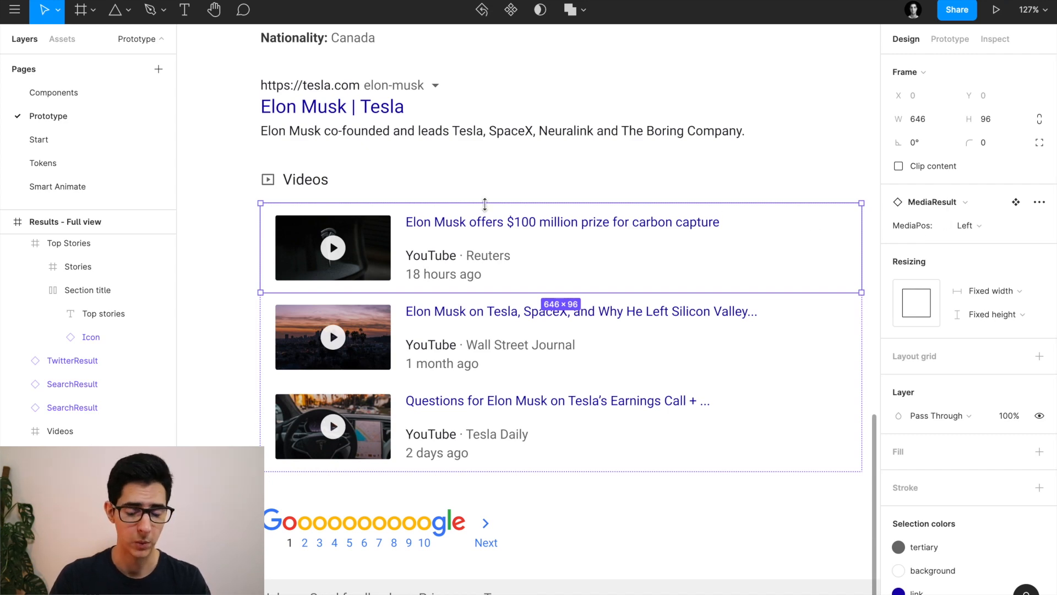
pyautogui.scroll(-3, 439, 203)
pyautogui.click(292, 243)
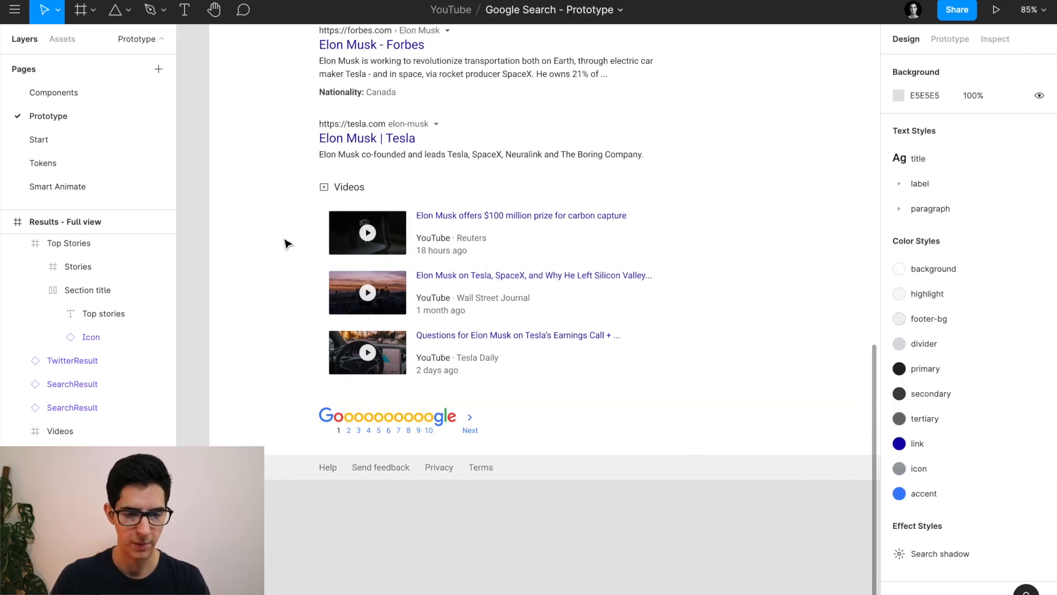
# Copy the whole Videos section and extend the Google - Search Results frame on the Start page to a height of about 2418.
pyautogui.click(425, 237)
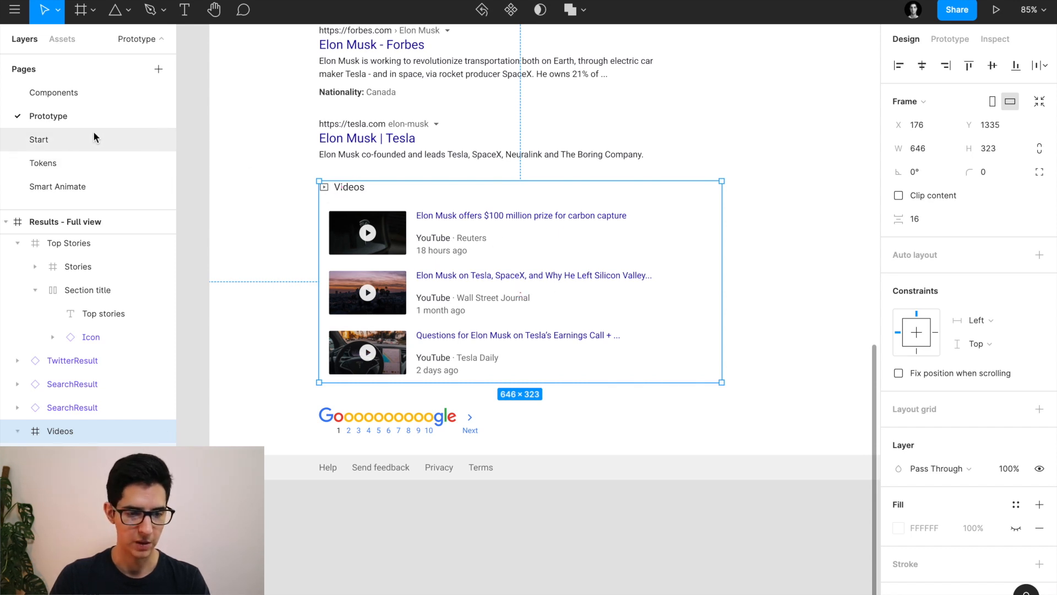
pyautogui.click(58, 140)
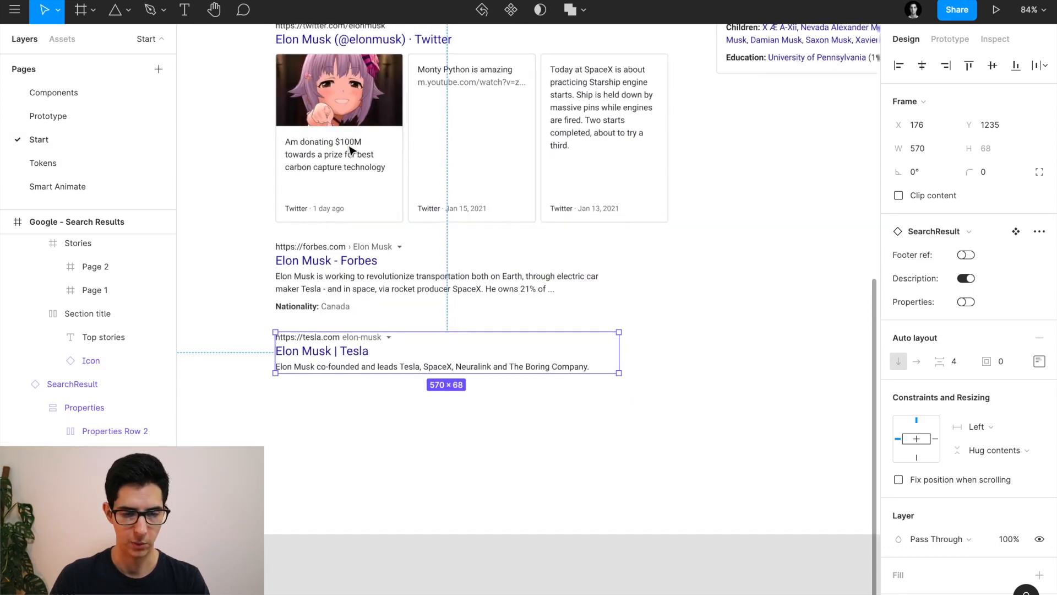
pyautogui.scroll(-5, 350, 148)
pyautogui.scroll(2, 350, 149)
pyautogui.click(333, 117)
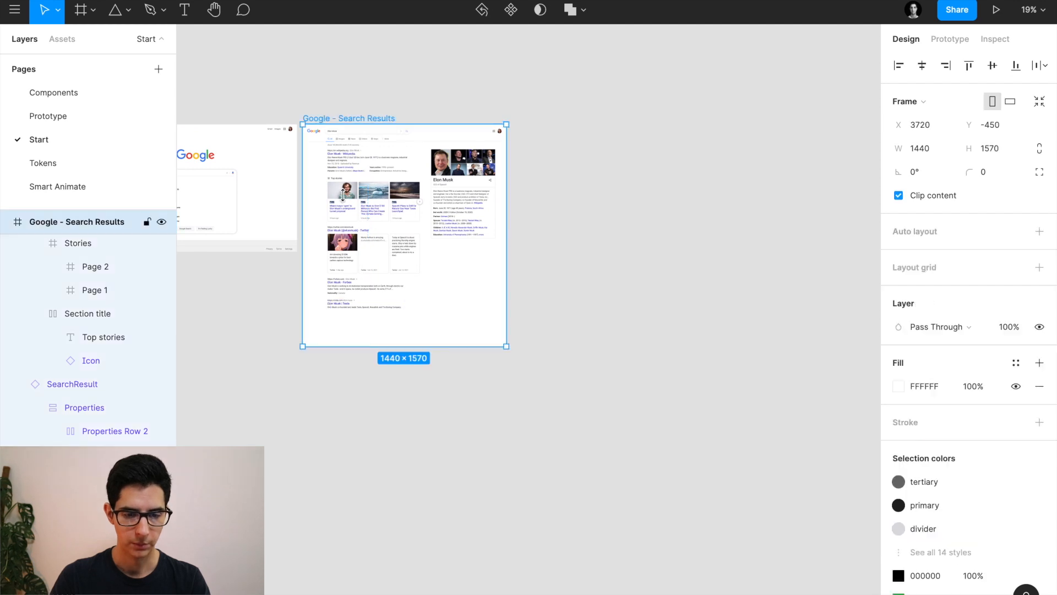
pyautogui.moveTo(351, 349); pyautogui.dragTo(354, 465)
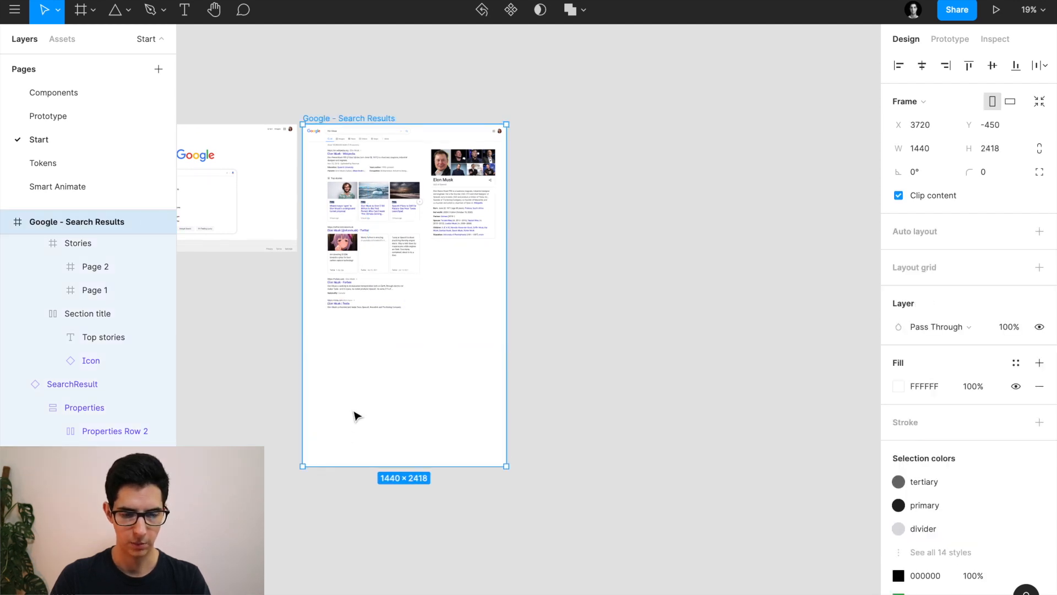
# Paste the Videos section into the Google - Search Results frame below the Tesla result.
pyautogui.click(354, 366)
pyautogui.scroll(3, 354, 378)
pyautogui.scroll(2, 354, 355)
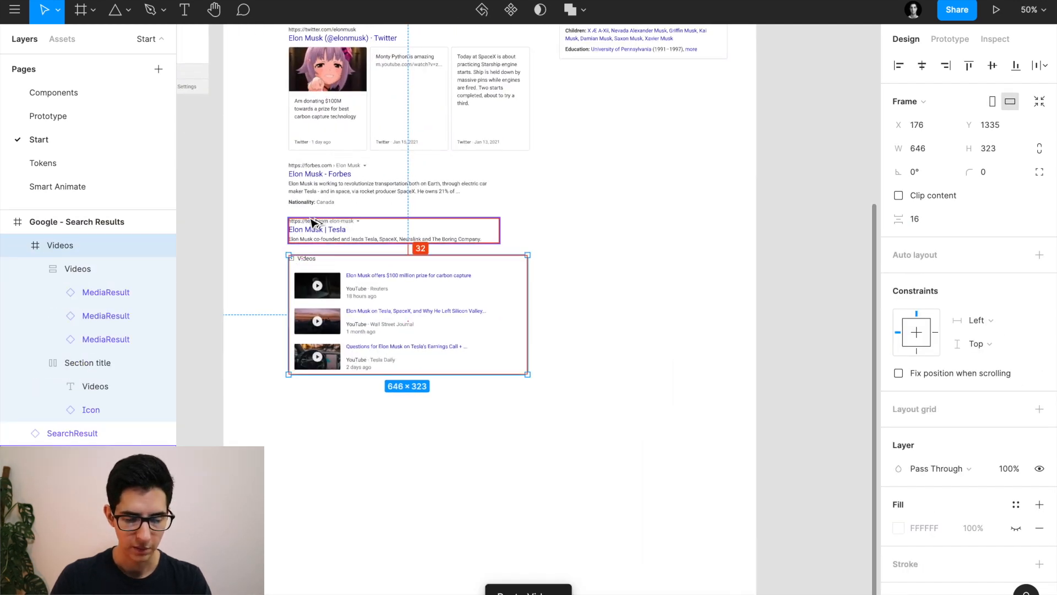
# Check the spacing between the Twitter, Forbes and Tesla results and the pasted Videos section.
pyautogui.scroll(4, 317, 226)
pyautogui.click(342, 231)
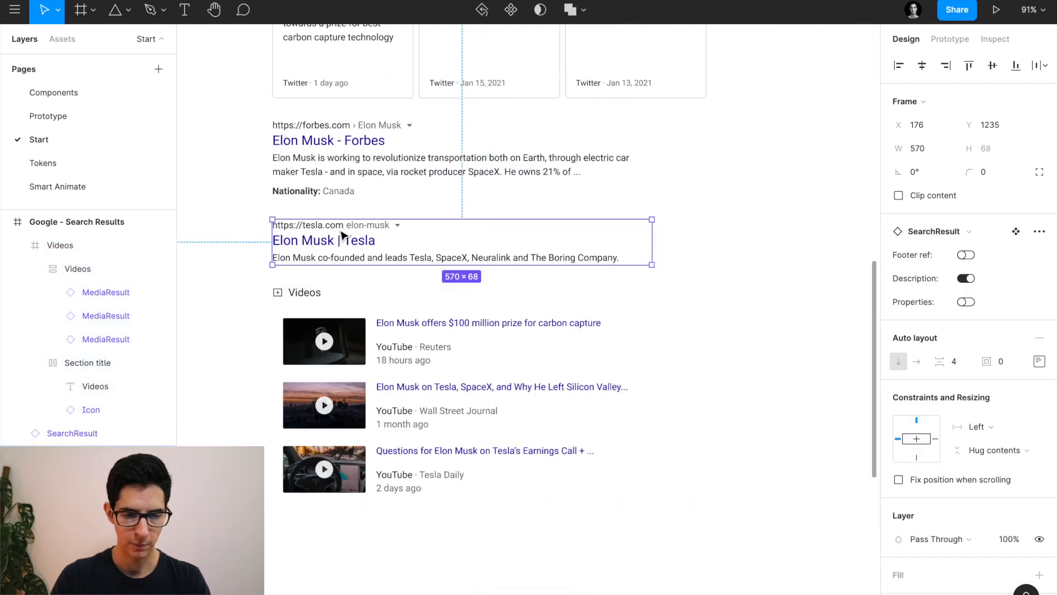
pyautogui.click(360, 139)
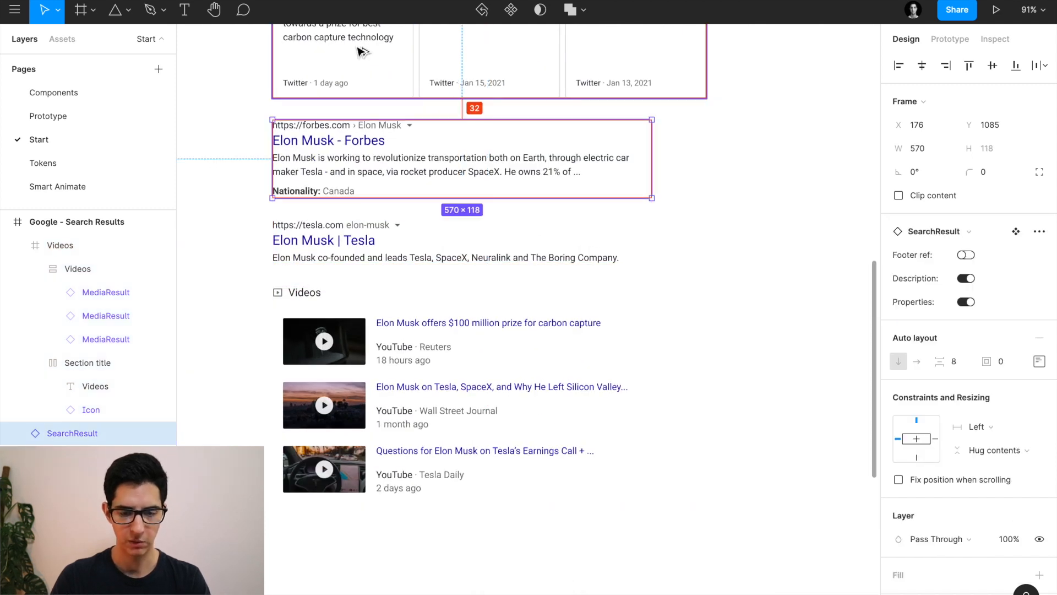
pyautogui.click(361, 376)
pyautogui.scroll(1, 358, 355)
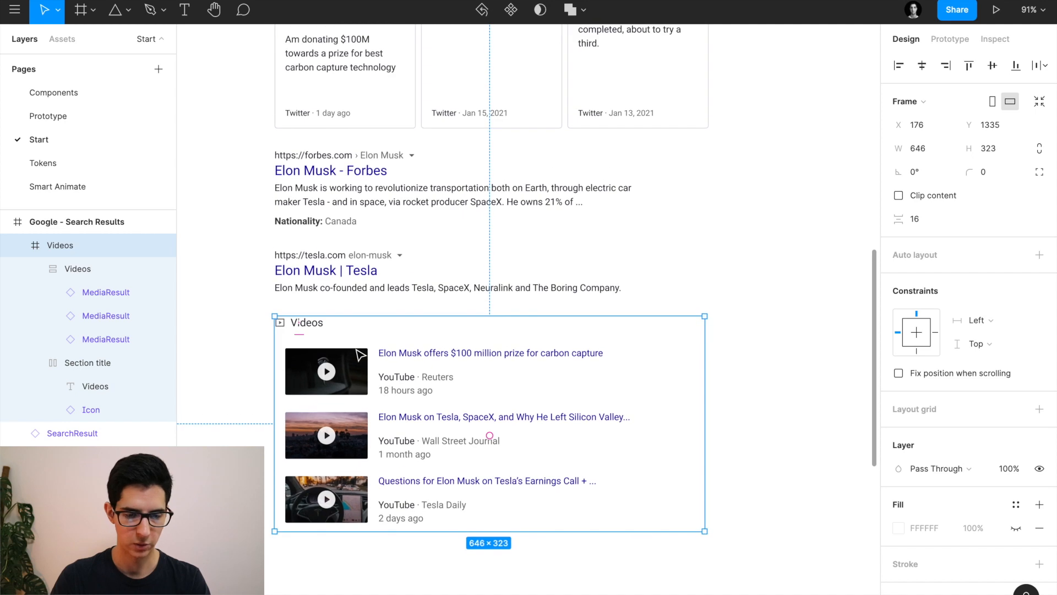
pyautogui.scroll(-3, 358, 355)
pyautogui.press('alt')
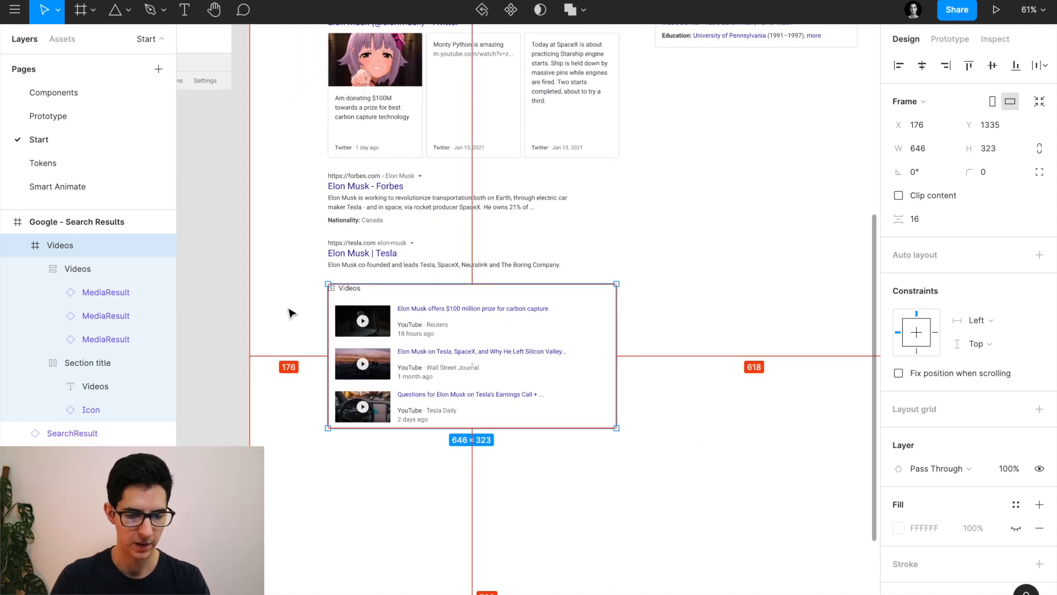
pyautogui.scroll(2, 290, 309)
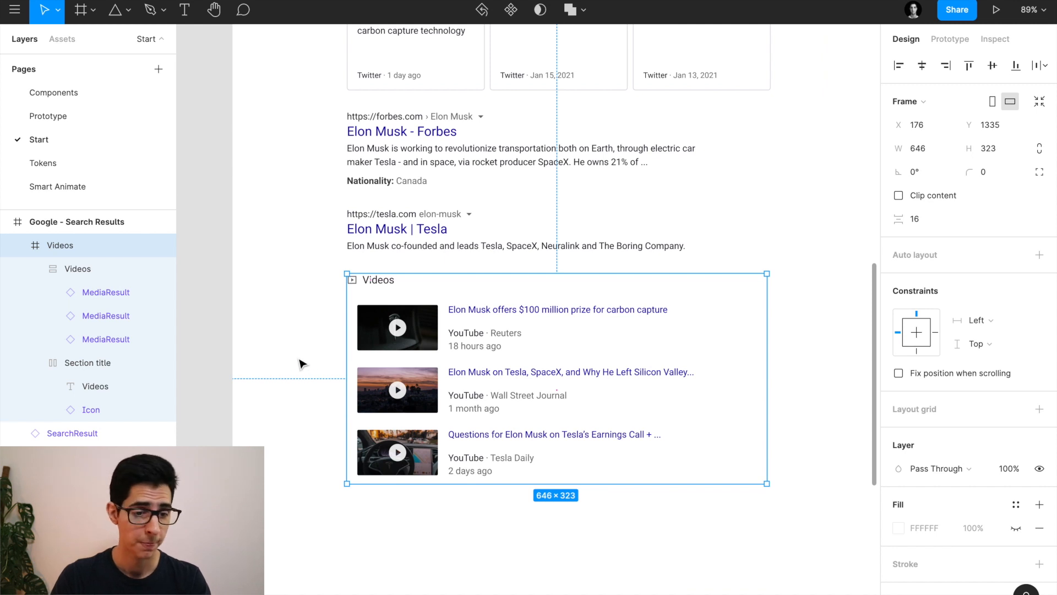
# Inspect the Pagination frame below the Videos section in Results - Full view on the Prototype page.
pyautogui.click(78, 117)
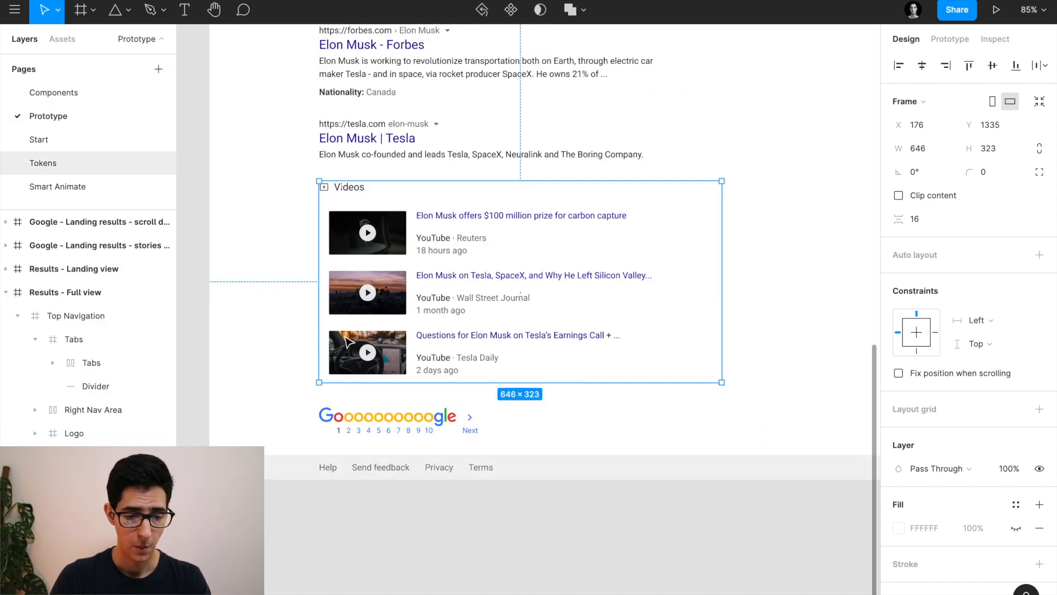
pyautogui.scroll(-1, 347, 341)
pyautogui.scroll(5, 359, 407)
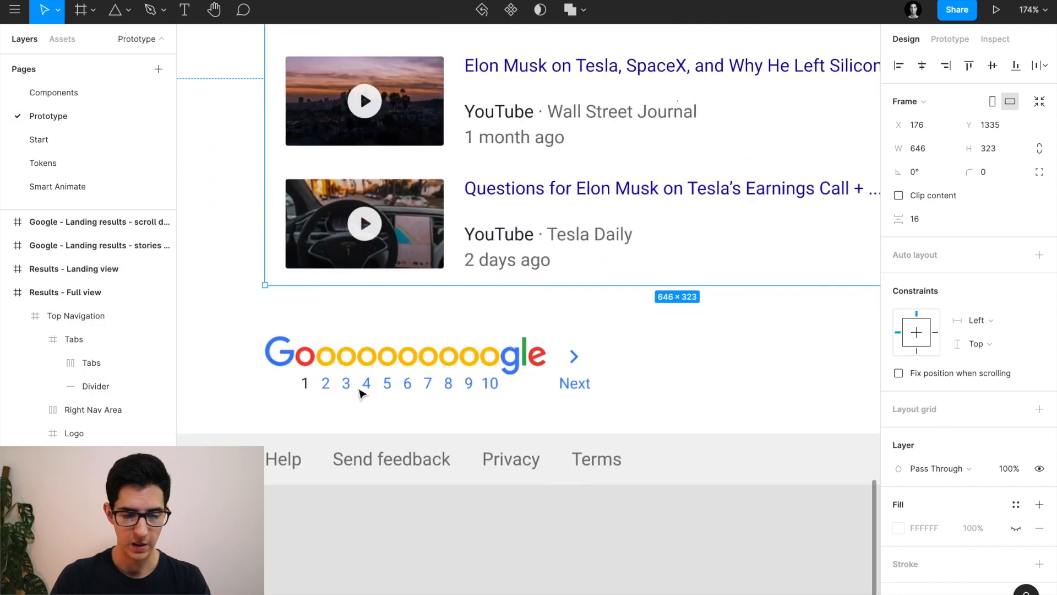
pyautogui.click(365, 359)
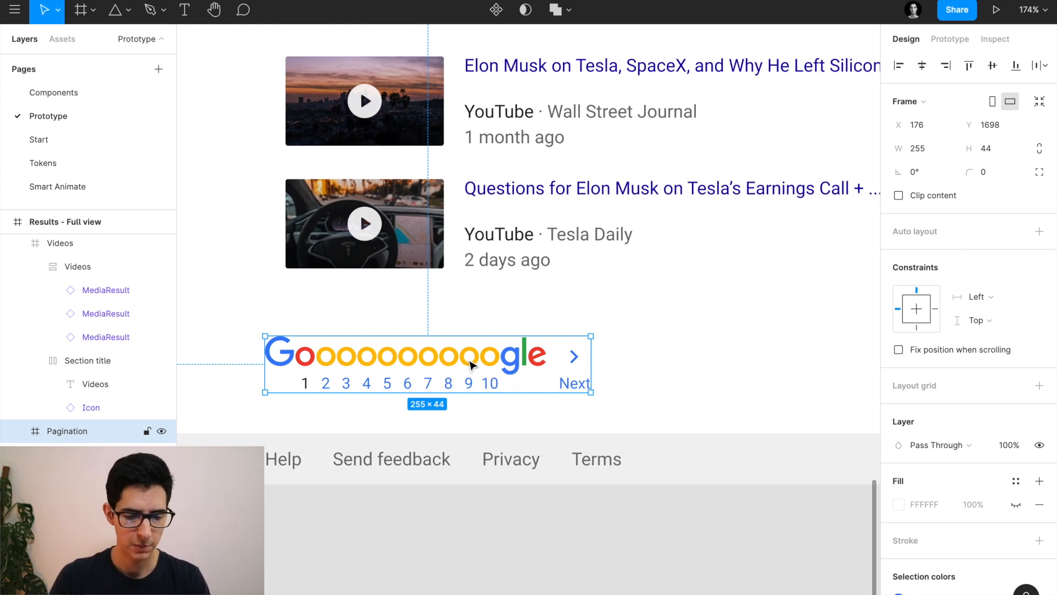
# Copy the Google logo from the Top Navigation and place the copy beside the pagination at about X 523, Y 1683.
pyautogui.scroll(-5, 364, 352)
pyautogui.scroll(10, 364, 353)
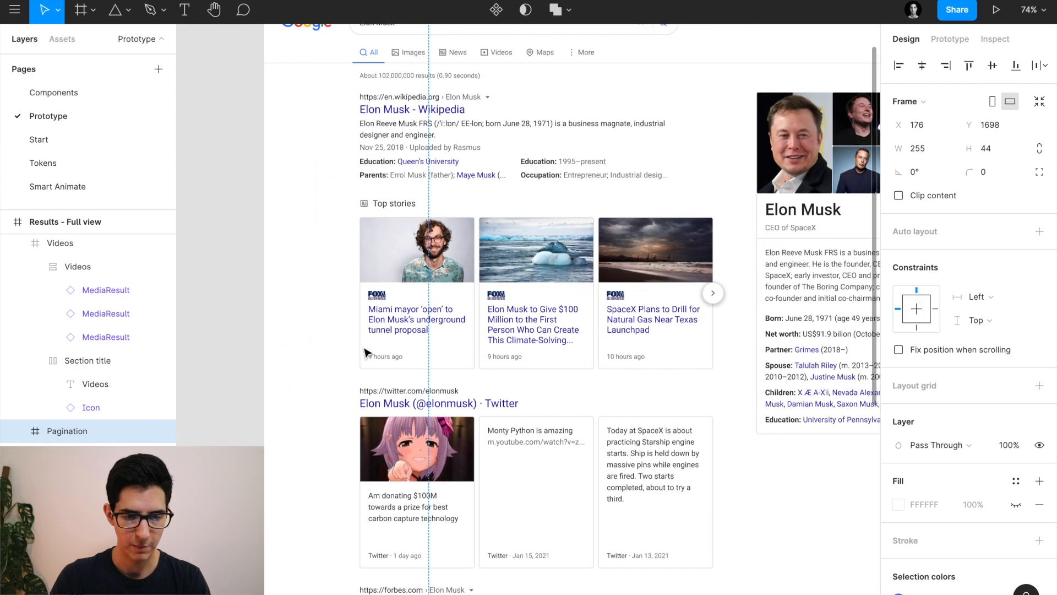
pyautogui.scroll(3, 364, 352)
pyautogui.doubleClick(313, 197)
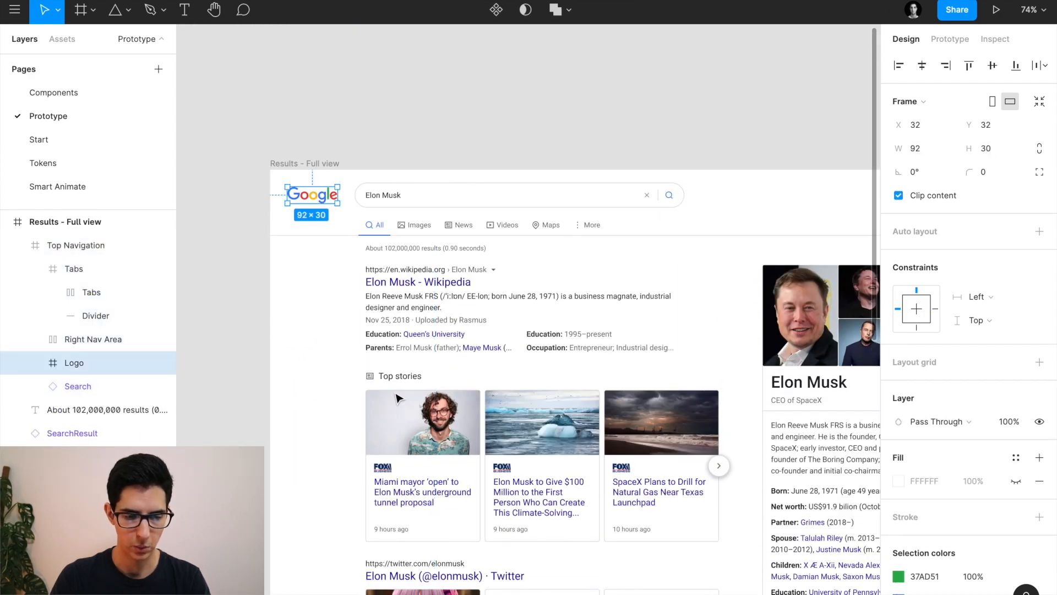
pyautogui.scroll(-15, 388, 372)
pyautogui.scroll(5, 465, 292)
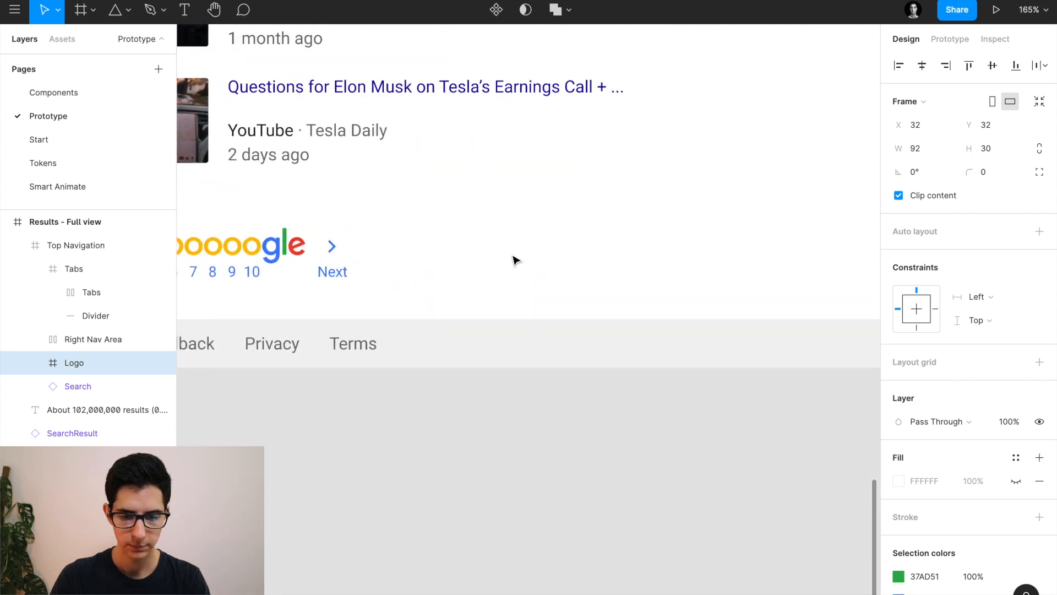
pyautogui.click(515, 260)
pyautogui.hotkey('ctrl', 'v')
pyautogui.scroll(3, 514, 257)
pyautogui.moveTo(539, 354); pyautogui.dragTo(520, 209)
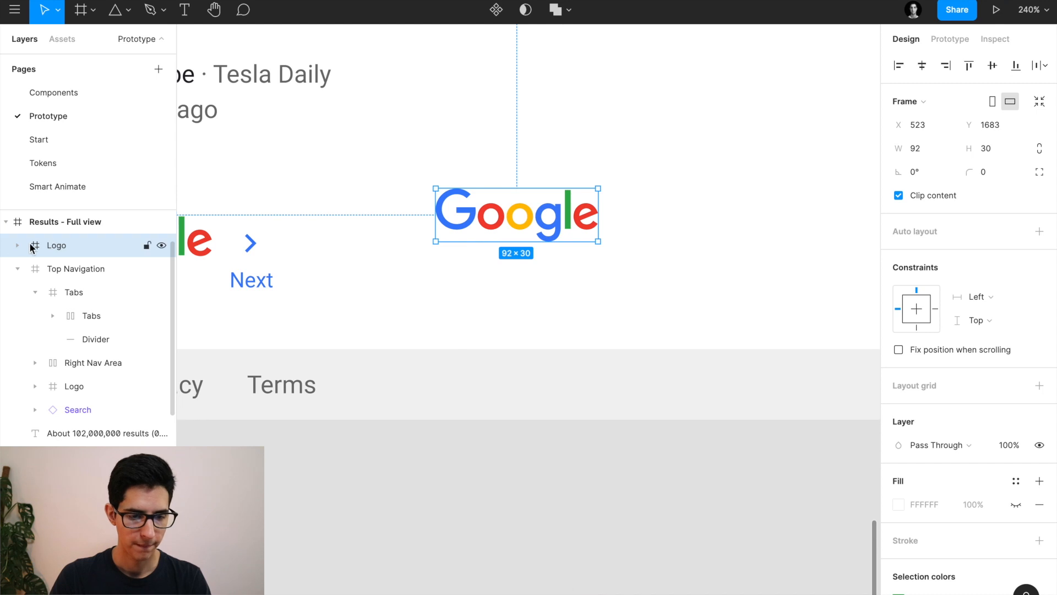
pyautogui.scroll(-3, 384, 255)
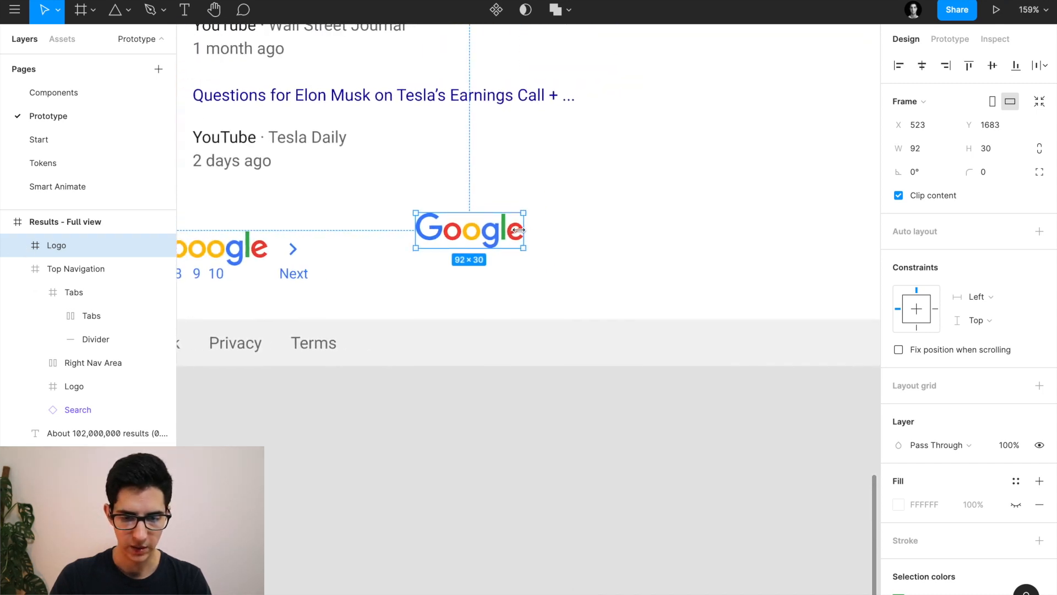
# Widen the copied logo frame to 277 and shift its g, l and e letters away from the yellow o, leaving a wide gap.
pyautogui.moveTo(523, 230); pyautogui.dragTo(739, 231)
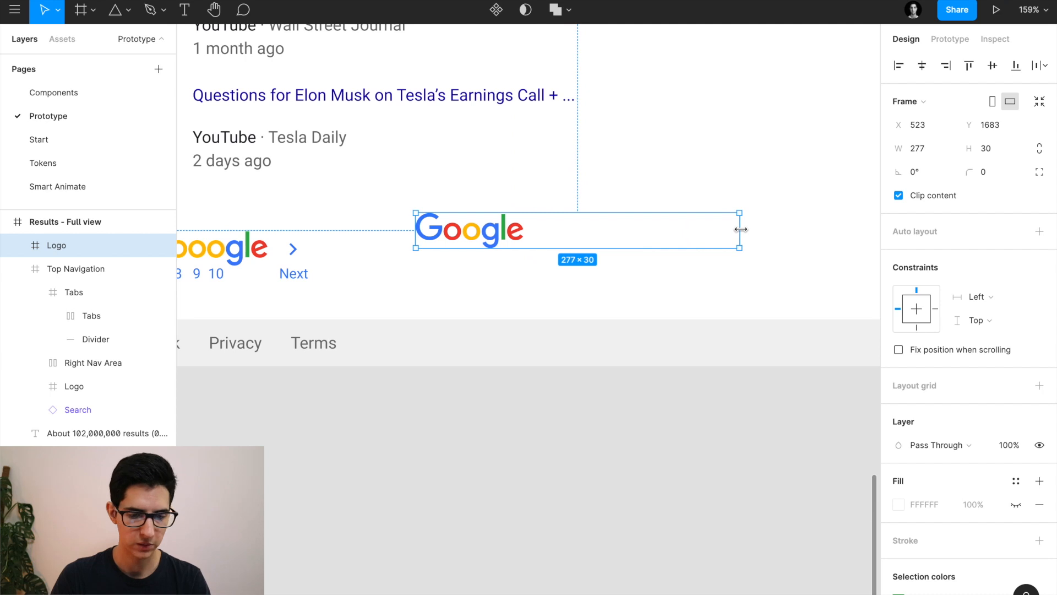
pyautogui.doubleClick(502, 237)
pyautogui.scroll(5, 498, 234)
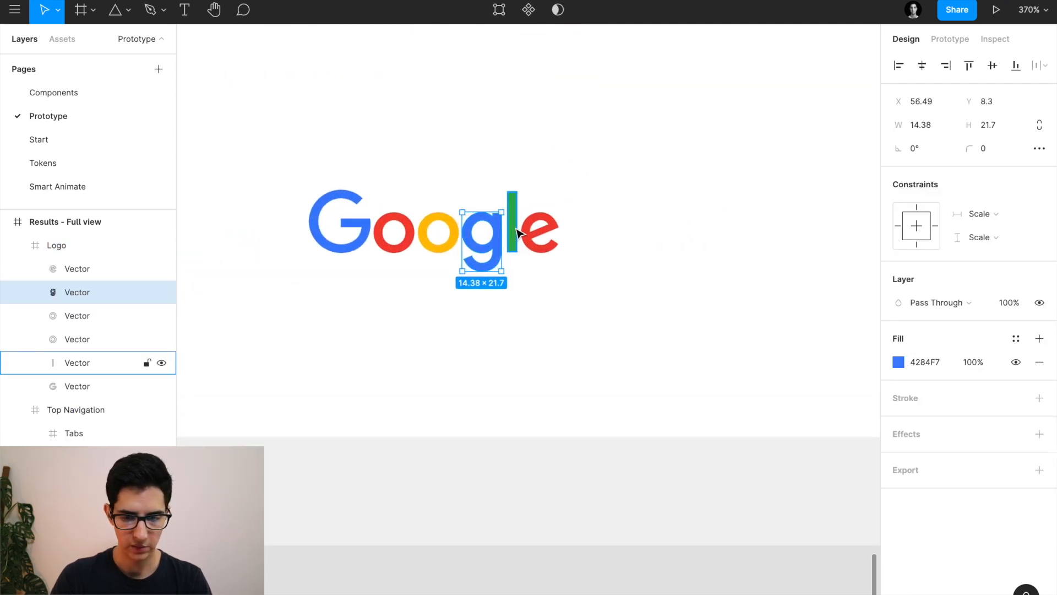
pyautogui.keyDown('shift'); pyautogui.click(514, 227); pyautogui.keyUp('shift')
pyautogui.keyDown('shift'); pyautogui.click(538, 231); pyautogui.keyUp('shift')
pyautogui.hotkey('shift', 'Right')
pyautogui.hotkey('shift', 'Right')
pyautogui.hotkey('shift', 'Right')
pyautogui.hotkey('shift', 'Right')
pyautogui.hotkey('shift', 'Right')
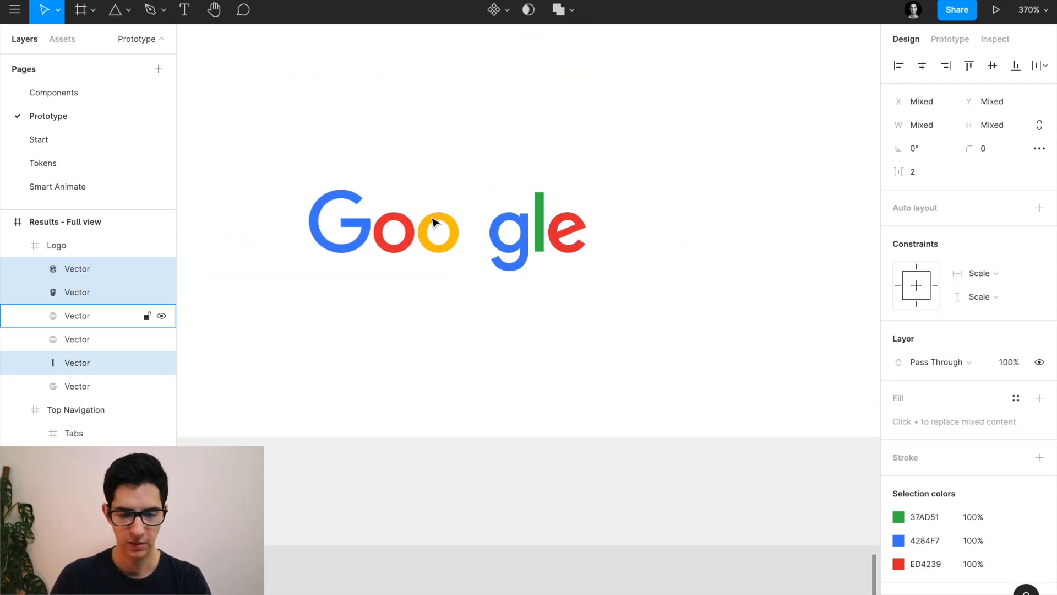
pyautogui.hotkey('shift', 'Right')
pyautogui.hotkey('shift', 'Right')
pyautogui.hotkey('shift', 'Right')
pyautogui.hotkey('shift', 'Right')
pyautogui.hotkey('shift', 'Right')
pyautogui.hotkey('shift', 'Right')
pyautogui.hotkey('shift', 'Right')
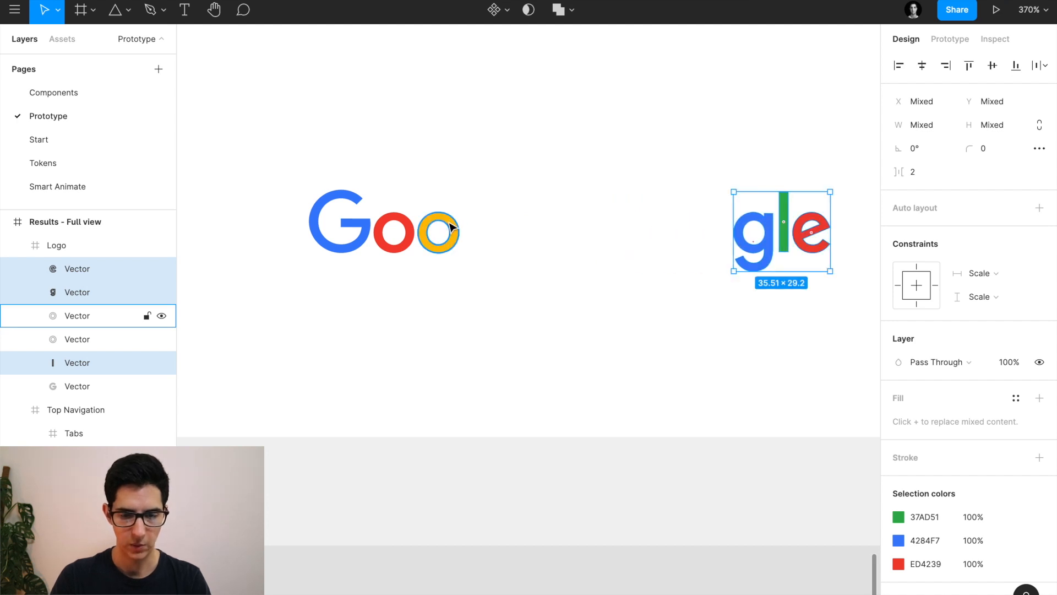
# Duplicate the yellow o in the copied logo and place the duplicate right beside the original at X 56.18.
pyautogui.click(448, 227)
pyautogui.hotkey('ctrl', 'c')
pyautogui.hotkey('ctrl', 'v')
pyautogui.hotkey('shift', 'Right')
pyautogui.hotkey('shift', 'Right')
pyautogui.press('Left')
pyautogui.press('Left')
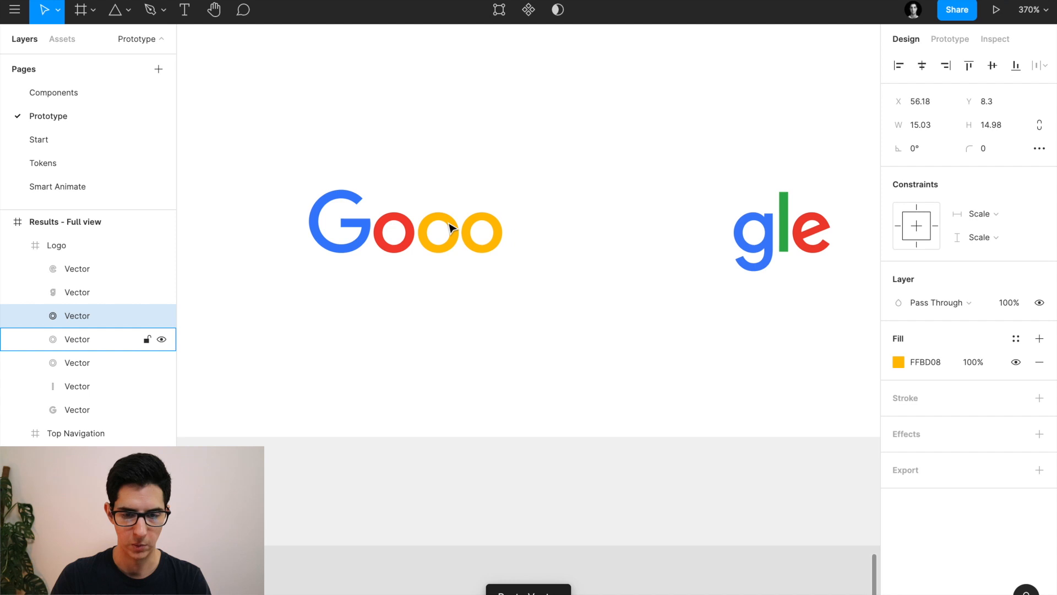
pyautogui.press('Right')
pyautogui.press('Left')
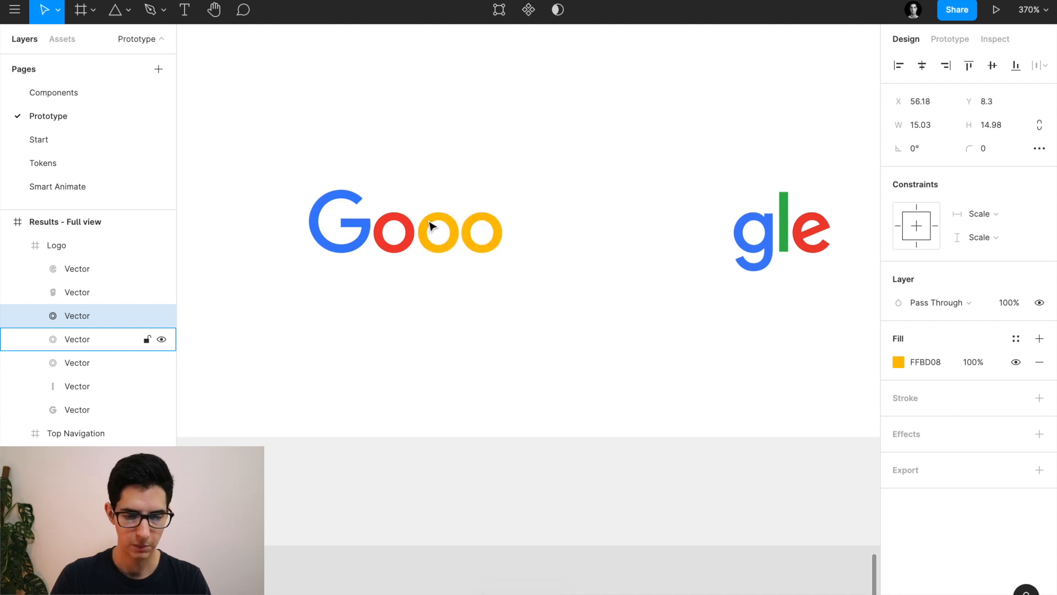
# Wrap the two yellow o letters in an auto layout frame and duplicate the last o four times to fill the gap.
pyautogui.scroll(3, 473, 232)
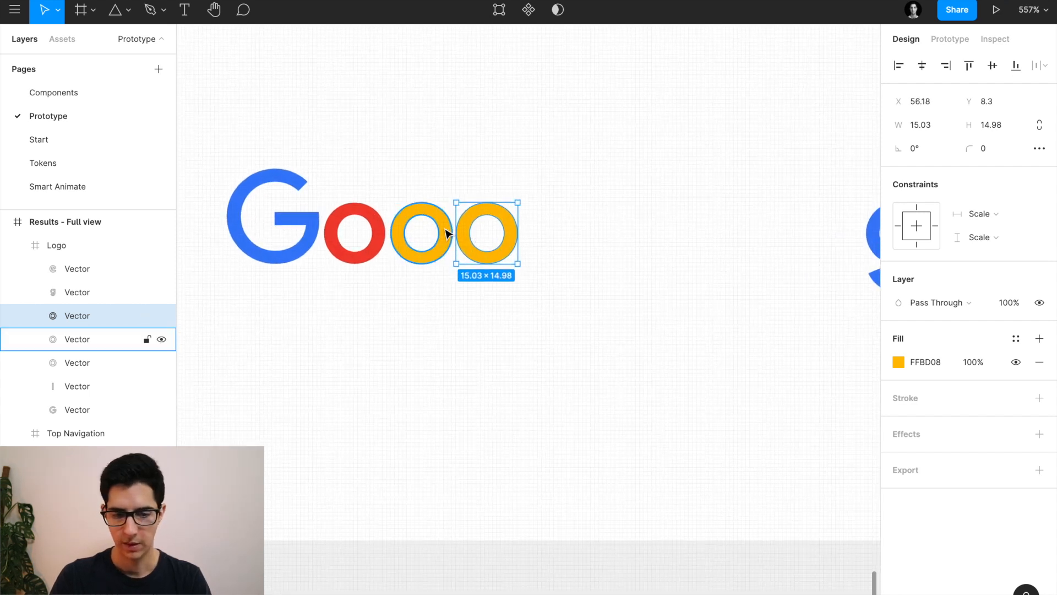
pyautogui.keyDown('shift'); pyautogui.click(447, 232); pyautogui.keyUp('shift')
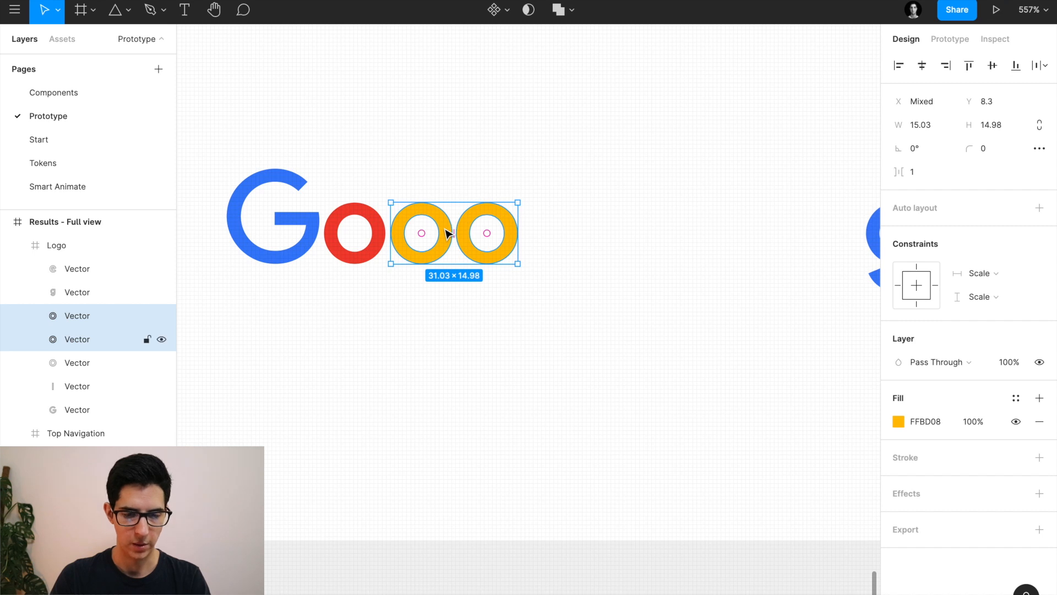
pyautogui.hotkey('shift', 'a')
pyautogui.doubleClick(467, 223)
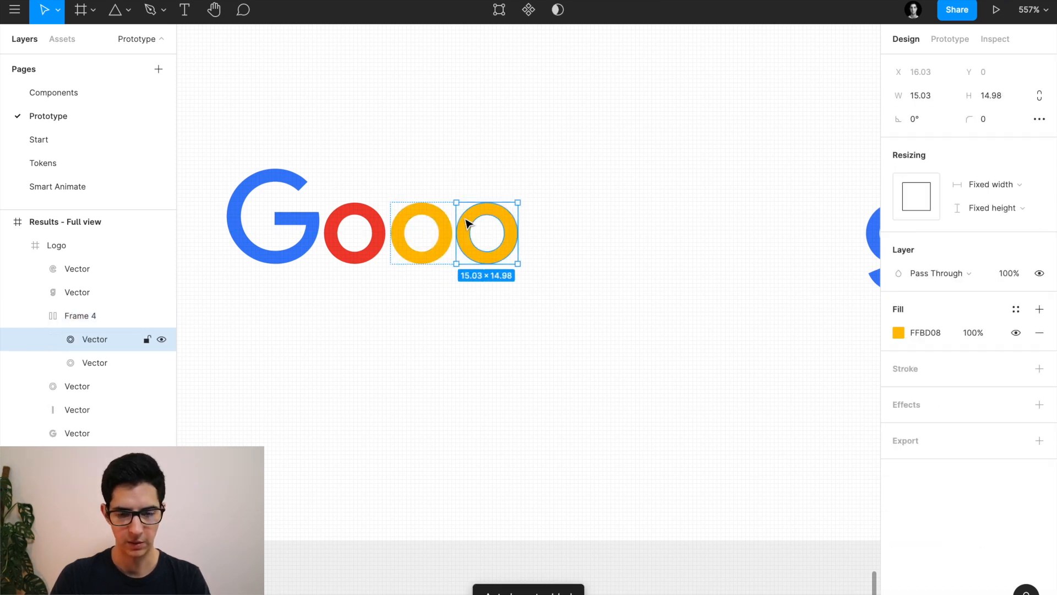
pyautogui.hotkey('ctrl', 'd')
pyautogui.hotkey('ctrl', 'd')
pyautogui.hotkey('ctrl', 'd')
pyautogui.hotkey('ctrl', 'd')
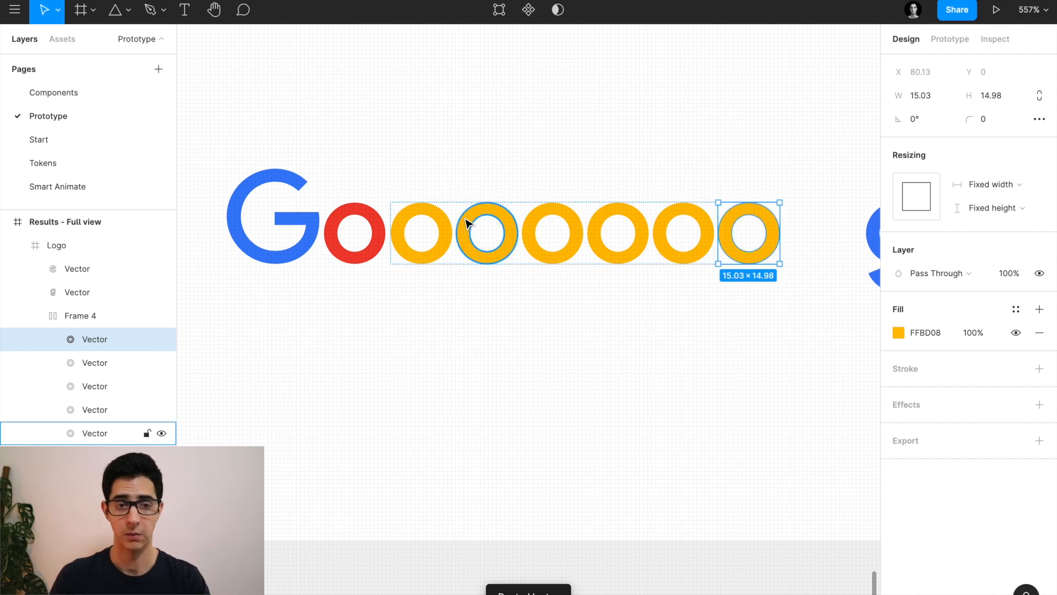
# Delete the stretched Google logo copy beside the pagination.
pyautogui.scroll(-5, 472, 224)
pyautogui.click(470, 307)
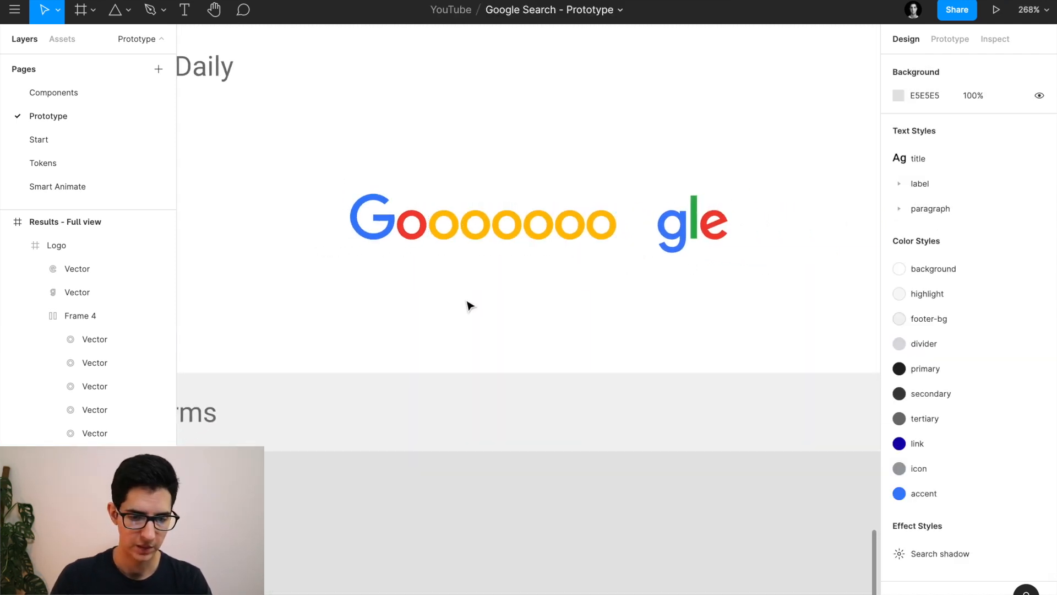
pyautogui.click(451, 238)
pyautogui.press('Delete')
# Examine the existing pagination's stretched logo, page numbers and Next arrow, and select the whole Pagination frame.
pyautogui.hscroll(-9, 451, 238)
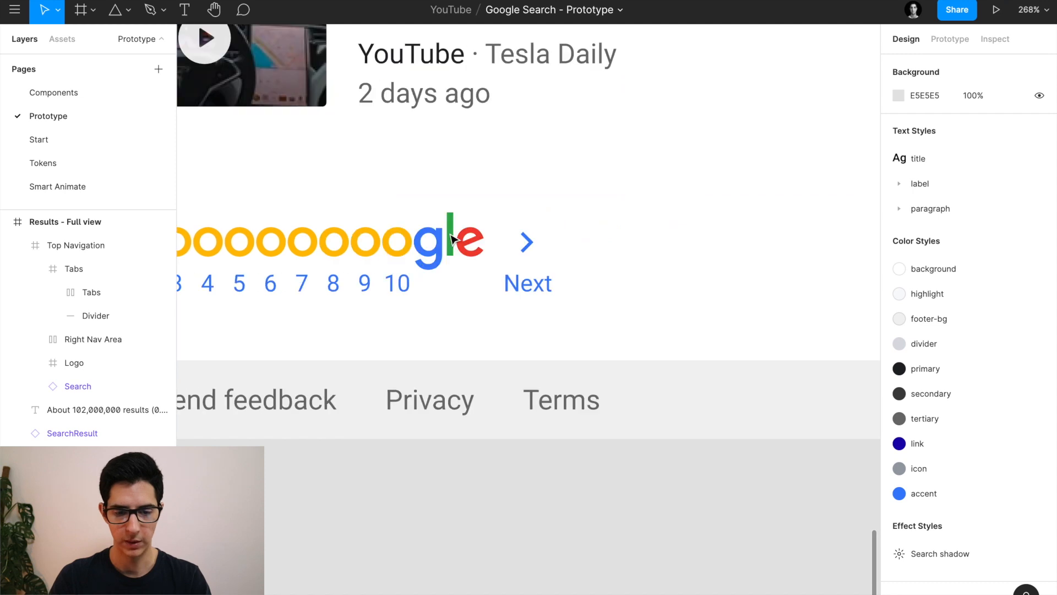
pyautogui.hscroll(-1, 451, 235)
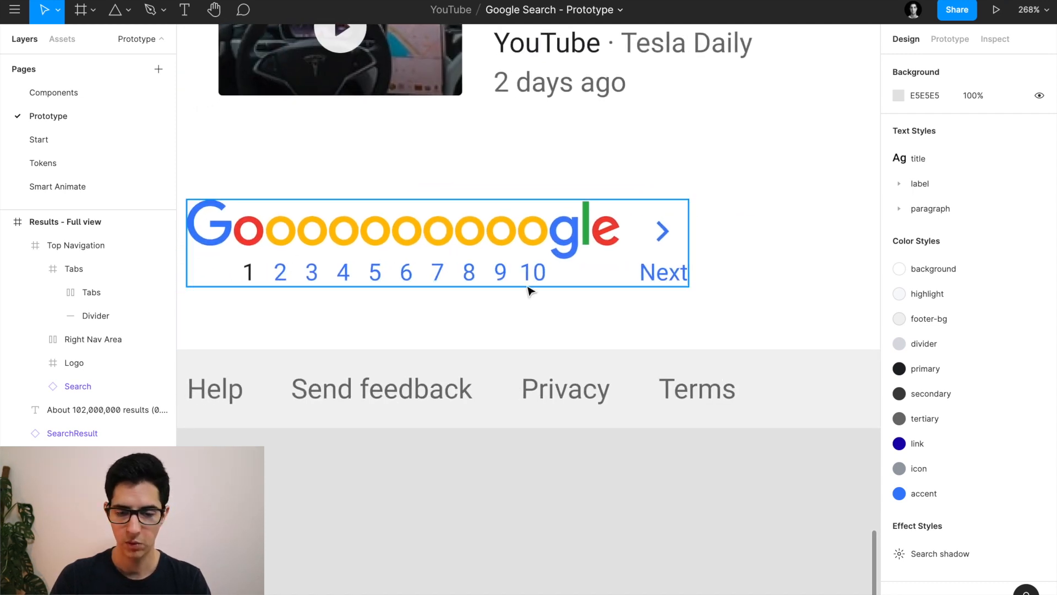
pyautogui.scroll(3, 668, 229)
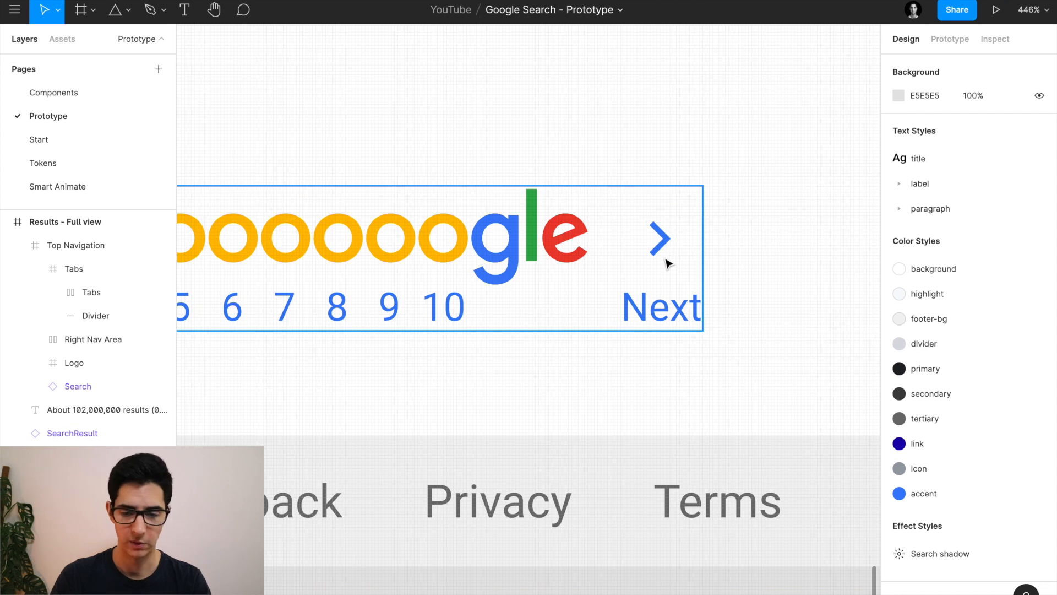
pyautogui.click(668, 300)
pyautogui.scroll(-4, 490, 281)
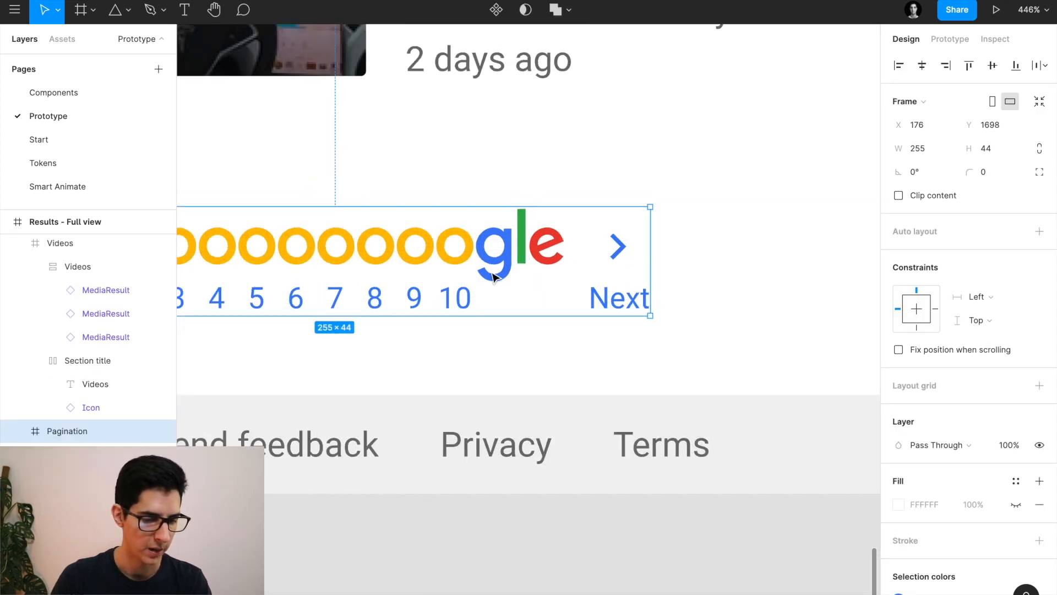
# Examine the results page's pagination and the two-row footer of the Google - Typing frame.
pyautogui.scroll(-2, 405, 271)
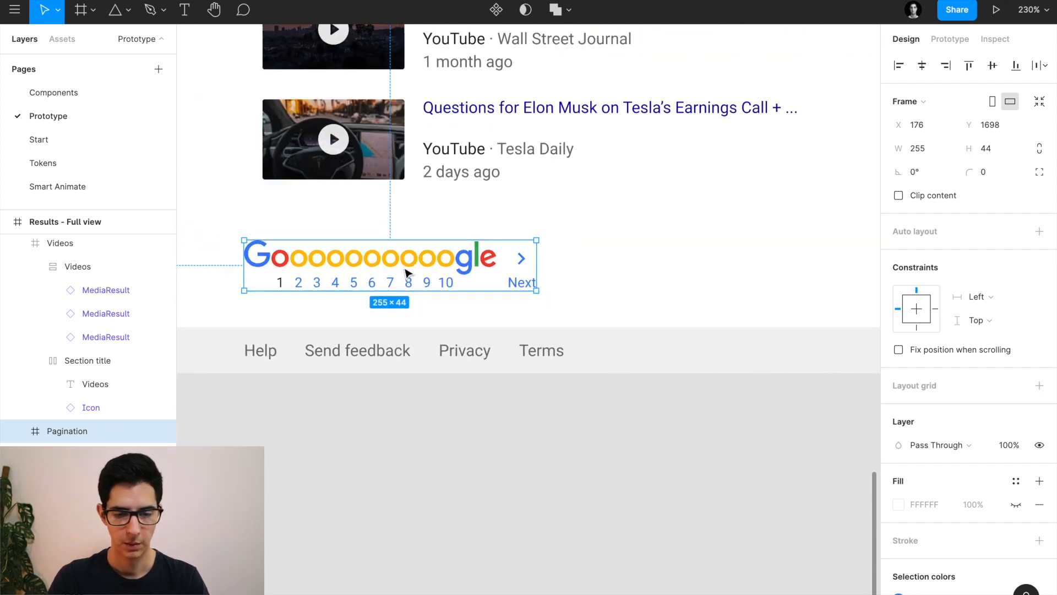
pyautogui.press('Escape')
pyautogui.scroll(-2, 385, 270)
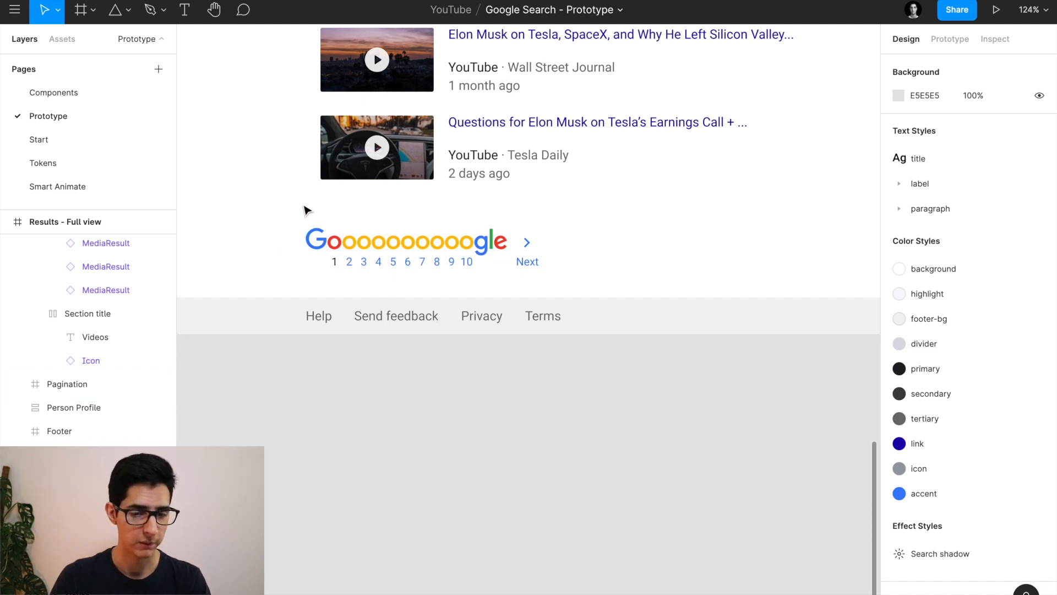
pyautogui.scroll(-5, 305, 208)
pyautogui.scroll(4, 304, 208)
pyautogui.hscroll(-9, 304, 208)
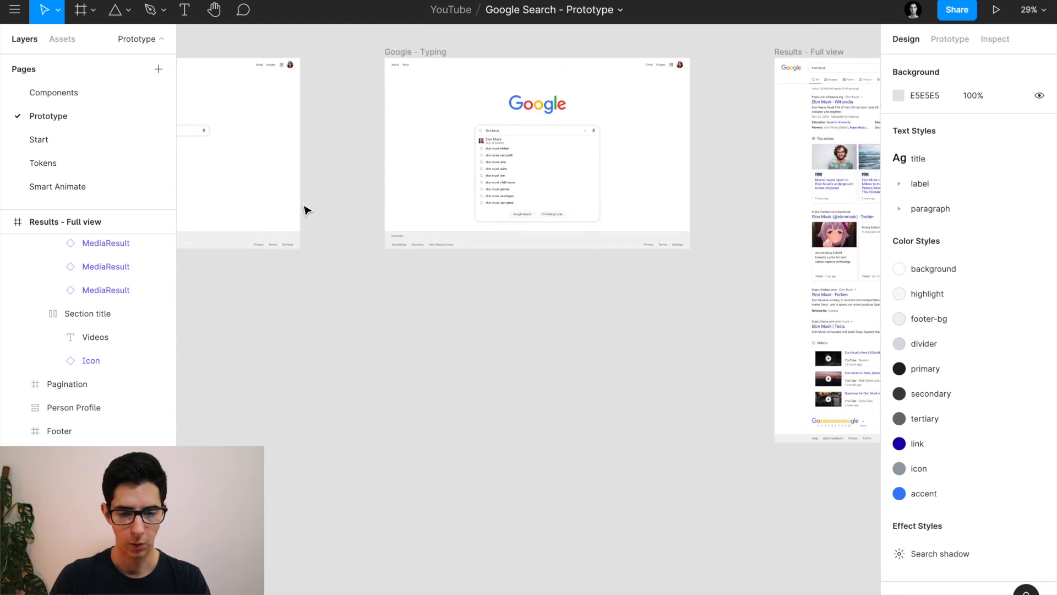
pyautogui.scroll(10, 492, 257)
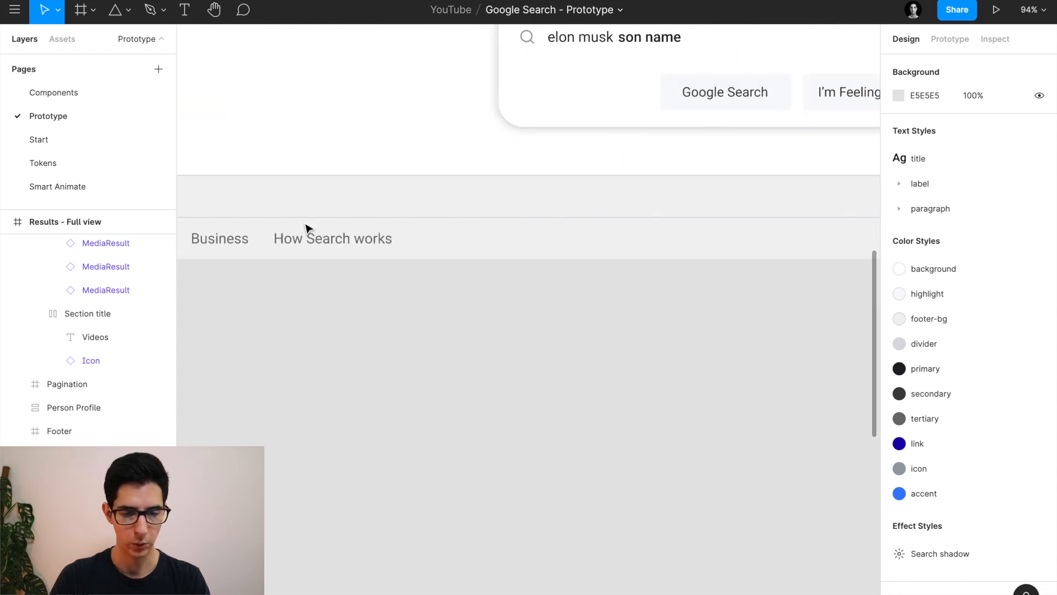
pyautogui.click(387, 247)
pyautogui.scroll(-4, 387, 247)
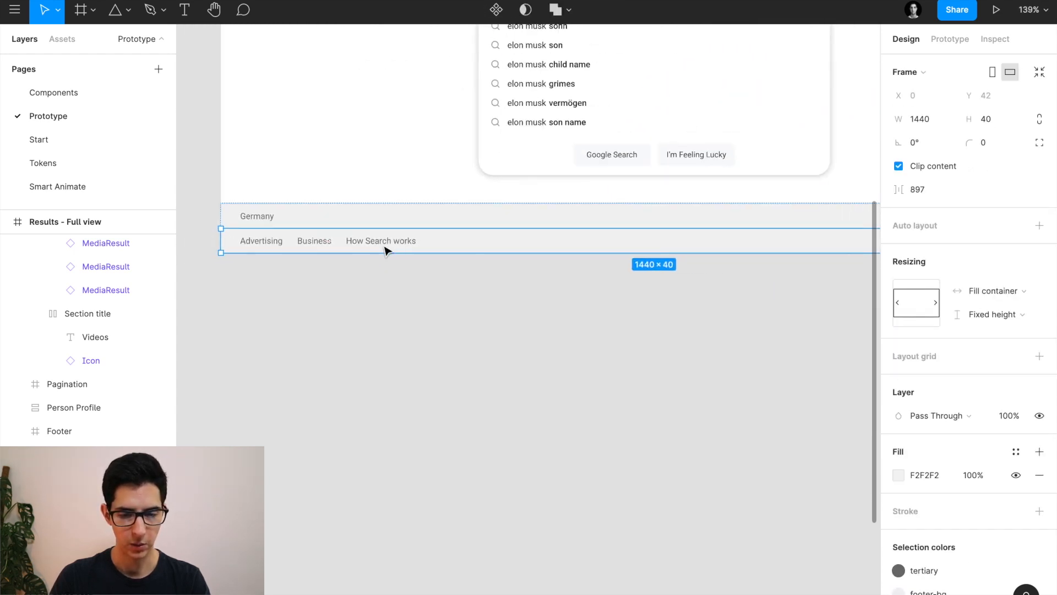
# Inspect the layout settings of the footer links in the Results - Full view frame.
pyautogui.scroll(-10, 387, 252)
pyautogui.hscroll(10, 387, 251)
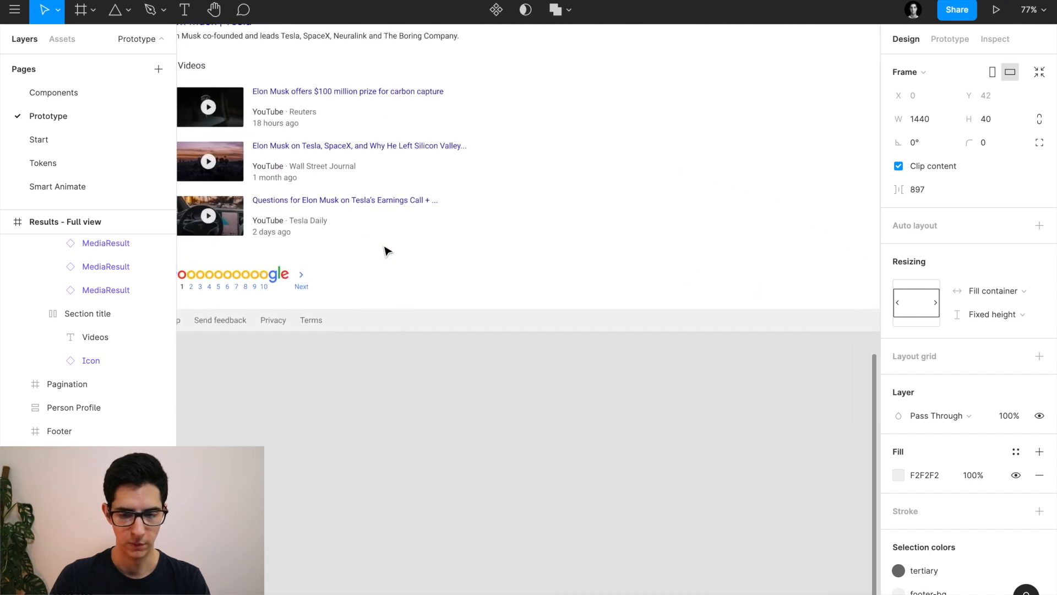
pyautogui.scroll(-3, 692, 301)
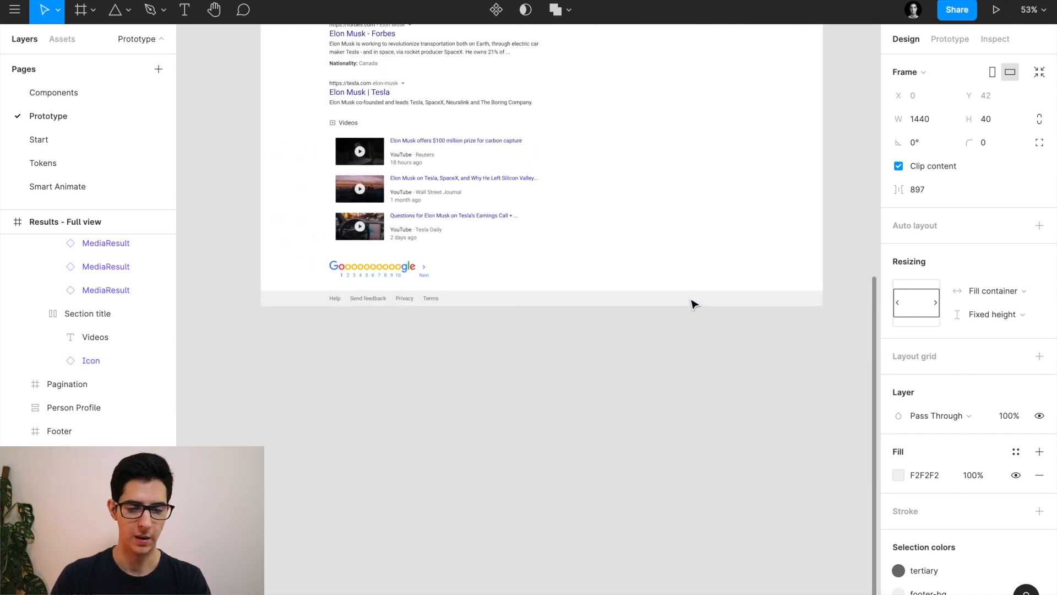
pyautogui.hscroll(-2, 691, 303)
pyautogui.click(425, 298)
pyautogui.scroll(5, 425, 299)
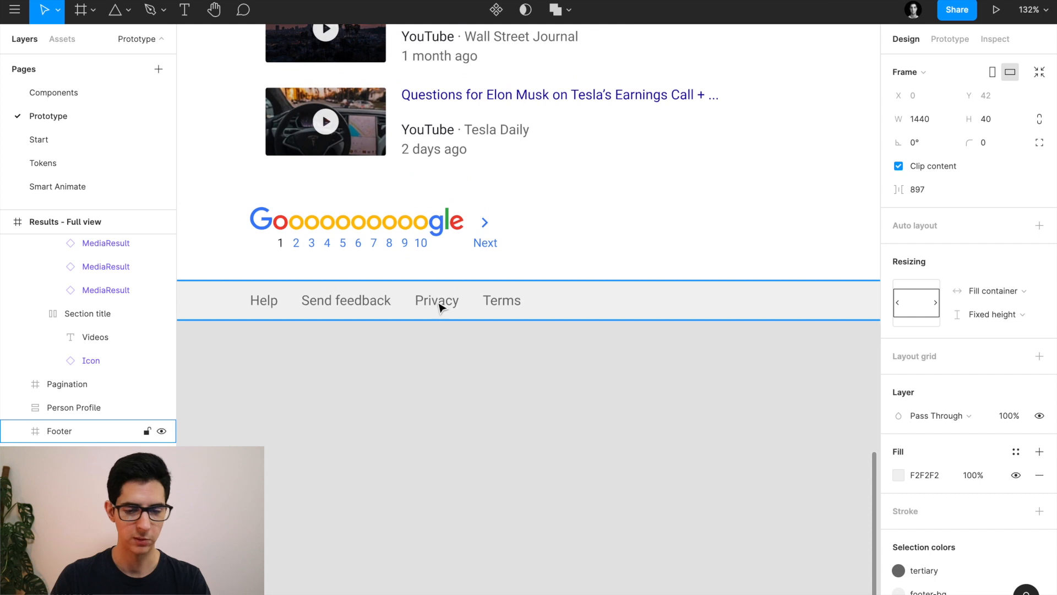
pyautogui.click(440, 307)
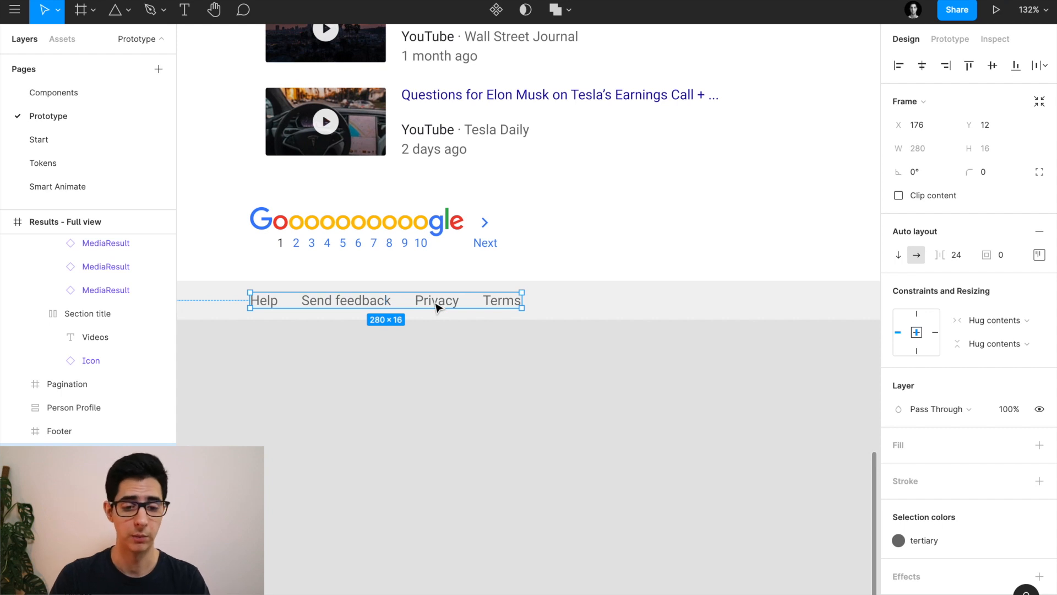
pyautogui.scroll(-8, 489, 302)
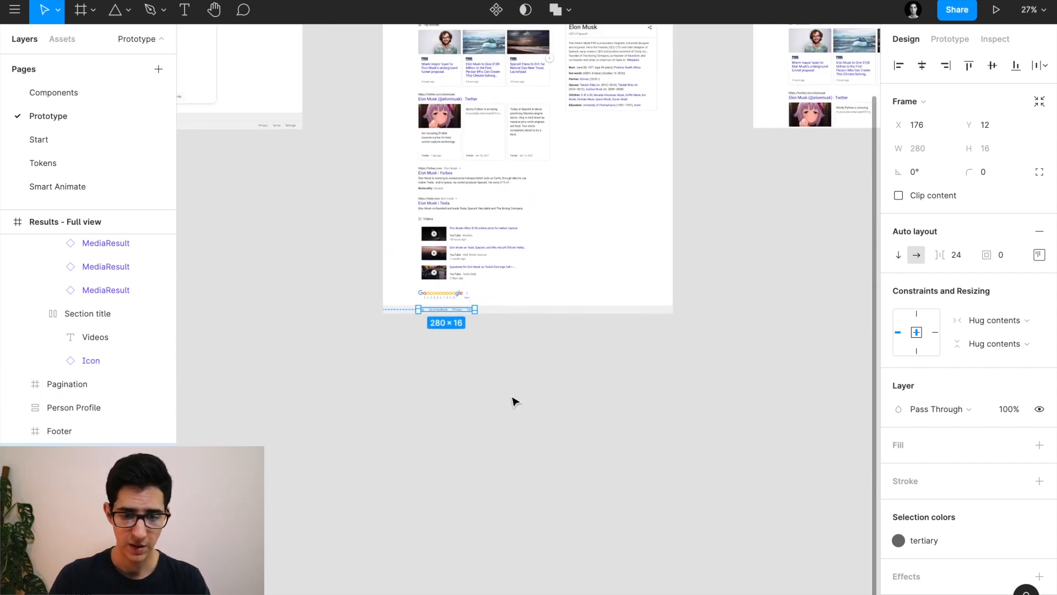
# Copy the Footer from Results - Full view into the Google - Search Results frame on the Start page.
pyautogui.click(512, 400)
pyautogui.scroll(3, 495, 385)
pyautogui.click(465, 376)
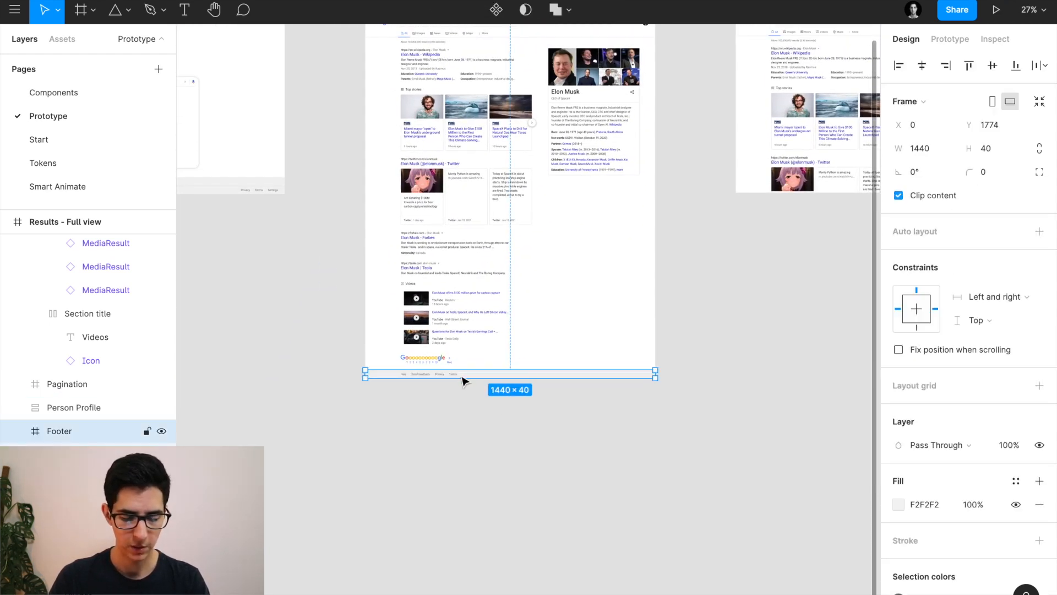
pyautogui.scroll(3, 465, 380)
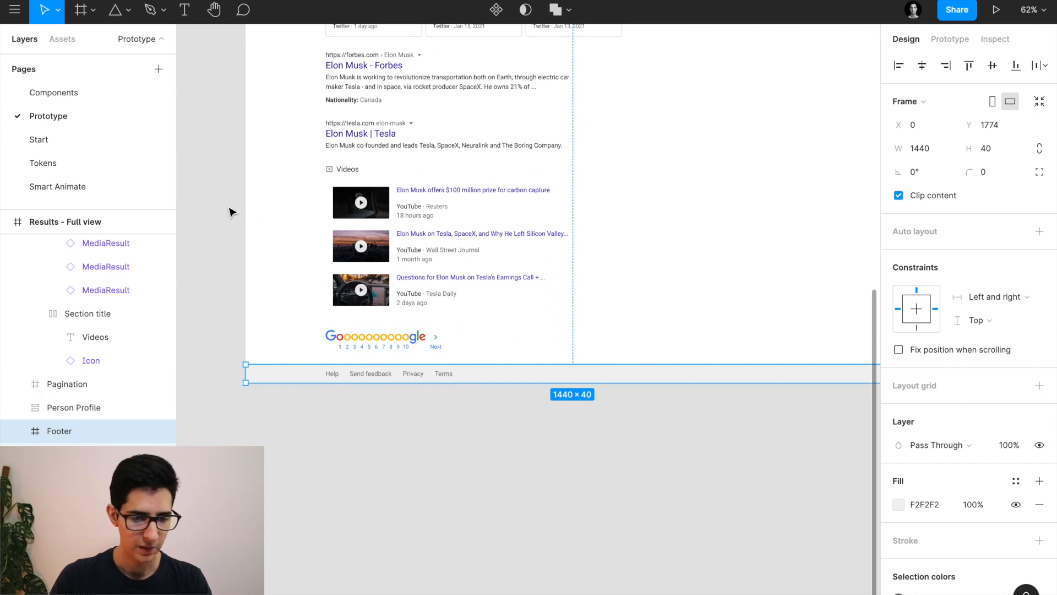
pyautogui.click(64, 139)
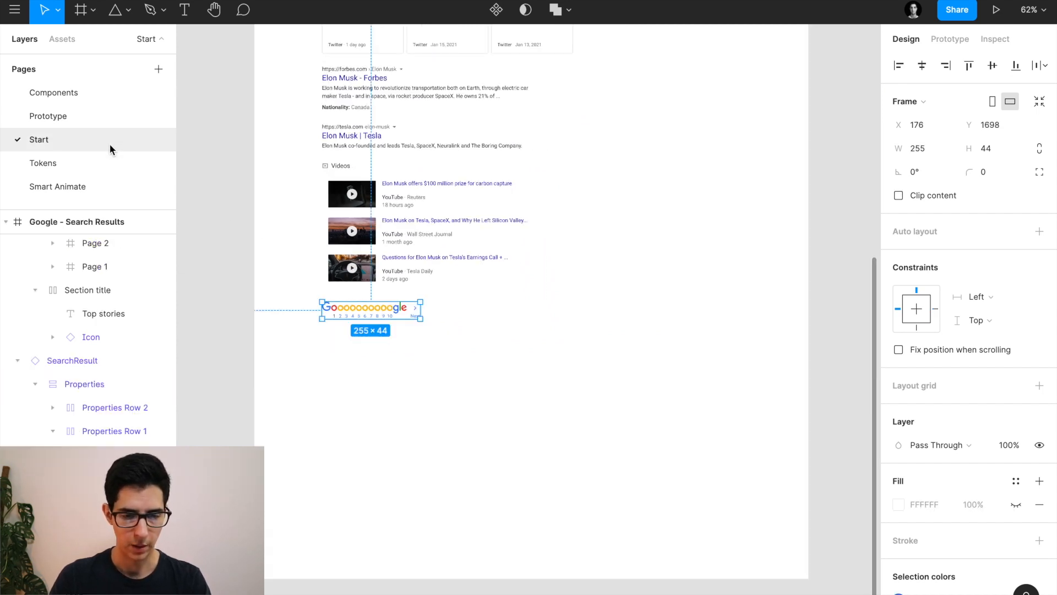
pyautogui.scroll(-5, 302, 201)
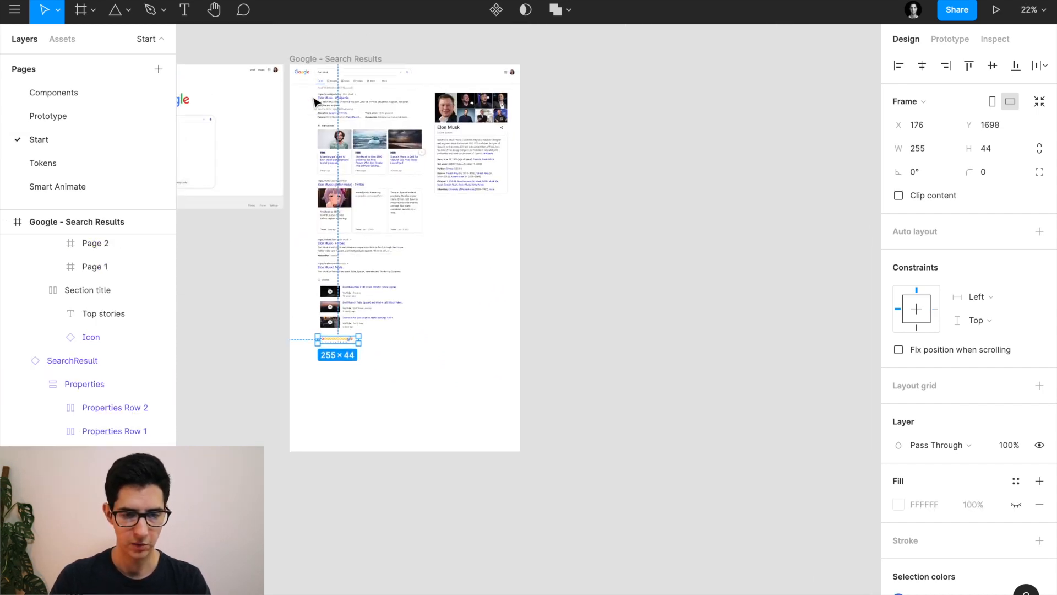
pyautogui.click(308, 60)
pyautogui.press('super+v')
pyautogui.scroll(3, 322, 380)
pyautogui.scroll(3, 322, 376)
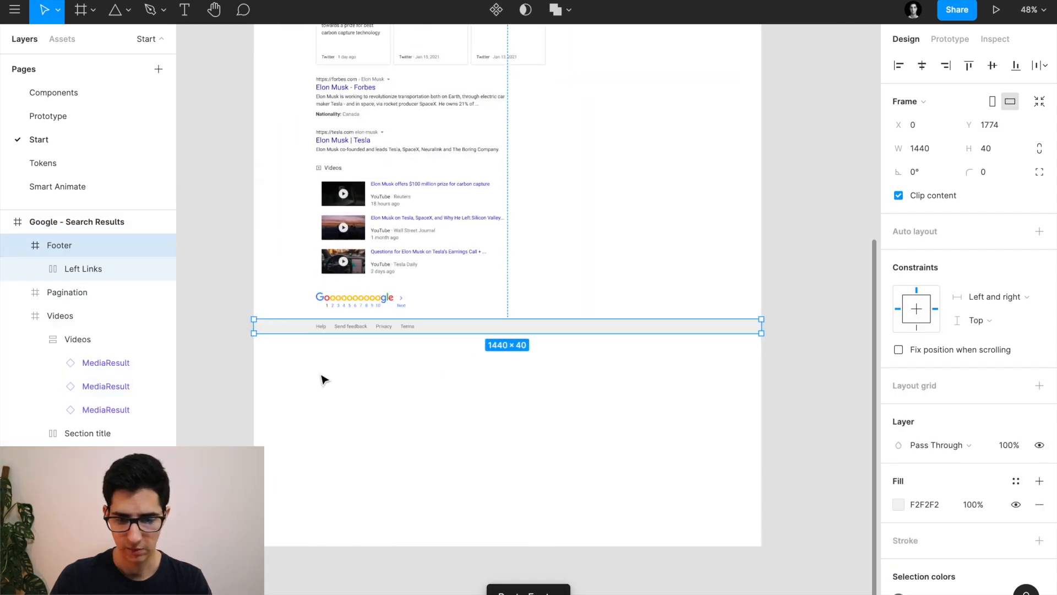
# Shorten the Google - Search Results frame to a height of 1814 so it ends at the footer.
pyautogui.press('alt')
pyautogui.scroll(-4, 339, 311)
pyautogui.scroll(-3, 340, 311)
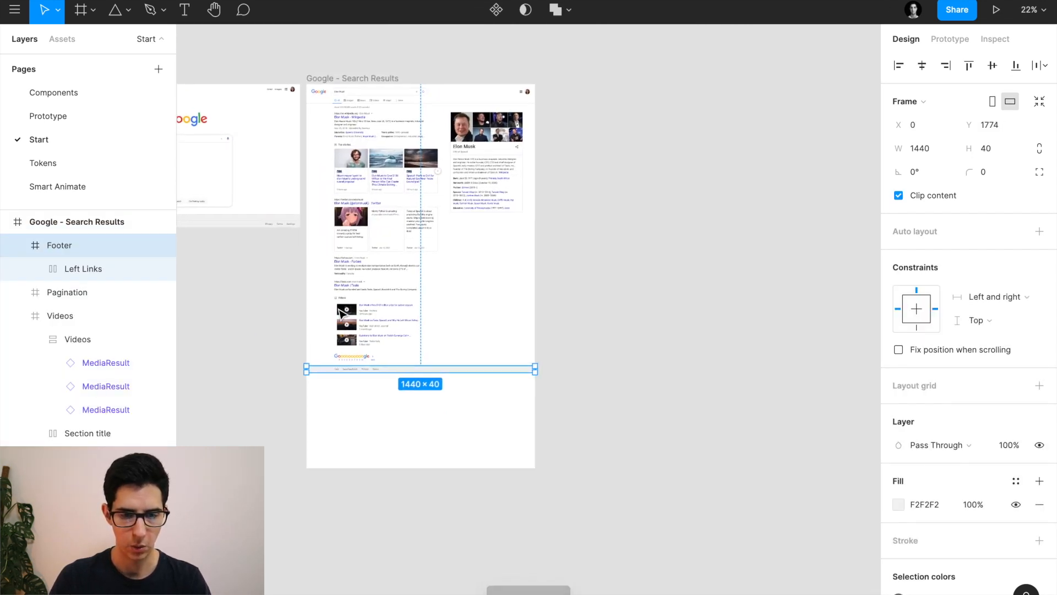
pyautogui.click(342, 84)
pyautogui.scroll(2, 390, 427)
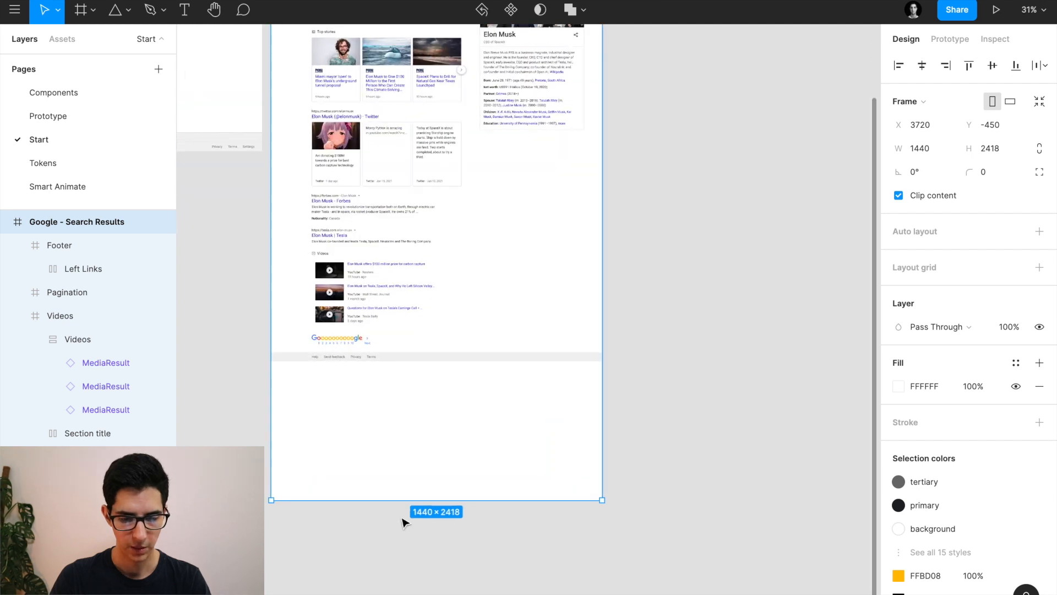
pyautogui.moveTo(394, 498); pyautogui.dragTo(395, 364)
pyautogui.scroll(1, 438, 358)
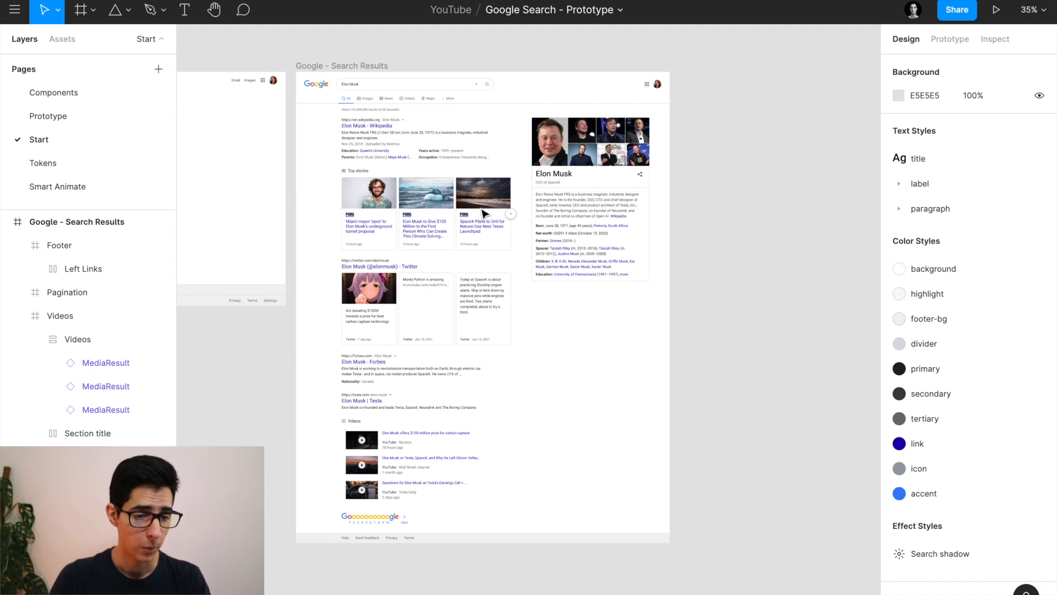
# Review the full view and landing view result frames on the Prototype page.
pyautogui.click(78, 115)
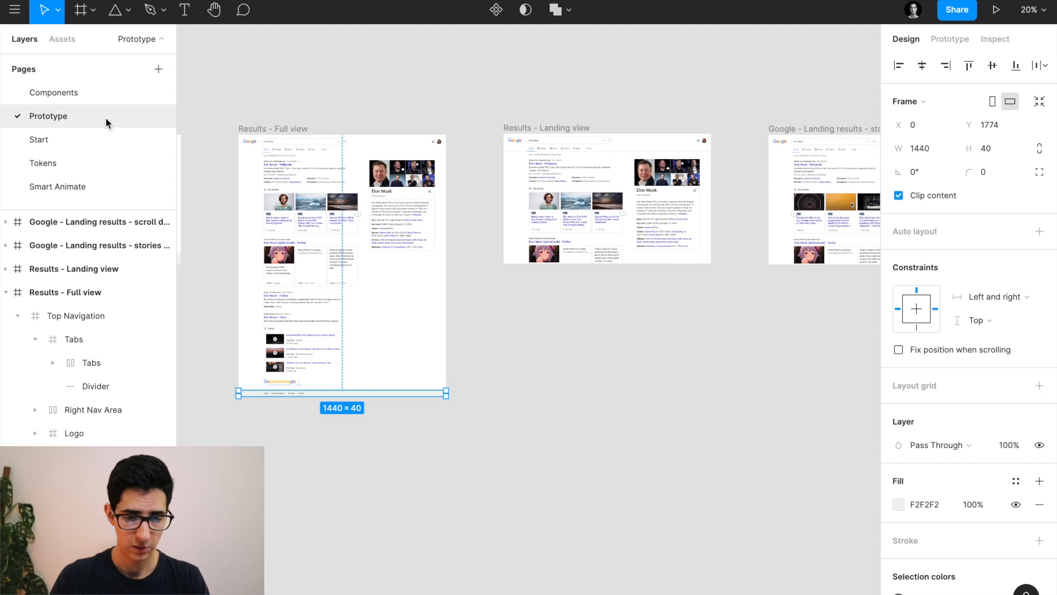
pyautogui.hscroll(2, 380, 221)
pyautogui.hscroll(-2, 379, 221)
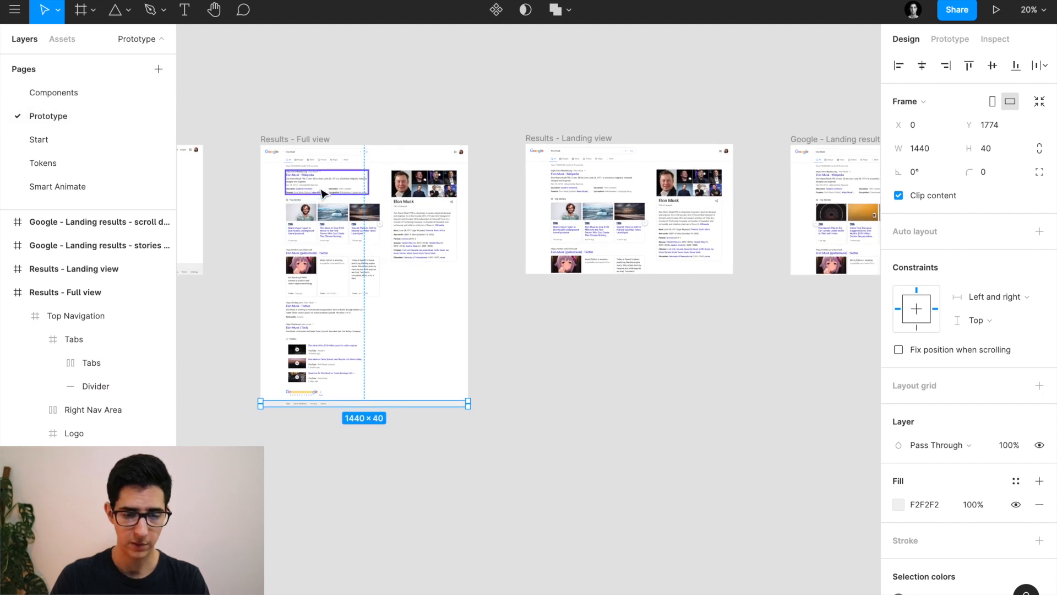
pyautogui.scroll(2, 376, 223)
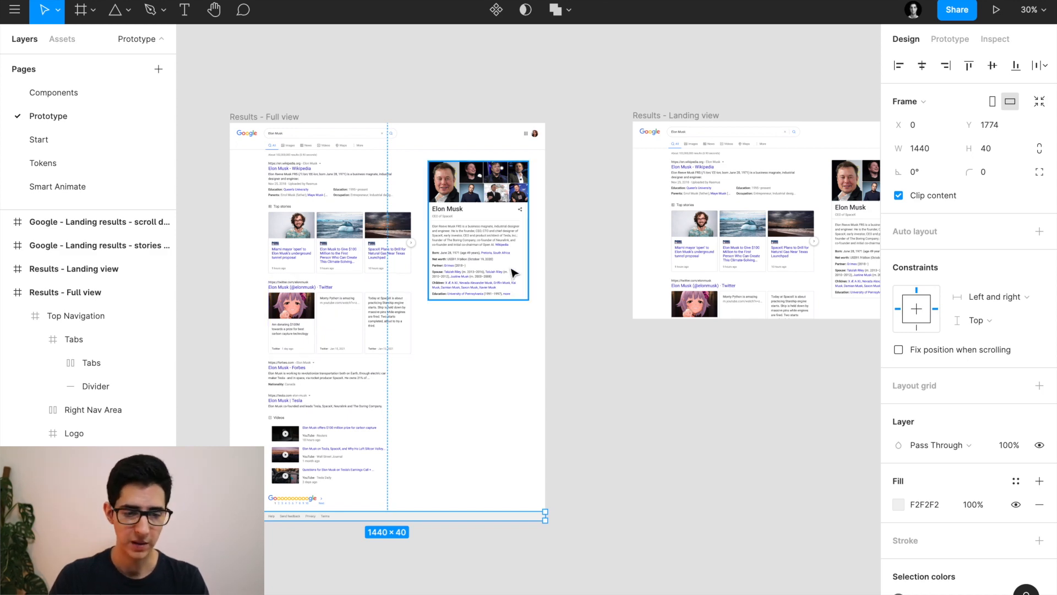
# Duplicate the Google - Search Results frame on the Start page and set the copy's height to 900.
pyautogui.click(58, 140)
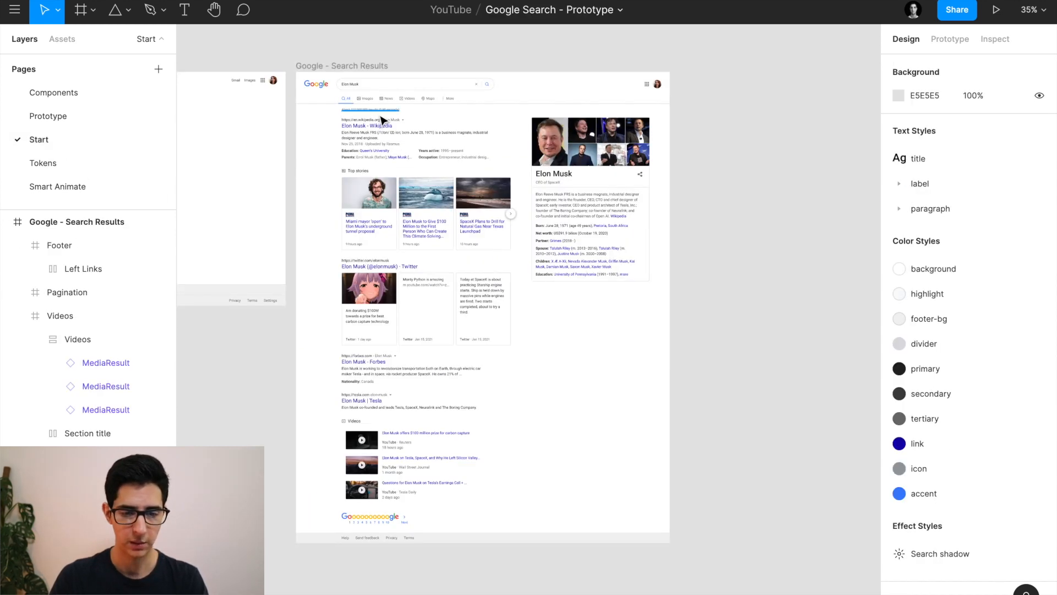
pyautogui.hotkey('shift', '2')
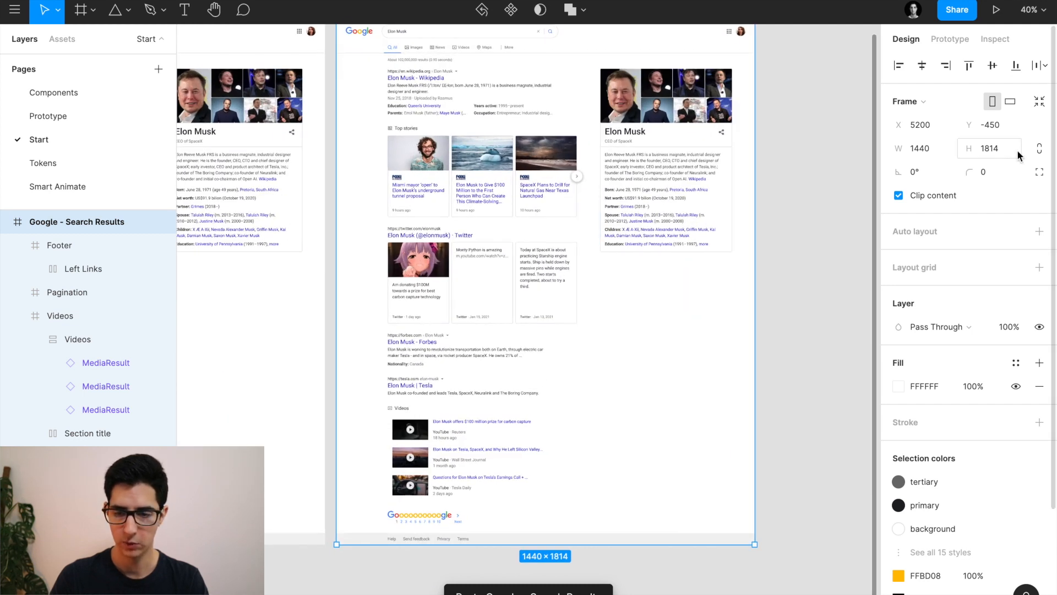
pyautogui.click(1003, 152)
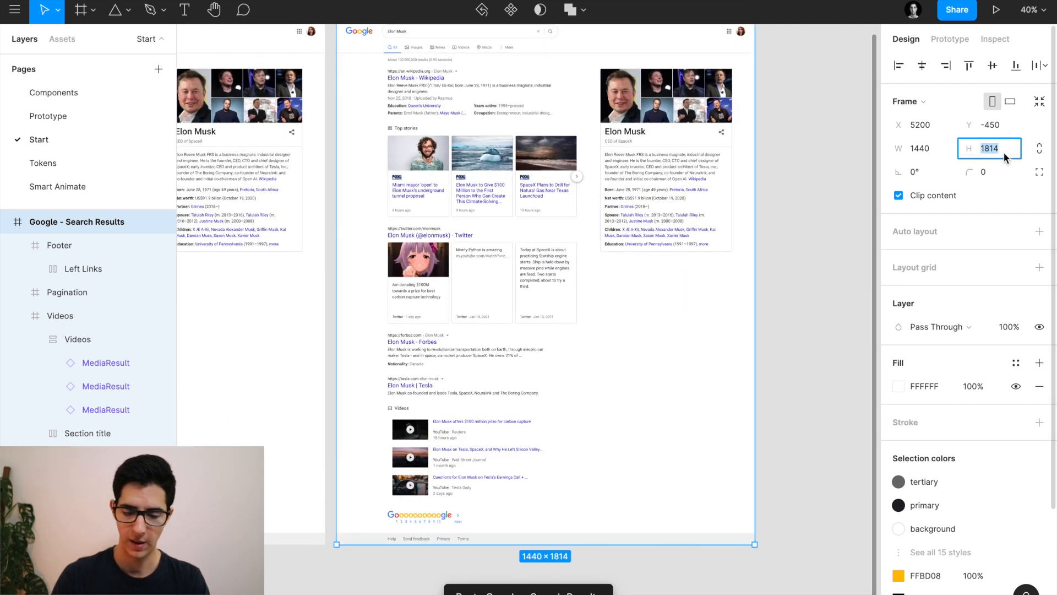
pyautogui.write('90')
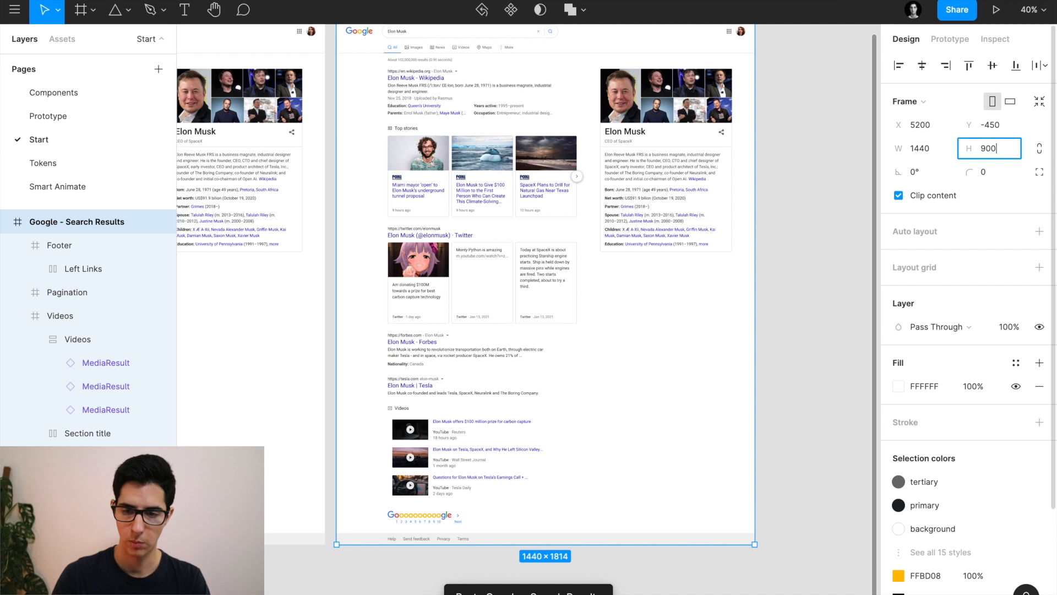
pyautogui.write('0')
pyautogui.press('Return')
pyautogui.scroll(1, 694, 322)
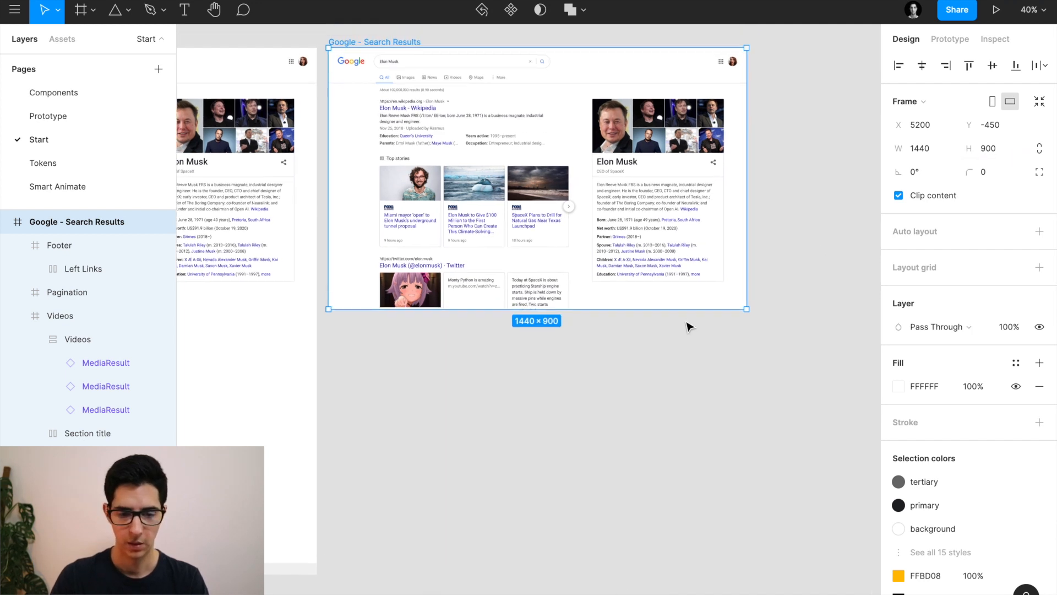
# Examine the Top stories carousel and its arrow in the 900-high search results frame.
pyautogui.scroll(2, 687, 327)
pyautogui.click(507, 77)
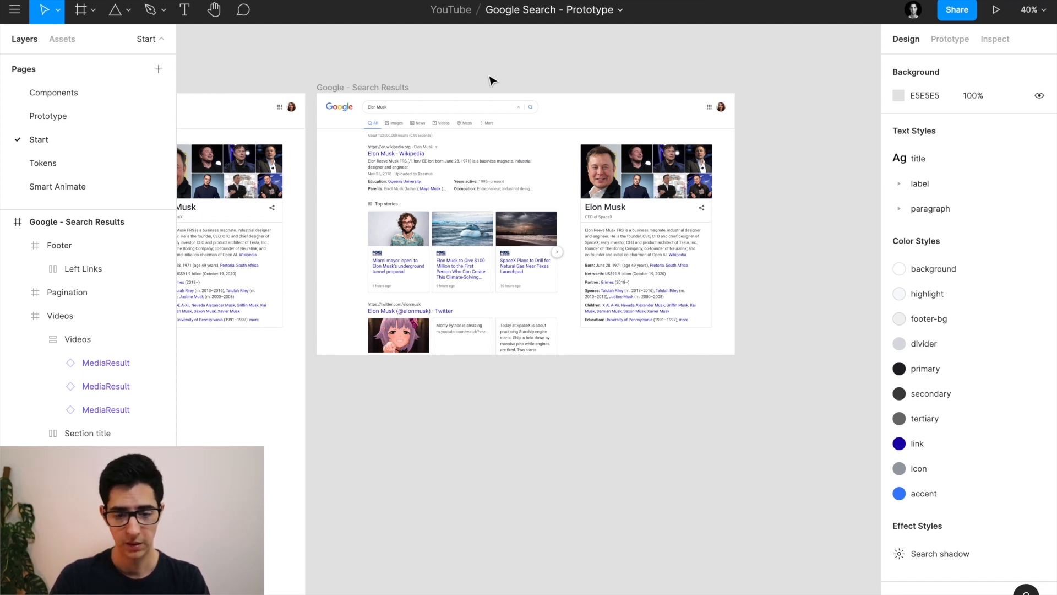
pyautogui.scroll(5, 558, 251)
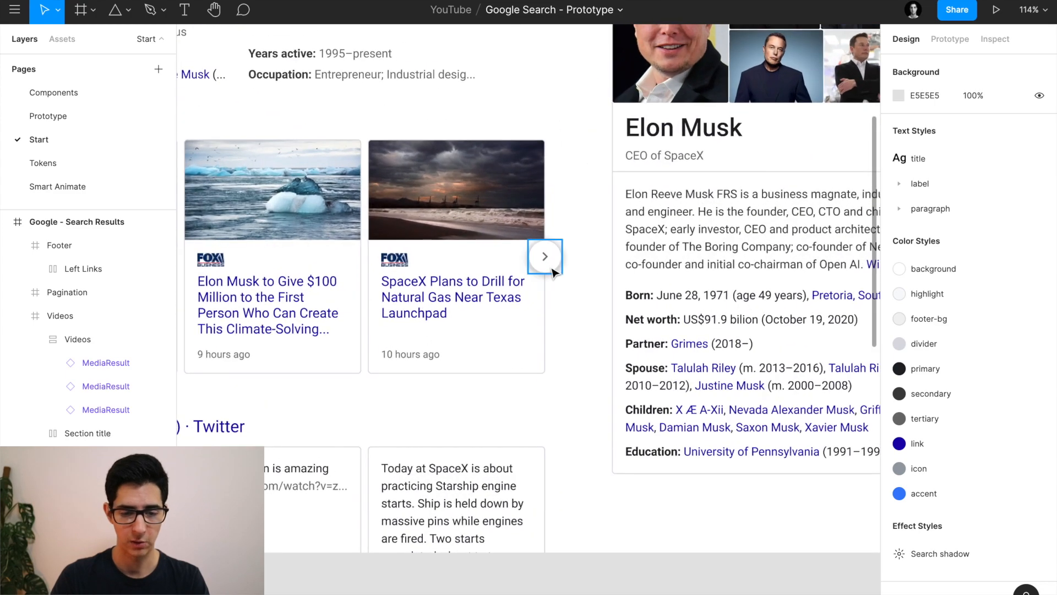
pyautogui.scroll(-5, 551, 273)
pyautogui.scroll(1, 551, 272)
pyautogui.scroll(4, 421, 259)
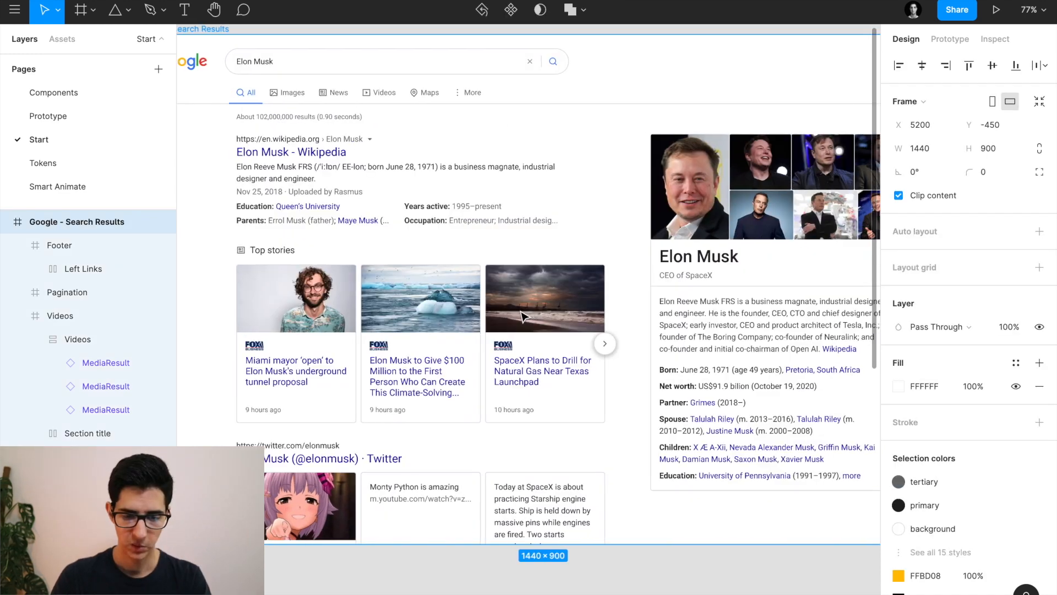
# Duplicate the 900-high Google - Search Results frame beside the existing one.
pyautogui.hscroll(-1, 523, 317)
pyautogui.scroll(-5, 523, 317)
pyautogui.hscroll(1, 523, 317)
pyautogui.scroll(1, 522, 315)
pyautogui.hotkey('ctrl', 'v')
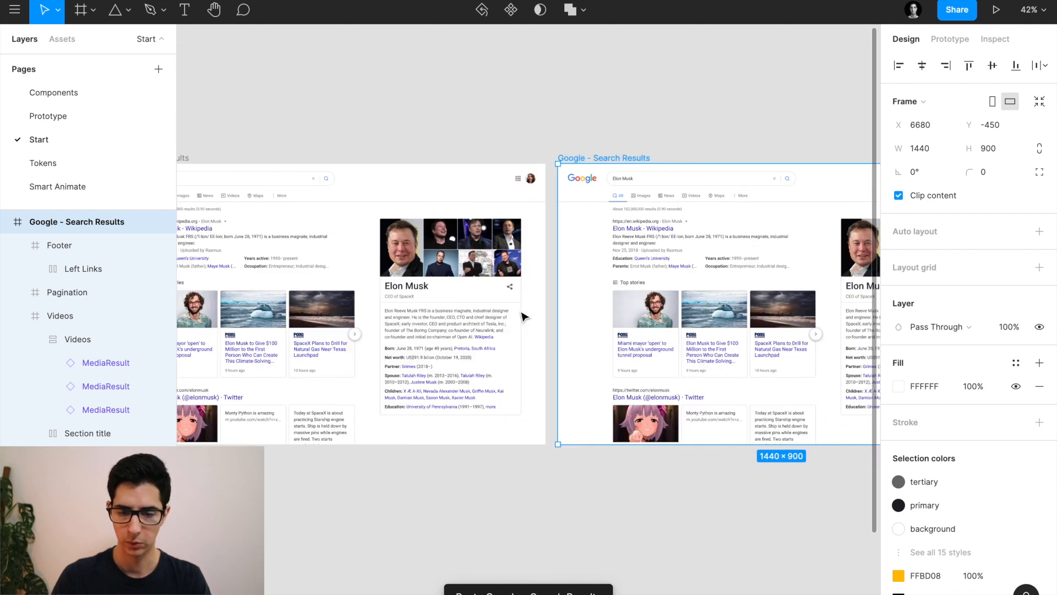
pyautogui.hscroll(-2, 550, 314)
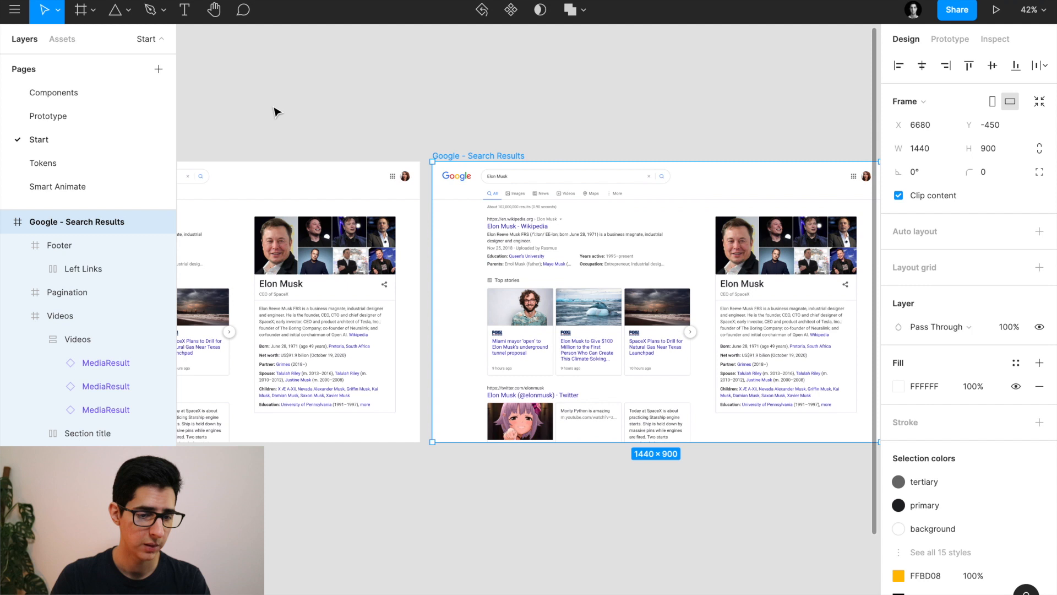
# Preview Screen 1 from the Smart Animate page and test the transition between the square and the rectangle both ways.
pyautogui.click(94, 181)
pyautogui.scroll(-1, 356, 157)
pyautogui.hscroll(-1, 355, 157)
pyautogui.click(253, 181)
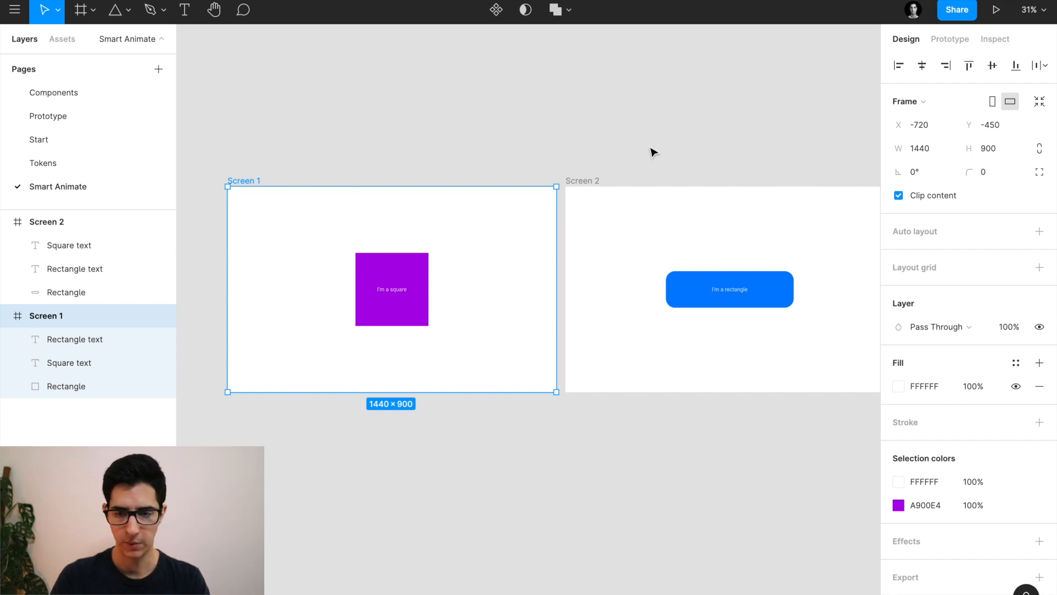
pyautogui.click(997, 12)
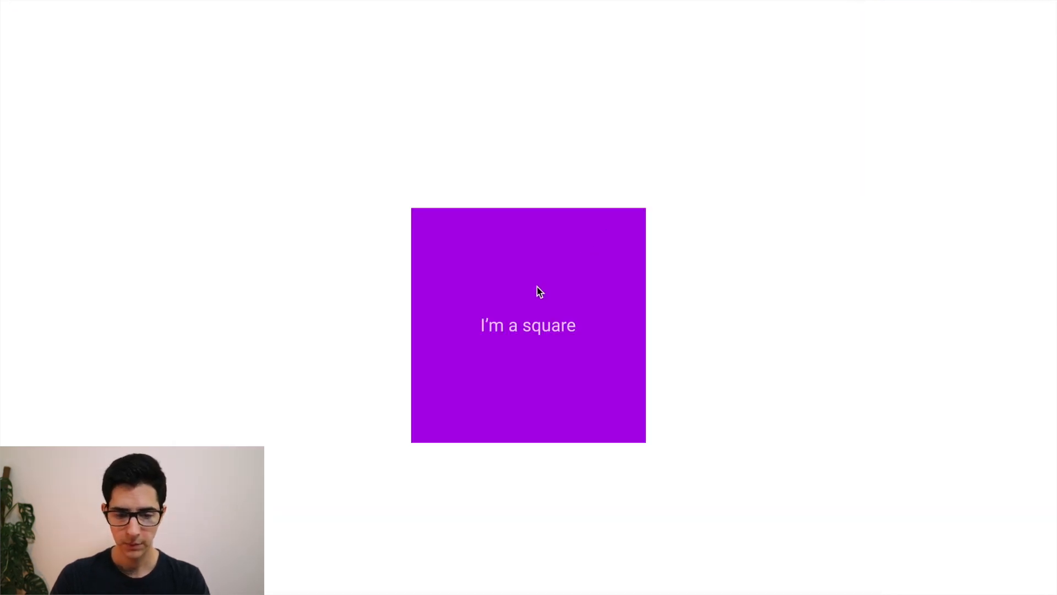
pyautogui.click(574, 381)
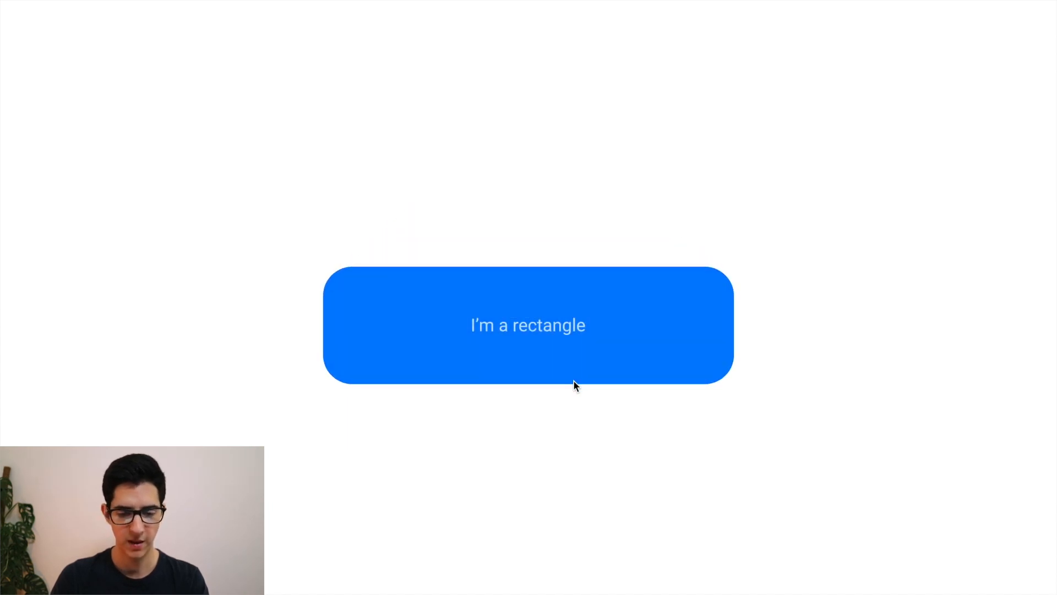
pyautogui.click(619, 342)
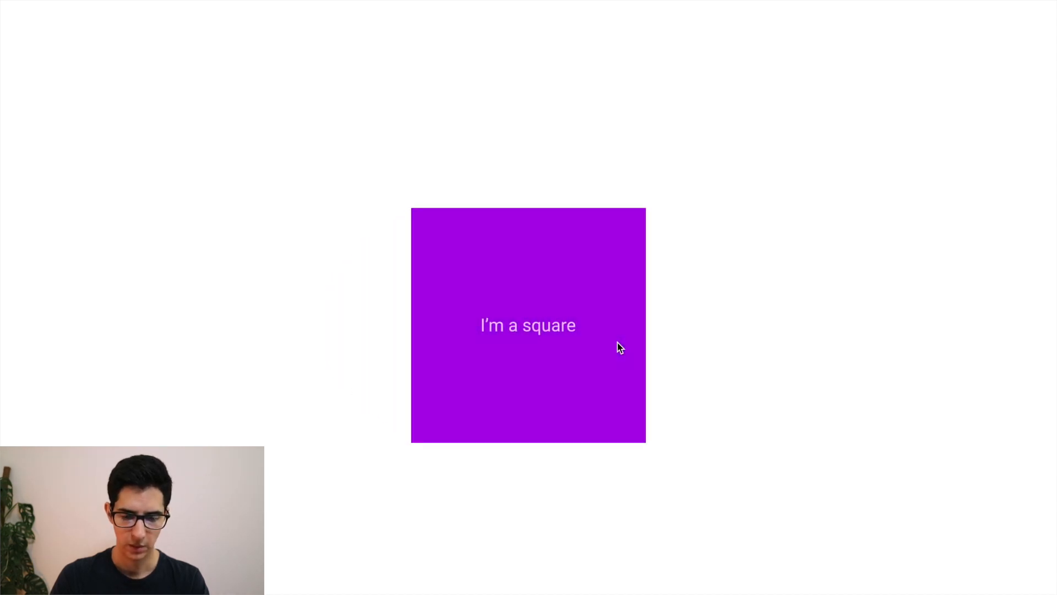
# Replay the square-to-rectangle transition both ways in the preview and return to the design file.
pyautogui.click(560, 332)
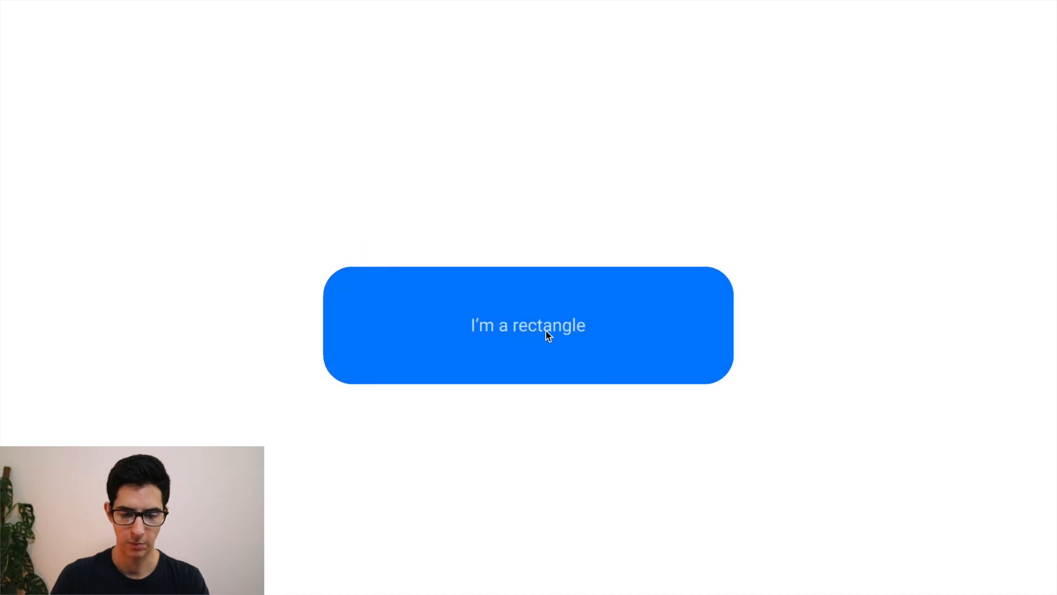
pyautogui.click(545, 333)
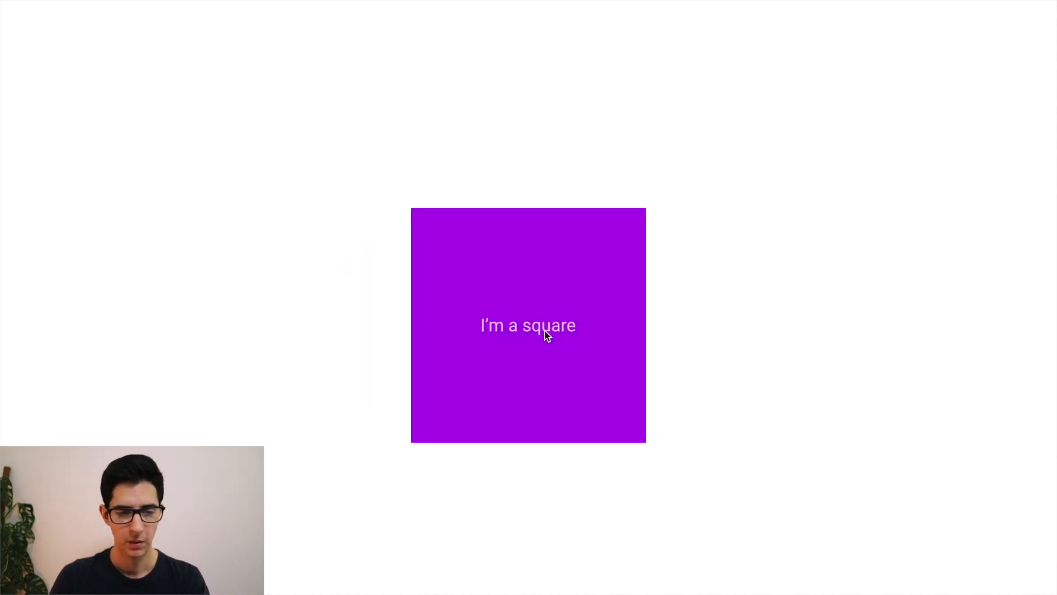
pyautogui.click(170, 1)
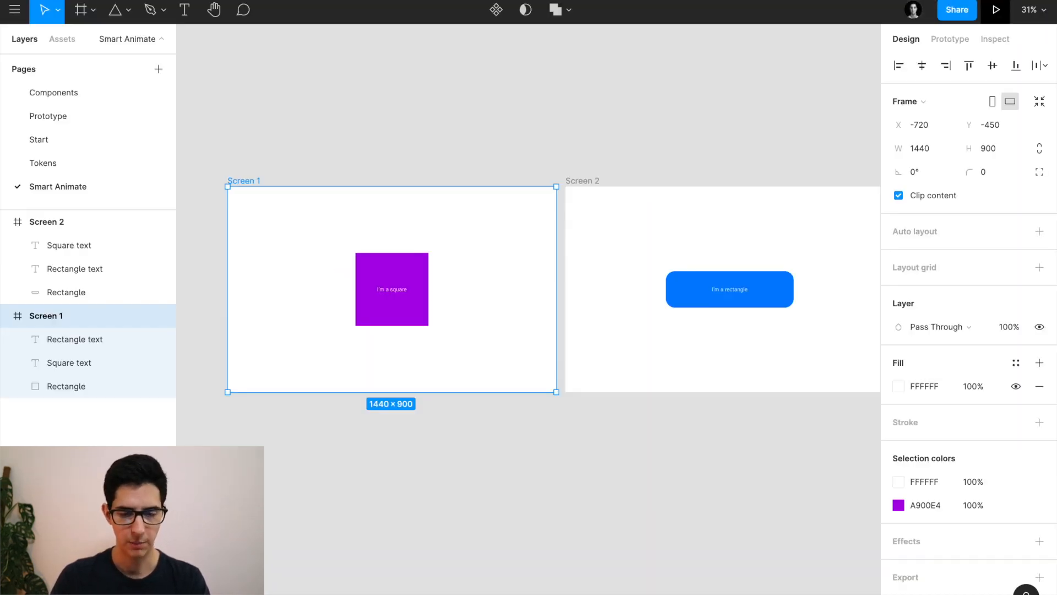
# Show the prototype connections on the Smart Animate page and examine the starting frame marker on Screen 1.
pyautogui.click(528, 115)
pyautogui.scroll(2, 529, 115)
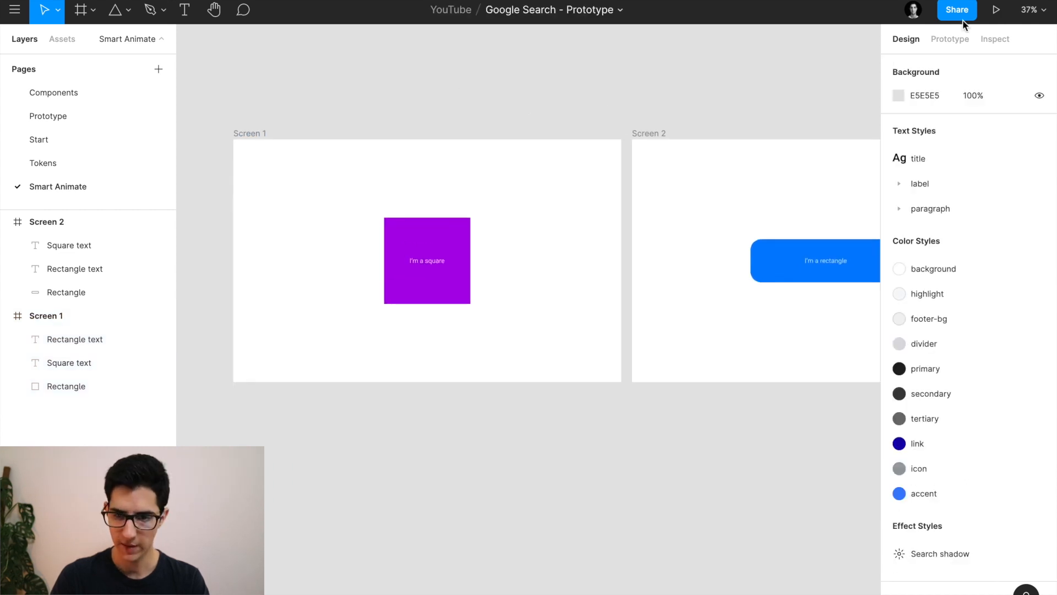
pyautogui.click(950, 39)
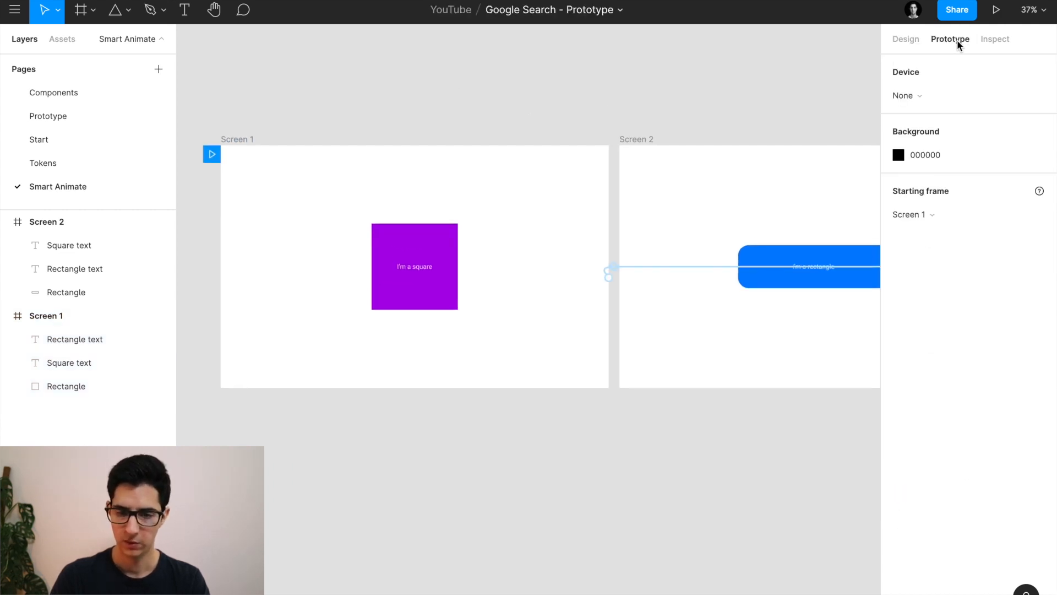
pyautogui.hscroll(-1, 647, 128)
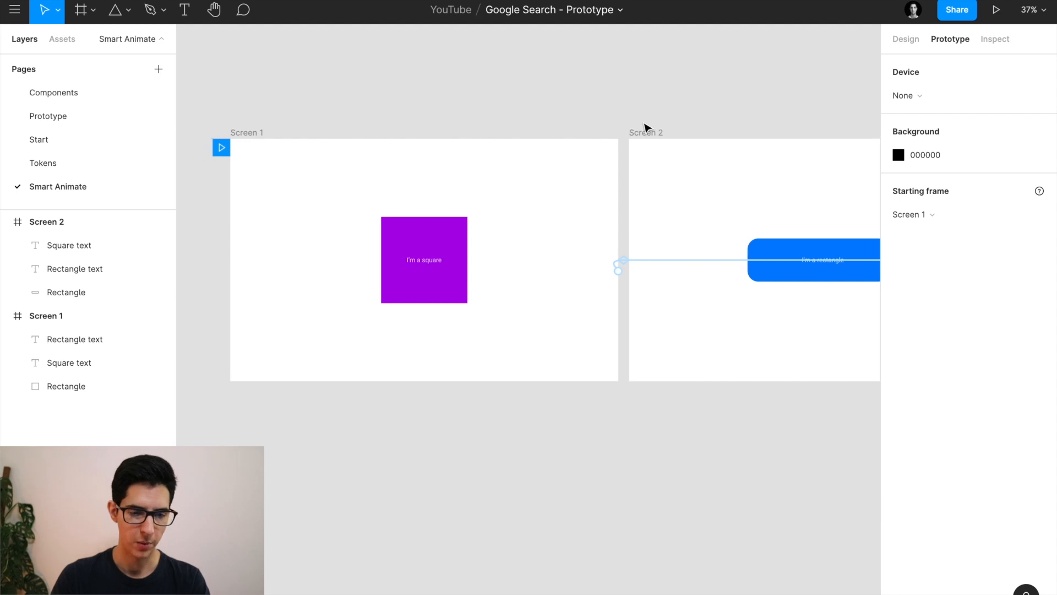
pyautogui.scroll(5, 186, 145)
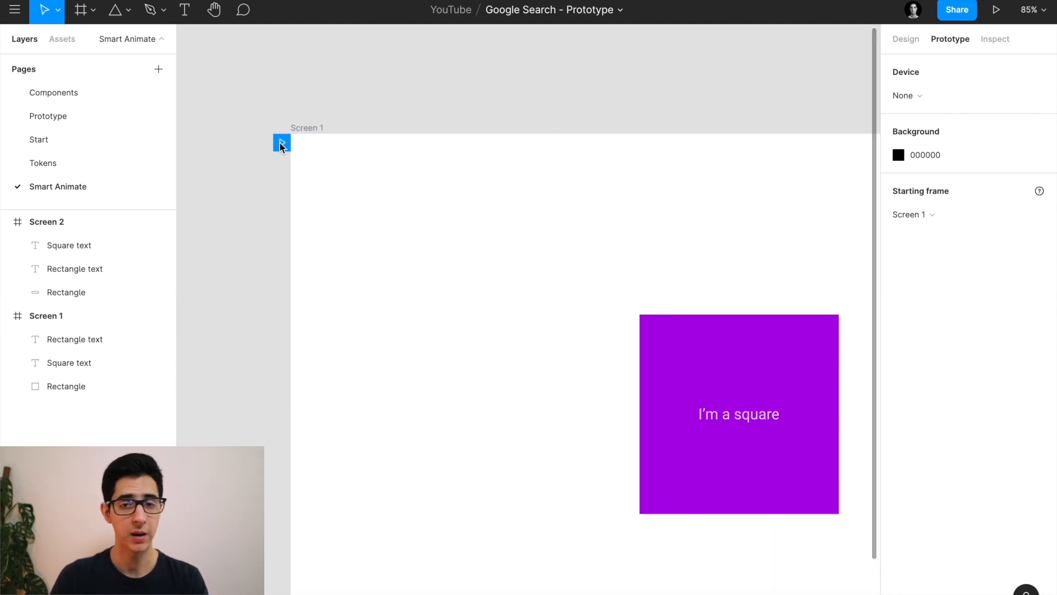
pyautogui.scroll(-5, 282, 145)
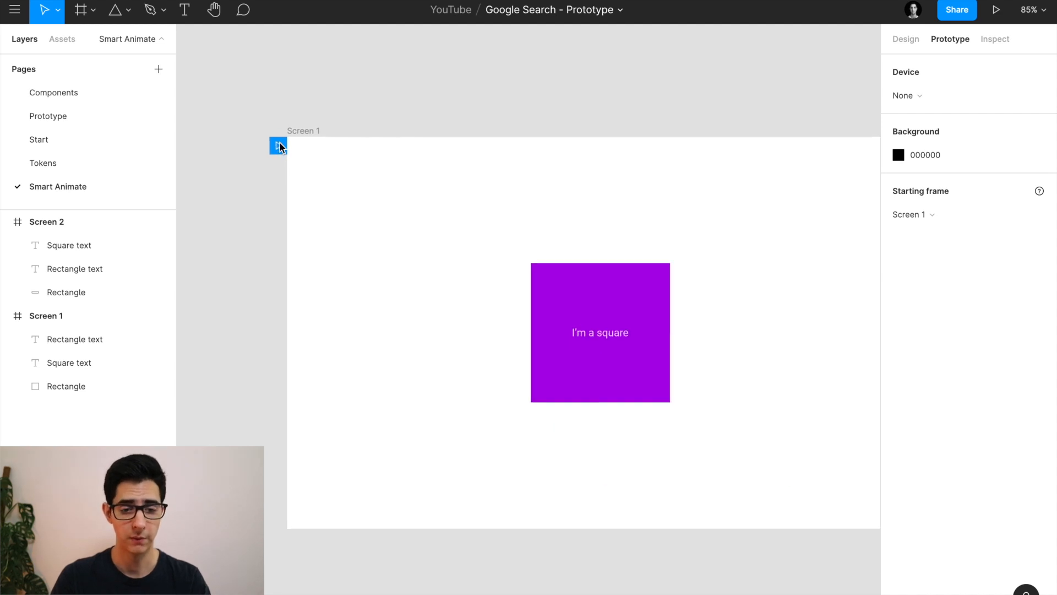
# Check the transition between the purple square and the blue rectangle in the prototype preview.
pyautogui.moveTo(682, 160); pyautogui.dragTo(683, 148)
pyautogui.click(684, 148)
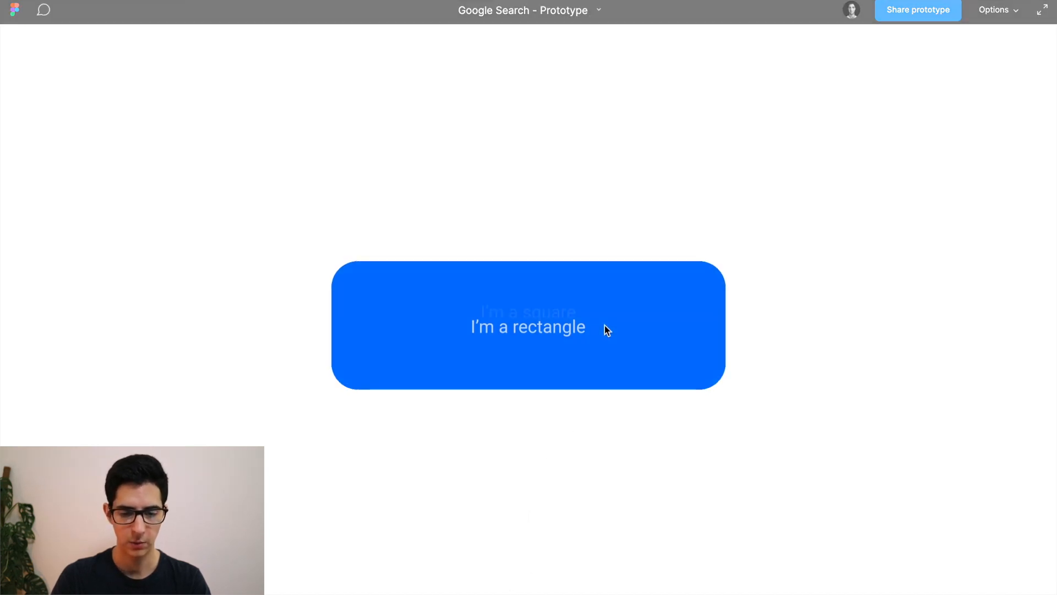
pyautogui.click(605, 324)
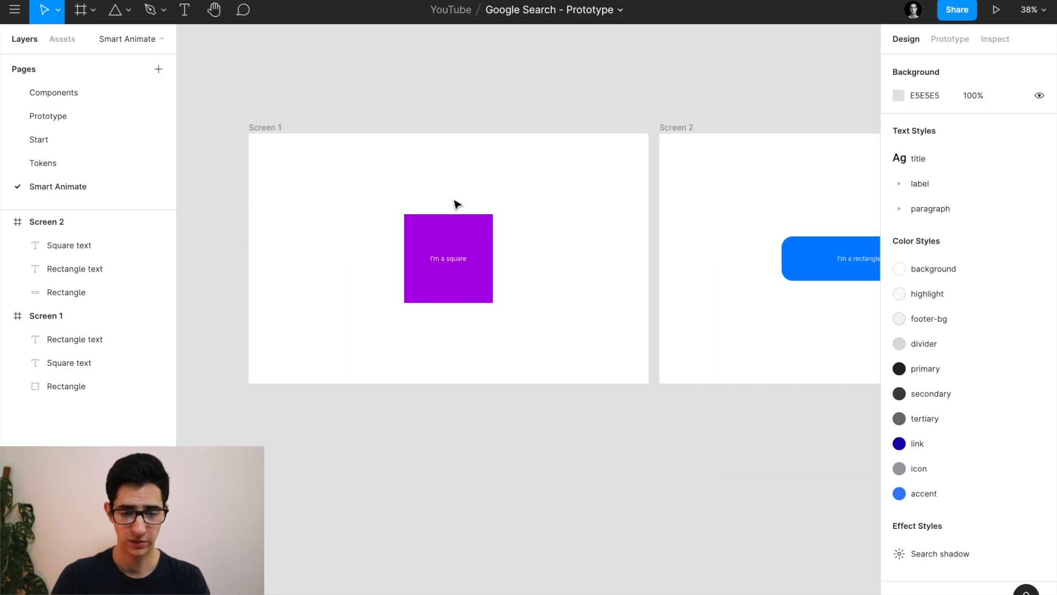
# Compare the Rectangle layer of Screen 1 with its same-named counterpart in Screen 2, including size, corner radius and fill.
pyautogui.scroll(-5, 474, 245)
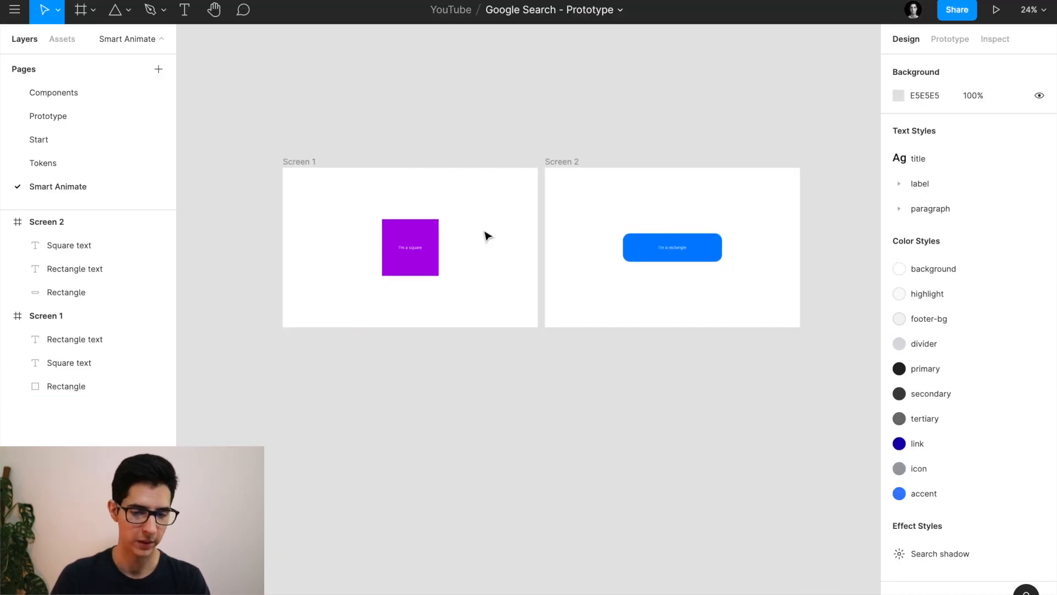
pyautogui.scroll(10, 370, 219)
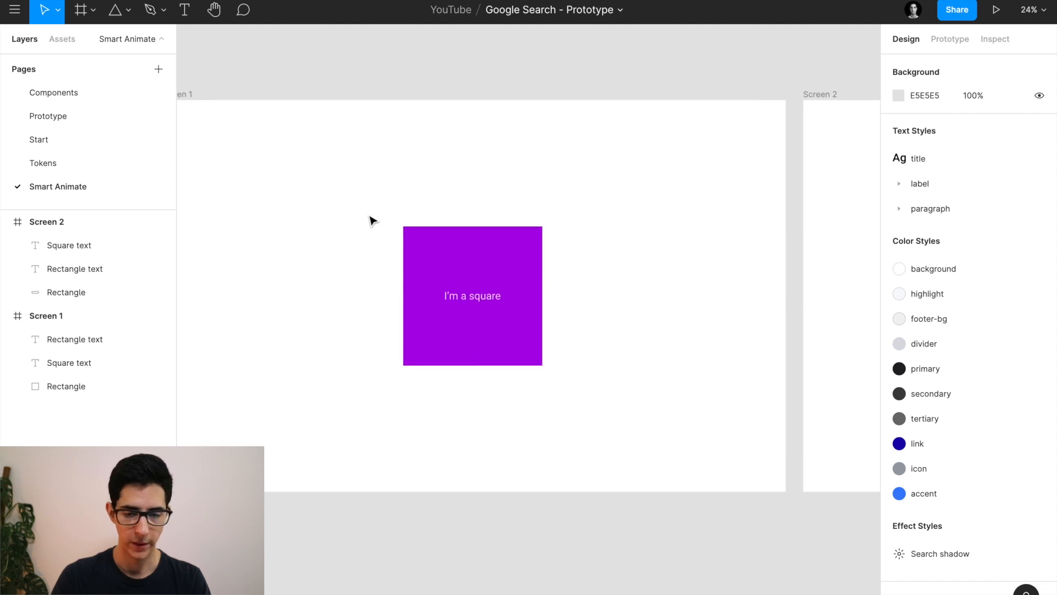
pyautogui.click(465, 252)
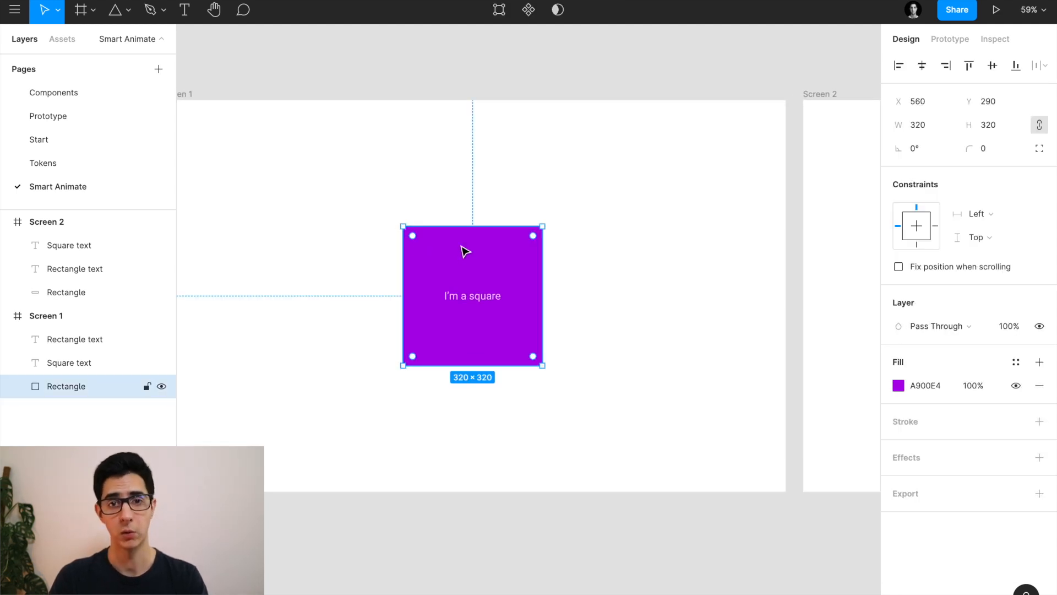
pyautogui.scroll(-6, 465, 251)
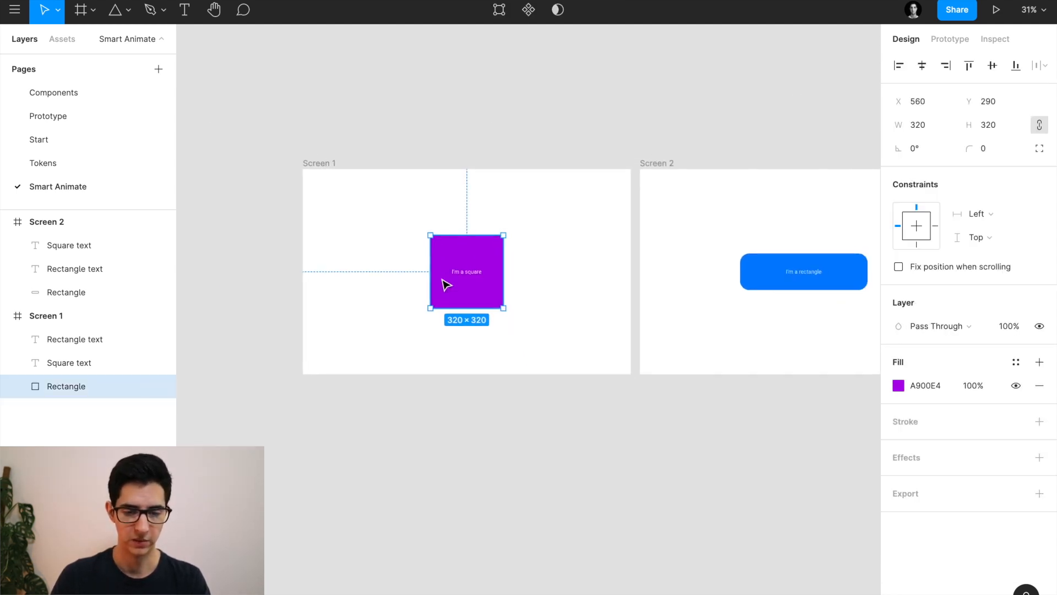
pyautogui.scroll(6, 465, 236)
pyautogui.scroll(-5, 486, 337)
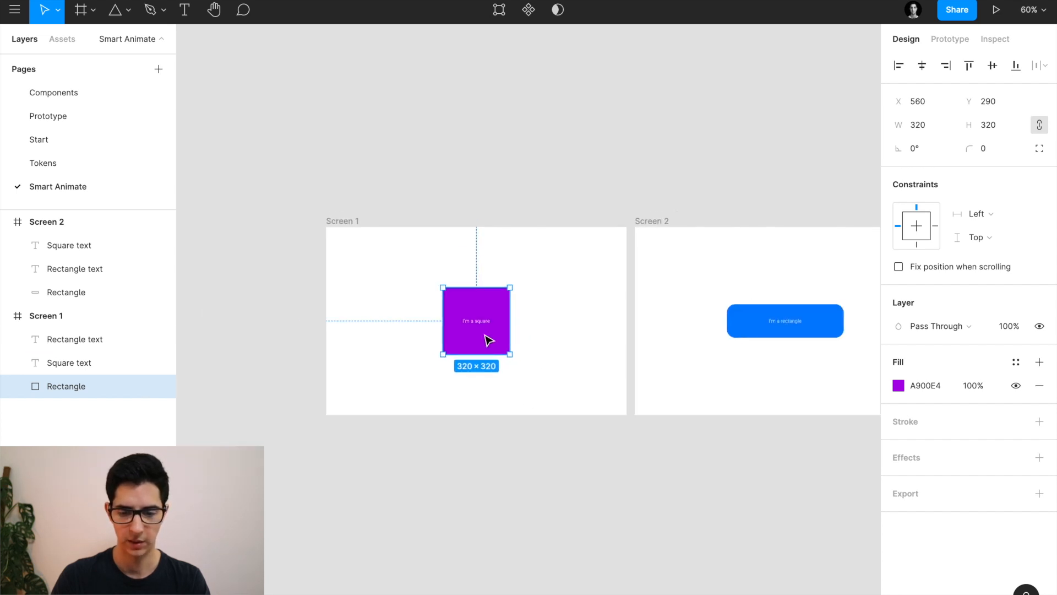
pyautogui.hscroll(5, 522, 332)
pyautogui.scroll(5, 484, 295)
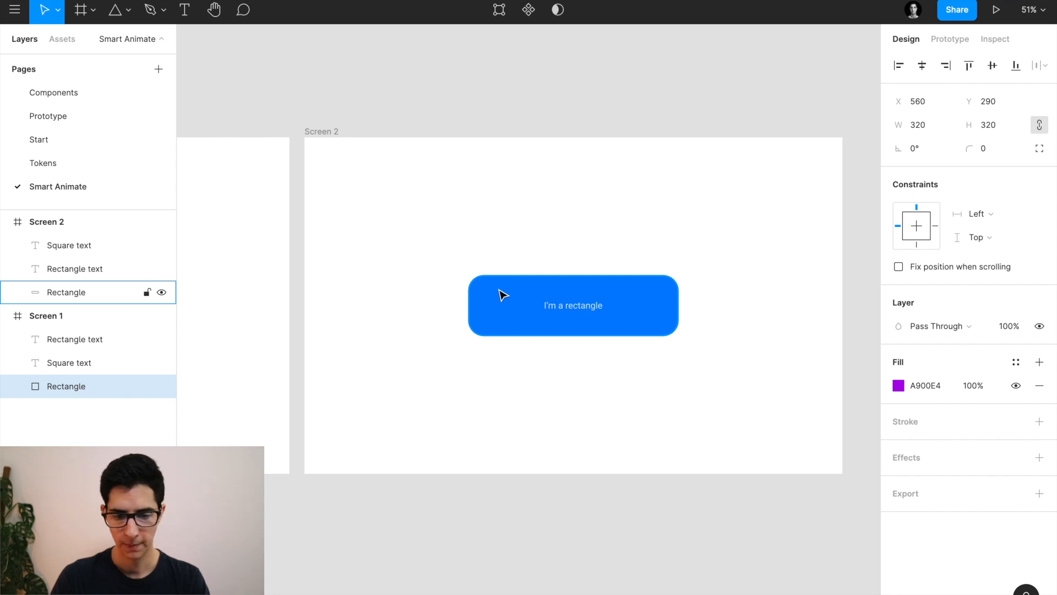
pyautogui.hscroll(-8, 499, 295)
pyautogui.scroll(-3, 502, 296)
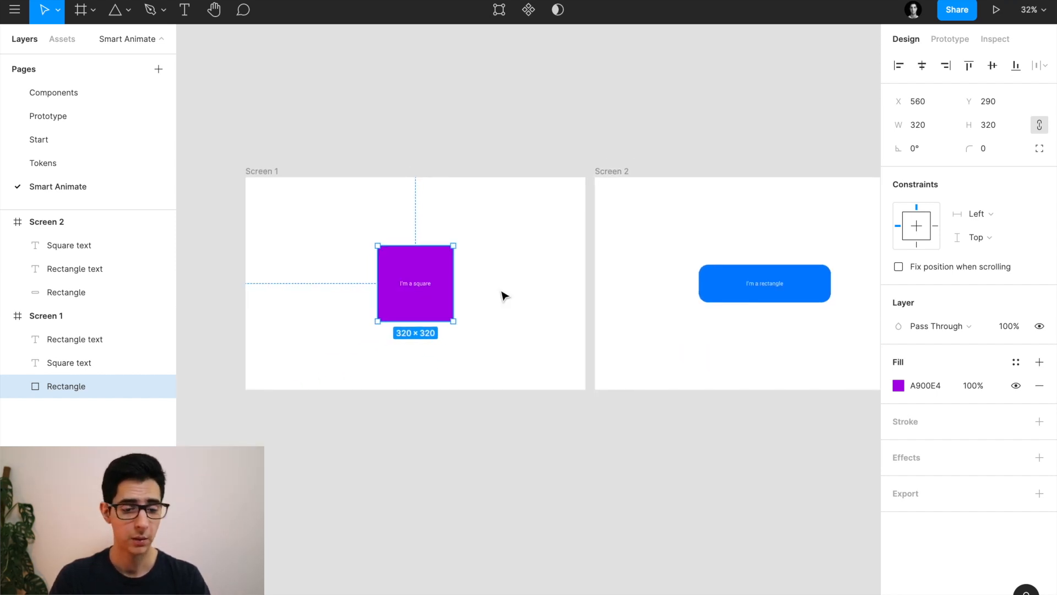
pyautogui.scroll(6, 378, 305)
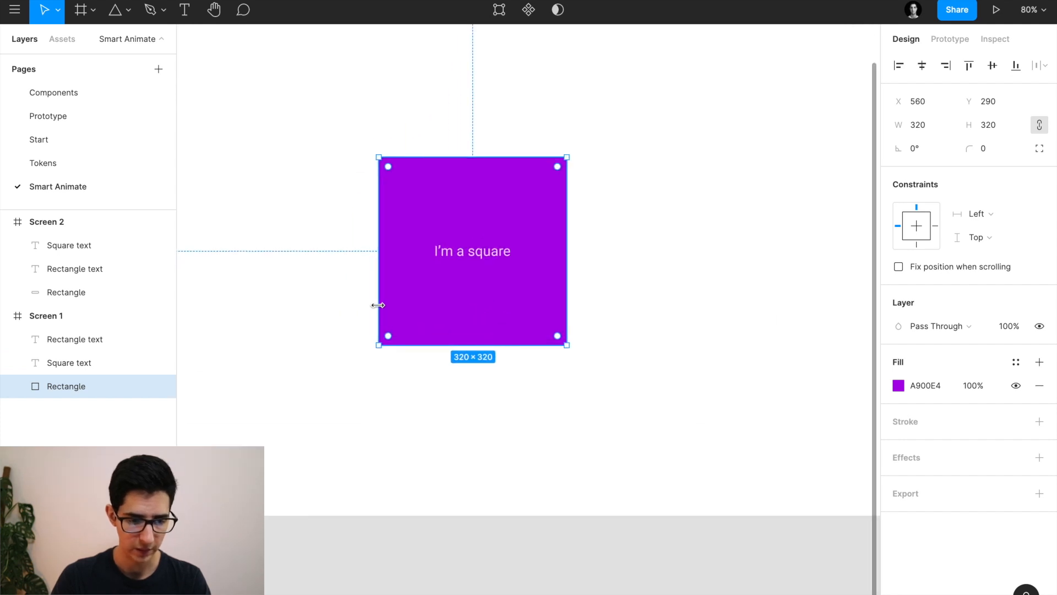
# Inspect the properties of the Square text and Rectangle text layers in Screen 1.
pyautogui.click(81, 345)
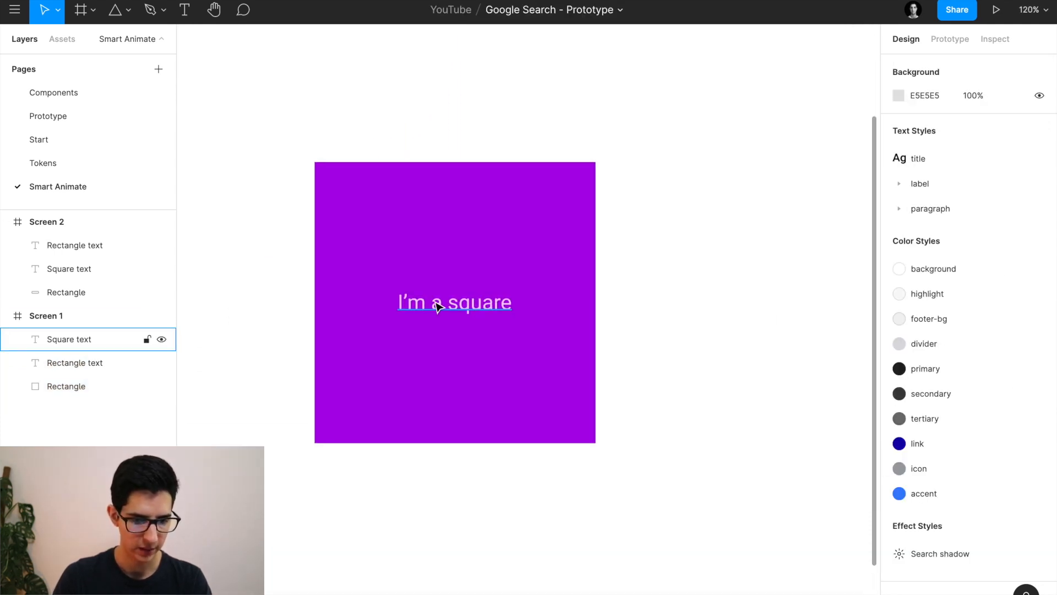
pyautogui.click(438, 307)
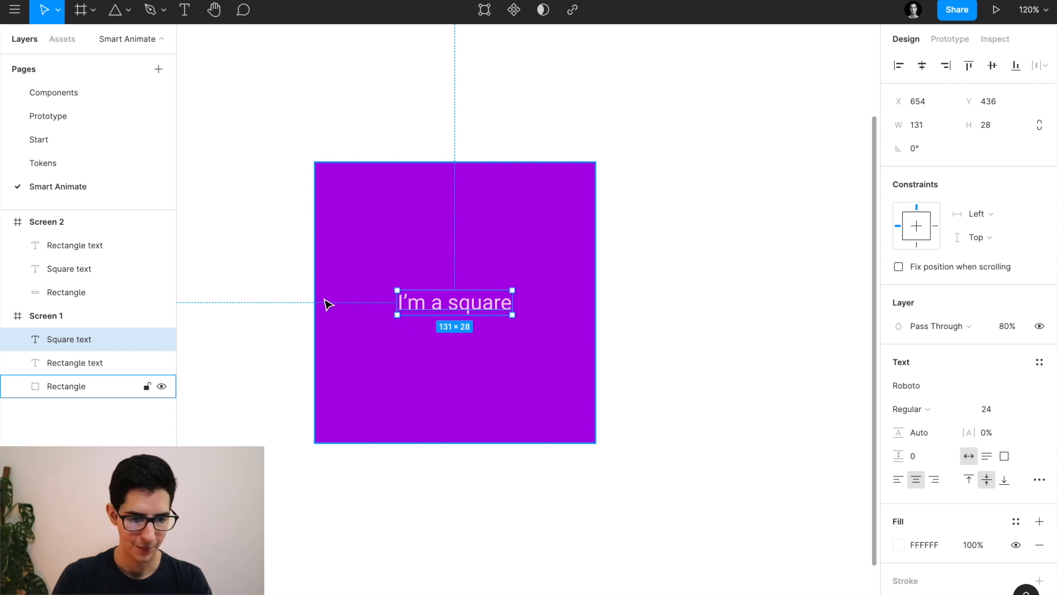
pyautogui.click(88, 364)
pyautogui.scroll(-5, 435, 331)
pyautogui.hscroll(5, 435, 331)
pyautogui.hscroll(-6, 434, 333)
pyautogui.scroll(5, 484, 329)
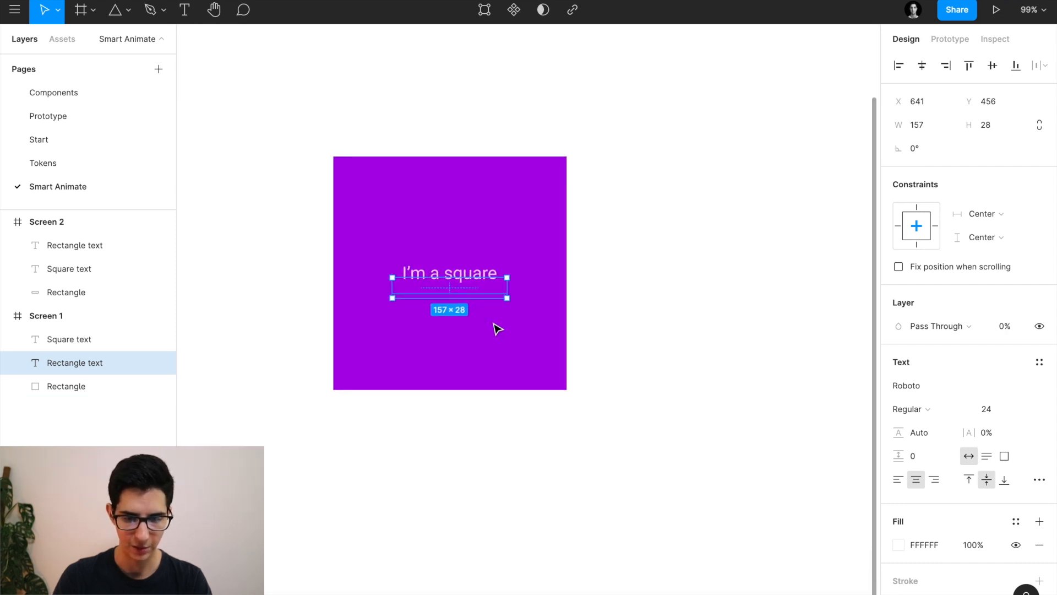
# Compare the Rectangle text layer's vertical position and opacity between Screen 1 and Screen 2.
pyautogui.scroll(-5, 495, 326)
pyautogui.hscroll(5, 578, 317)
pyautogui.scroll(5, 633, 310)
pyautogui.click(588, 313)
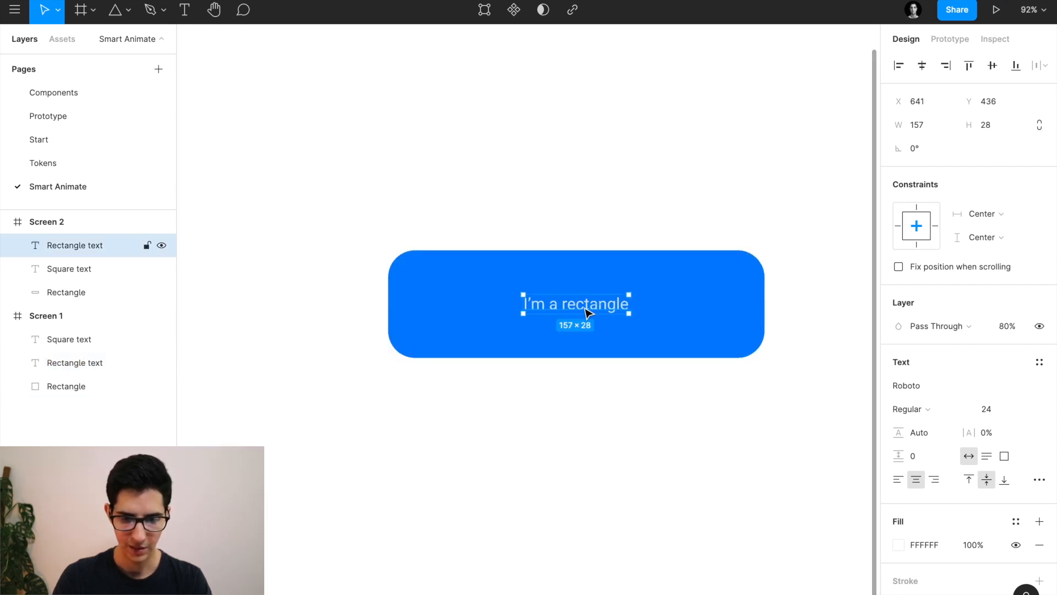
pyautogui.scroll(-5, 588, 313)
pyautogui.hscroll(-6, 583, 308)
pyautogui.scroll(5, 566, 296)
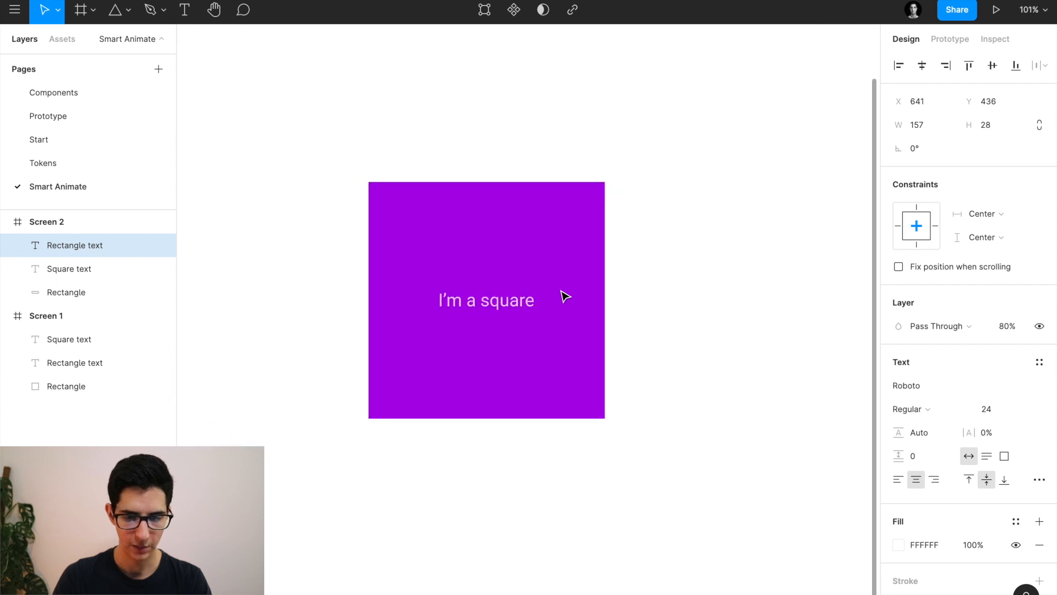
pyautogui.click(484, 324)
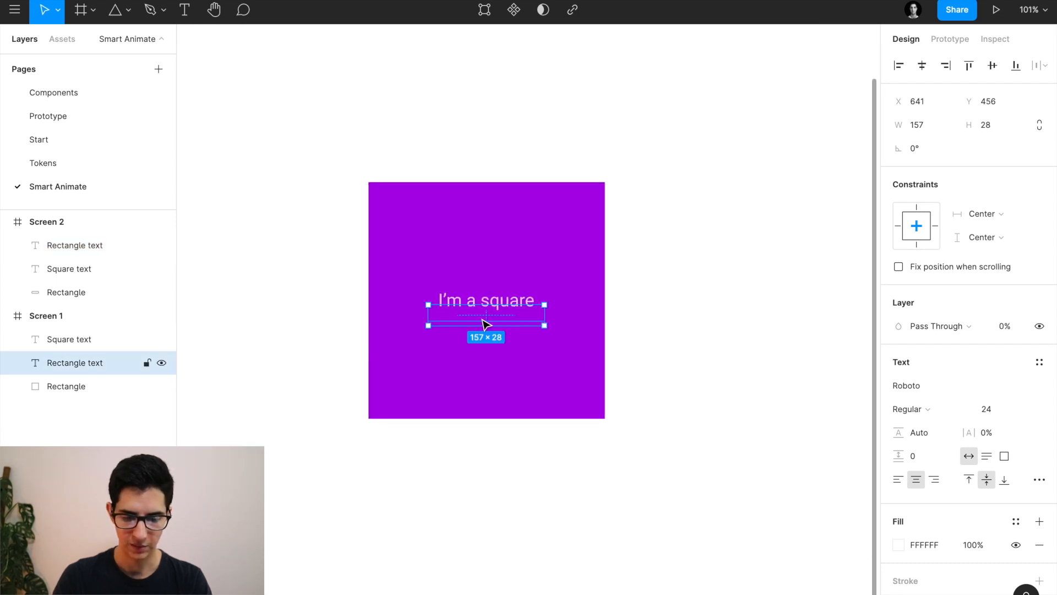
pyautogui.scroll(3, 484, 323)
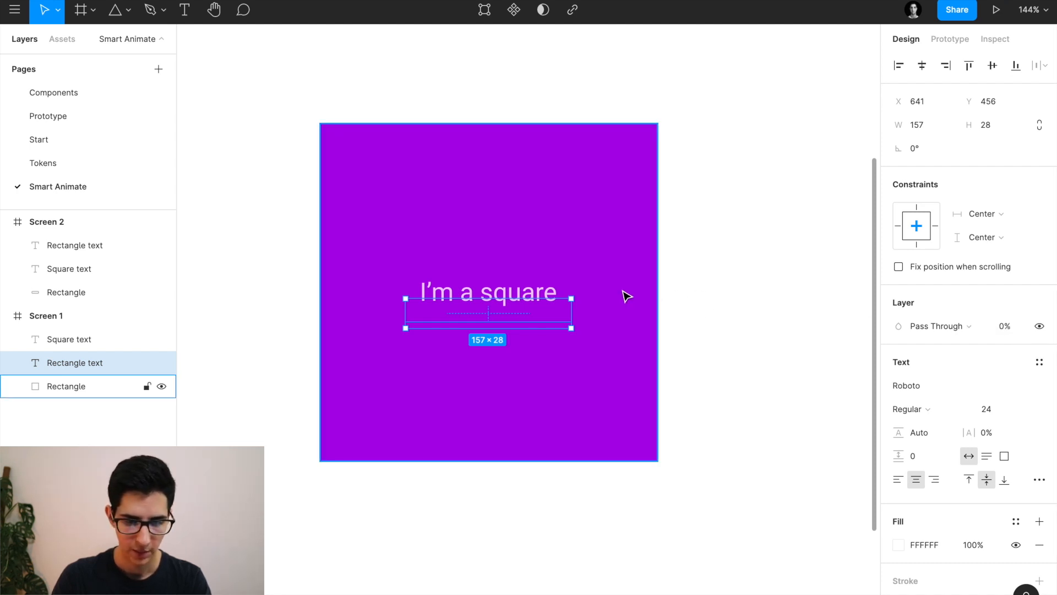
pyautogui.scroll(3, 514, 298)
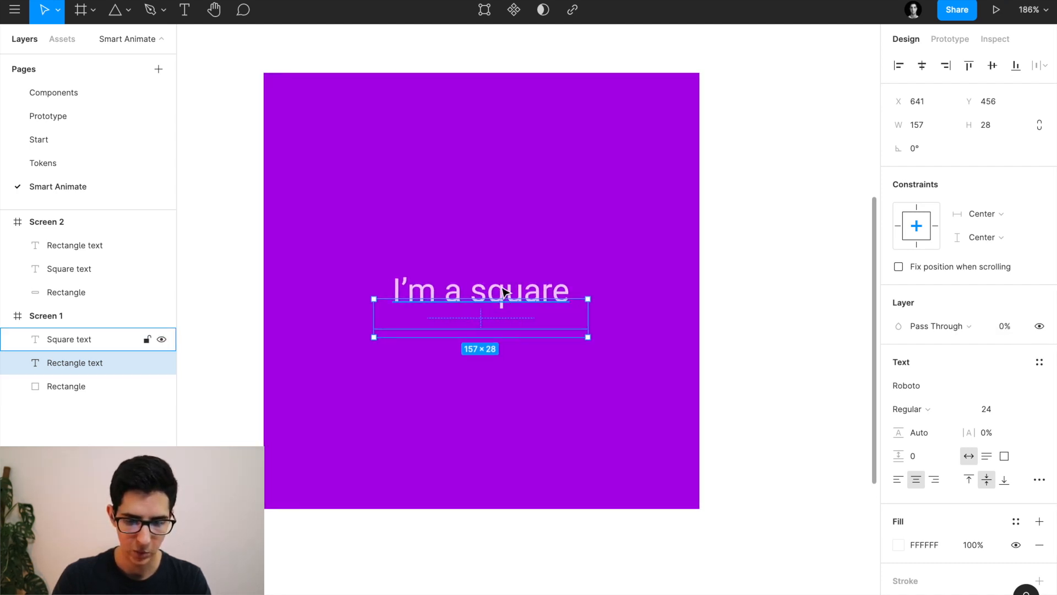
pyautogui.scroll(-5, 498, 292)
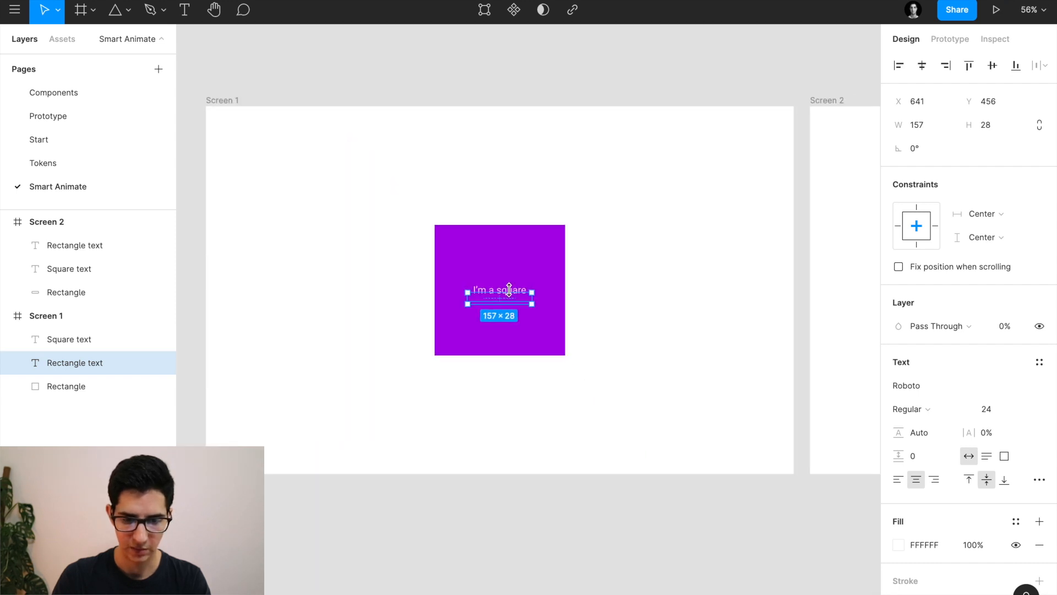
pyautogui.hscroll(10, 506, 293)
pyautogui.scroll(5, 559, 292)
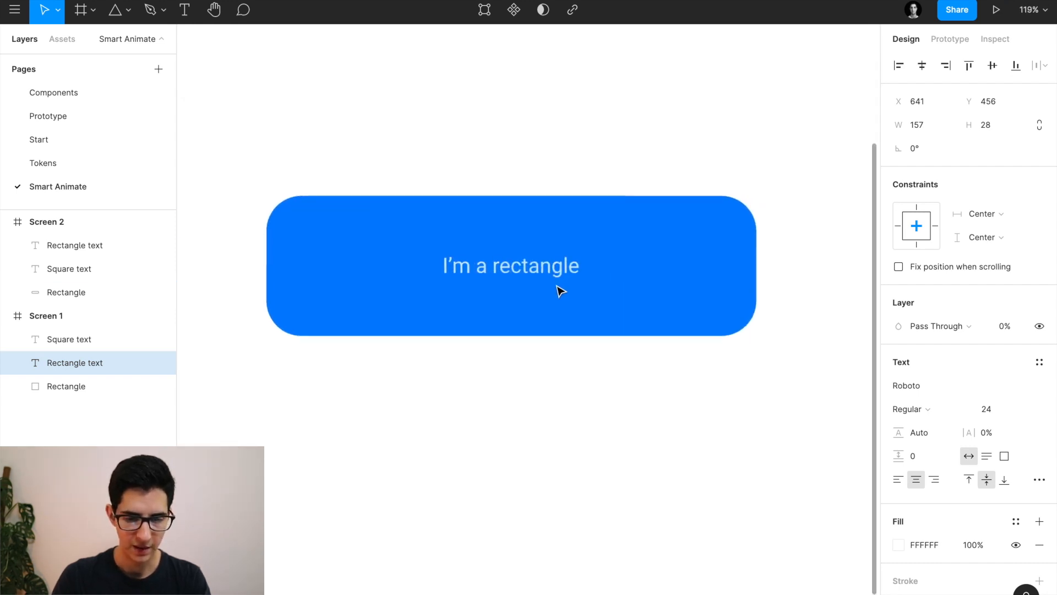
pyautogui.click(517, 274)
pyautogui.scroll(5, 517, 273)
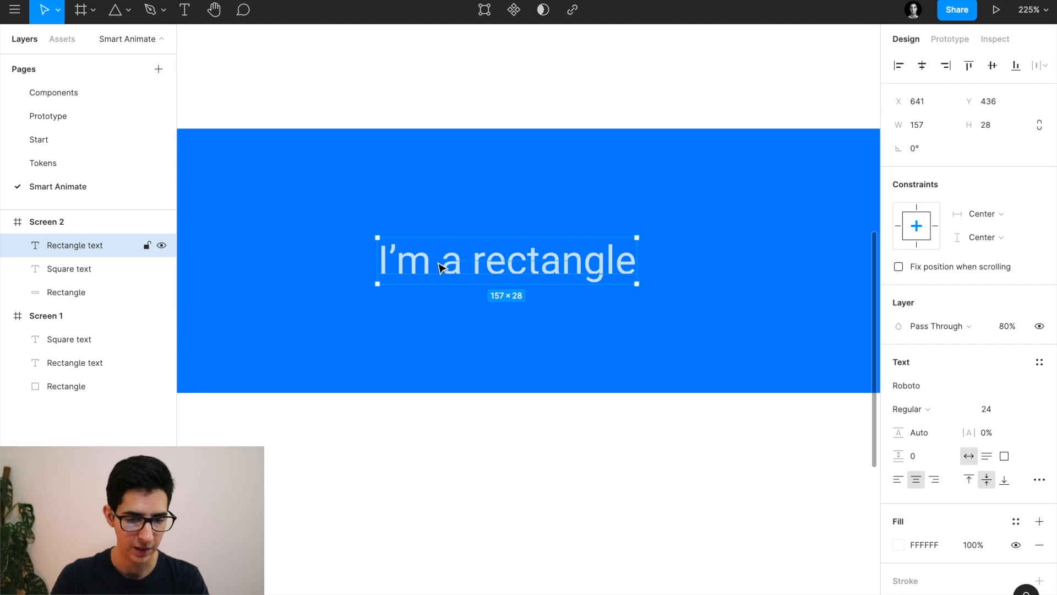
# Compare the Square text layer's vertical position and opacity between Screen 1 and Screen 2.
pyautogui.scroll(-5, 438, 268)
pyautogui.hscroll(-5, 439, 268)
pyautogui.hscroll(-10, 439, 267)
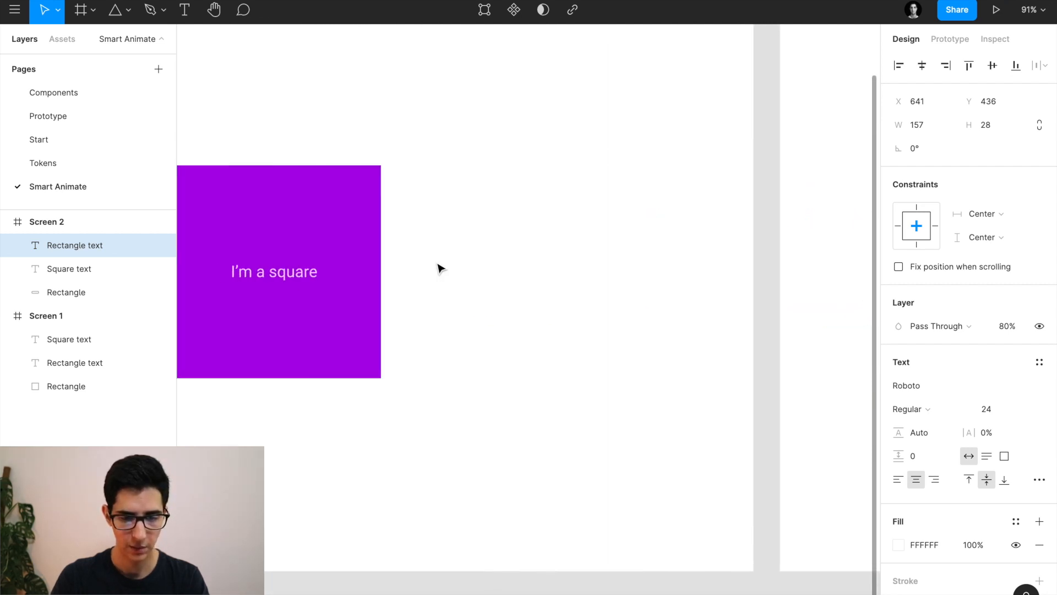
pyautogui.click(316, 276)
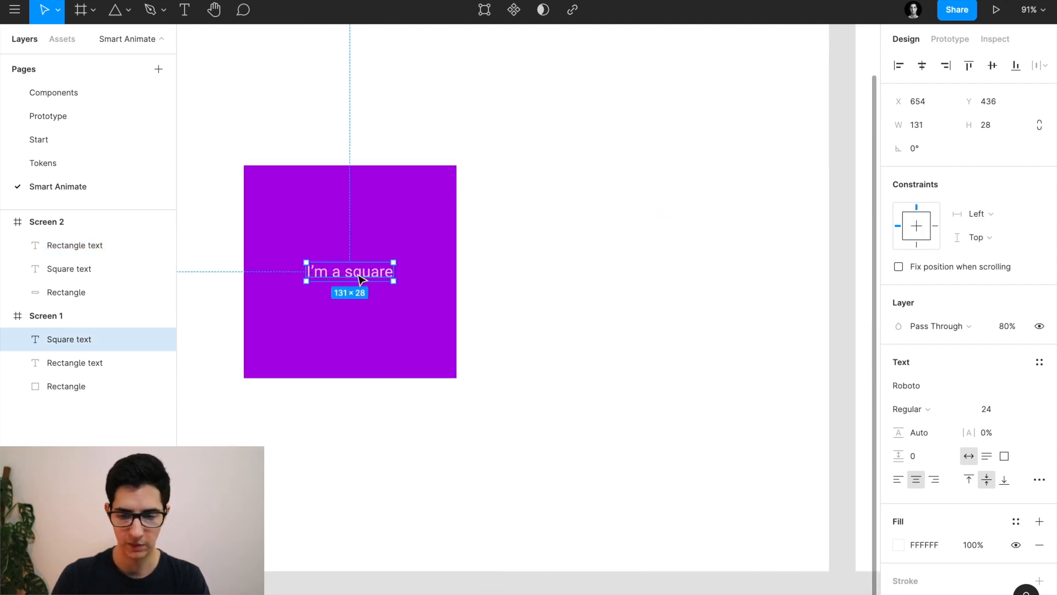
pyautogui.hscroll(9, 438, 290)
pyautogui.hscroll(10, 438, 292)
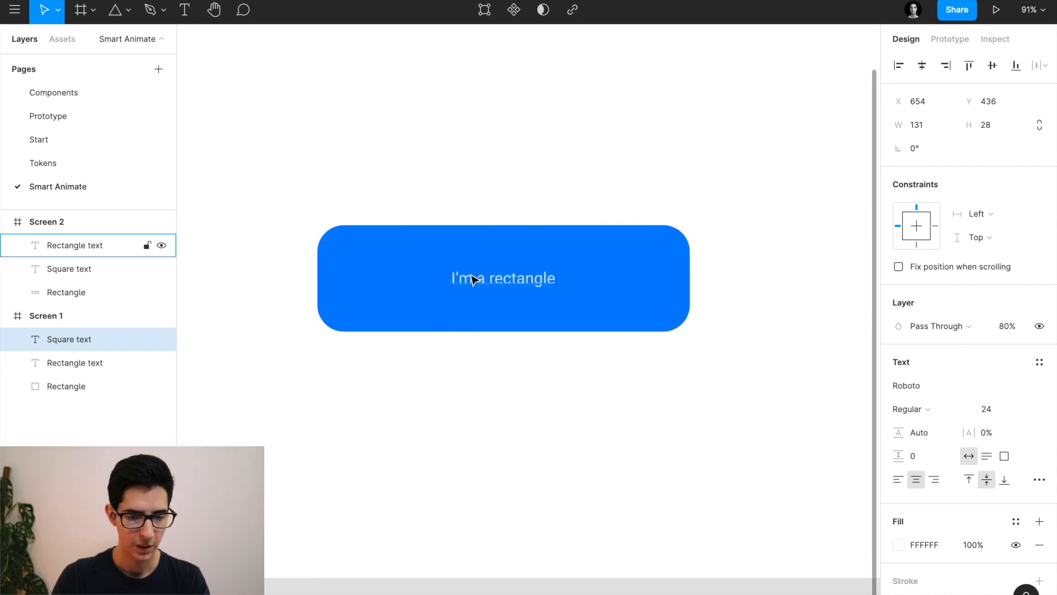
pyautogui.click(104, 268)
pyautogui.scroll(5, 530, 258)
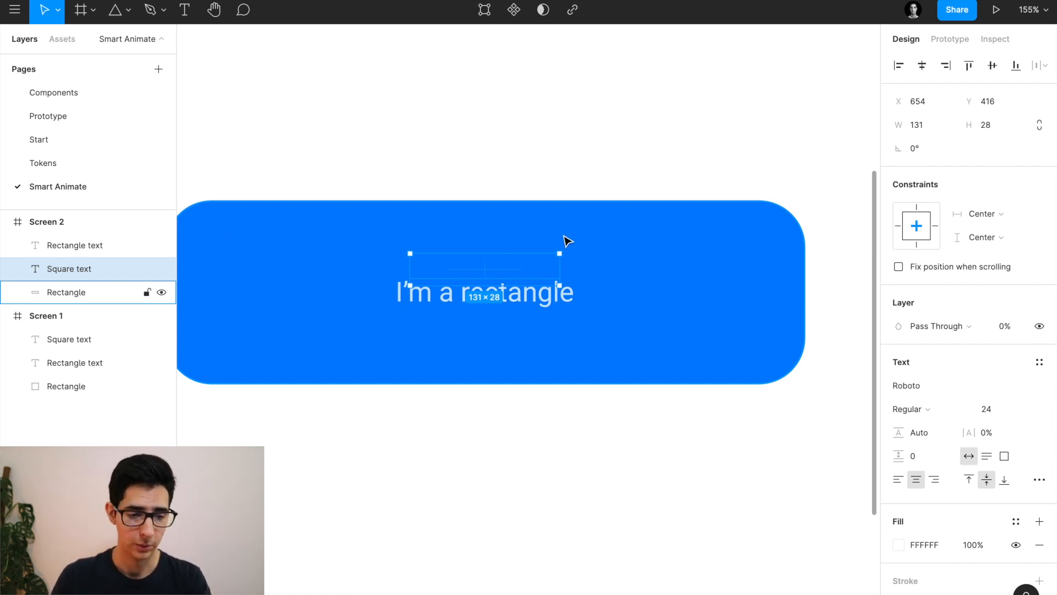
# Present the Smart Animate prototype again to check how the text layers move and fade during the transition.
pyautogui.scroll(-5, 564, 237)
pyautogui.hscroll(-2, 564, 237)
pyautogui.click(278, 1)
pyautogui.click(278, 0)
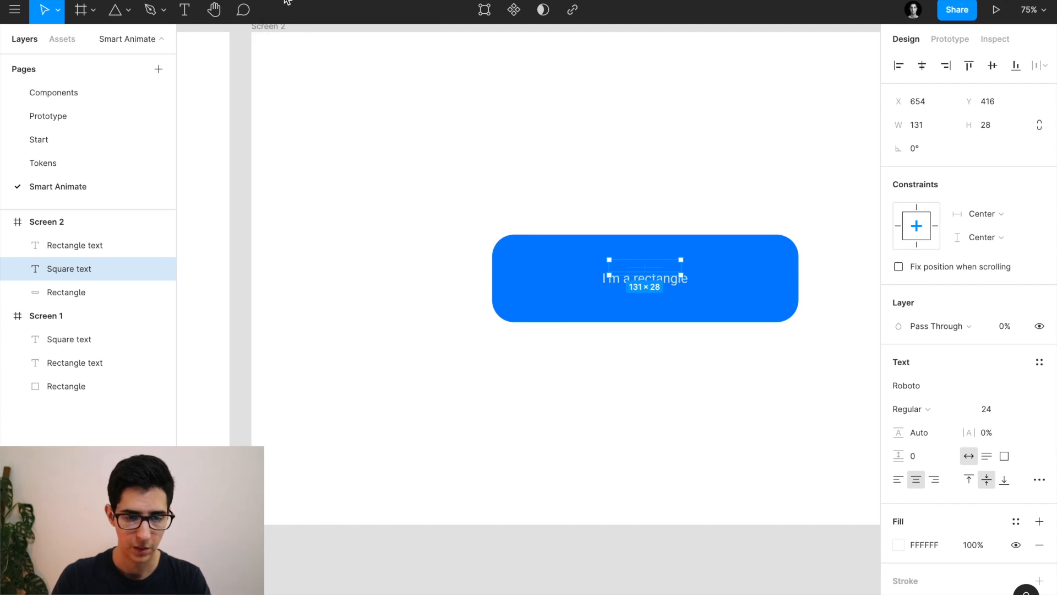
pyautogui.press('super+alt+Return')
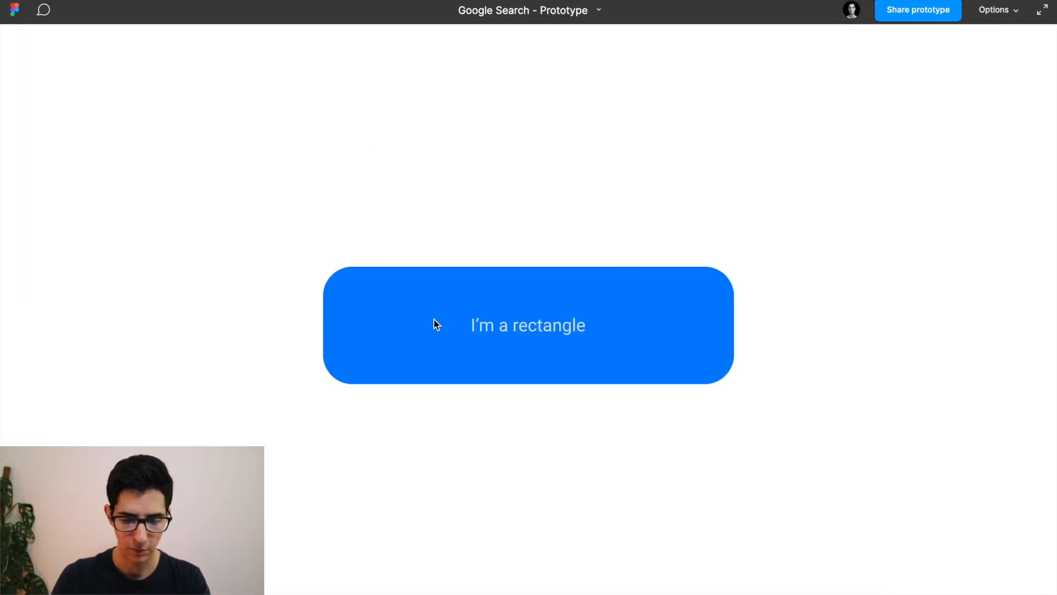
# Play the Smart Animate transition between the square and the rectangle back and forth in the presented prototype.
pyautogui.click(434, 301)
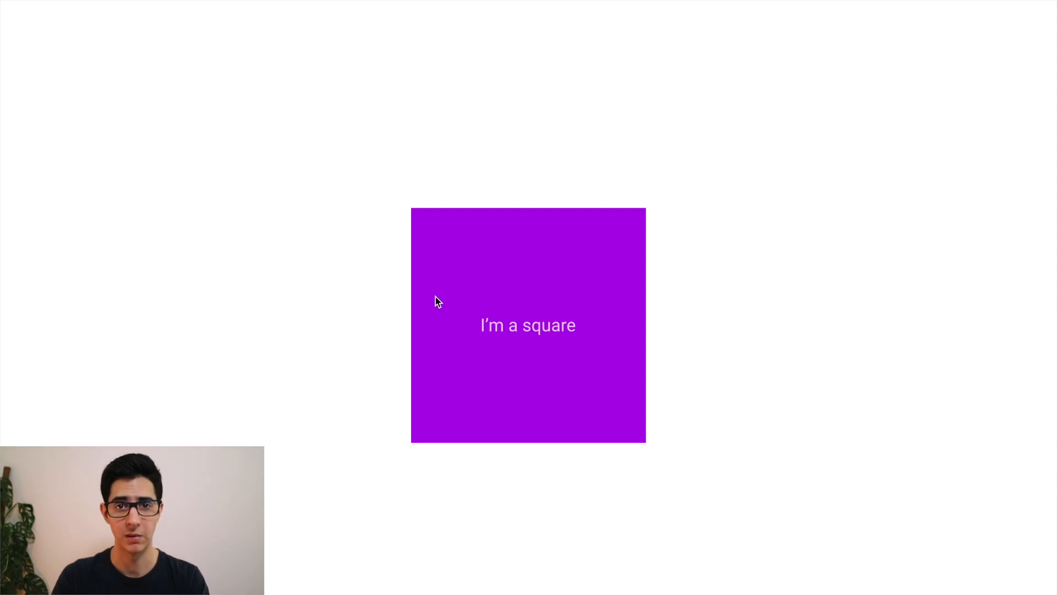
pyautogui.click(438, 302)
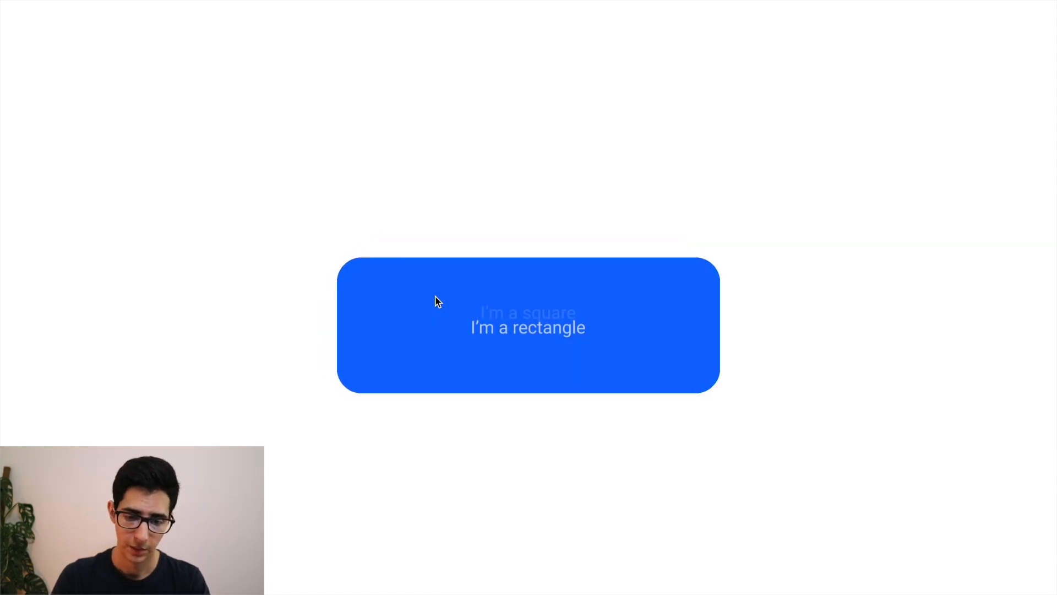
pyautogui.click(437, 301)
pyautogui.click(435, 300)
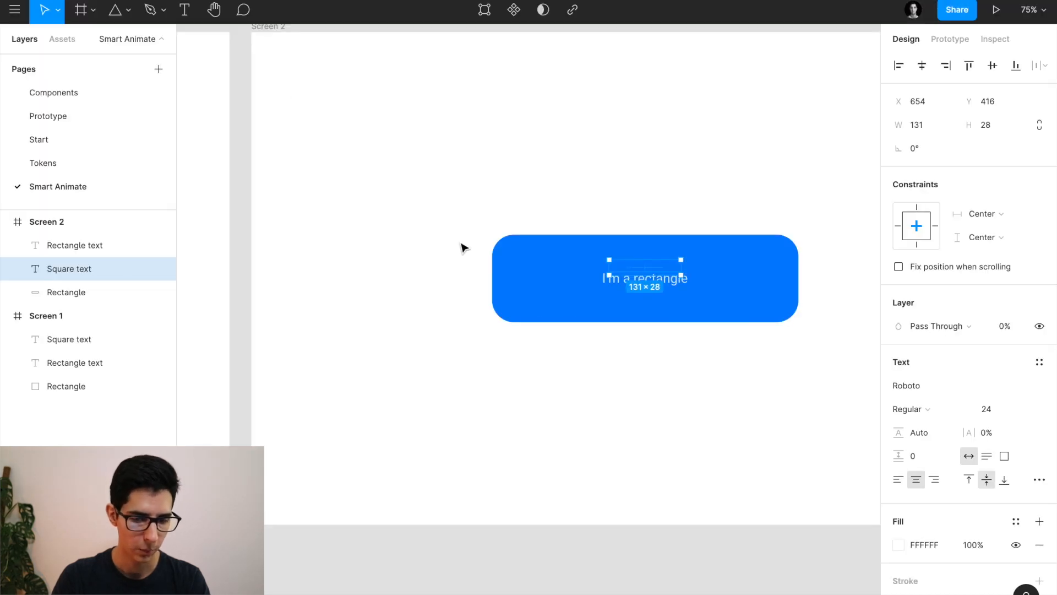
# Rename the purple square's layer in Screen 1 as Rectangleeee so it no longer matches its Screen 2 counterpart.
pyautogui.keyDown('ctrl'); pyautogui.scroll(-5, 463, 248); pyautogui.keyUp('ctrl')
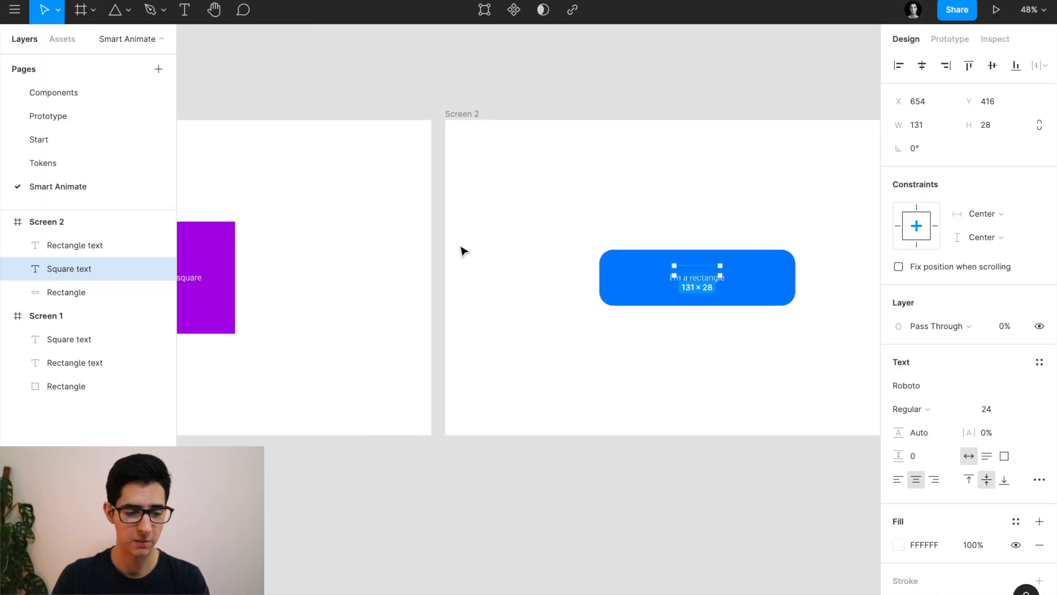
pyautogui.keyDown('ctrl'); pyautogui.scroll(-3, 461, 251); pyautogui.keyUp('ctrl')
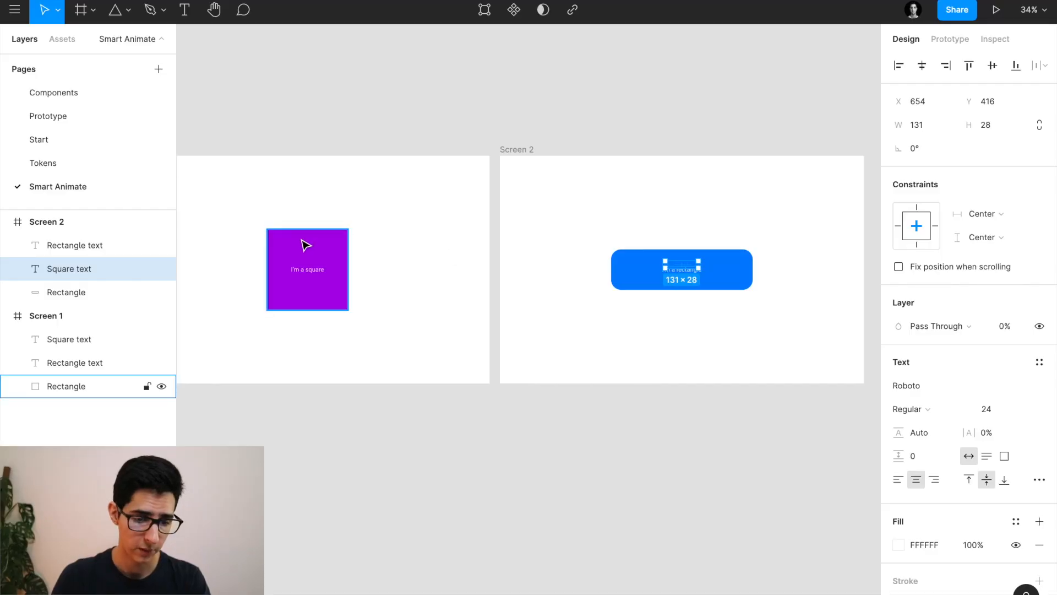
pyautogui.click(306, 246)
pyautogui.scroll(5, 276, 256)
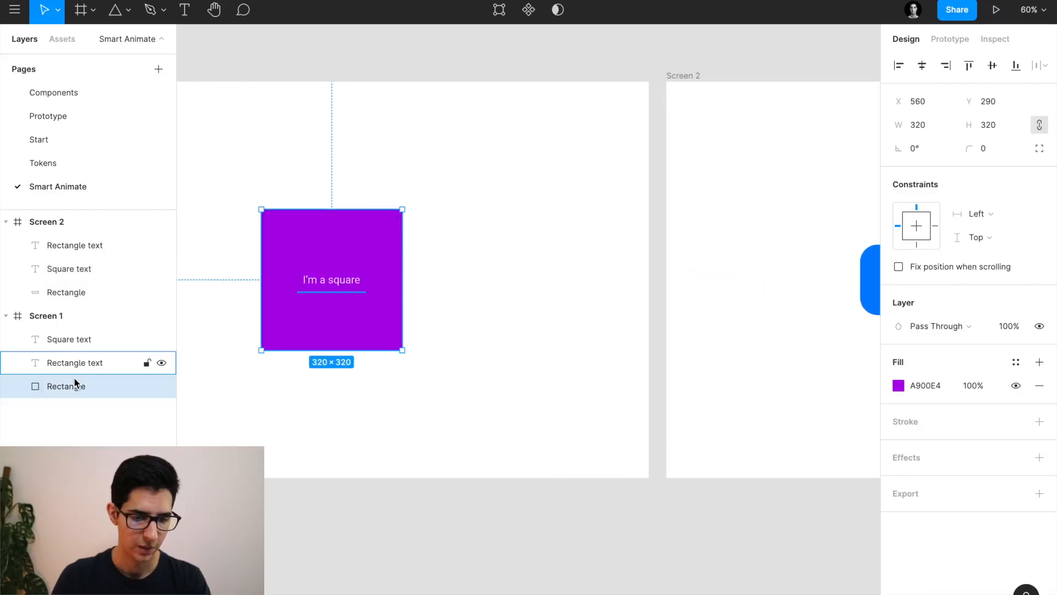
pyautogui.doubleClick(71, 386)
pyautogui.write('Rectangleeee')
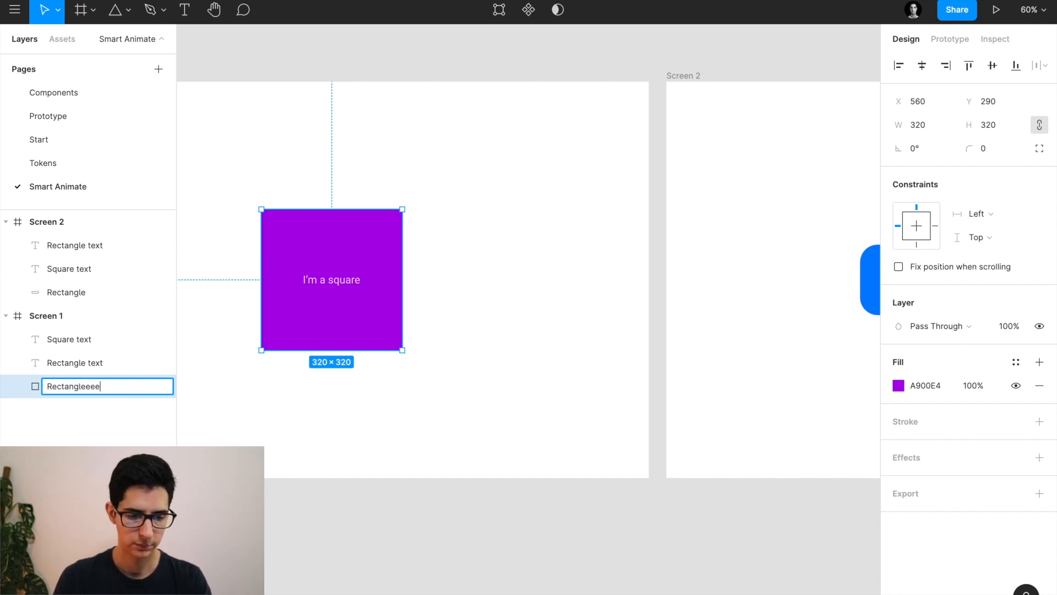
pyautogui.press('Return')
# Replay the prototype transition to check how the shapes animate with mismatched layer names, and return to the design file.
pyautogui.scroll(-5, 265, 304)
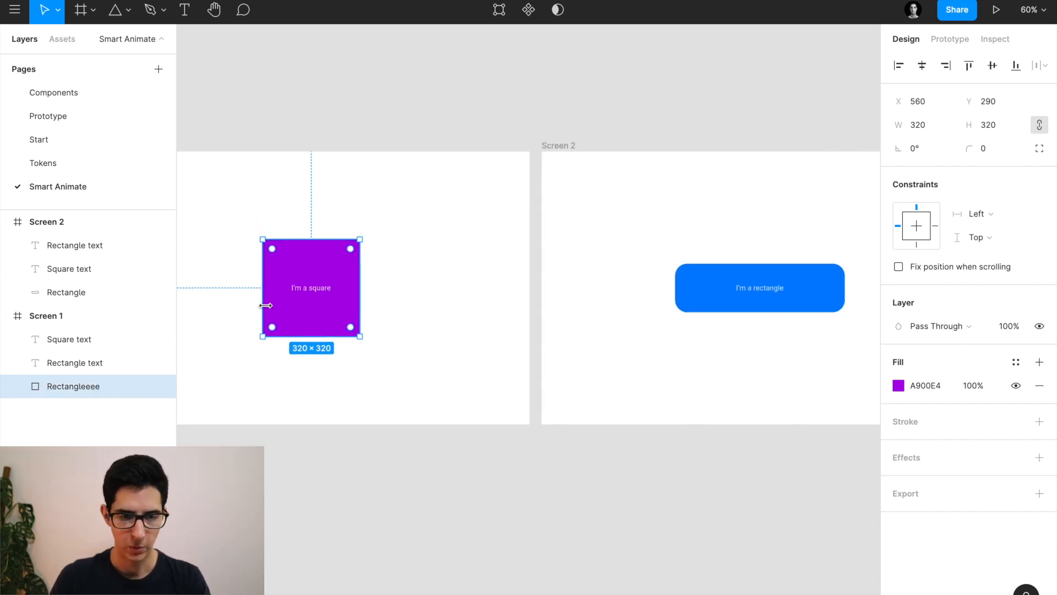
pyautogui.click(277, 0)
pyautogui.click(470, 222)
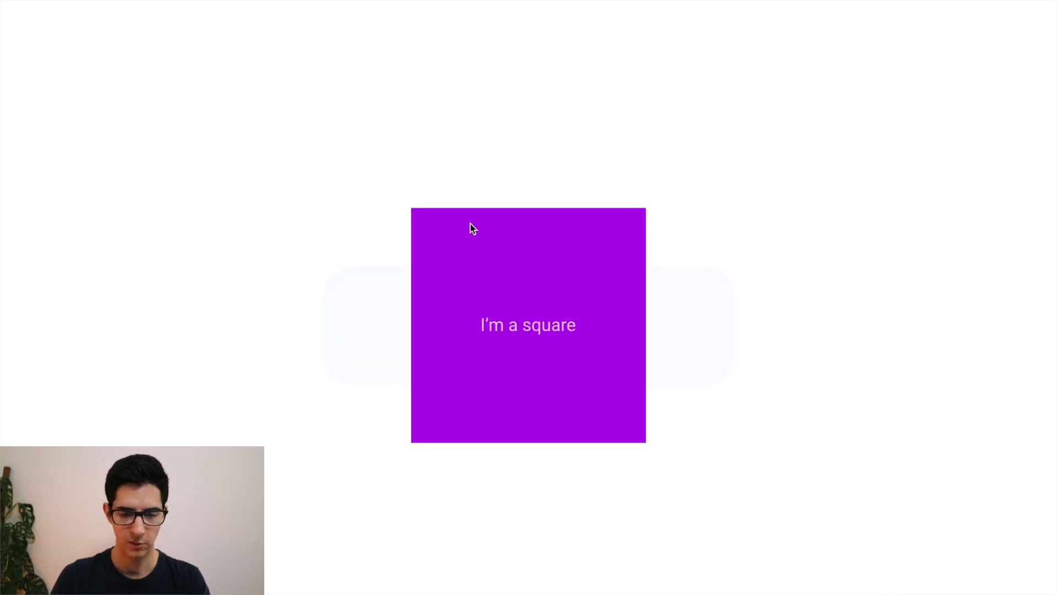
pyautogui.click(471, 224)
pyautogui.click(470, 224)
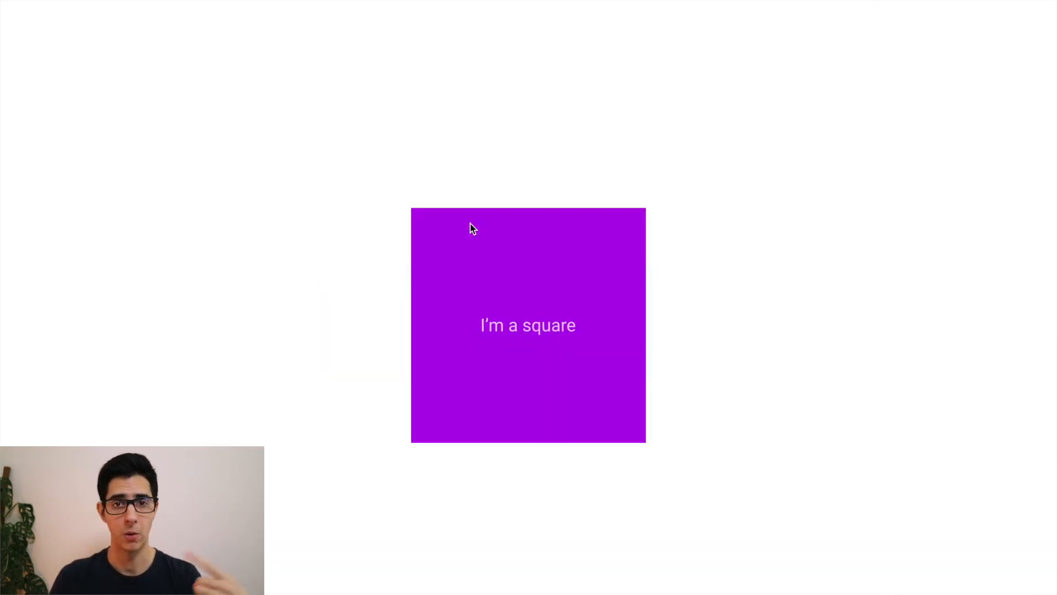
pyautogui.click(470, 223)
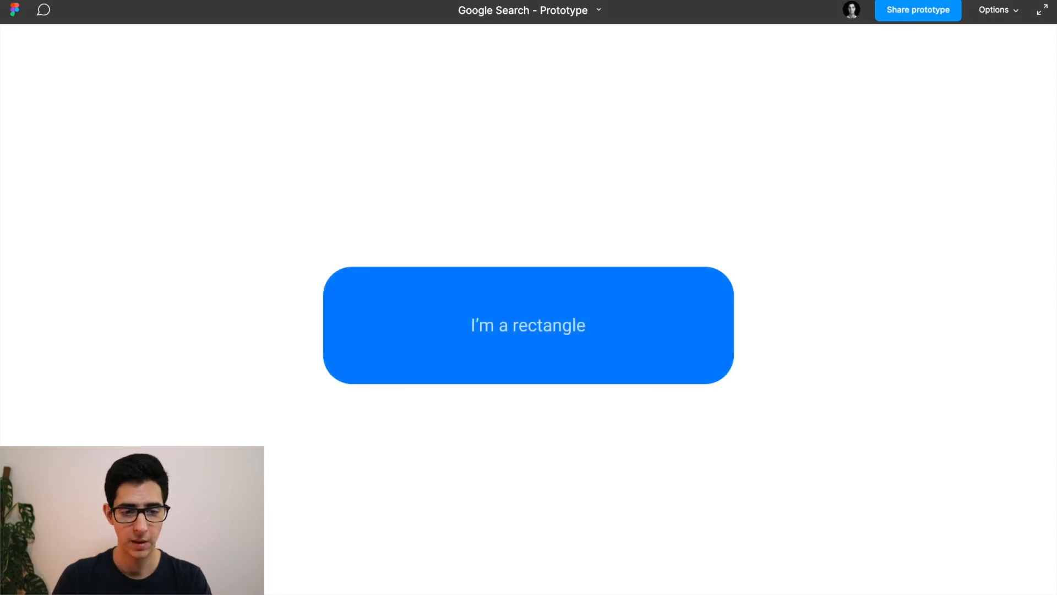
pyautogui.click(204, 0)
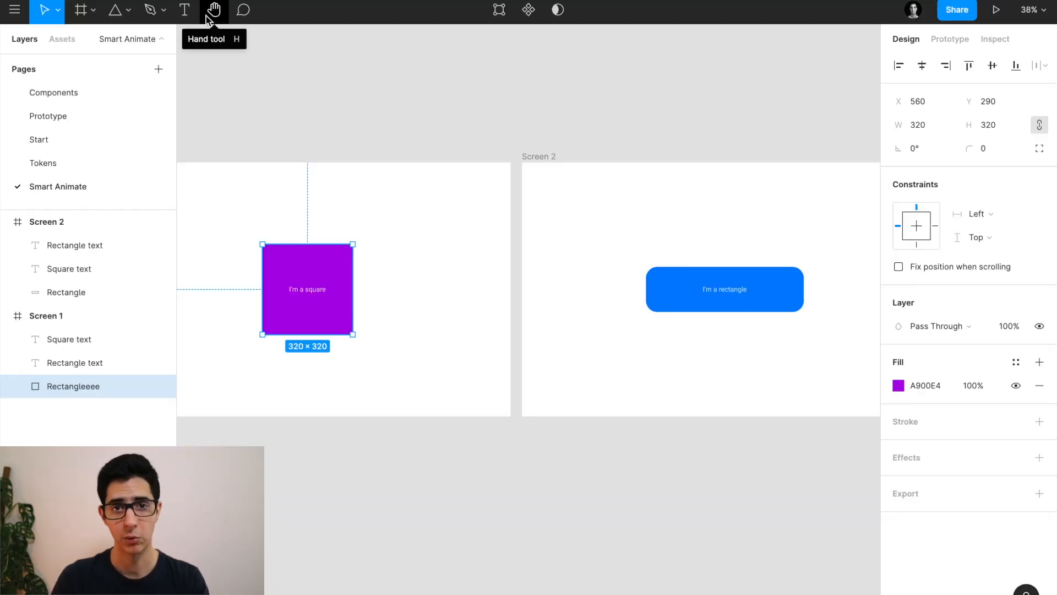
# Rename the purple square's layer in Screen 1 back to Rectangle.
pyautogui.hscroll(-1, 308, 257)
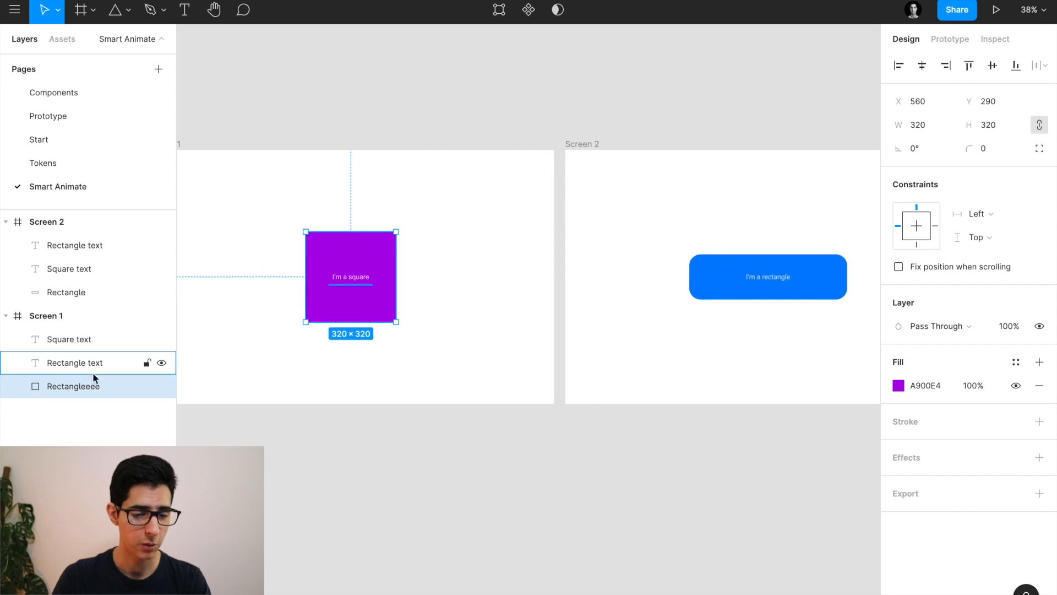
pyautogui.doubleClick(84, 389)
pyautogui.write('Re')
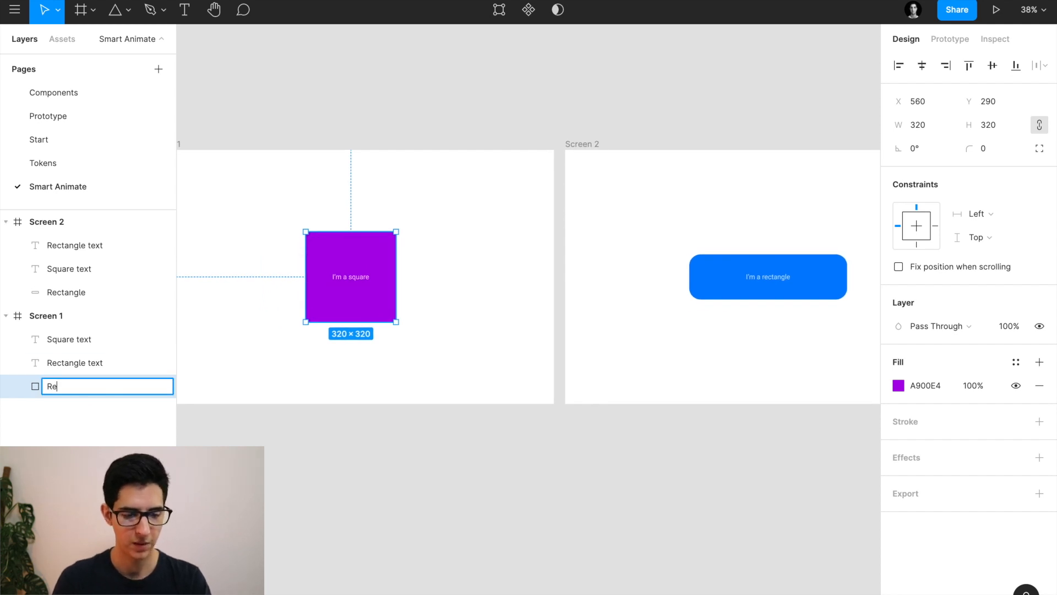
pyautogui.write('ctangle')
pyautogui.press('Return')
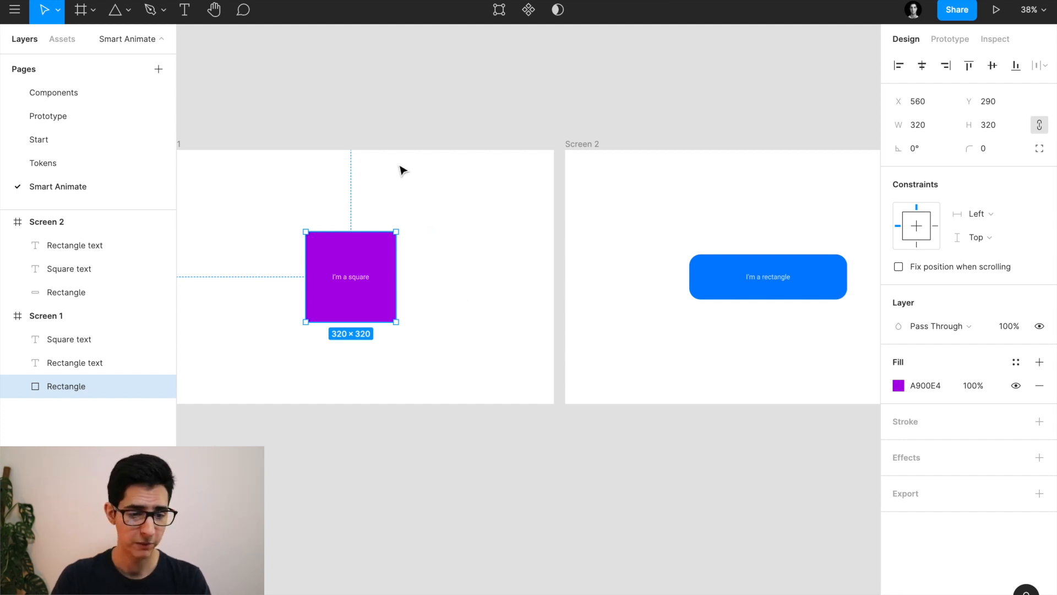
# Switch to the Prototype page and select the Stories frame in the Google - Landing results - stories page 2 screen.
pyautogui.scroll(-2, 443, 166)
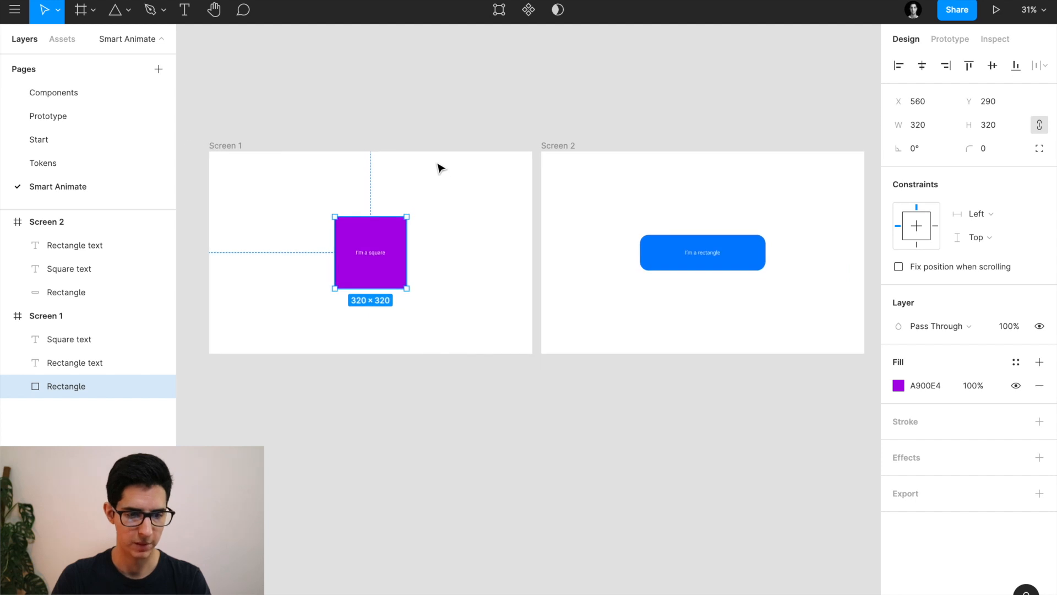
pyautogui.click(86, 113)
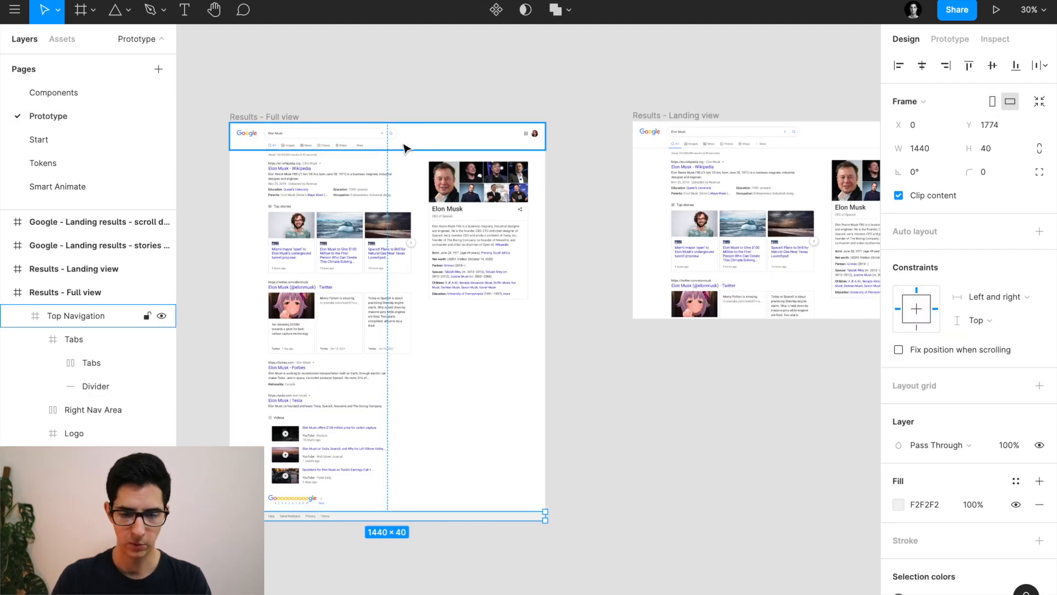
pyautogui.hscroll(10, 460, 101)
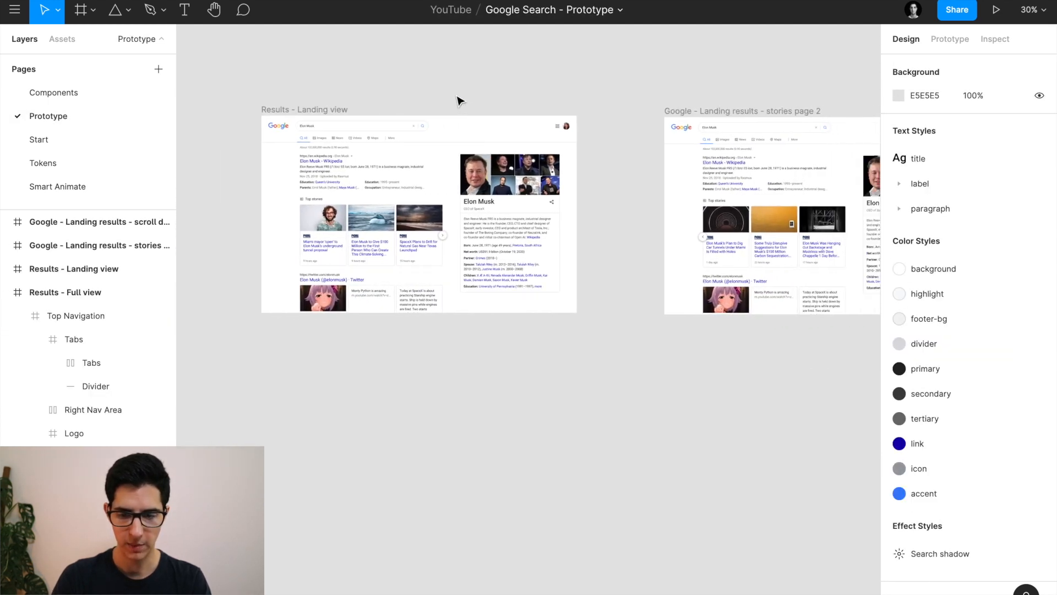
pyautogui.hscroll(4, 570, 209)
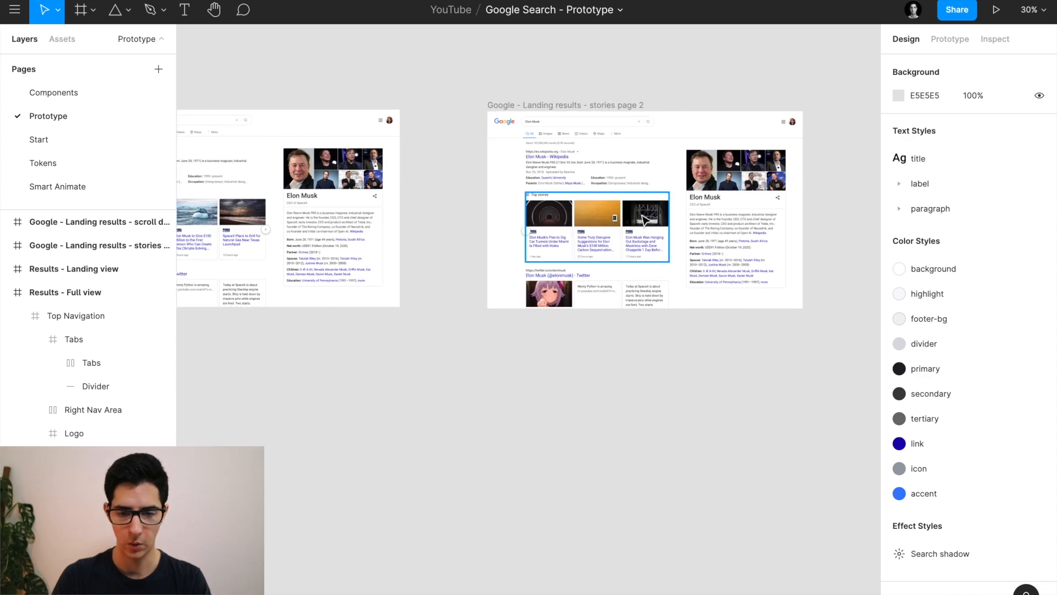
pyautogui.scroll(5, 599, 226)
pyautogui.doubleClick(569, 230)
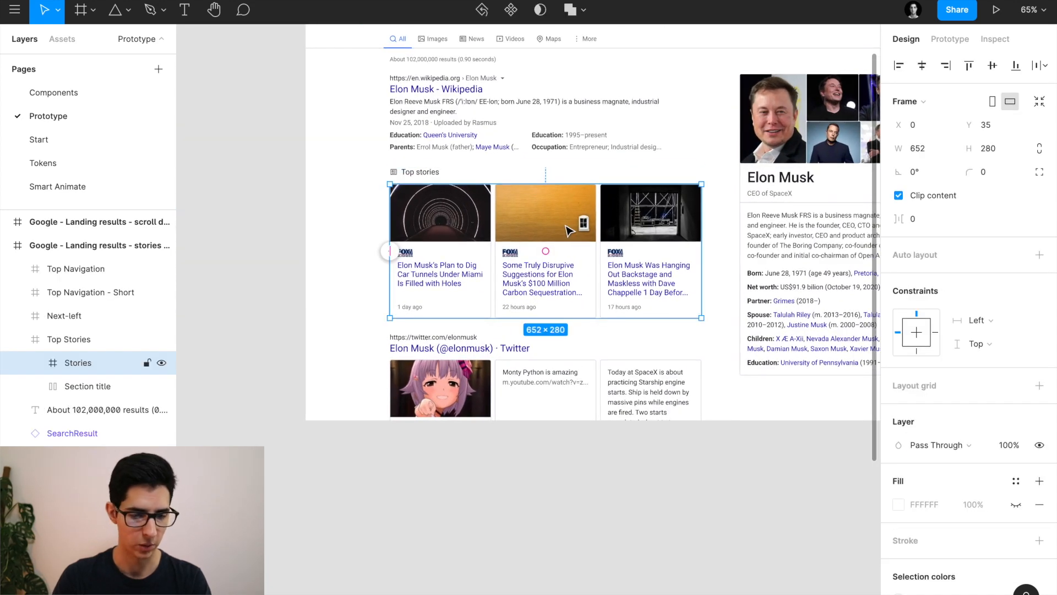
# Inspect the visible stories page frame inside the Stories frame of the Results - Landing view screen.
pyautogui.hscroll(-15, 324, 302)
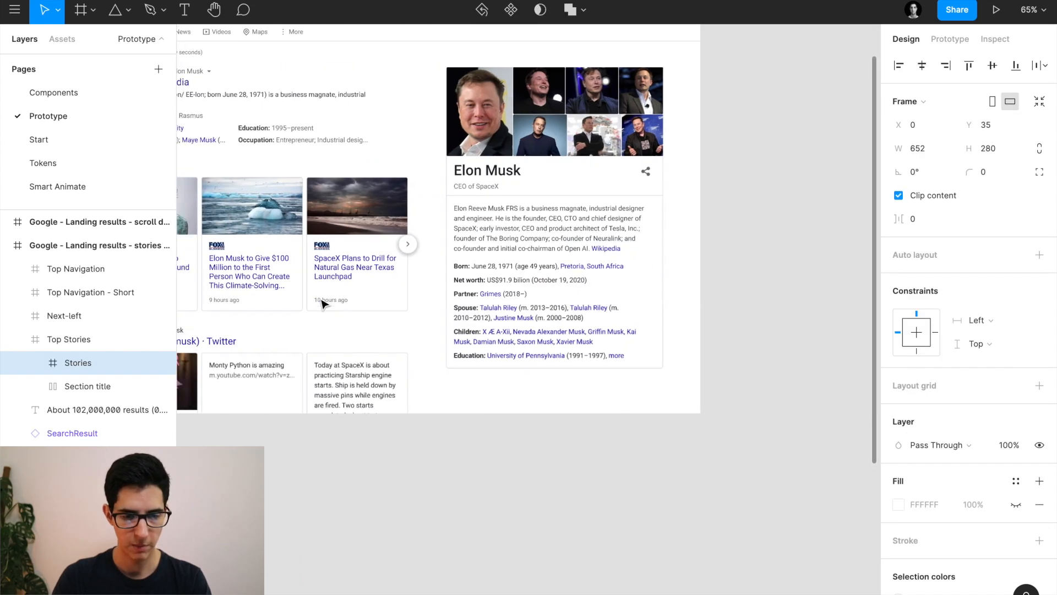
pyautogui.hscroll(2, 323, 301)
pyautogui.click(424, 280)
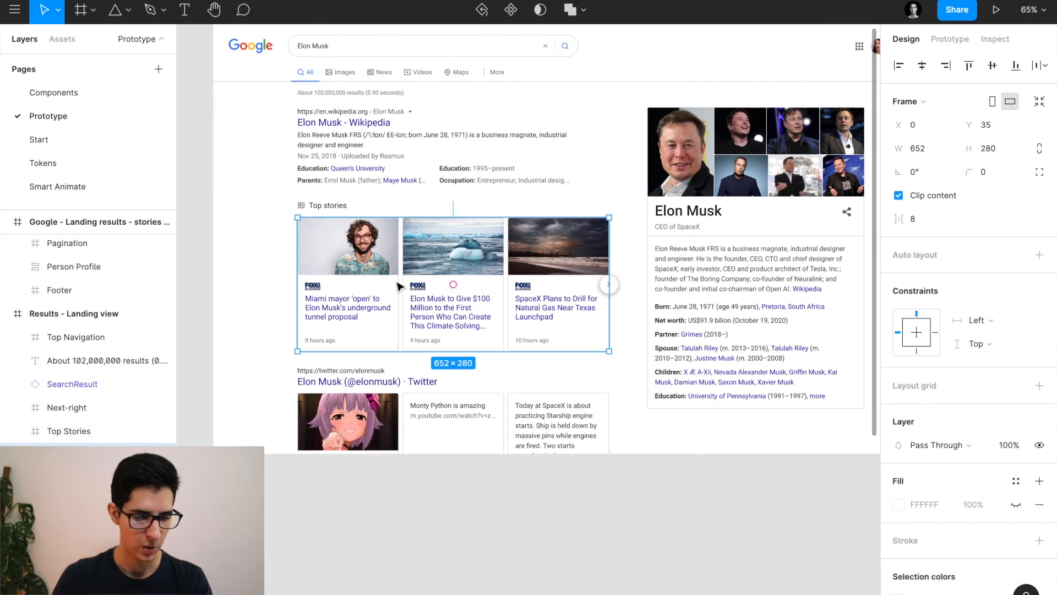
pyautogui.press('Return')
pyautogui.press('Tab')
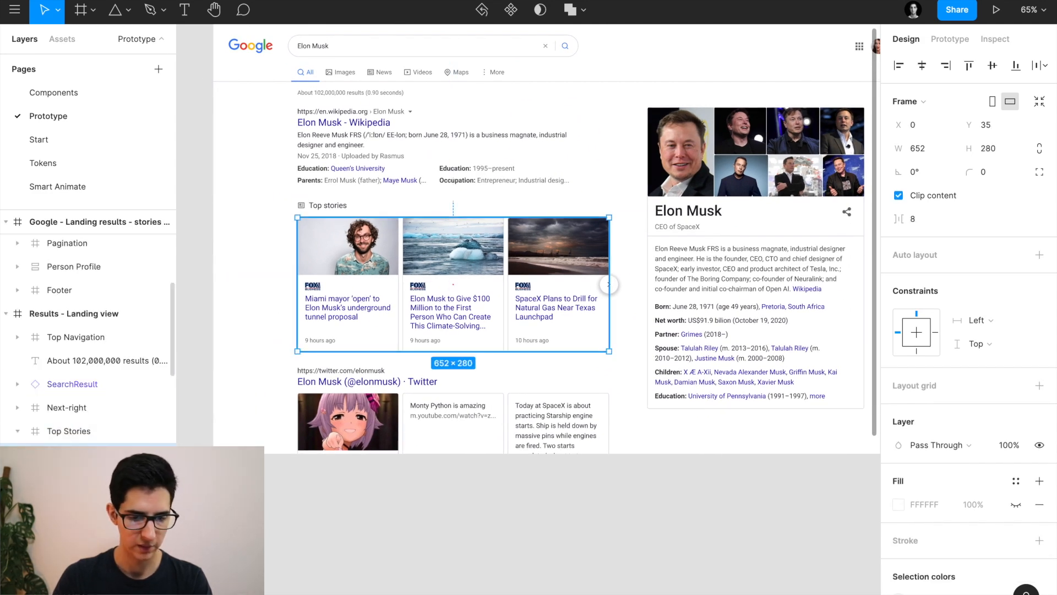
pyautogui.scroll(5, 336, 311)
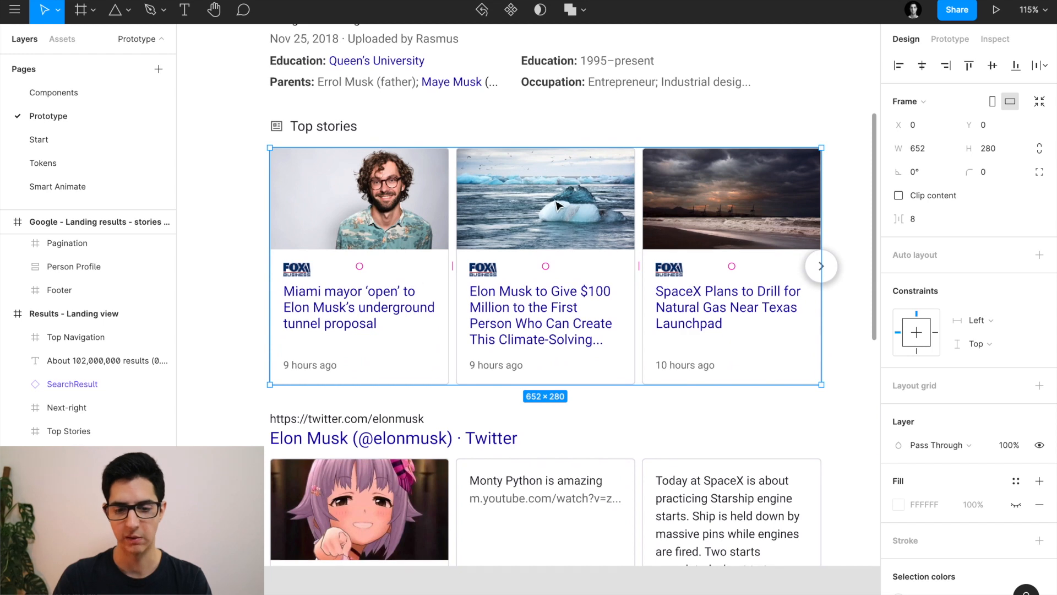
# Examine the hidden second stories page's position and opacity in Results - Landing view, along with the Stories frame's clip content setting.
pyautogui.click(148, 478)
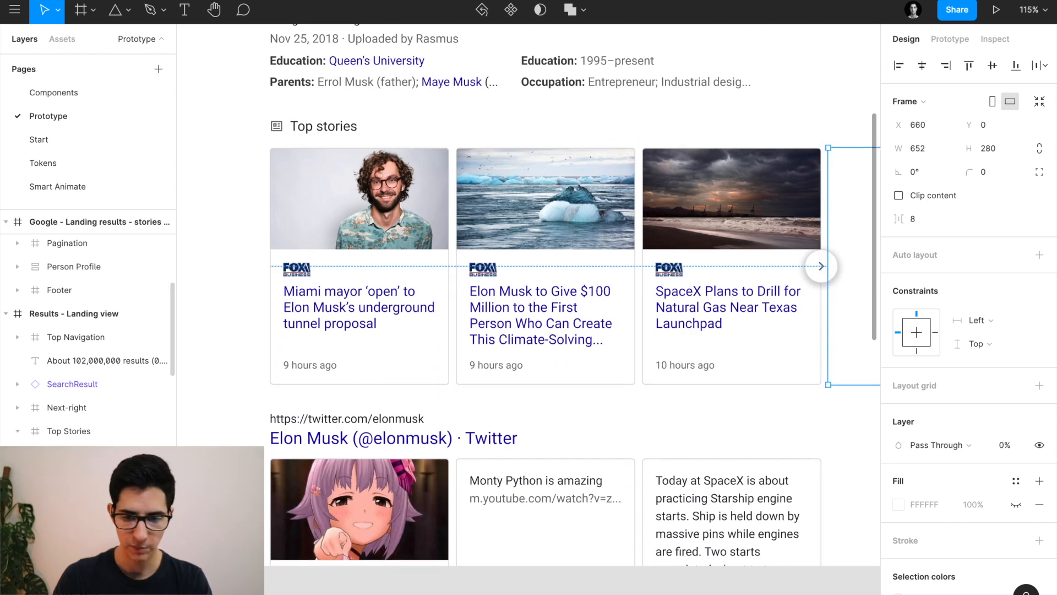
pyautogui.scroll(-5, 400, 337)
pyautogui.hscroll(3, 401, 337)
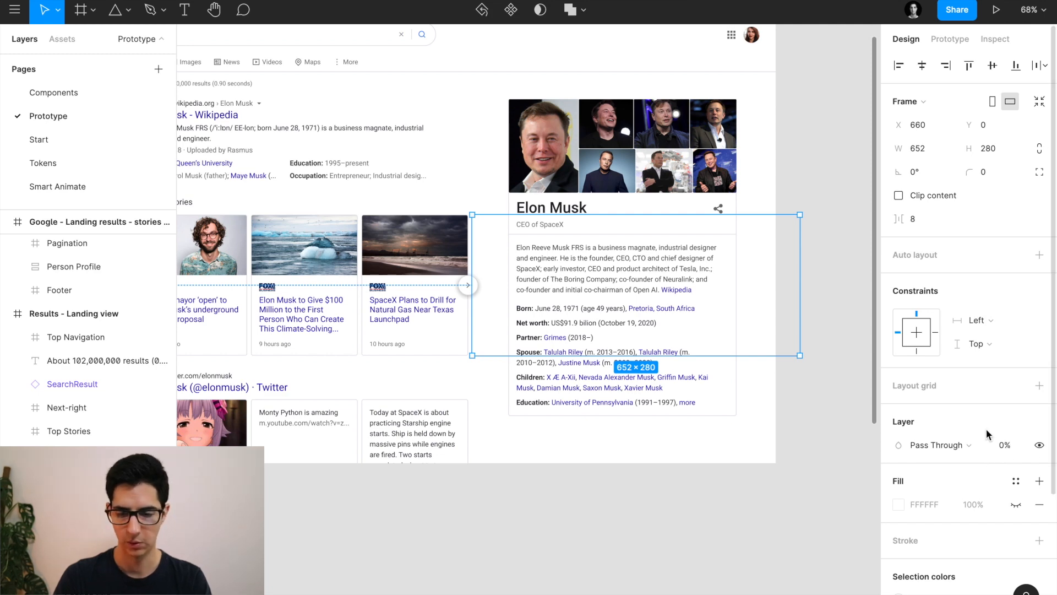
pyautogui.hscroll(-2, 628, 369)
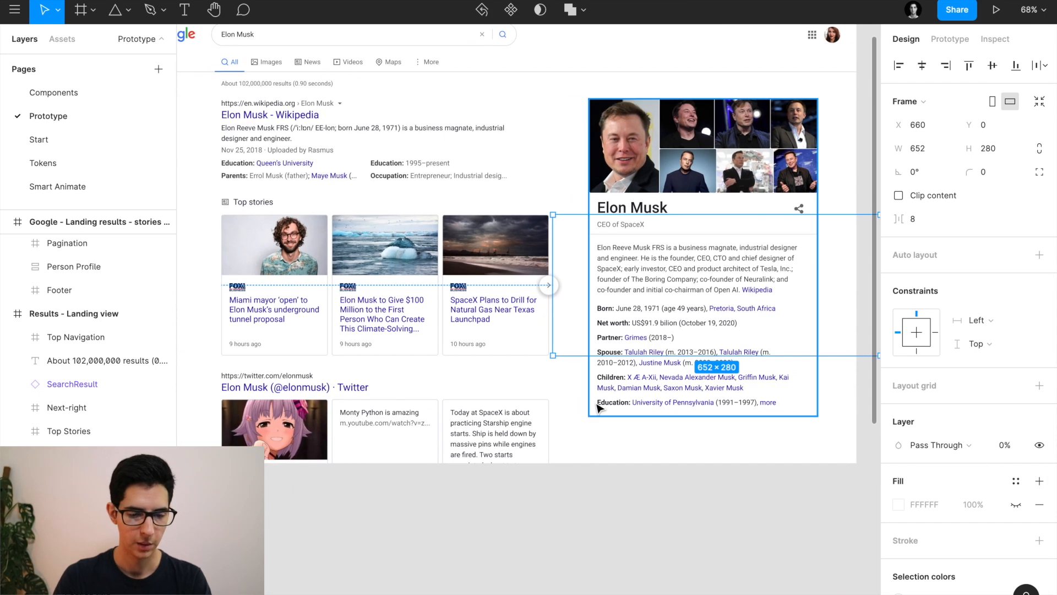
pyautogui.click(510, 517)
pyautogui.click(409, 285)
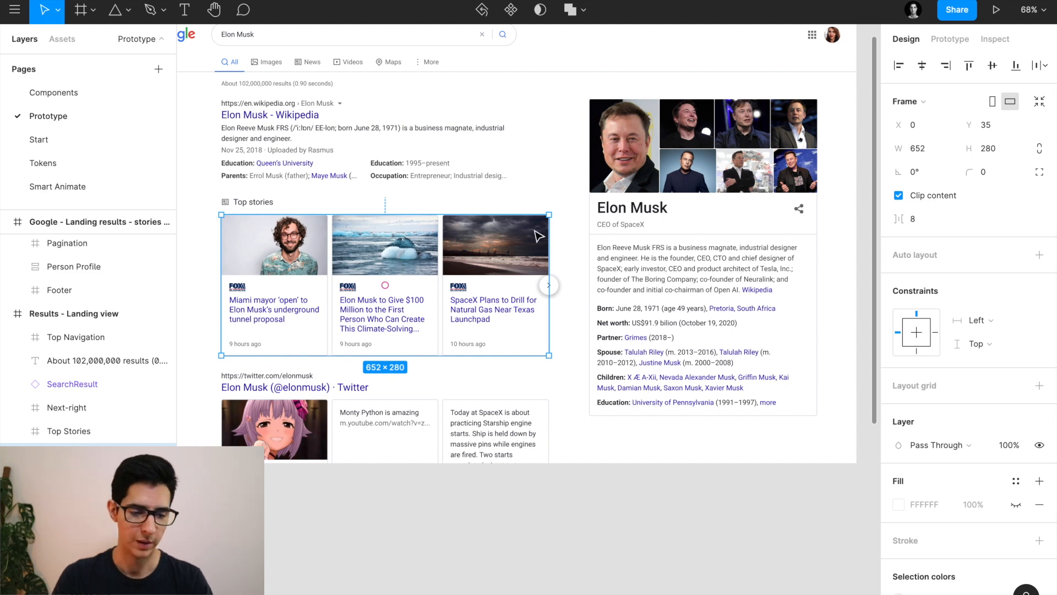
# Shift the visible stories page in Results - Landing view to X -70 to check the clipping, and undo the move.
pyautogui.hscroll(-3, 537, 236)
pyautogui.click(83, 478)
pyautogui.hotkey('shift', 'Left')
pyautogui.hotkey('shift', 'Left')
pyautogui.hotkey('shift', 'Left')
pyautogui.hotkey('shift', 'Left')
pyautogui.hotkey('shift', 'Left')
pyautogui.hotkey('shift', 'Left')
pyautogui.hotkey('shift', 'Left')
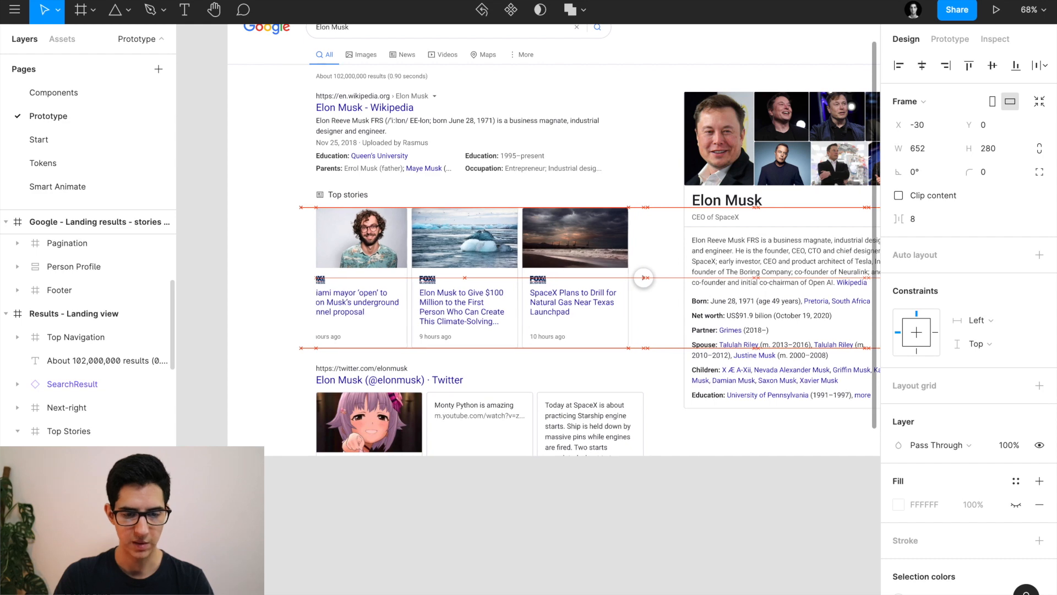
pyautogui.scroll(5, 280, 272)
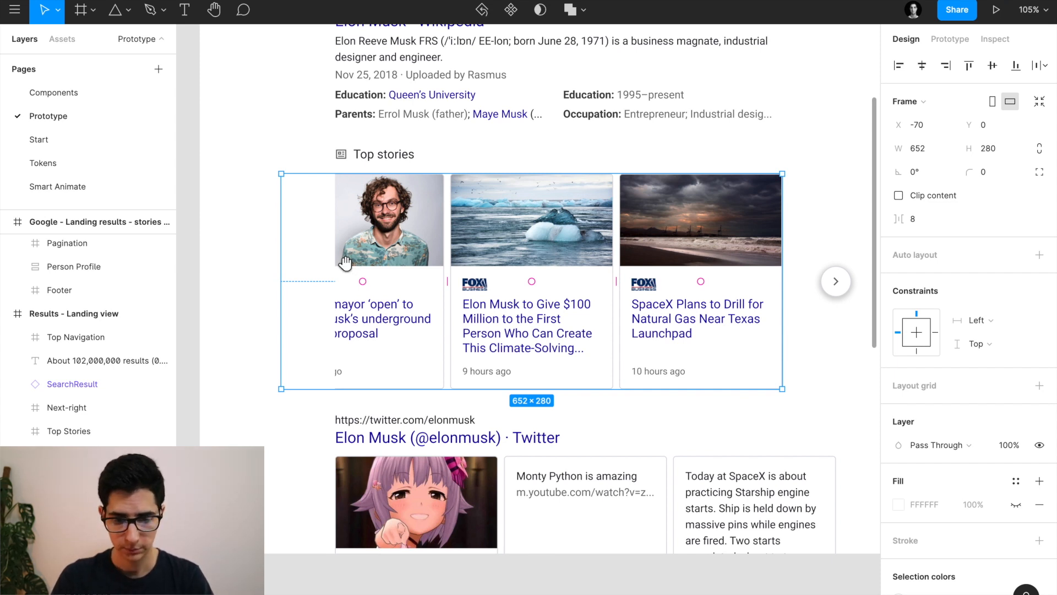
pyautogui.hotkey('ctrl', 'z')
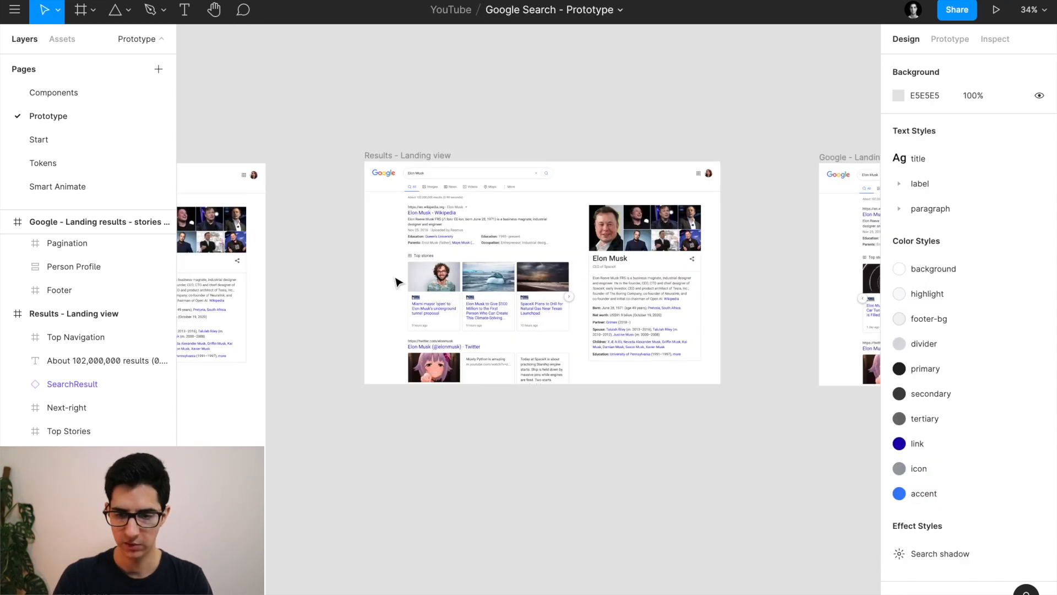
# Expand the Stories frame in the stories page 2 screen and inspect its Page 2 frame's position and opacity.
pyautogui.hscroll(8, 396, 281)
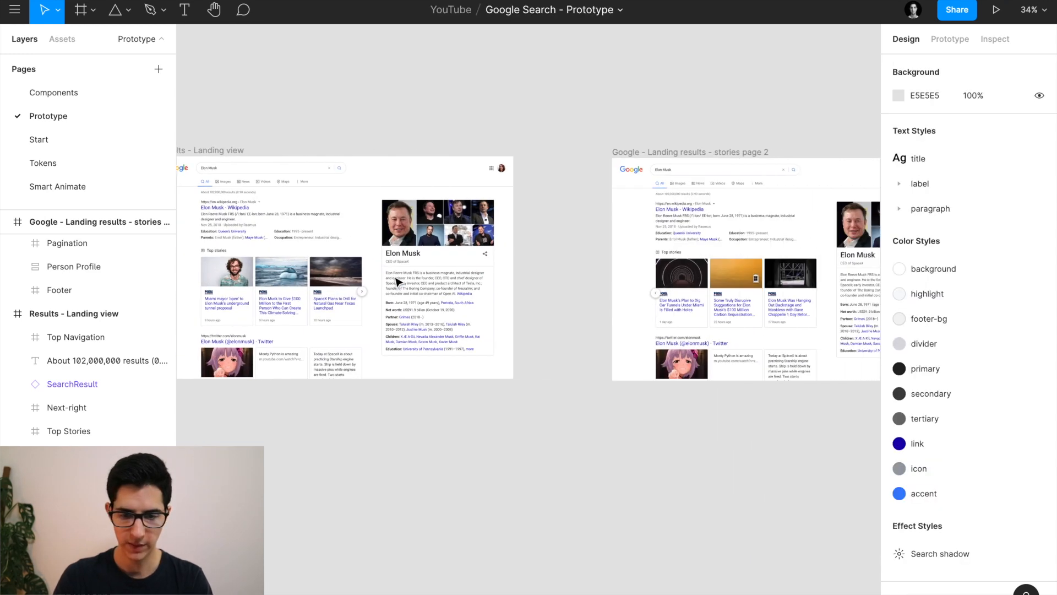
pyautogui.scroll(5, 579, 302)
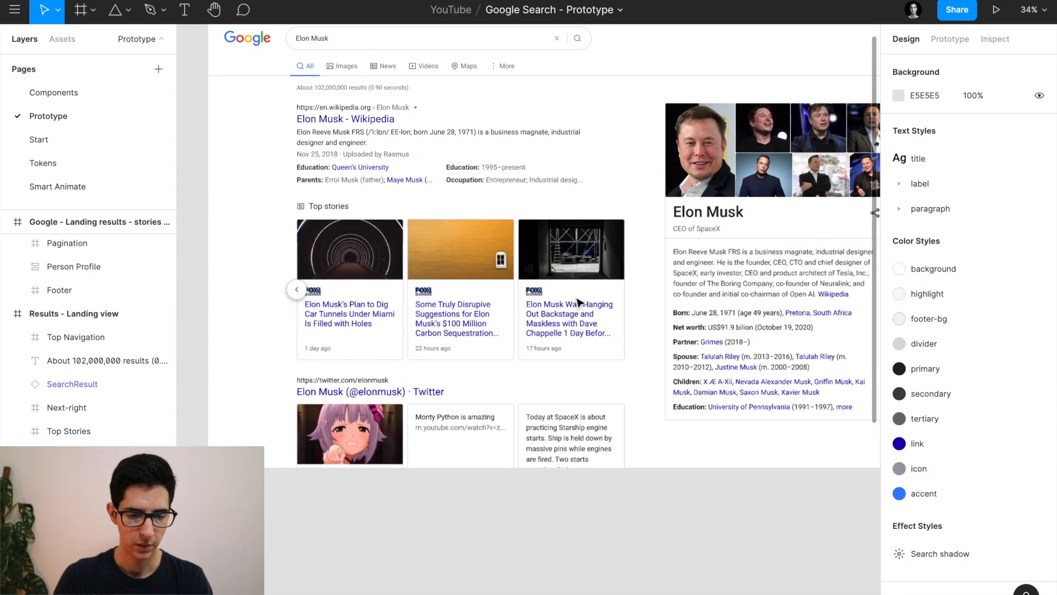
pyautogui.click(473, 287)
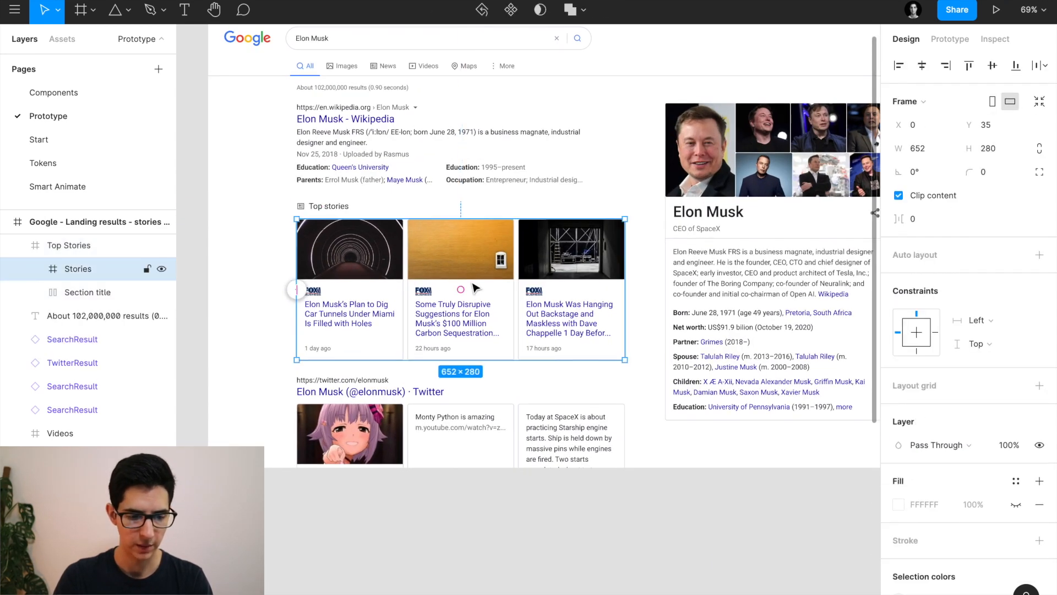
pyautogui.click(36, 269)
pyautogui.click(96, 293)
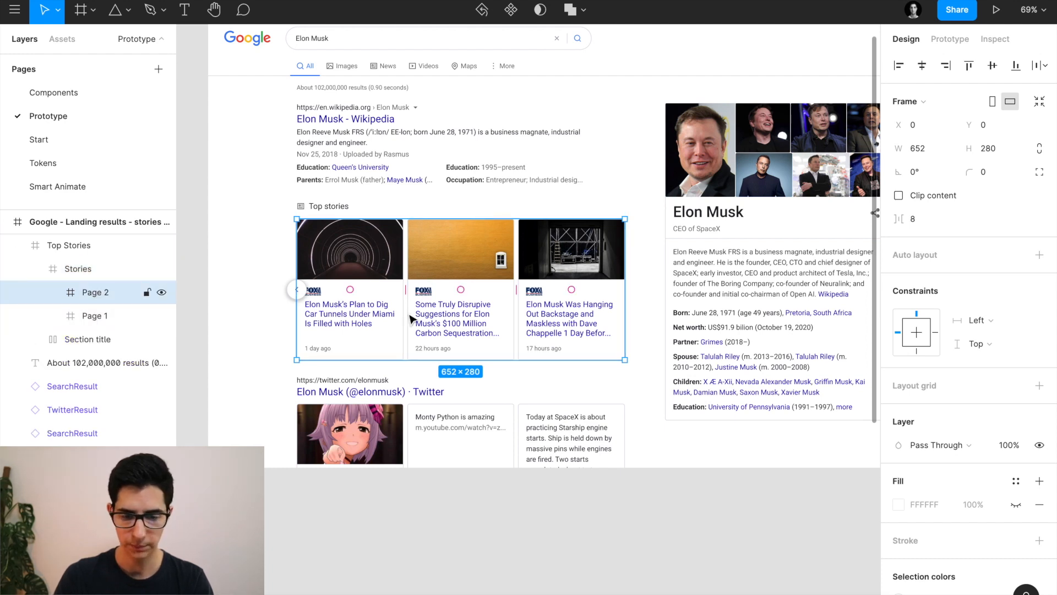
# Inspect the Page 1 frame's position and opacity in the stories page 2 screen.
pyautogui.scroll(3, 177, 331)
pyautogui.click(101, 315)
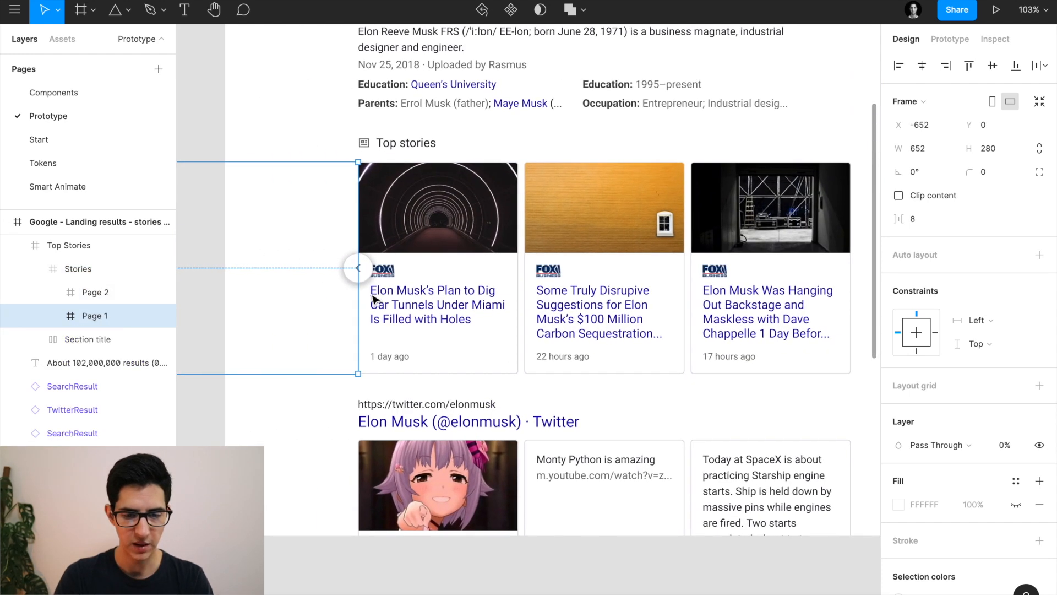
pyautogui.hscroll(-3, 372, 300)
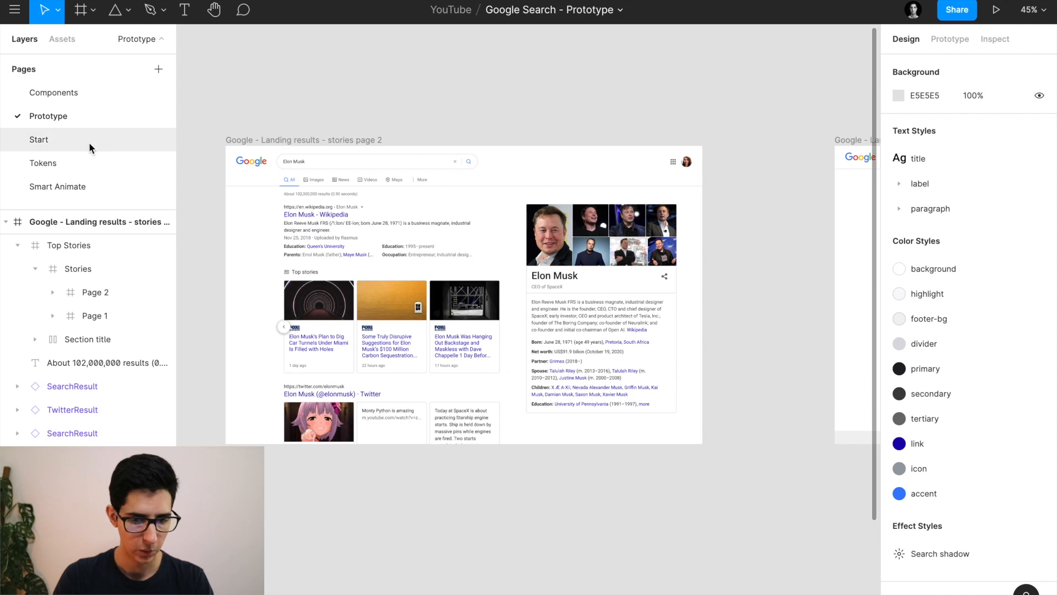
# On the Start page, move the visible Page 1 frame within Stories of the last Google - Search Results screen to X -652.
pyautogui.click(88, 141)
pyautogui.scroll(-5, 350, 190)
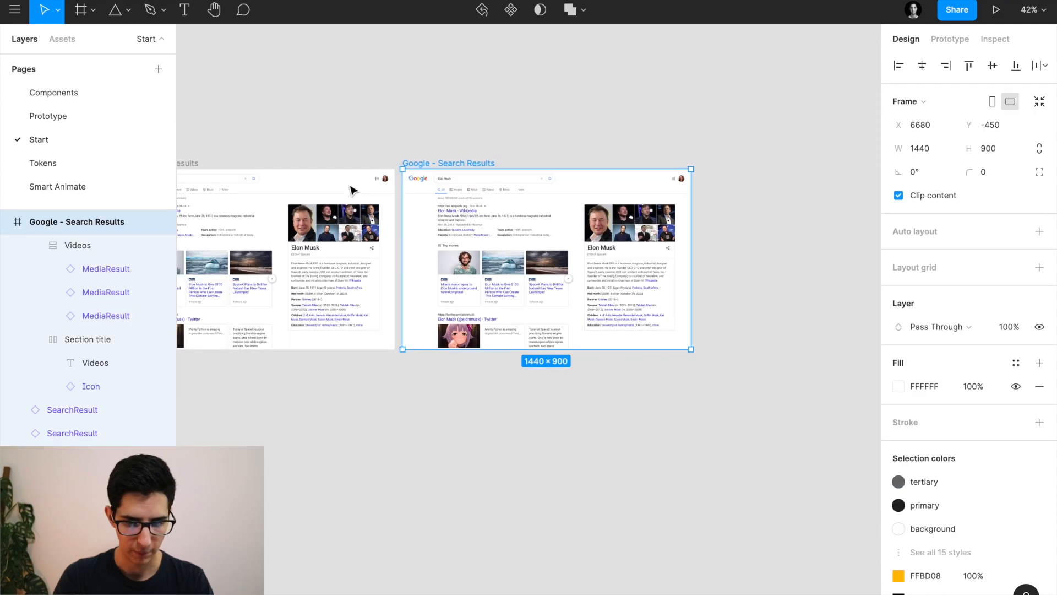
pyautogui.click(462, 250)
pyautogui.scroll(5, 462, 251)
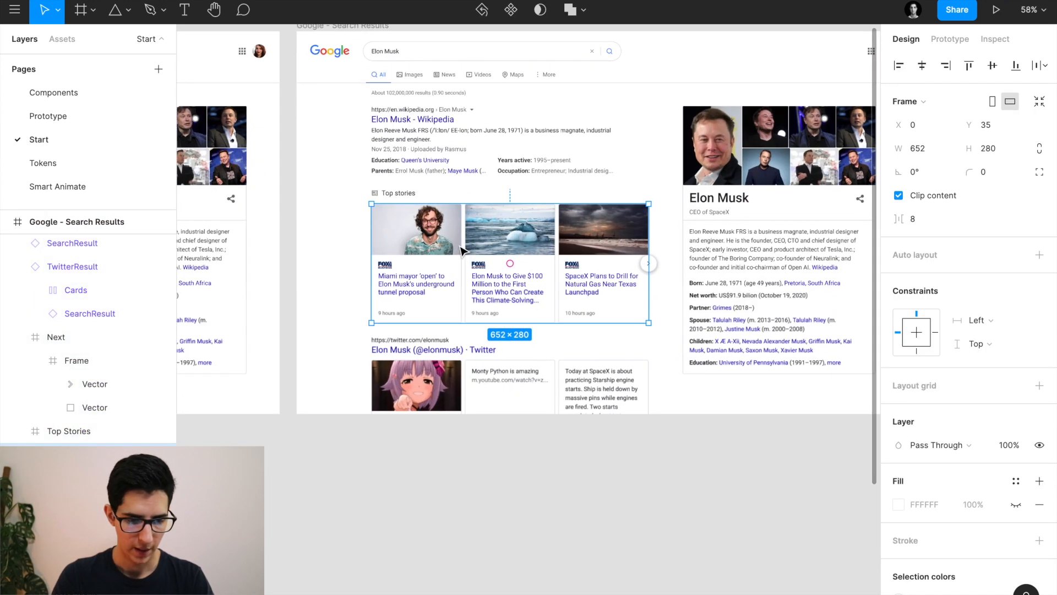
pyautogui.press('Return')
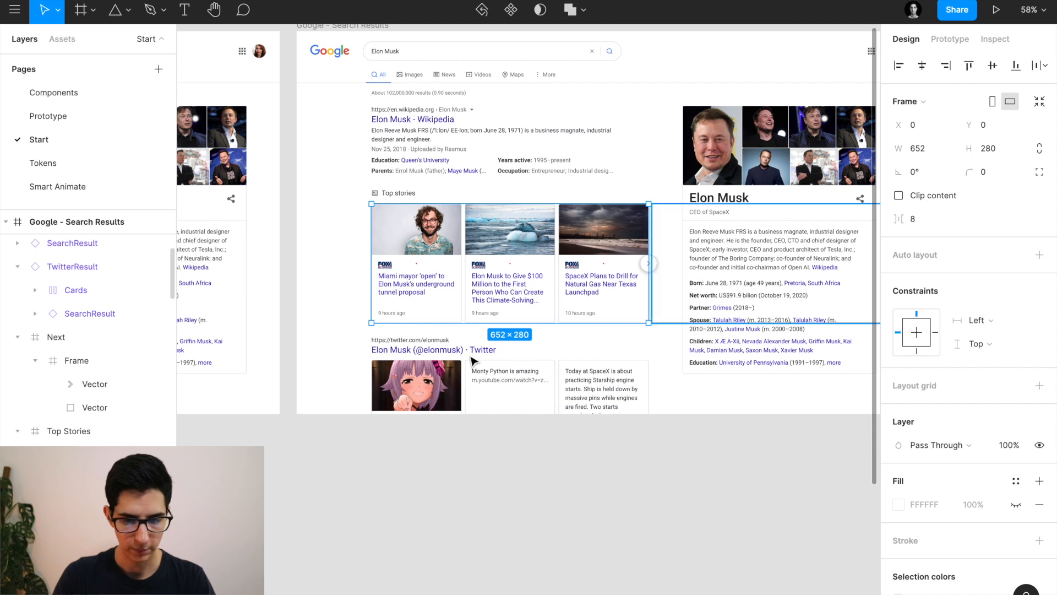
pyautogui.hotkey('shift', 'Left')
pyautogui.hotkey('shift', 'Left')
pyautogui.hotkey('shift', 'Left')
pyautogui.hotkey('shift', 'Left')
pyautogui.hotkey('shift', 'Left')
pyautogui.hotkey('shift', 'Left')
pyautogui.hotkey('shift', 'Left')
pyautogui.hotkey('shift', 'Left')
pyautogui.hotkey('shift', 'Left')
pyautogui.hotkey('shift', 'Left')
pyautogui.hotkey('shift', 'Left')
pyautogui.hotkey('shift', 'Left')
pyautogui.hotkey('shift', 'Left')
pyautogui.hotkey('shift', 'Left')
pyautogui.hotkey('shift', 'Left')
pyautogui.hotkey('shift', 'Left')
pyautogui.hotkey('shift', 'Left')
pyautogui.hotkey('shift', 'Left')
pyautogui.hotkey('shift', 'Left')
pyautogui.hotkey('shift', 'Left')
pyautogui.hotkey('shift', 'Left')
pyautogui.hotkey('shift', 'Left')
pyautogui.hotkey('shift', 'Left')
pyautogui.hotkey('shift', 'Left')
pyautogui.hotkey('shift', 'Left')
pyautogui.hotkey('shift', 'Left')
pyautogui.hotkey('shift', 'Left')
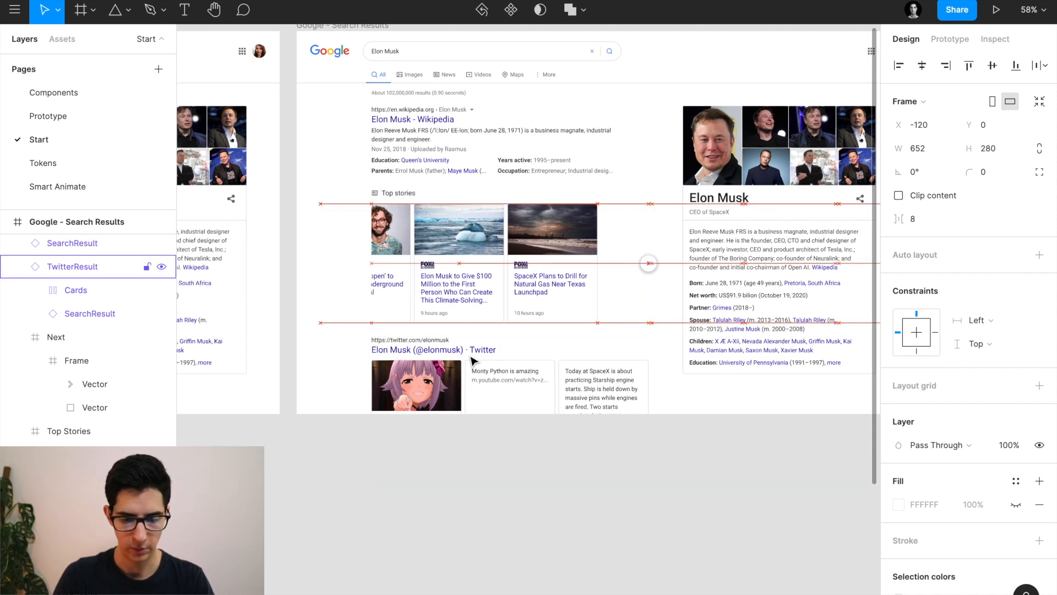
pyautogui.hotkey('shift', 'Left')
pyautogui.hotkey('shift', 'Left')
pyautogui.hotkey('shift', 'Left')
pyautogui.hotkey('shift', 'Left')
pyautogui.hotkey('shift', 'Left')
pyautogui.hotkey('shift', 'Left')
pyautogui.hotkey('shift', 'Left')
pyautogui.hotkey('shift', 'Left')
pyautogui.hotkey('shift', 'Left')
pyautogui.hotkey('shift', 'Left')
pyautogui.hotkey('shift', 'Left')
pyautogui.hotkey('shift', 'Left')
pyautogui.hotkey('shift', 'Left')
pyautogui.hotkey('shift', 'Left')
pyautogui.hotkey('shift', 'Left')
pyautogui.hotkey('shift', 'Left')
pyautogui.hotkey('shift', 'Left')
pyautogui.hotkey('shift', 'Left')
pyautogui.hotkey('shift', 'Left')
pyautogui.hotkey('shift', 'Left')
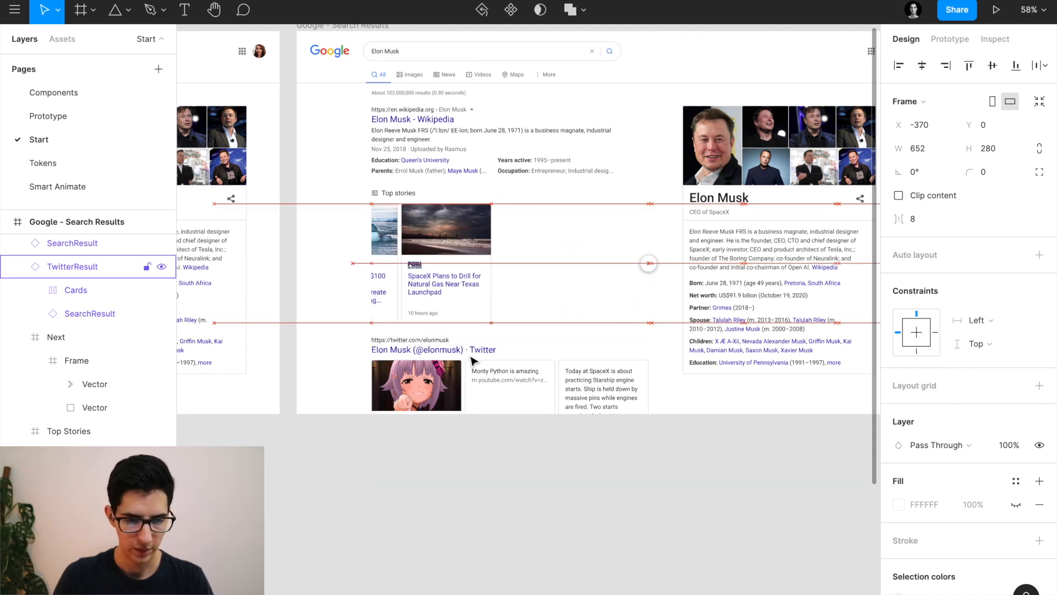
pyautogui.hotkey('shift', 'Left')
pyautogui.hotkey('shift', 'Left')
pyautogui.hotkey('shift', 'Left')
pyautogui.hotkey('shift', 'Left')
pyautogui.hotkey('shift', 'Left')
pyautogui.hotkey('shift', 'Left')
pyautogui.hotkey('shift', 'Left')
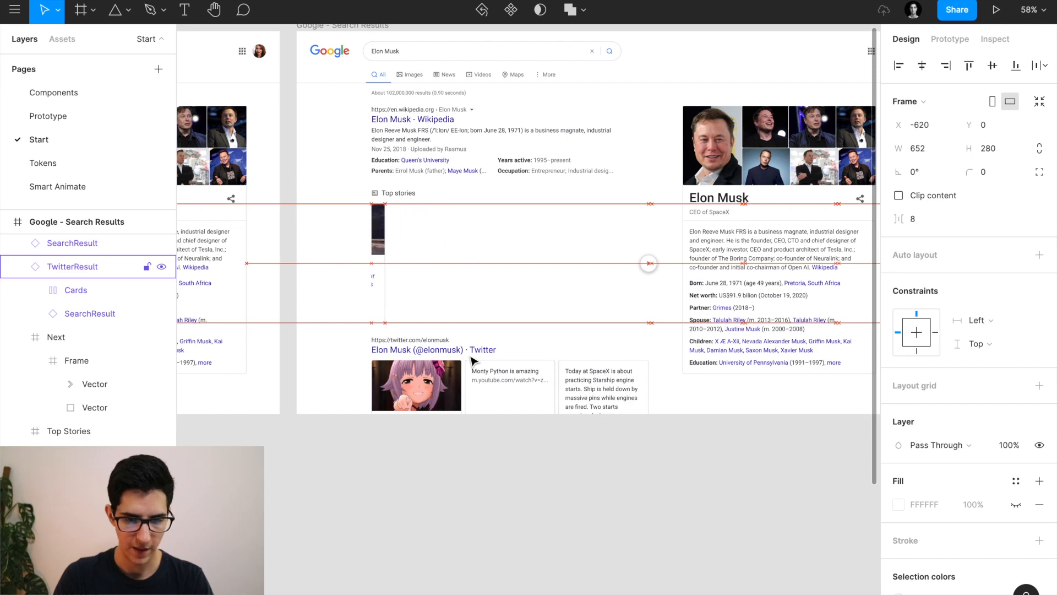
pyautogui.scroll(5, 401, 234)
pyautogui.hotkey('shift', 'Left')
pyautogui.hotkey('shift', 'Left')
pyautogui.press('Left')
pyautogui.press('Left')
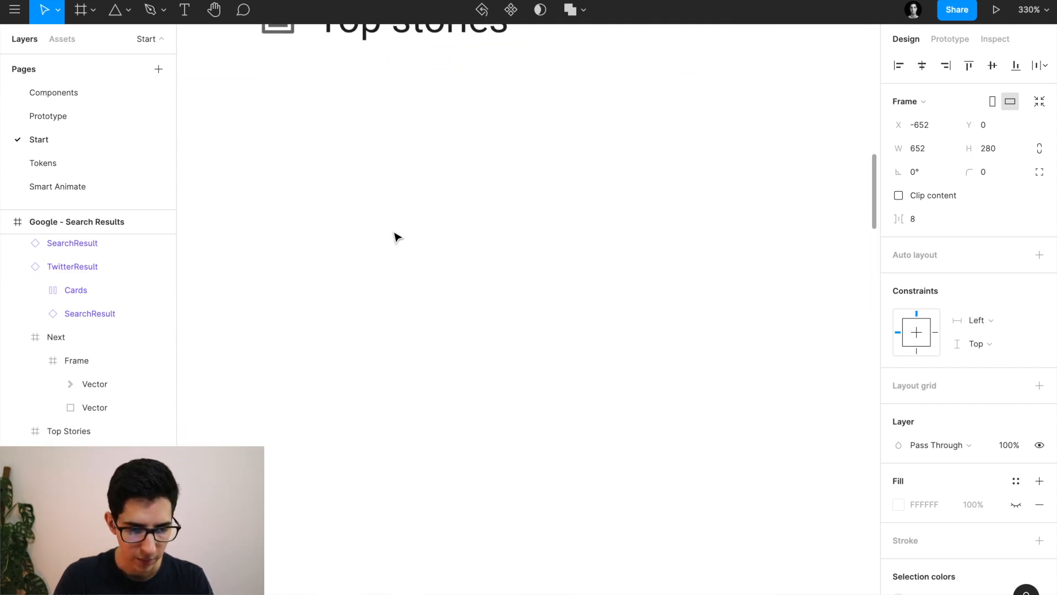
pyautogui.scroll(-10, 292, 176)
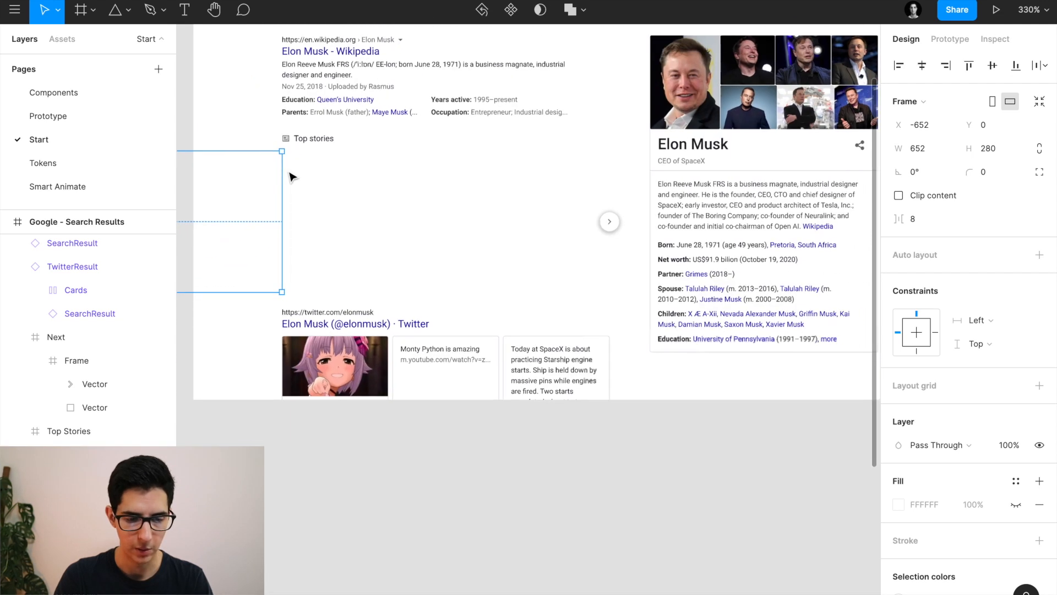
# Align the hidden Page 2 frame to the left edge of the Stories frame at X 0 and set its opacity to 100%.
pyautogui.click(88, 478)
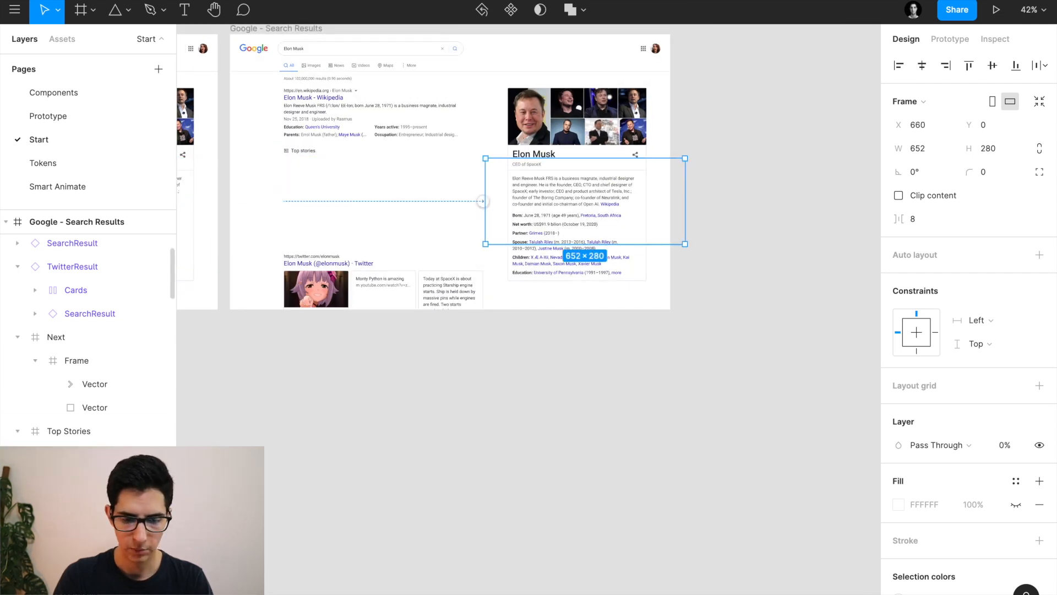
pyautogui.click(903, 70)
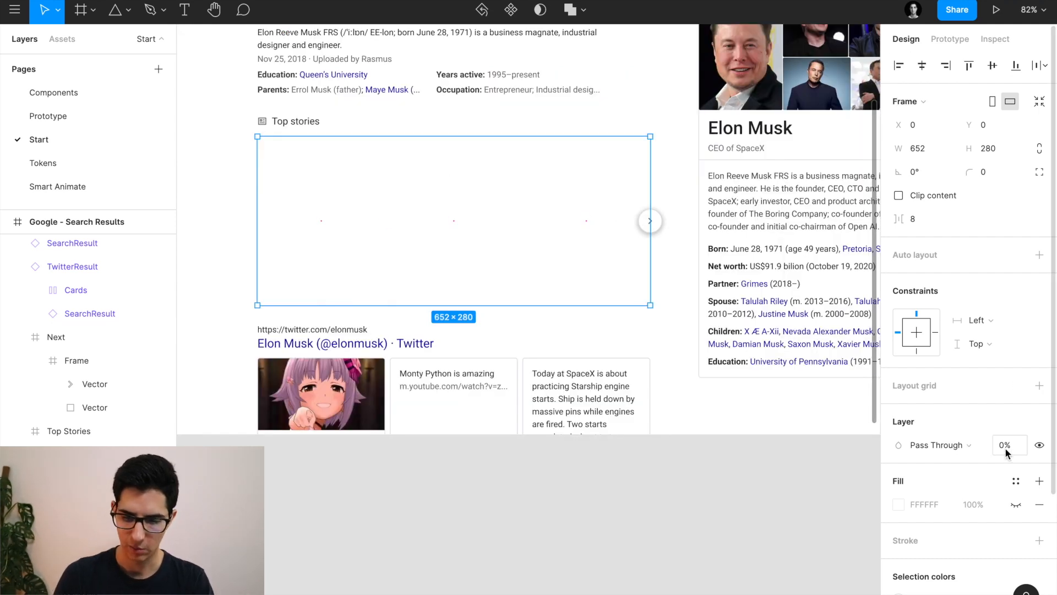
pyautogui.click(1006, 450)
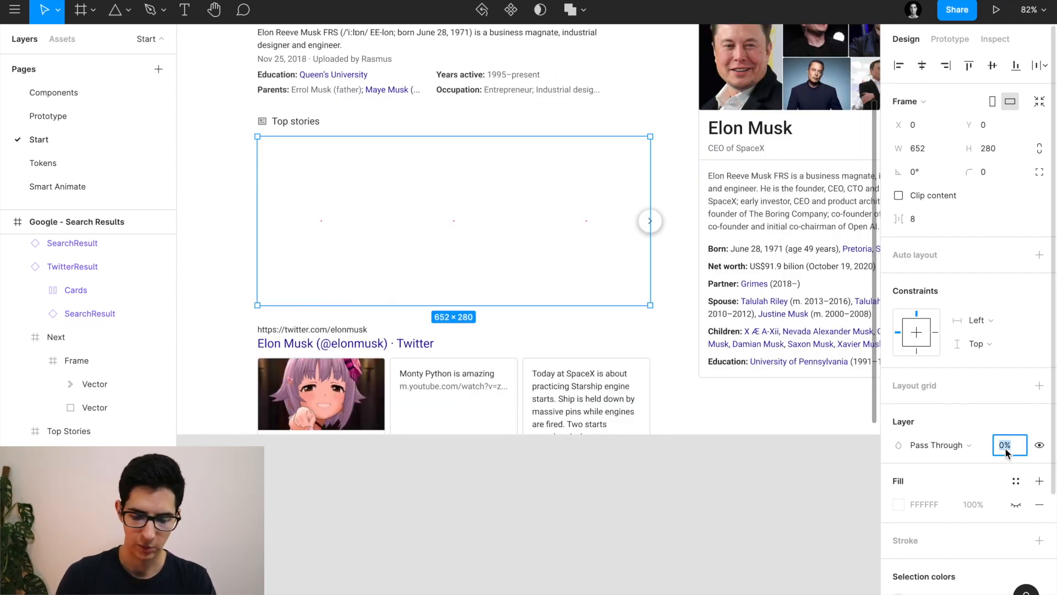
pyautogui.press('Return')
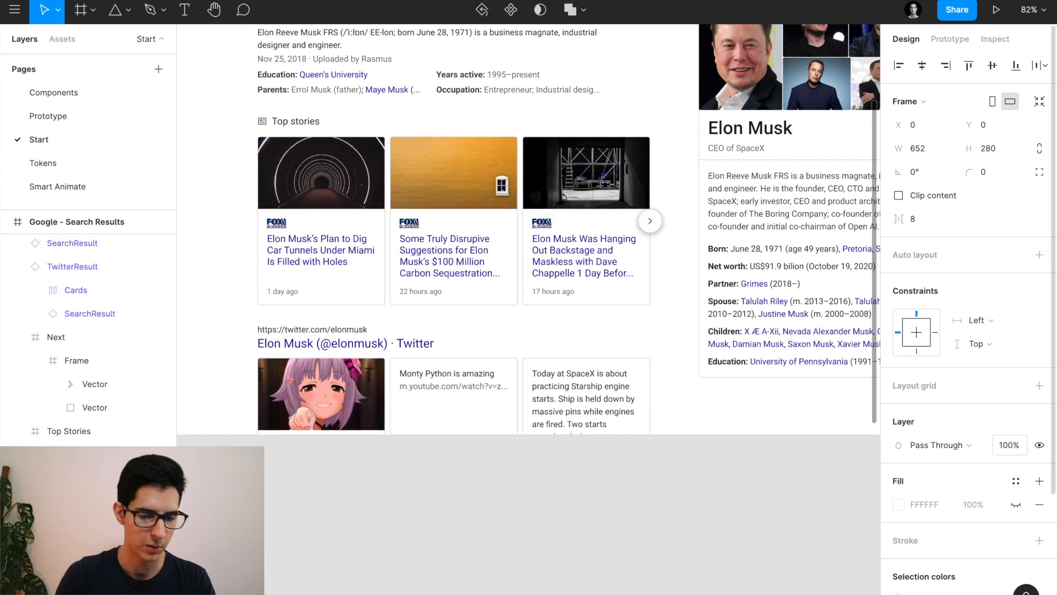
# Set the opacity of the shifted Page 1 frame in the last Google - Search Results screen to 0%.
pyautogui.click(82, 502)
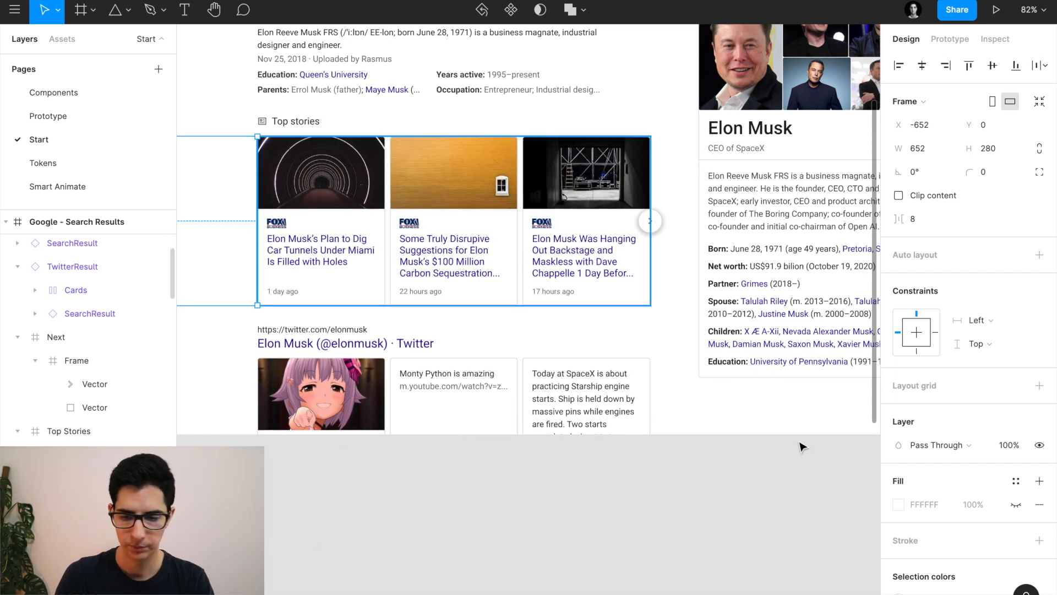
pyautogui.click(1005, 448)
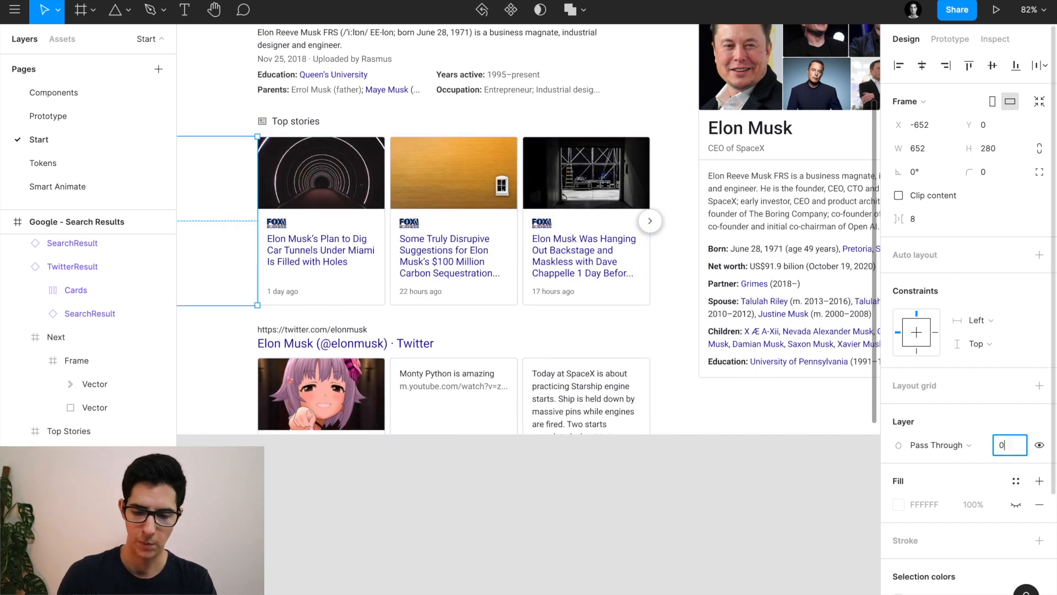
pyautogui.write('0')
pyautogui.press('Return')
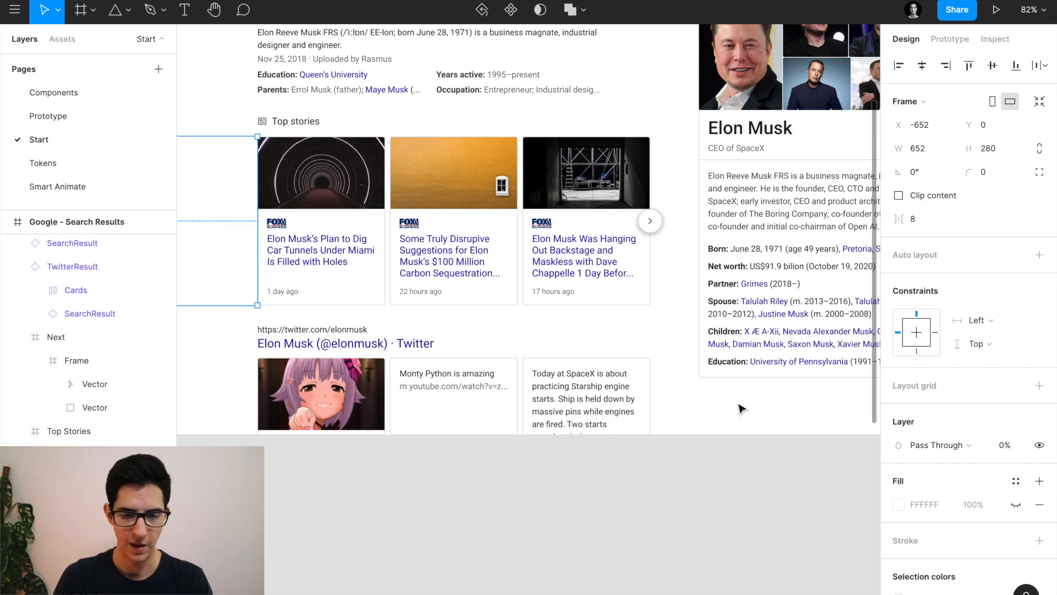
# Rename the Next arrow frame beside the top stories in the last Google - Search Results screen as Next-right.
pyautogui.scroll(2, 539, 309)
pyautogui.scroll(2, 540, 308)
pyautogui.click(683, 266)
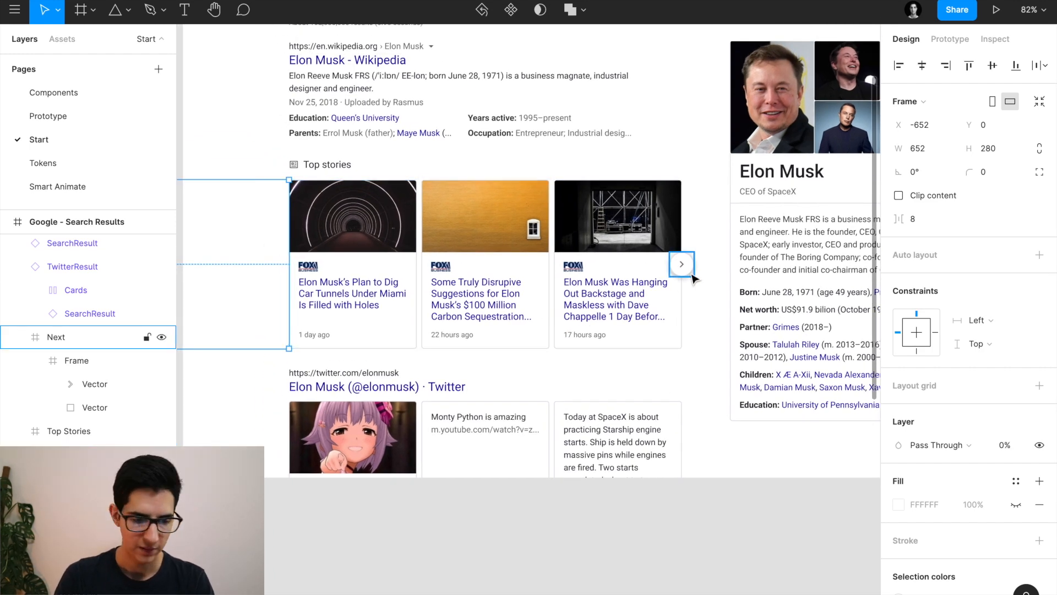
pyautogui.click(682, 266)
pyautogui.scroll(5, 676, 257)
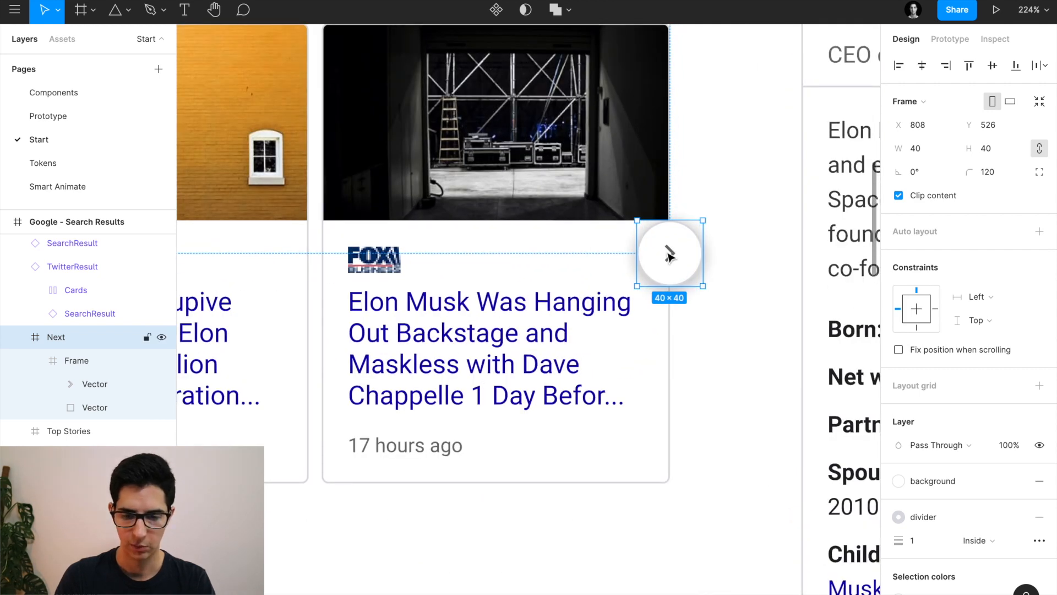
pyautogui.scroll(-5, 671, 250)
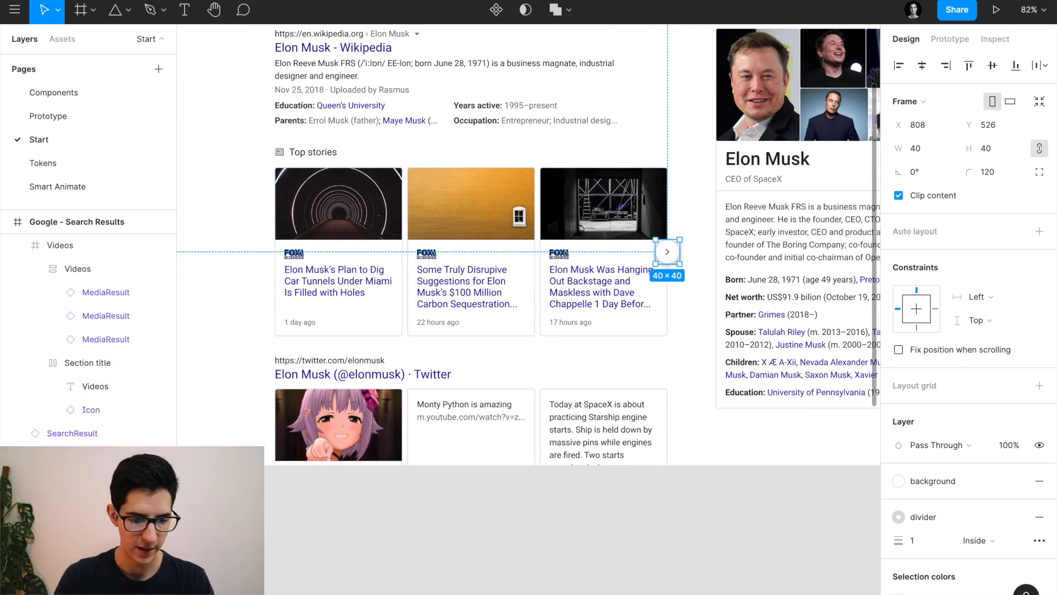
pyautogui.doubleClick(56, 551)
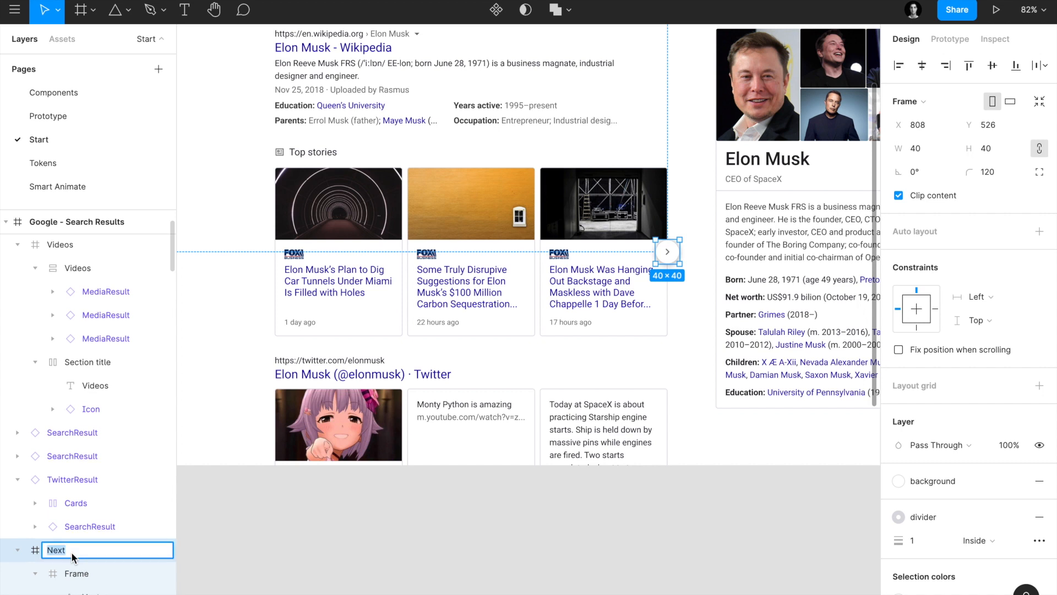
pyautogui.scroll(-3, 72, 557)
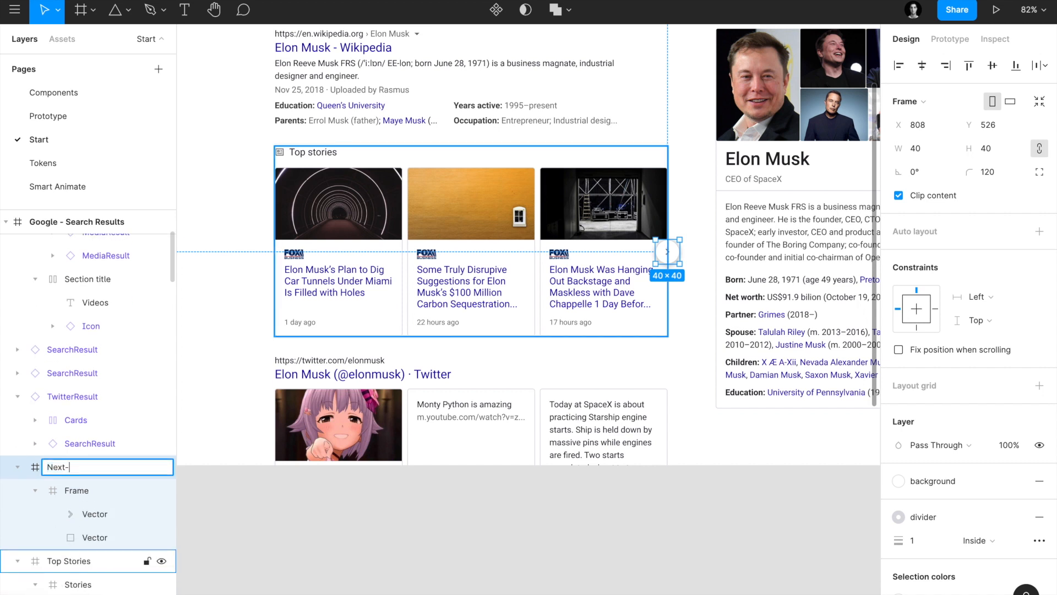
pyautogui.press('Return')
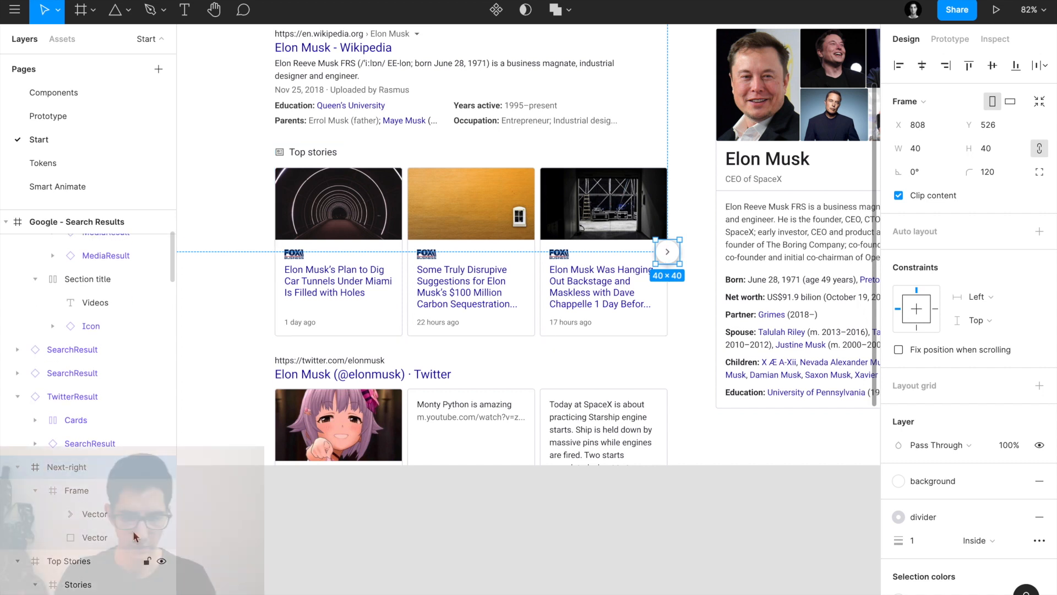
# Rename the matching Next arrow frame in the preceding Google - Search Results screen as Next-right.
pyautogui.scroll(-3, 413, 403)
pyautogui.hscroll(-7, 414, 403)
pyautogui.hscroll(-2, 414, 403)
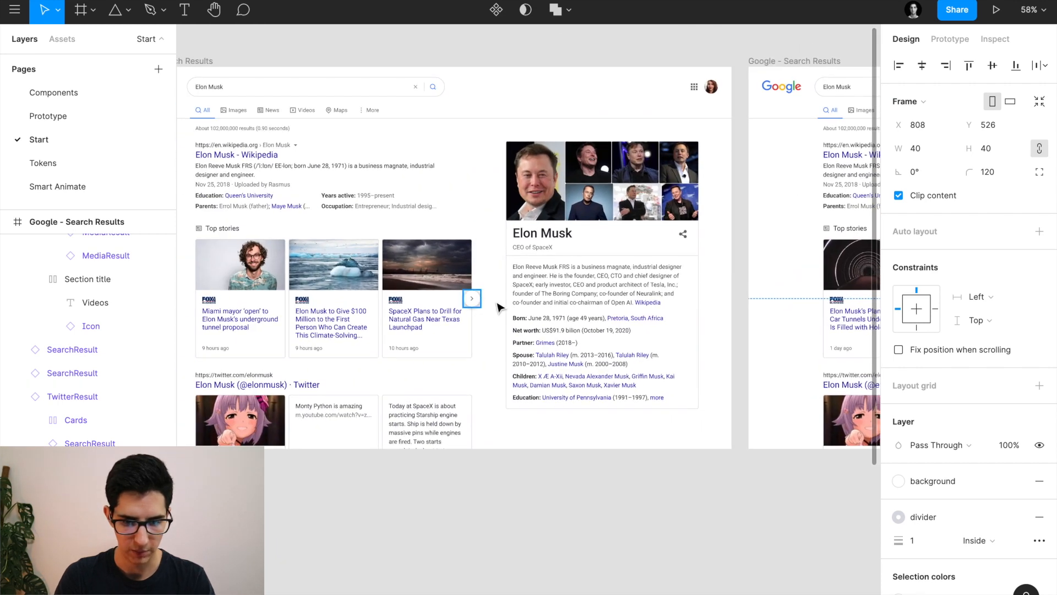
pyautogui.click(475, 301)
pyautogui.doubleClick(65, 427)
pyautogui.press('End')
pyautogui.write('-right')
pyautogui.press('Return')
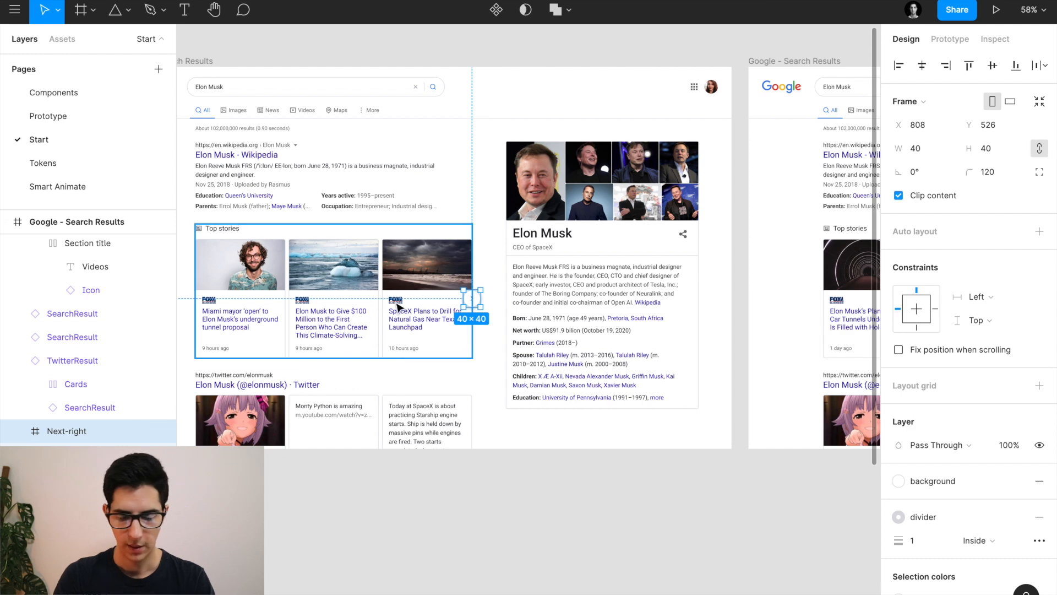
# Set the opacity of the Next-right arrow in the last Google - Search Results screen to 0%.
pyautogui.hscroll(10, 622, 295)
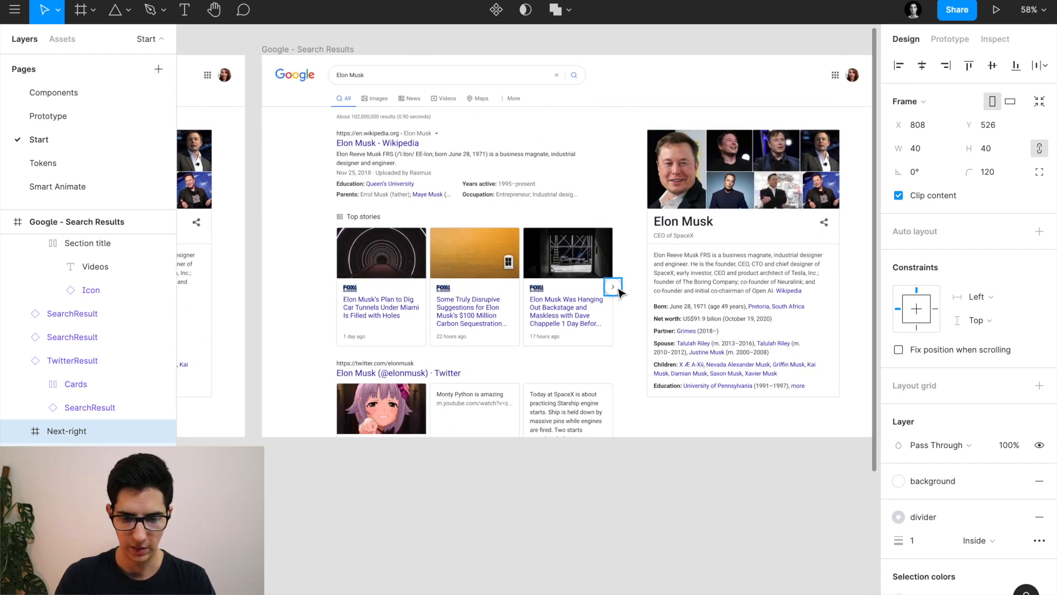
pyautogui.click(614, 287)
pyautogui.scroll(5, 616, 289)
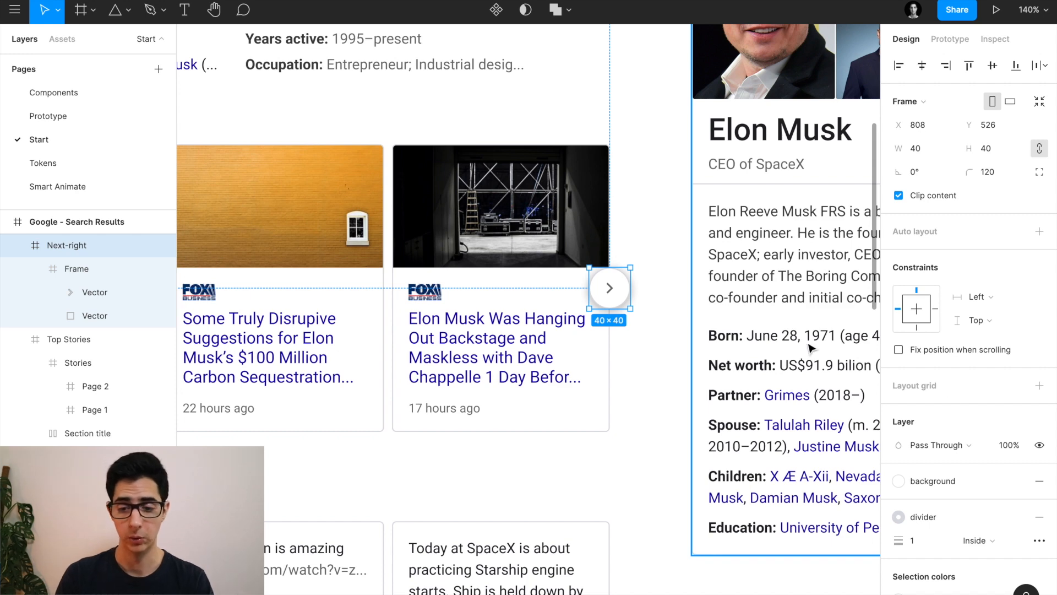
pyautogui.click(1000, 446)
pyautogui.write('0')
pyautogui.press('Return')
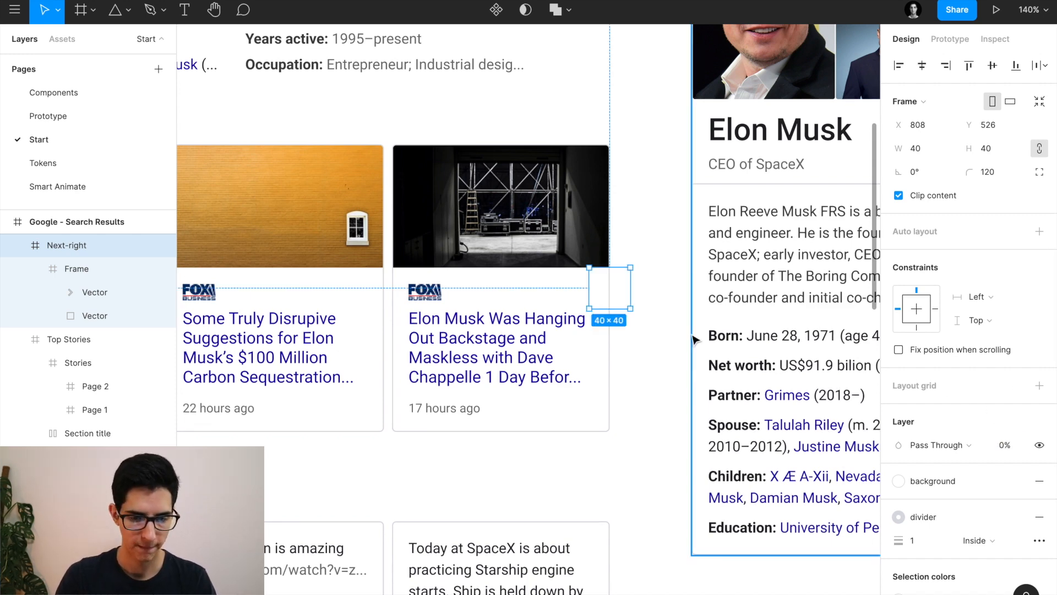
# Duplicate the hidden Next-right arrow and move the copy to X 156, centred on the left edge of the first story card.
pyautogui.scroll(-5, 695, 340)
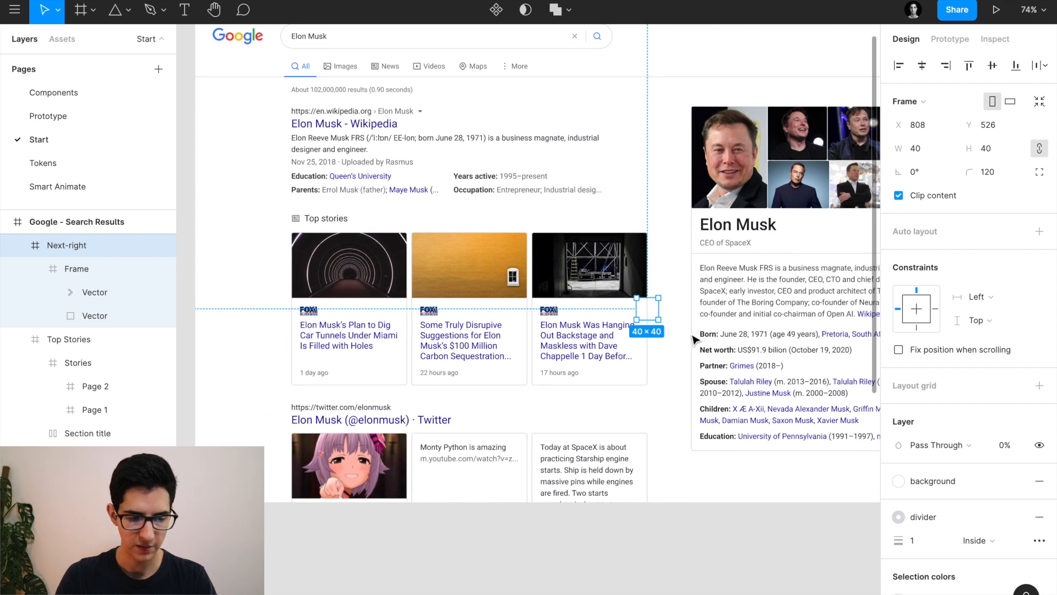
pyautogui.hotkey('ctrl', 'v')
pyautogui.hotkey('shift', 'Left')
pyautogui.hotkey('shift', 'Left')
pyautogui.hotkey('shift', 'Left')
pyautogui.hotkey('shift', 'Left')
pyautogui.hotkey('shift', 'Left')
pyautogui.hotkey('shift', 'Left')
pyautogui.hotkey('shift', 'Left')
pyautogui.hotkey('shift', 'Left')
pyautogui.hotkey('shift', 'Left')
pyautogui.hotkey('shift', 'Left')
pyautogui.hotkey('shift', 'Left')
pyautogui.hotkey('shift', 'Left')
pyautogui.hotkey('shift', 'Left')
pyautogui.hotkey('shift', 'Left')
pyautogui.hotkey('shift', 'Left')
pyautogui.hotkey('shift', 'Left')
pyautogui.hotkey('shift', 'Left')
pyautogui.hotkey('shift', 'Left')
pyautogui.hotkey('shift', 'Left')
pyautogui.hotkey('shift', 'Left')
pyautogui.hotkey('shift', 'Left')
pyautogui.hotkey('shift', 'Left')
pyautogui.hotkey('shift', 'Left')
pyautogui.hotkey('shift', 'Left')
pyautogui.hotkey('shift', 'Left')
pyautogui.hotkey('shift', 'Left')
pyautogui.hotkey('shift', 'Left')
pyautogui.hotkey('shift', 'Left')
pyautogui.hotkey('shift', 'Left')
pyautogui.hotkey('shift', 'Left')
pyautogui.hotkey('shift', 'Left')
pyautogui.hotkey('shift', 'Left')
pyautogui.hotkey('shift', 'Left')
pyautogui.hotkey('shift', 'Left')
pyautogui.hotkey('shift', 'Left')
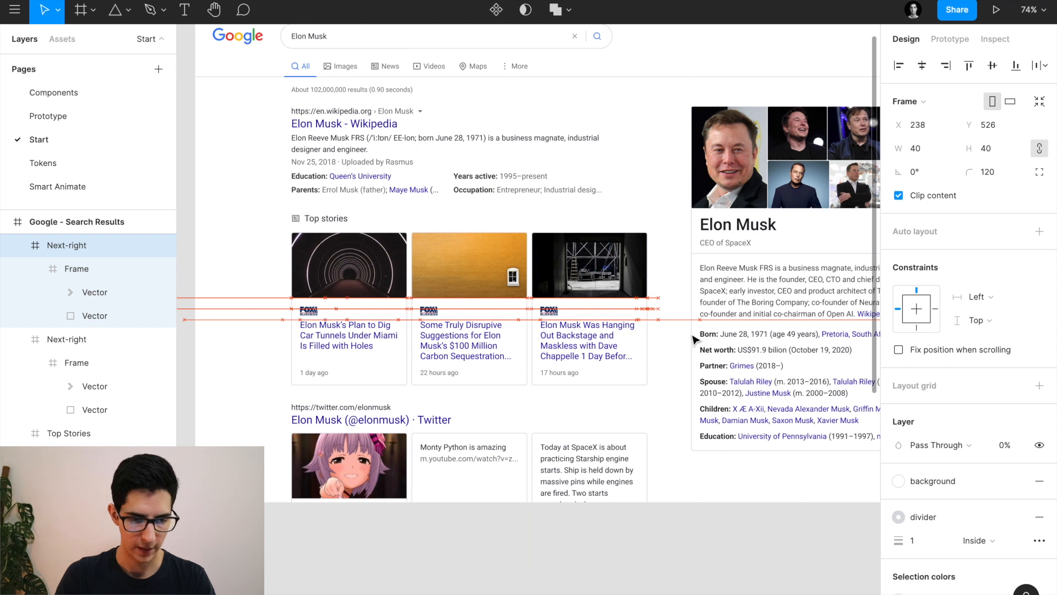
pyautogui.press('Right')
pyautogui.press('Right')
pyautogui.press('Right')
pyautogui.press('Right')
pyautogui.press('Right')
pyautogui.press('Right')
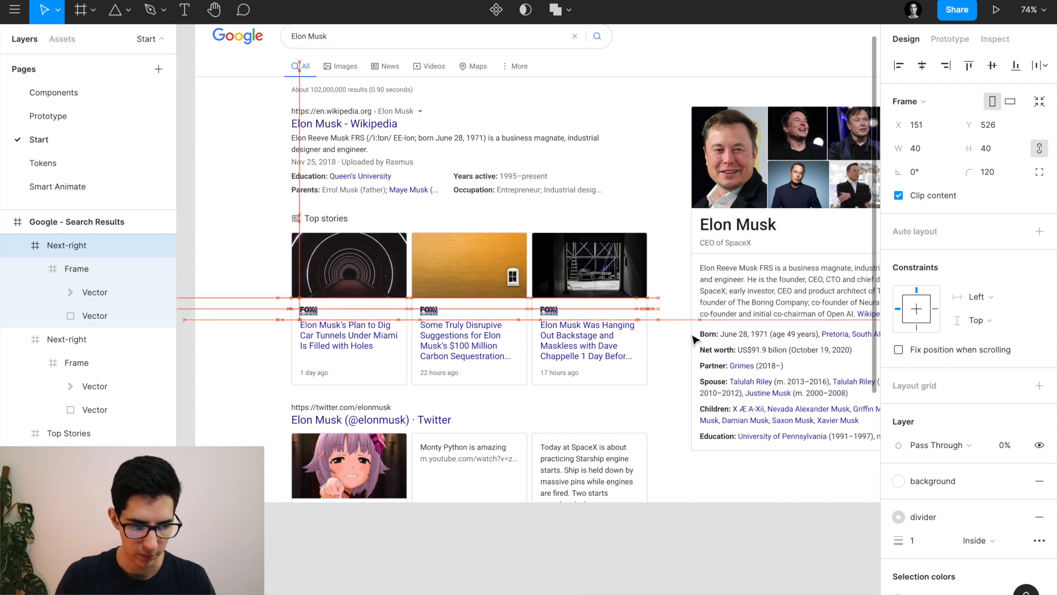
pyautogui.press('Right')
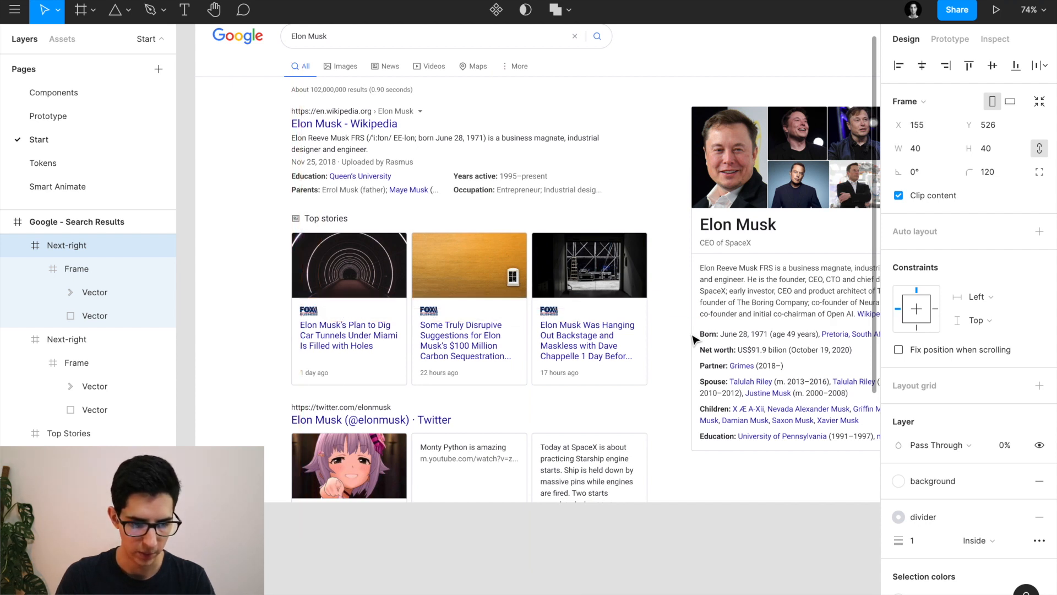
pyautogui.scroll(10, 276, 301)
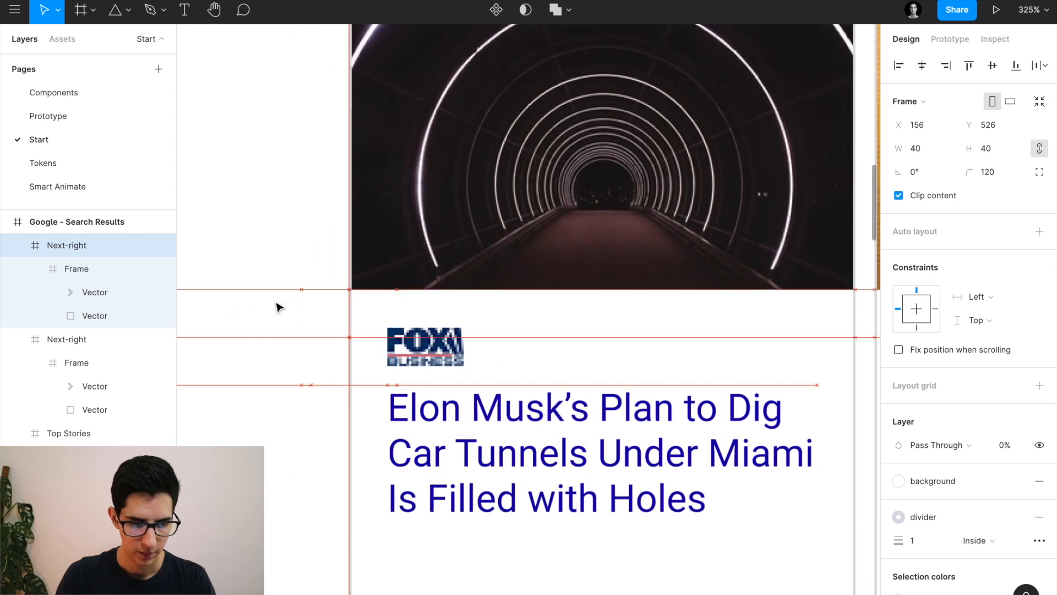
pyautogui.press('Right')
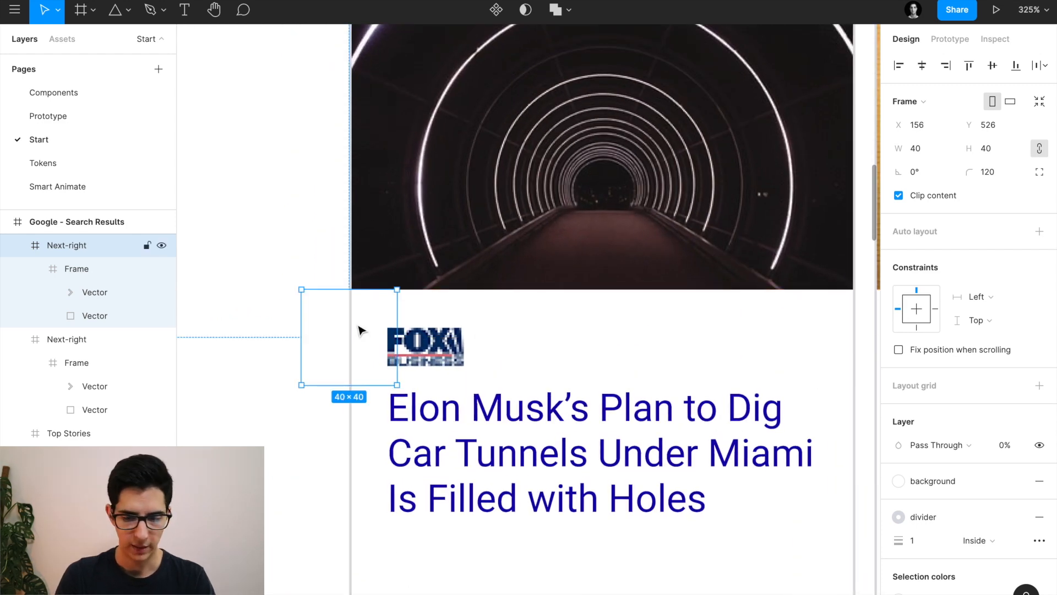
# Set the copied arrow's opacity to 100% and rotate it to 180° so that it points left.
pyautogui.click(1010, 444)
pyautogui.write('100')
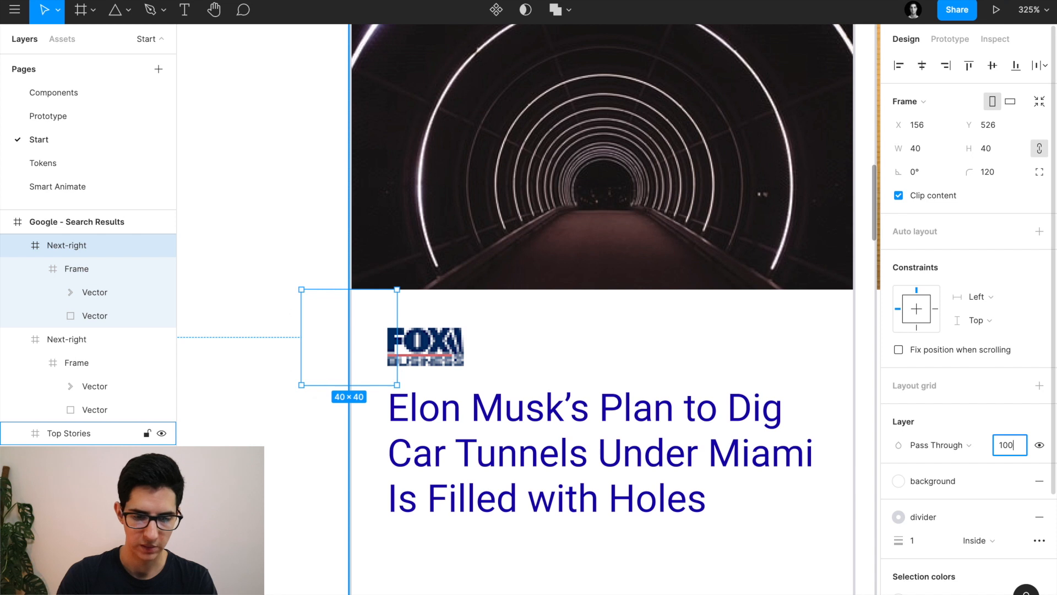
pyautogui.press('Return')
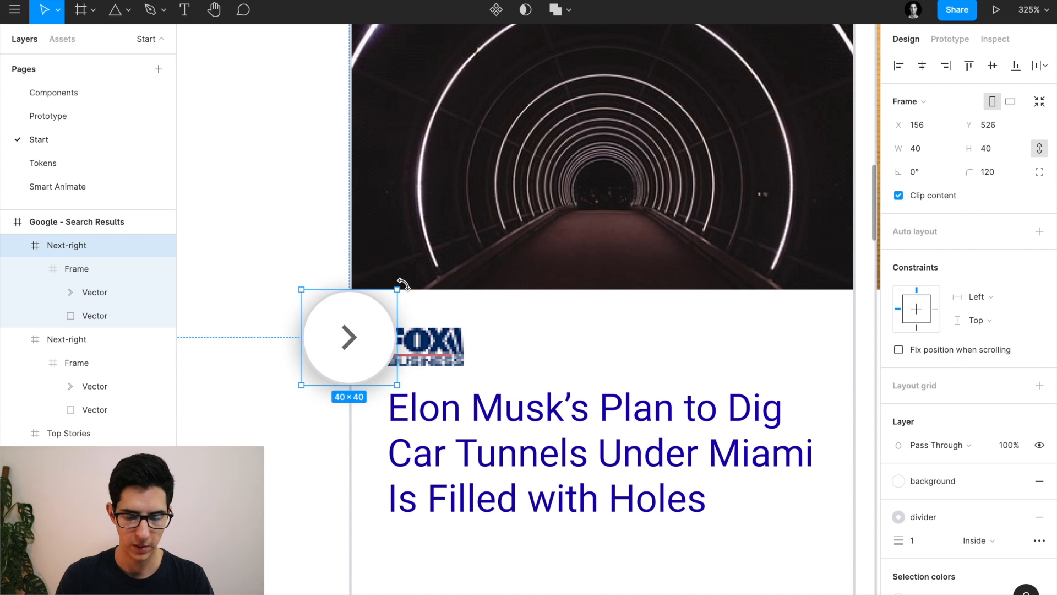
pyautogui.moveTo(404, 283); pyautogui.dragTo(292, 407)
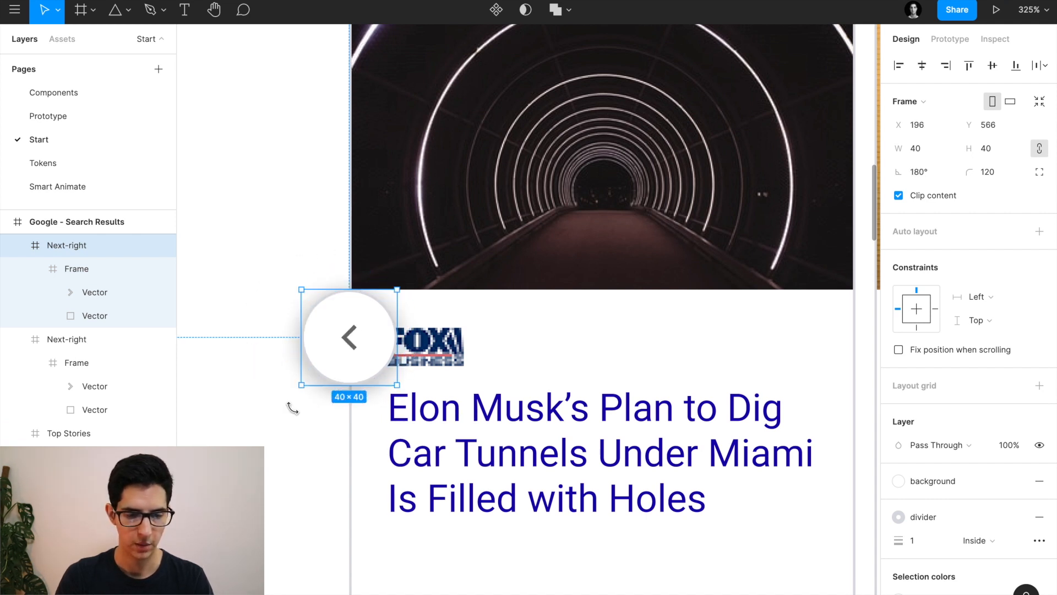
# Rename the rotated arrow frame as Next-left.
pyautogui.doubleClick(84, 249)
pyautogui.write('Next')
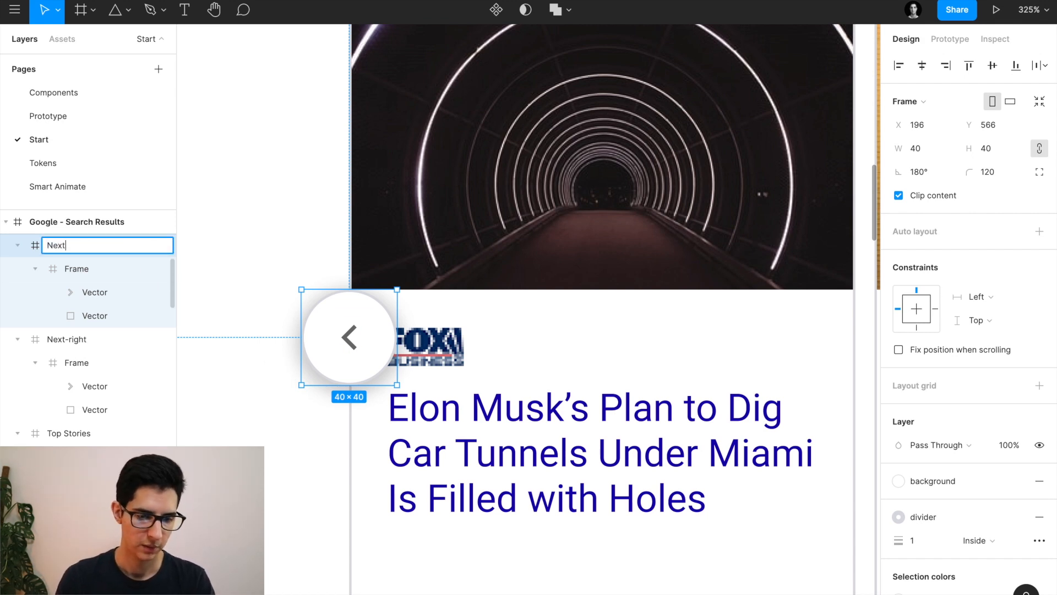
pyautogui.press('Return')
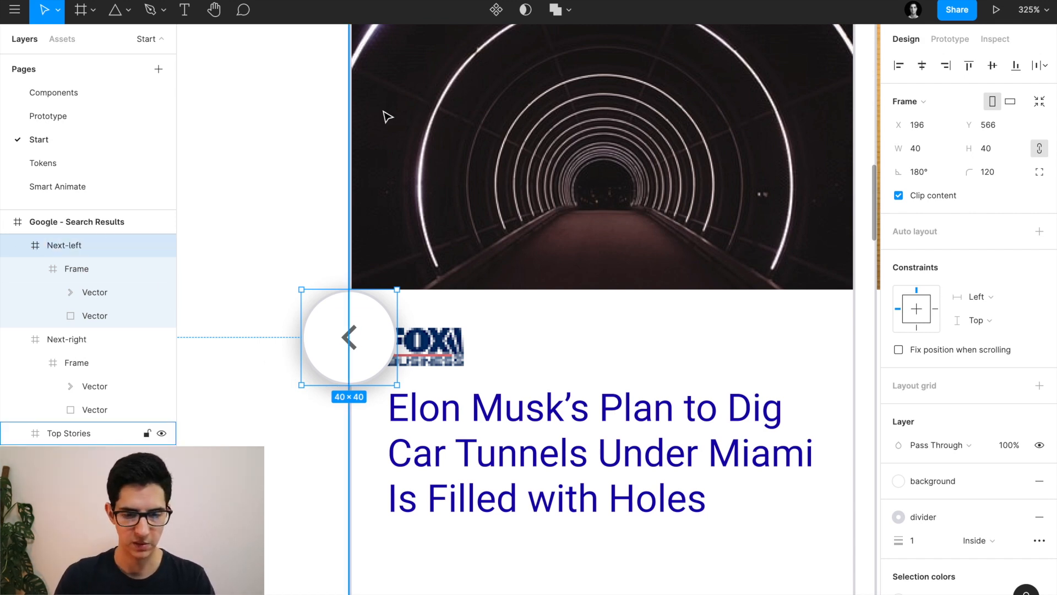
# Paste the Next-left arrow into the preceding Google - Search Results screen and set its opacity to 0%.
pyautogui.scroll(-10, 385, 113)
pyautogui.scroll(5, 384, 113)
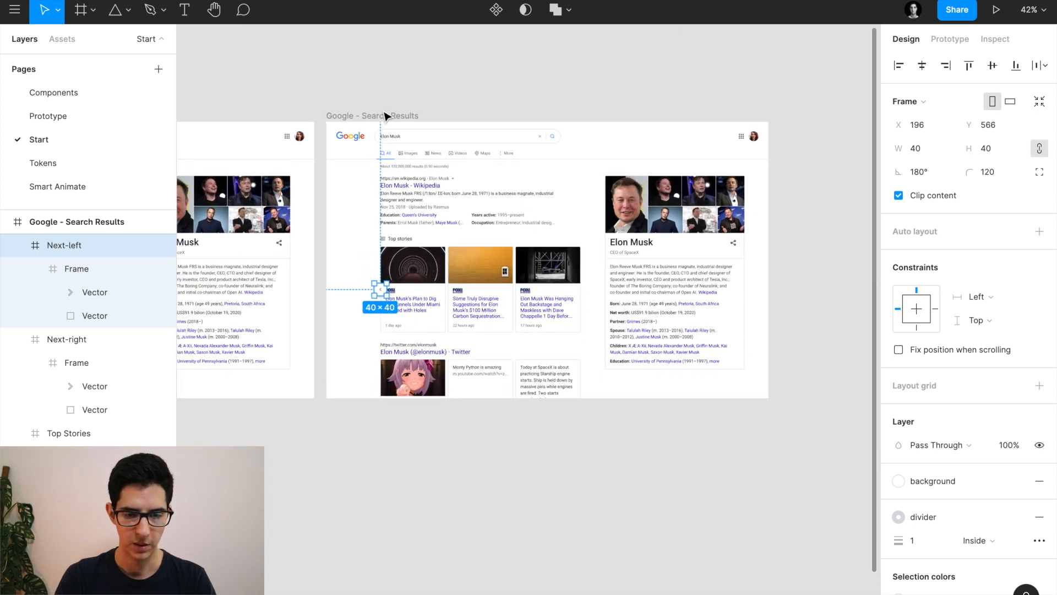
pyautogui.hscroll(-10, 385, 114)
pyautogui.click(365, 106)
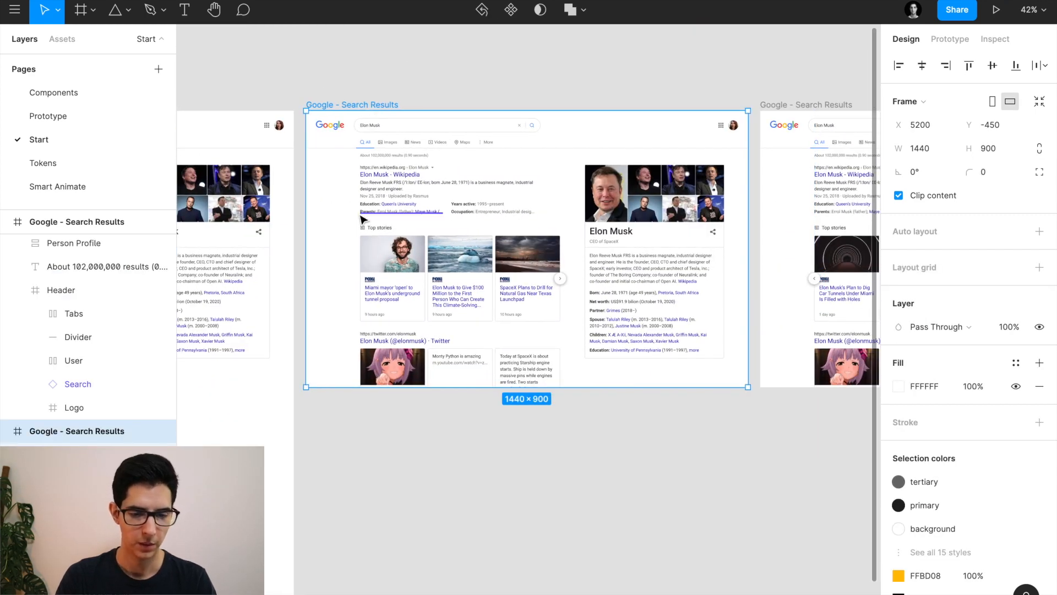
pyautogui.hotkey('ctrl', 'v')
pyautogui.scroll(5, 369, 275)
pyautogui.scroll(3, 373, 268)
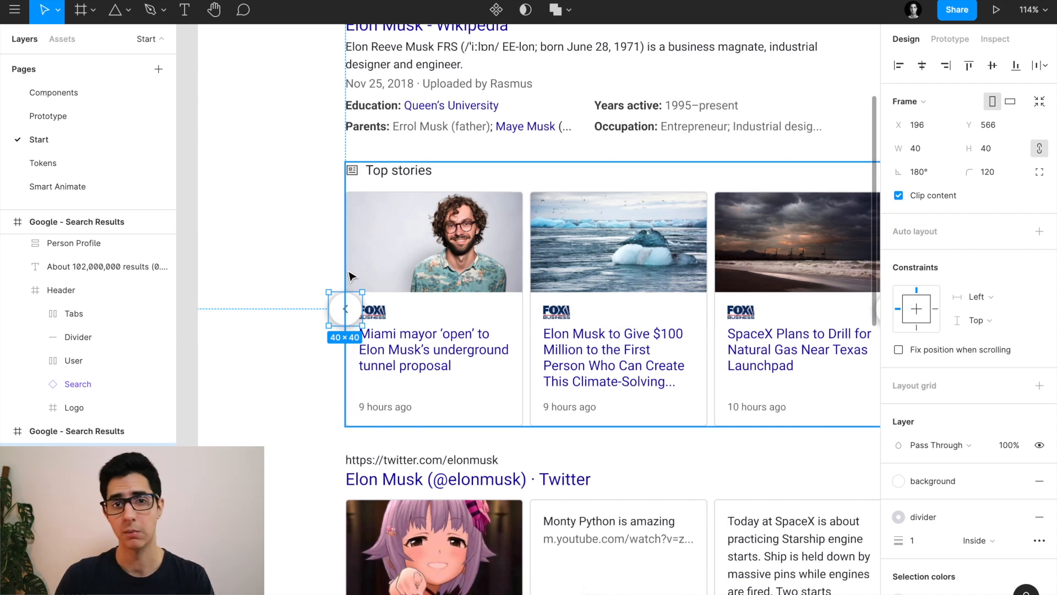
pyautogui.click(1010, 450)
pyautogui.press('Return')
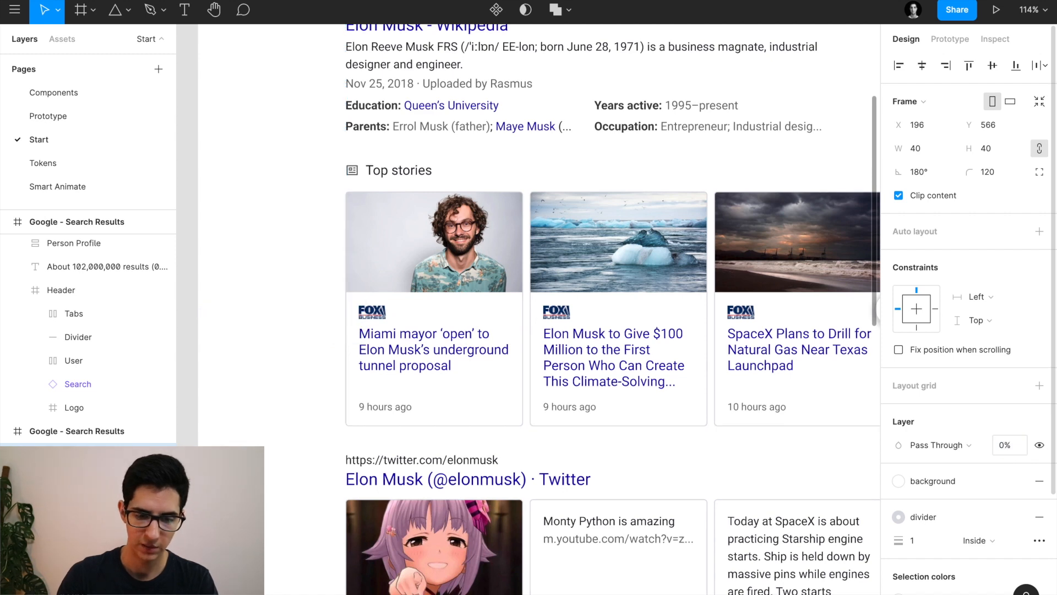
pyautogui.scroll(-5, 506, 433)
pyautogui.hscroll(2, 503, 433)
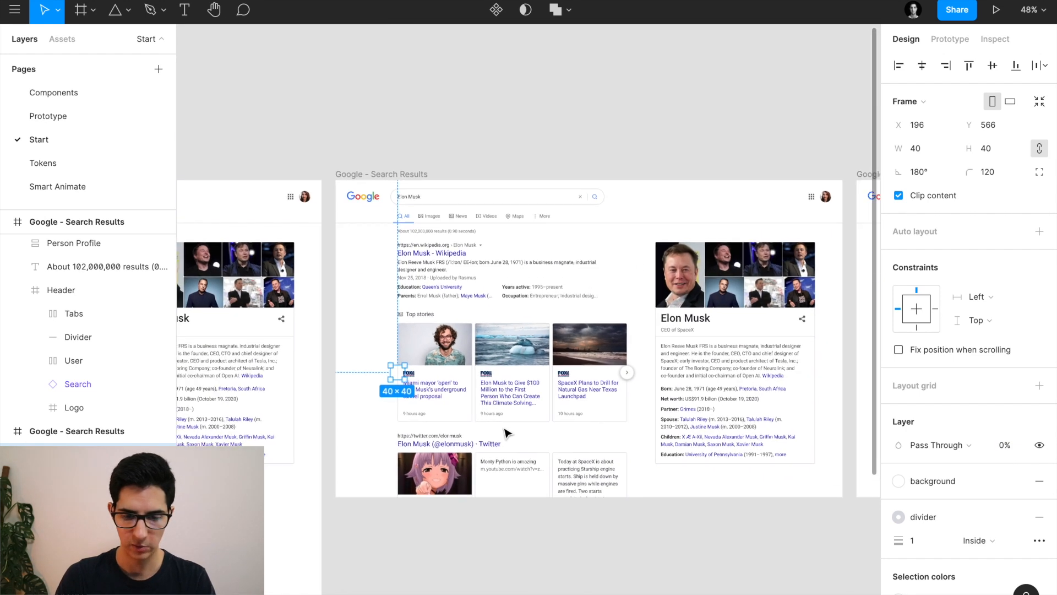
pyautogui.click(544, 548)
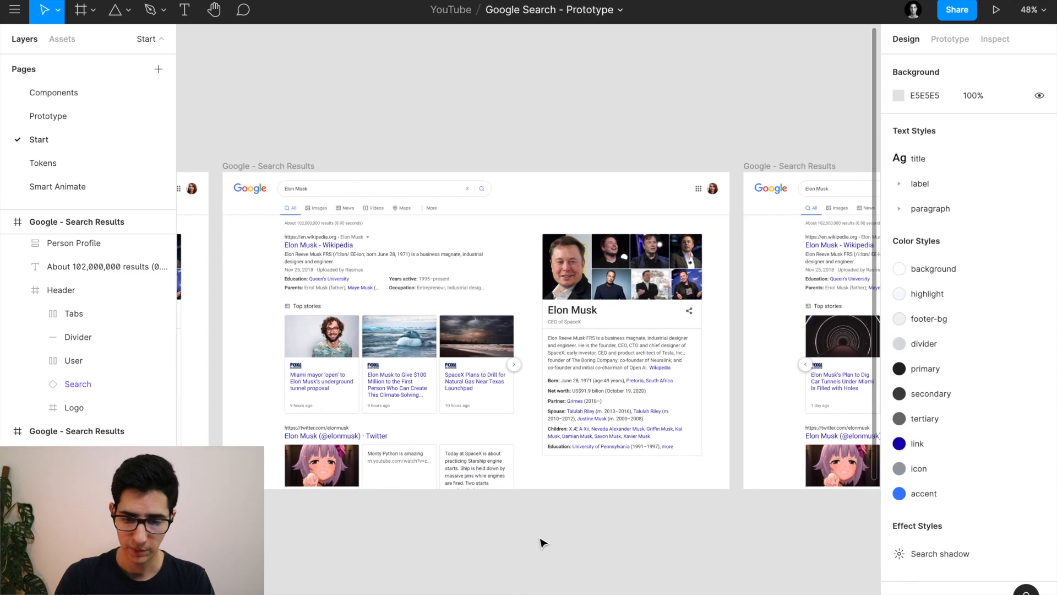
# Review the top stories and arrows in the last two Google - Search Results screens.
pyautogui.scroll(-3, 542, 546)
pyautogui.hscroll(2, 543, 546)
pyautogui.scroll(-3, 541, 545)
pyautogui.scroll(-3, 543, 544)
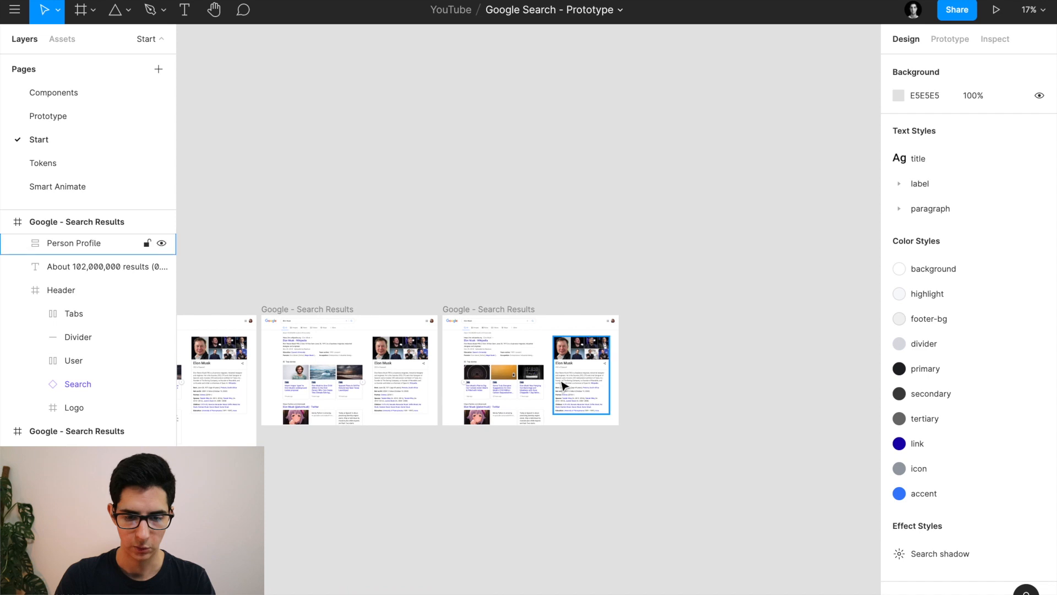
pyautogui.scroll(5, 400, 159)
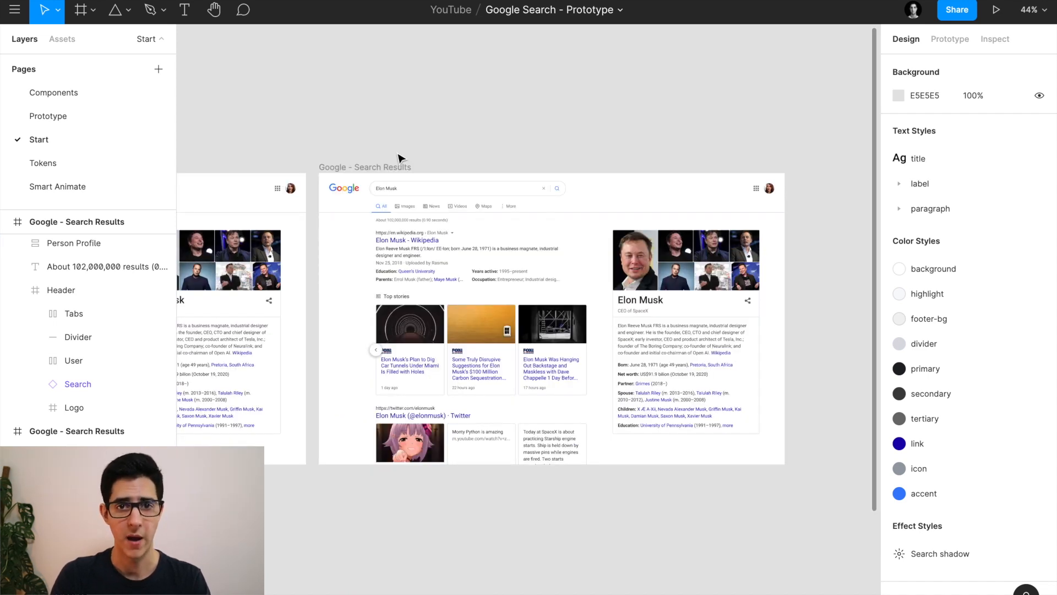
pyautogui.scroll(3, 398, 158)
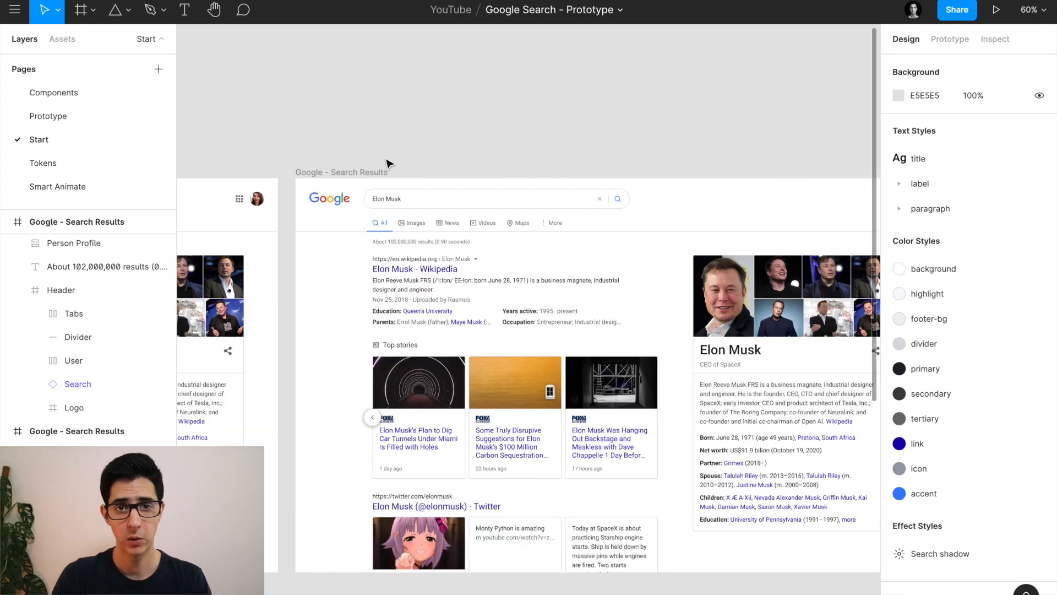
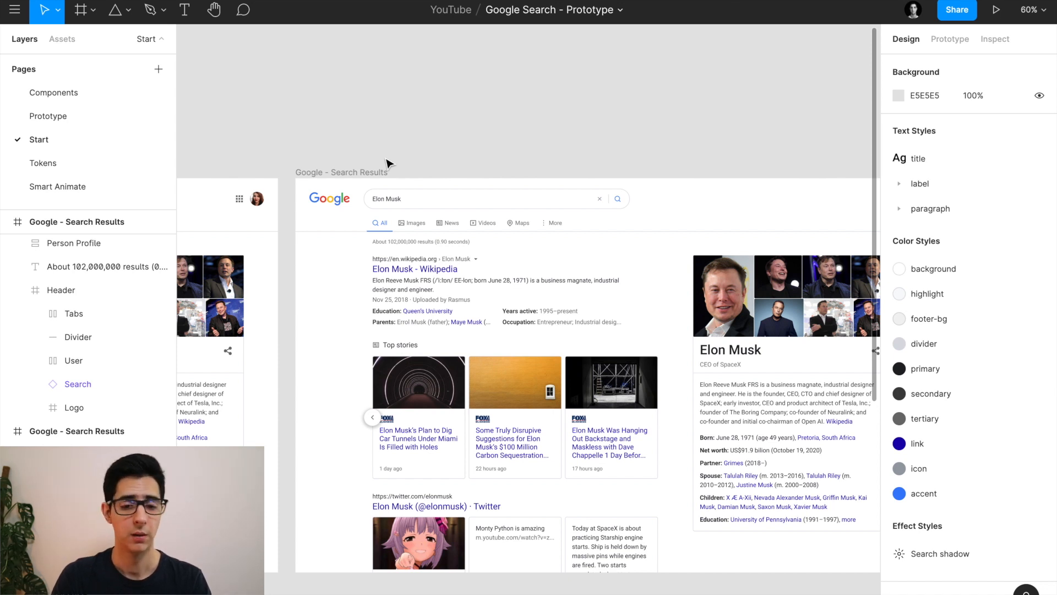
pyautogui.scroll(-3, 395, 143)
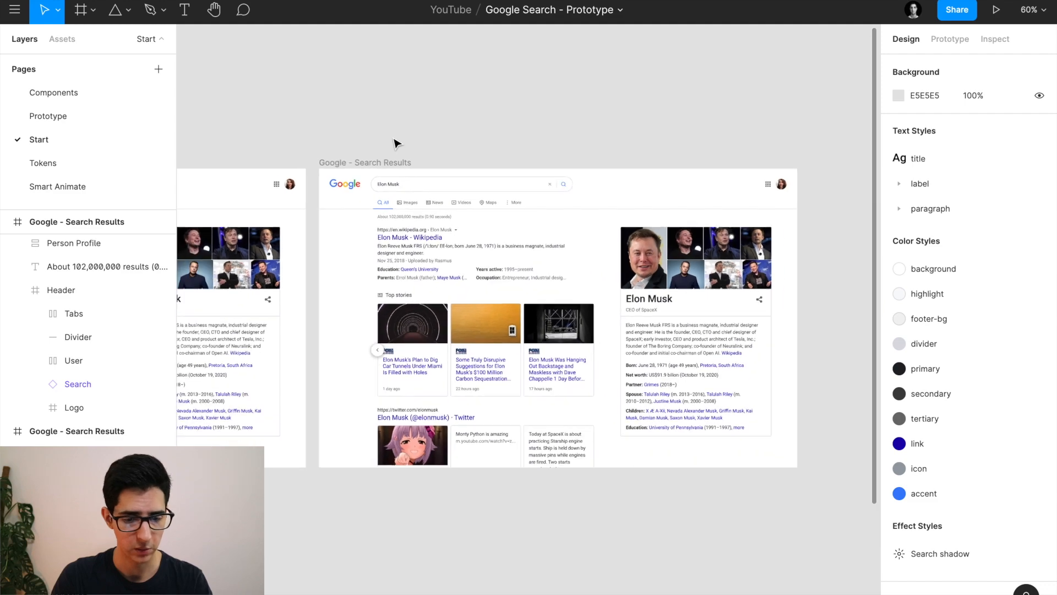
pyautogui.hscroll(-3, 395, 143)
pyautogui.scroll(3, 543, 163)
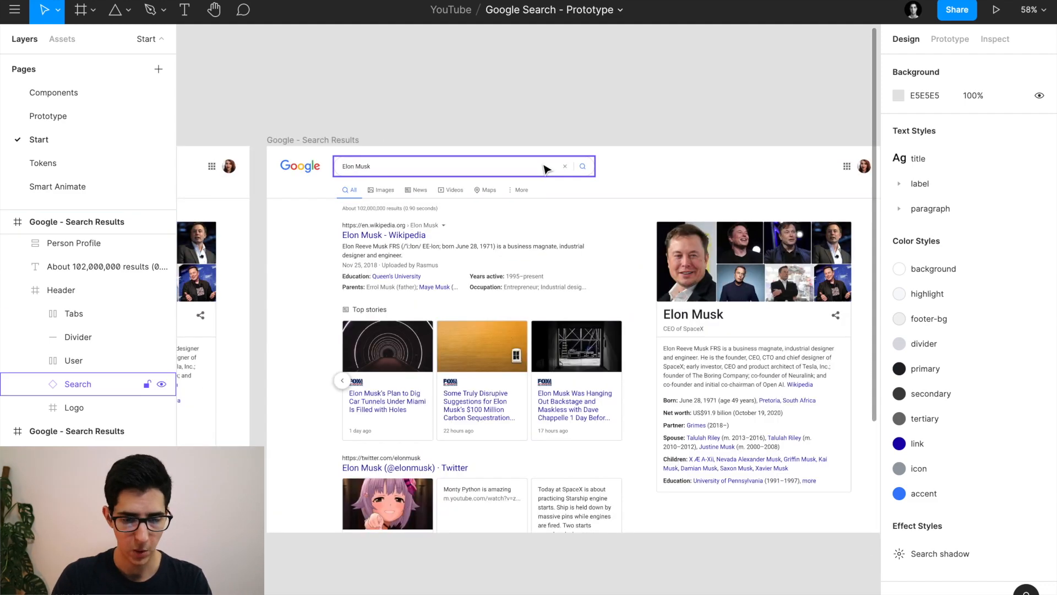
# Switch to the browser and examine how the header of the live Google results page behaves while scrolling.
pyautogui.press('super+Tab')
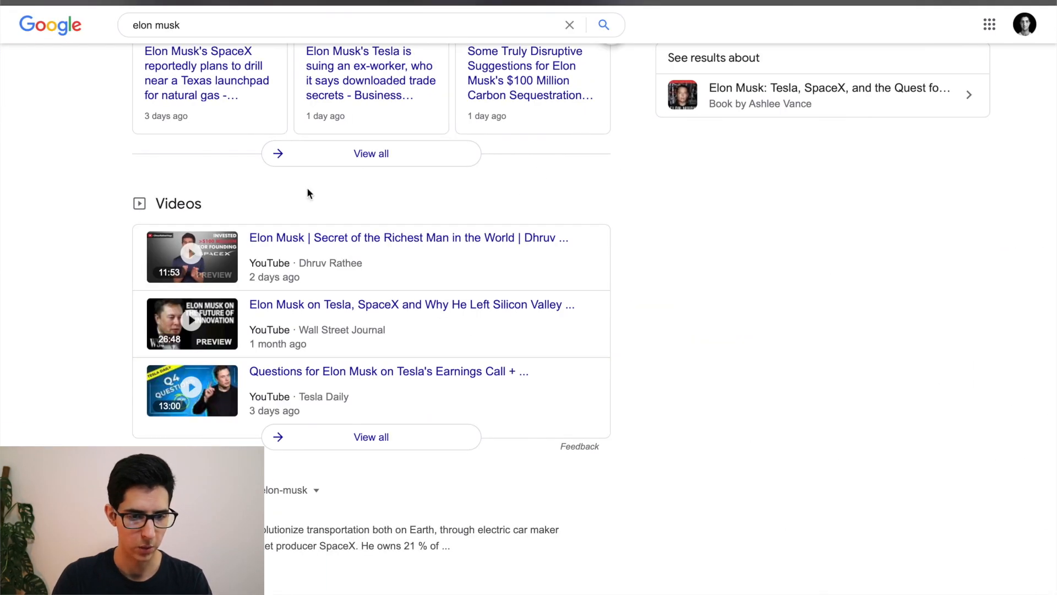
pyautogui.scroll(15, 307, 192)
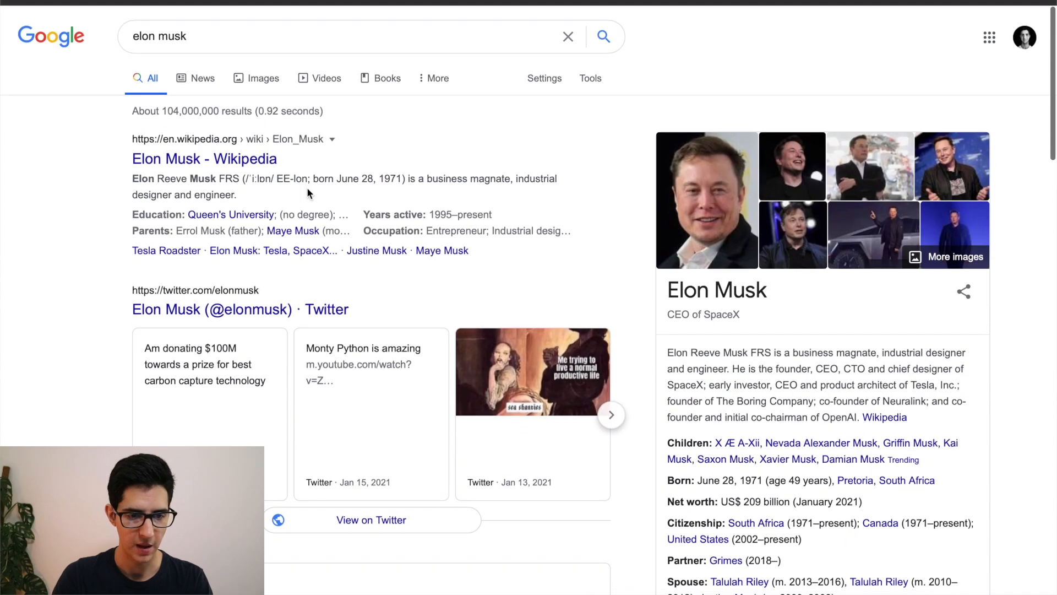
pyautogui.scroll(-5, 307, 193)
pyautogui.scroll(5, 308, 193)
pyautogui.scroll(-5, 307, 192)
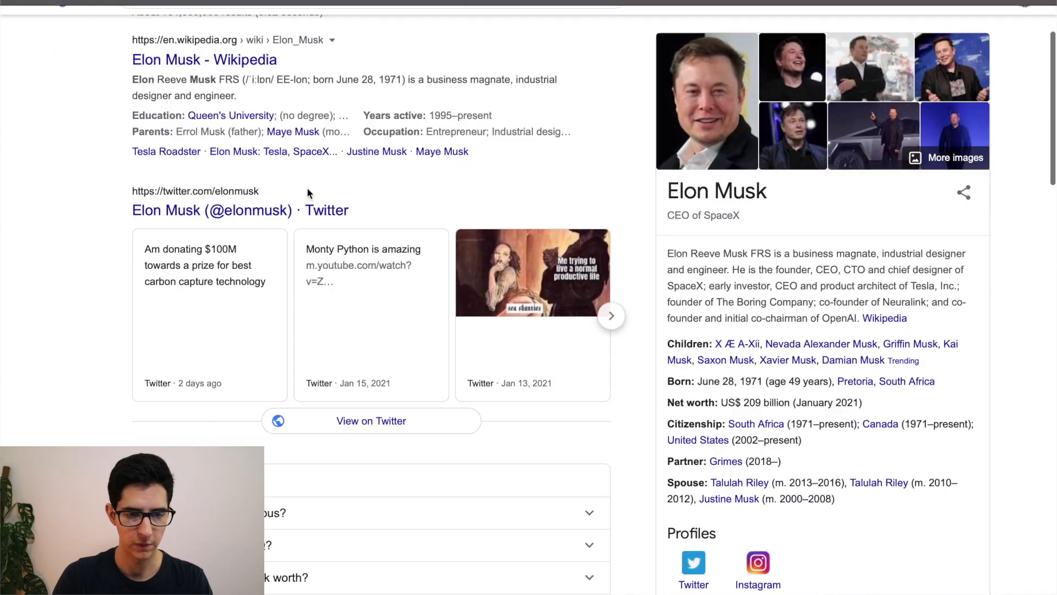
pyautogui.scroll(5, 308, 192)
pyautogui.scroll(-3, 307, 188)
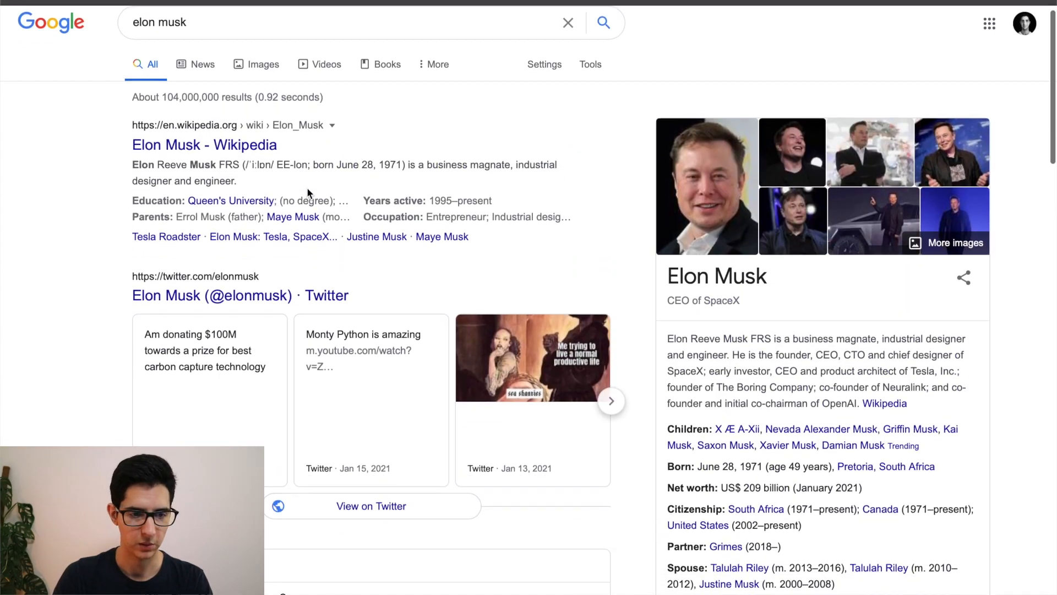
pyautogui.scroll(3, 308, 188)
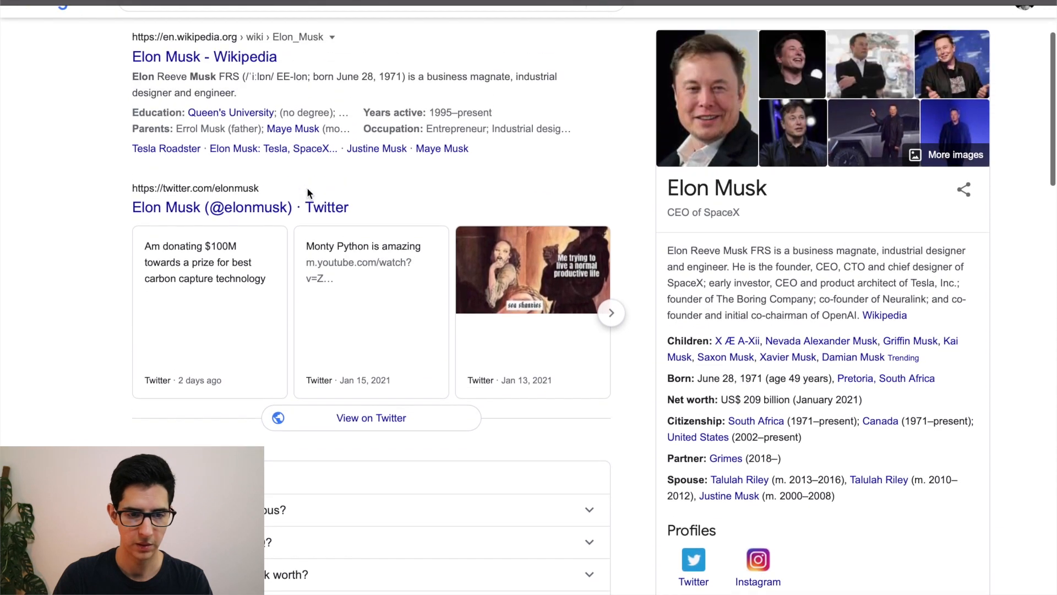
pyautogui.scroll(-2, 307, 191)
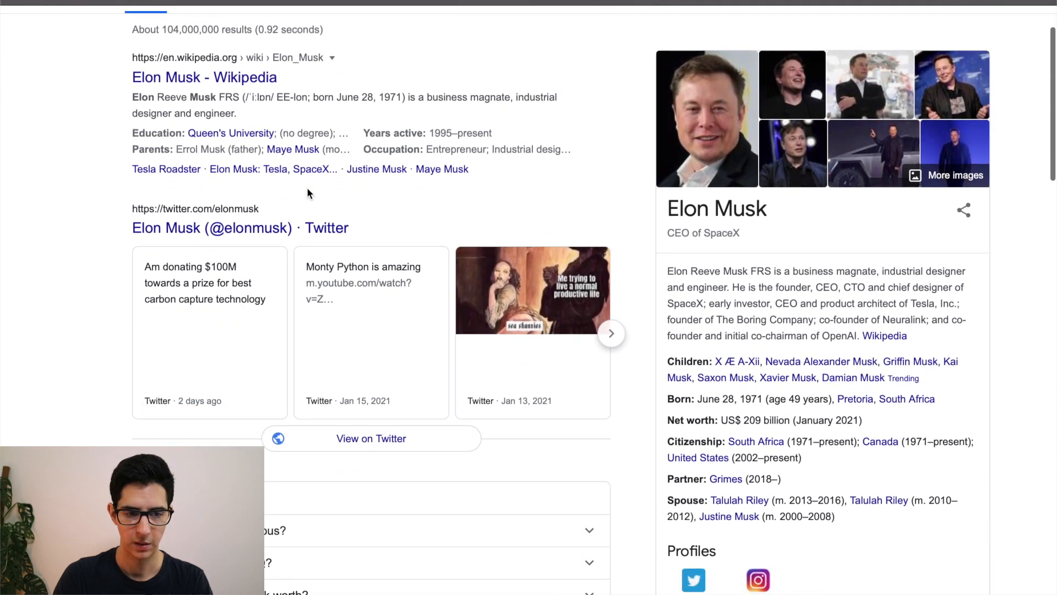
pyautogui.scroll(3, 307, 191)
# Return to Figma and examine the Top Navigation - Short header in the scroll down screen on the Prototype page.
pyautogui.press('super+Tab')
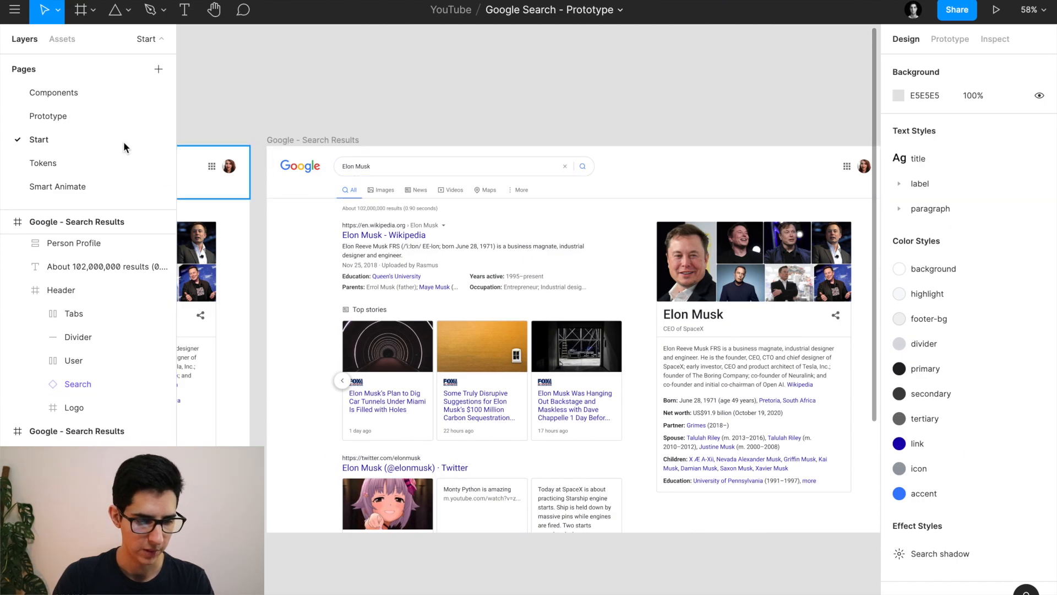
pyautogui.click(87, 116)
pyautogui.scroll(-3, 321, 135)
pyautogui.hscroll(5, 323, 134)
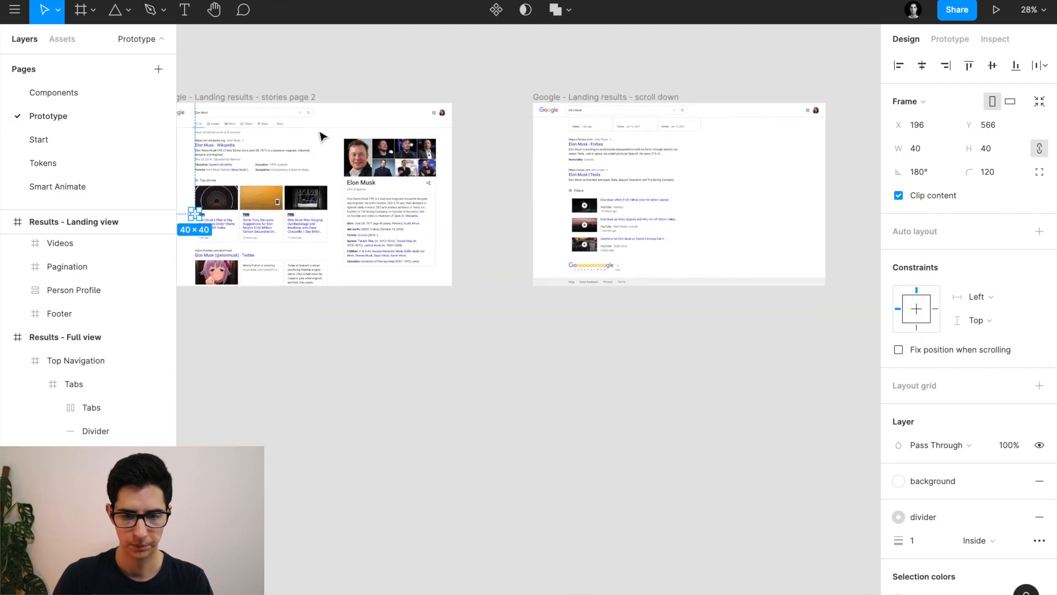
pyautogui.click(668, 118)
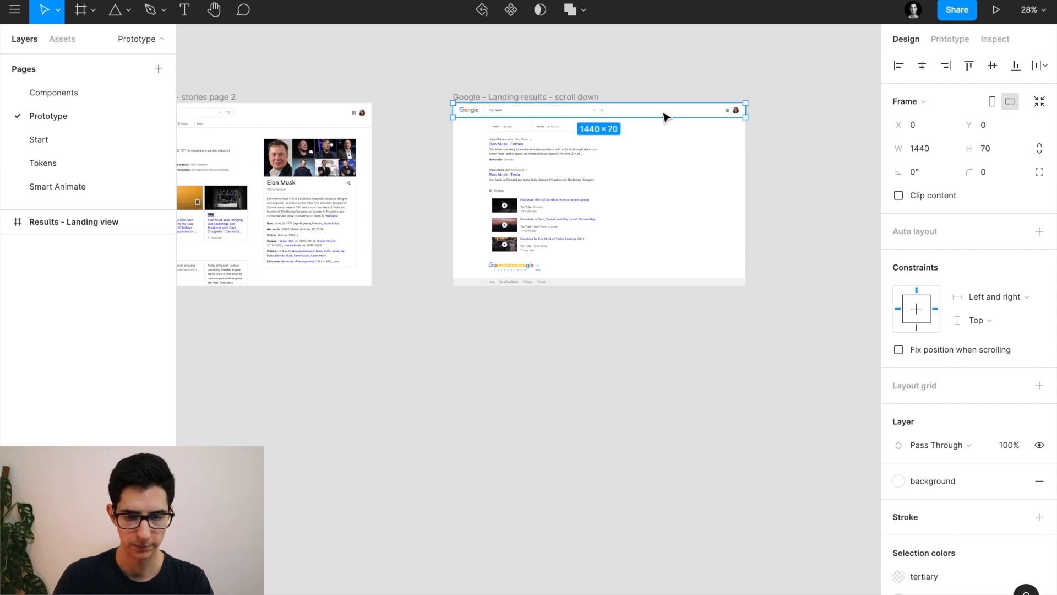
pyautogui.scroll(4, 669, 117)
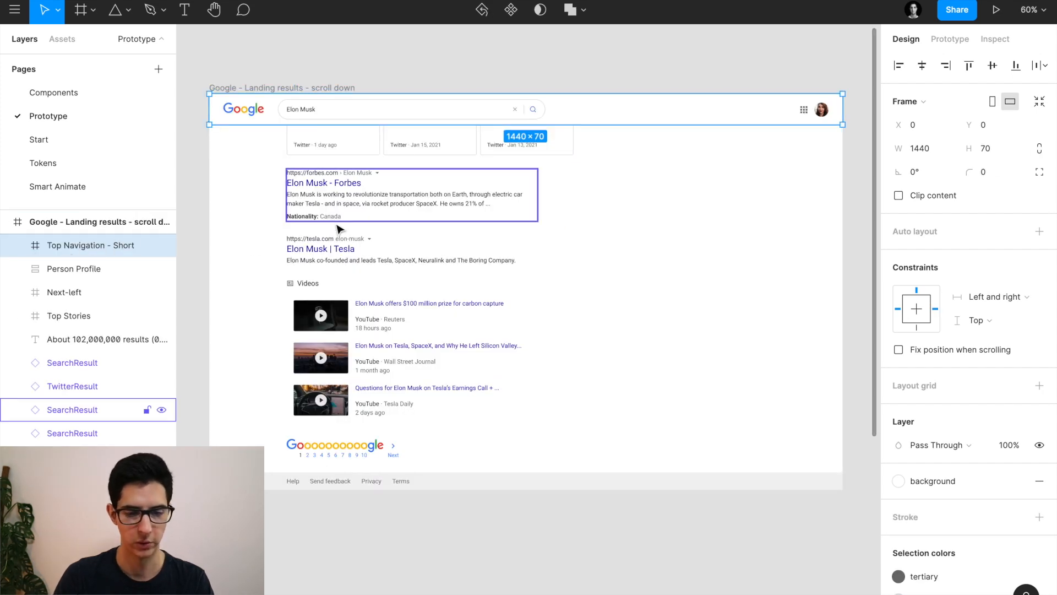
pyautogui.scroll(-3, 338, 229)
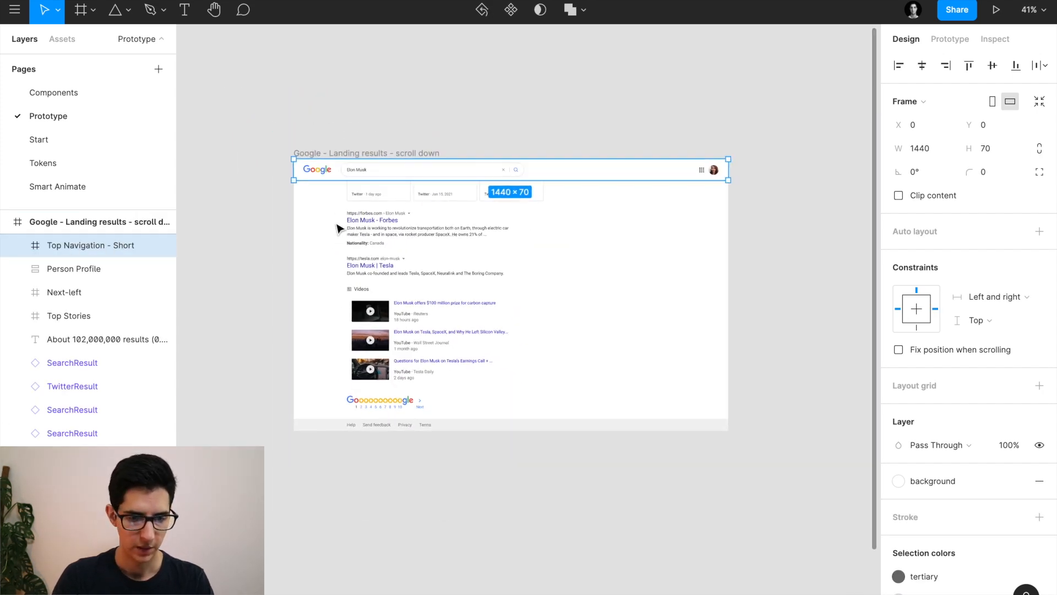
# Duplicate the last Google - Search Results screen on the Start page.
pyautogui.click(72, 142)
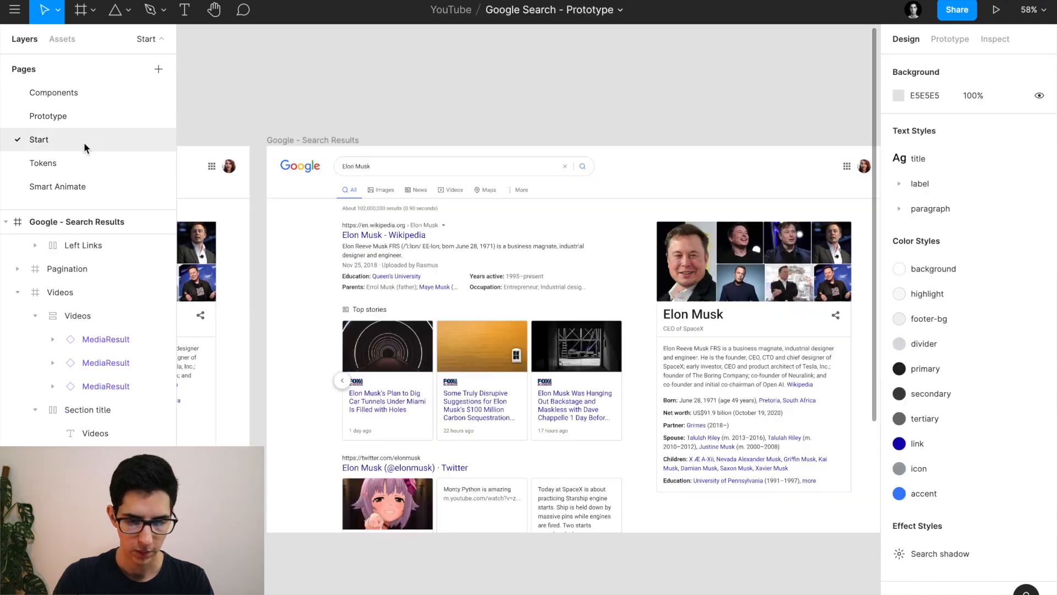
pyautogui.scroll(-2, 504, 213)
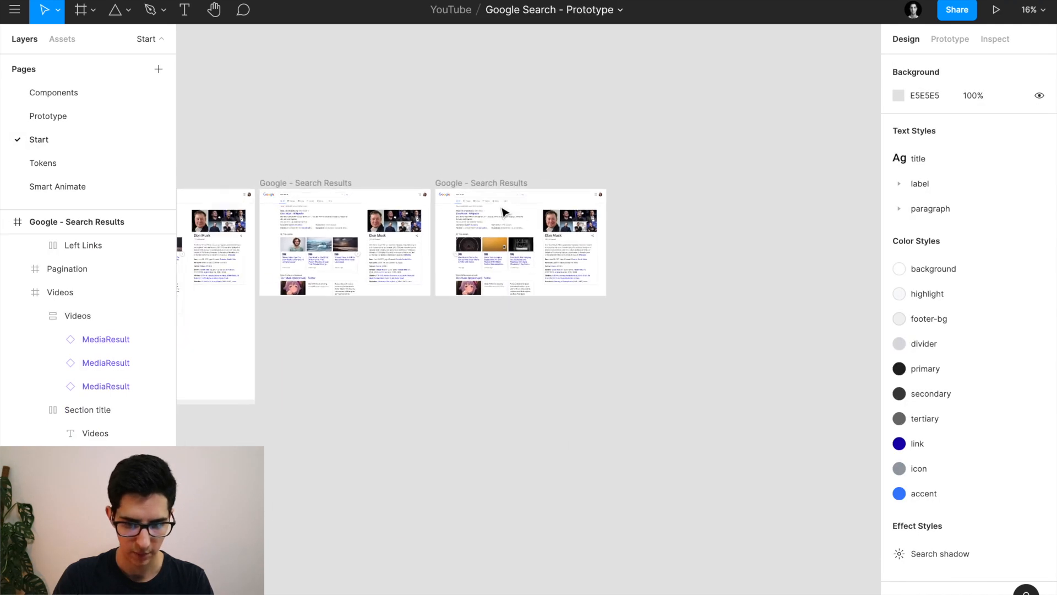
pyautogui.click(474, 184)
pyautogui.hotkey('ctrl', 'd')
# Rename the original of the duplicated screen as Google - Search Results - Page 2.
pyautogui.click(474, 186)
pyautogui.hotkey('ctrl', 'r')
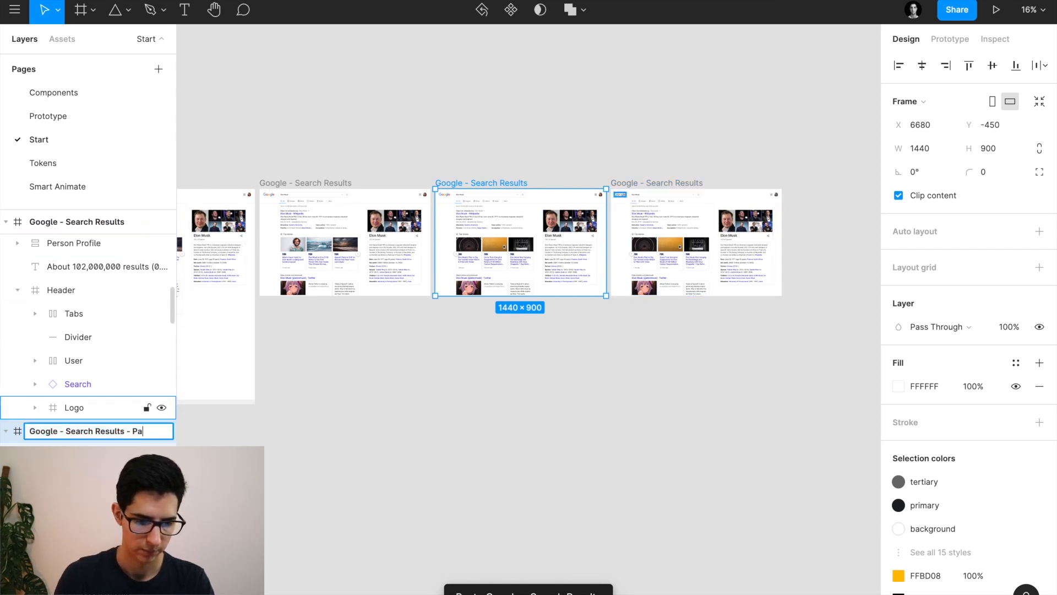
pyautogui.press('Return')
# Rename the screen before Page 2 as Google - Search Results - Page 1.
pyautogui.click(303, 183)
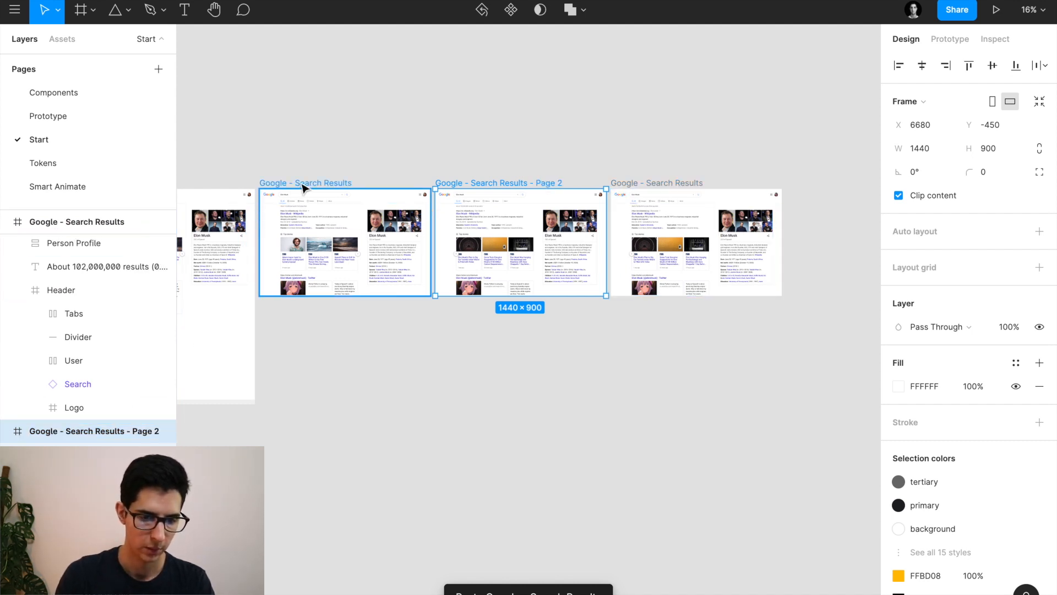
pyautogui.hotkey('ctrl', 'r')
pyautogui.press('Right')
pyautogui.write('- Page 1')
pyautogui.press('Return')
# Rename the new duplicate screen as Google - Scrolling down.
pyautogui.click(647, 185)
pyautogui.click(648, 186)
pyautogui.hotkey('ctrl', 'r')
pyautogui.doubleClick(91, 222)
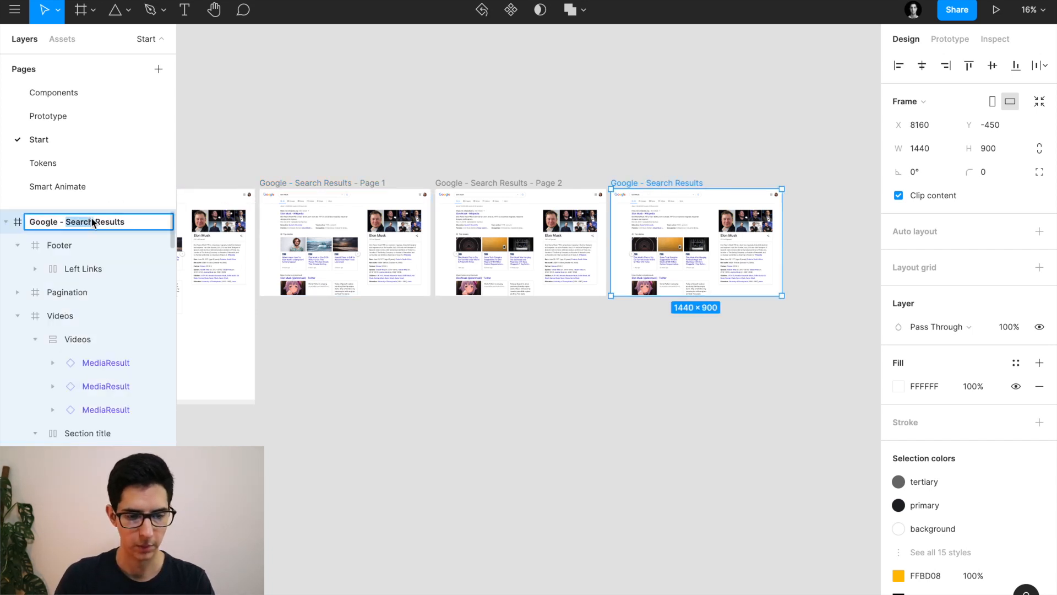
pyautogui.hotkey('shift', 'End')
pyautogui.write('Scrol')
# Rename the Header layer of the Google - Scrolling down frame as Top Navigation.
pyautogui.scroll(5, 765, 173)
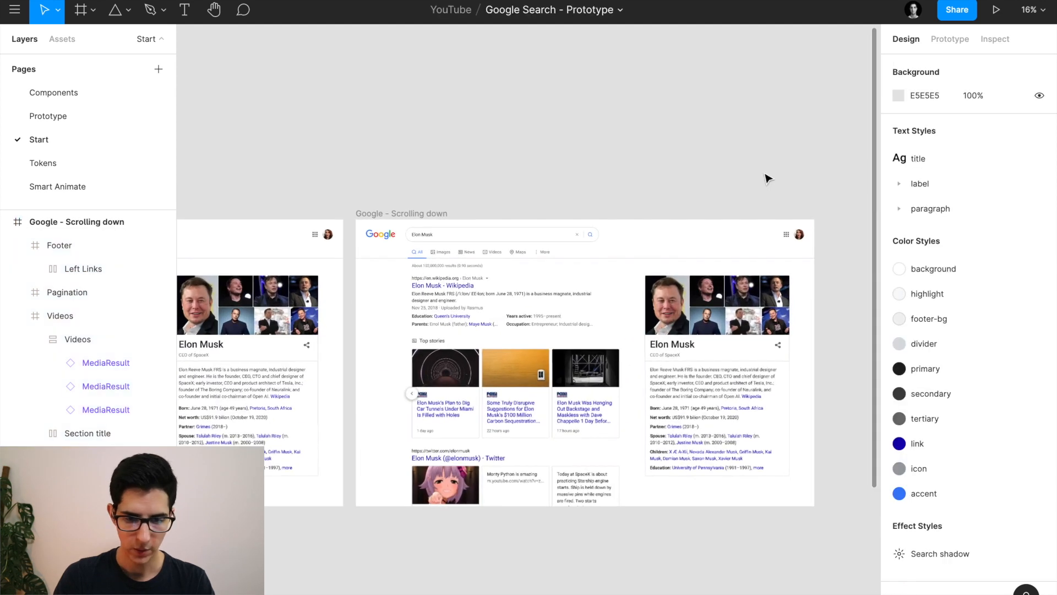
pyautogui.click(572, 253)
pyautogui.doubleClick(80, 424)
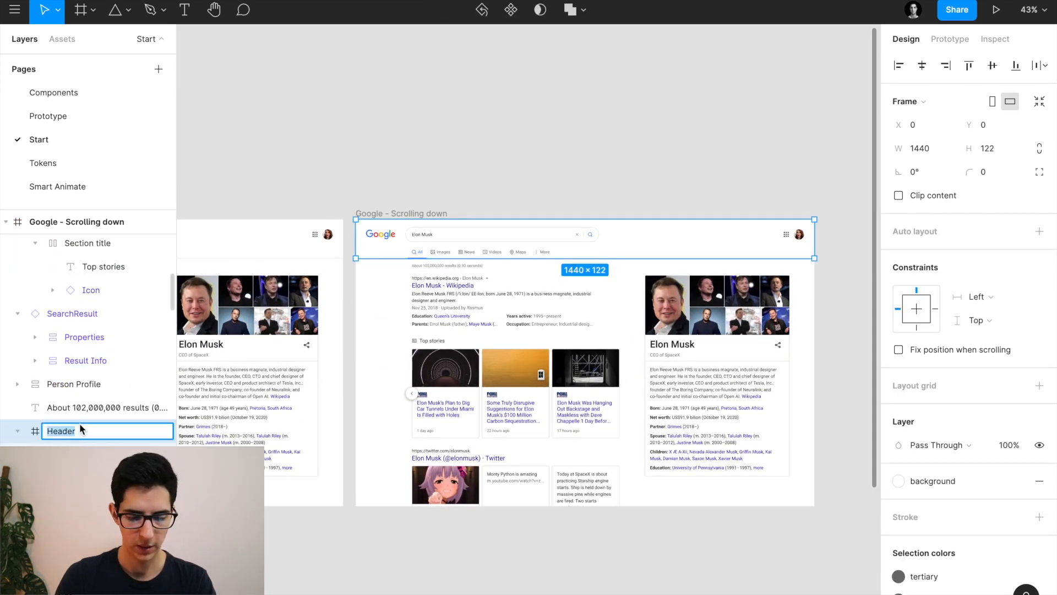
pyautogui.write('Top Navigation')
pyautogui.press('Return')
# Rename the Header layer of the Google - Search Results - Page 2 frame as Top Navigation.
pyautogui.hscroll(-10, 327, 318)
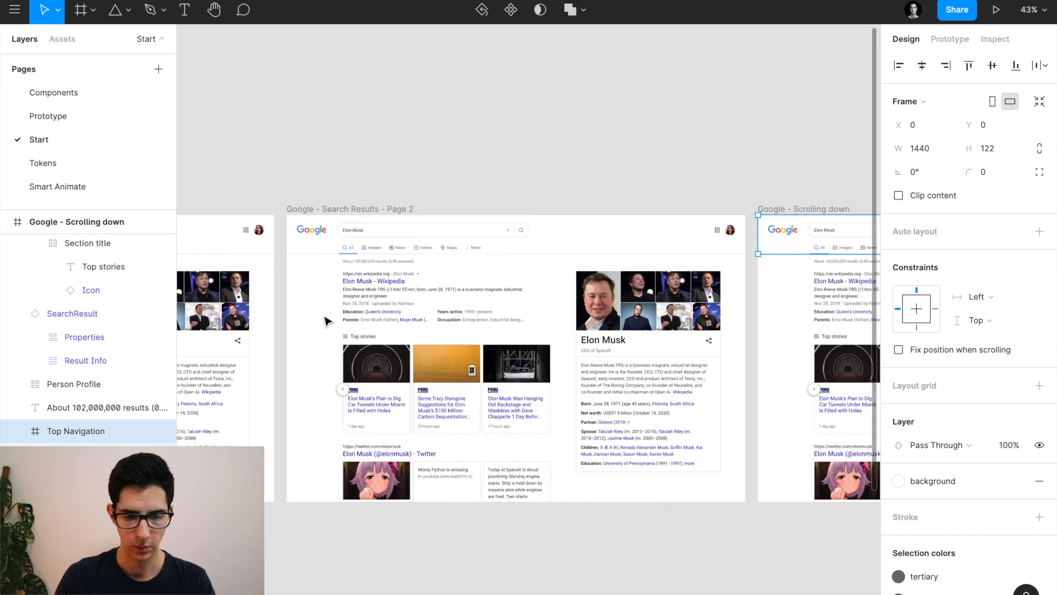
pyautogui.click(444, 221)
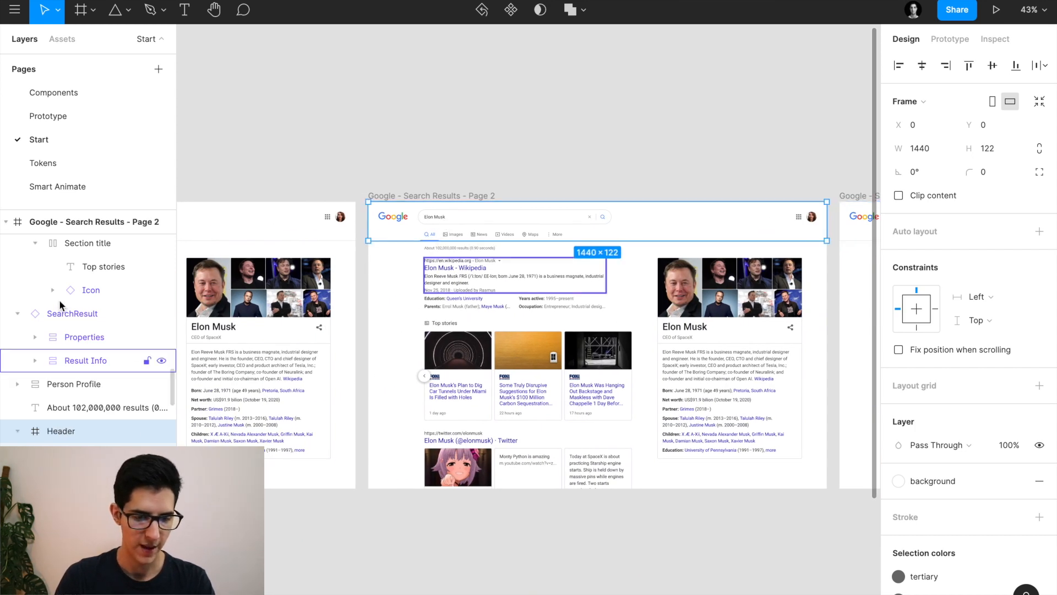
pyautogui.doubleClick(71, 434)
pyautogui.write('Top N')
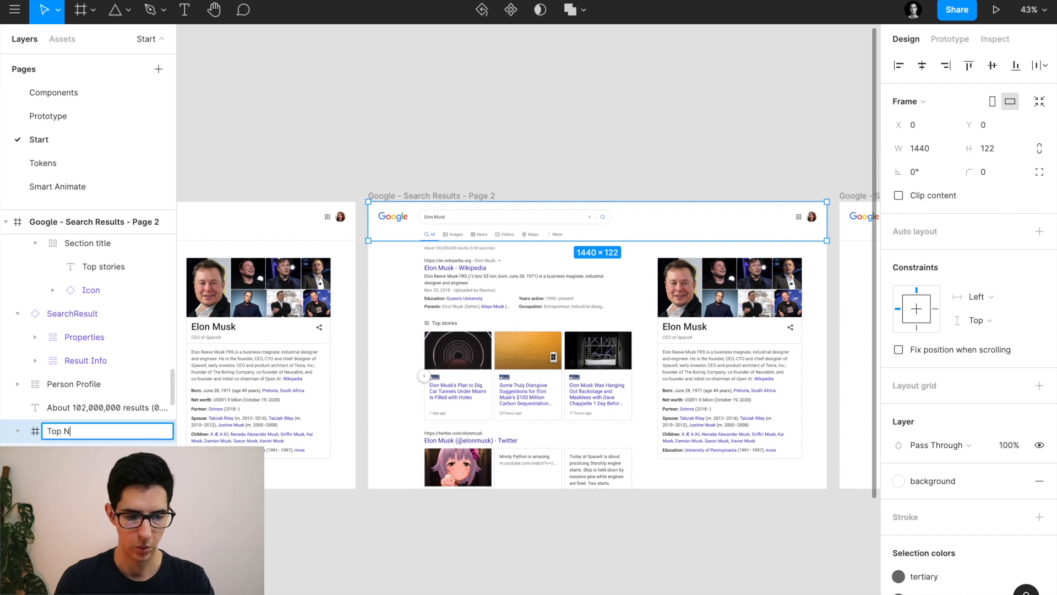
pyautogui.write('avigation')
pyautogui.press('Return')
# Collapse the expanded layer groups inside the Google - Scrolling down frame, including Top Stories, SearchResult and Videos.
pyautogui.hscroll(10, 365, 238)
pyautogui.scroll(5, 365, 238)
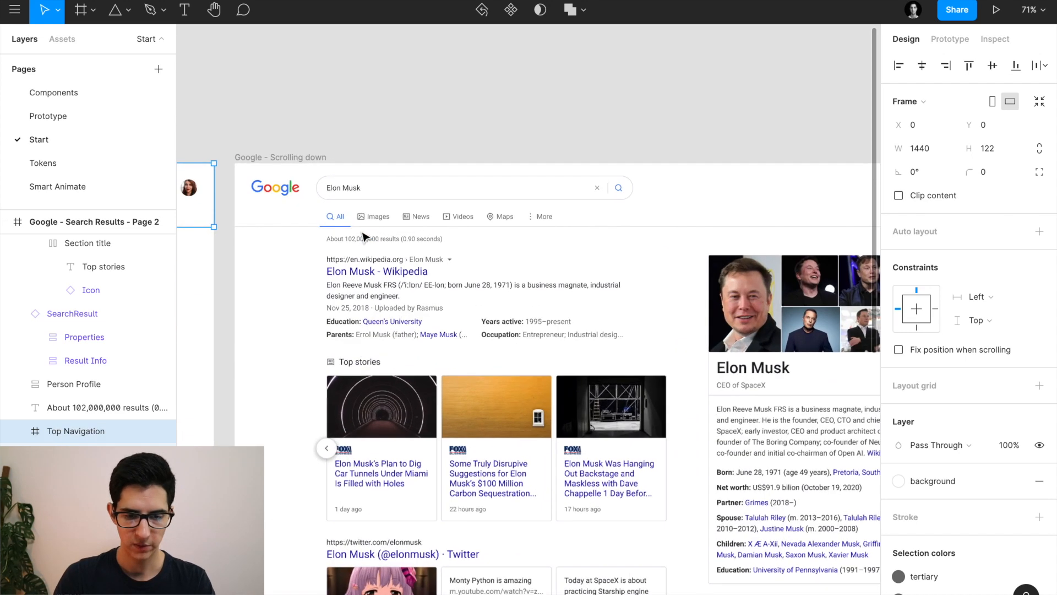
pyautogui.click(353, 209)
pyautogui.scroll(5, 31, 407)
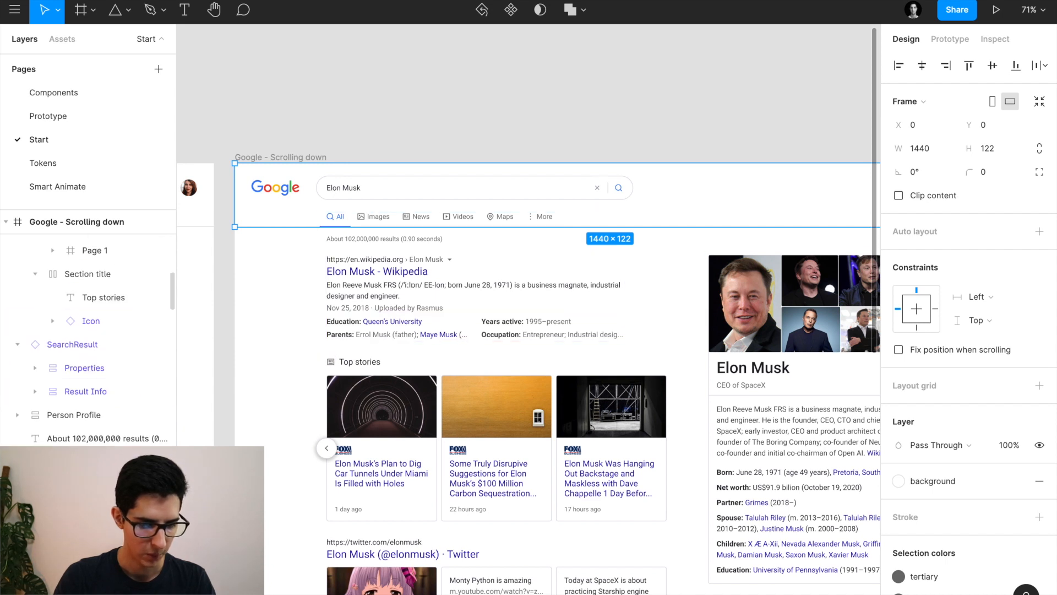
pyautogui.scroll(3, 32, 406)
pyautogui.scroll(1, 31, 440)
pyautogui.click(18, 332)
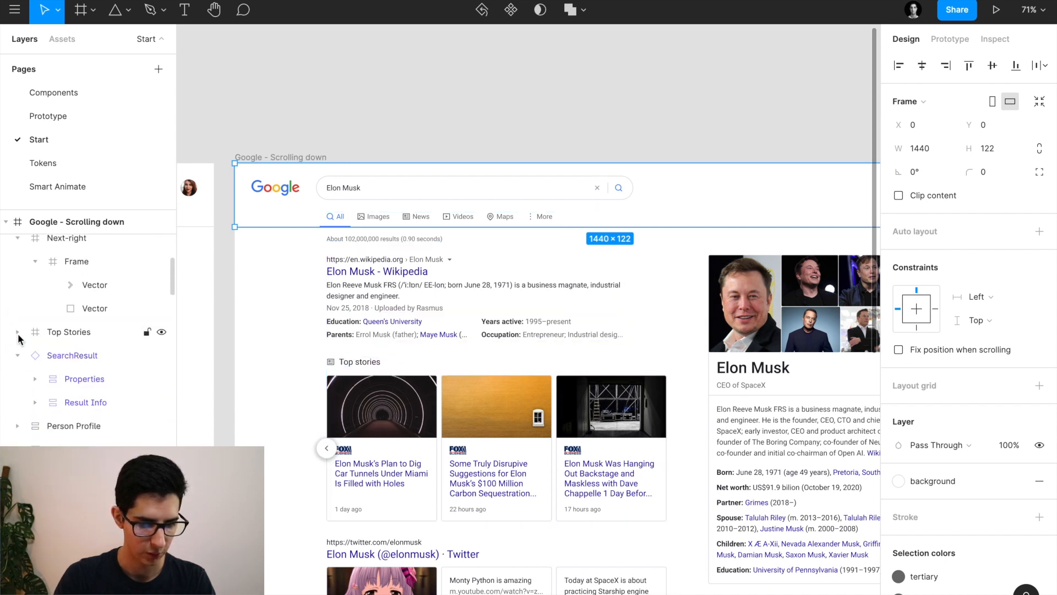
pyautogui.click(18, 354)
pyautogui.scroll(3, 17, 353)
pyautogui.click(17, 347)
pyautogui.click(17, 254)
pyautogui.scroll(3, 17, 254)
pyautogui.scroll(6, 16, 259)
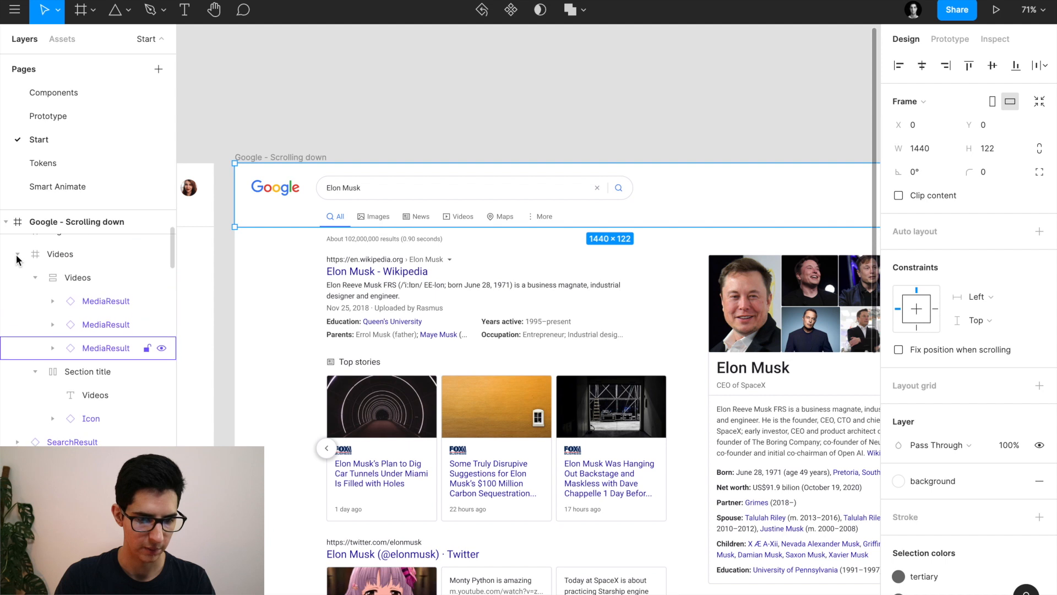
pyautogui.click(18, 316)
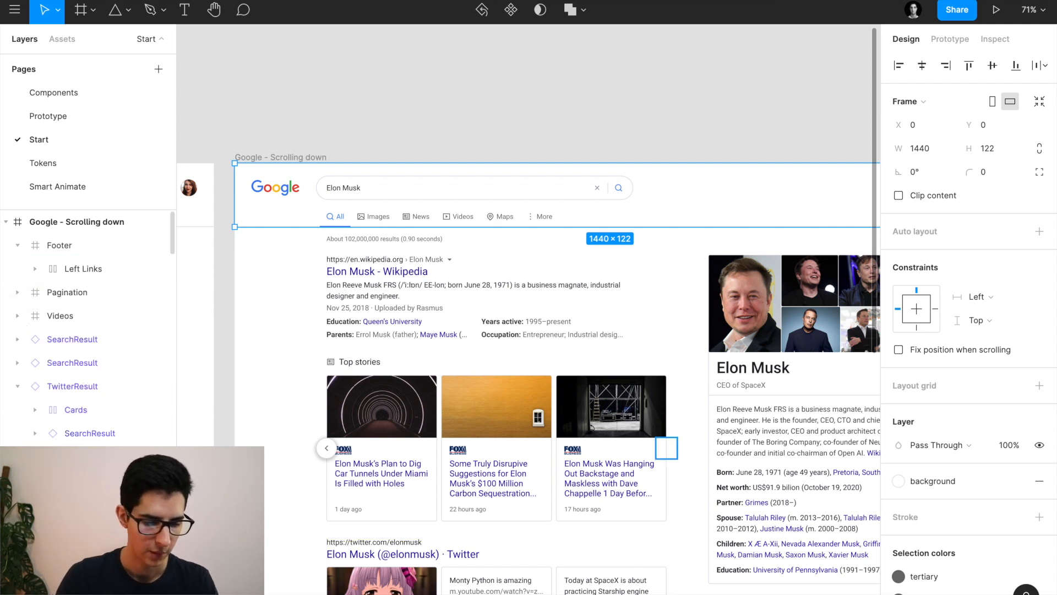
# Move the Top Navigation layer above Footer, as the first layer of the Google - Scrolling down frame.
pyautogui.scroll(-3, 110, 430)
pyautogui.scroll(2, 110, 429)
pyautogui.scroll(1, 88, 341)
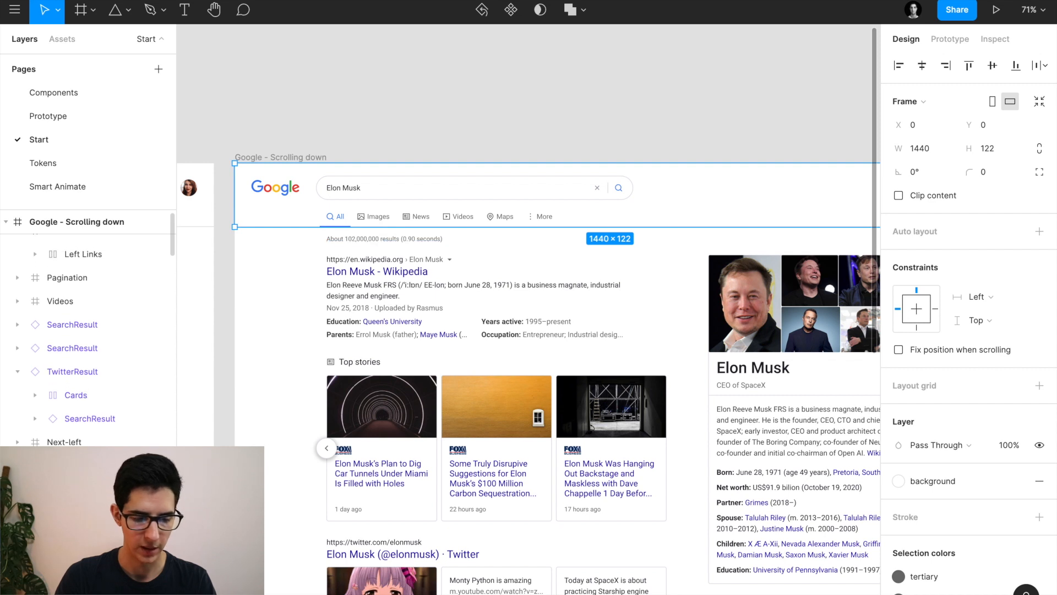
pyautogui.moveTo(88, 442); pyautogui.dragTo(36, 230)
# Select the Top Navigation of the Page 2 frame and collapse that frame's TwitterResult, Next-left, Next-right and Top Stories layers.
pyautogui.scroll(-5, 323, 212)
pyautogui.hscroll(-4, 323, 213)
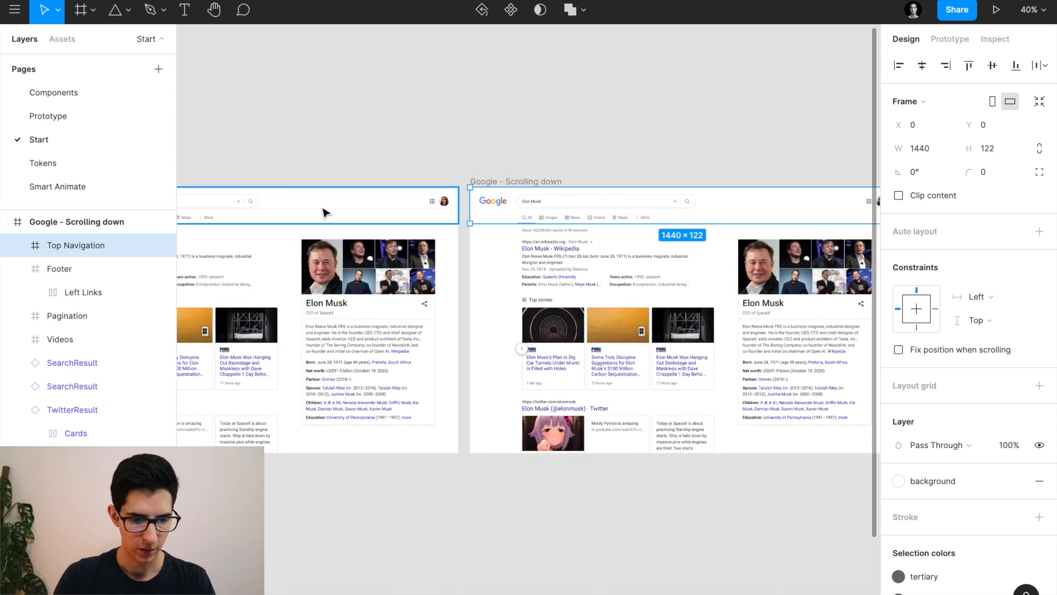
pyautogui.click(322, 209)
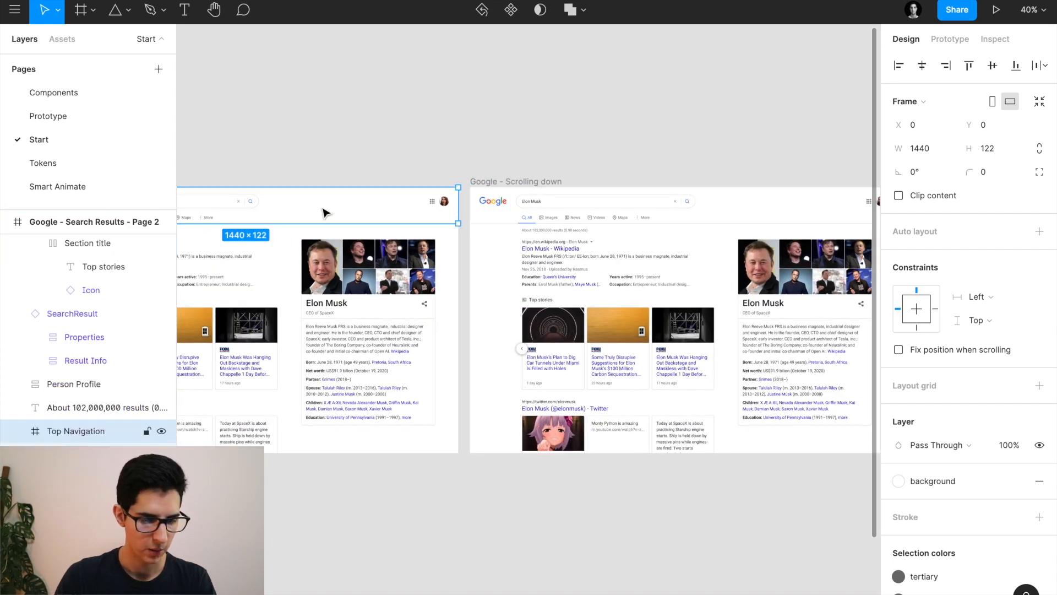
pyautogui.scroll(5, 21, 431)
pyautogui.click(19, 417)
pyautogui.click(20, 320)
pyautogui.scroll(5, 21, 326)
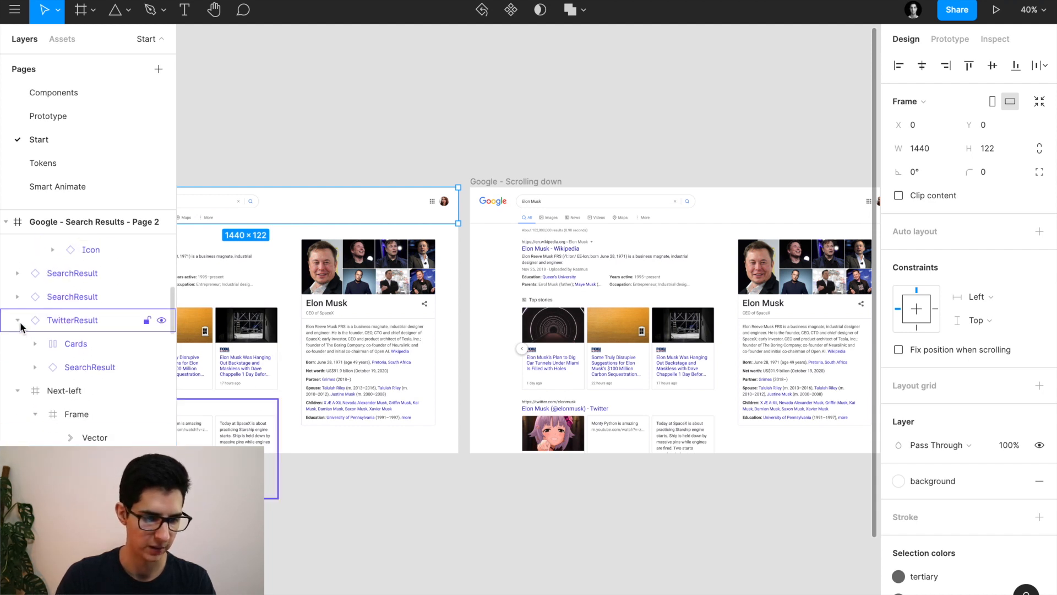
pyautogui.click(19, 320)
pyautogui.click(18, 343)
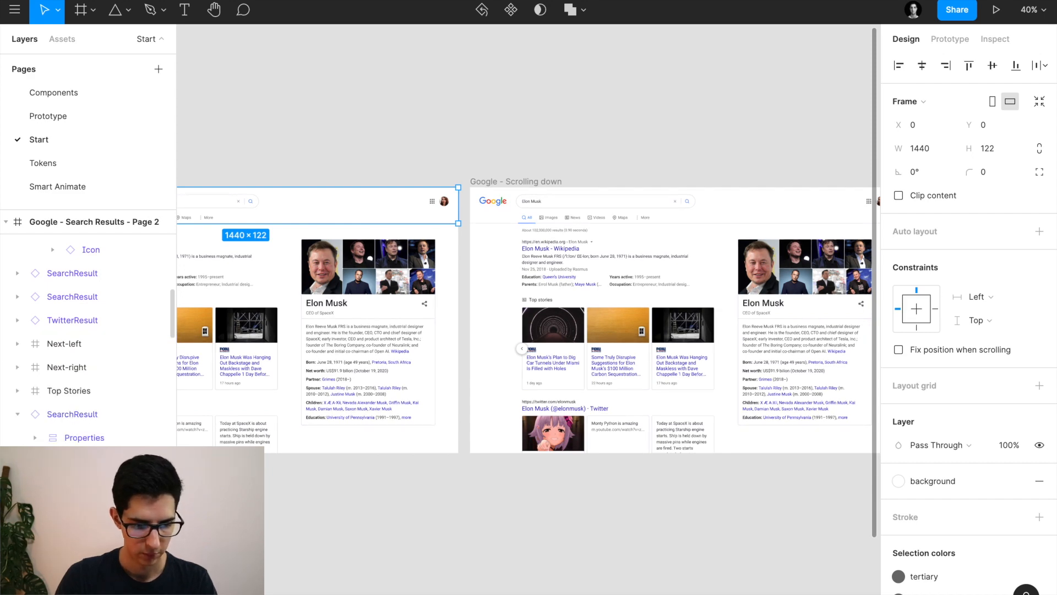
# Cut the Page 2 Top Navigation, paste it back into the Page 2 frame and place it above Footer as the first layer.
pyautogui.press('super+x')
pyautogui.scroll(3, 85, 370)
pyautogui.hscroll(-5, 335, 269)
pyautogui.hscroll(-2, 335, 269)
pyautogui.click(360, 172)
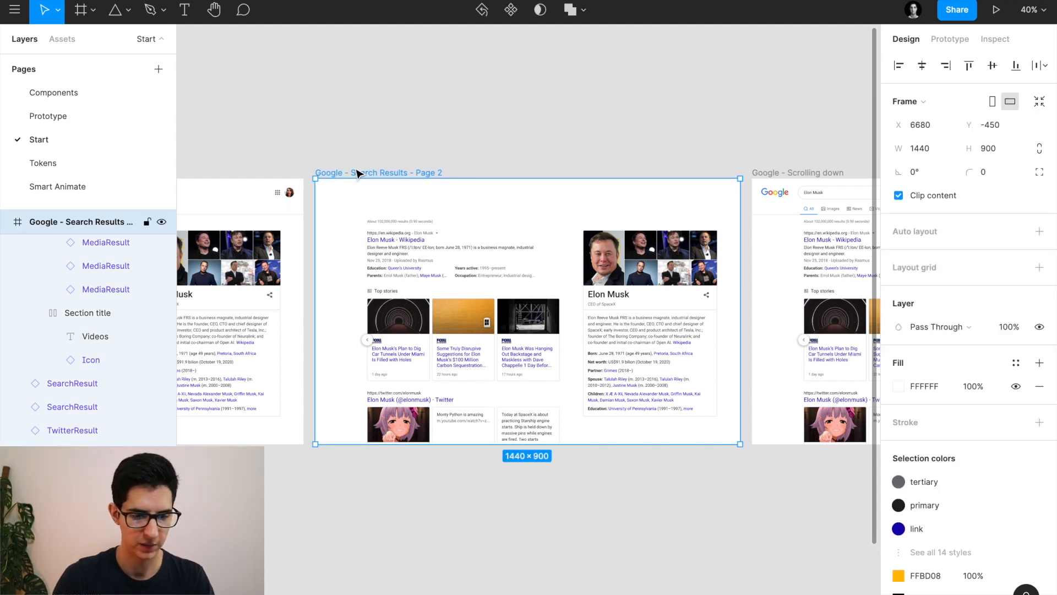
pyautogui.press('super+v')
pyautogui.moveTo(57, 265); pyautogui.dragTo(66, 245)
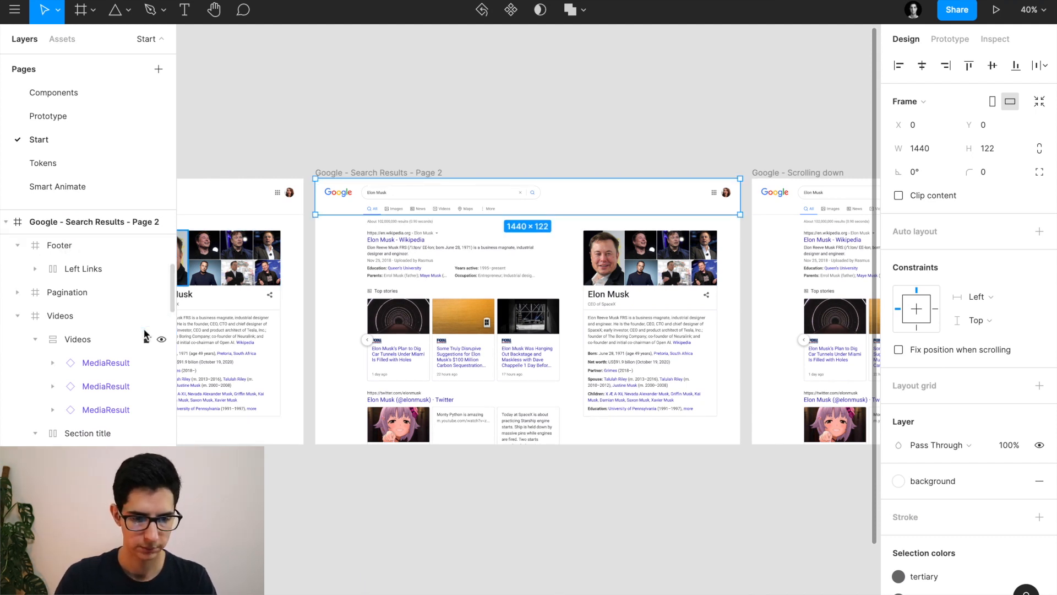
pyautogui.scroll(-5, 144, 334)
pyautogui.scroll(5, 26, 269)
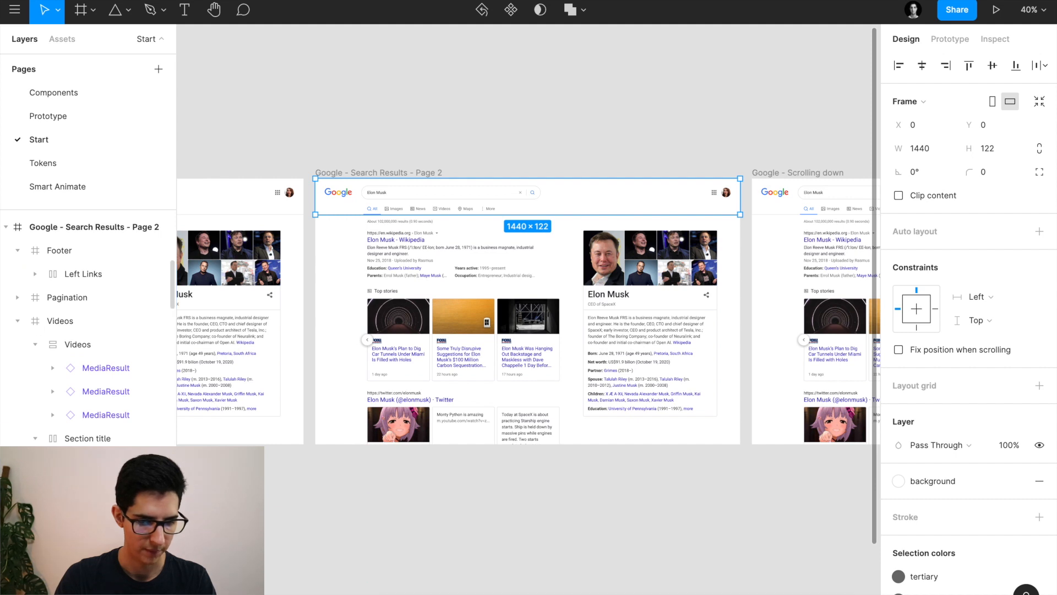
pyautogui.moveTo(60, 361); pyautogui.dragTo(23, 291)
pyautogui.scroll(3, 24, 292)
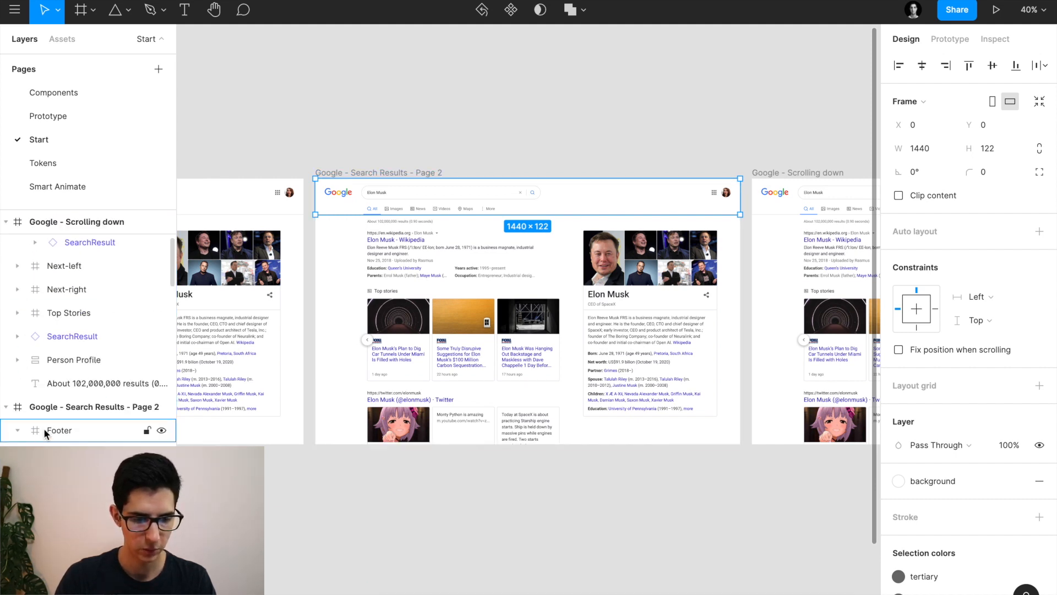
pyautogui.scroll(-2, 427, 137)
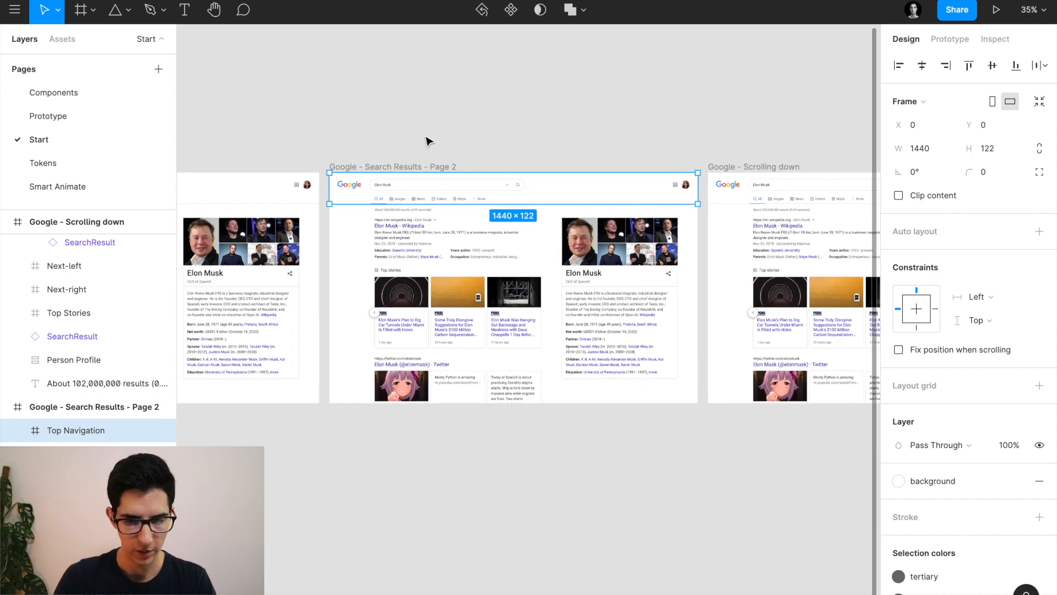
# Copy the Top Navigation - Short bar from the Prototype page's scroll down frame into the Google - Scrolling down frame on the Start page.
pyautogui.click(427, 142)
pyautogui.hscroll(5, 427, 142)
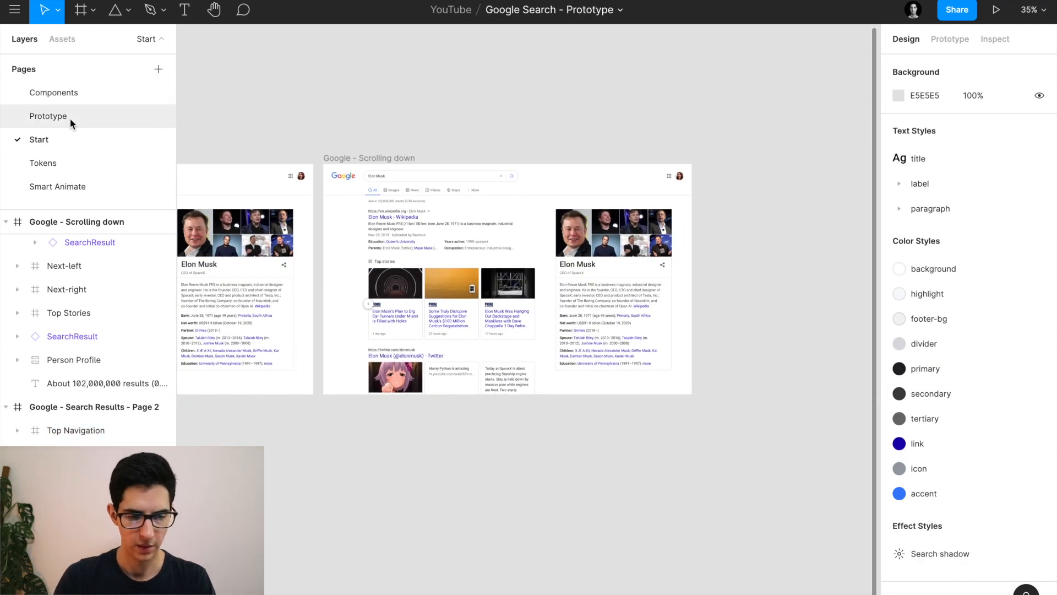
pyautogui.click(70, 118)
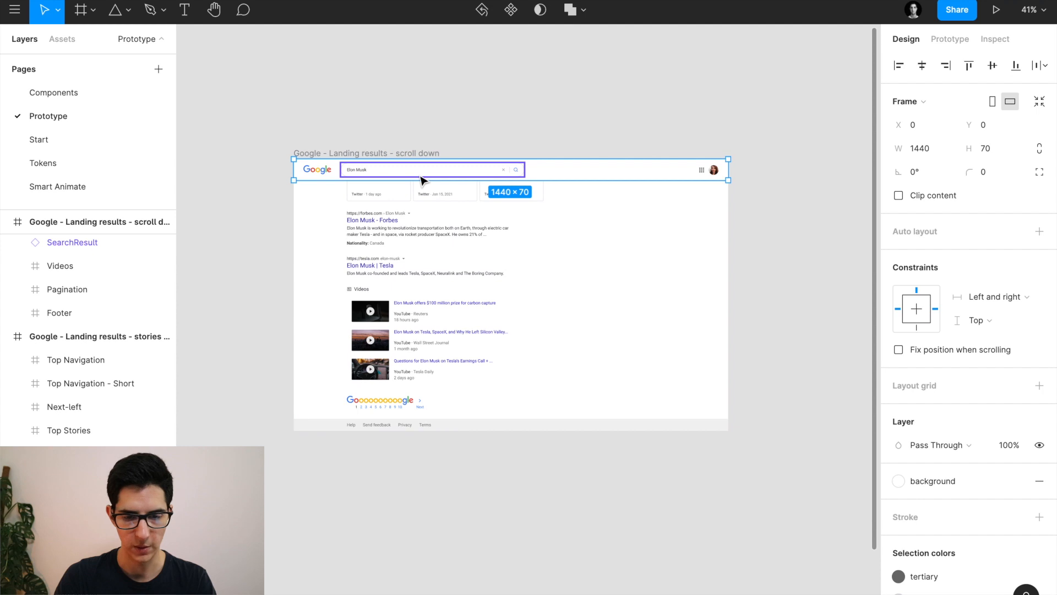
pyautogui.click(66, 141)
pyautogui.click(366, 159)
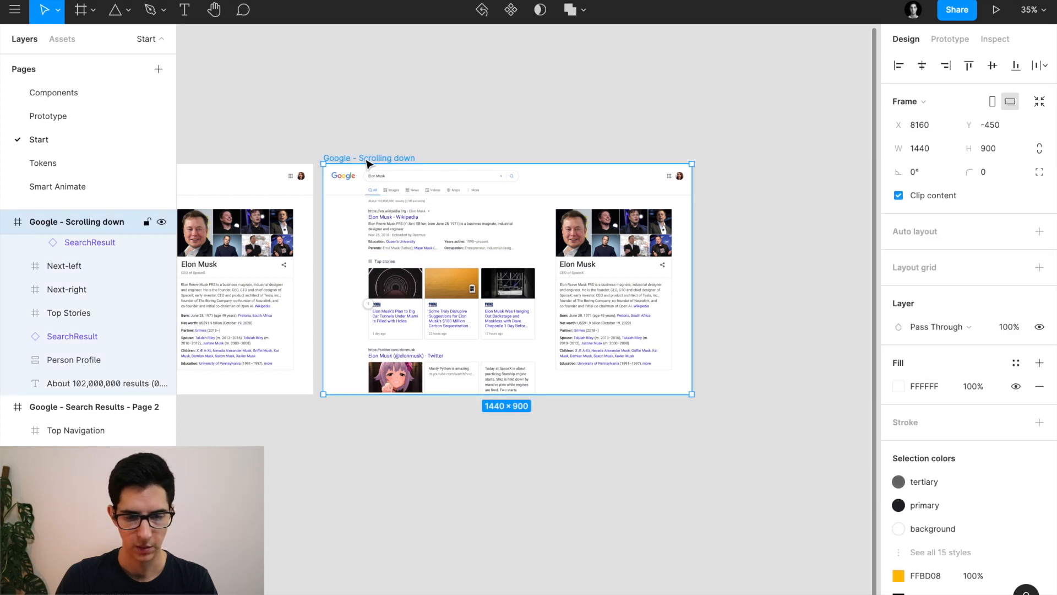
pyautogui.scroll(5, 367, 163)
pyautogui.click(367, 163)
pyautogui.hscroll(1, 367, 163)
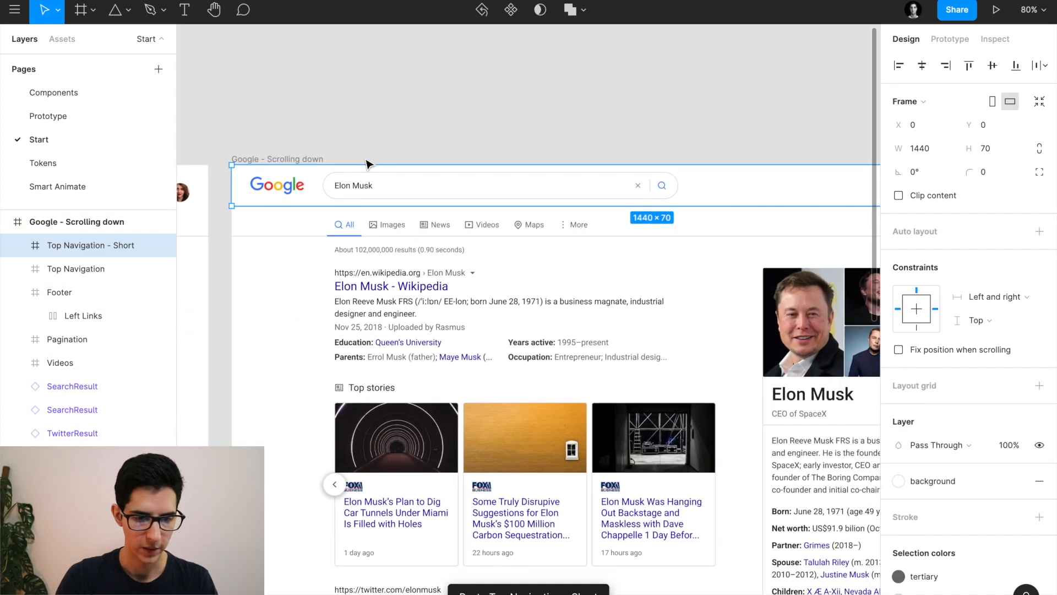
# Examine how the short navigation bar and its search field sit over the full navigation in the Google - Scrolling down frame.
pyautogui.scroll(2, 294, 177)
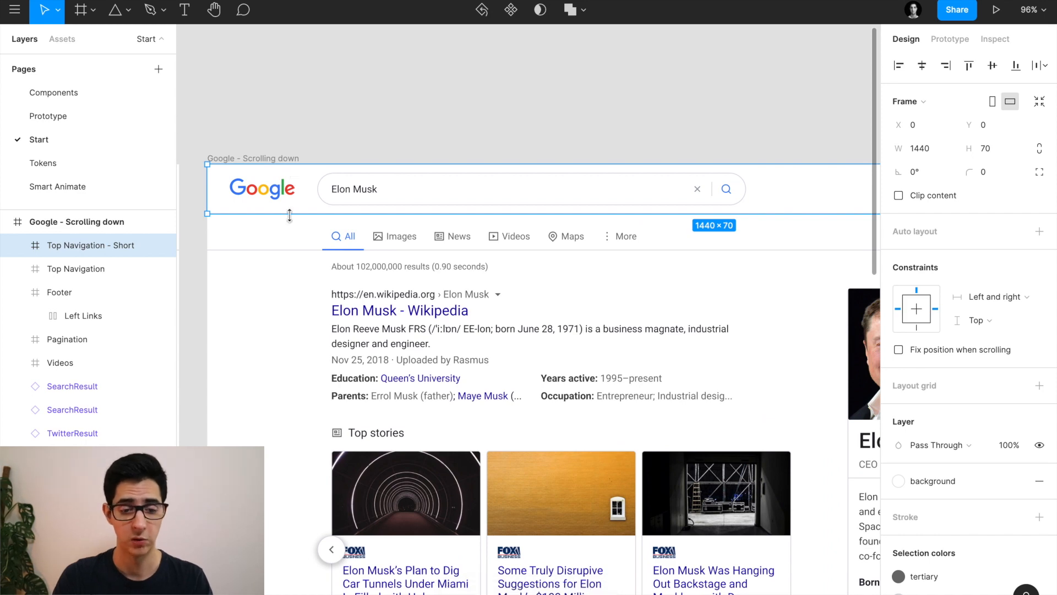
pyautogui.scroll(3, 429, 265)
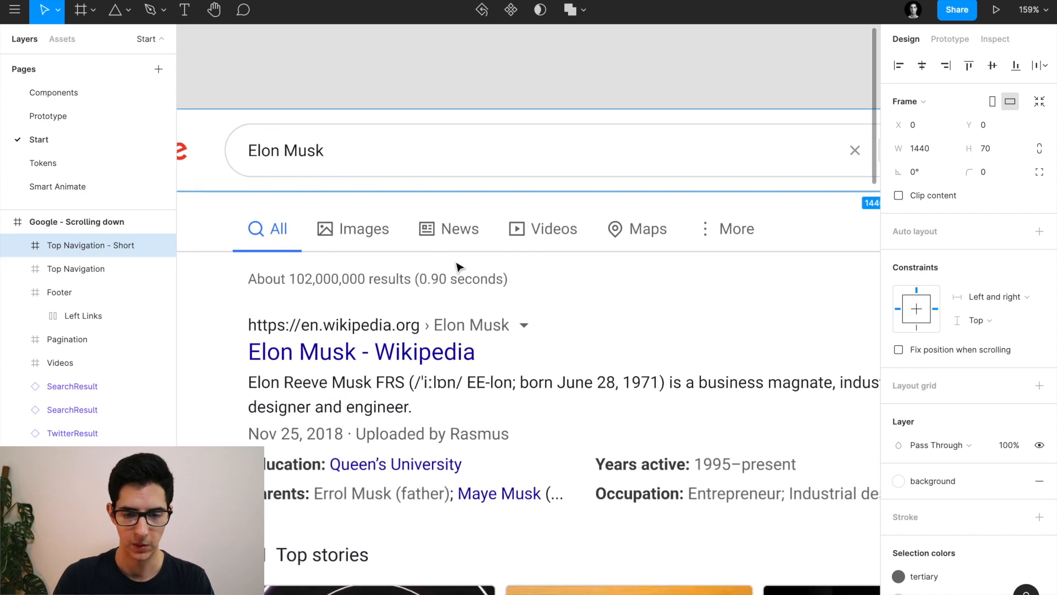
pyautogui.hscroll(3, 456, 267)
pyautogui.scroll(-3, 573, 244)
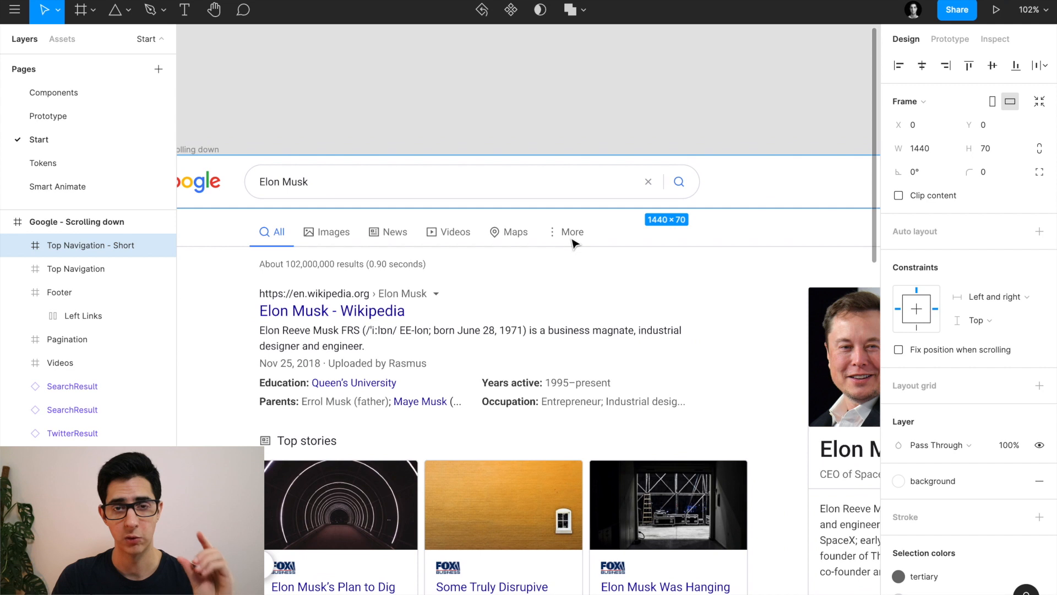
pyautogui.hscroll(-4, 380, 189)
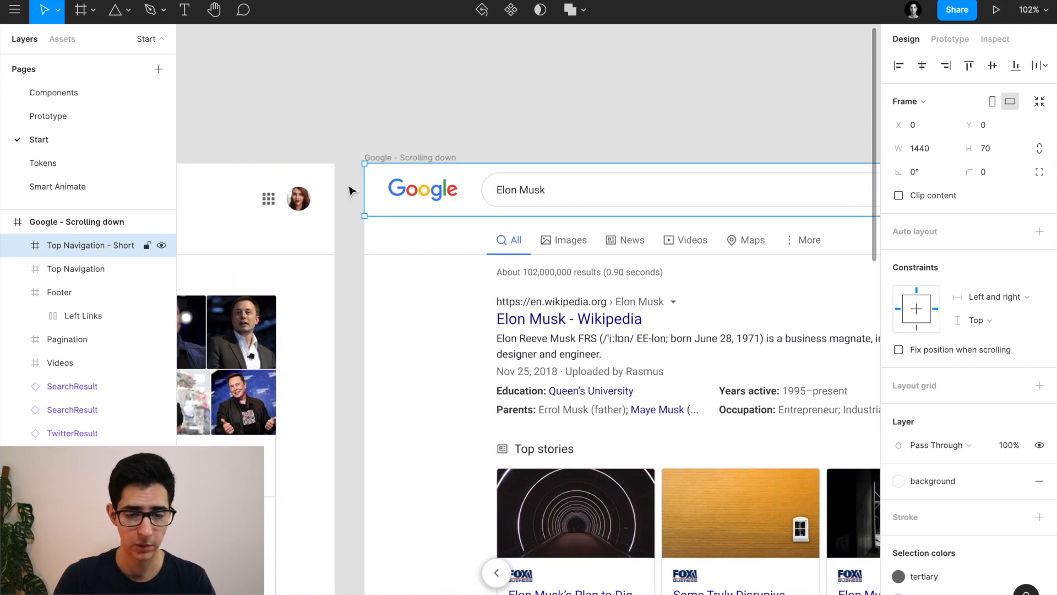
pyautogui.doubleClick(518, 195)
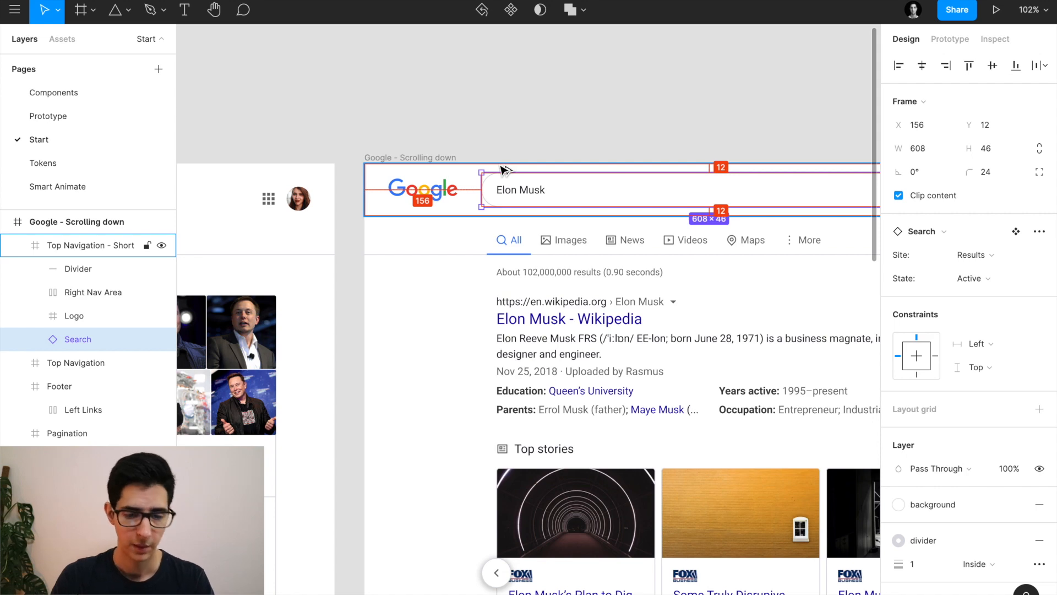
pyautogui.hscroll(2, 498, 165)
pyautogui.click(488, 131)
pyautogui.scroll(3, 435, 182)
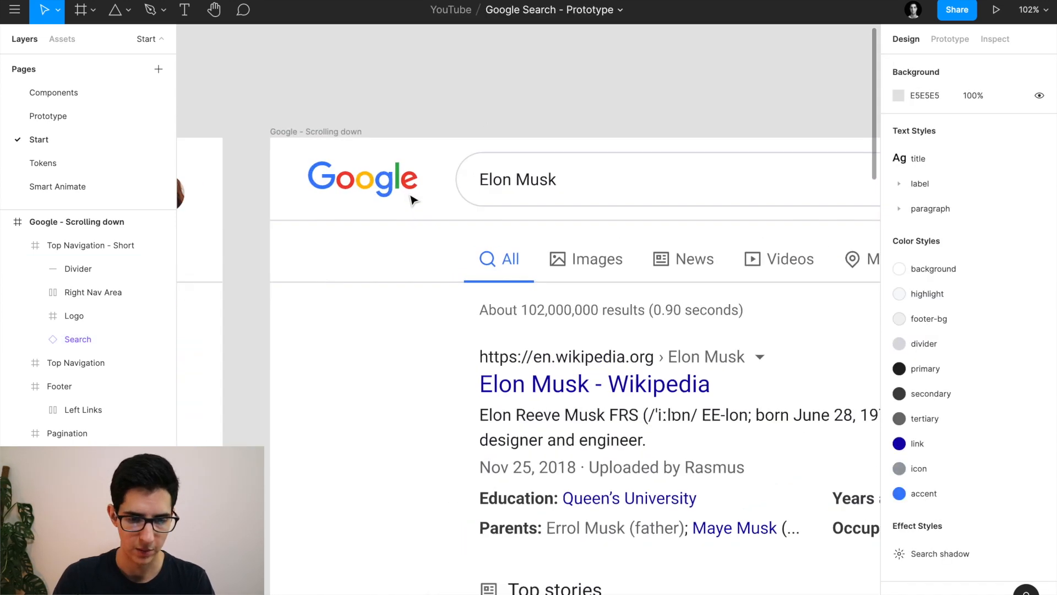
# Move the full Top Navigation of the Google - Scrolling down frame up to Y -122, just above the frame's upper edge.
pyautogui.scroll(4, 411, 196)
pyautogui.scroll(-4, 434, 245)
pyautogui.click(418, 292)
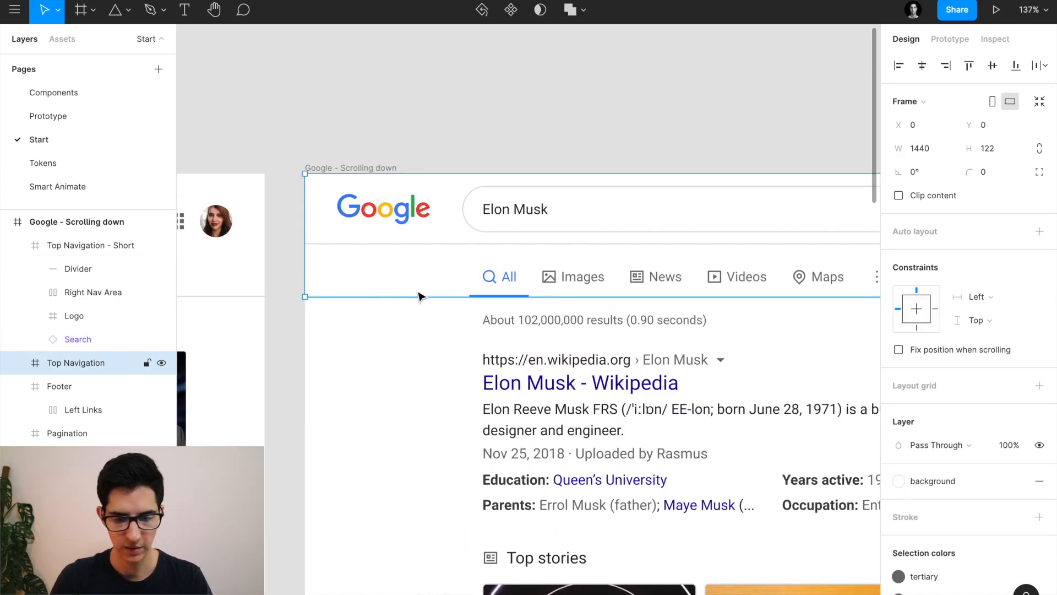
pyautogui.scroll(-3, 418, 296)
pyautogui.hotkey('shift', 'Up')
pyautogui.hotkey('shift', 'Up')
pyautogui.hotkey('shift', 'Up')
pyautogui.hotkey('shift', 'Up')
pyautogui.hotkey('shift', 'Up')
pyautogui.hotkey('shift', 'Up')
pyautogui.hotkey('shift', 'Up')
pyautogui.hotkey('shift', 'Up')
pyautogui.hotkey('shift', 'Up')
pyautogui.hotkey('shift', 'Up')
pyautogui.hotkey('shift', 'Up')
pyautogui.hotkey('shift', 'Up')
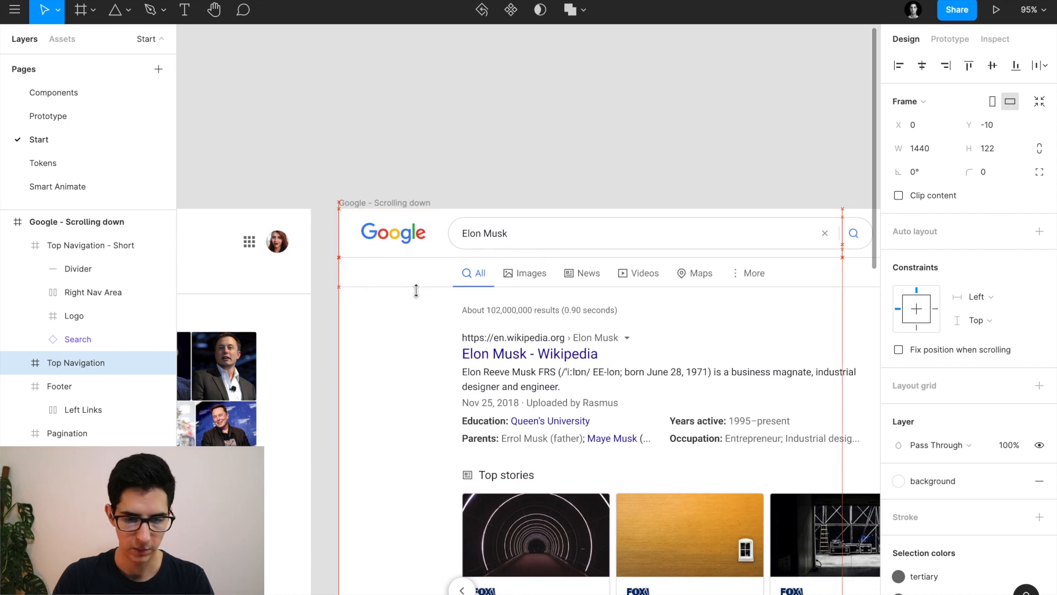
pyautogui.press('Up')
pyautogui.press('Up')
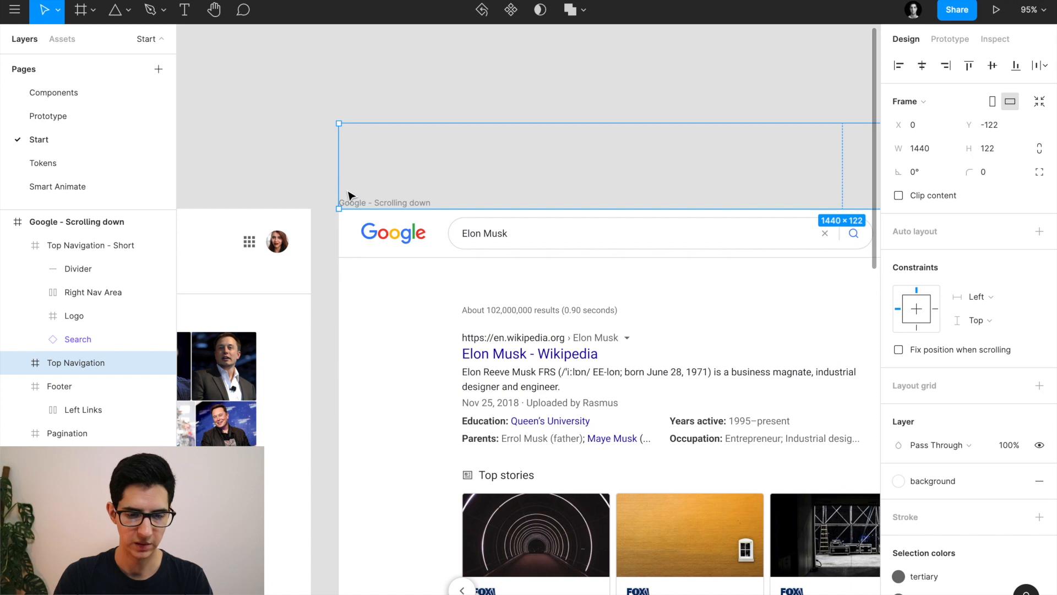
pyautogui.scroll(5, 348, 196)
pyautogui.scroll(2, 341, 276)
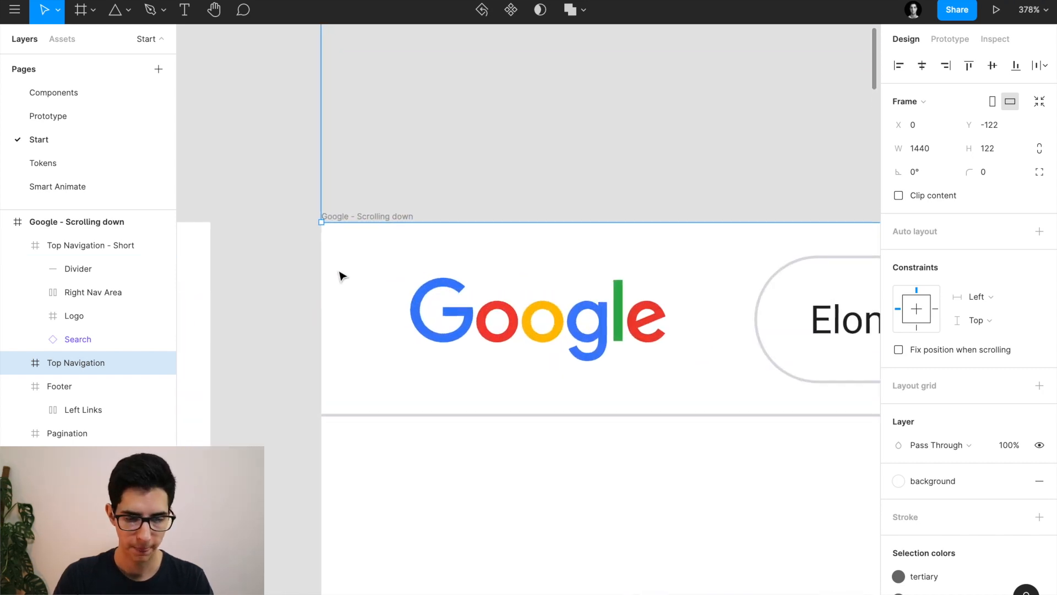
pyautogui.scroll(-6, 342, 276)
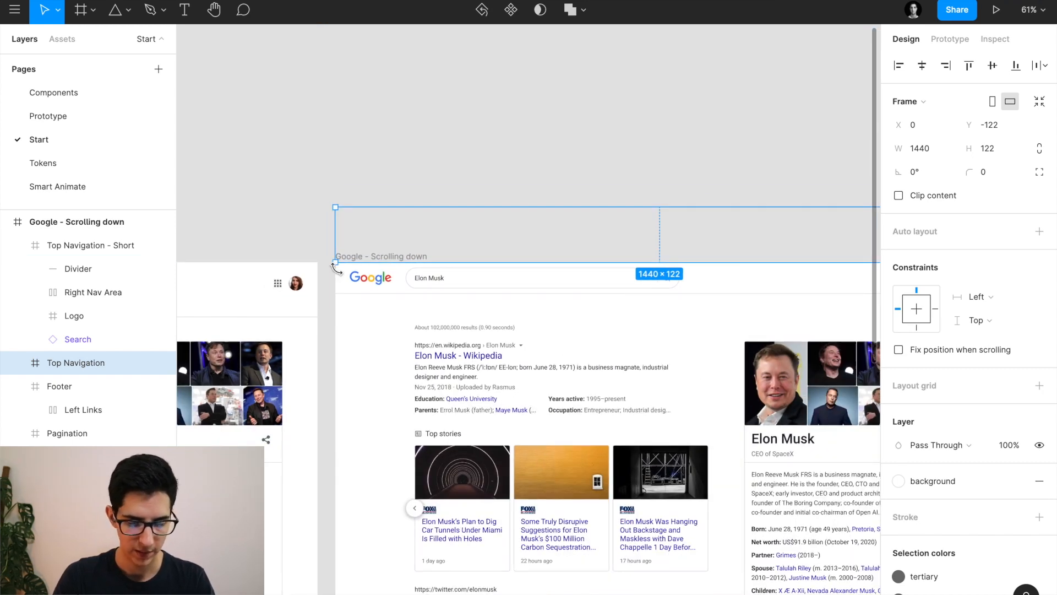
# Lower the full Top Navigation to Y 8 in the Google - Scrolling down frame.
pyautogui.hotkey('shift', 'Down')
pyautogui.hotkey('shift', 'Down')
pyautogui.hotkey('shift', 'Down')
pyautogui.hotkey('shift', 'Down')
pyautogui.hotkey('shift', 'Down')
pyautogui.hotkey('shift', 'Down')
pyautogui.hotkey('shift', 'Down')
pyautogui.hotkey('shift', 'Down')
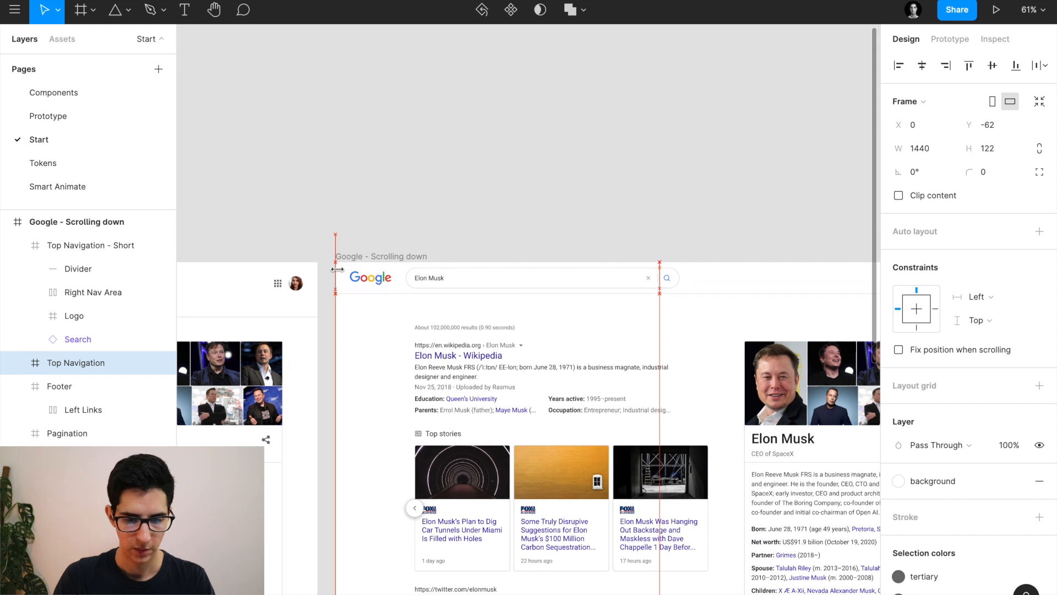
pyautogui.hotkey('shift', 'Down')
pyautogui.hotkey('shift', 'Down')
pyautogui.hotkey('shift', 'Down')
pyautogui.hotkey('shift', 'Down')
pyautogui.hotkey('shift', 'Down')
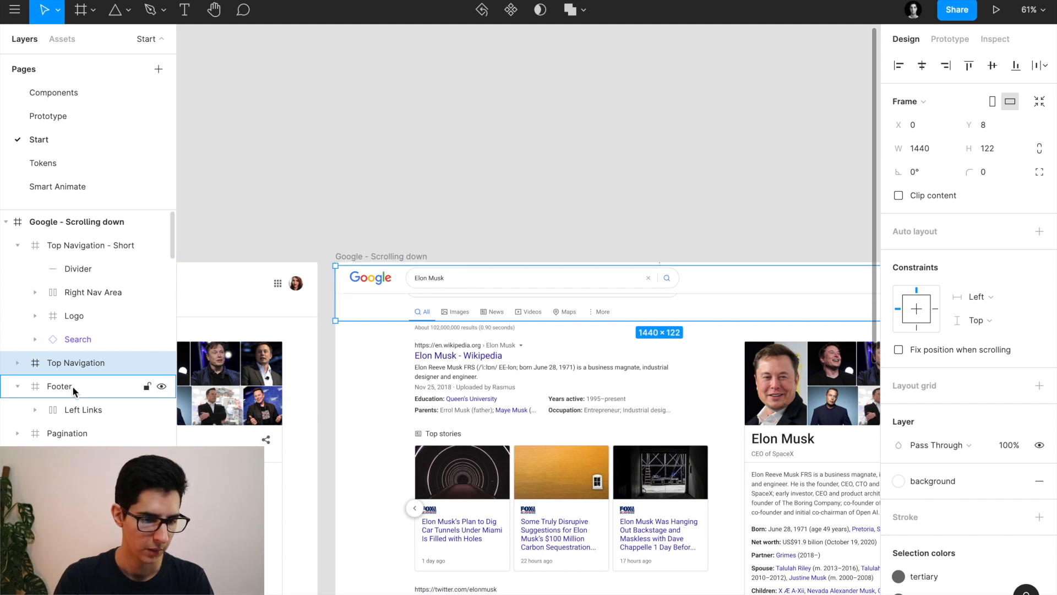
# Place Top Navigation above Top Navigation - Short in the scrolling-down frame's layer order and move it up to Y -122.
pyautogui.moveTo(60, 363); pyautogui.dragTo(40, 235)
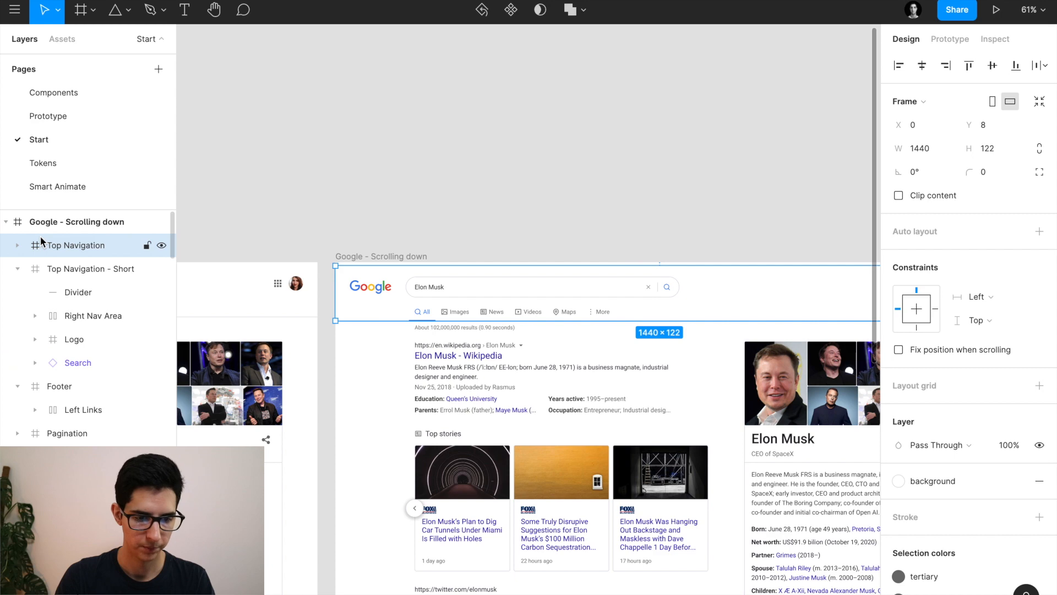
pyautogui.click(17, 270)
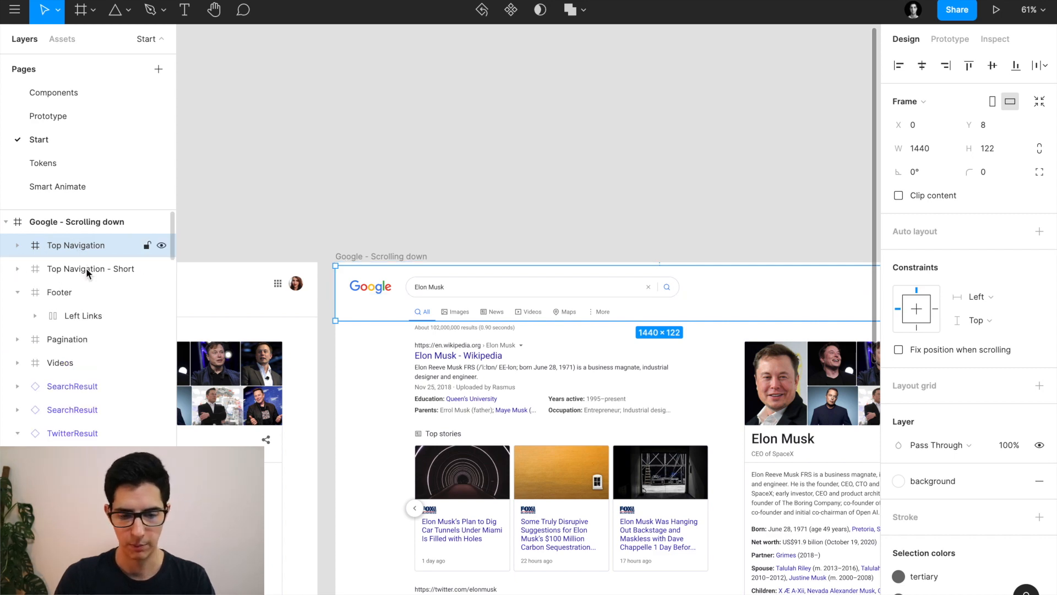
pyautogui.scroll(3, 415, 321)
pyautogui.hotkey('shift', 'Up')
pyautogui.hotkey('shift', 'Up')
pyautogui.hotkey('shift', 'Up')
pyautogui.hotkey('shift', 'Up')
pyautogui.hotkey('shift', 'Up')
pyautogui.hotkey('shift', 'Up')
pyautogui.hotkey('shift', 'Up')
pyautogui.hotkey('shift', 'Up')
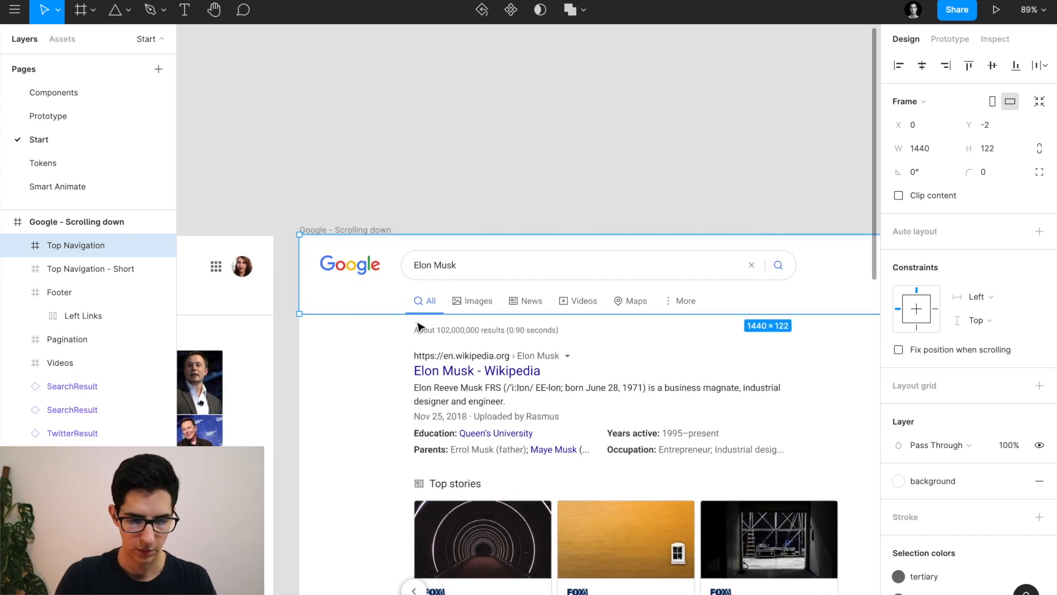
pyautogui.hotkey('shift', 'Up')
pyautogui.hotkey('shift', 'Up')
pyautogui.hotkey('shift', 'Up')
pyautogui.hotkey('shift', 'Up')
pyautogui.hotkey('shift', 'Up')
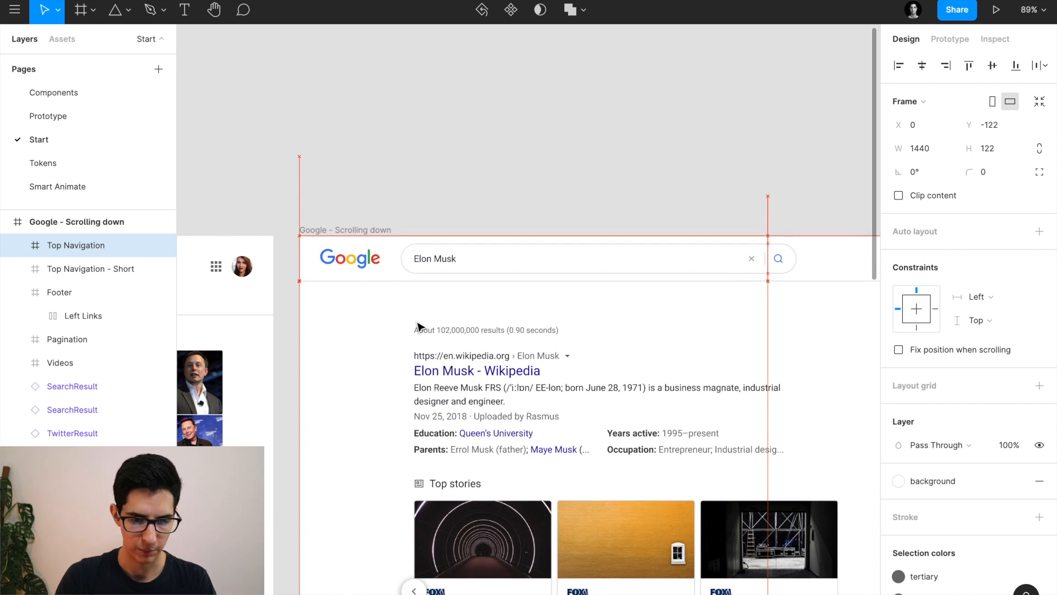
pyautogui.scroll(4, 306, 247)
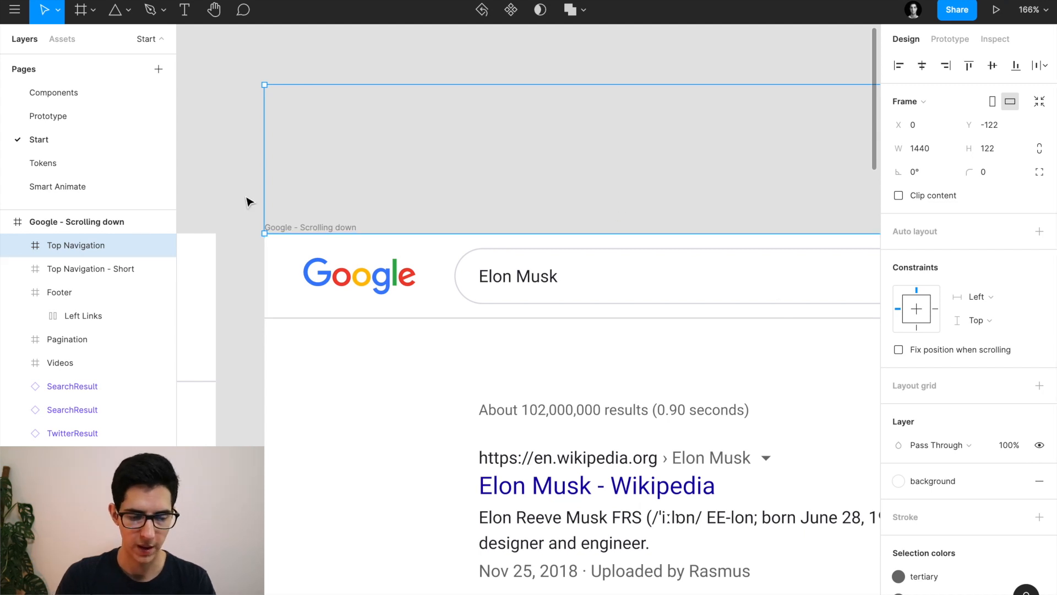
pyautogui.scroll(-2, 246, 202)
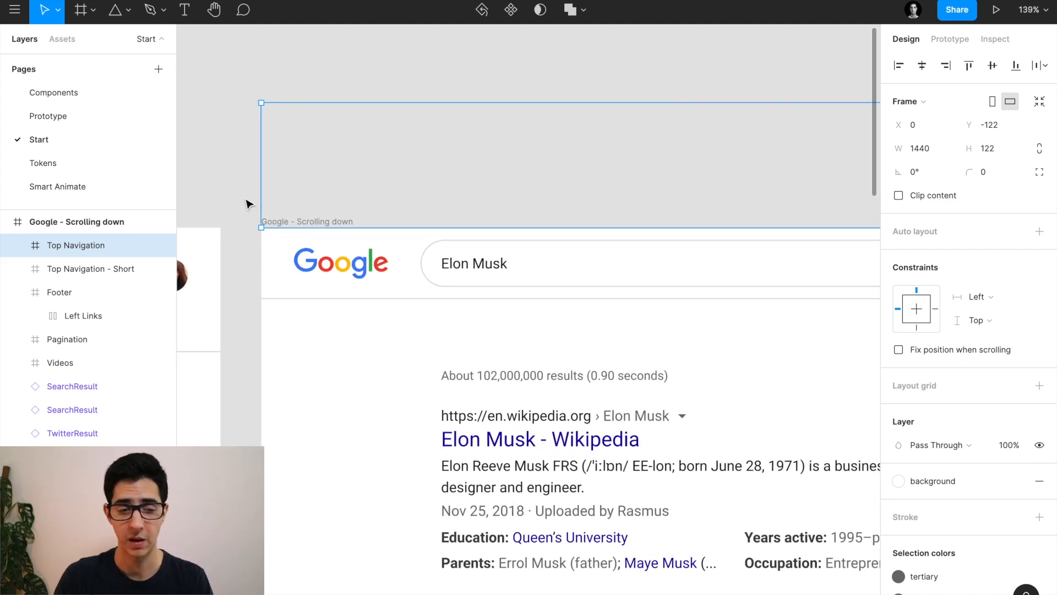
# Copy Top Navigation - Short into the Google - Search Results - Page 2 frame and move it up to Y -70, just above the frame.
pyautogui.click(105, 269)
pyautogui.scroll(-5, 374, 239)
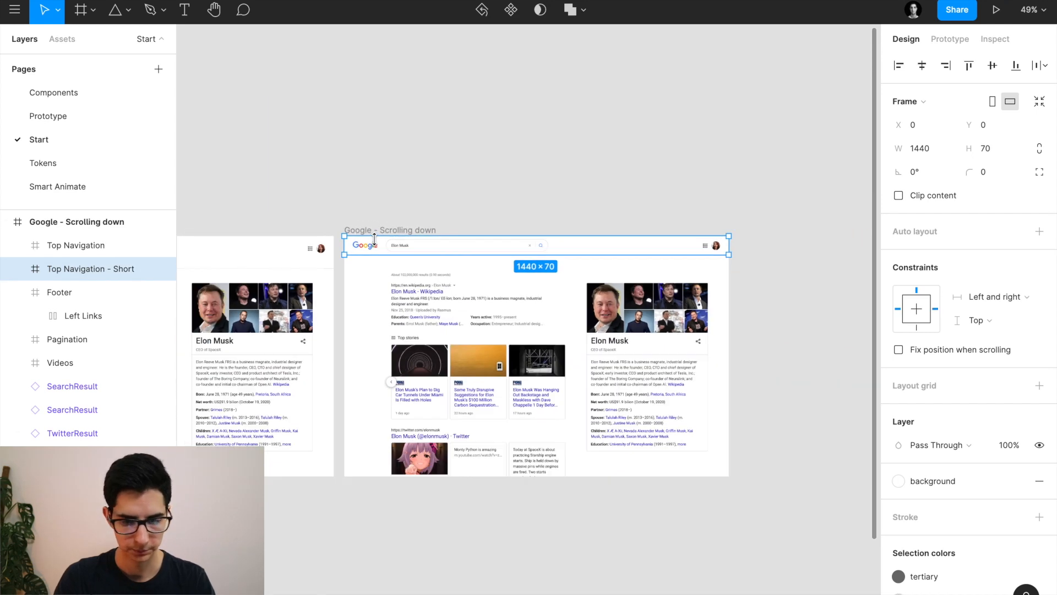
pyautogui.hscroll(-5, 375, 242)
pyautogui.scroll(-2, 379, 245)
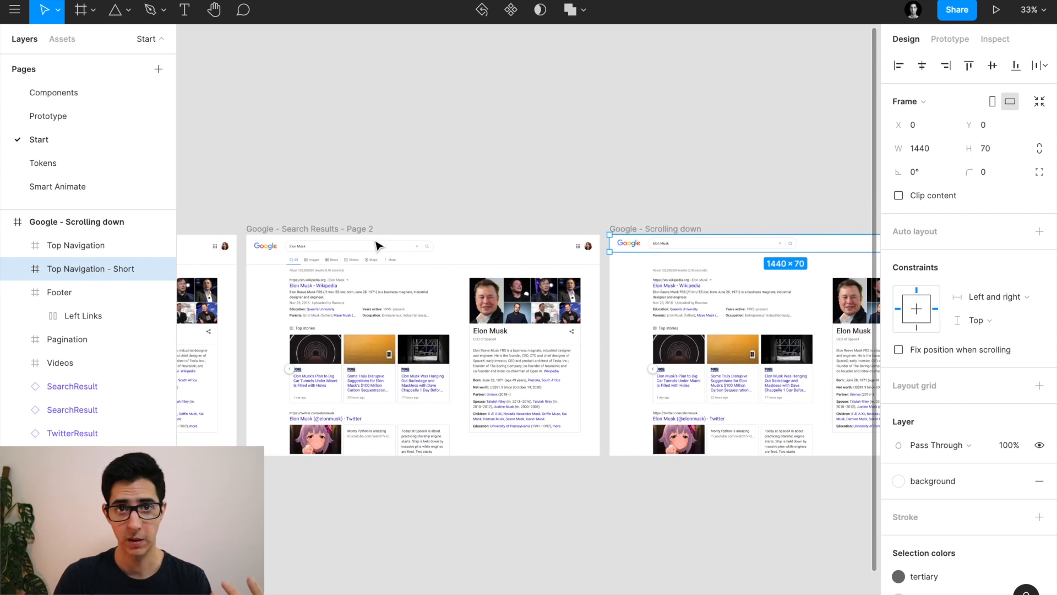
pyautogui.click(311, 229)
pyautogui.scroll(3, 311, 231)
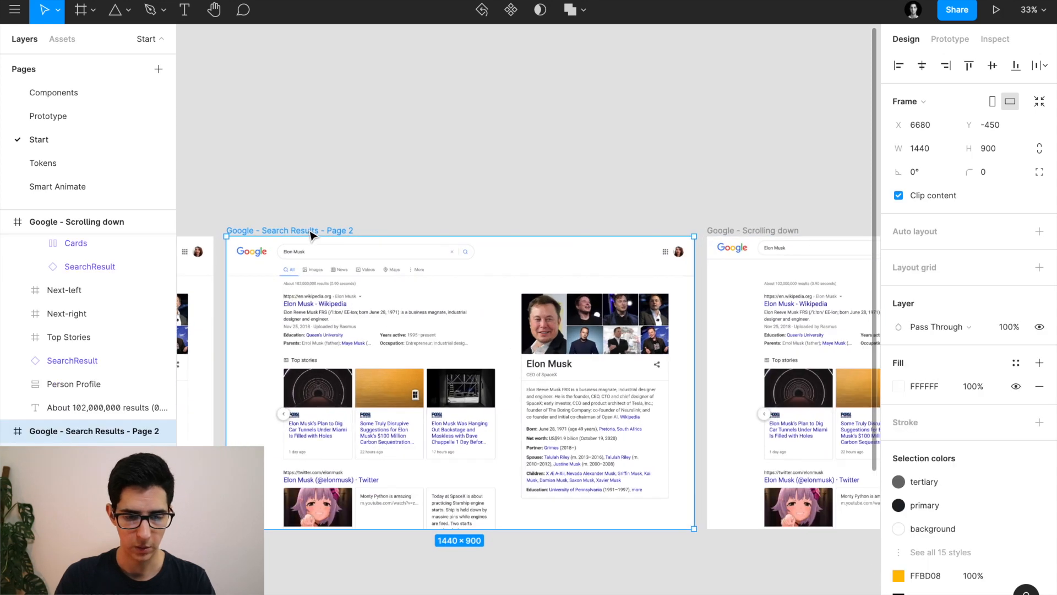
pyautogui.press('Return')
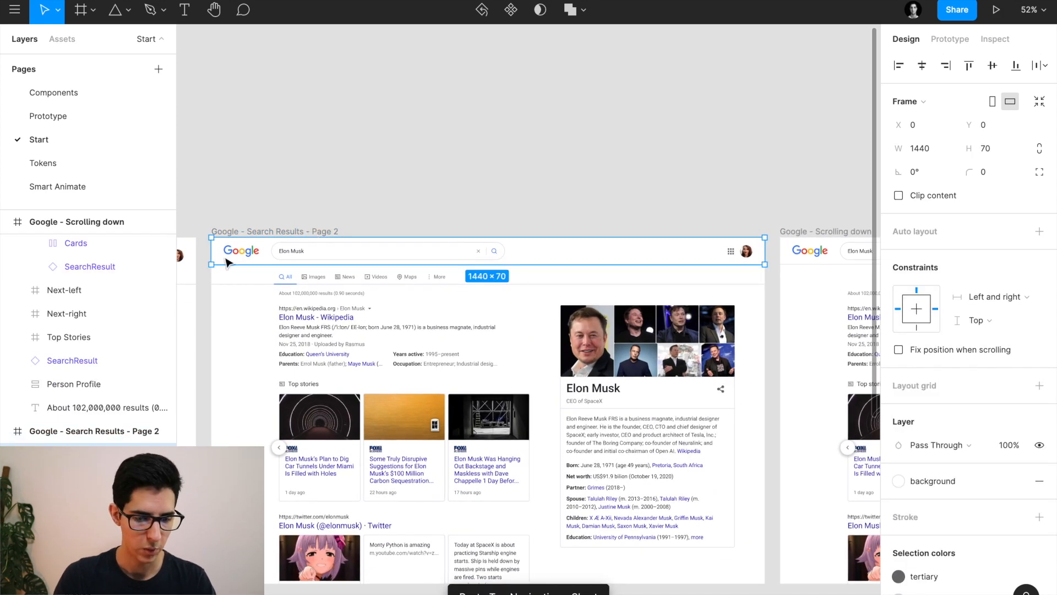
pyautogui.scroll(3, 229, 262)
pyautogui.hotkey('shift', 'Up')
pyautogui.hotkey('shift', 'Up')
pyautogui.hotkey('shift', 'Up')
pyautogui.hotkey('shift', 'Up')
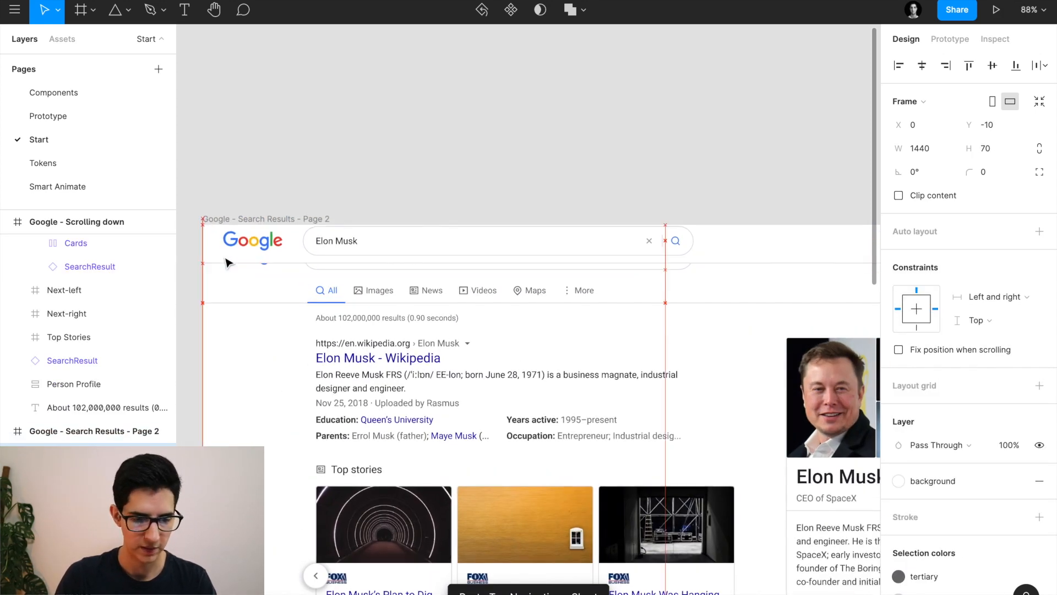
pyautogui.hotkey('shift', 'Up')
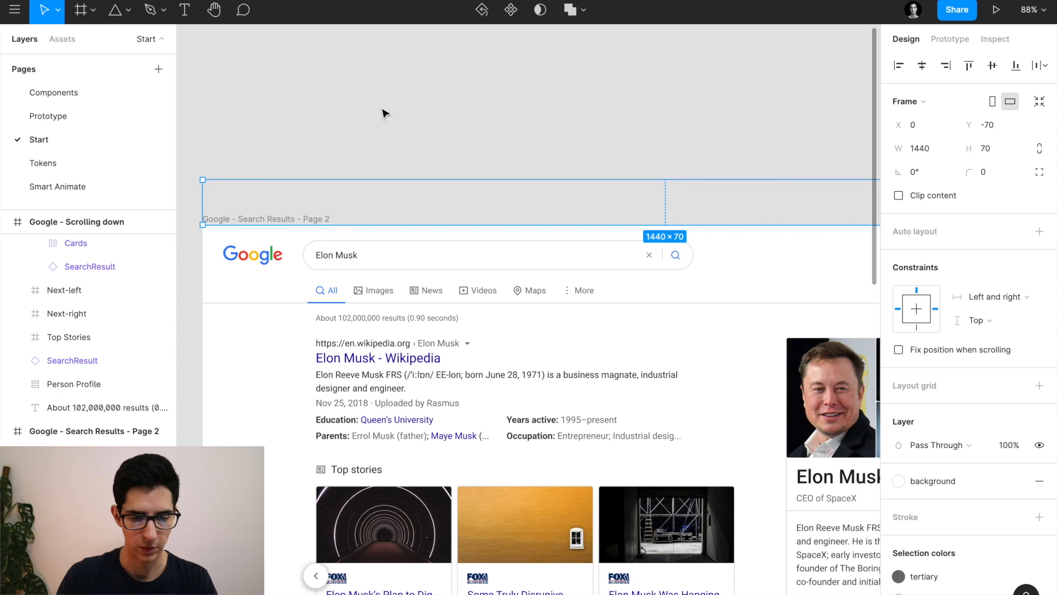
pyautogui.click(364, 131)
# Extend the Google - Scrolling down frame downward to a height of about 2064 so the whole results page fits inside.
pyautogui.scroll(-5, 365, 131)
pyautogui.hscroll(2, 364, 131)
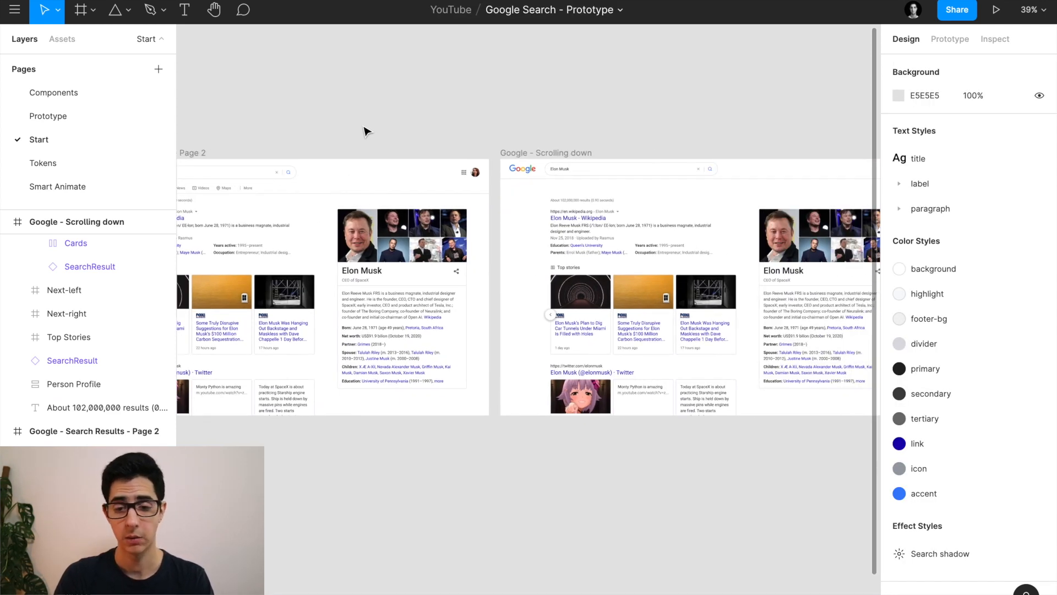
pyautogui.hscroll(5, 637, 147)
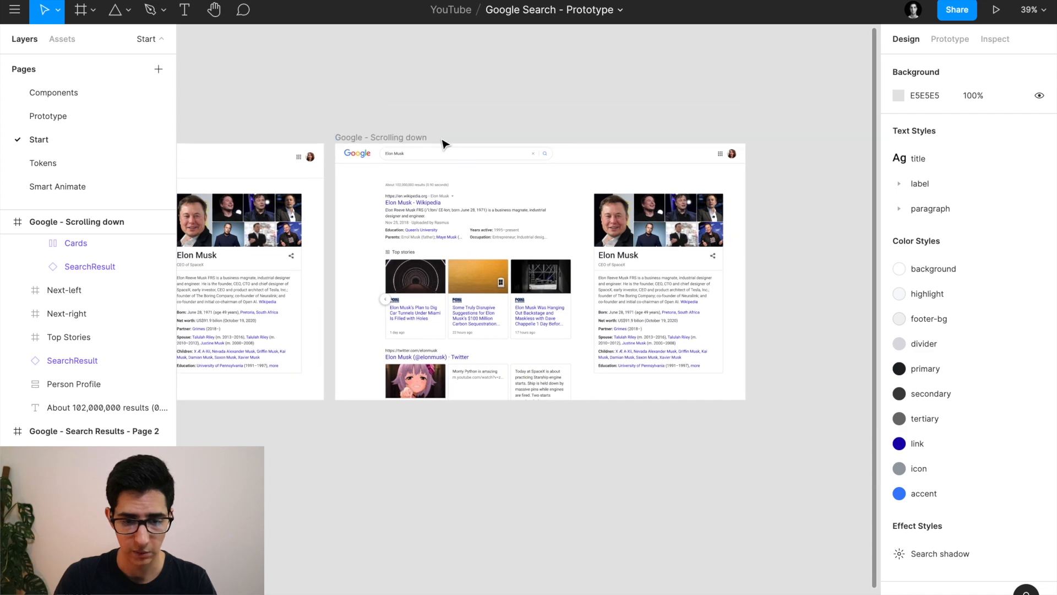
pyautogui.click(405, 138)
pyautogui.scroll(-3, 396, 136)
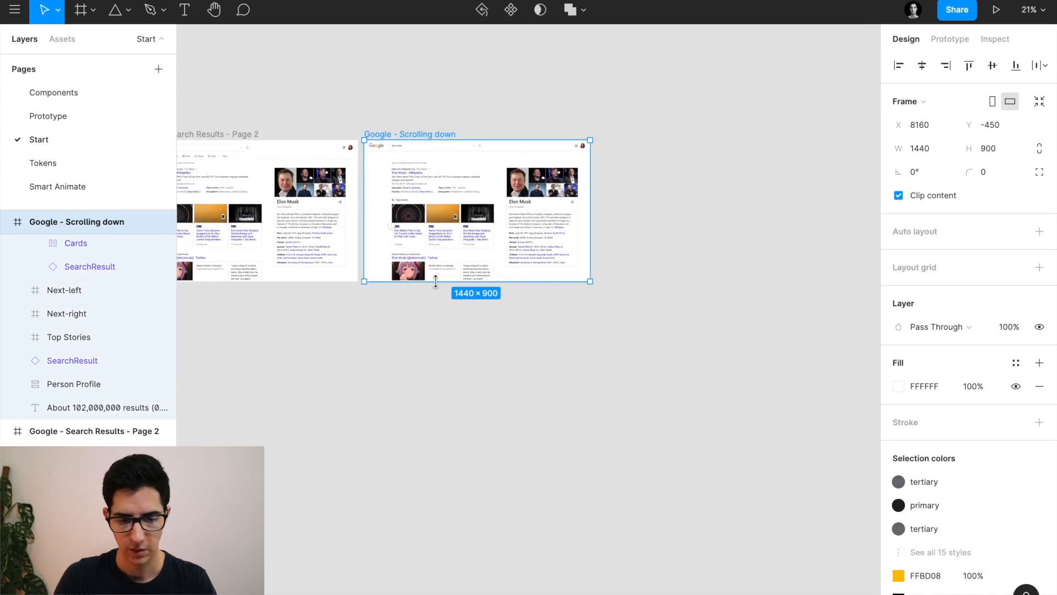
pyautogui.moveTo(435, 282); pyautogui.dragTo(433, 460)
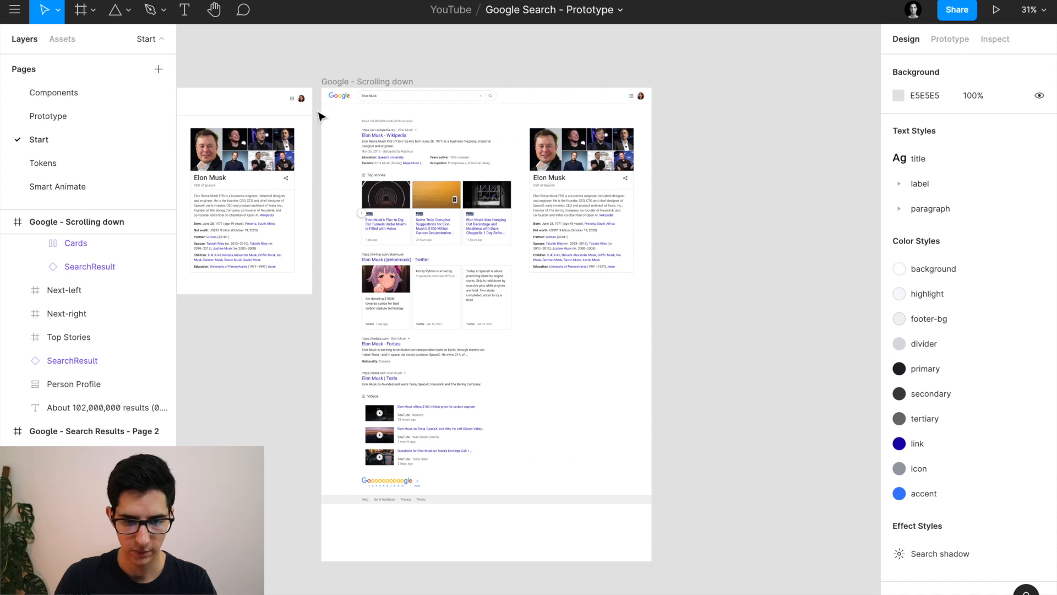
# Move the scrolling-down frame's content below the short navigation bar upward until the Footer ends within the frame's first 900 pixels.
pyautogui.moveTo(318, 110); pyautogui.dragTo(710, 536)
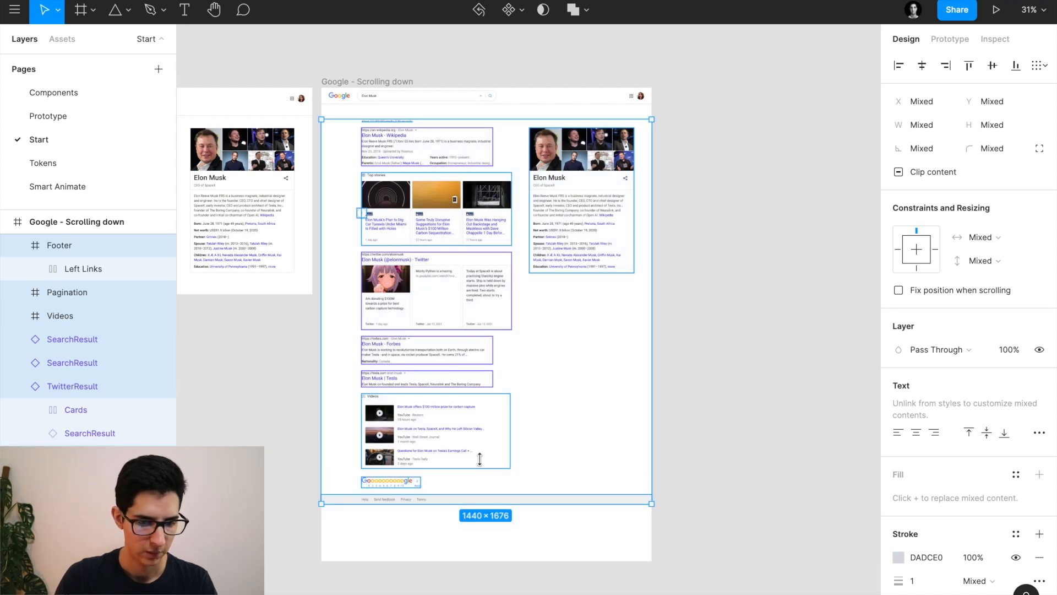
pyautogui.click(18, 245)
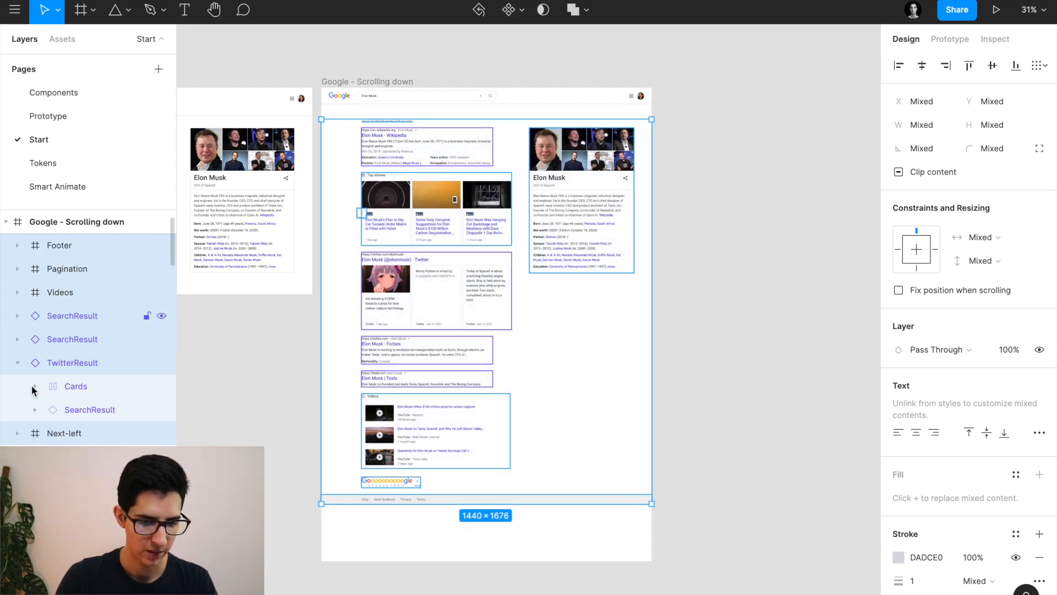
pyautogui.click(17, 363)
pyautogui.scroll(2, 331, 285)
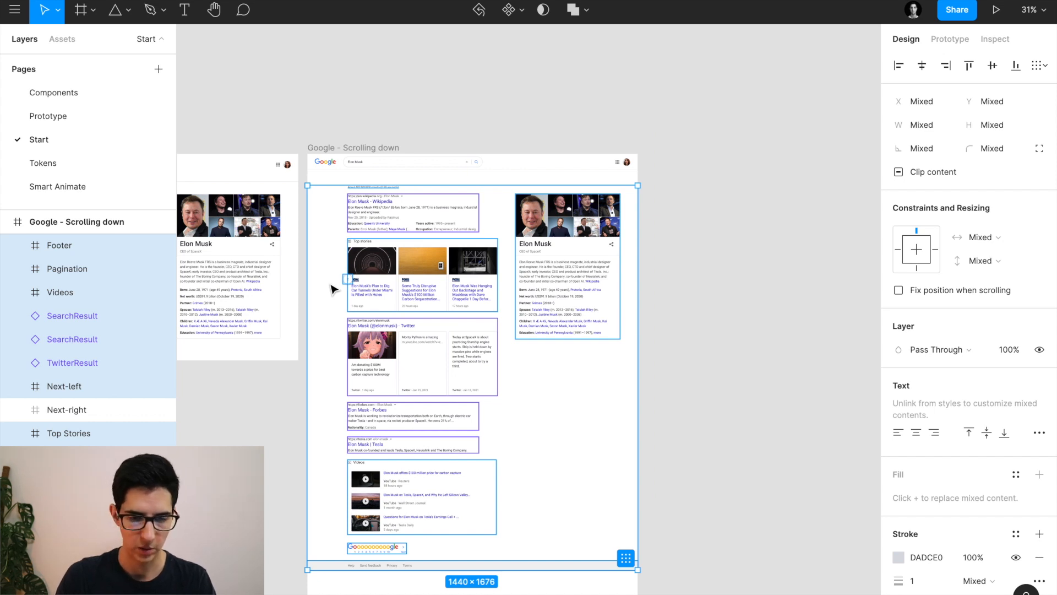
pyautogui.hotkey('shift', 'Up')
pyautogui.hotkey('shift', 'Up')
pyautogui.hotkey('shift', 'Up')
pyautogui.hotkey('shift', 'Up')
pyautogui.hotkey('shift', 'Up')
pyautogui.hotkey('shift', 'Up')
pyautogui.hotkey('shift', 'Up')
pyautogui.hotkey('shift', 'Up')
pyautogui.hotkey('shift', 'Up')
pyautogui.hotkey('shift', 'Up')
pyautogui.hotkey('shift', 'Up')
pyautogui.hotkey('shift', 'Up')
pyautogui.hotkey('shift', 'Up')
pyautogui.hotkey('shift', 'Up')
pyautogui.hotkey('shift', 'Up')
pyautogui.hotkey('shift', 'Up')
pyautogui.hotkey('shift', 'Up')
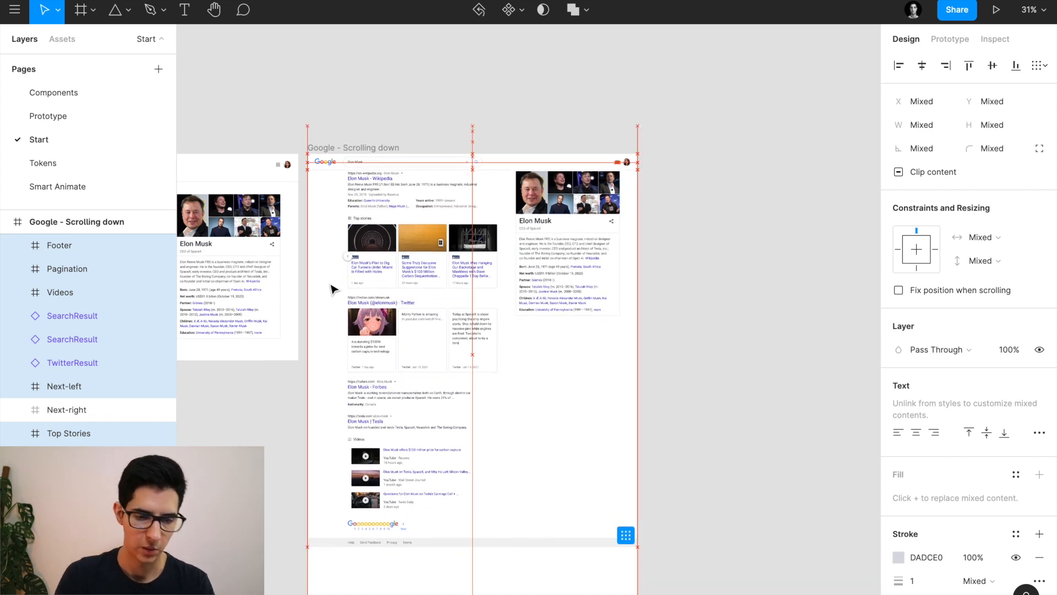
pyautogui.hotkey('shift', 'Up')
pyautogui.hotkey('shift', 'Up')
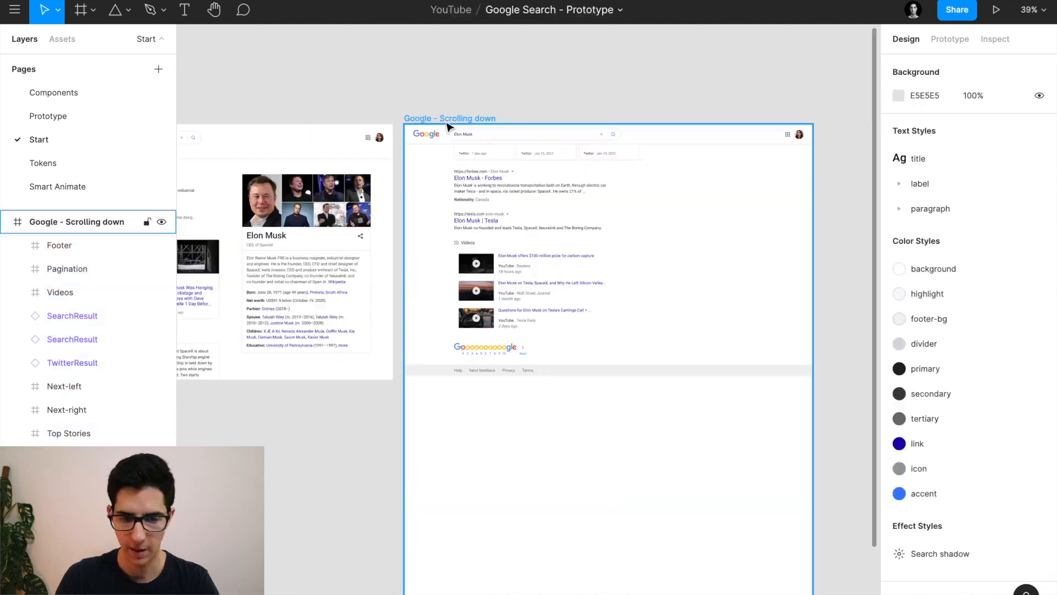
# Set the height of the Google - Scrolling down frame to 900.
pyautogui.click(446, 119)
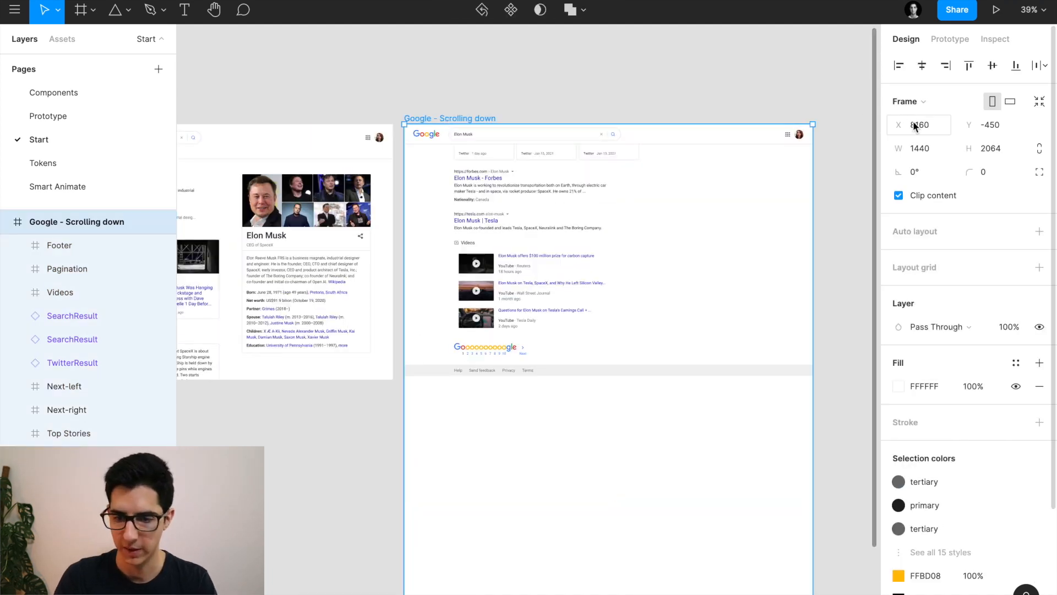
pyautogui.click(1002, 149)
pyautogui.write('900')
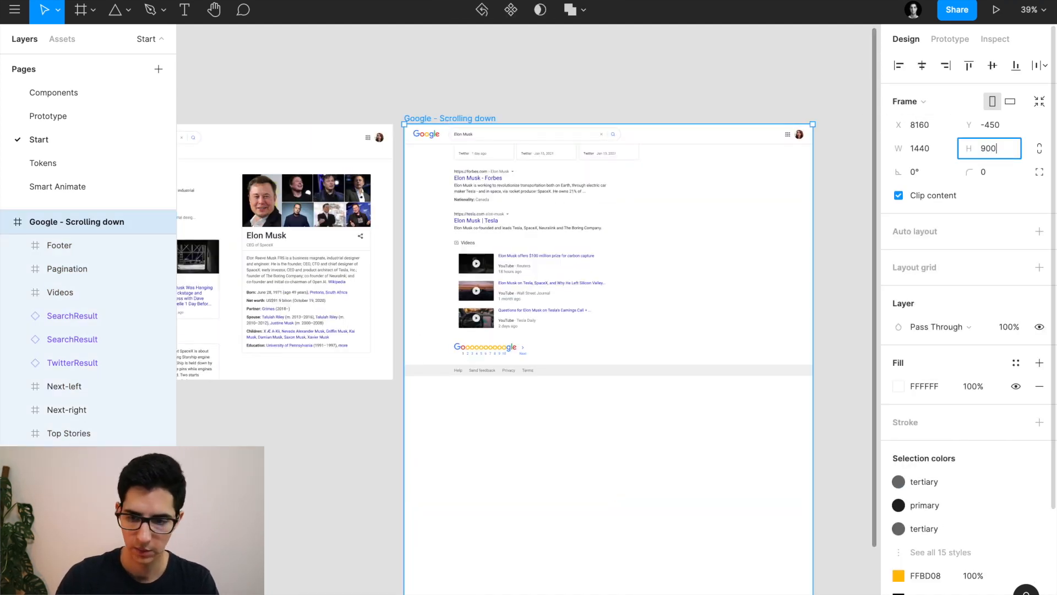
pyautogui.press('Return')
pyautogui.hscroll(1, 499, 285)
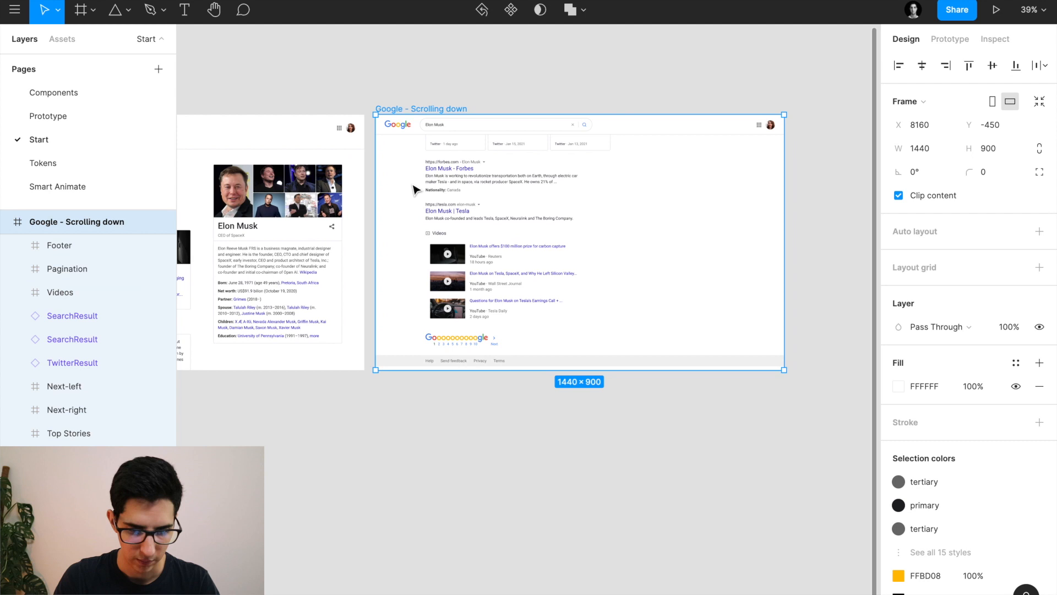
# Nudge the Footer, Pagination, Videos, SearchResult and TwitterResult layers down until the Footer meets the scrolling-down frame's lower edge.
pyautogui.moveTo(368, 139); pyautogui.dragTo(842, 490)
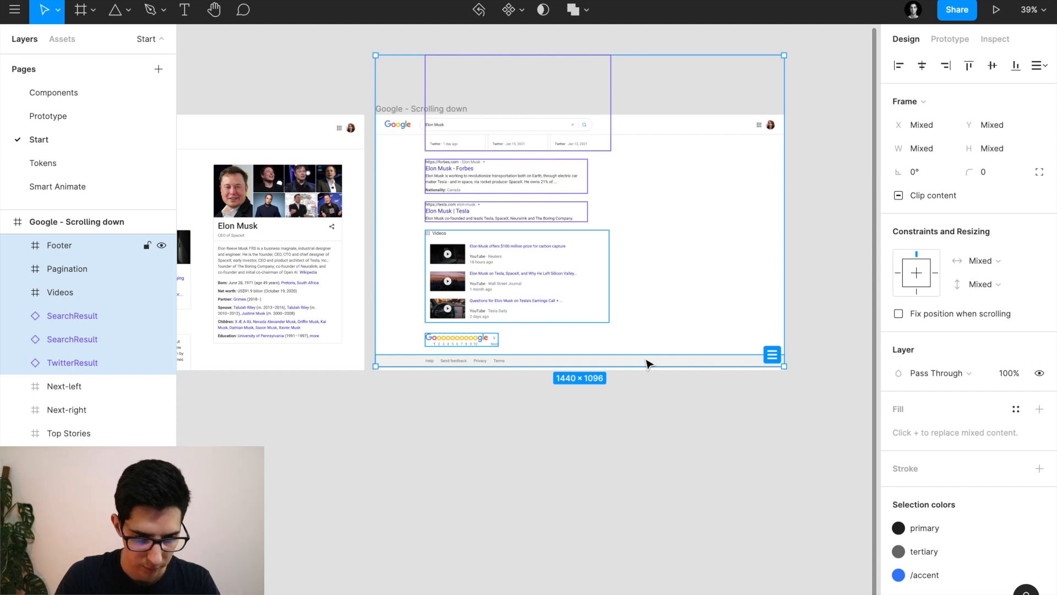
pyautogui.hotkey('shift', 'Down')
pyautogui.press('Down')
pyautogui.press('Down')
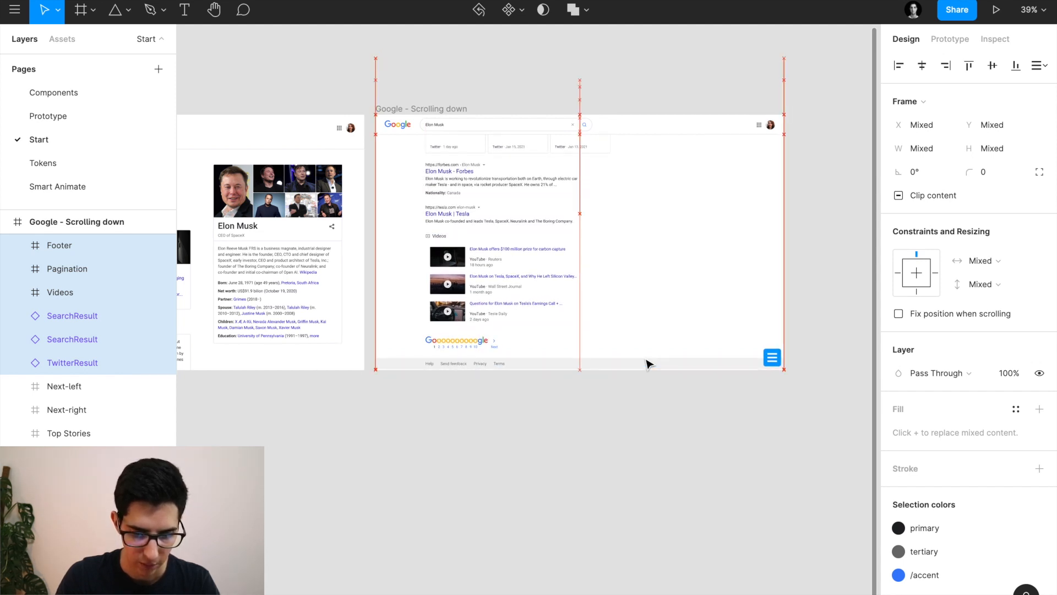
pyautogui.scroll(5, 520, 383)
pyautogui.scroll(3, 520, 382)
pyautogui.press('Down')
pyautogui.press('Down')
pyautogui.press('Down')
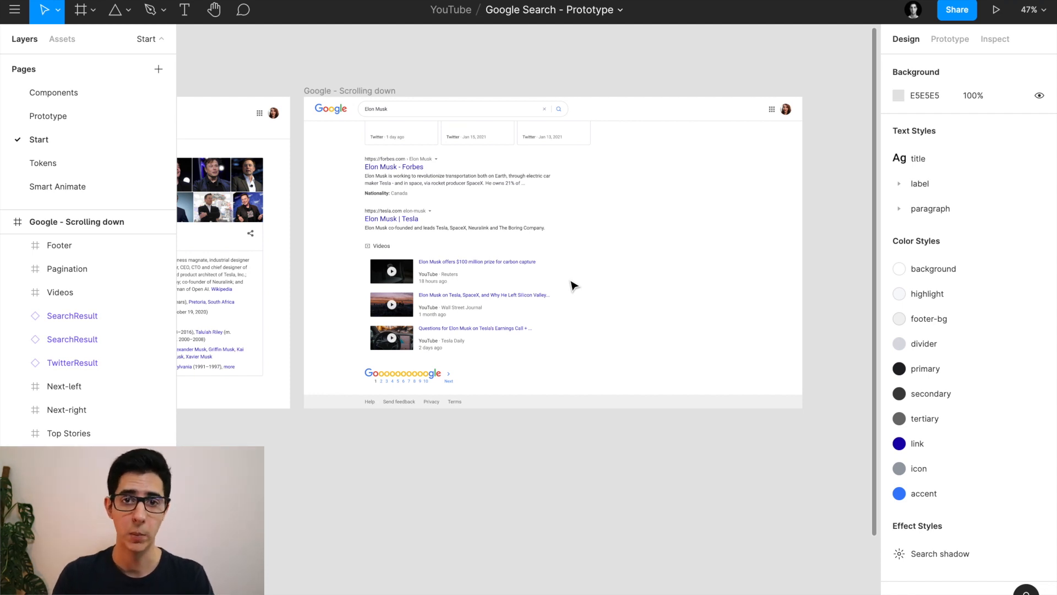
# Add a prototype connection from the search field in the Google frame to the Google - Hover frame.
pyautogui.scroll(-5, 572, 285)
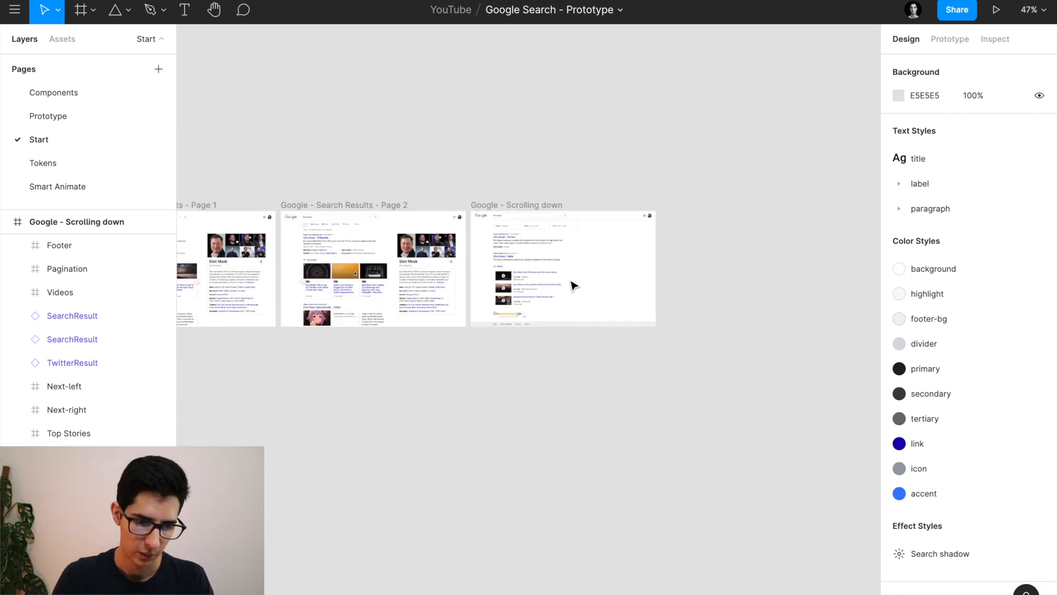
pyautogui.hscroll(3, 573, 285)
pyautogui.hscroll(-5, 573, 285)
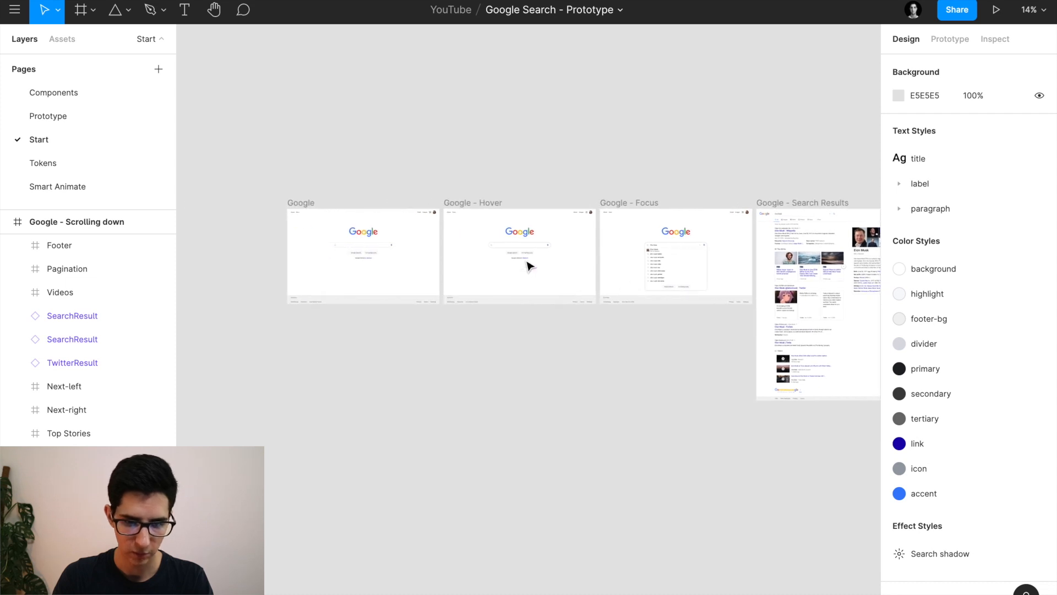
pyautogui.click(354, 230)
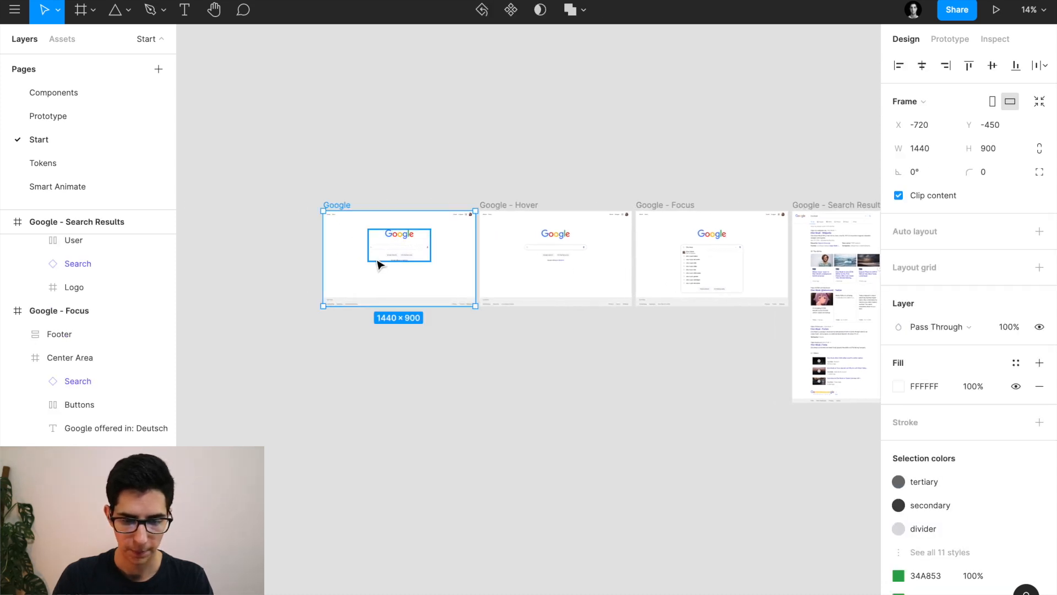
pyautogui.scroll(5, 378, 262)
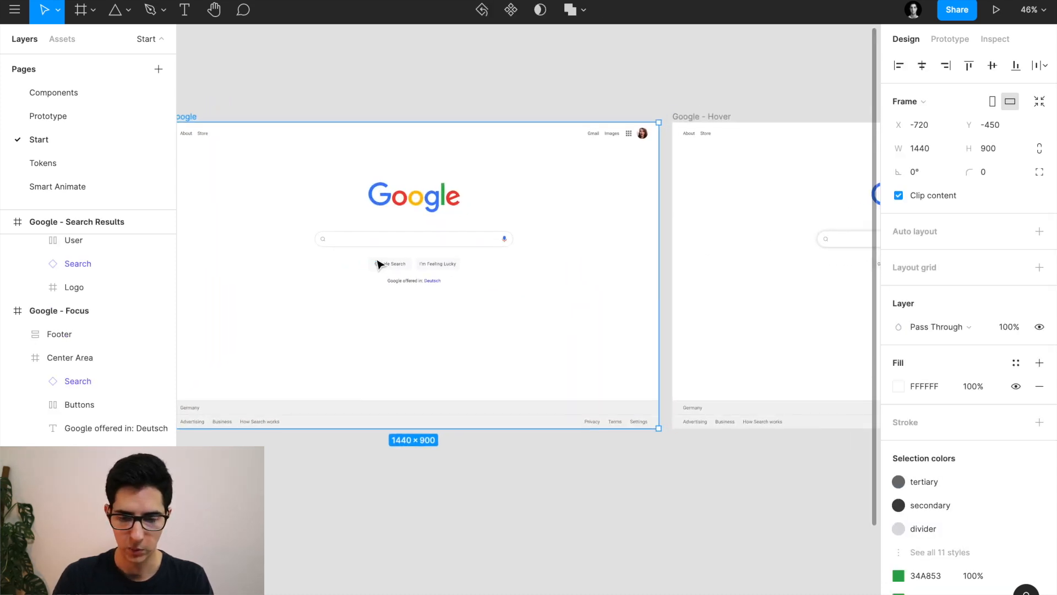
pyautogui.hscroll(2, 379, 264)
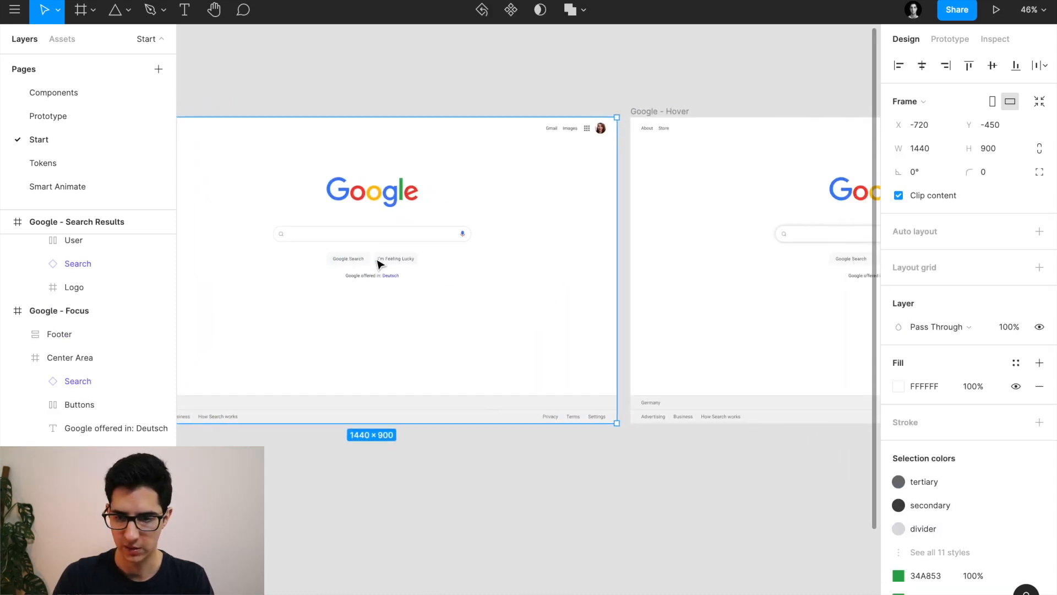
pyautogui.click(951, 40)
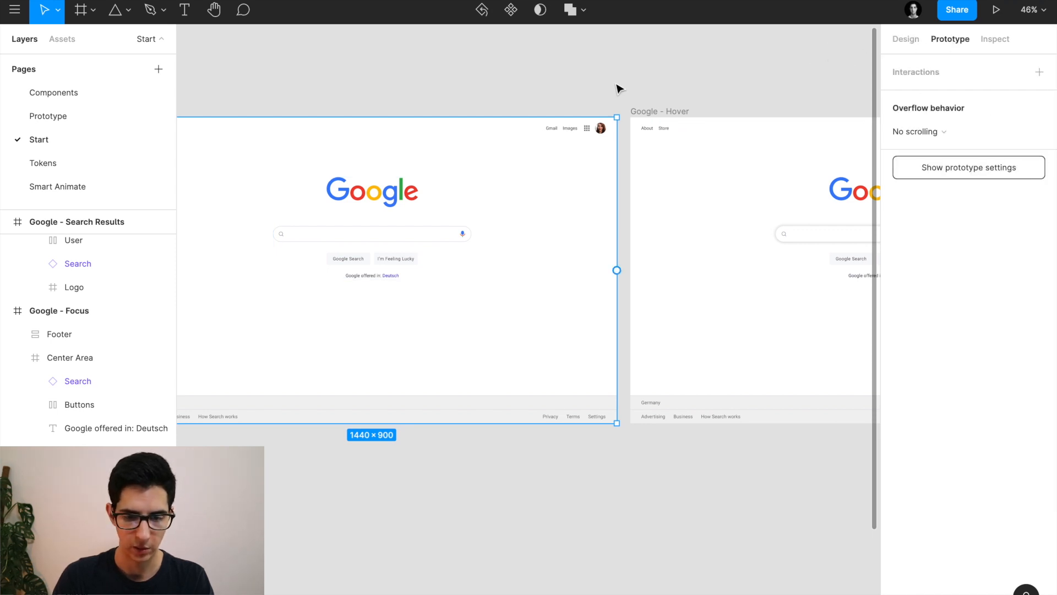
pyautogui.scroll(-2, 620, 88)
pyautogui.doubleClick(447, 215)
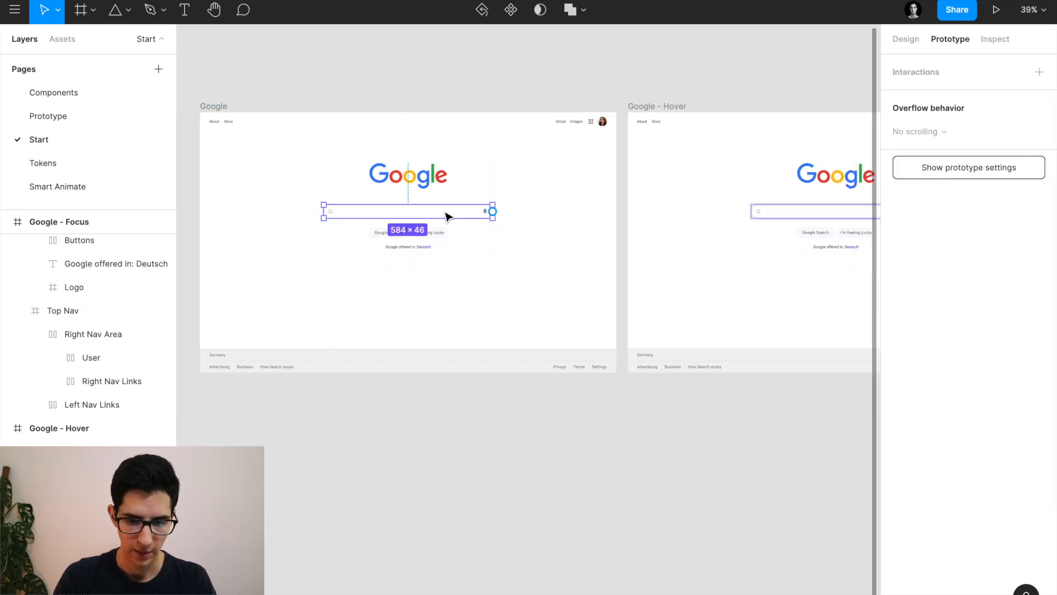
pyautogui.scroll(5, 447, 216)
pyautogui.hscroll(3, 451, 218)
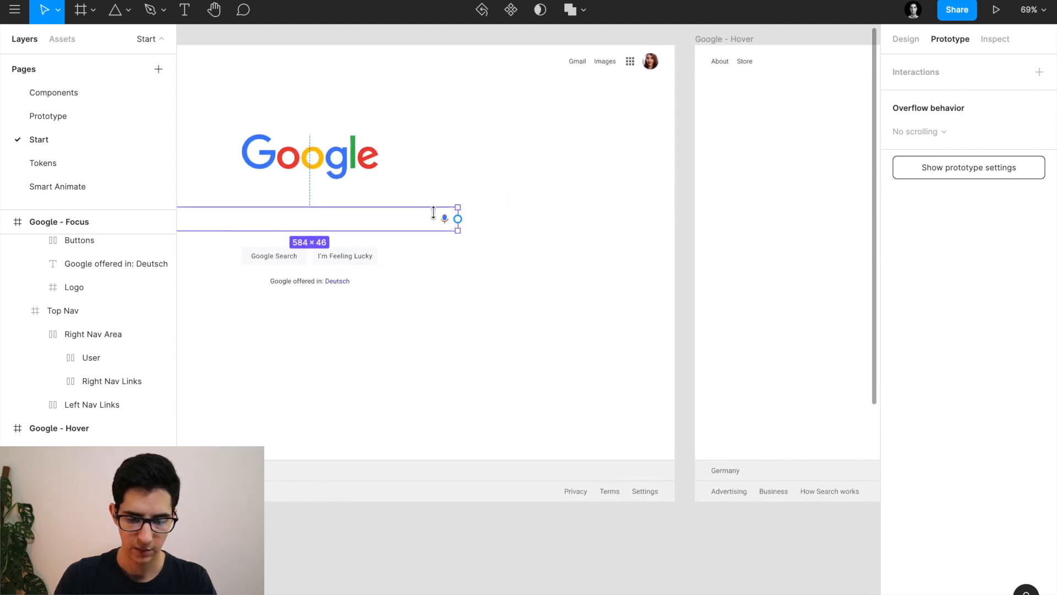
pyautogui.scroll(-3, 435, 219)
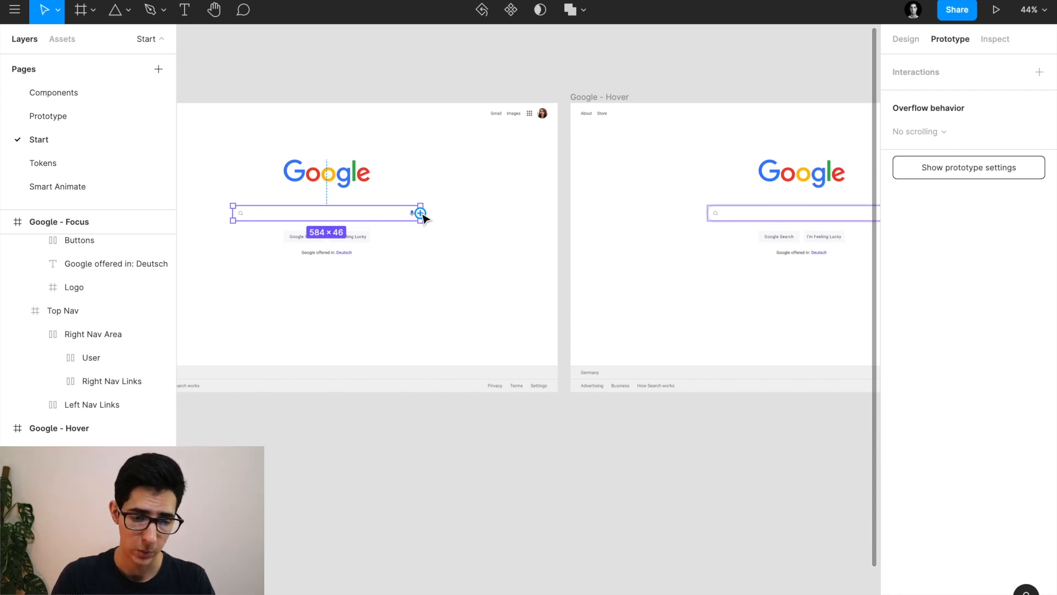
pyautogui.scroll(5, 423, 217)
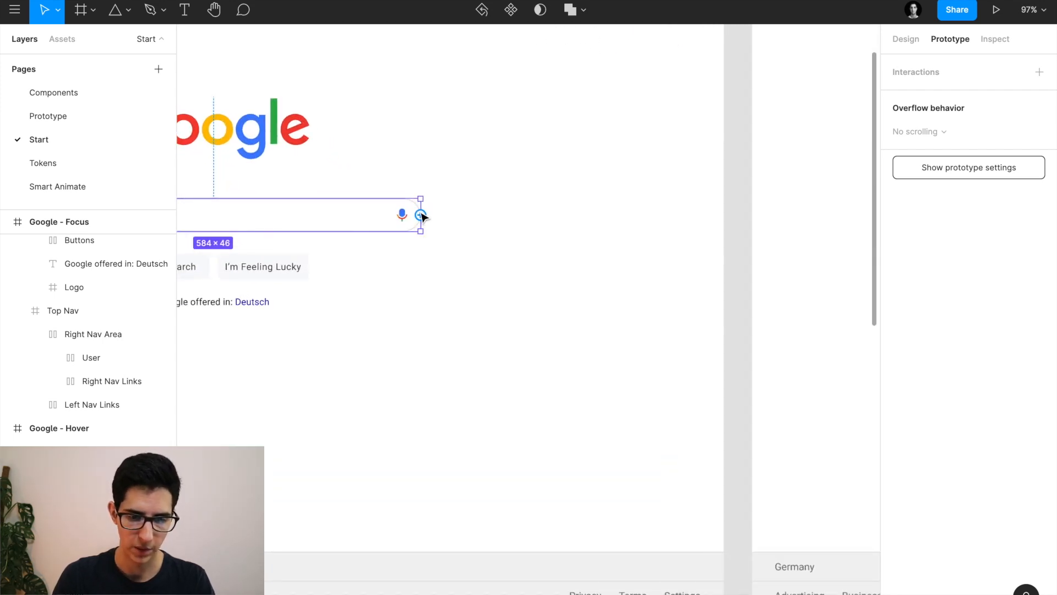
pyautogui.scroll(-5, 422, 216)
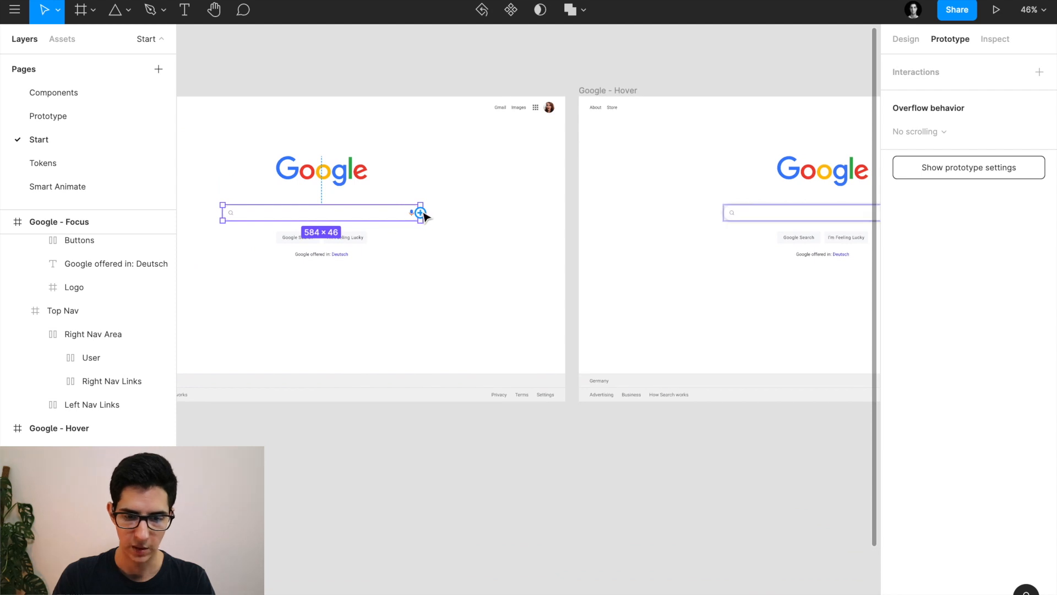
pyautogui.moveTo(422, 214); pyautogui.dragTo(609, 220)
pyautogui.hscroll(10, 609, 219)
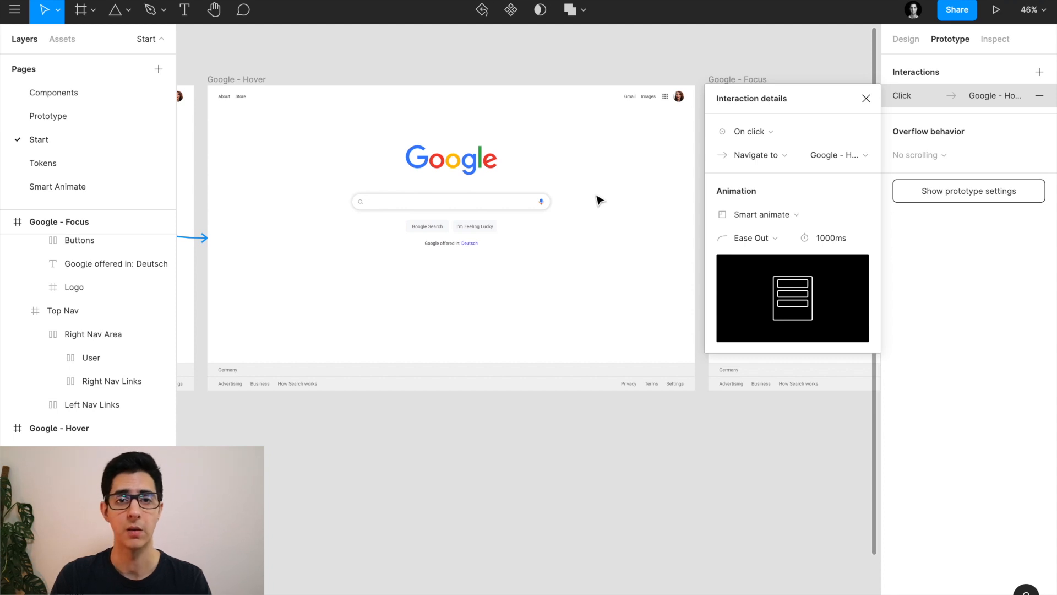
# Set the search field's interaction trigger to While hovering and its Smart animate duration to 200 ms.
pyautogui.click(756, 132)
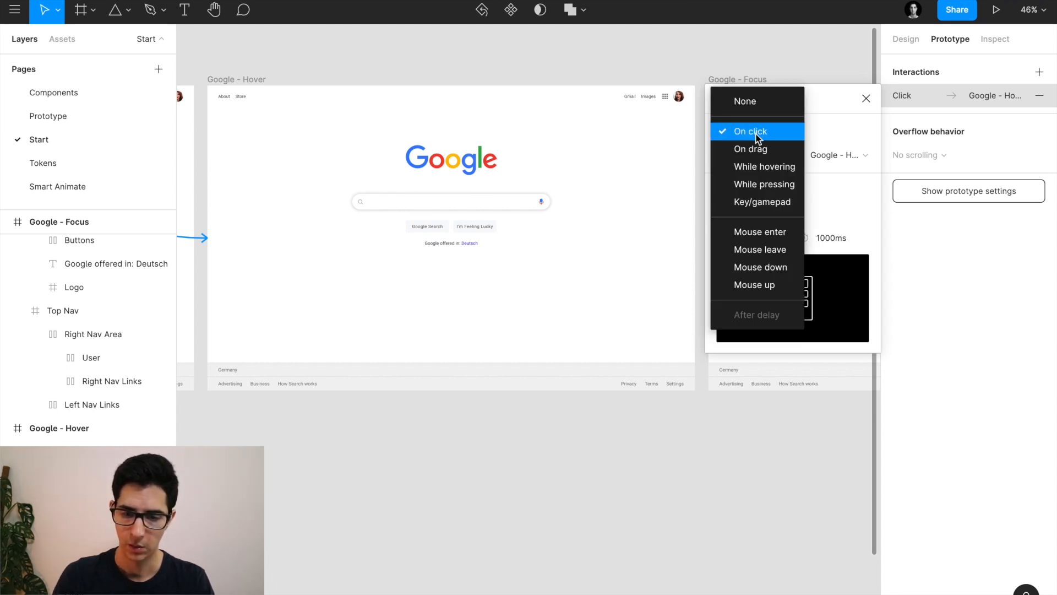
pyautogui.click(754, 166)
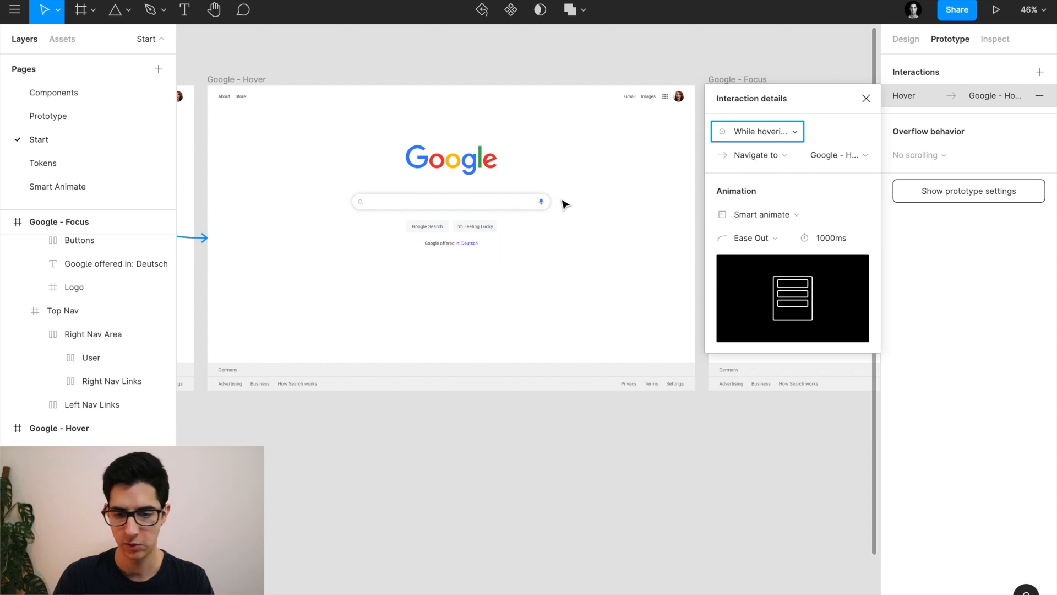
pyautogui.click(831, 238)
pyautogui.write('200')
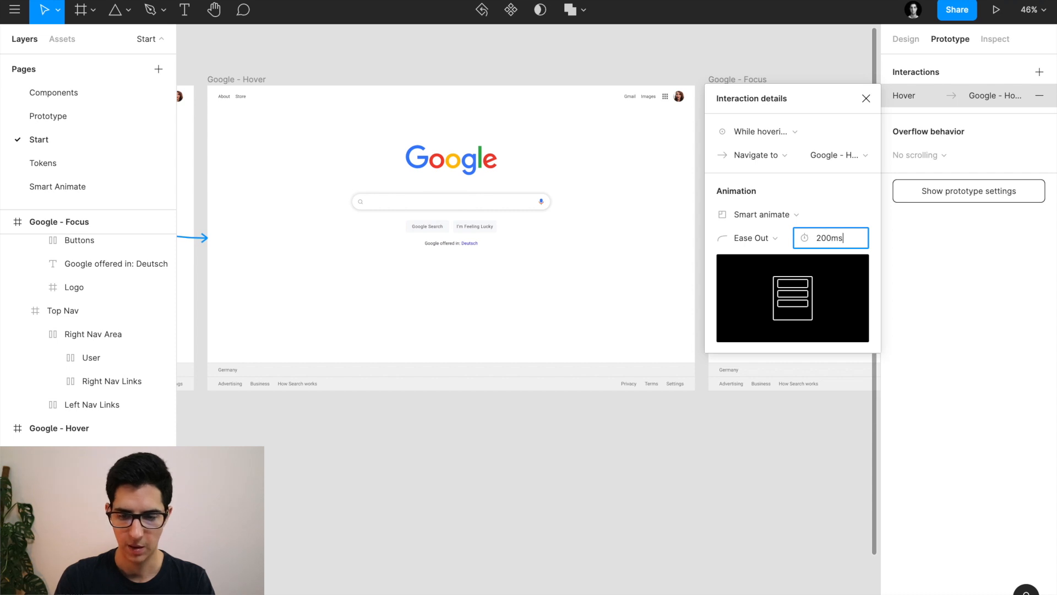
pyautogui.press('Return')
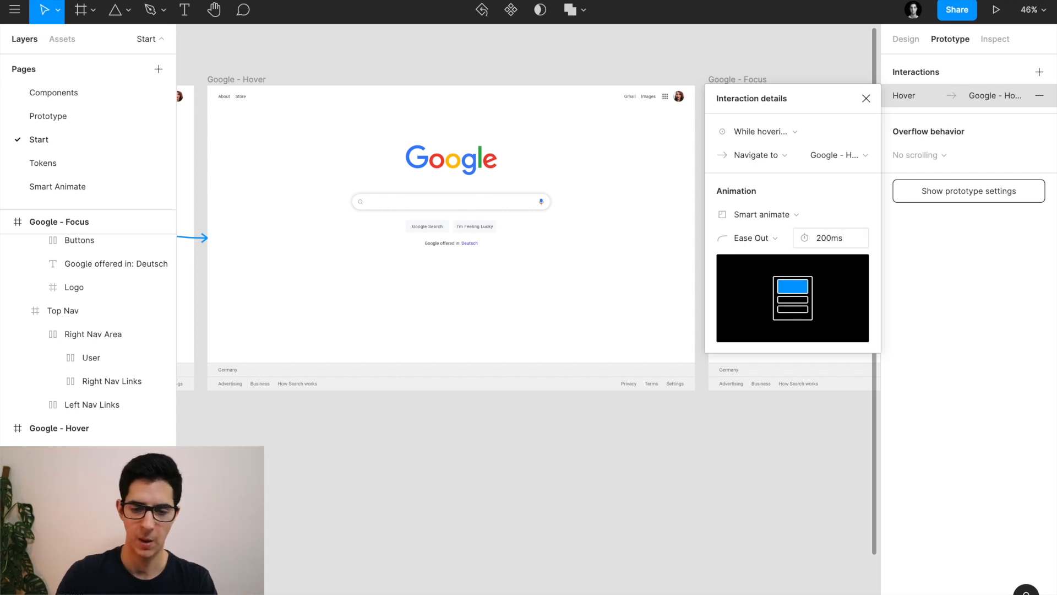
pyautogui.click(756, 238)
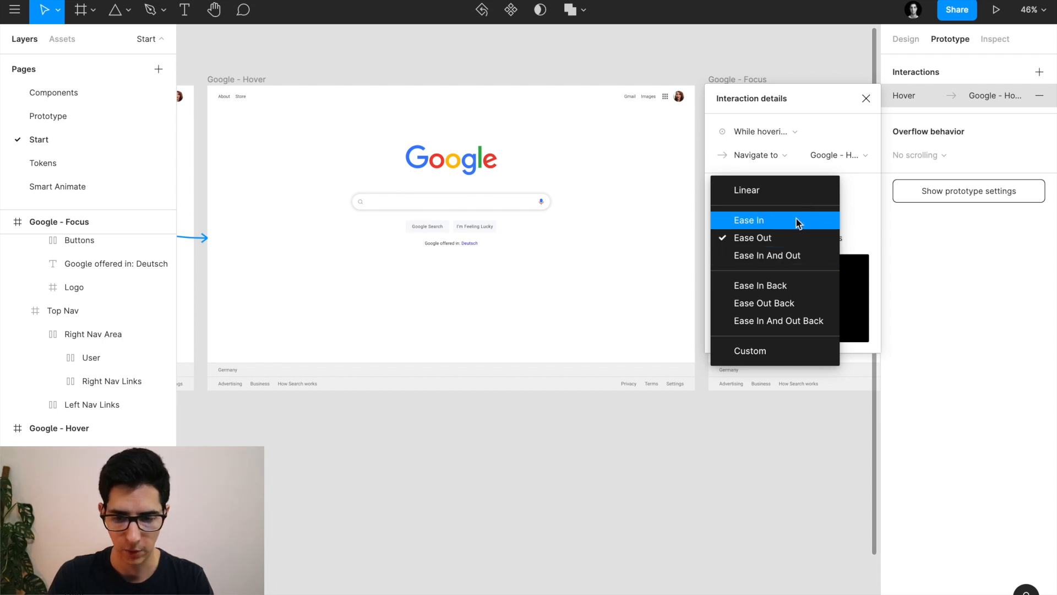
pyautogui.click(865, 208)
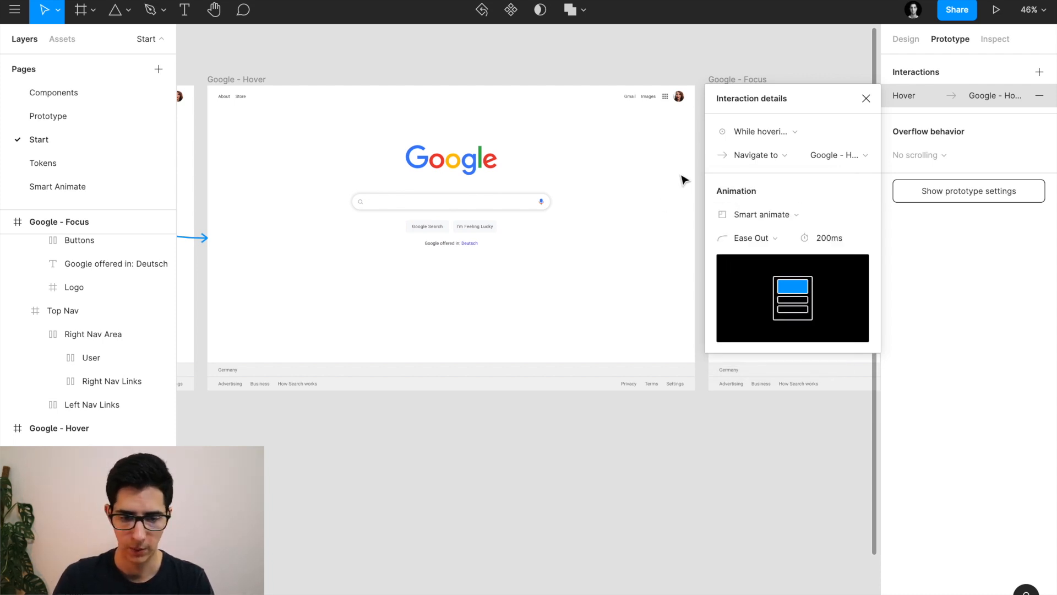
pyautogui.click(506, 72)
# Run the prototype from the Google starting frame to check the search field's hover interaction, and return to the editor.
pyautogui.scroll(-3, 404, 64)
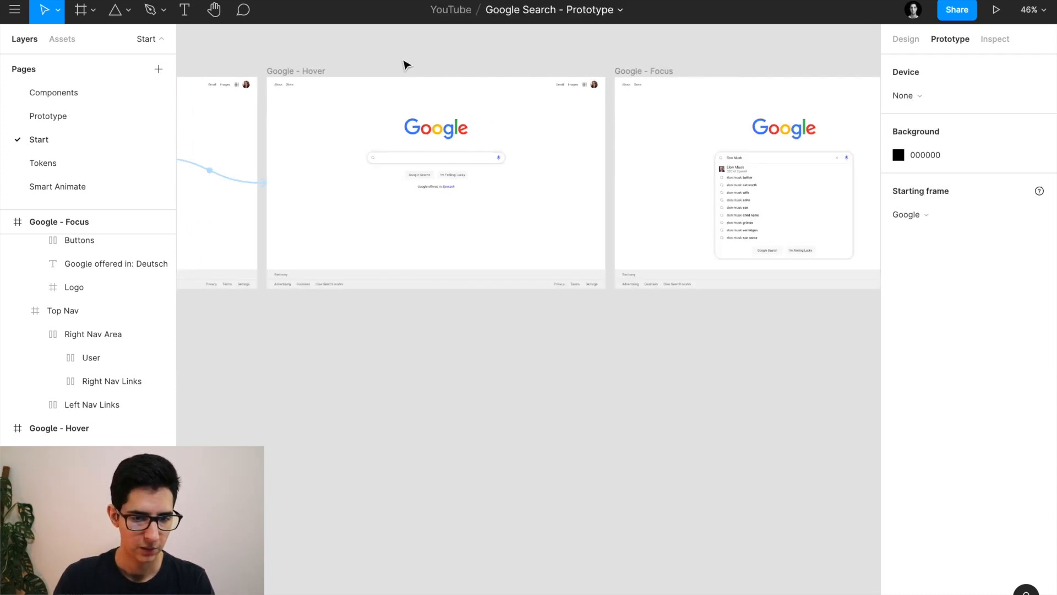
pyautogui.hscroll(-5, 349, 94)
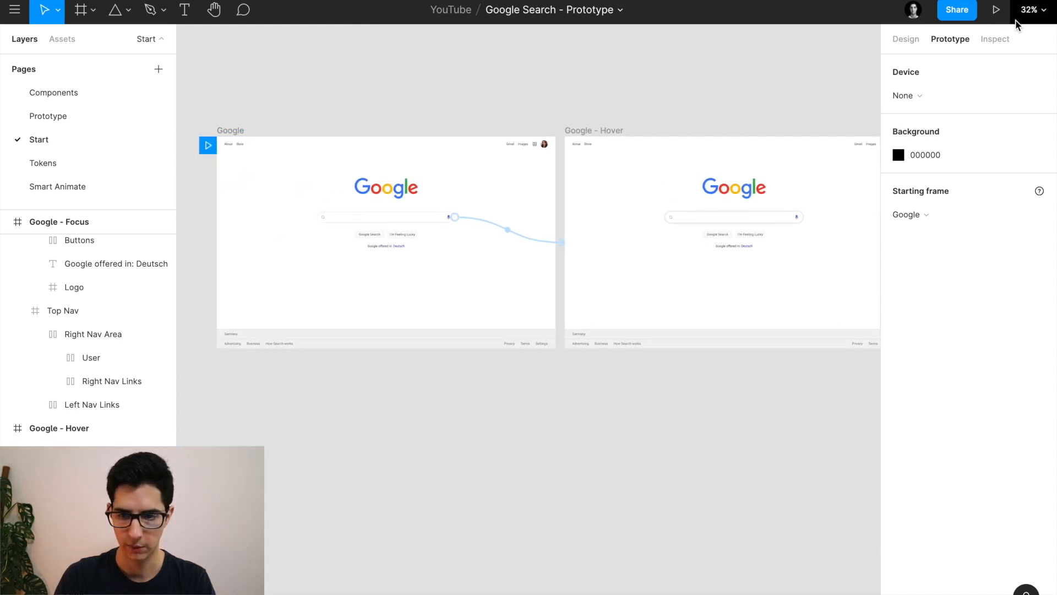
pyautogui.click(994, 11)
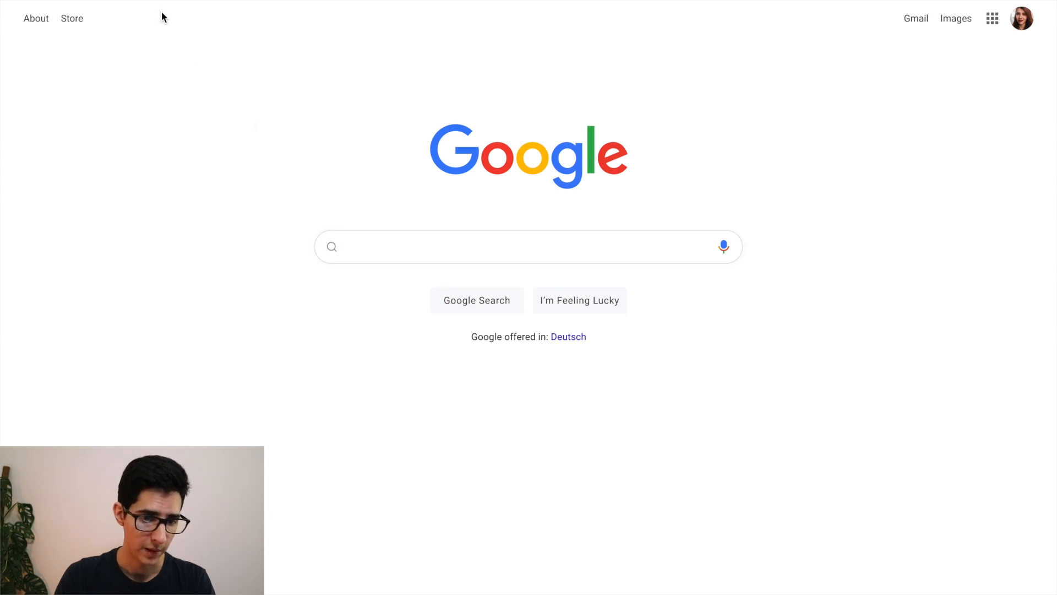
pyautogui.moveTo(146, 1)
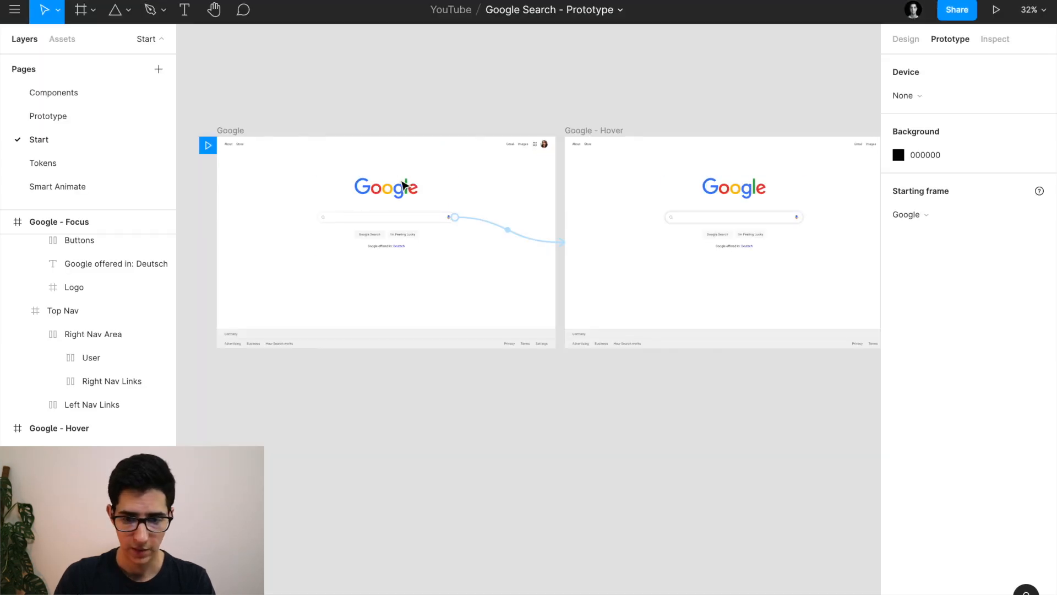
# Link the search field in the Google - Hover frame to Google - Focus on click, with the animation set to Instant.
pyautogui.hscroll(10, 404, 182)
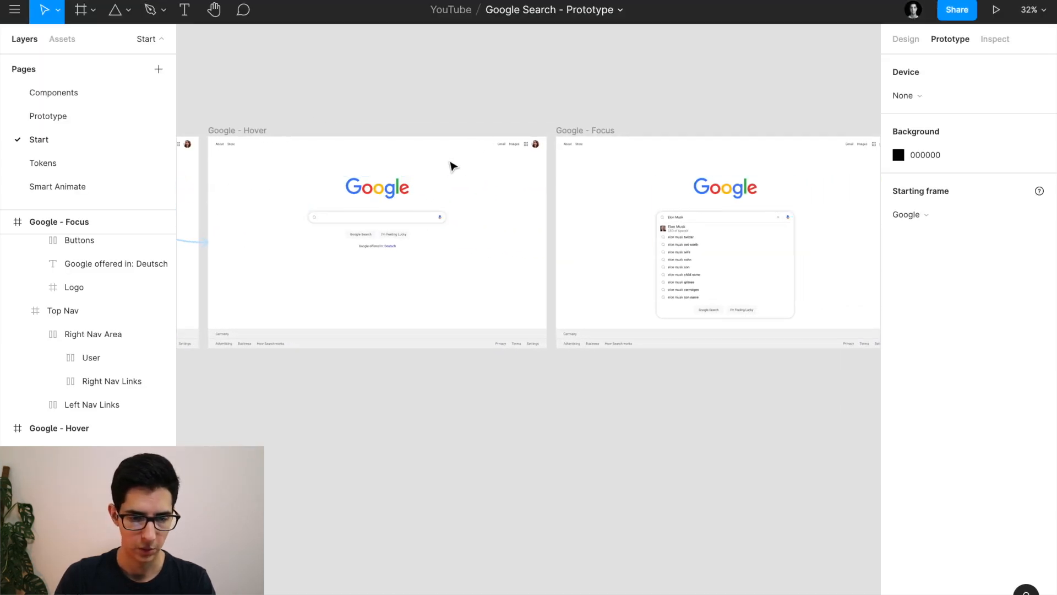
pyautogui.click(407, 218)
pyautogui.scroll(1, 442, 220)
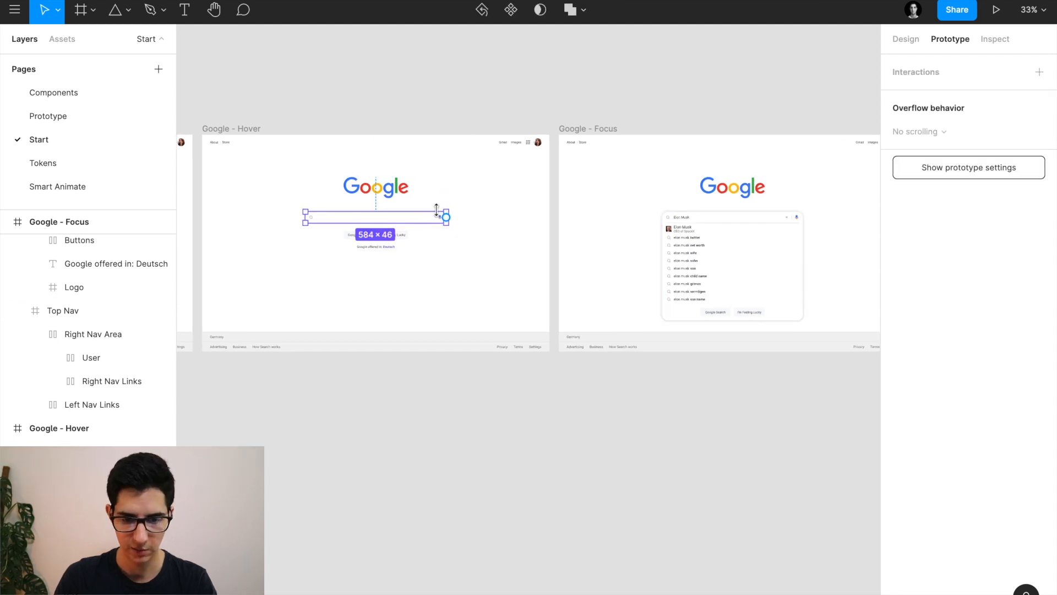
pyautogui.moveTo(447, 219); pyautogui.dragTo(591, 227)
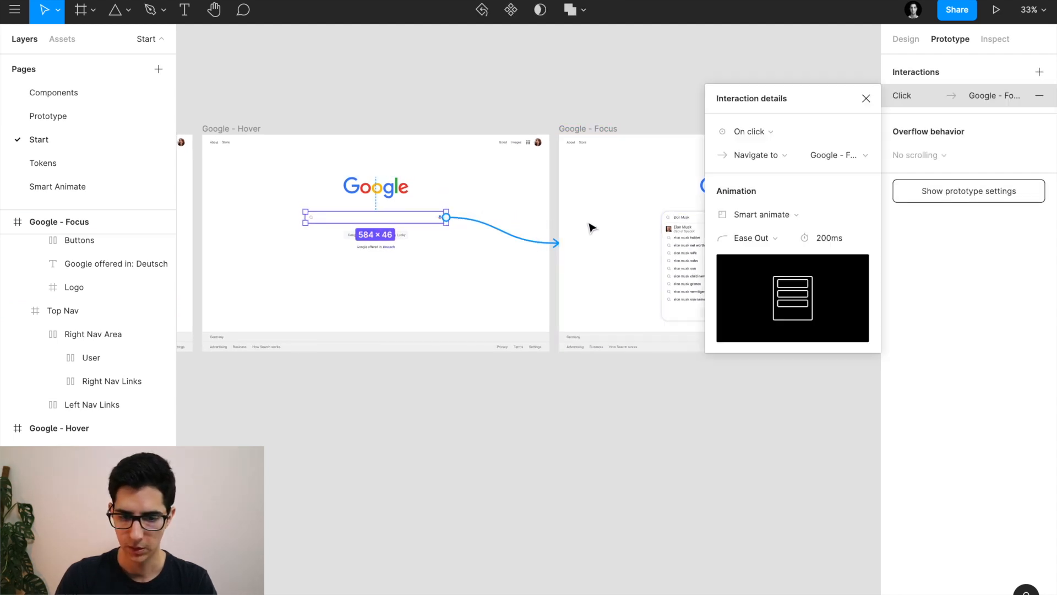
pyautogui.hscroll(5, 591, 226)
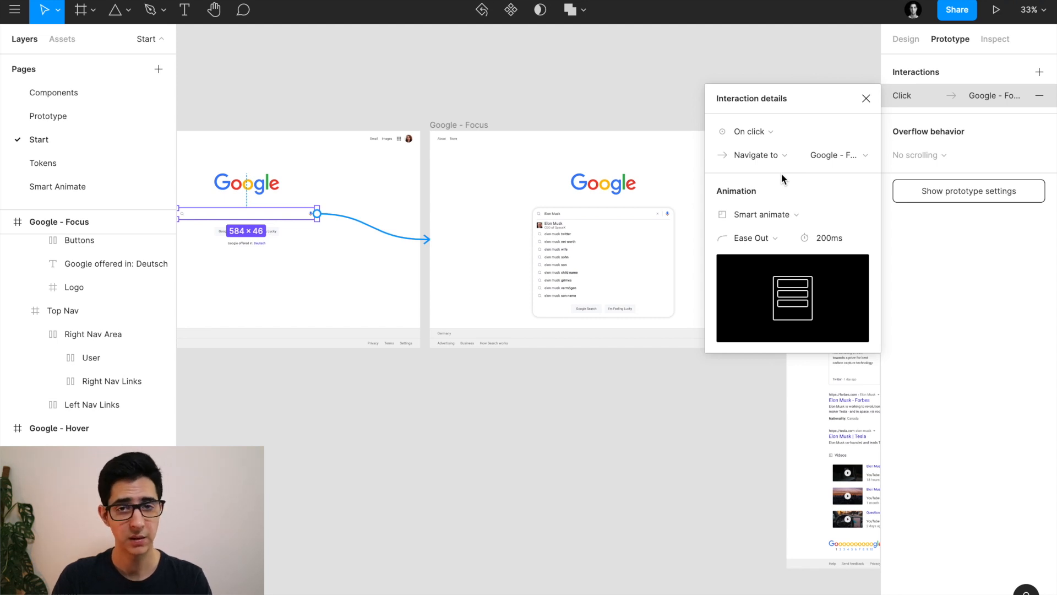
pyautogui.click(776, 214)
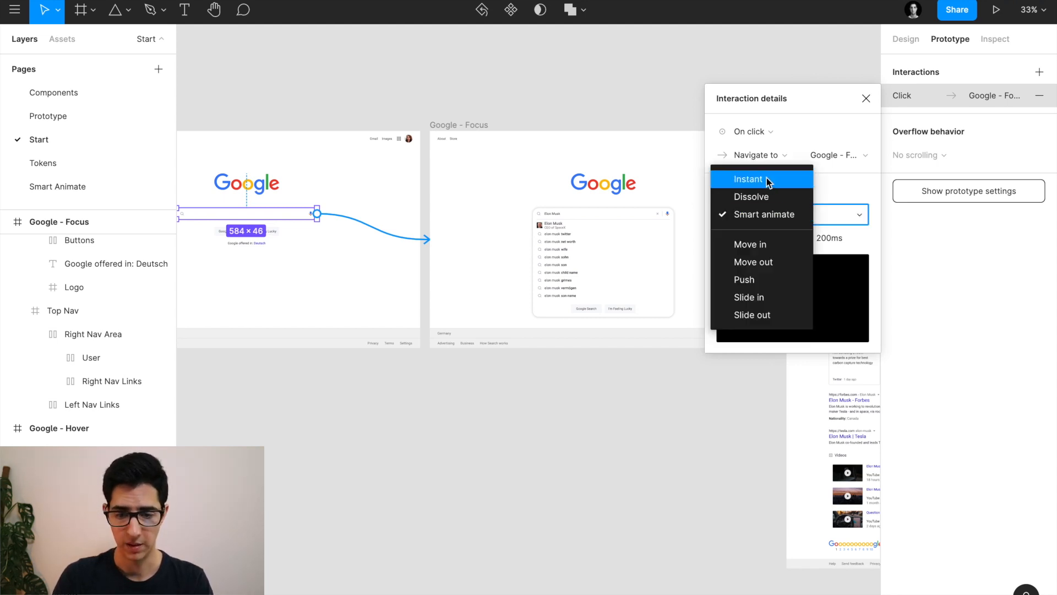
pyautogui.click(766, 177)
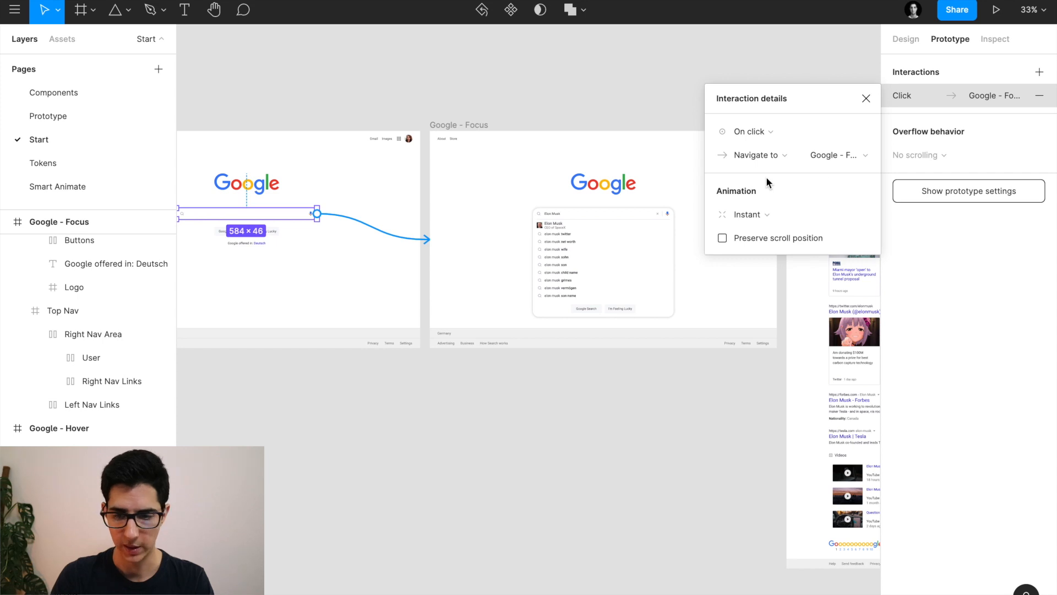
pyautogui.click(862, 105)
# Link the Google Search button inside the Google - Focus suggestions box to Google - Search Results - Page 1, on click with Instant animation.
pyautogui.hscroll(1, 704, 123)
pyautogui.scroll(2, 675, 188)
pyautogui.scroll(3, 666, 210)
pyautogui.hscroll(1, 666, 209)
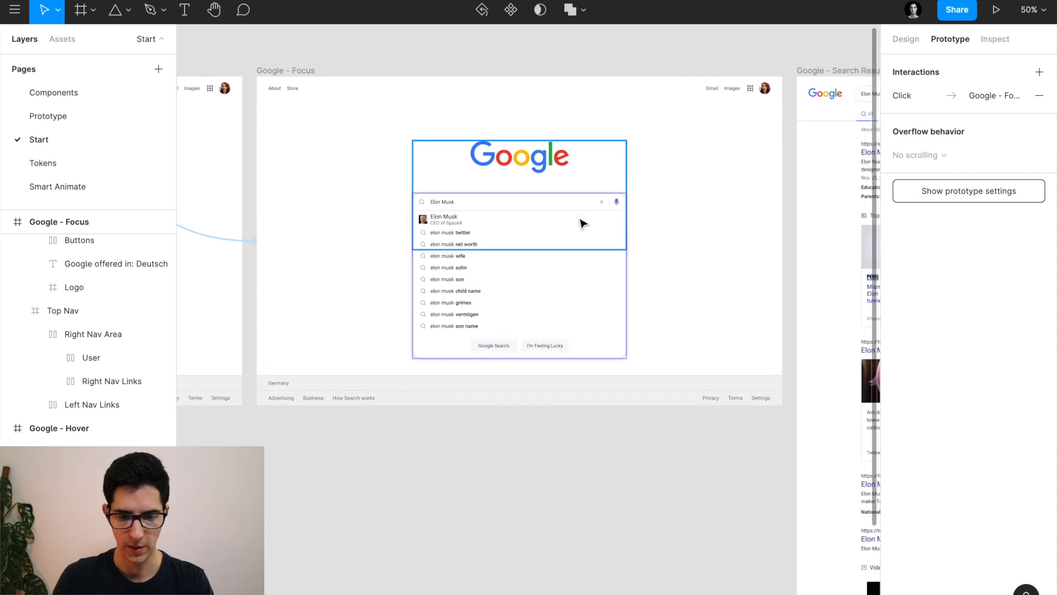
pyautogui.scroll(-3, 582, 224)
pyautogui.press('Escape')
pyautogui.scroll(2, 484, 324)
pyautogui.click(495, 323)
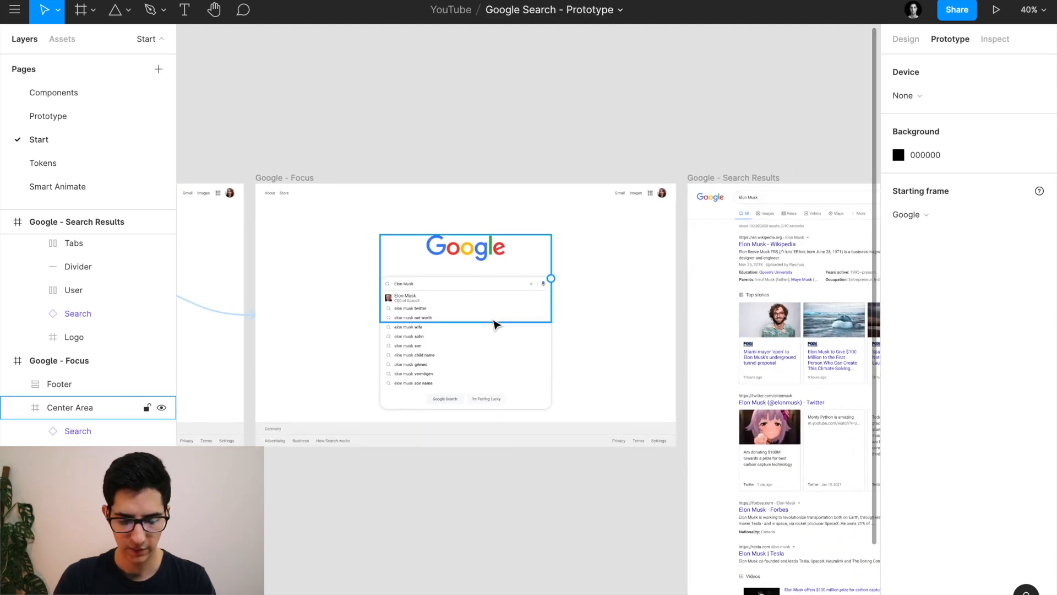
pyautogui.click(465, 390)
pyautogui.scroll(3, 465, 390)
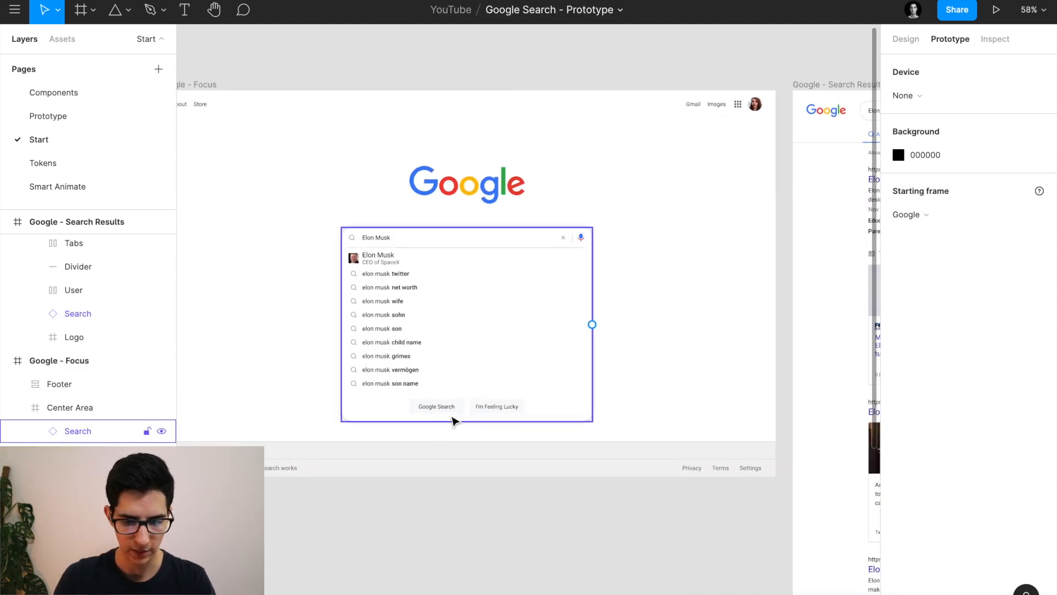
pyautogui.click(450, 400)
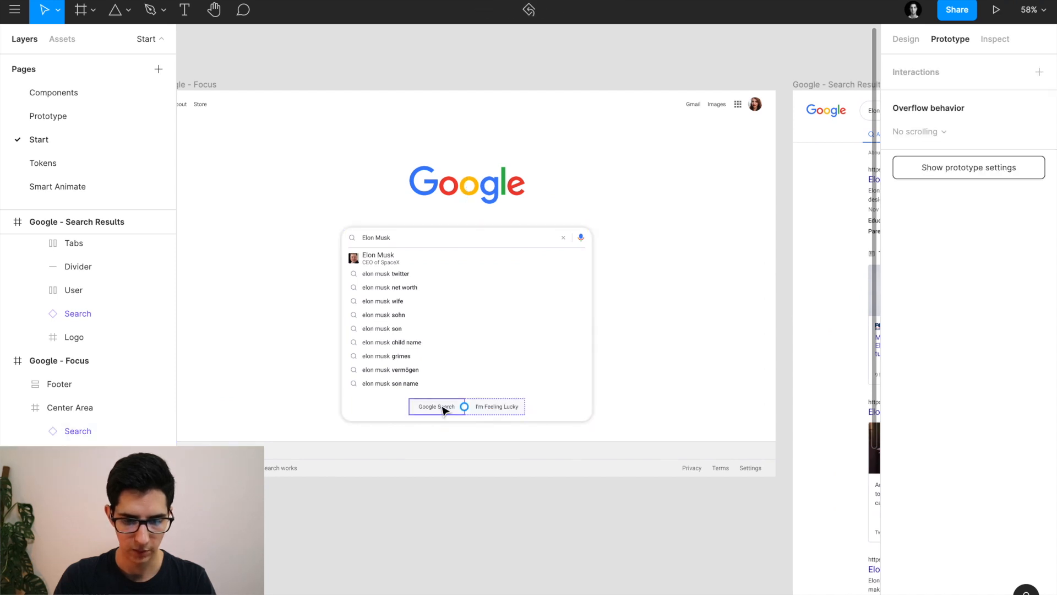
pyautogui.scroll(-6, 443, 410)
pyautogui.moveTo(449, 405); pyautogui.dragTo(825, 358)
pyautogui.hscroll(5, 692, 348)
pyautogui.scroll(4, 692, 347)
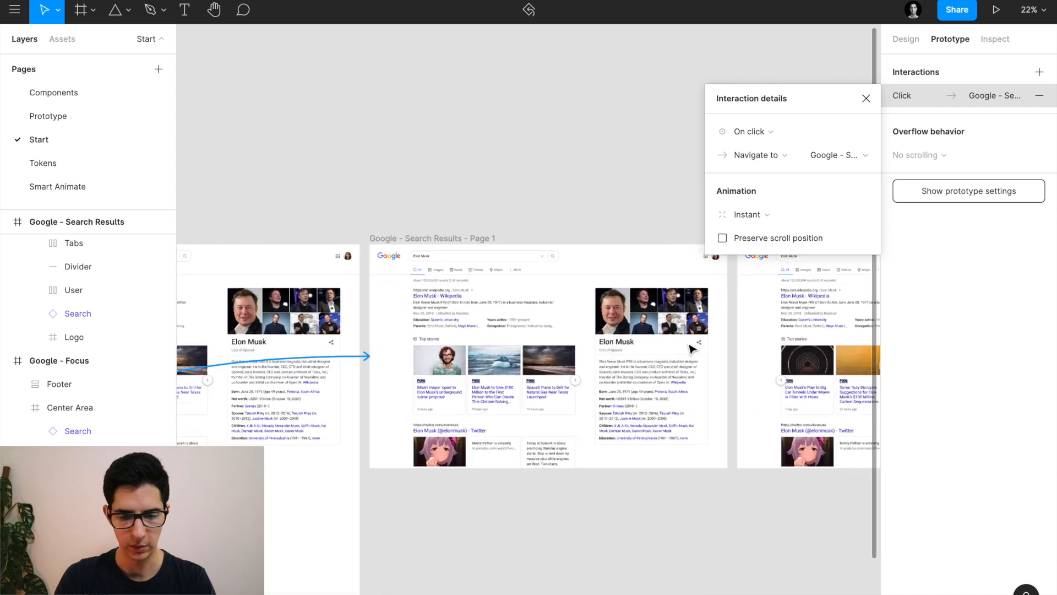
pyautogui.hscroll(-3, 474, 304)
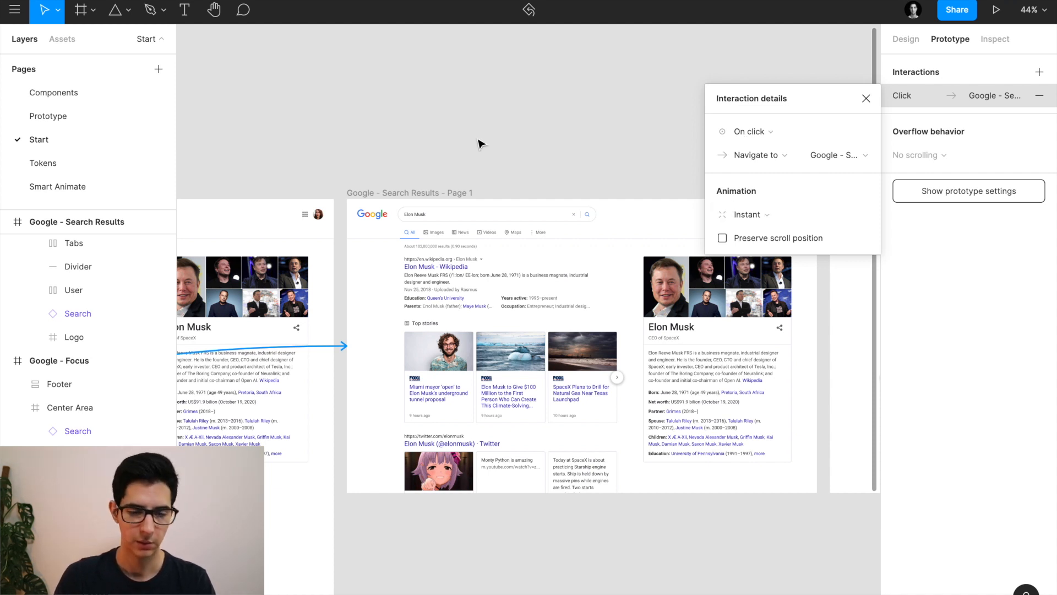
pyautogui.click(479, 141)
pyautogui.hscroll(3, 502, 148)
pyautogui.scroll(-3, 503, 149)
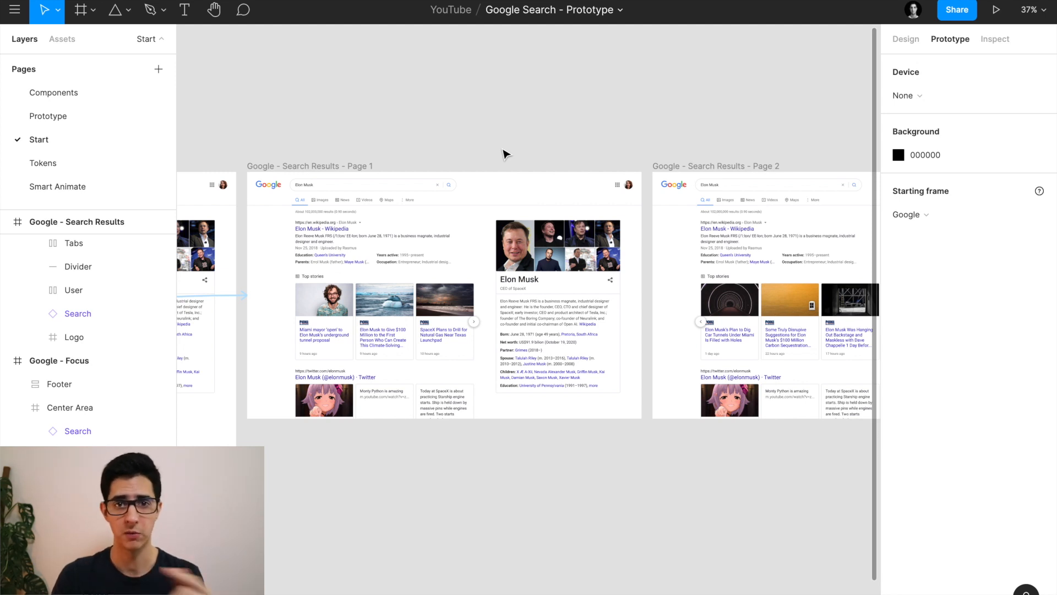
# Link the right arrow beside the Top stories in Google - Search Results - Page 1 to Google - Search Results - Page 2 on click.
pyautogui.scroll(-1, 396, 292)
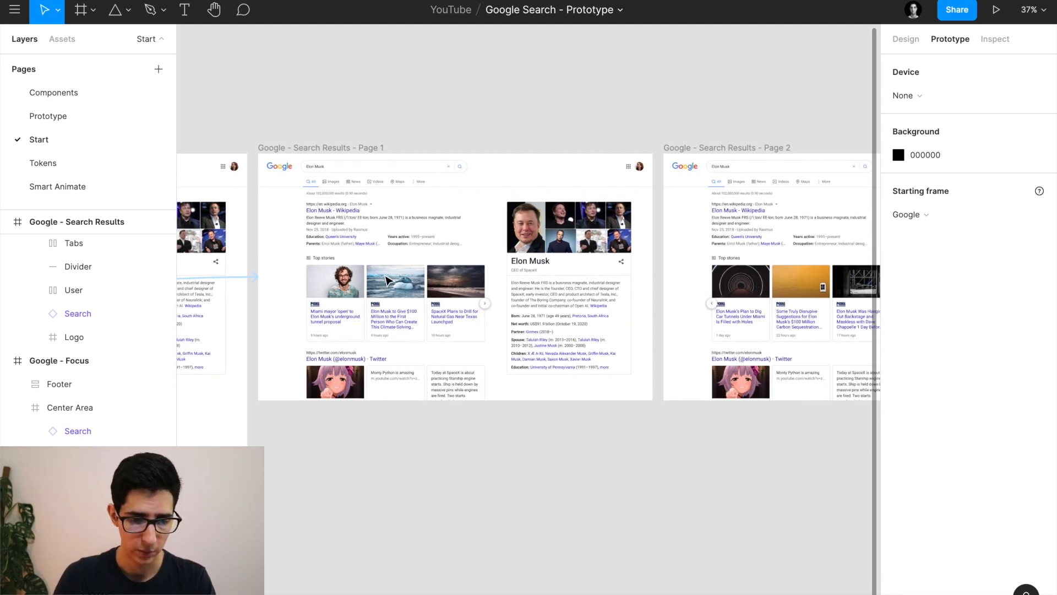
pyautogui.doubleClick(407, 306)
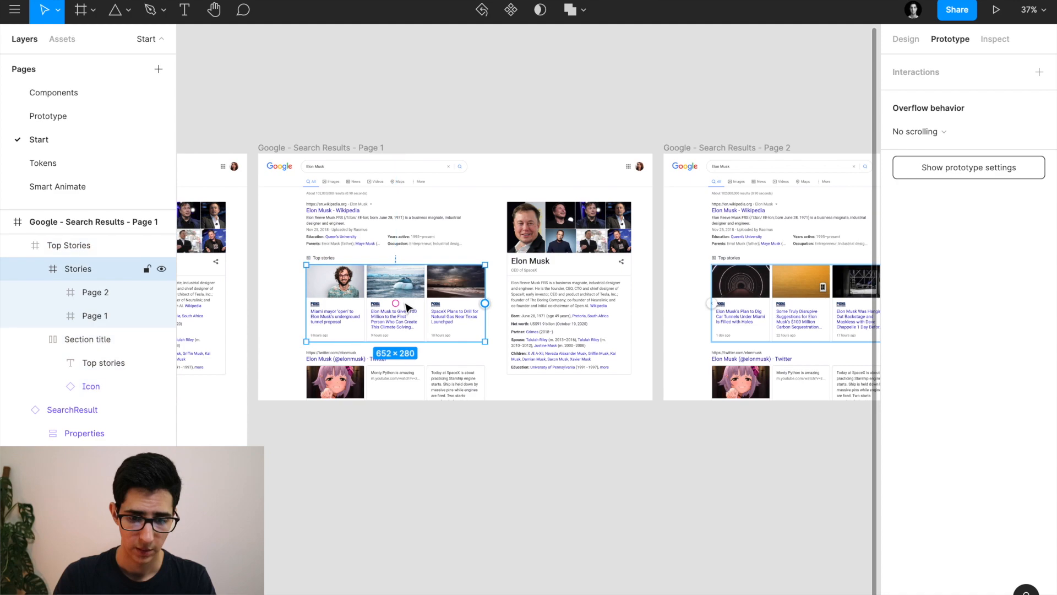
pyautogui.click(491, 143)
pyautogui.scroll(5, 487, 303)
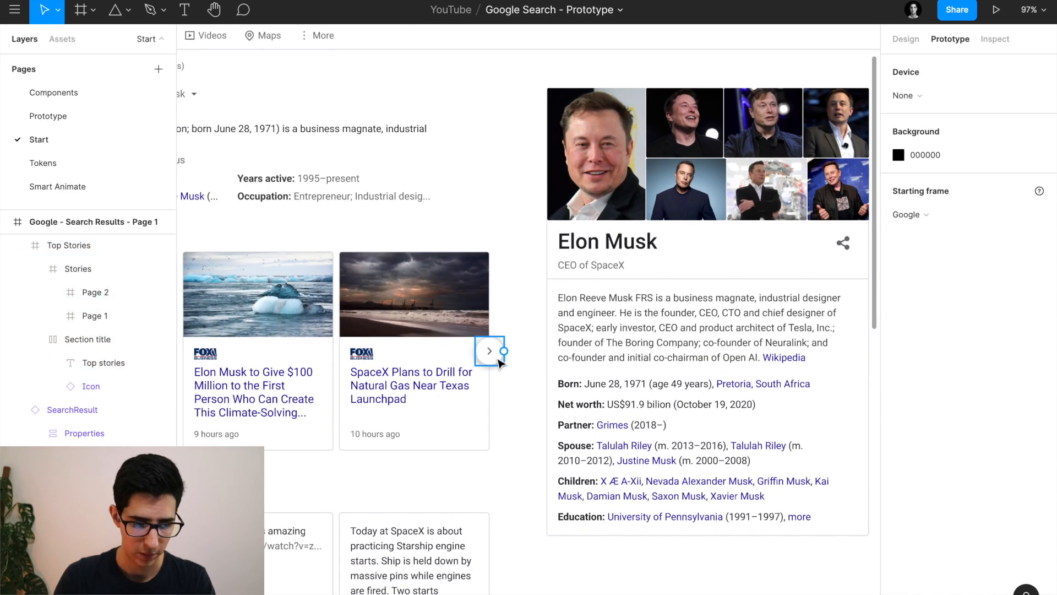
pyautogui.click(500, 363)
pyautogui.scroll(-5, 499, 364)
pyautogui.scroll(-3, 500, 361)
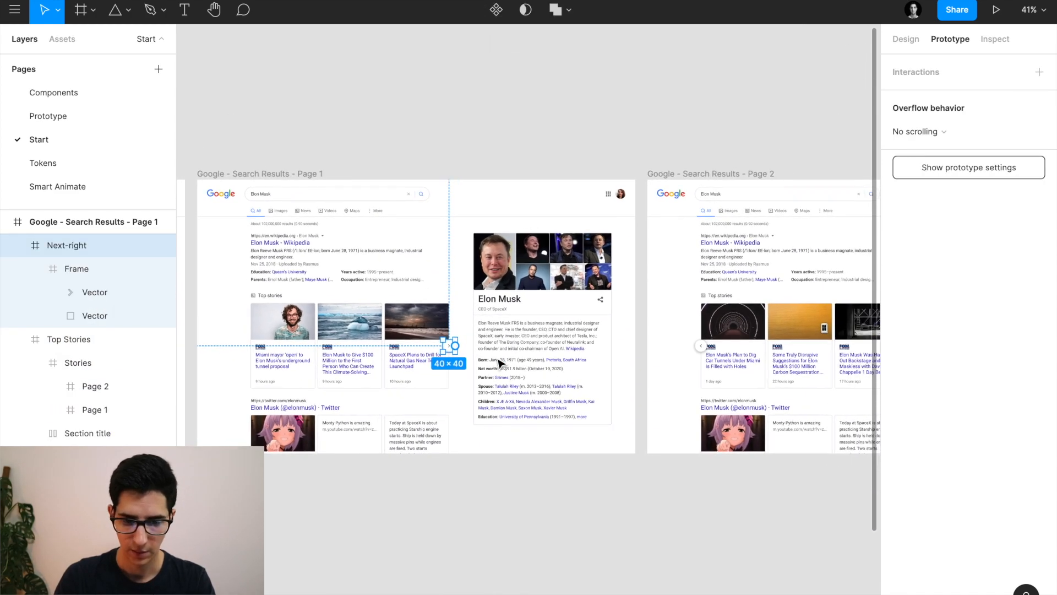
pyautogui.moveTo(461, 348); pyautogui.dragTo(656, 306)
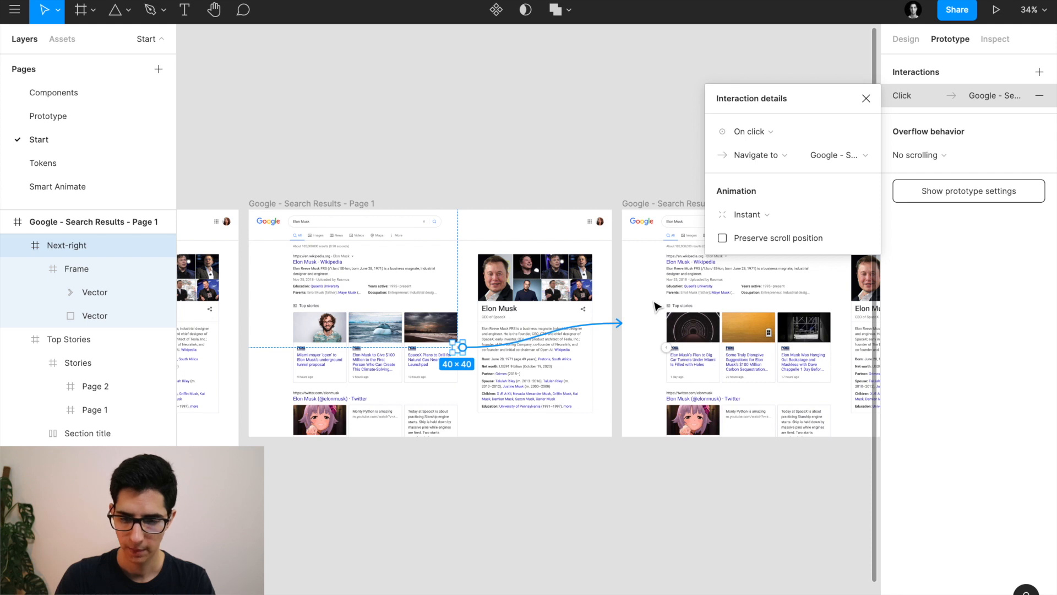
# Set the right arrow interaction's animation to Smart animate with a duration of 1000 ms.
pyautogui.click(767, 213)
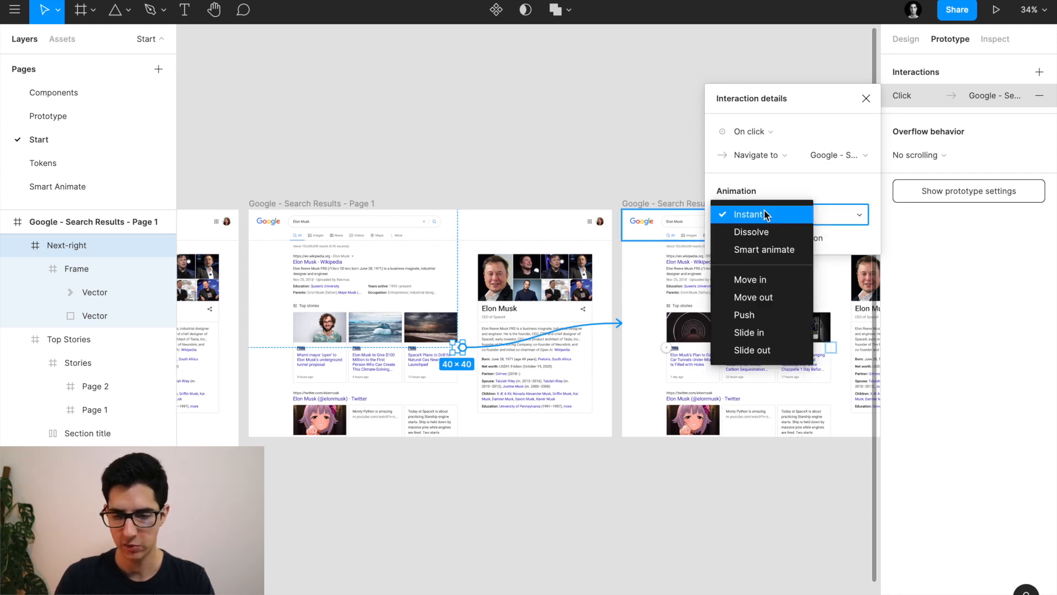
pyautogui.click(763, 248)
pyautogui.click(839, 239)
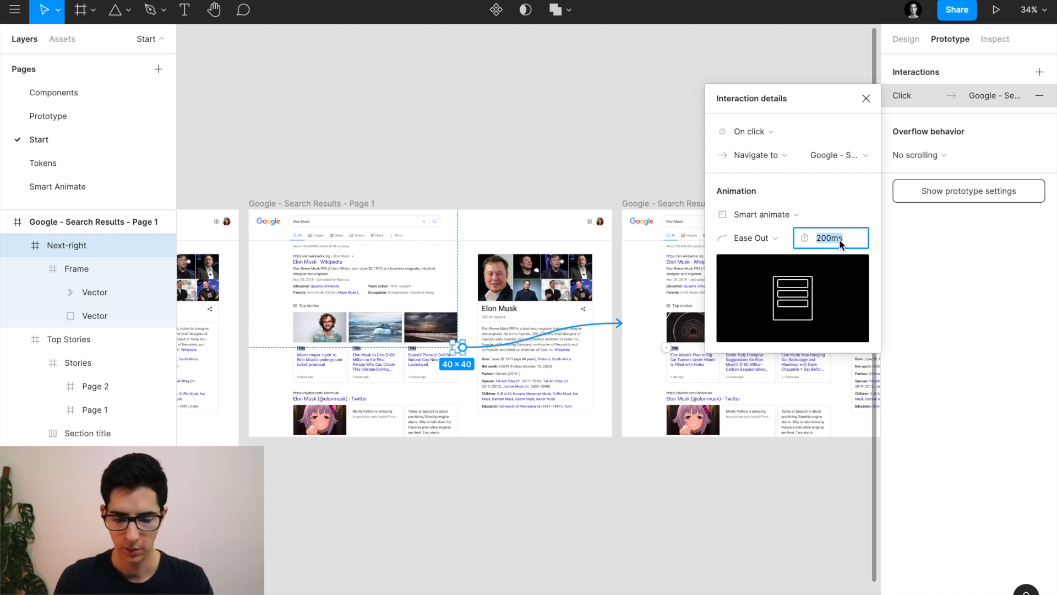
pyautogui.write('1000ms')
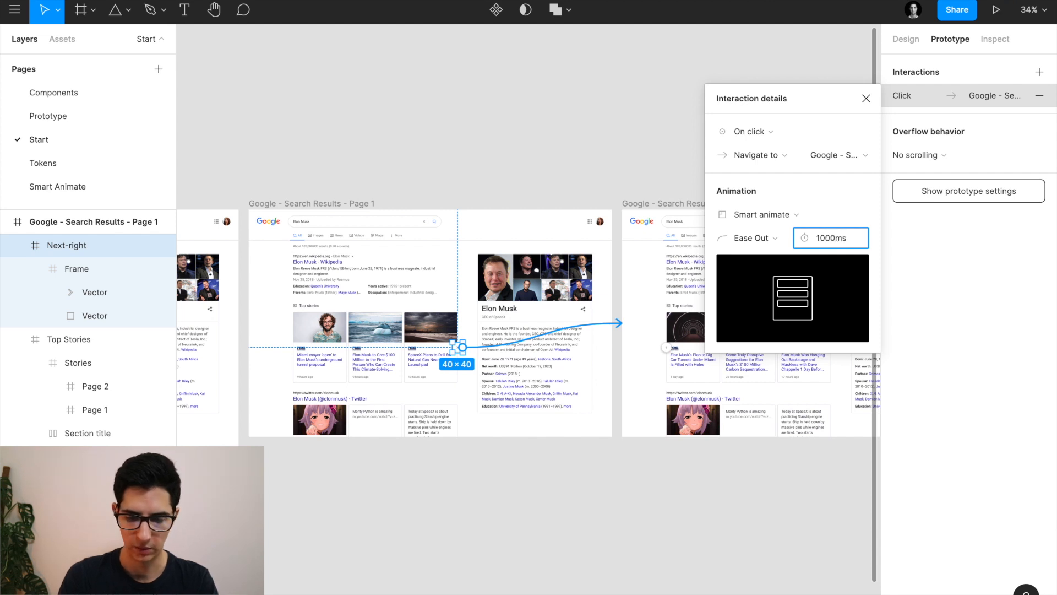
pyautogui.press('Return')
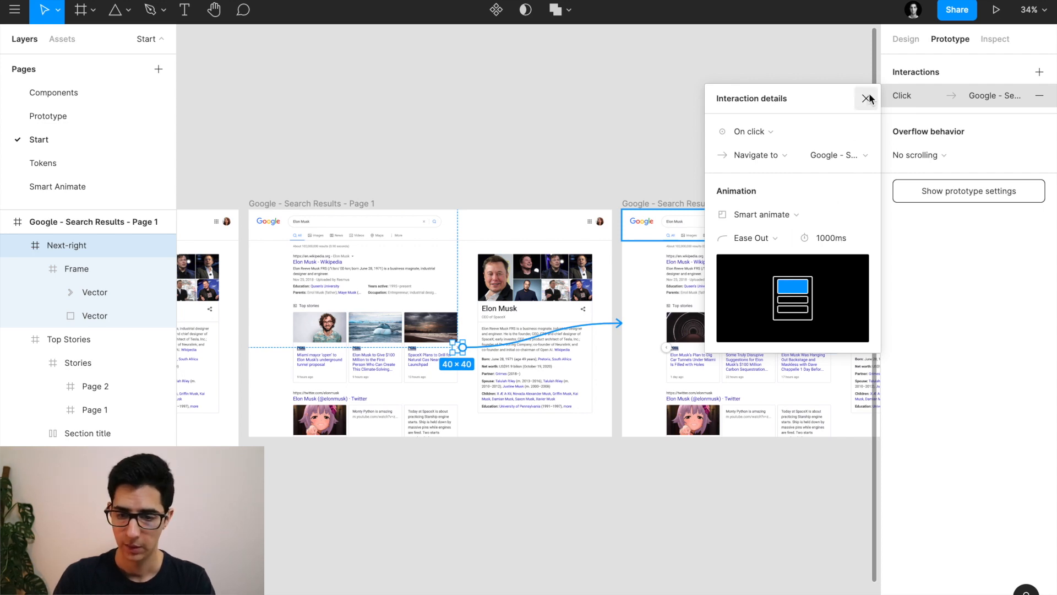
# Run the prototype from the start page and search for Elon Musk to reach the search results page.
pyautogui.click(996, 11)
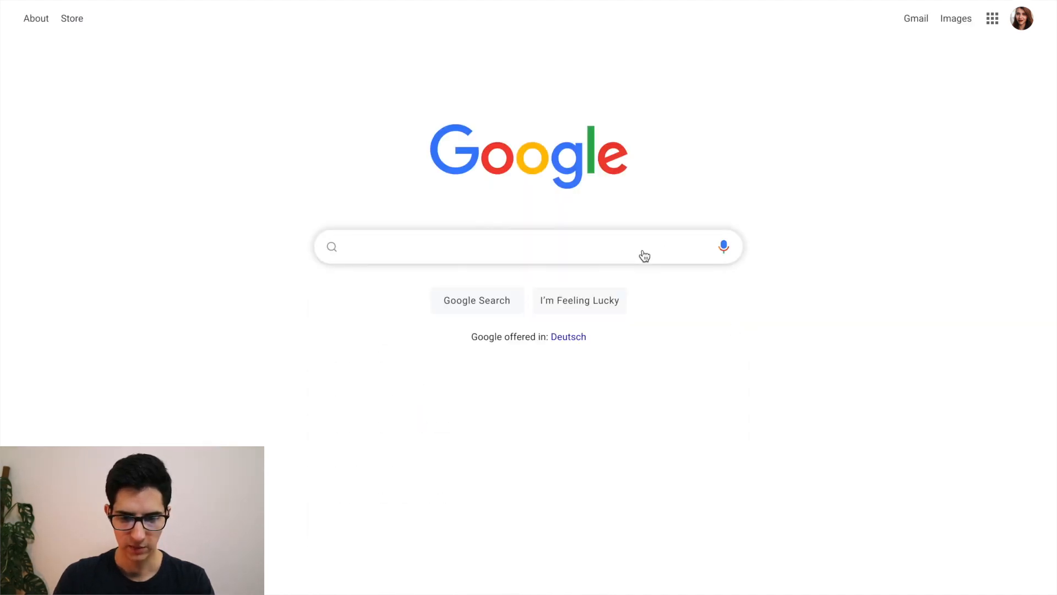
pyautogui.click(606, 253)
pyautogui.write('Elon Musk')
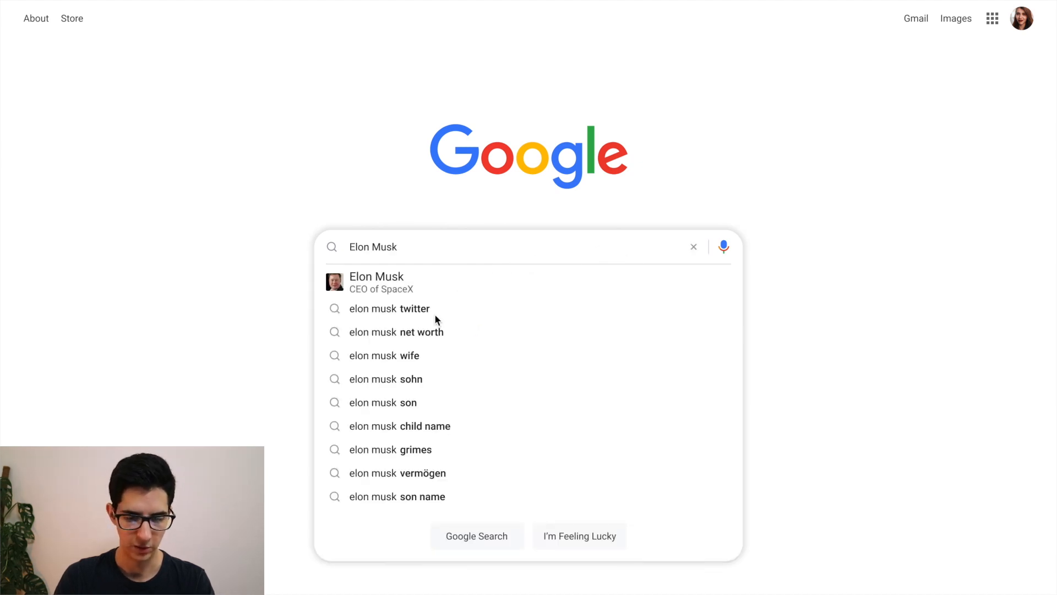
pyautogui.click(480, 543)
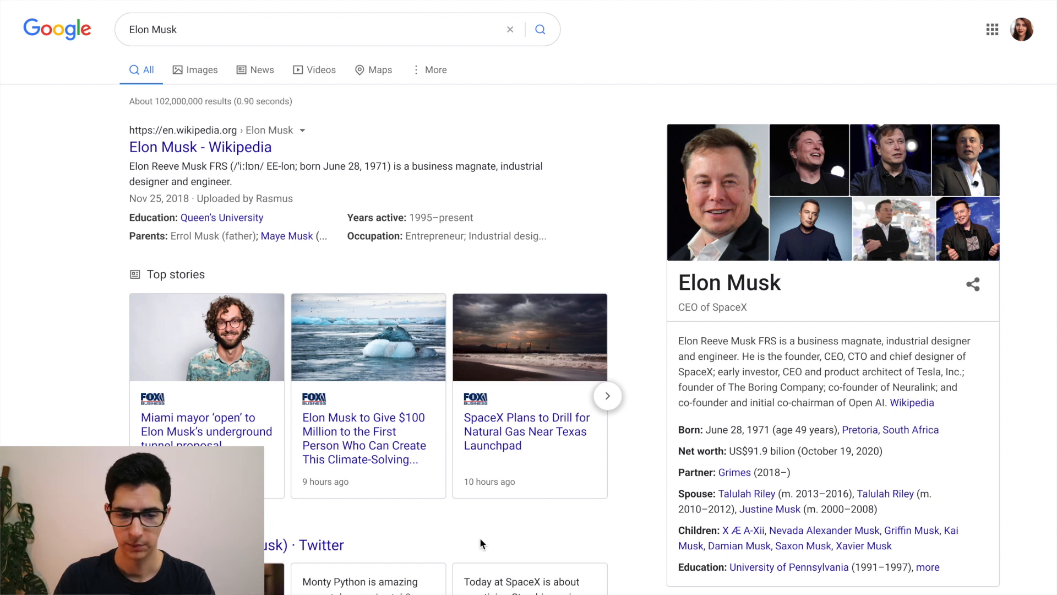
# Test the Top stories right arrow's slide transition several times in the running prototype, and return to the editor.
pyautogui.click(608, 397)
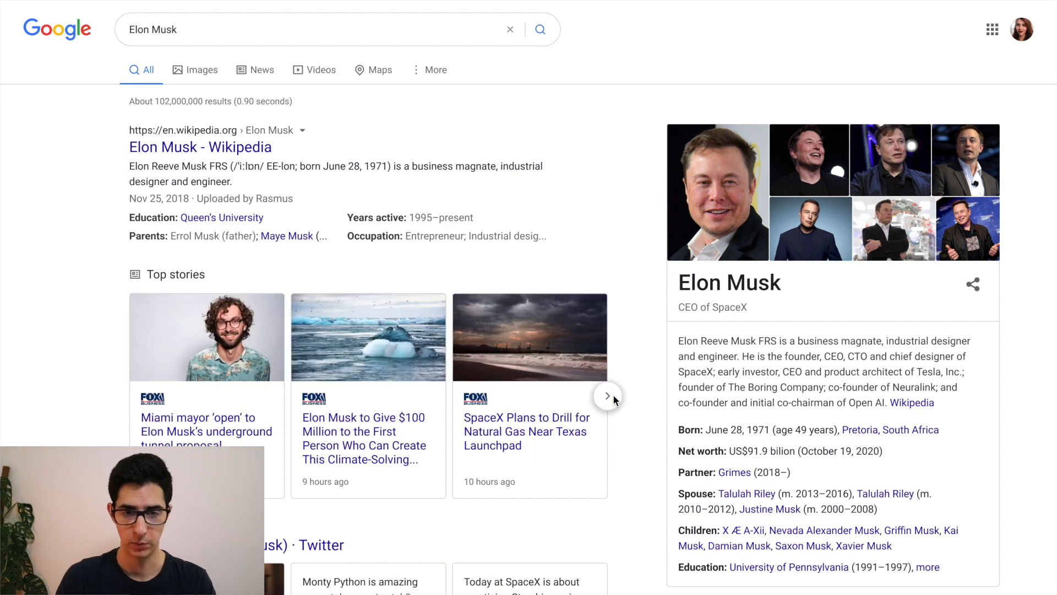
pyautogui.click(608, 397)
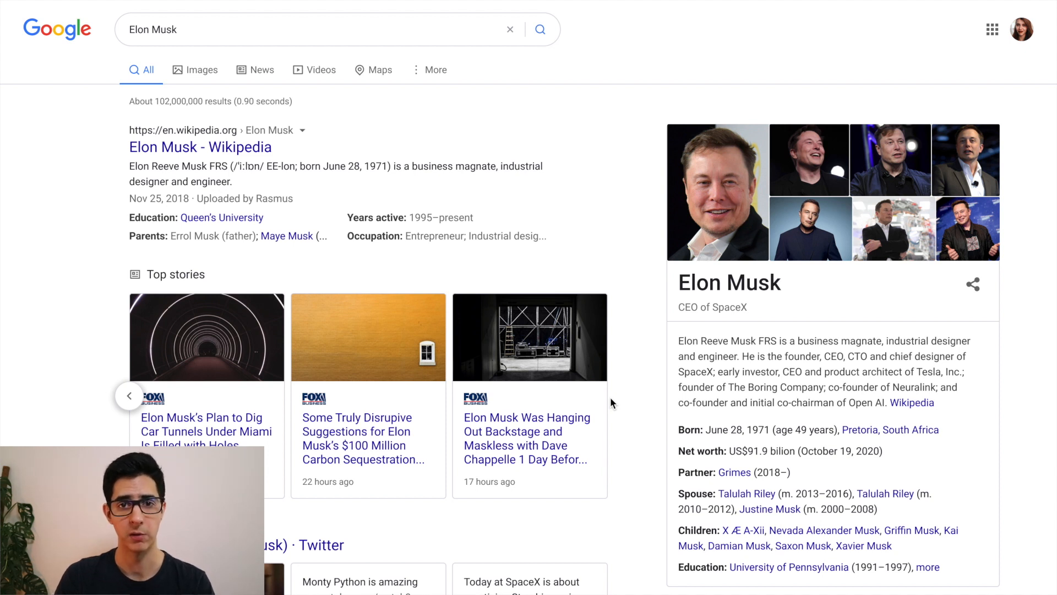
pyautogui.press('Left')
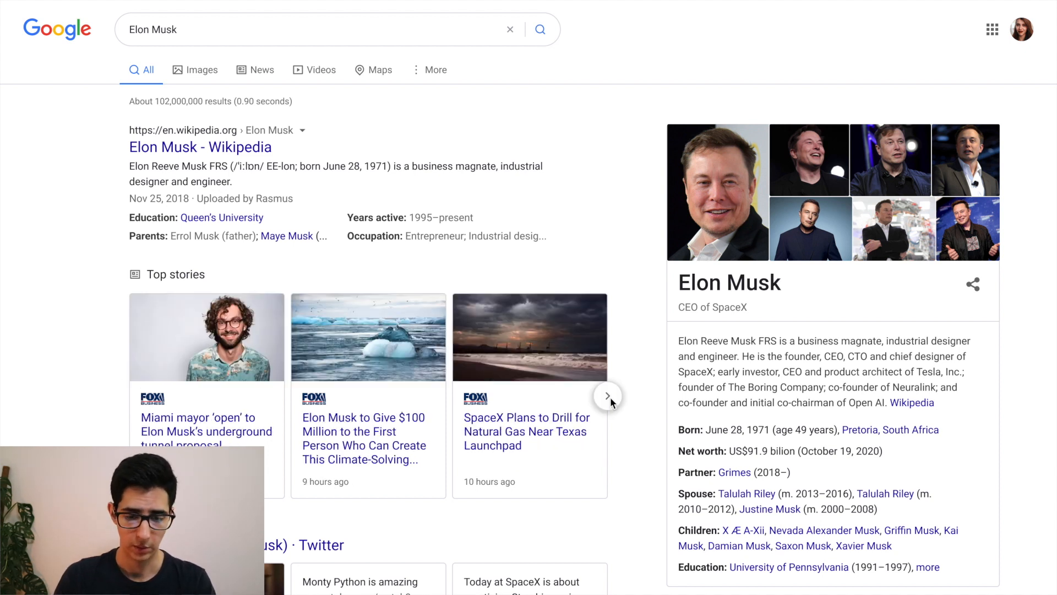
pyautogui.click(609, 399)
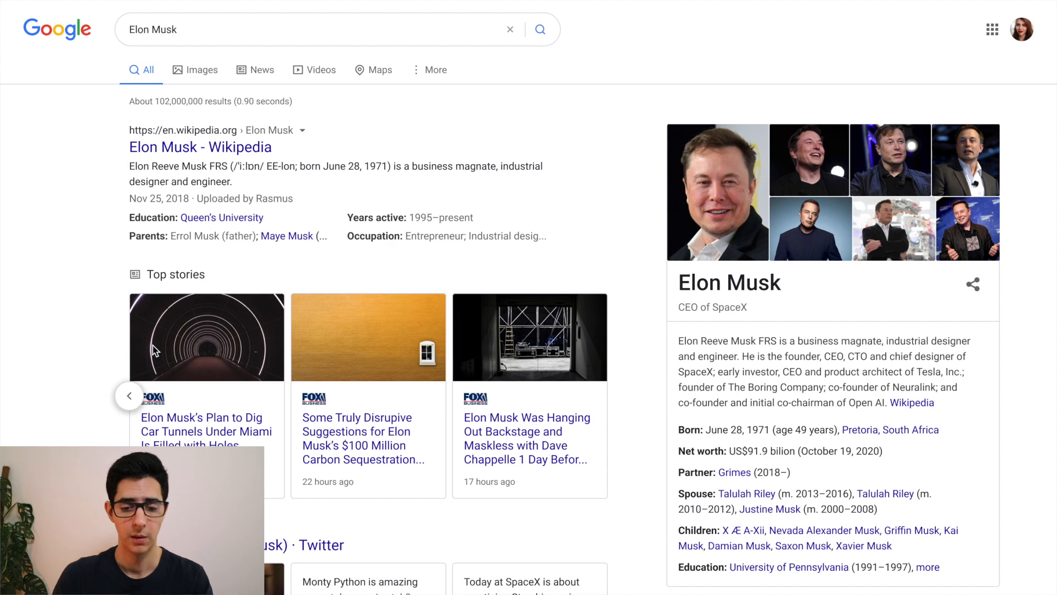
pyautogui.press('r')
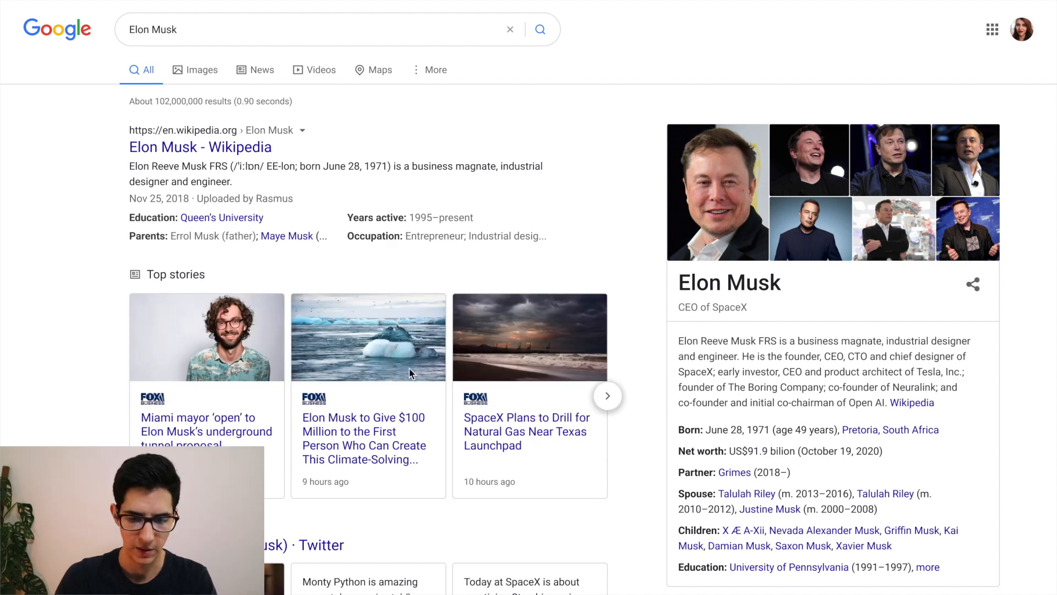
pyautogui.click(608, 398)
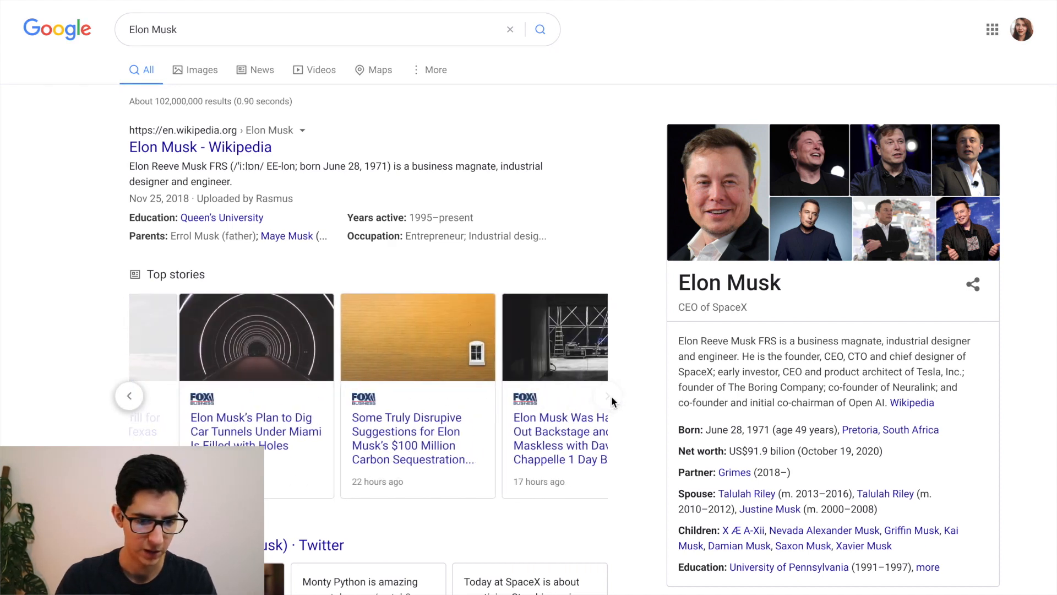
pyautogui.click(122, 404)
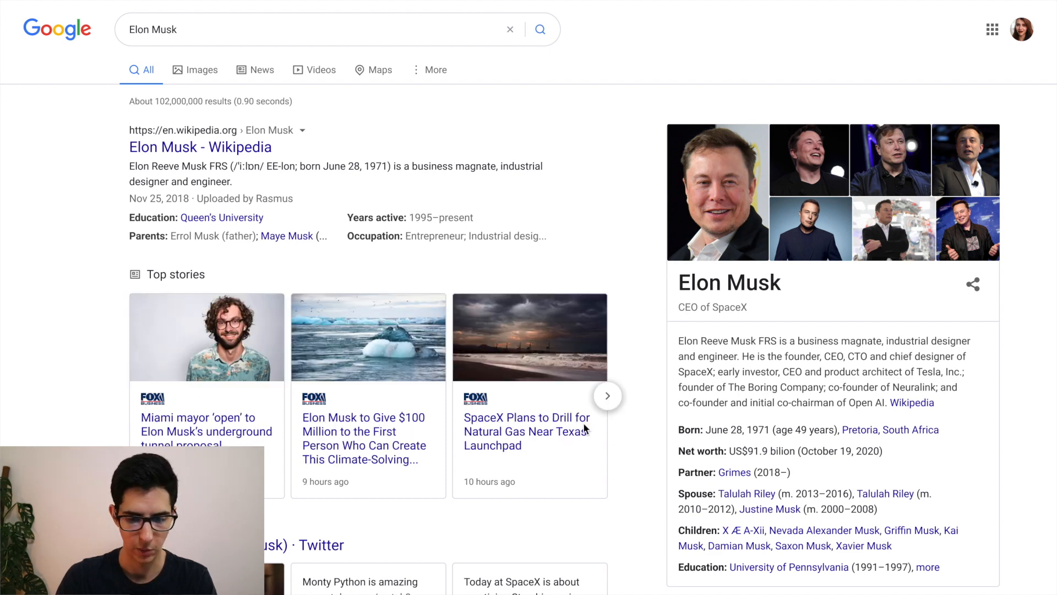
pyautogui.hscroll(5, 608, 396)
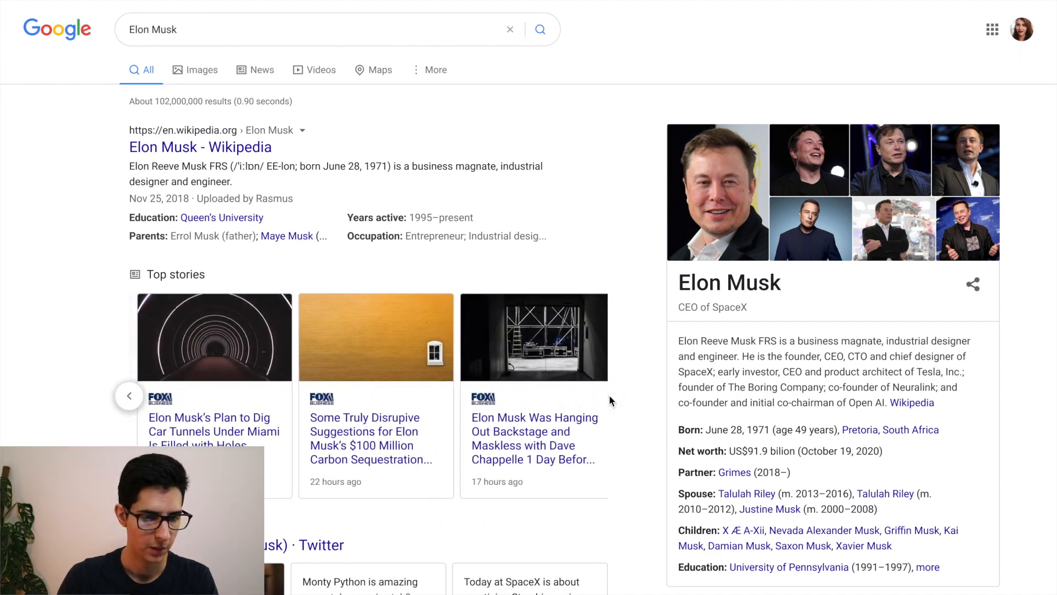
pyautogui.click(15, 9)
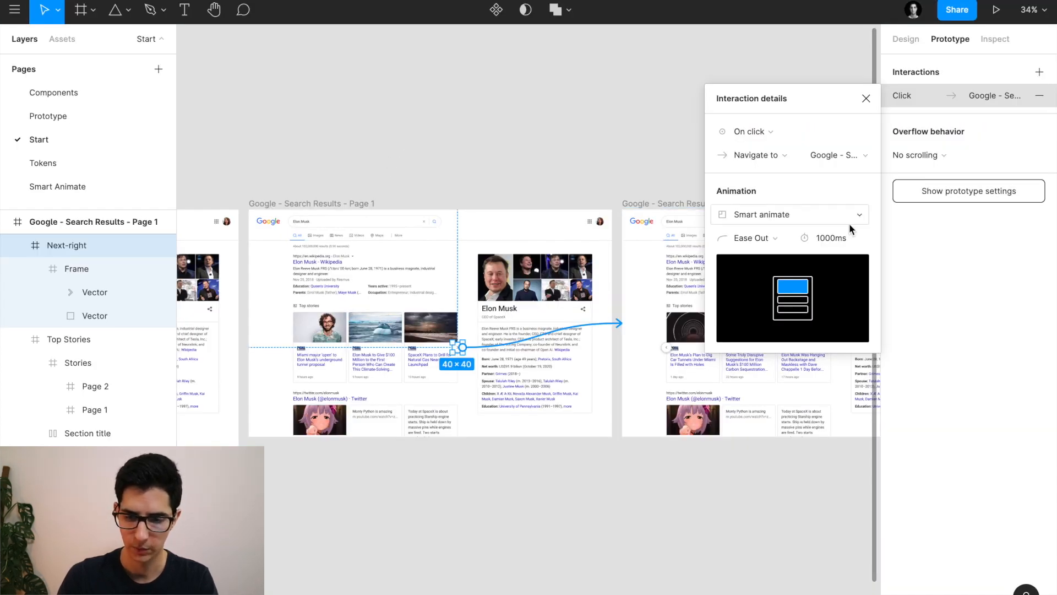
# Set the right arrow interaction's Smart animate duration to 200 ms.
pyautogui.click(835, 236)
pyautogui.write('200')
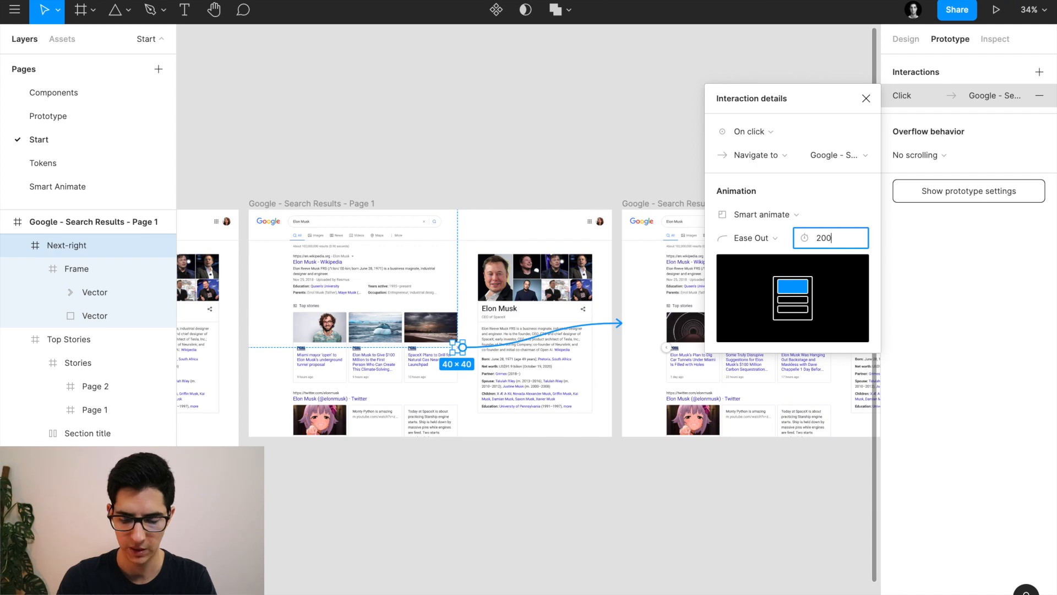
pyautogui.press('Return')
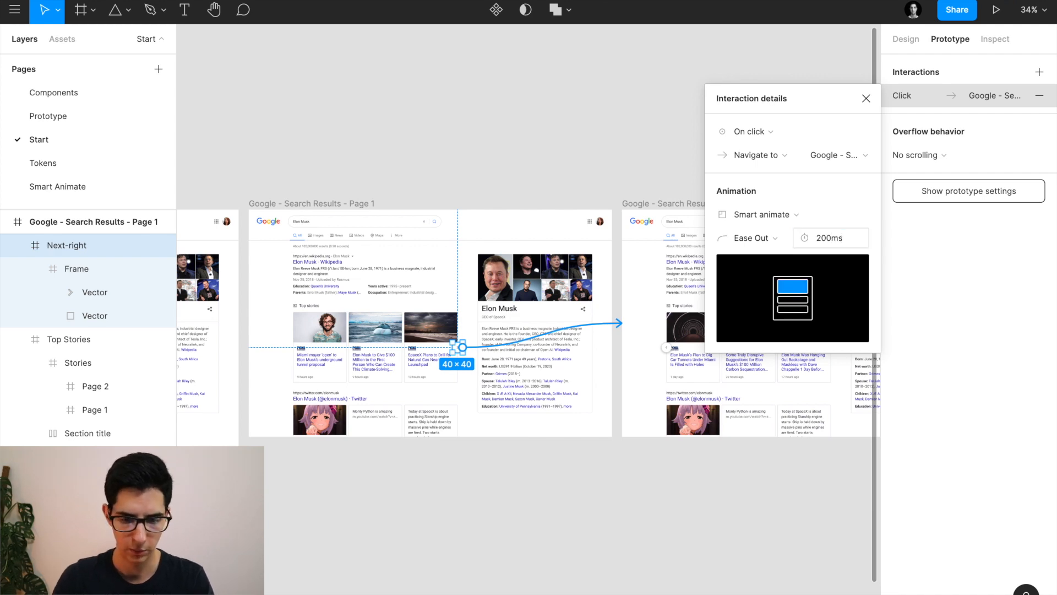
# Link the left arrow in Google - Search Results - Page 2 to Google - Search Results - Page 1, on click with 200 ms Smart animate.
pyautogui.click(578, 128)
pyautogui.hscroll(2, 580, 129)
pyautogui.hscroll(2, 578, 128)
pyautogui.scroll(6, 465, 328)
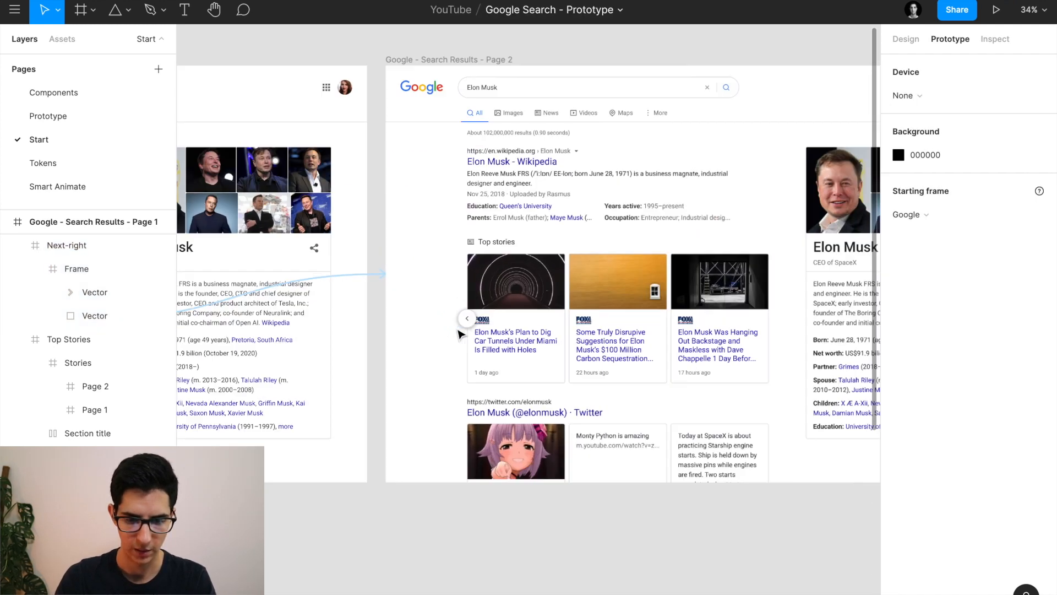
pyautogui.click(474, 325)
pyautogui.scroll(-3, 476, 322)
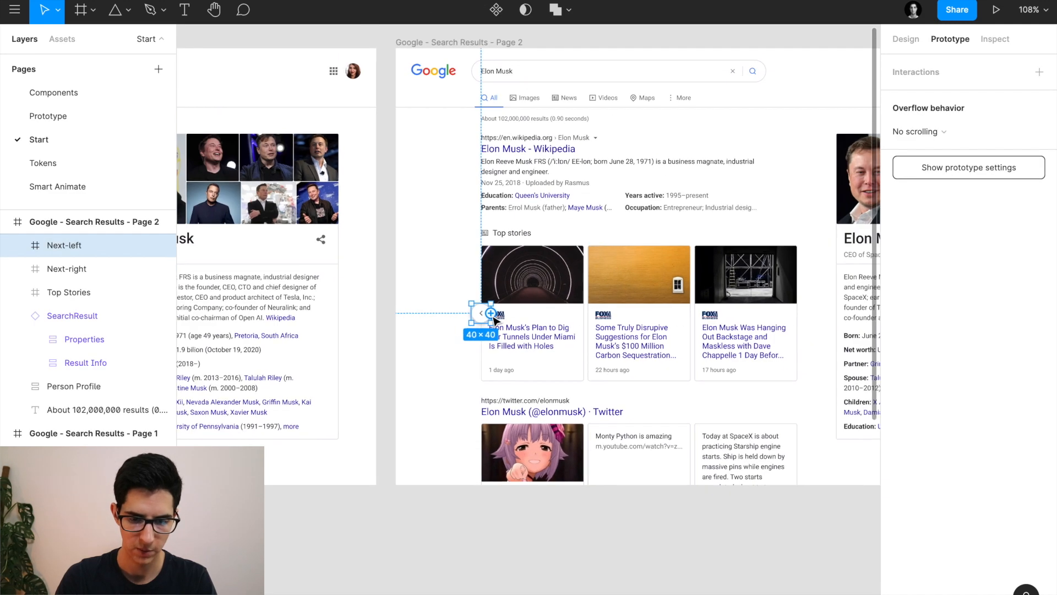
pyautogui.moveTo(491, 313); pyautogui.dragTo(371, 297)
pyautogui.moveTo(334, 107); pyautogui.dragTo(352, 137)
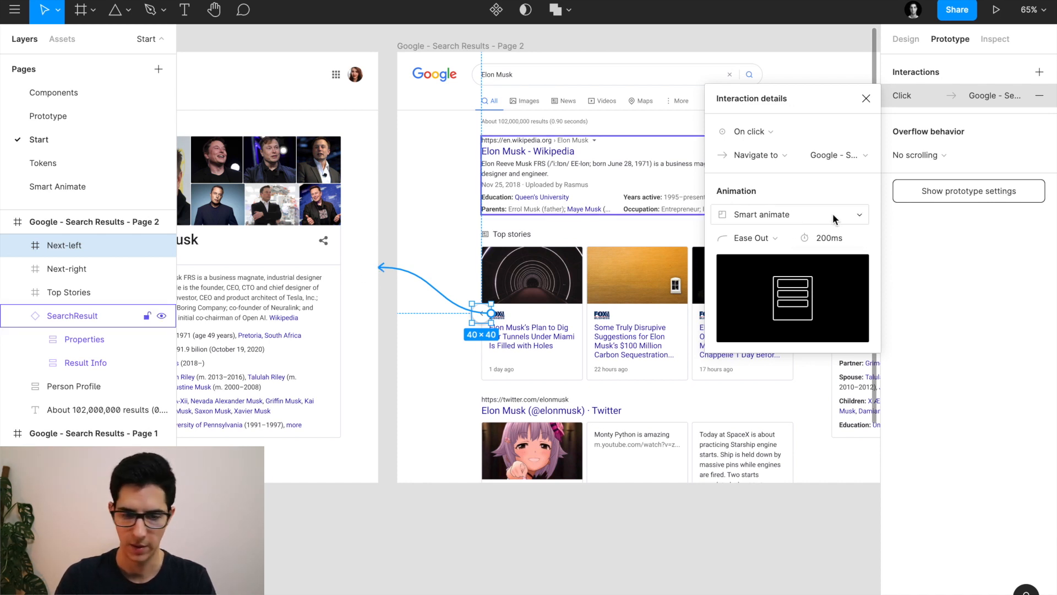
# Check in the running prototype that the Top stories arrows move back and forth between both pages, and return to the editor.
pyautogui.click(272, 0)
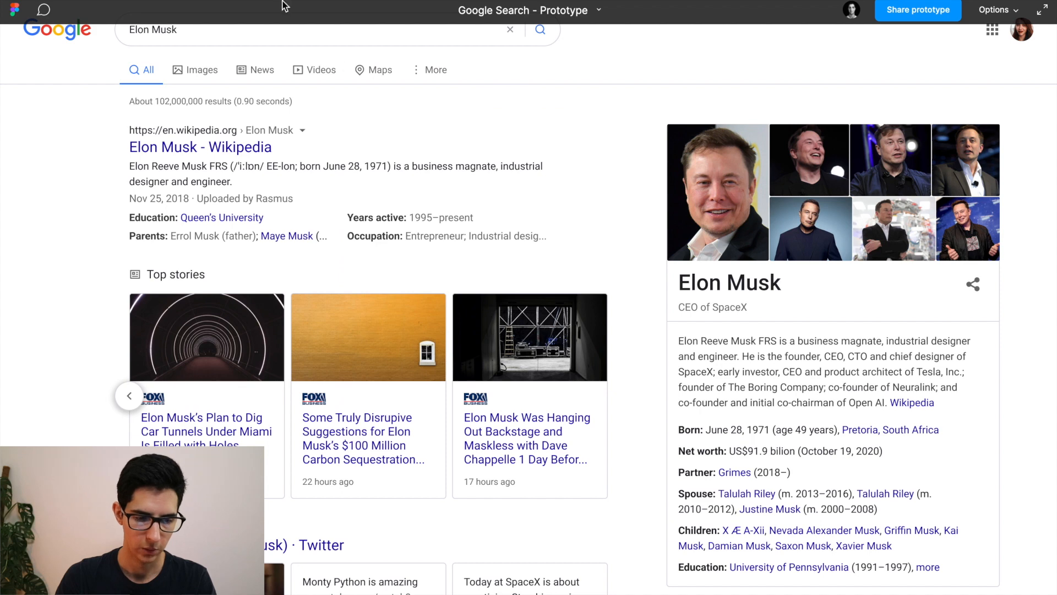
pyautogui.click(128, 401)
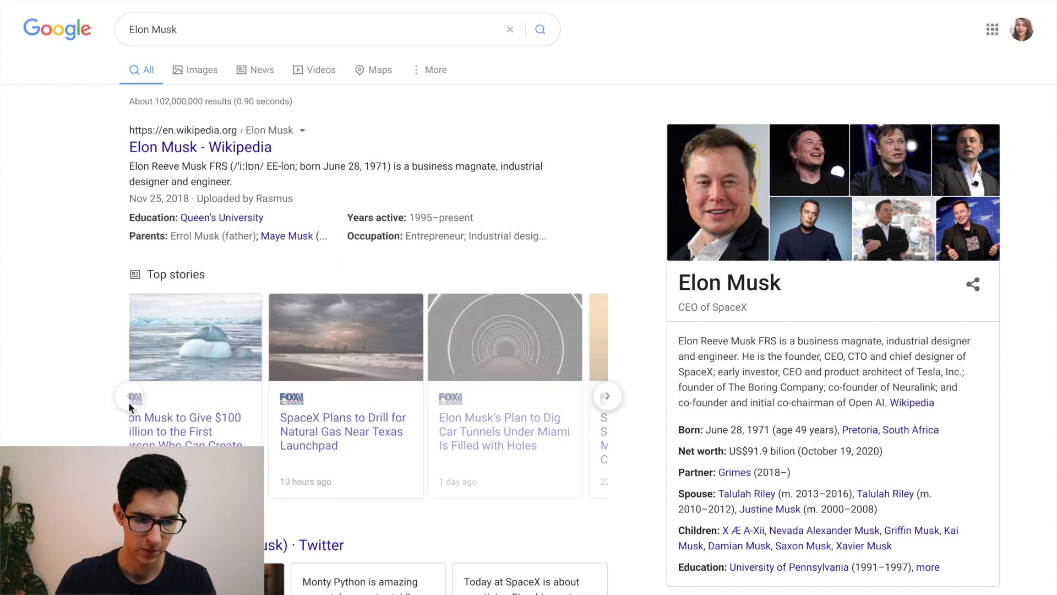
pyautogui.click(609, 397)
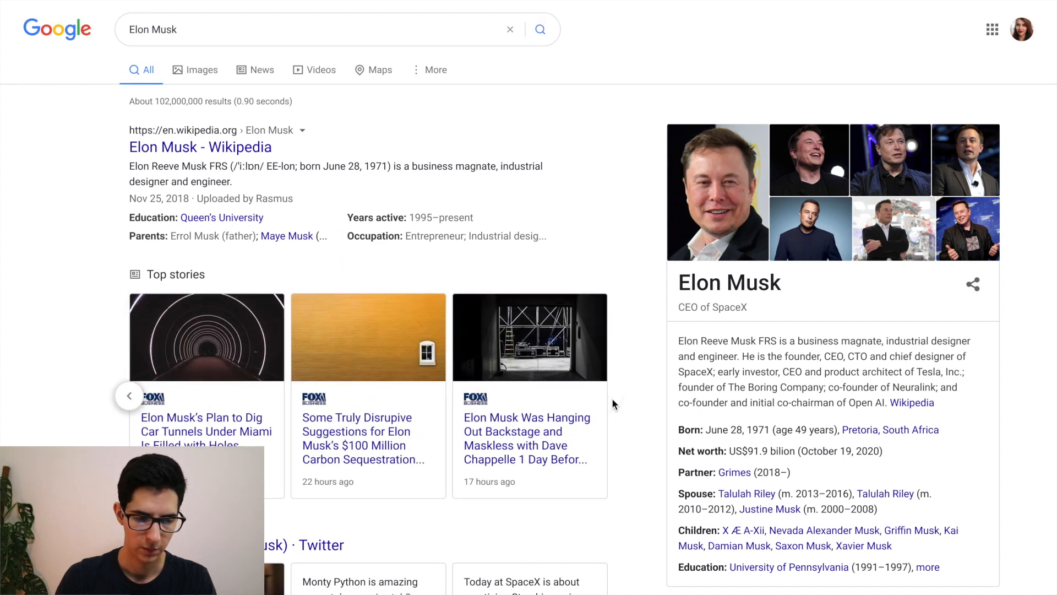
pyautogui.click(130, 400)
pyautogui.click(608, 396)
pyautogui.click(129, 396)
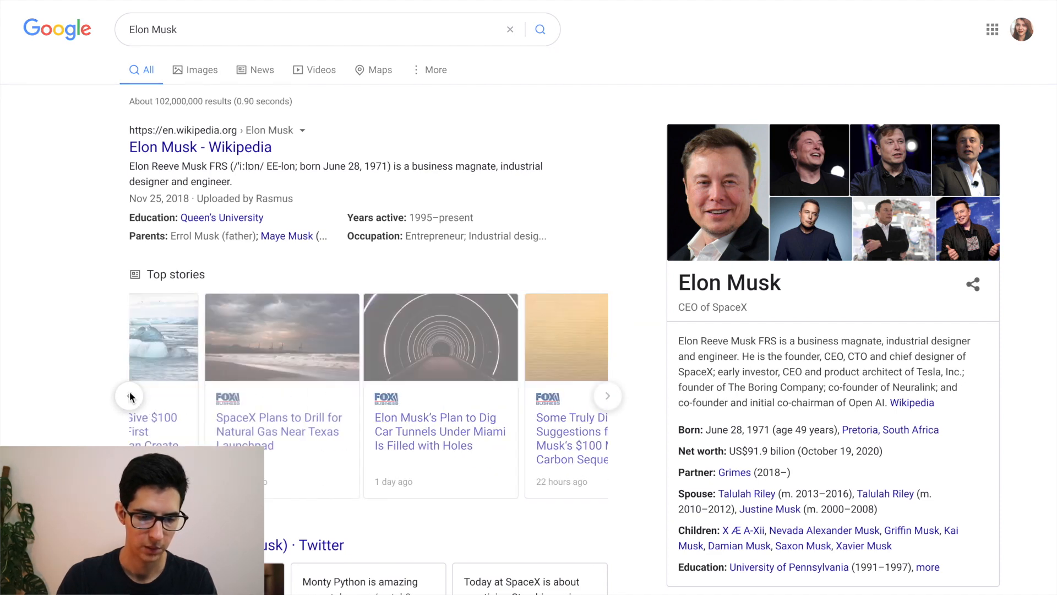
pyautogui.click(608, 397)
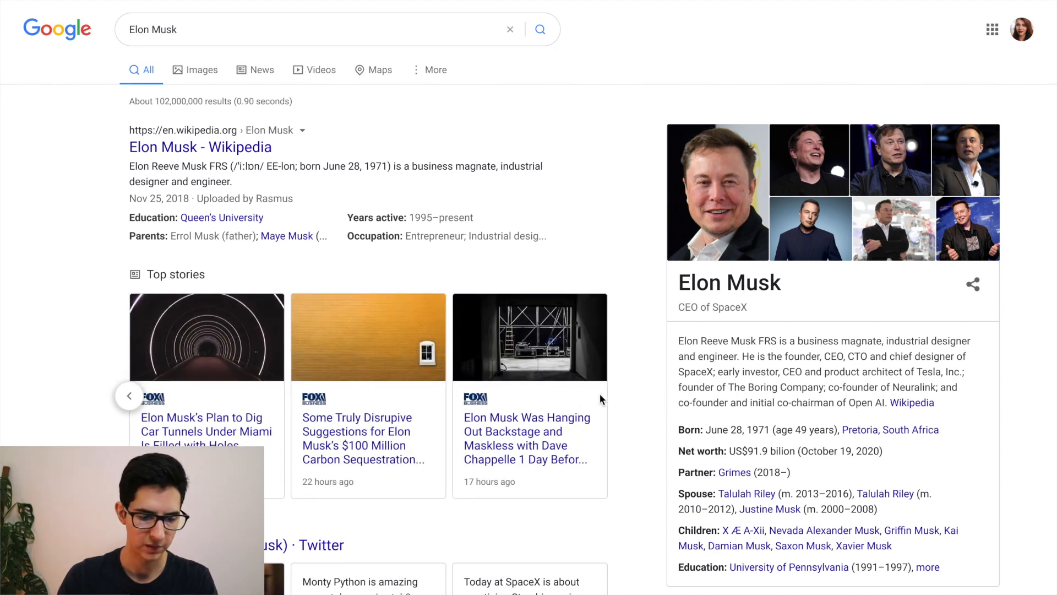
pyautogui.click(130, 400)
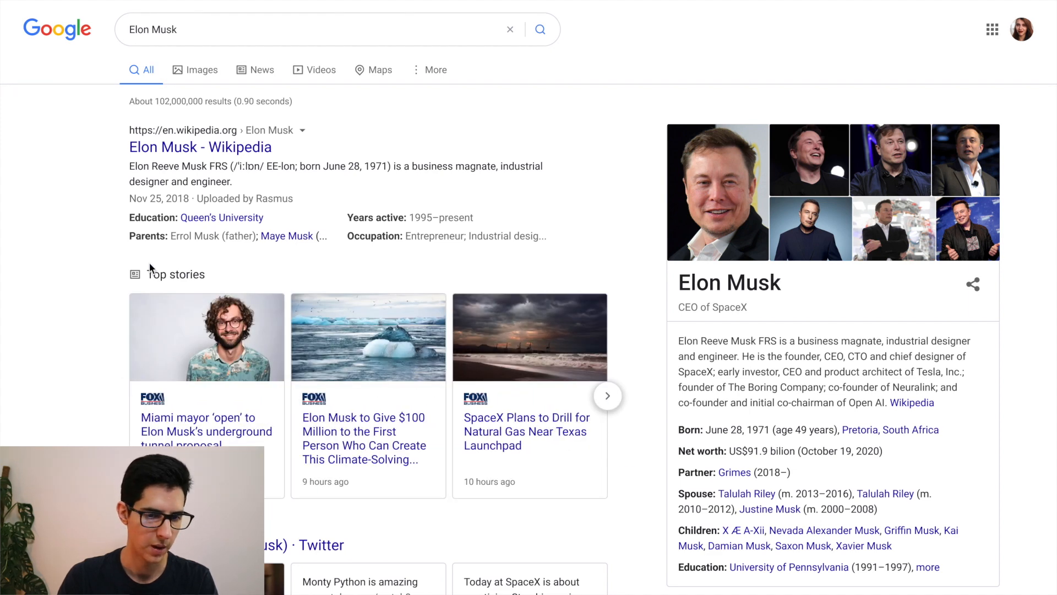
pyautogui.click(149, 2)
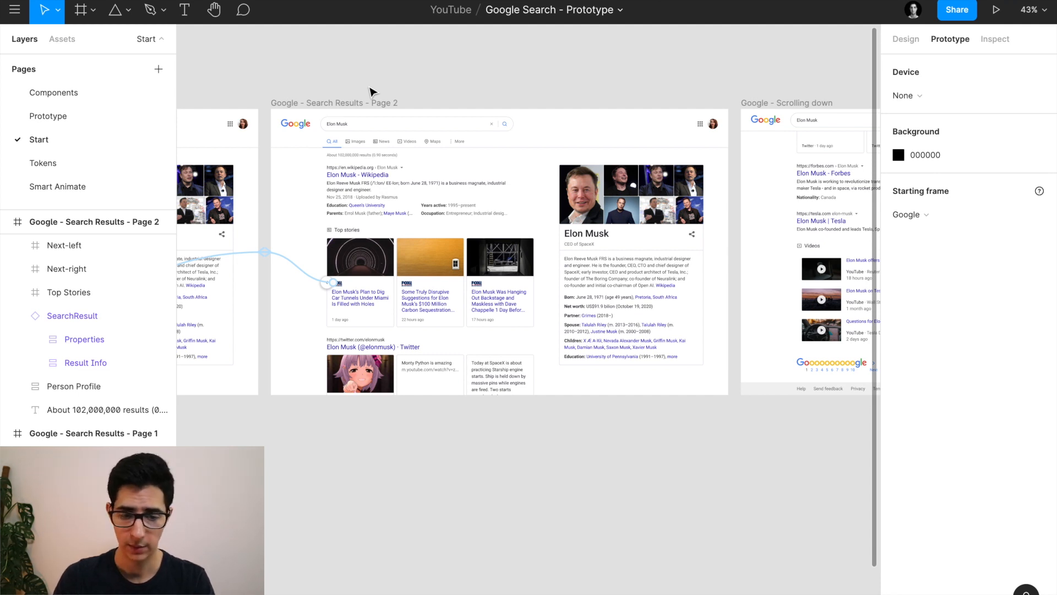
# Link the Google - Search Results - Page 2 frame to Google - Scrolling down with an on-click Smart animate interaction.
pyautogui.click(298, 104)
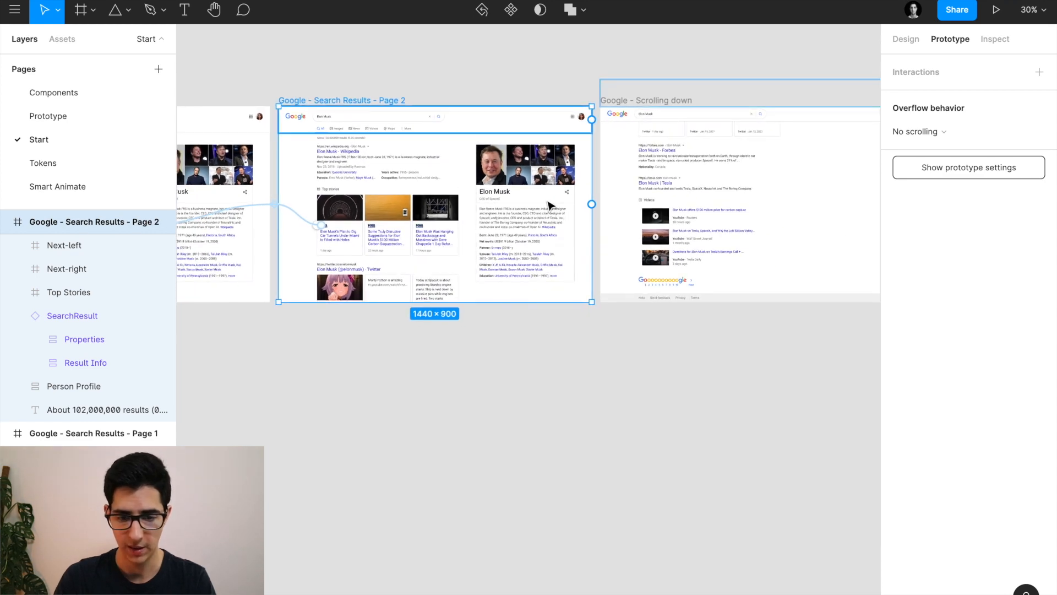
pyautogui.scroll(5, 625, 209)
pyautogui.scroll(3, 625, 210)
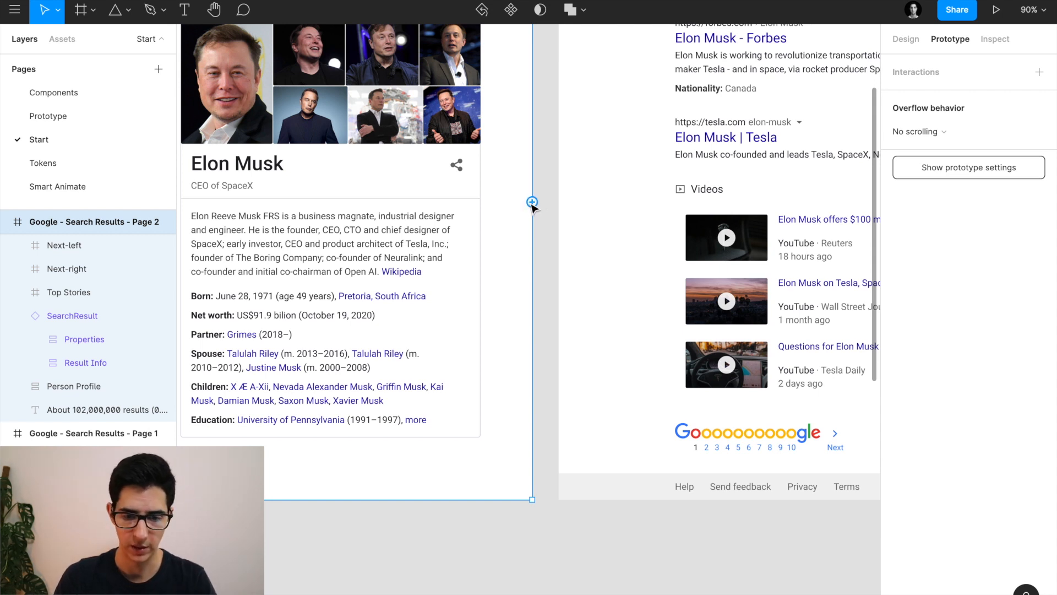
pyautogui.moveTo(532, 202); pyautogui.dragTo(567, 215)
pyautogui.scroll(-5, 566, 215)
pyautogui.hscroll(3, 567, 215)
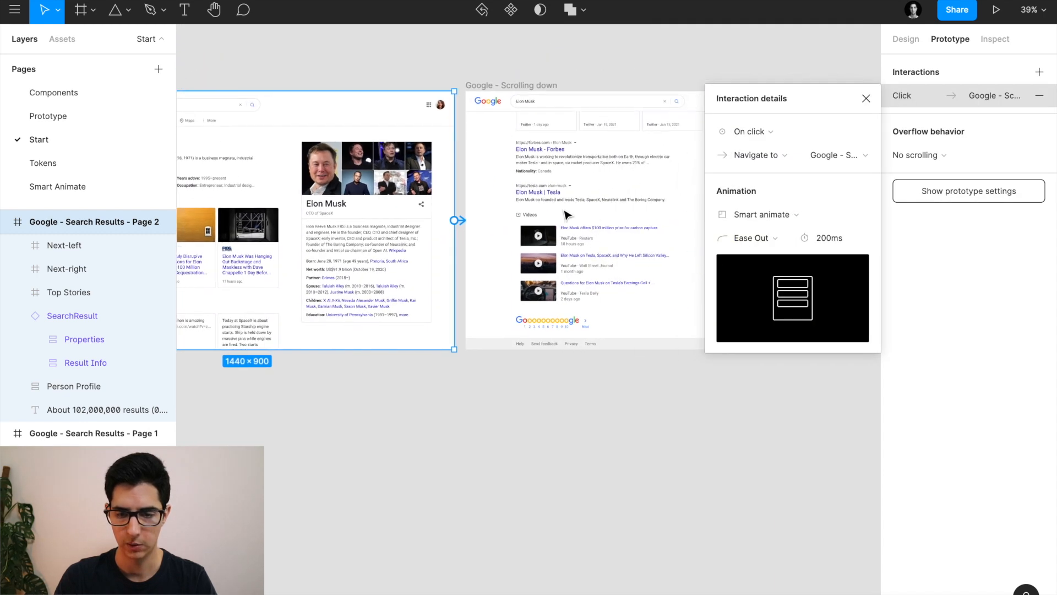
pyautogui.hscroll(3, 642, 182)
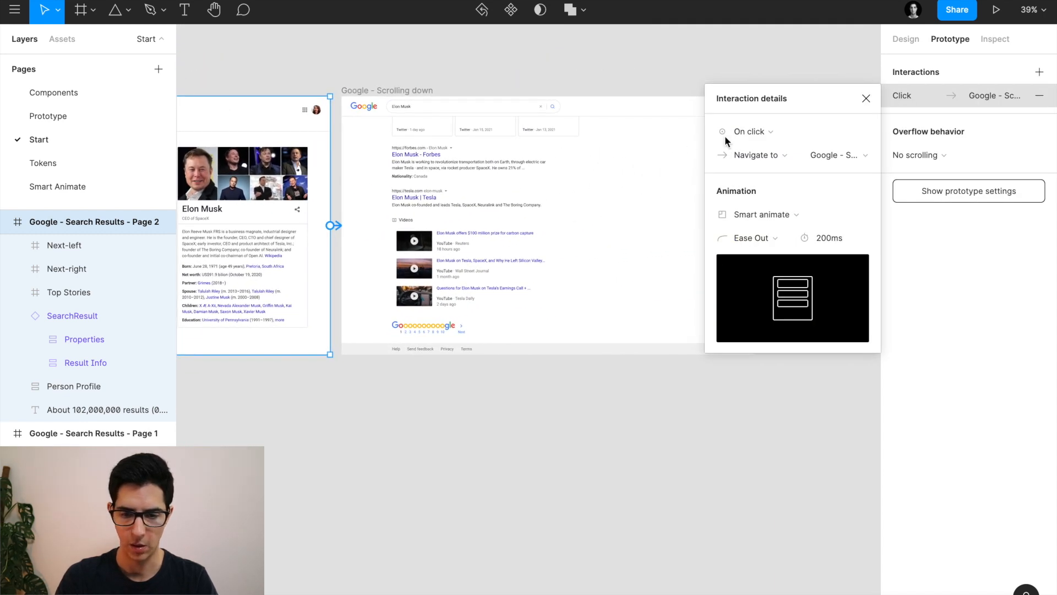
# Set the Smart animate duration of the link to Google - Scrolling down to 500 ms.
pyautogui.click(830, 242)
pyautogui.write('500')
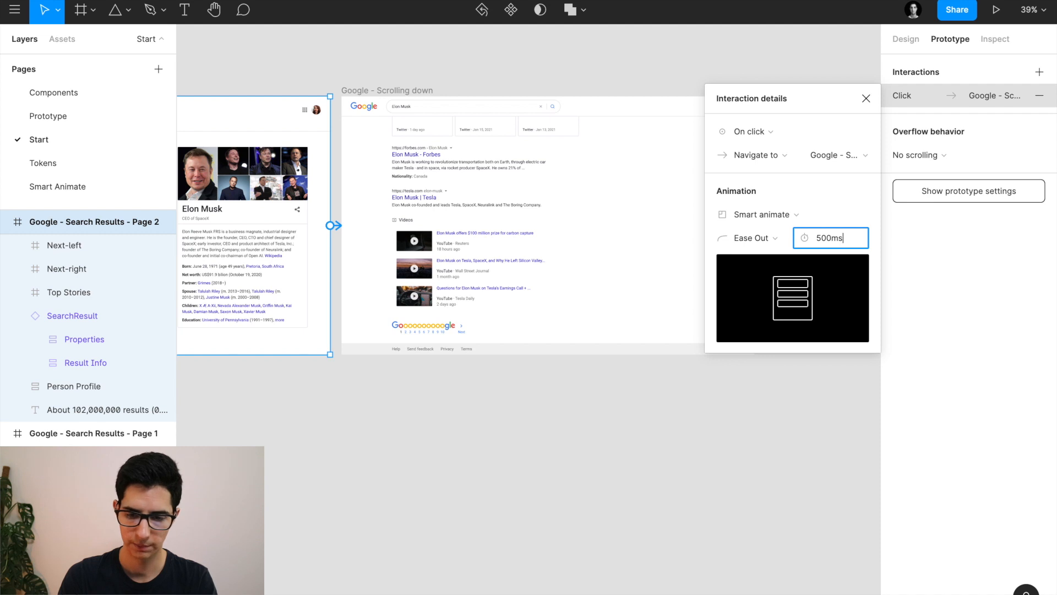
pyautogui.press('Return')
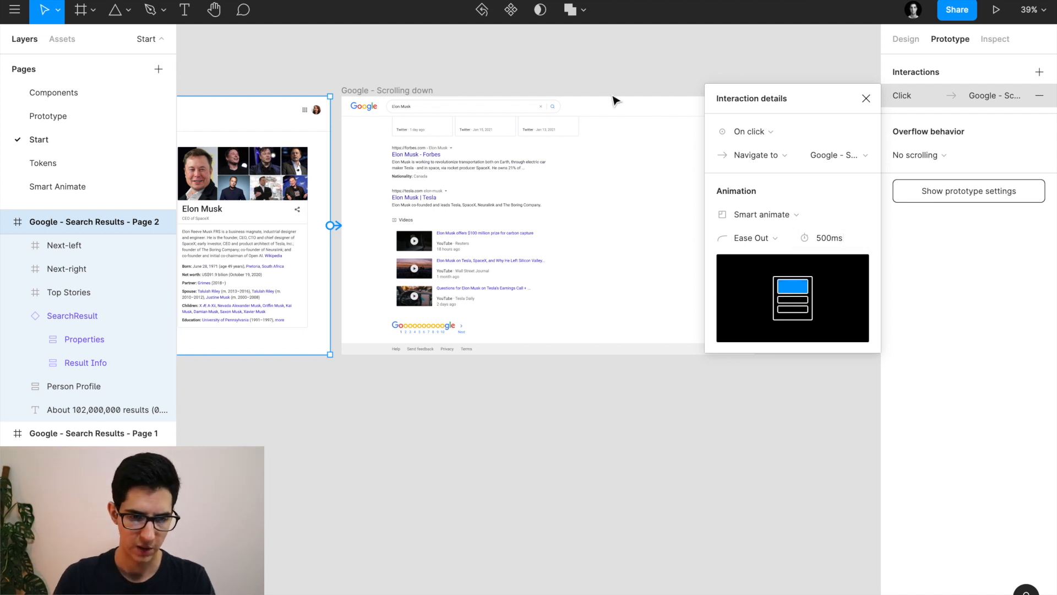
pyautogui.click(526, 73)
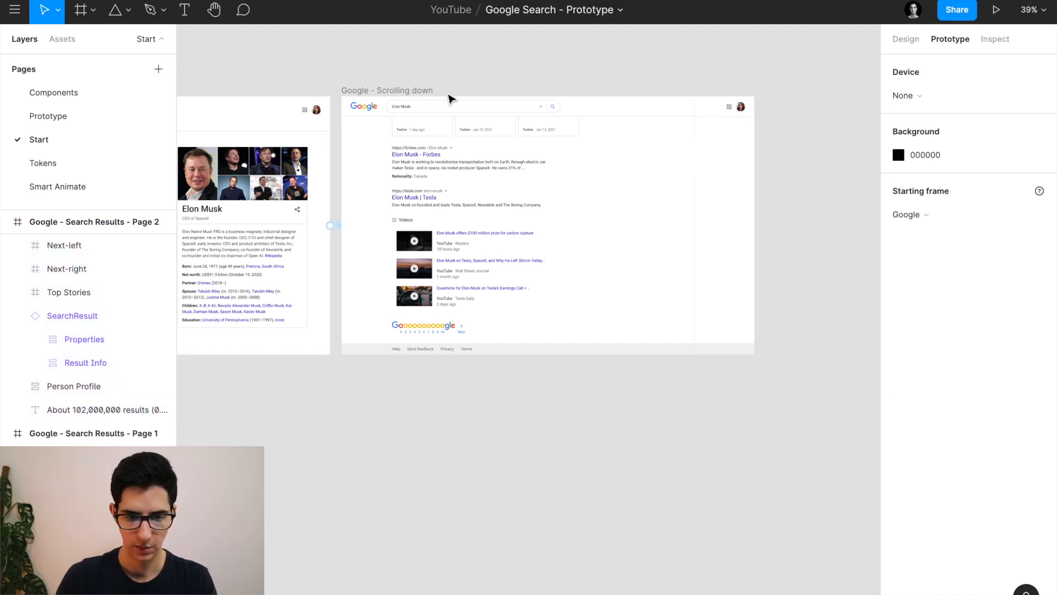
# Test in the running prototype the Top stories right arrow and the transition from Page 2 to the scrolled-down results, and return to the editor.
pyautogui.click(316, 2)
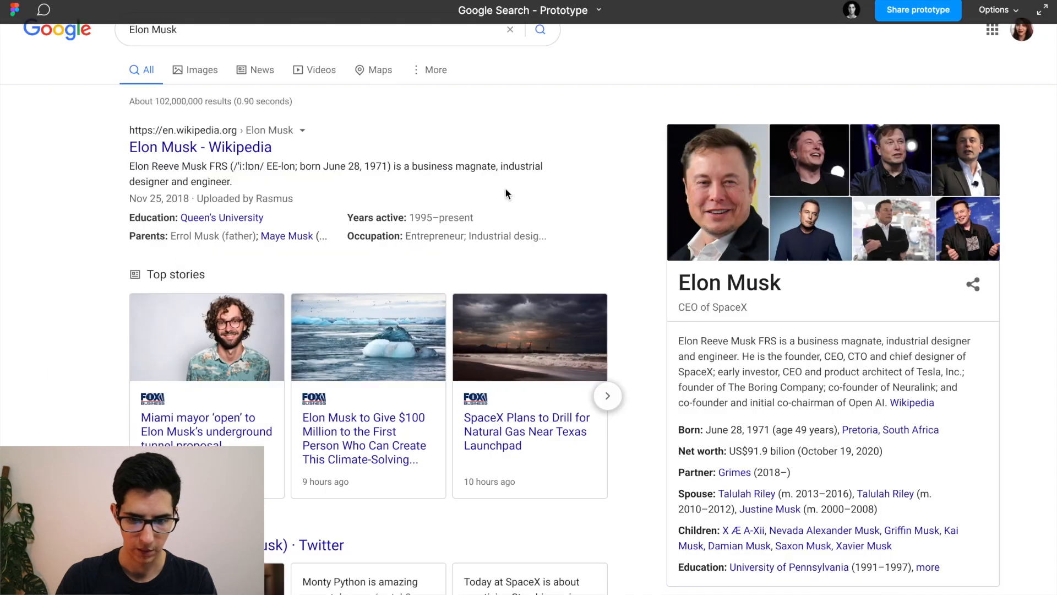
pyautogui.click(610, 396)
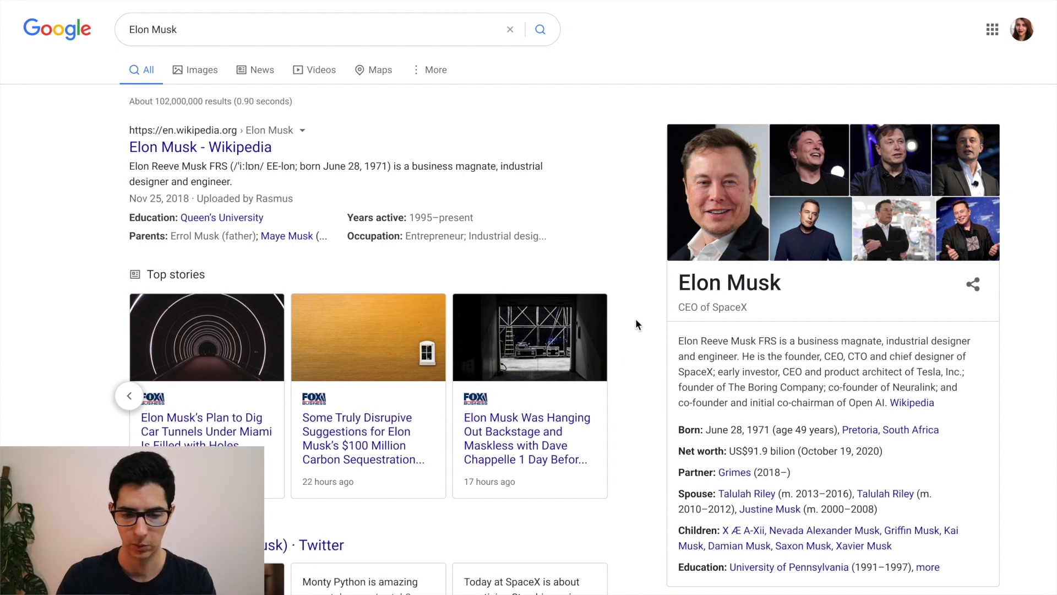
pyautogui.scroll(-10, 641, 226)
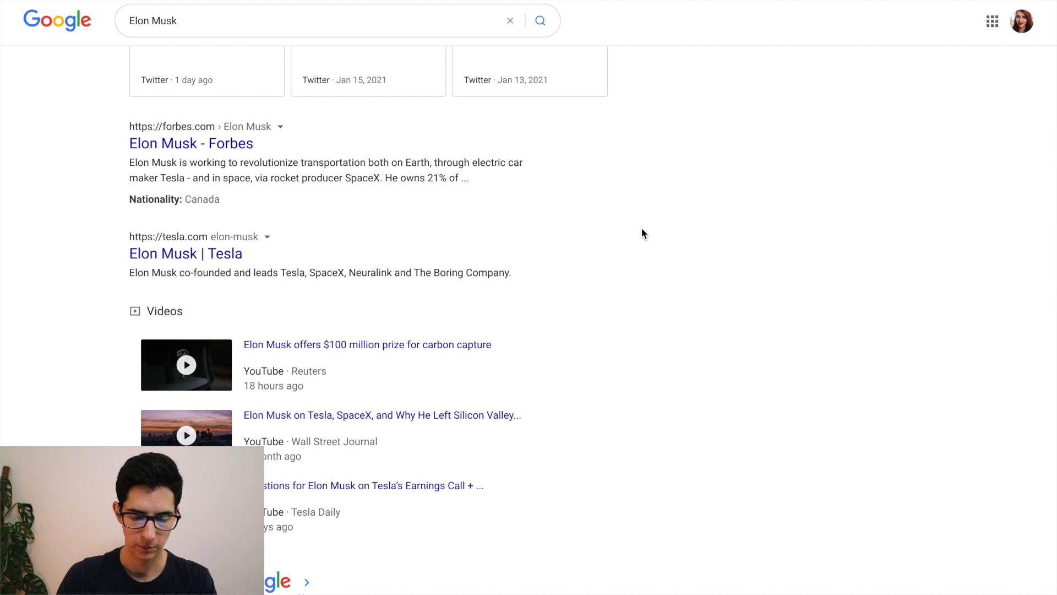
pyautogui.click(142, 1)
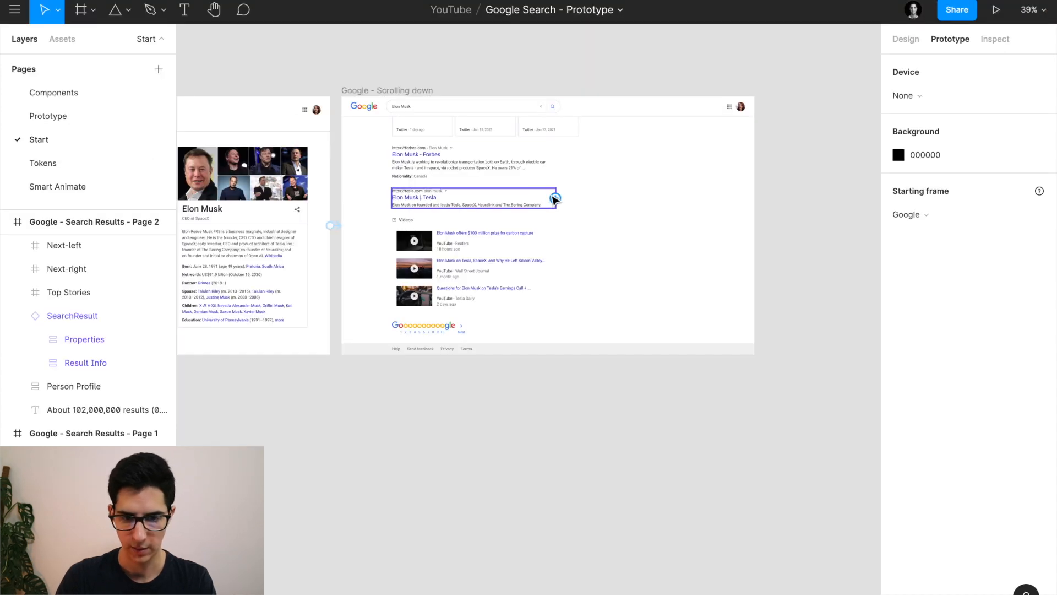
# Link the Google - Scrolling down frame back to Google - Search Results - Page 2, on click with 500 ms Smart animate.
pyautogui.scroll(1, 553, 197)
pyautogui.click(415, 138)
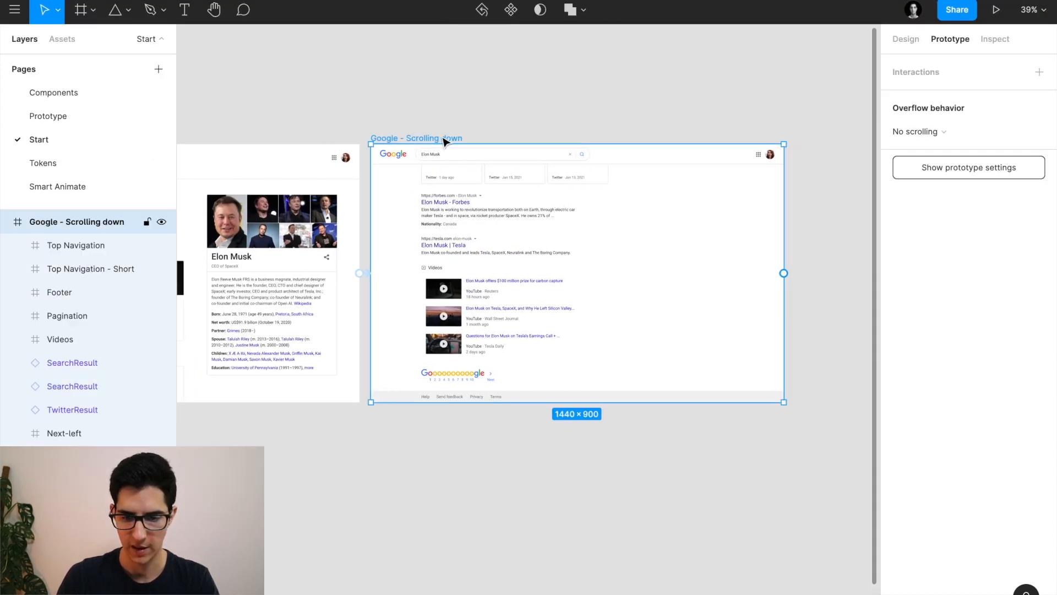
pyautogui.moveTo(784, 273); pyautogui.dragTo(353, 344)
pyautogui.hscroll(3, 476, 297)
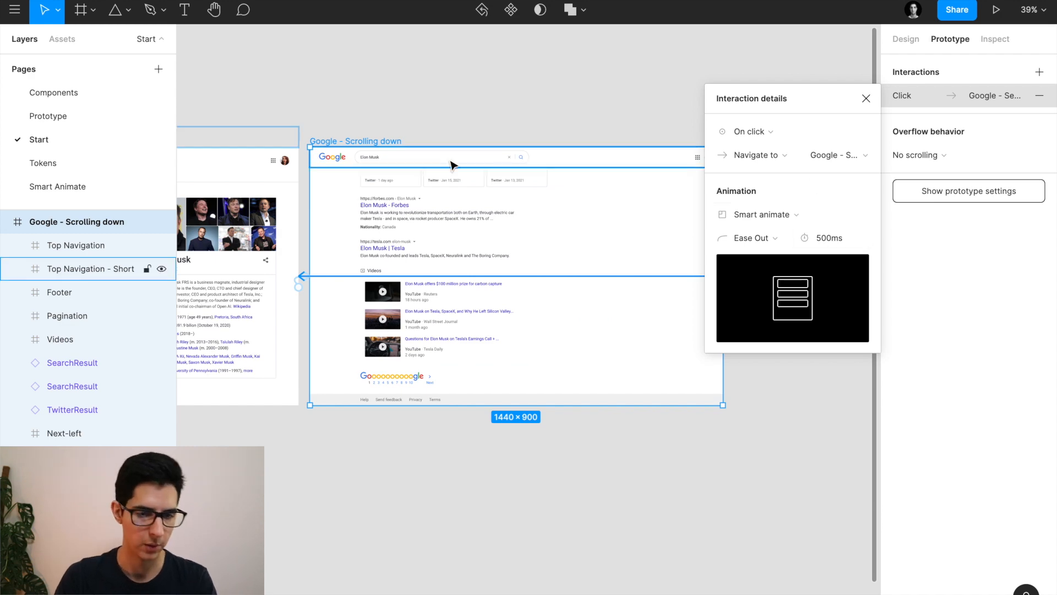
# Check in the running prototype that the results page animates repeatedly between its upper part and the scrolled-down view.
pyautogui.click(278, 0)
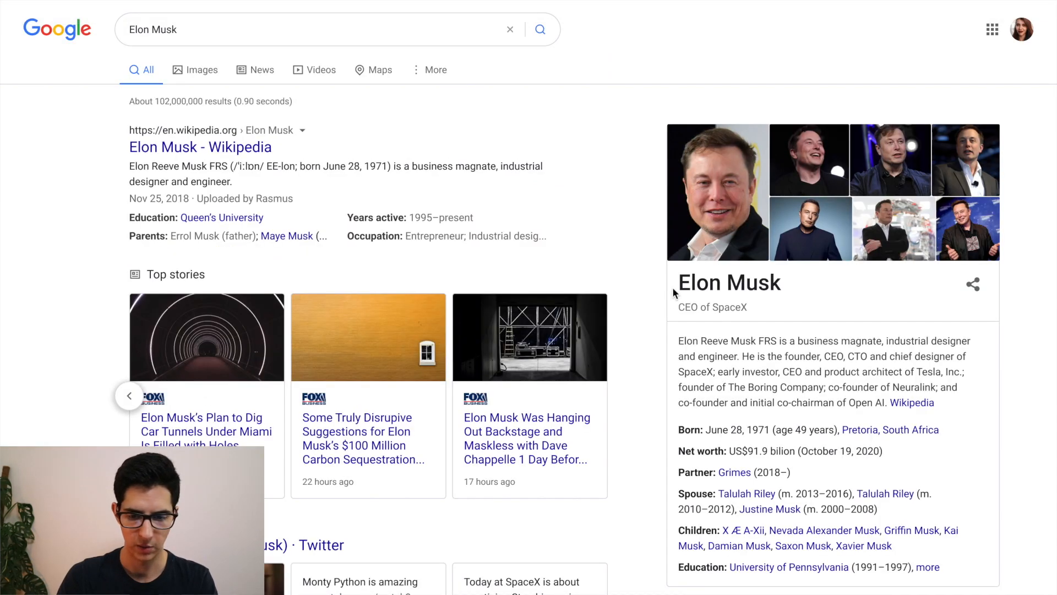
pyautogui.scroll(-10, 649, 318)
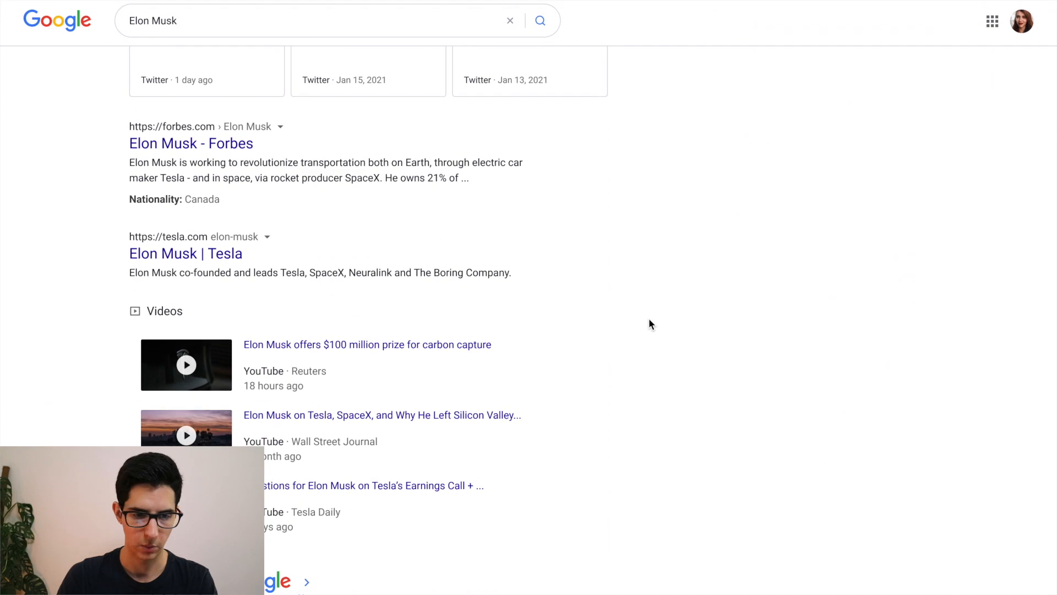
pyautogui.scroll(10, 648, 323)
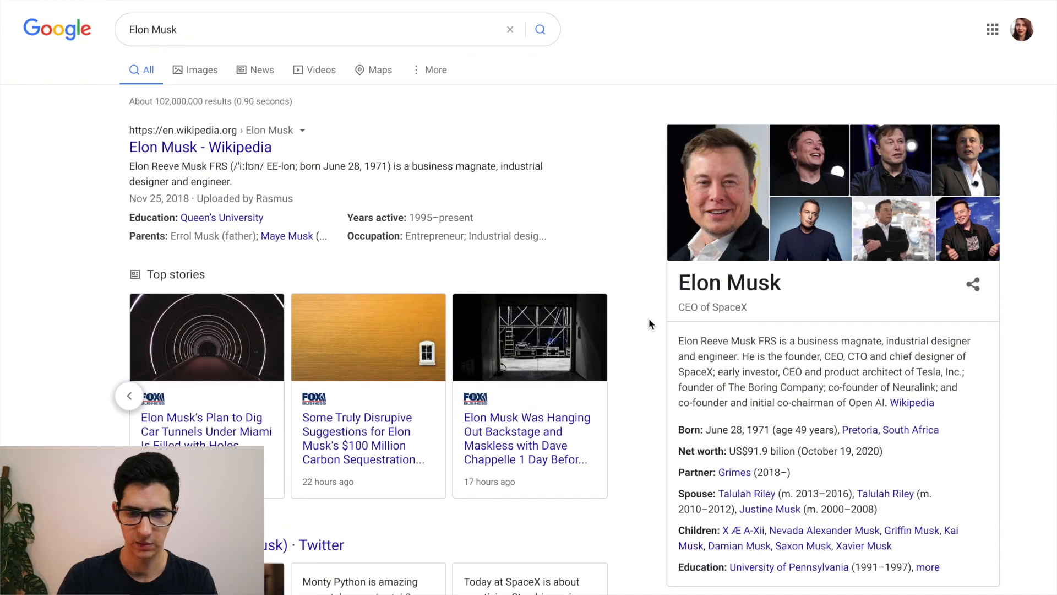
pyautogui.scroll(-8, 648, 324)
pyautogui.scroll(-2, 648, 324)
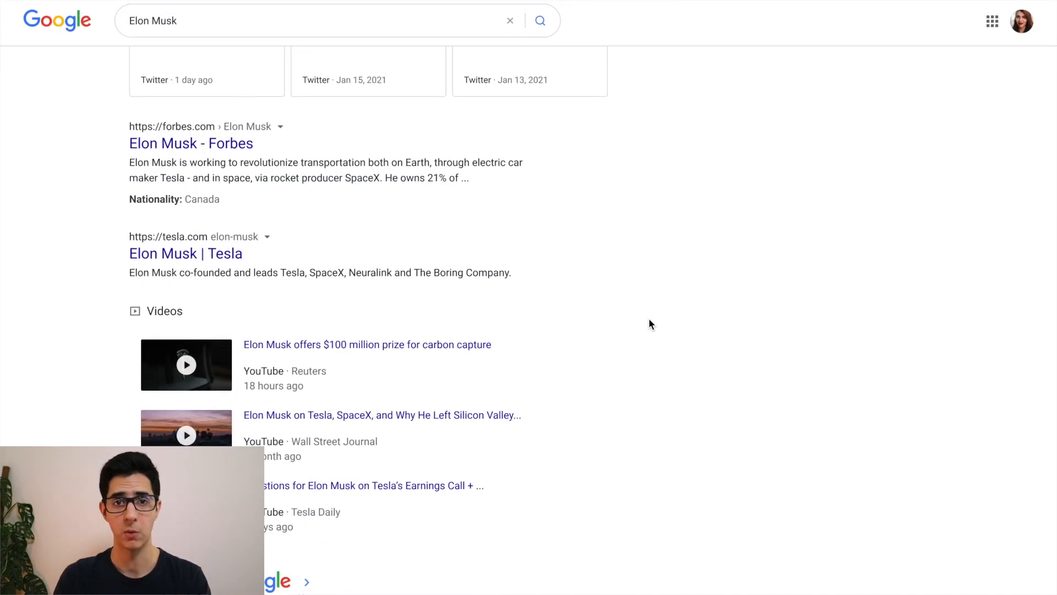
pyautogui.scroll(10, 649, 321)
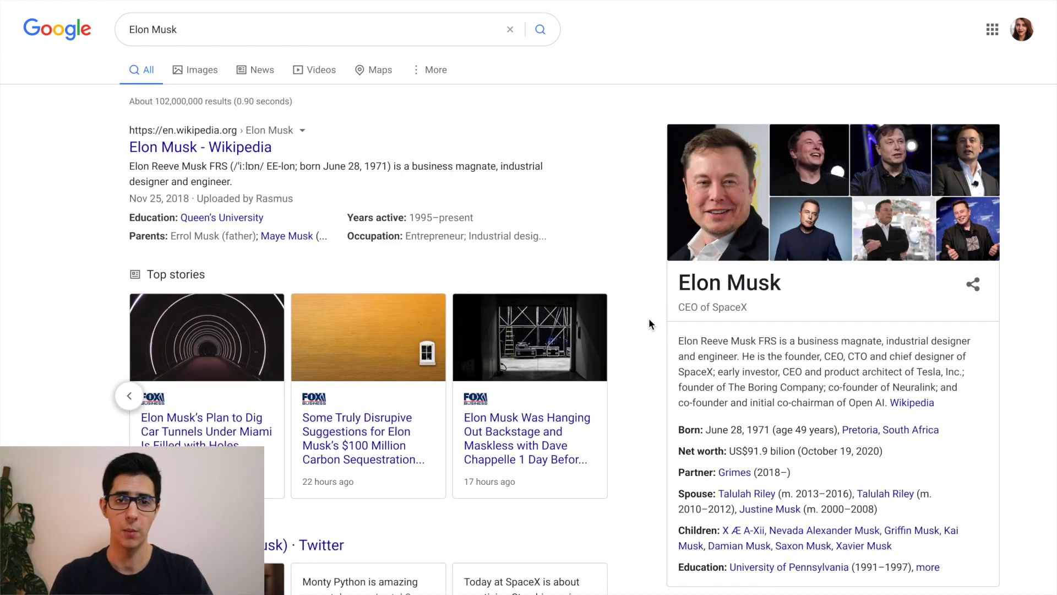
pyautogui.scroll(-7, 648, 319)
pyautogui.scroll(-5, 649, 323)
pyautogui.scroll(12, 648, 324)
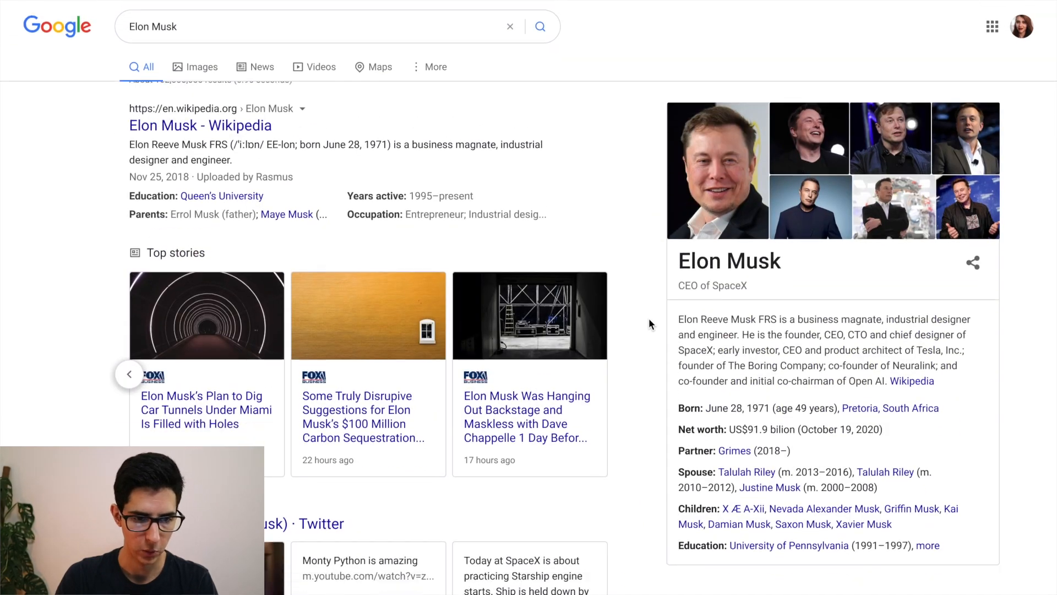
pyautogui.scroll(1, 648, 324)
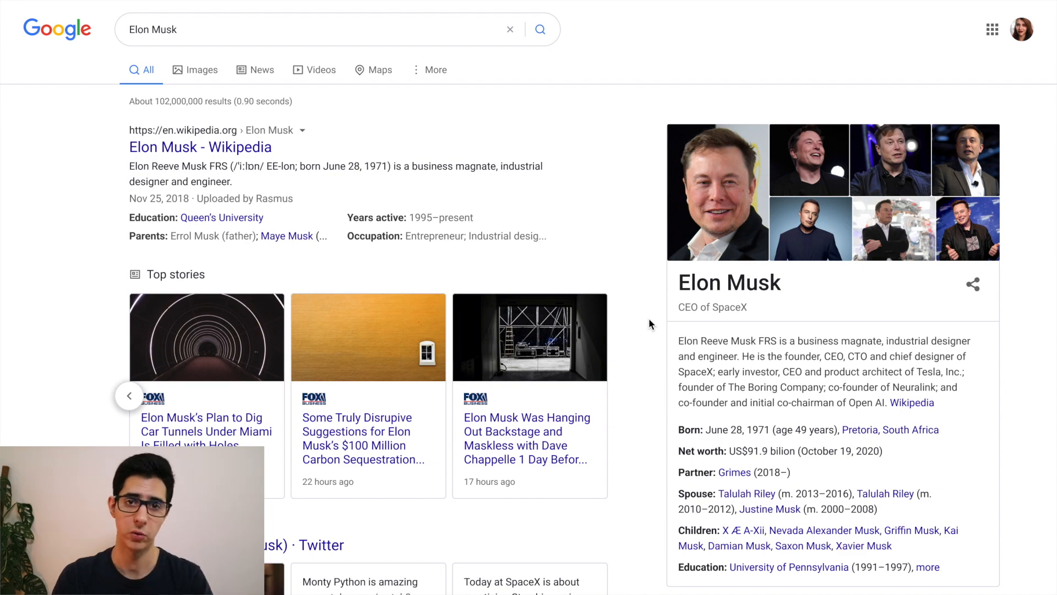
pyautogui.scroll(-12, 650, 324)
pyautogui.scroll(4, 650, 323)
pyautogui.scroll(8, 648, 323)
pyautogui.scroll(-15, 648, 324)
pyautogui.scroll(1, 649, 323)
pyautogui.scroll(10, 649, 324)
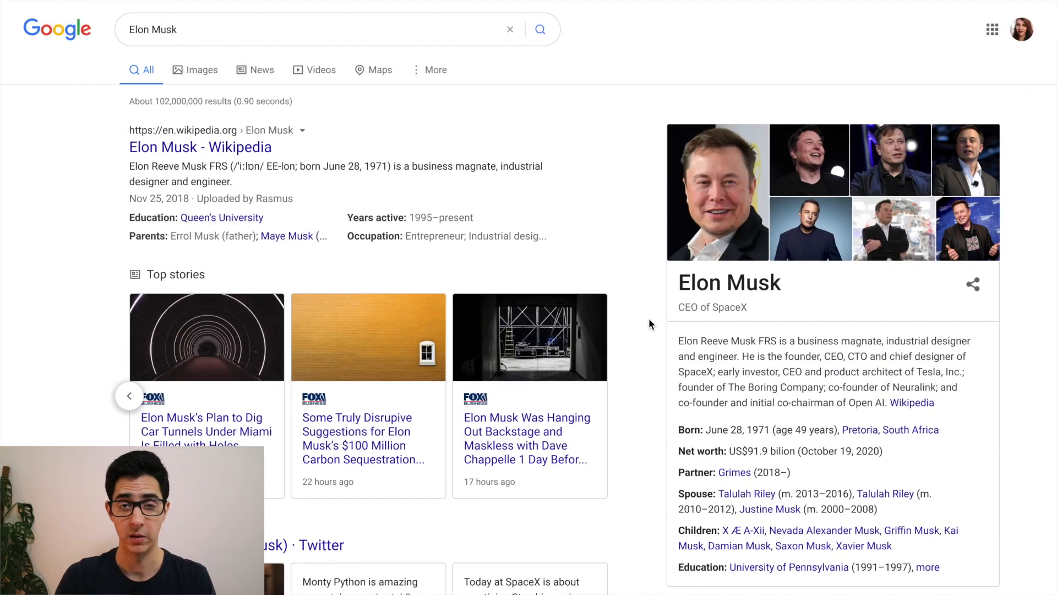